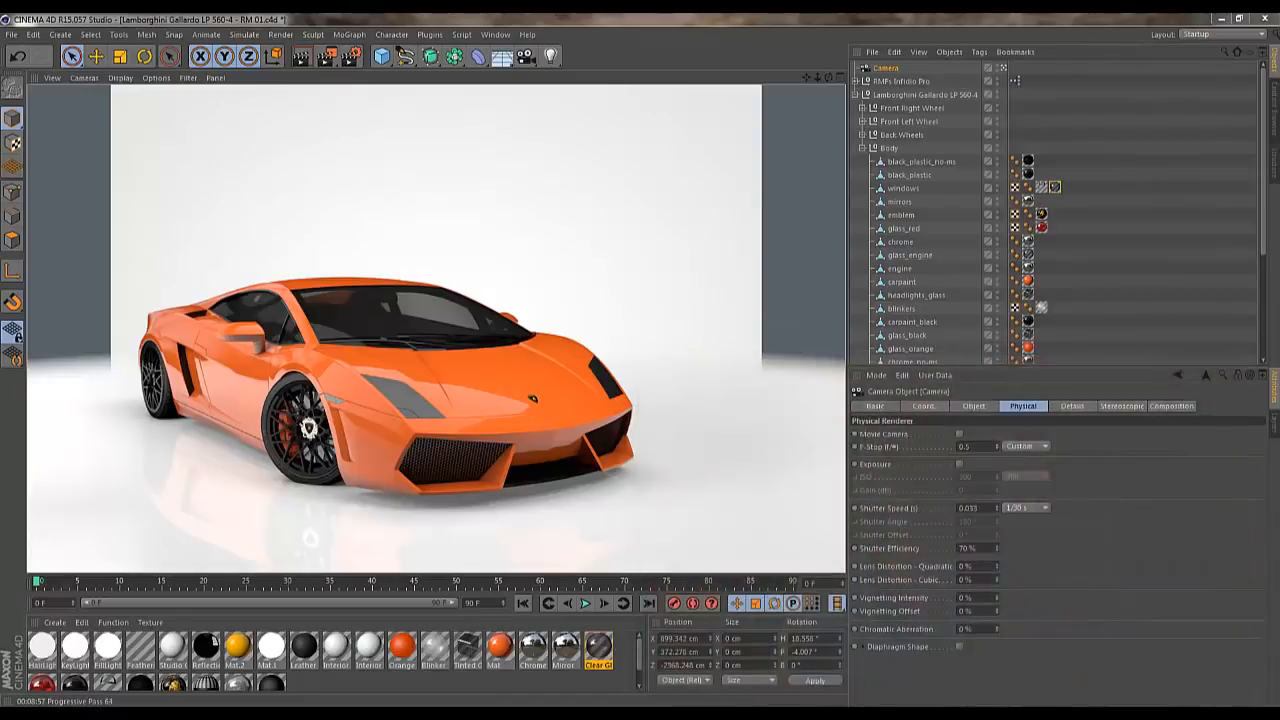
Switch to the Short_Version reference video, play back the car headlight animation from the start, and close it
{"action": "key", "text": "alt+Tab"}
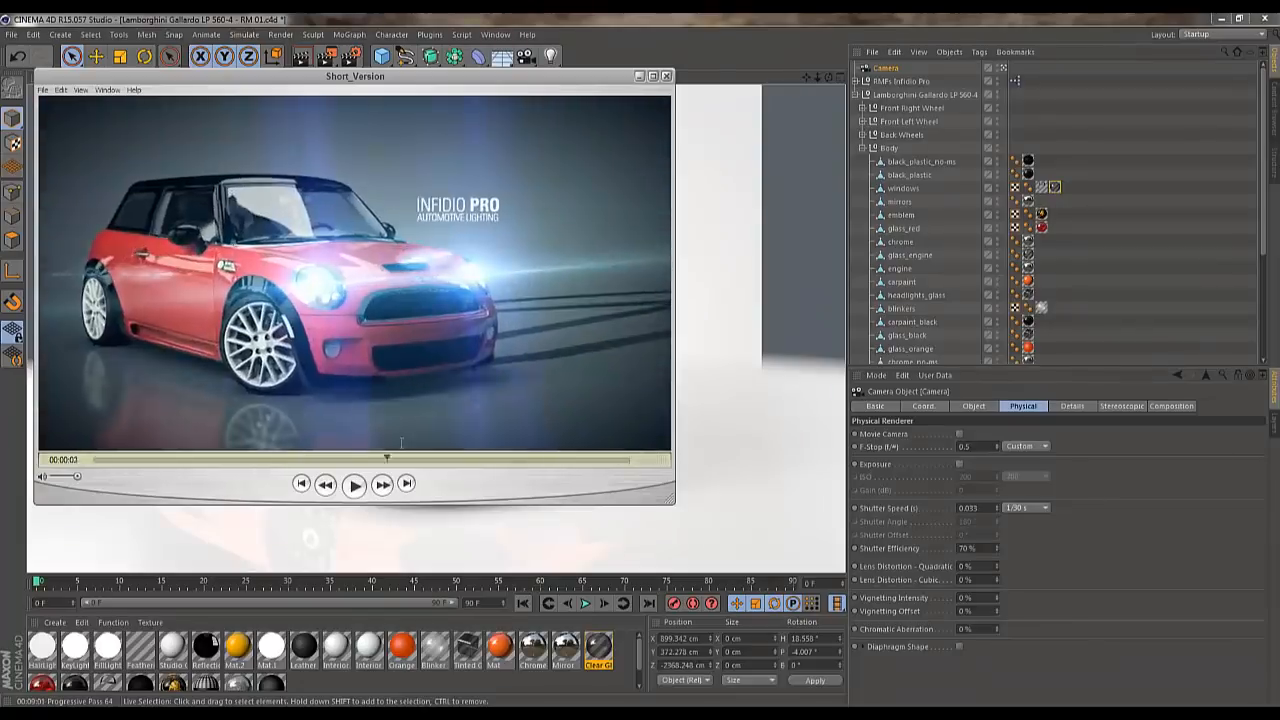
{"action": "left_click_drag", "start_coordinate": [201, 454], "coordinate": [66, 465]}
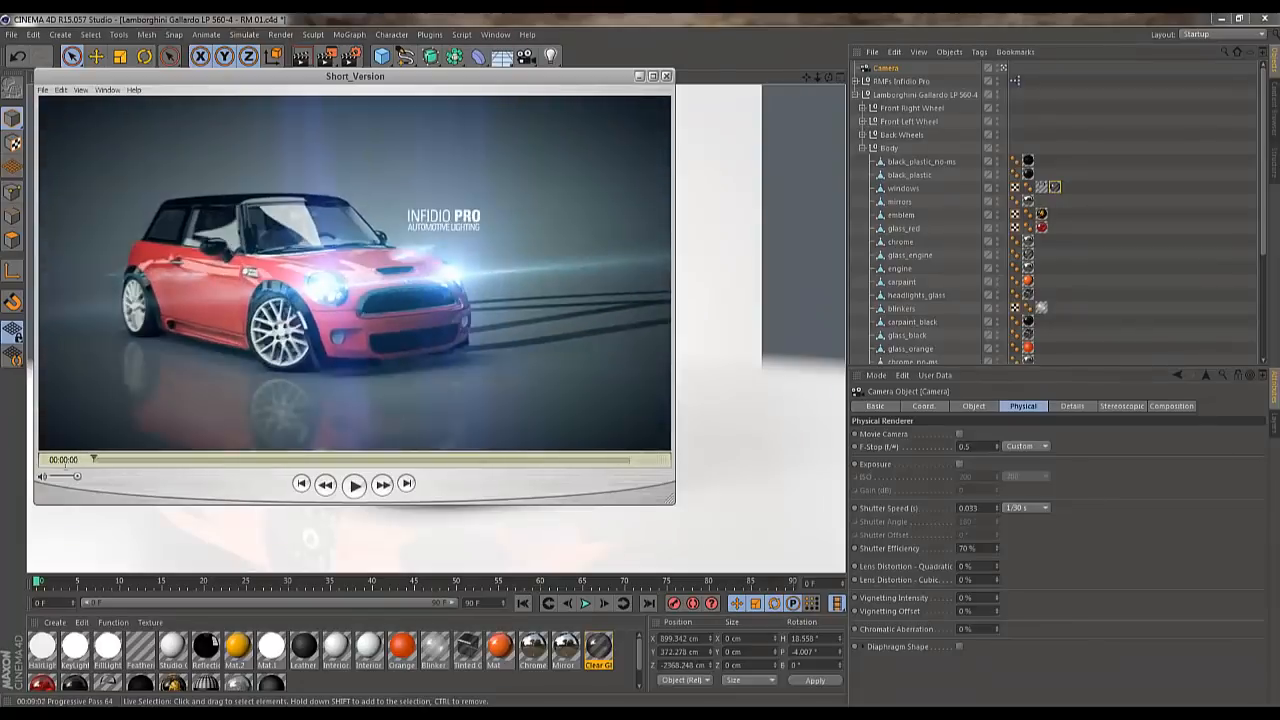
{"action": "left_click", "coordinate": [354, 484]}
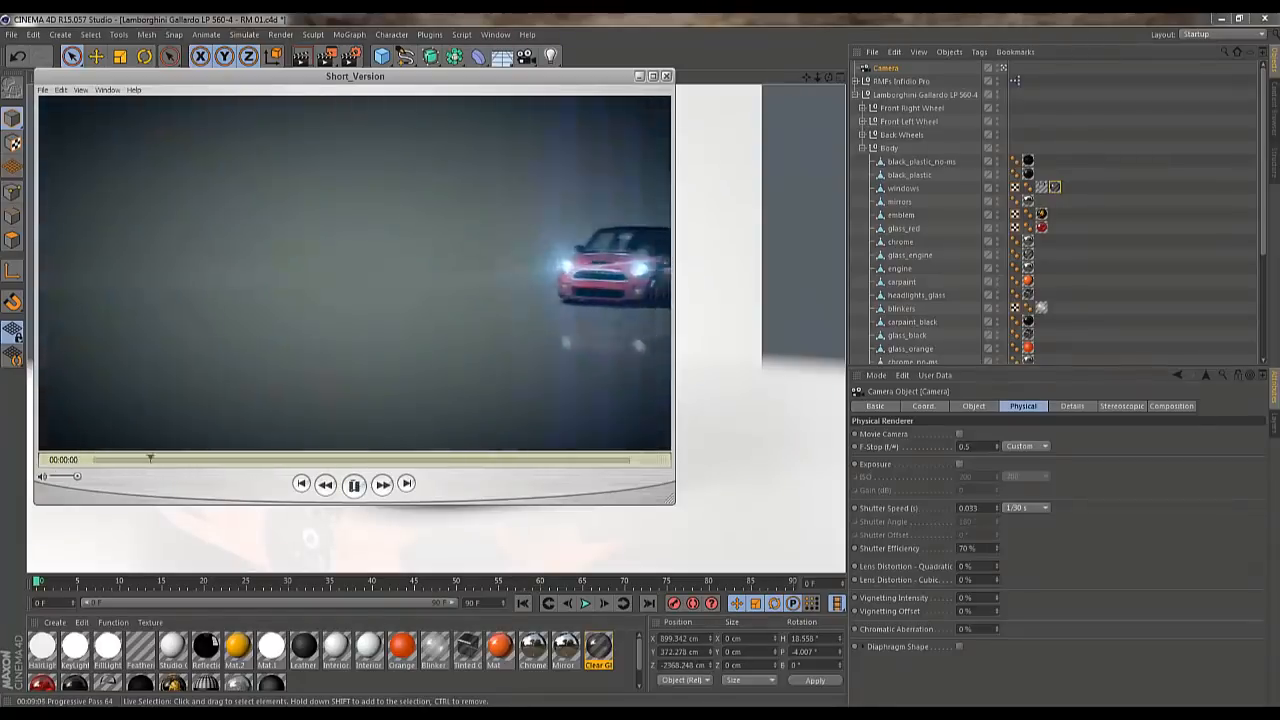
{"action": "left_click", "coordinate": [354, 484]}
{"action": "left_click_drag", "start_coordinate": [363, 458], "coordinate": [89, 462]}
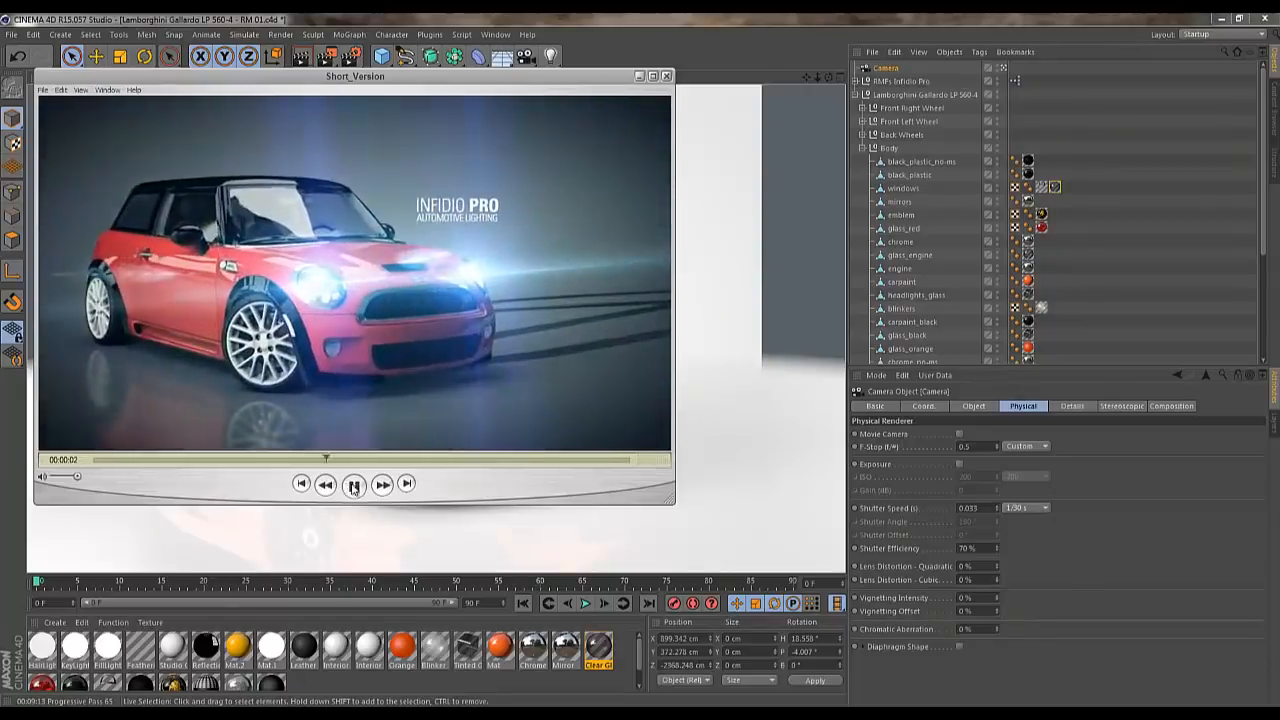
{"action": "left_click", "coordinate": [354, 486]}
{"action": "left_click", "coordinate": [666, 78]}
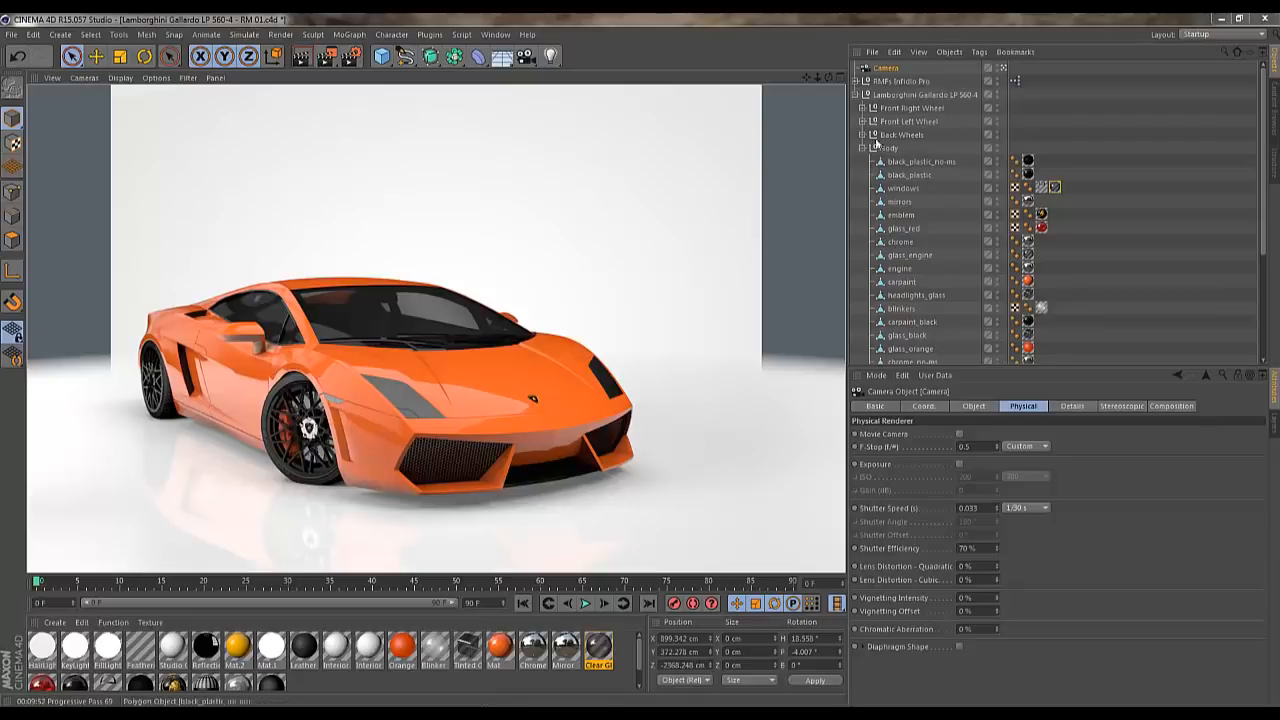
Expand the wheel groups and replace the chrome material on rim_center_fr and rim_center_fl with the glossy black material
{"action": "left_click", "coordinate": [862, 134]}
{"action": "left_click", "coordinate": [862, 121]}
{"action": "left_click", "coordinate": [862, 108]}
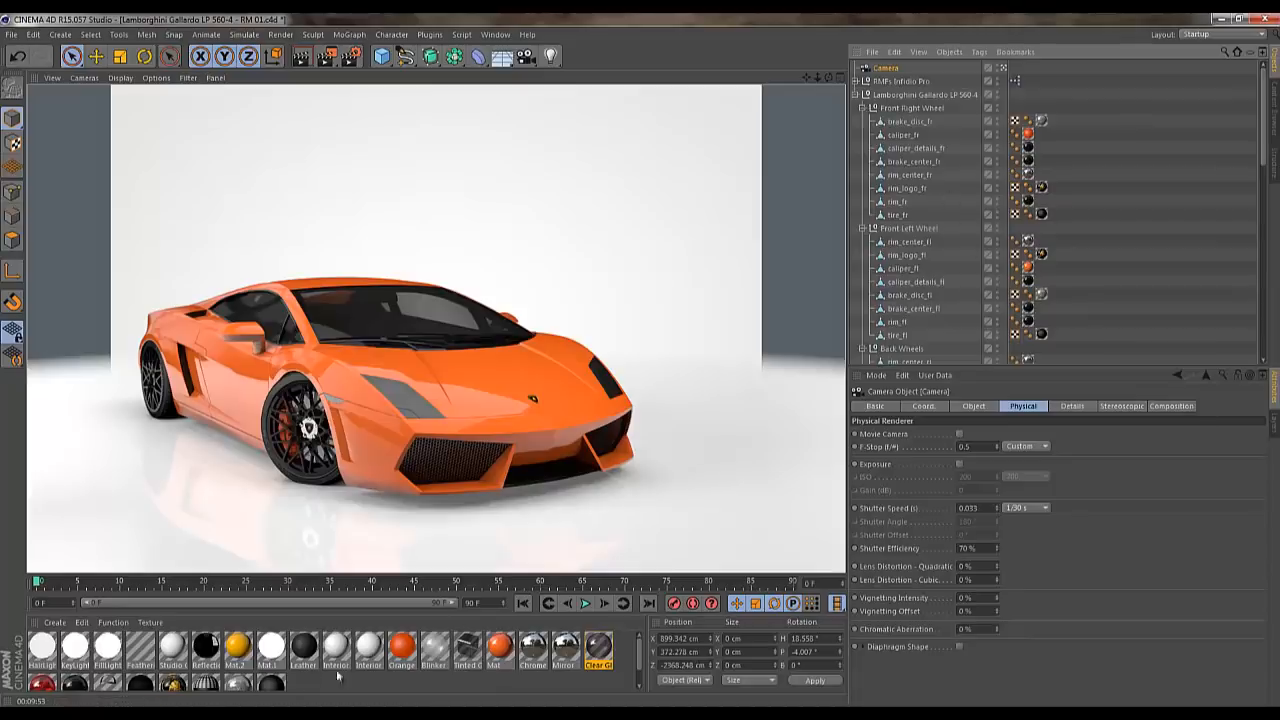
{"action": "left_click_drag", "start_coordinate": [80, 688], "coordinate": [1040, 187]}
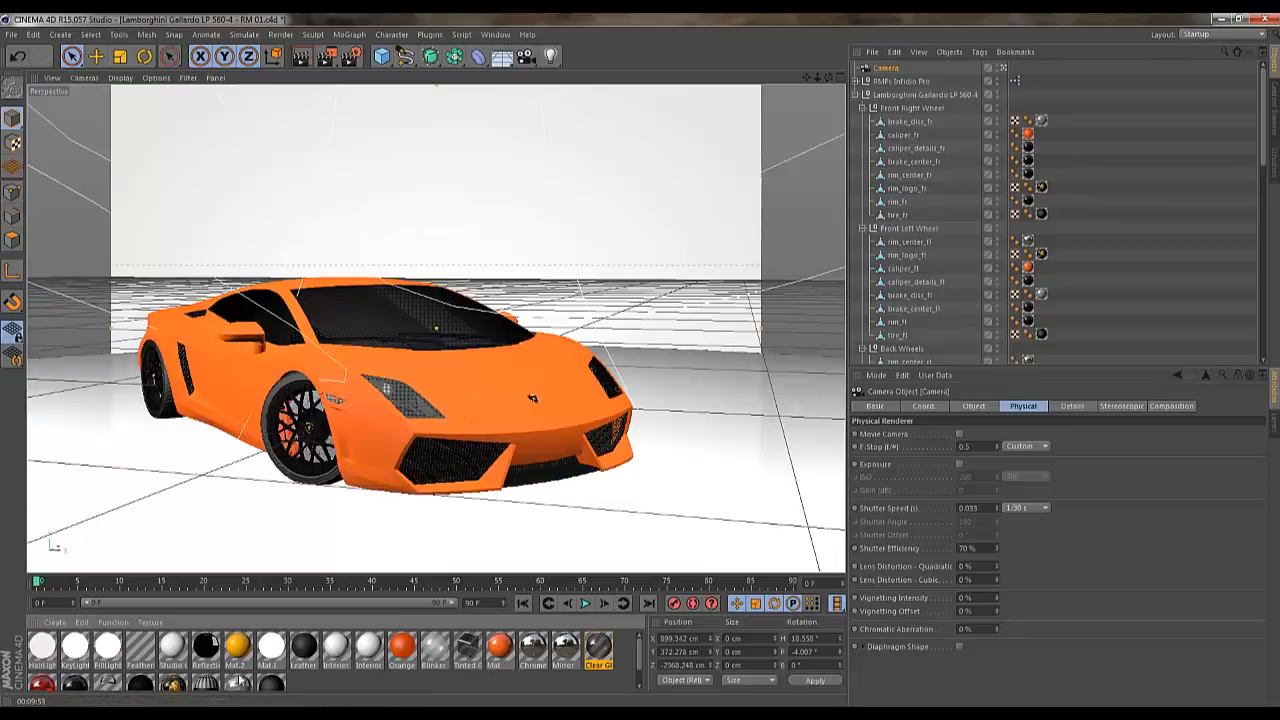
{"action": "left_click_drag", "start_coordinate": [92, 686], "coordinate": [1036, 250]}
Replace the material on rim_center_rl and rim_center_rr with the same glossy black material and preview-render the view
{"action": "scroll", "coordinate": [1081, 209], "scroll_direction": "down", "scroll_amount": 6}
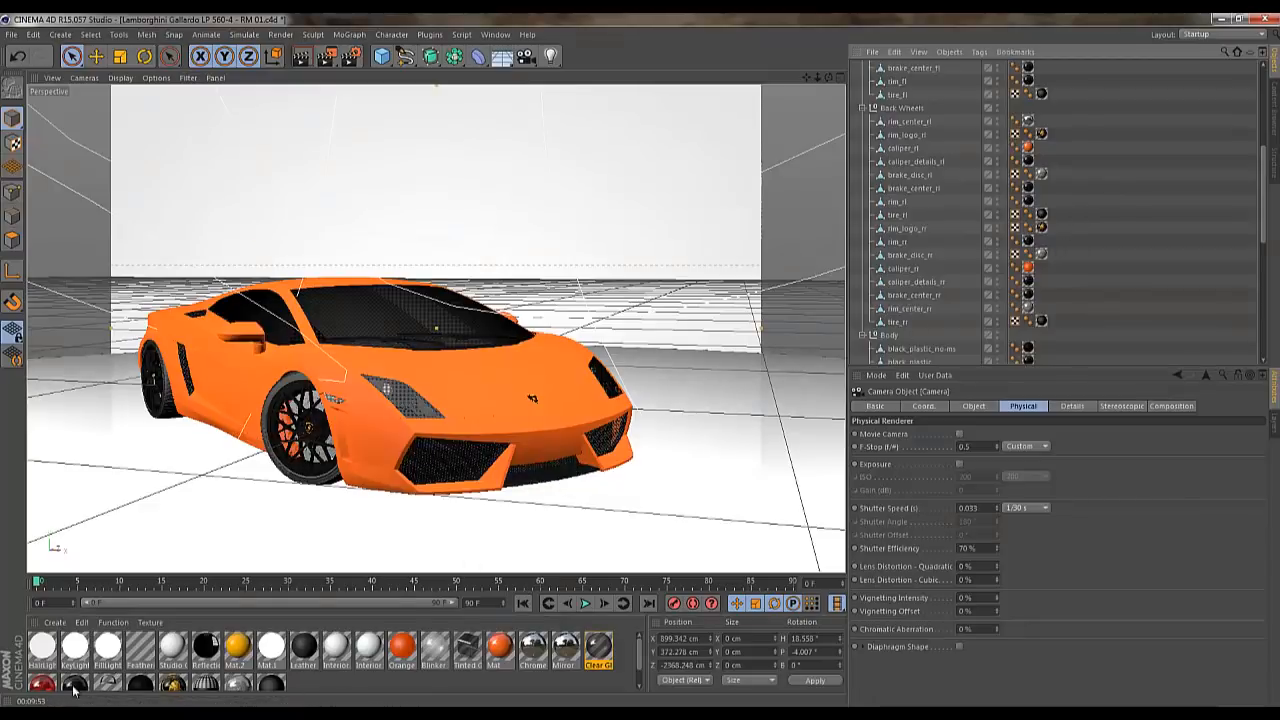
{"action": "left_click_drag", "start_coordinate": [73, 688], "coordinate": [940, 226]}
{"action": "left_click_drag", "start_coordinate": [1032, 127], "coordinate": [1030, 124]}
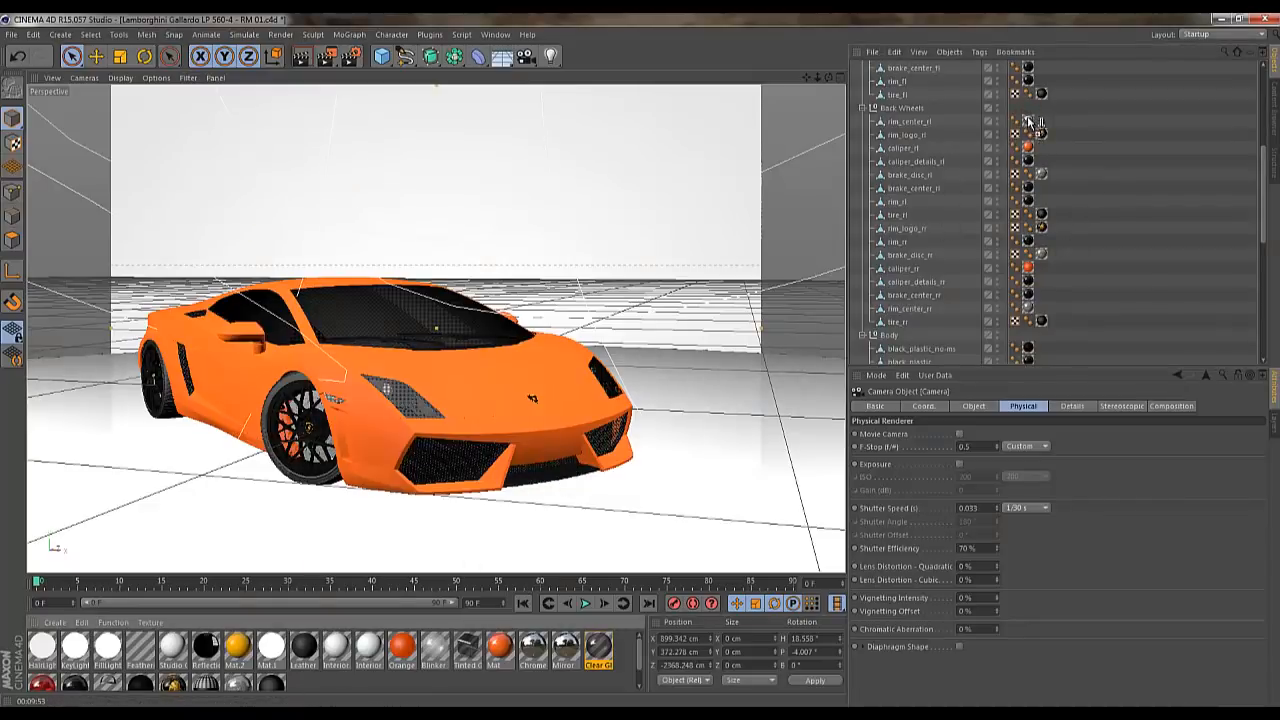
{"action": "scroll", "coordinate": [974, 269], "scroll_direction": "down", "scroll_amount": 5}
{"action": "scroll", "coordinate": [975, 275], "scroll_direction": "up", "scroll_amount": 4}
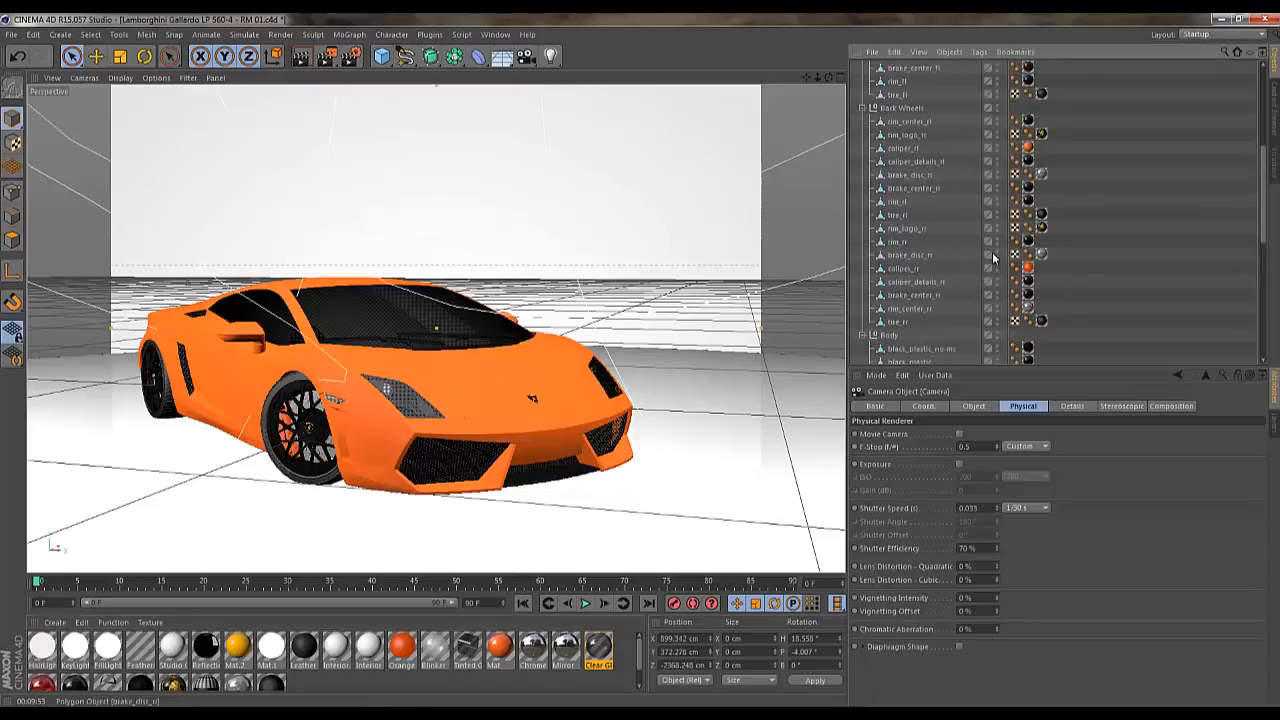
{"action": "left_click", "coordinate": [920, 312]}
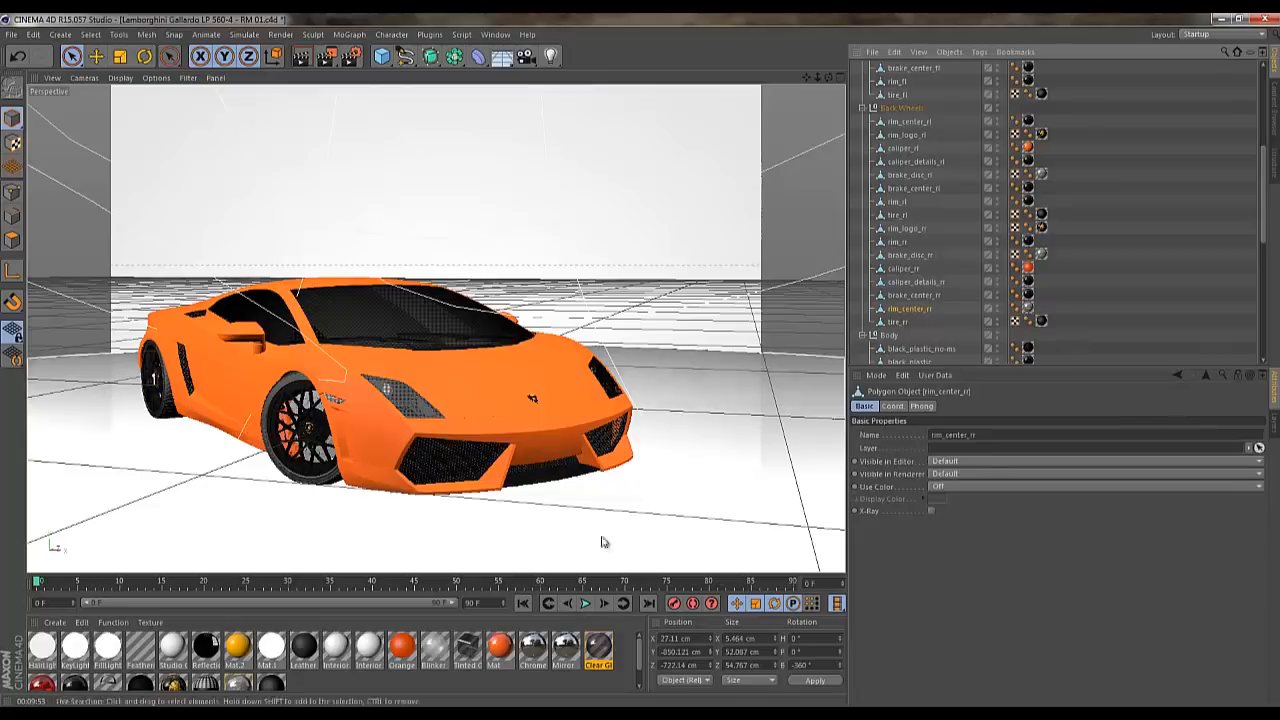
{"action": "left_click_drag", "start_coordinate": [79, 686], "coordinate": [1028, 308]}
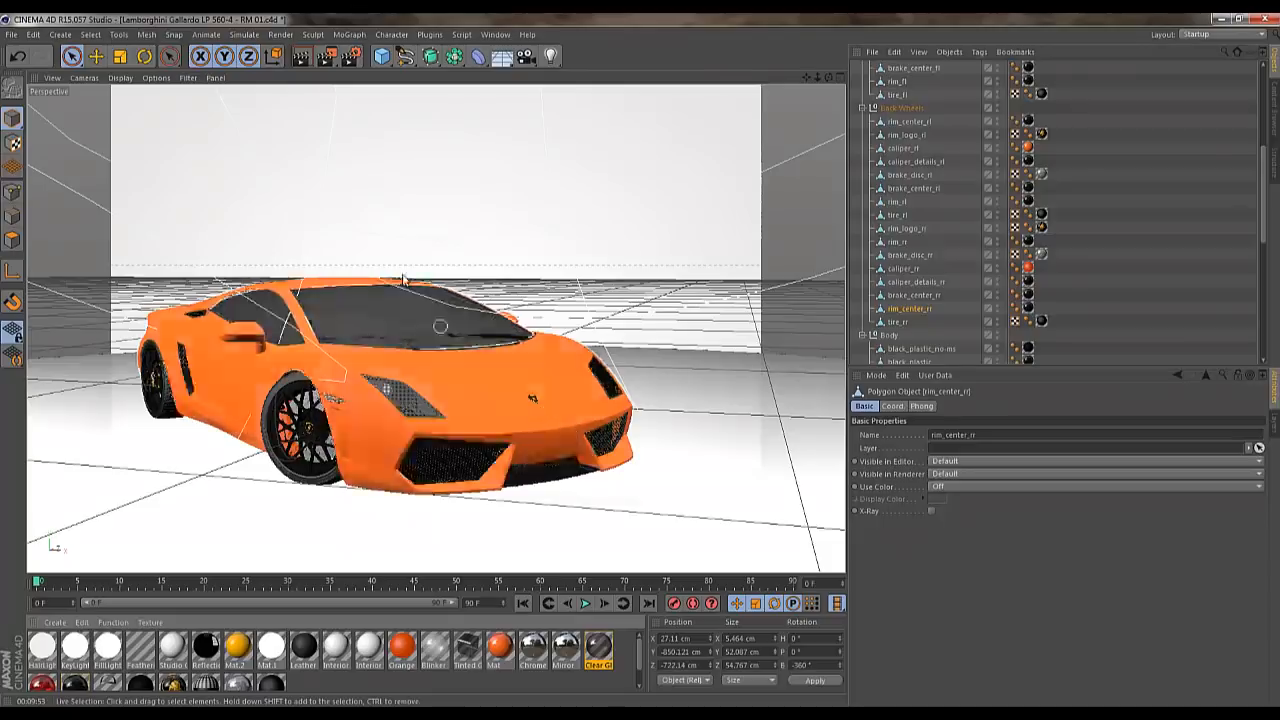
{"action": "left_click", "coordinate": [302, 57]}
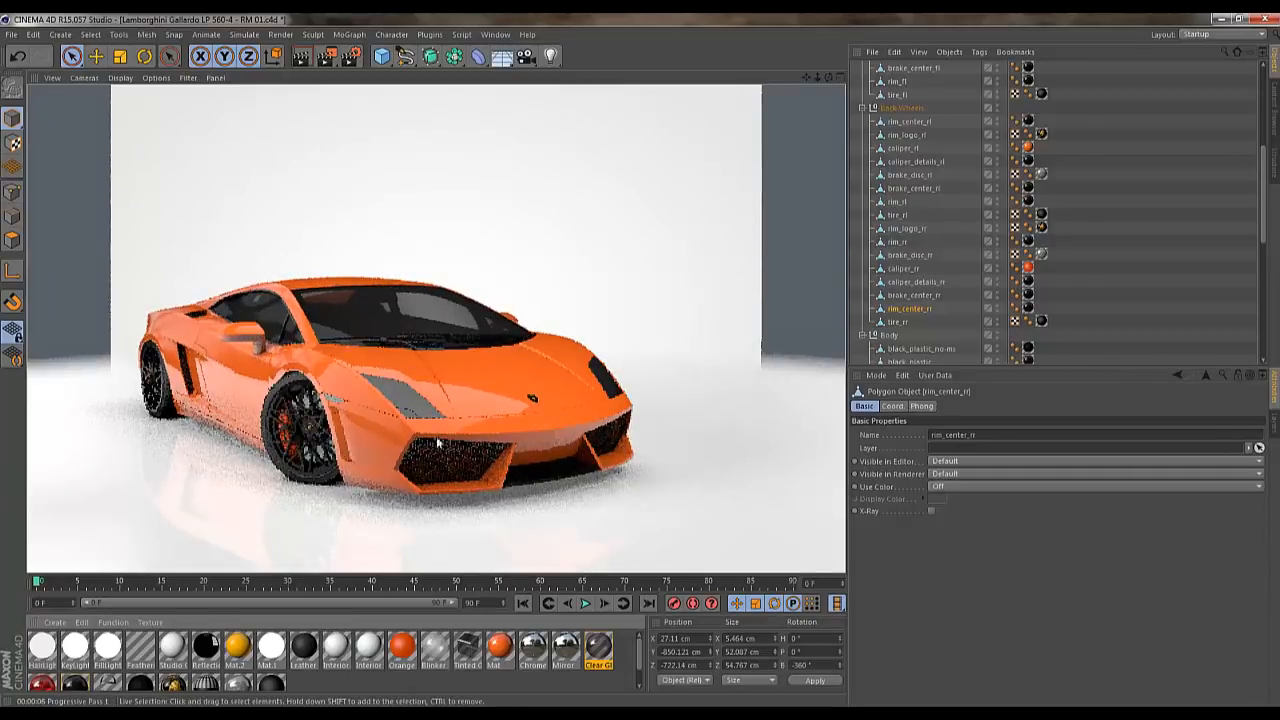
Collapse the car's wheel and Body groups and select the RMPs Infidio Pro object
{"action": "left_click", "coordinate": [862, 108]}
{"action": "scroll", "coordinate": [861, 107], "scroll_direction": "up", "scroll_amount": 5}
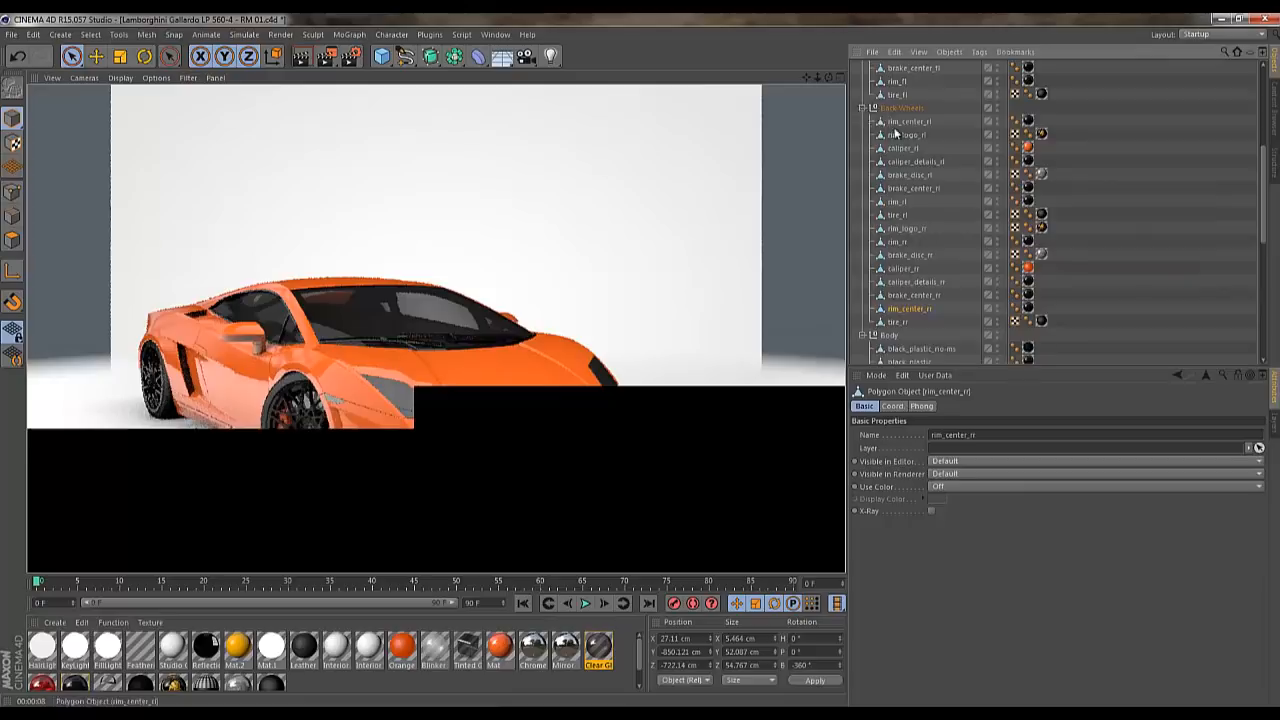
{"action": "left_click", "coordinate": [862, 108]}
{"action": "left_click", "coordinate": [862, 121]}
{"action": "left_click", "coordinate": [862, 148]}
{"action": "left_click", "coordinate": [900, 82]}
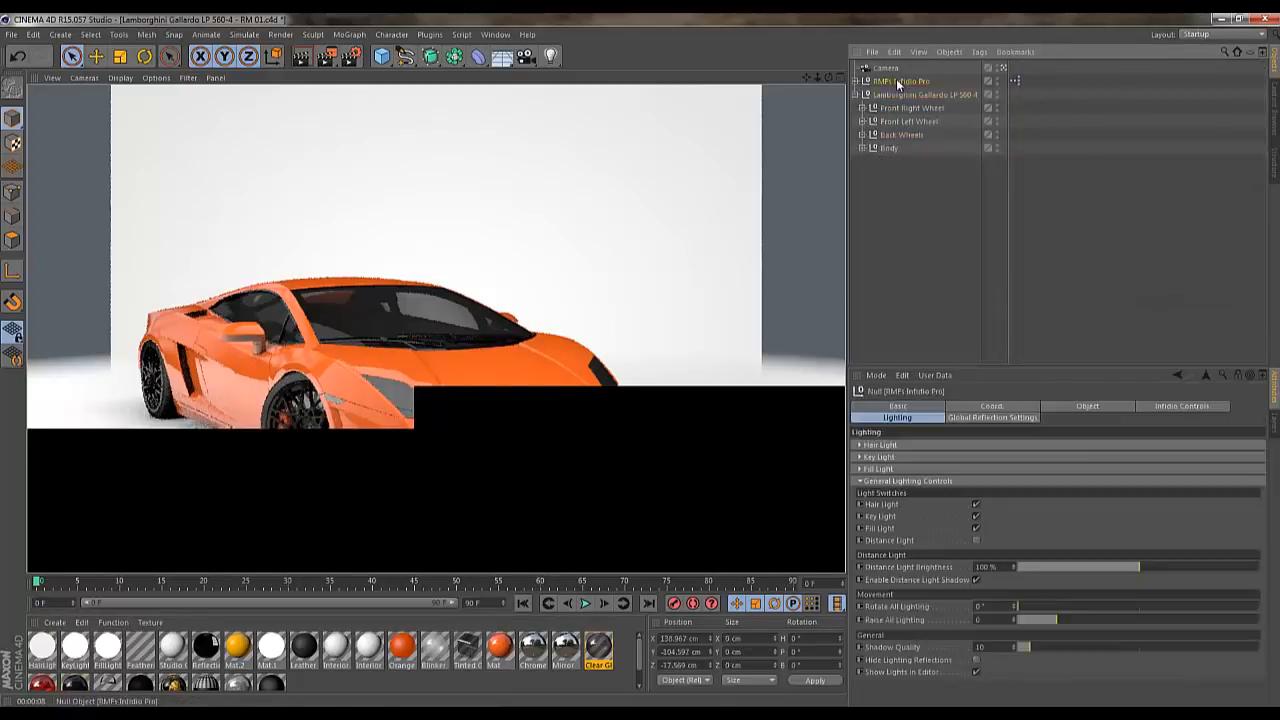
Darken both ends of the Infidio studio colour gradient, setting the outer knot to dark grey RGB 44, 44, 44
{"action": "left_click", "coordinate": [1164, 407]}
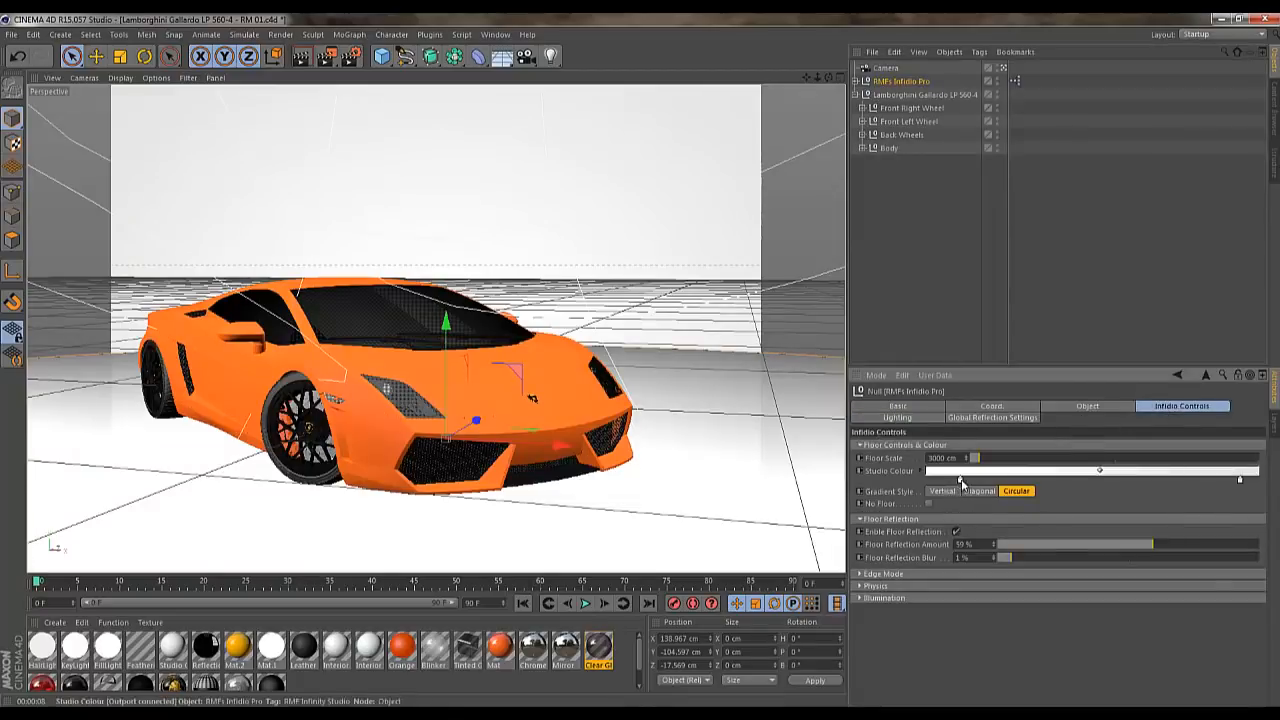
{"action": "left_click", "coordinate": [950, 488]}
{"action": "left_click_drag", "start_coordinate": [877, 445], "coordinate": [876, 487]}
{"action": "left_click", "coordinate": [942, 546]}
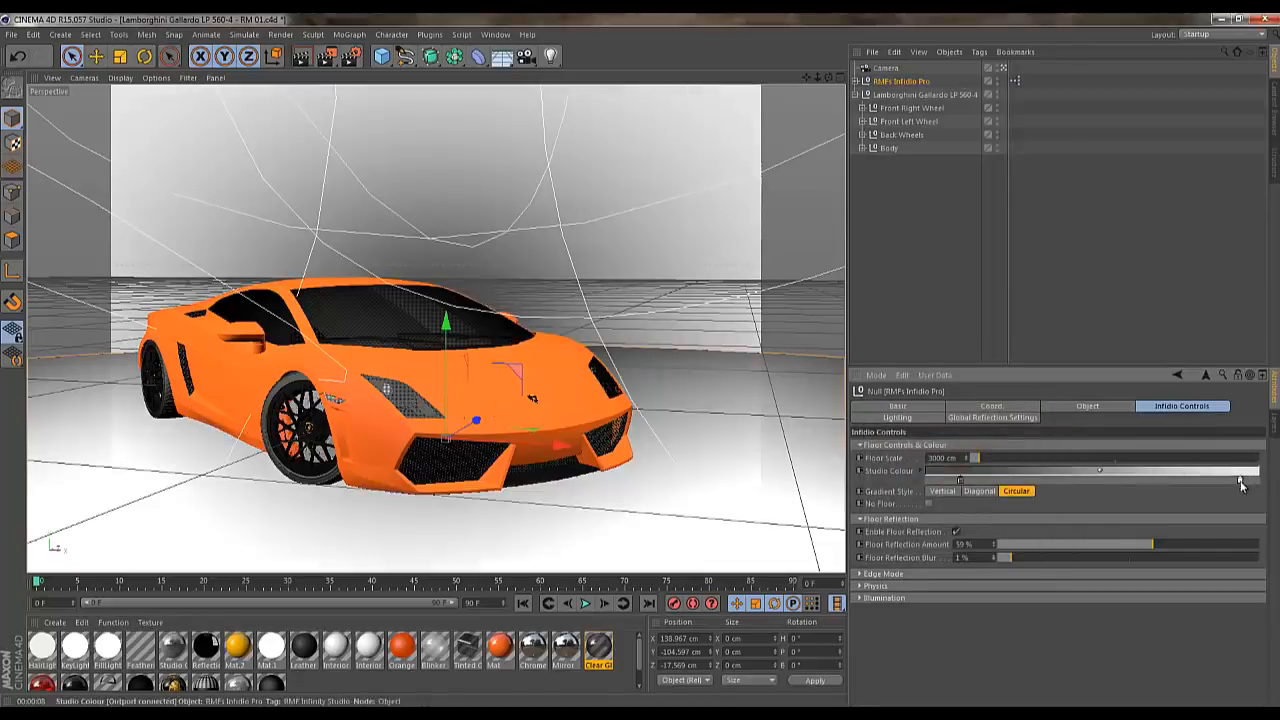
{"action": "double_click", "coordinate": [1240, 481]}
{"action": "left_click", "coordinate": [1106, 492]}
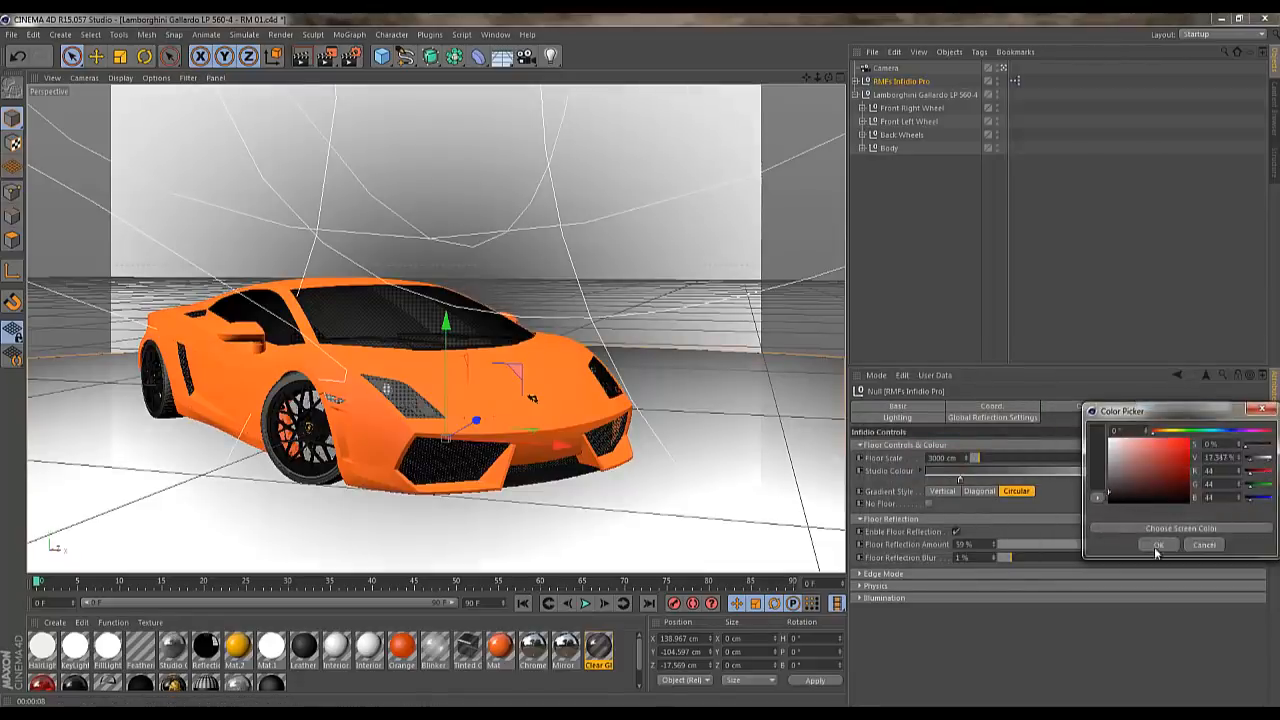
{"action": "left_click", "coordinate": [1156, 545]}
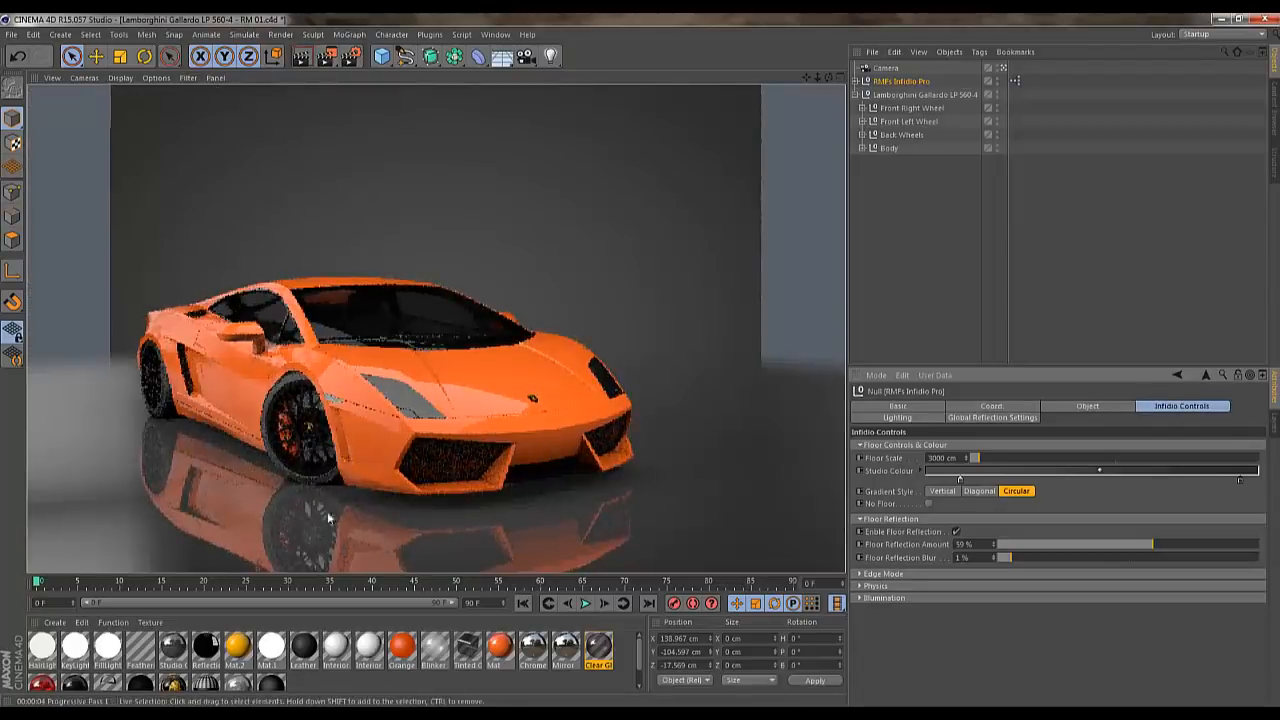
Set the Infidio floor reflection amount to 14% and the floor reflection blur to 3%
{"action": "left_click", "coordinate": [962, 417]}
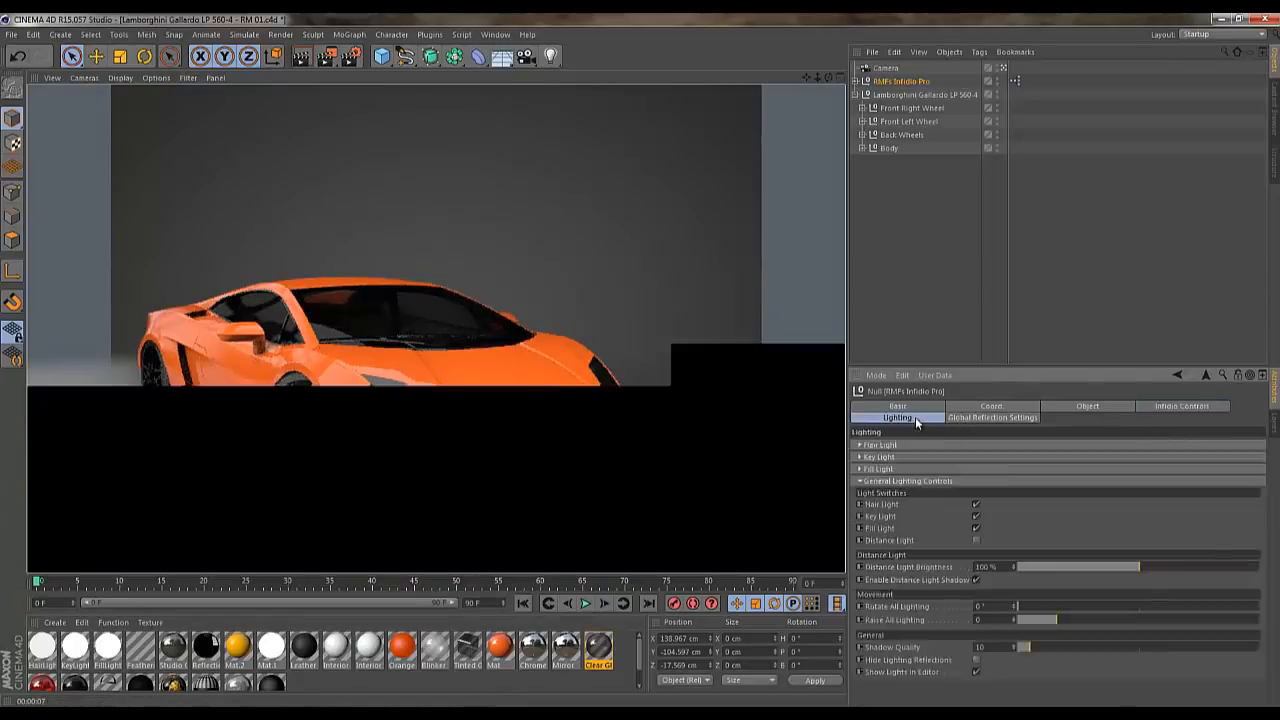
{"action": "left_click", "coordinate": [1182, 406]}
{"action": "left_click_drag", "start_coordinate": [1066, 544], "coordinate": [1062, 547]}
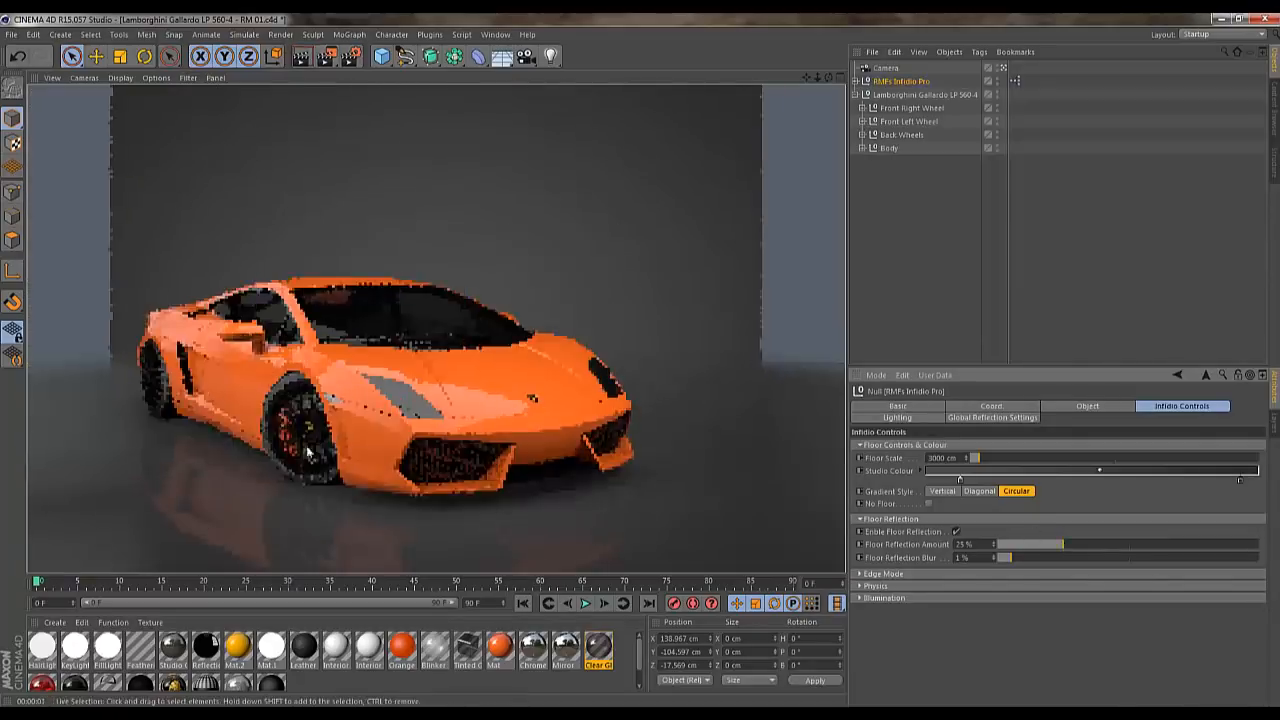
{"action": "left_click_drag", "start_coordinate": [1044, 545], "coordinate": [1026, 554]}
{"action": "left_click", "coordinate": [1035, 557]}
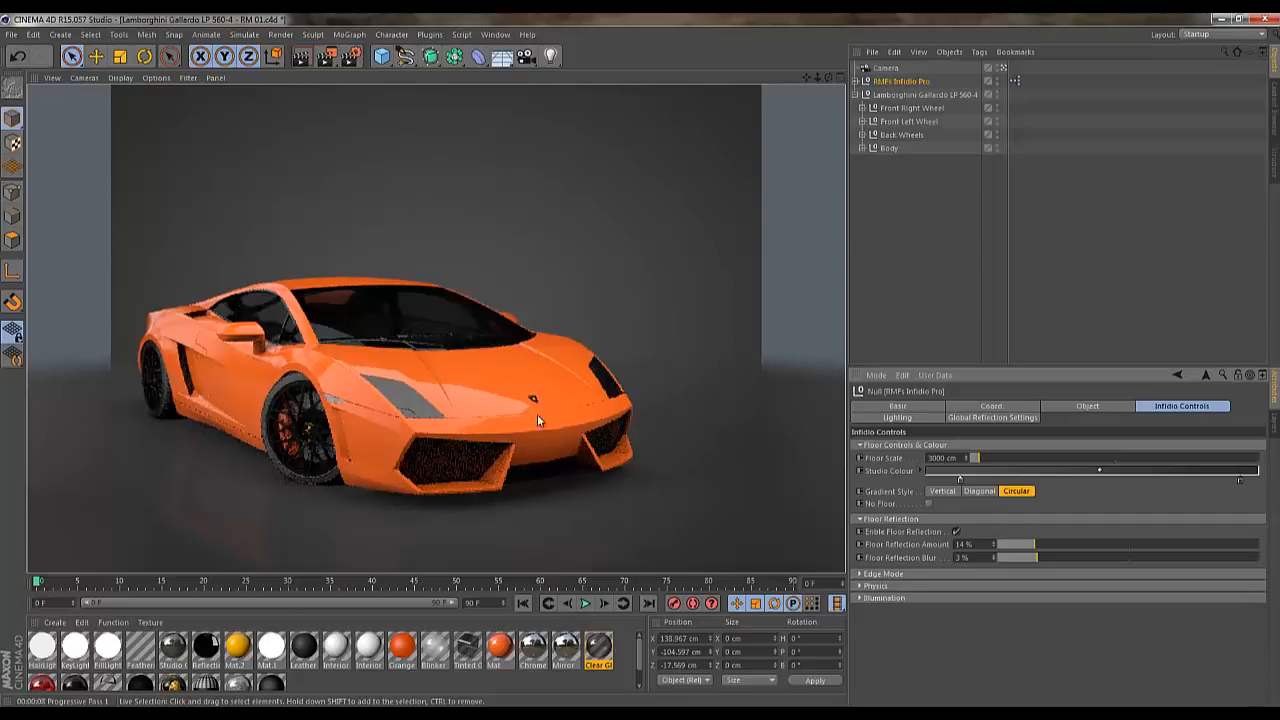
Apply the HDV/HDTV 720 25 film/video preset to the render output
{"action": "left_click", "coordinate": [957, 214]}
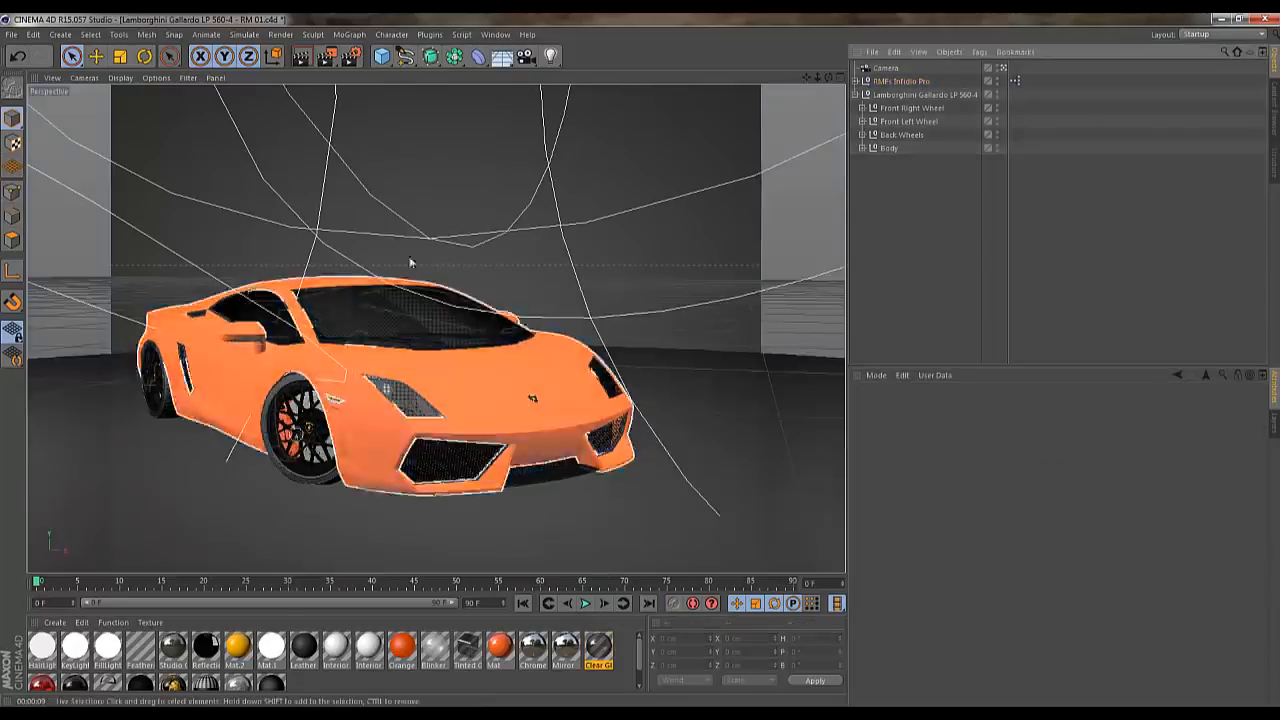
{"action": "left_click", "coordinate": [351, 56]}
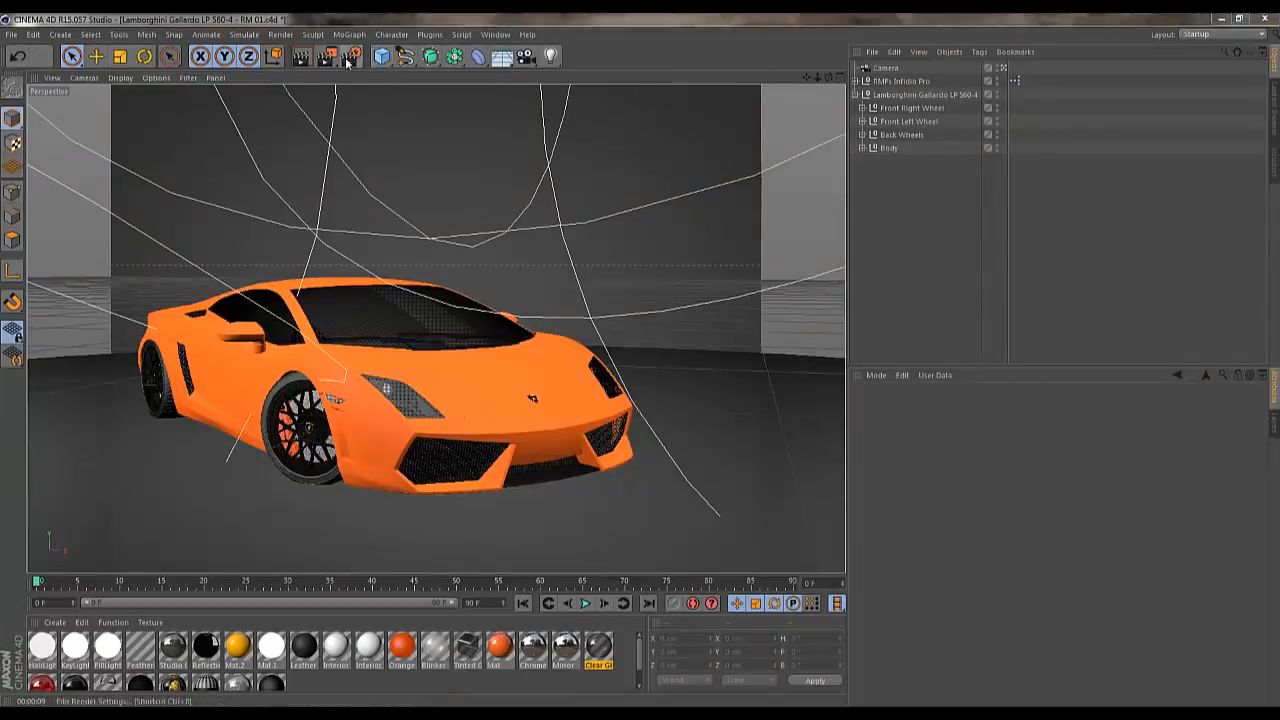
{"action": "left_click", "coordinate": [121, 70]}
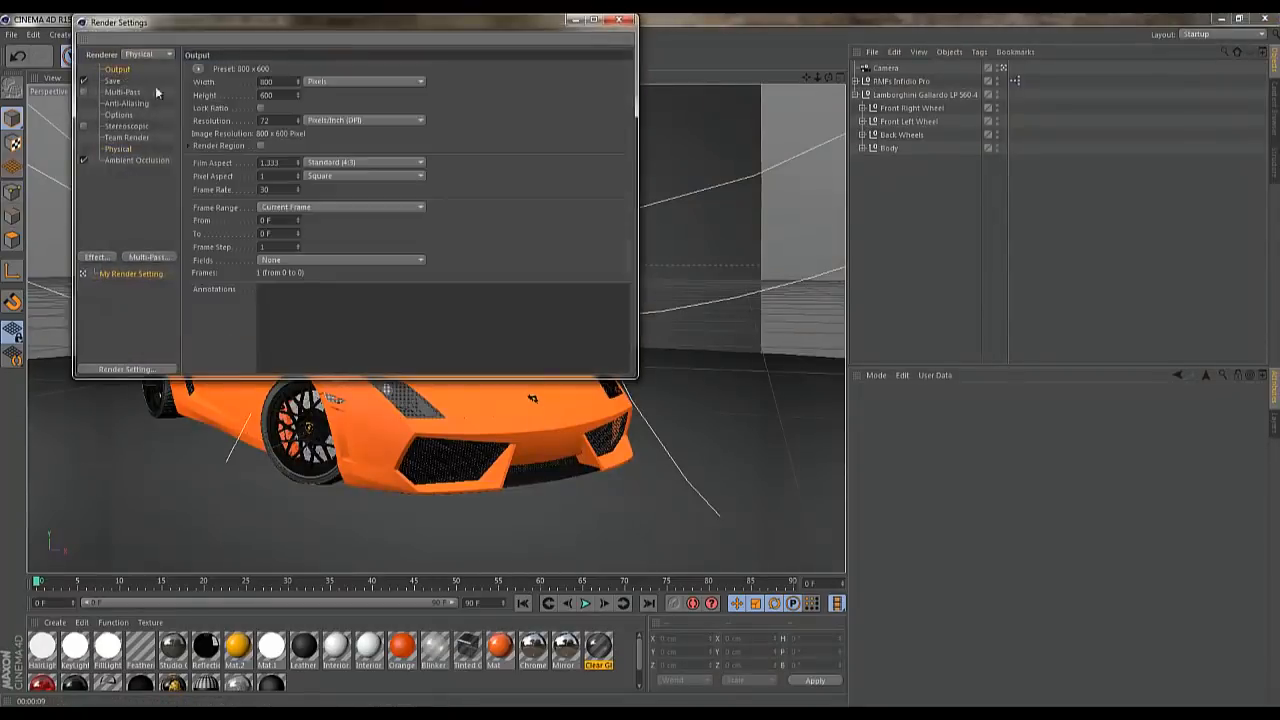
{"action": "left_click", "coordinate": [200, 70]}
{"action": "mouse_move", "coordinate": [222, 108]}
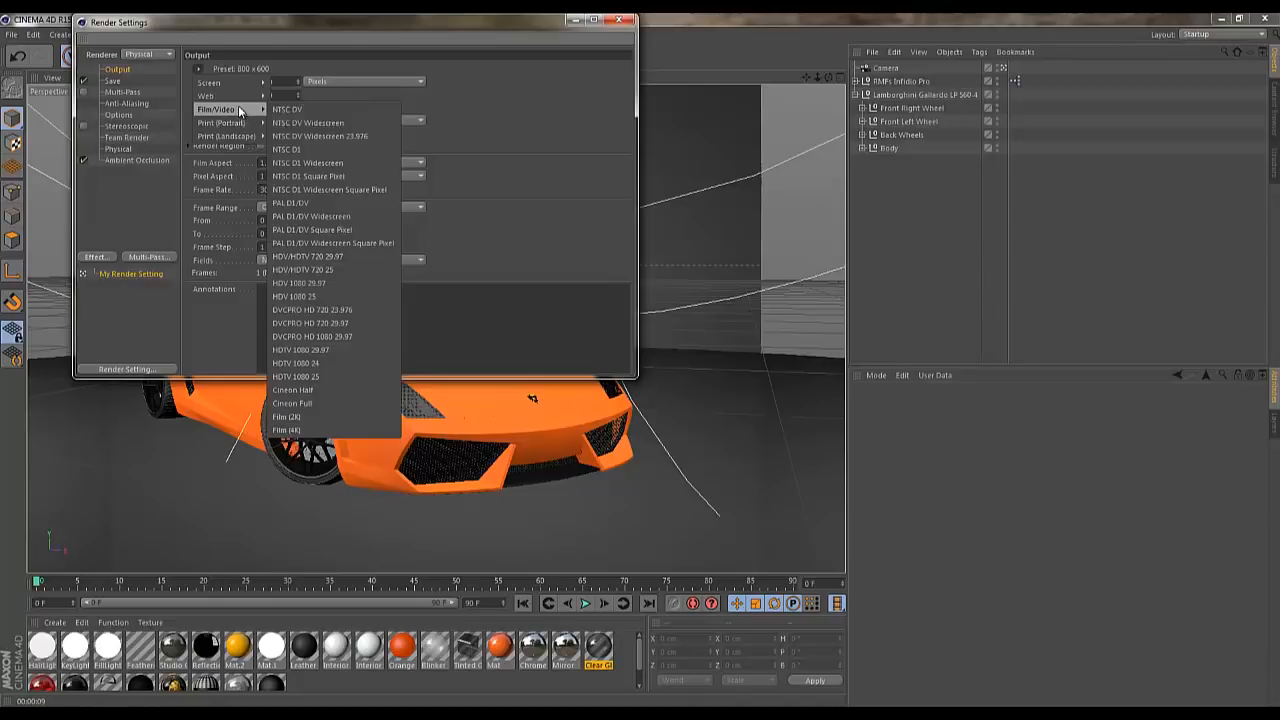
{"action": "left_click", "coordinate": [348, 270]}
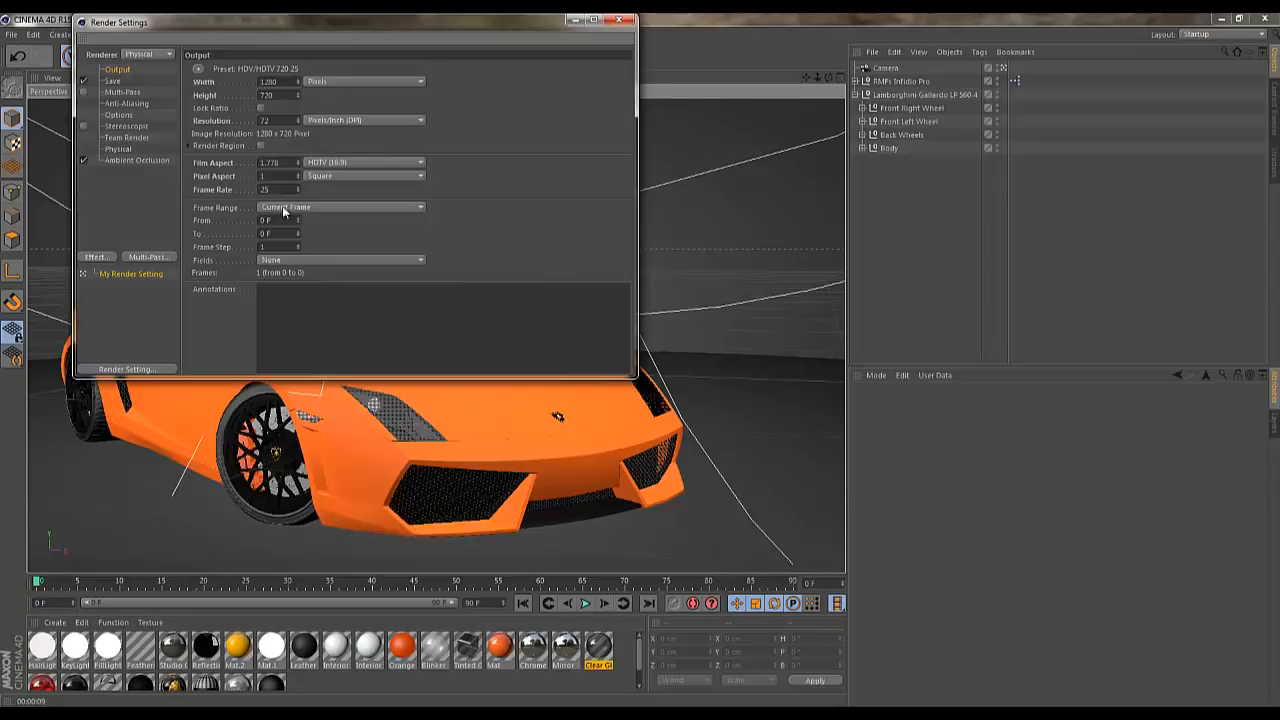
{"action": "left_click", "coordinate": [620, 21]}
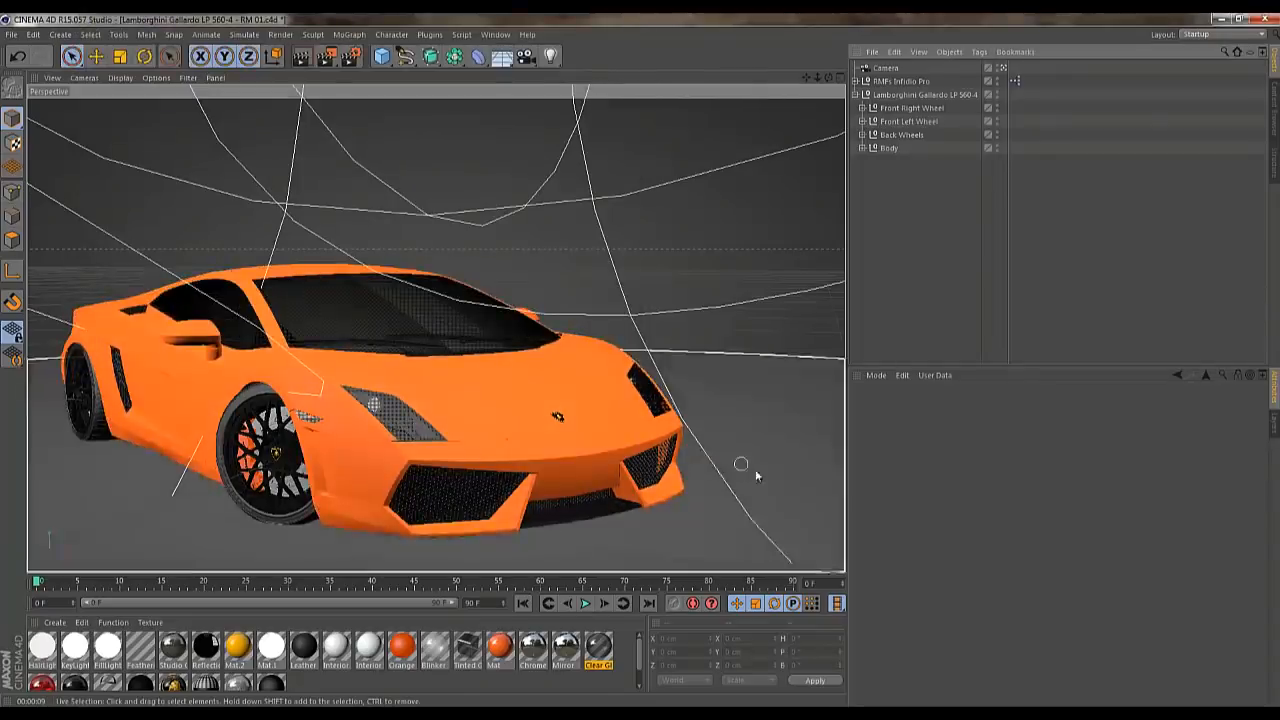
Set the project frame rate to 25 FPS in the project settings
{"action": "key", "text": "ctrl+d"}
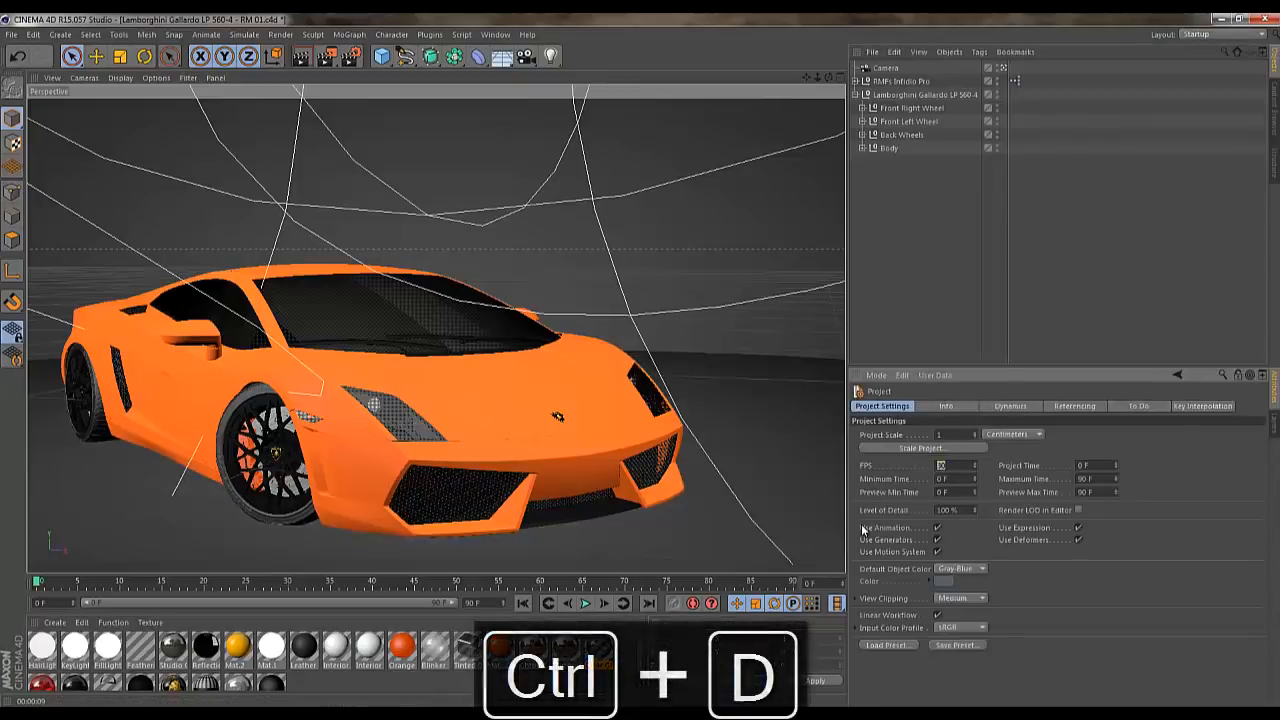
{"action": "type", "text": "25"}
{"action": "left_click", "coordinate": [1084, 585]}
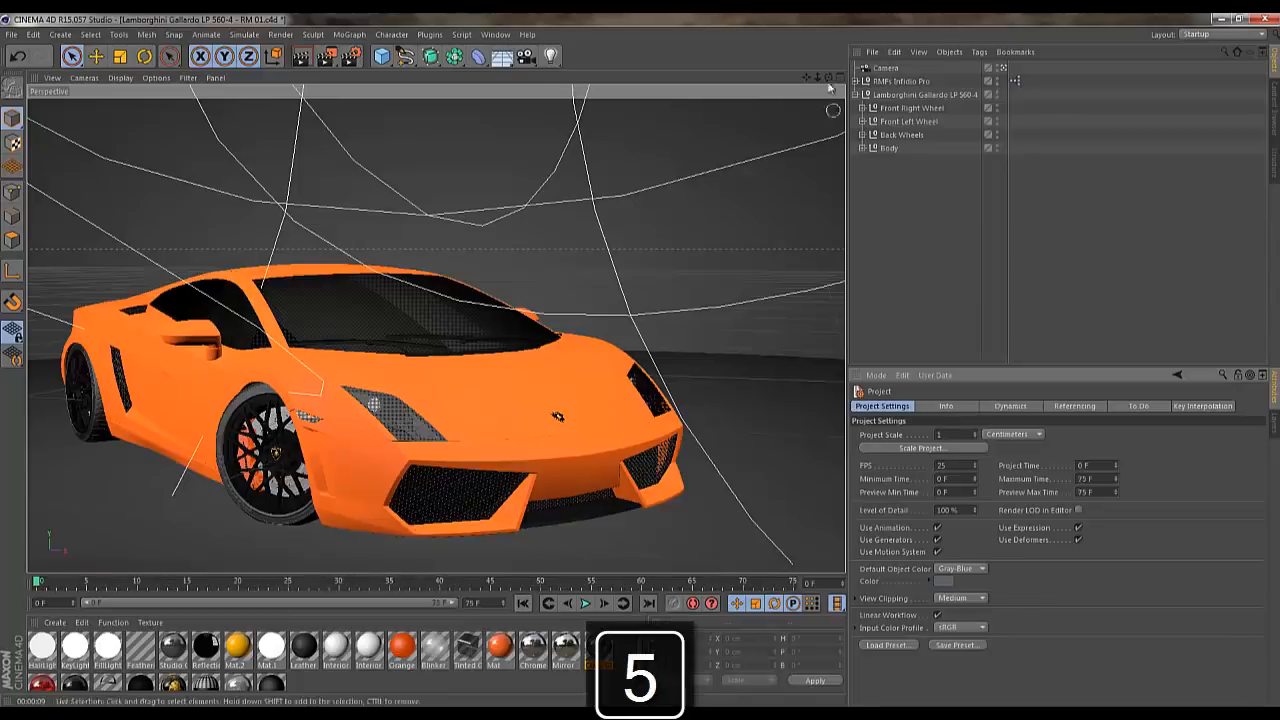
Pull the camera back to frame the whole car, and extend the timeline and preview range to 100 frames
{"action": "left_click_drag", "start_coordinate": [816, 76], "coordinate": [582, 480]}
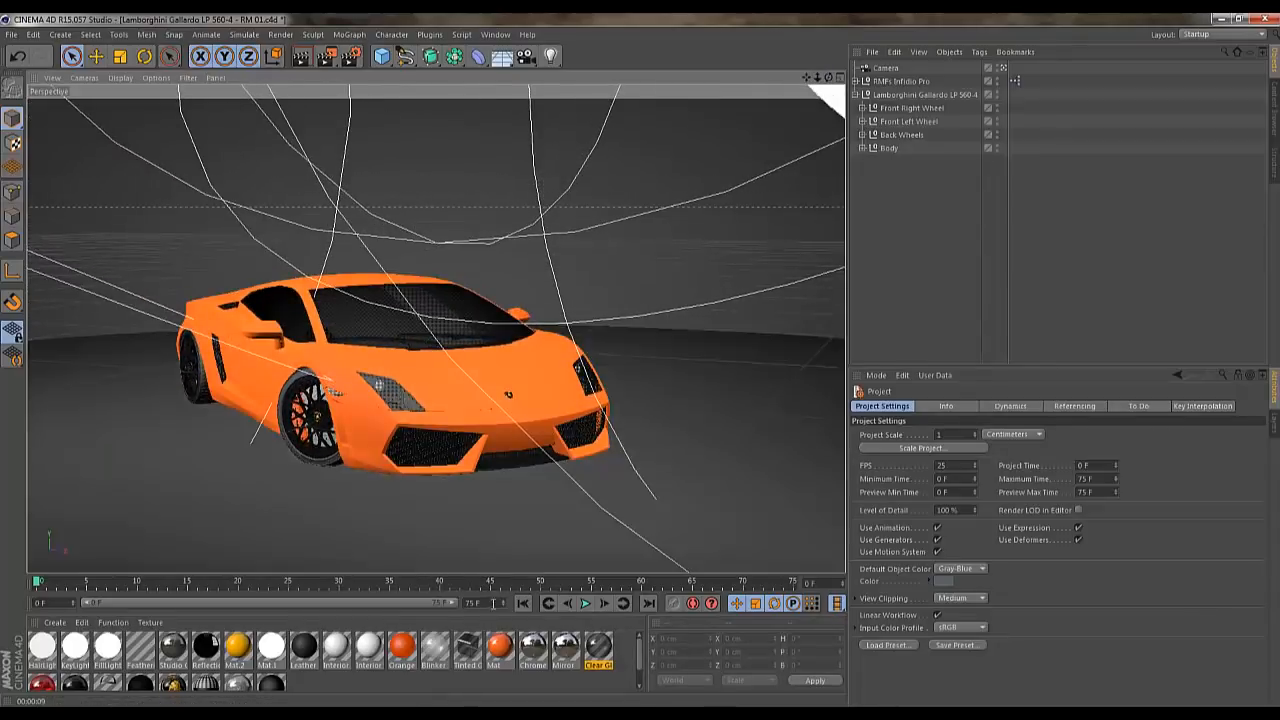
{"action": "left_click_drag", "start_coordinate": [493, 604], "coordinate": [400, 609]}
{"action": "type", "text": "100"}
{"action": "key", "text": "Return"}
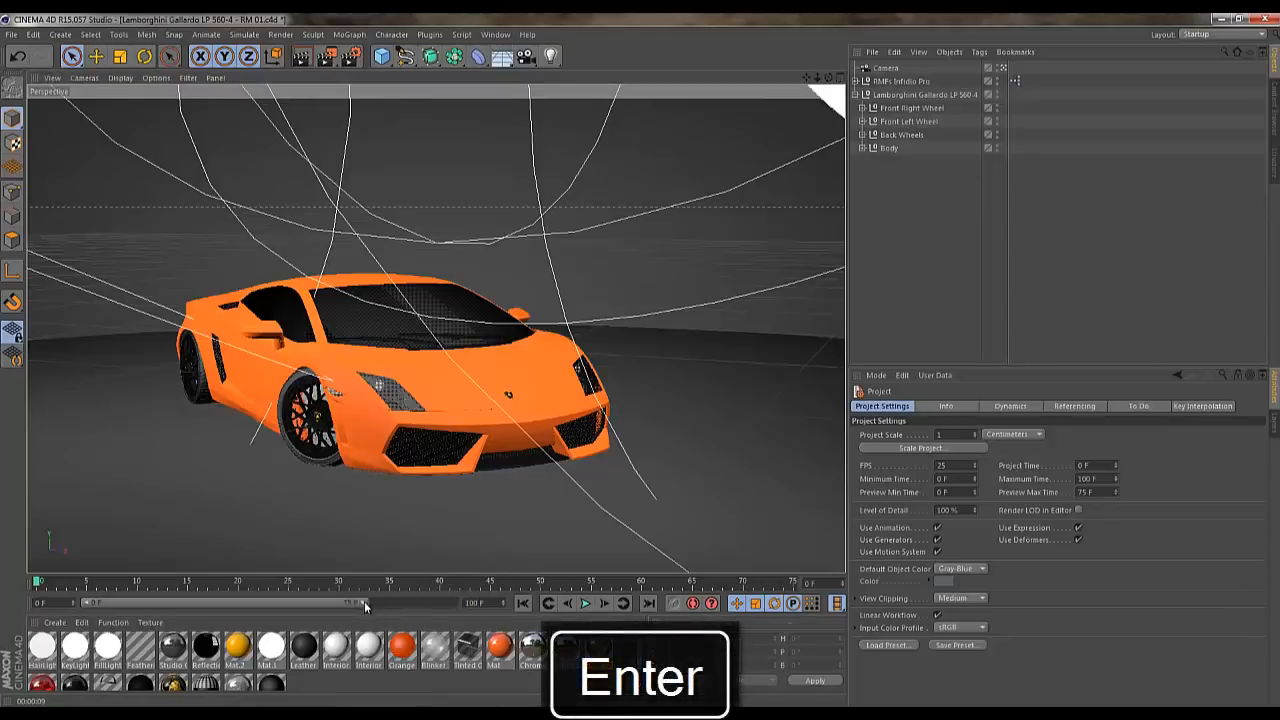
{"action": "left_click_drag", "start_coordinate": [365, 607], "coordinate": [458, 605]}
Move the playhead to frame 85
{"action": "left_click_drag", "start_coordinate": [622, 582], "coordinate": [680, 585]}
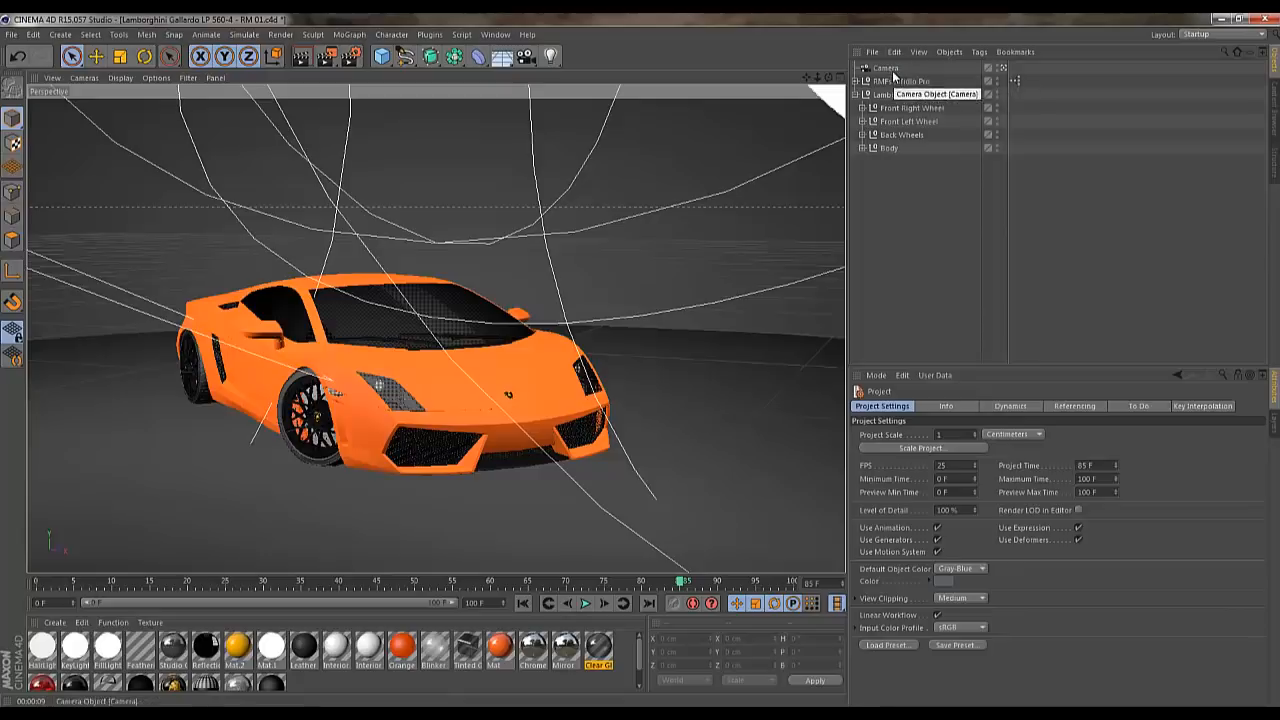
{"action": "left_click", "coordinate": [400, 347]}
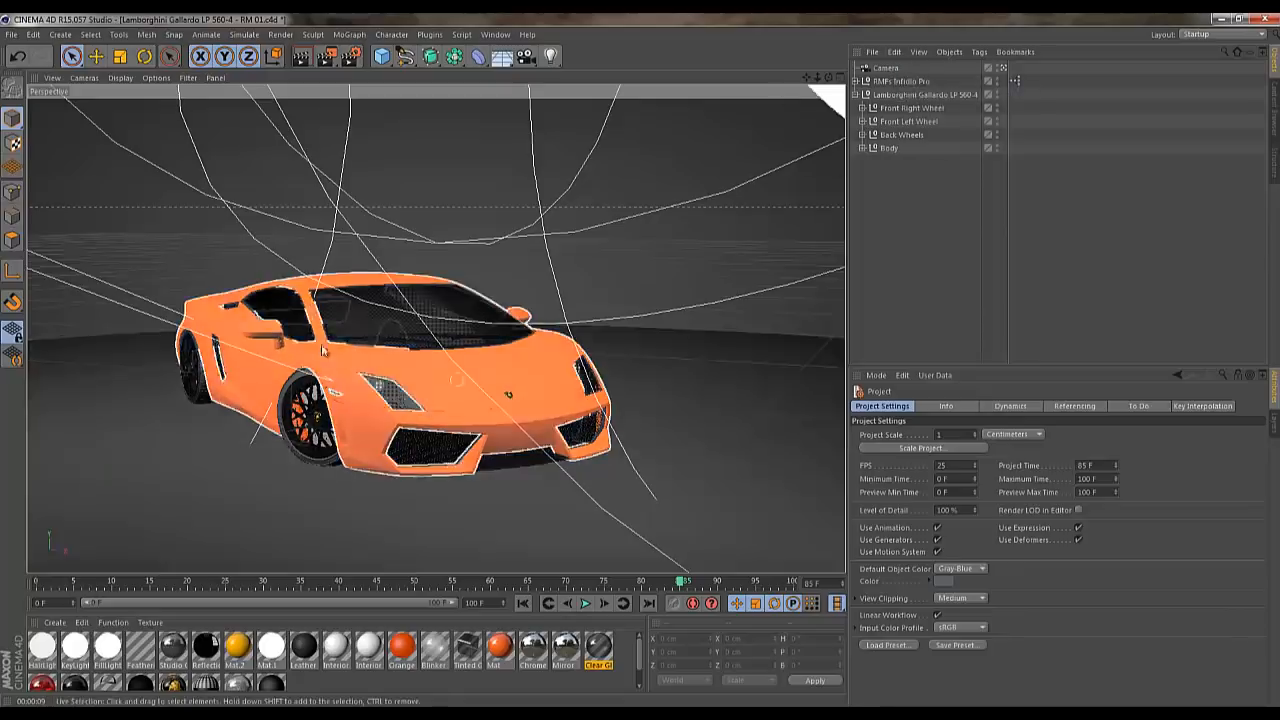
{"action": "left_click", "coordinate": [650, 401]}
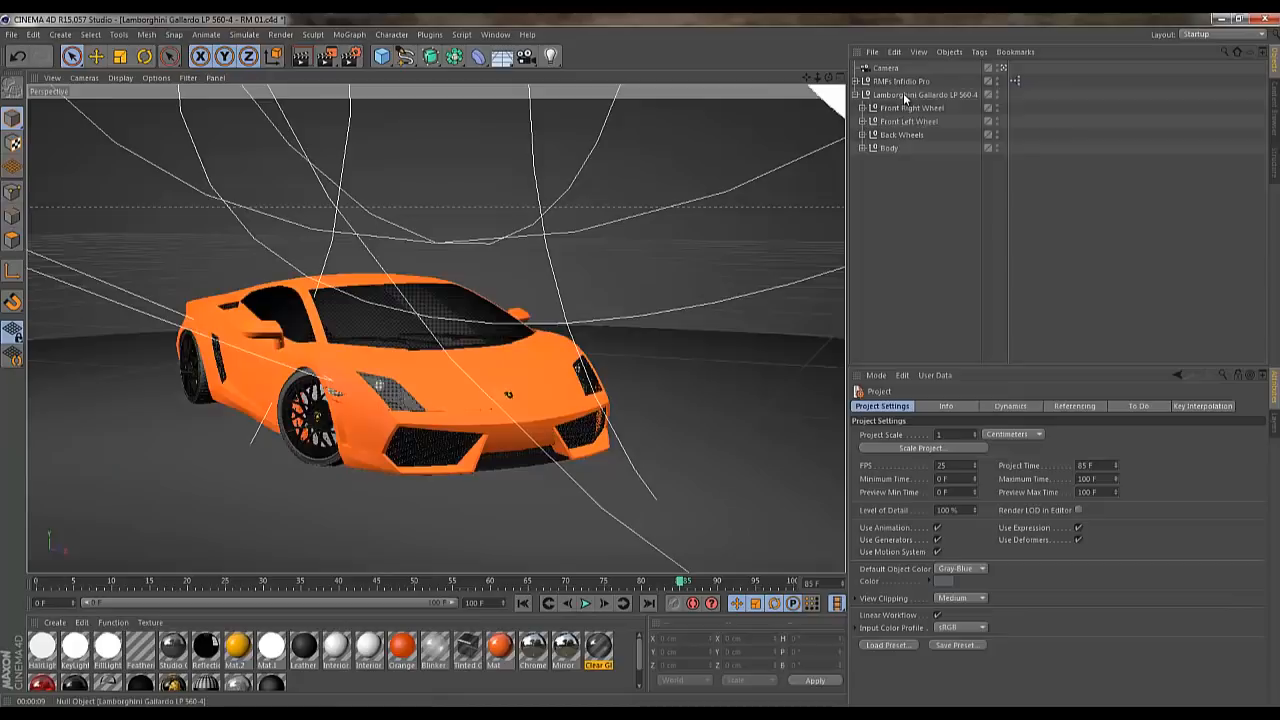
Move the Lamborghini group's axis to the front of the car and key the car at frame 85 at about X 286 cm, Z -593 cm
{"action": "left_click", "coordinate": [905, 97]}
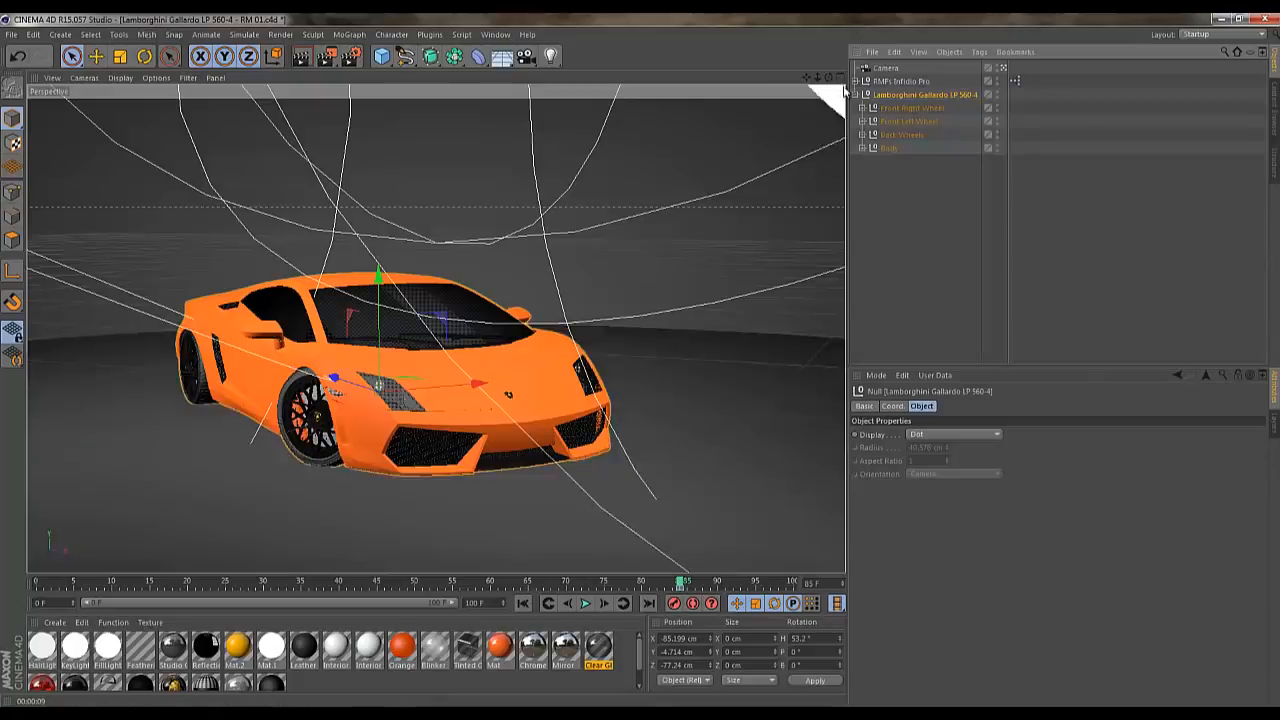
{"action": "left_click", "coordinate": [841, 78]}
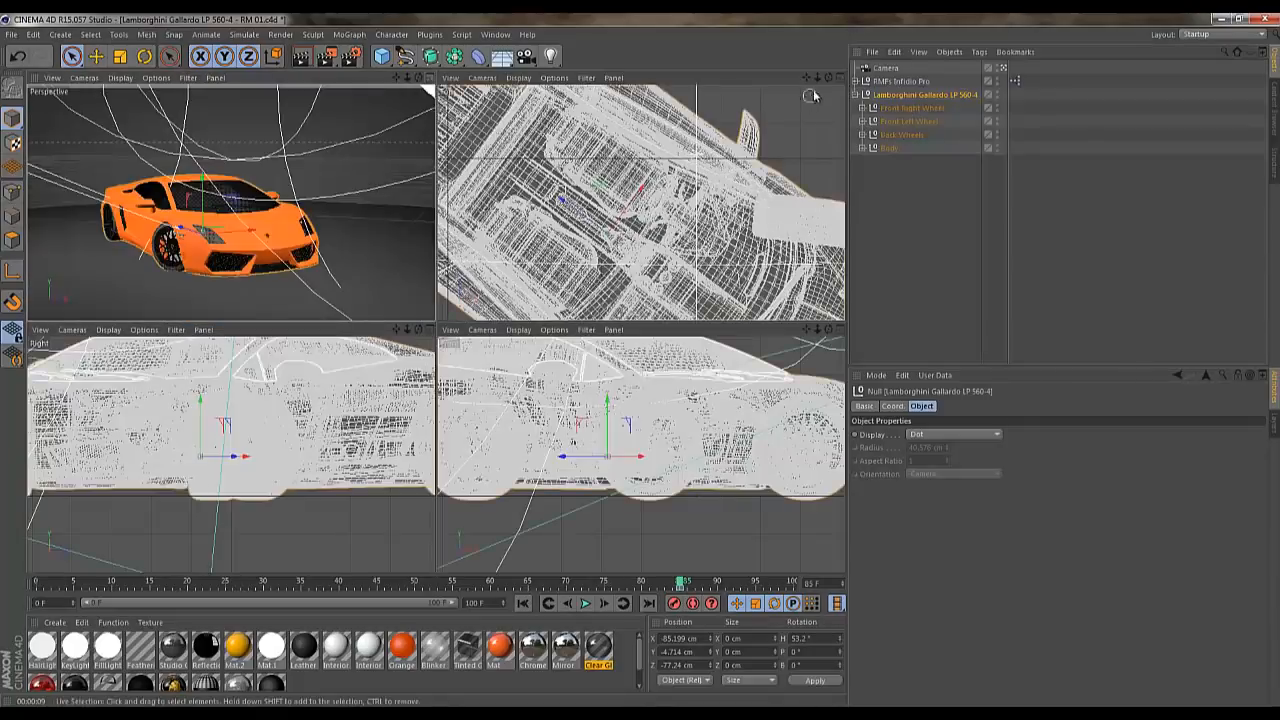
{"action": "left_click_drag", "start_coordinate": [818, 78], "coordinate": [641, 328]}
{"action": "left_click_drag", "start_coordinate": [817, 329], "coordinate": [435, 359]}
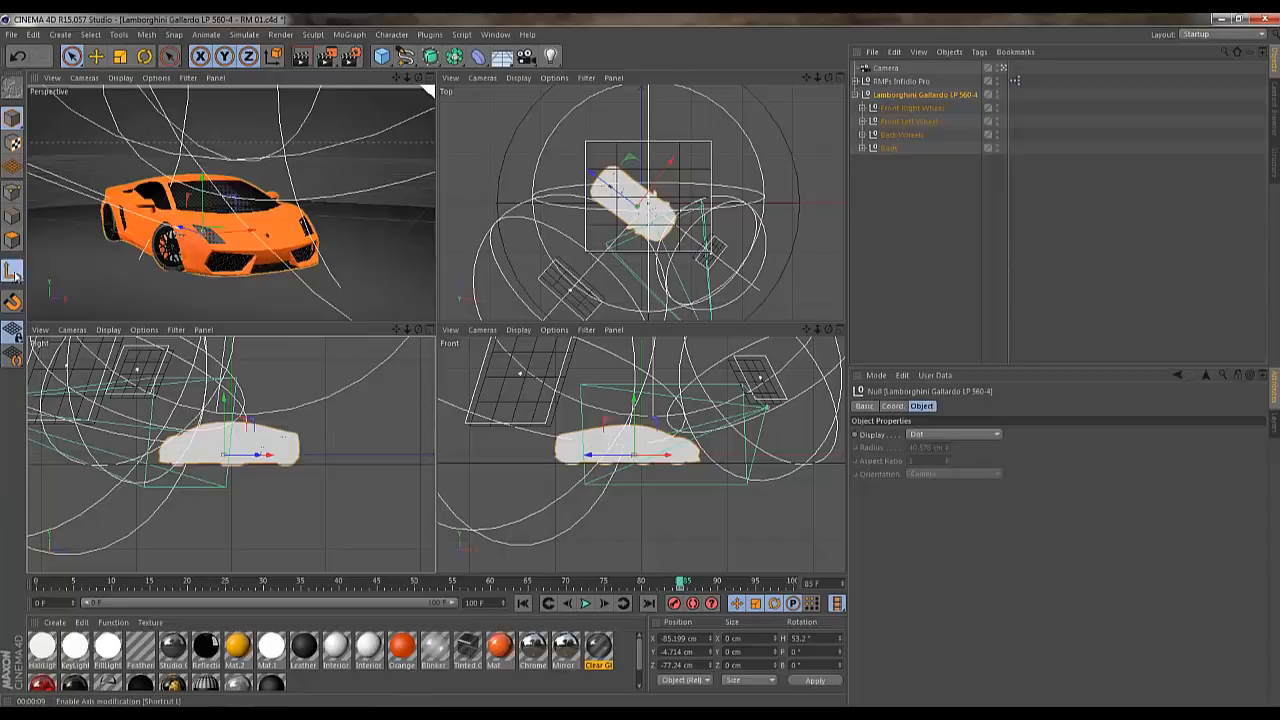
{"action": "left_click_drag", "start_coordinate": [598, 180], "coordinate": [619, 197]}
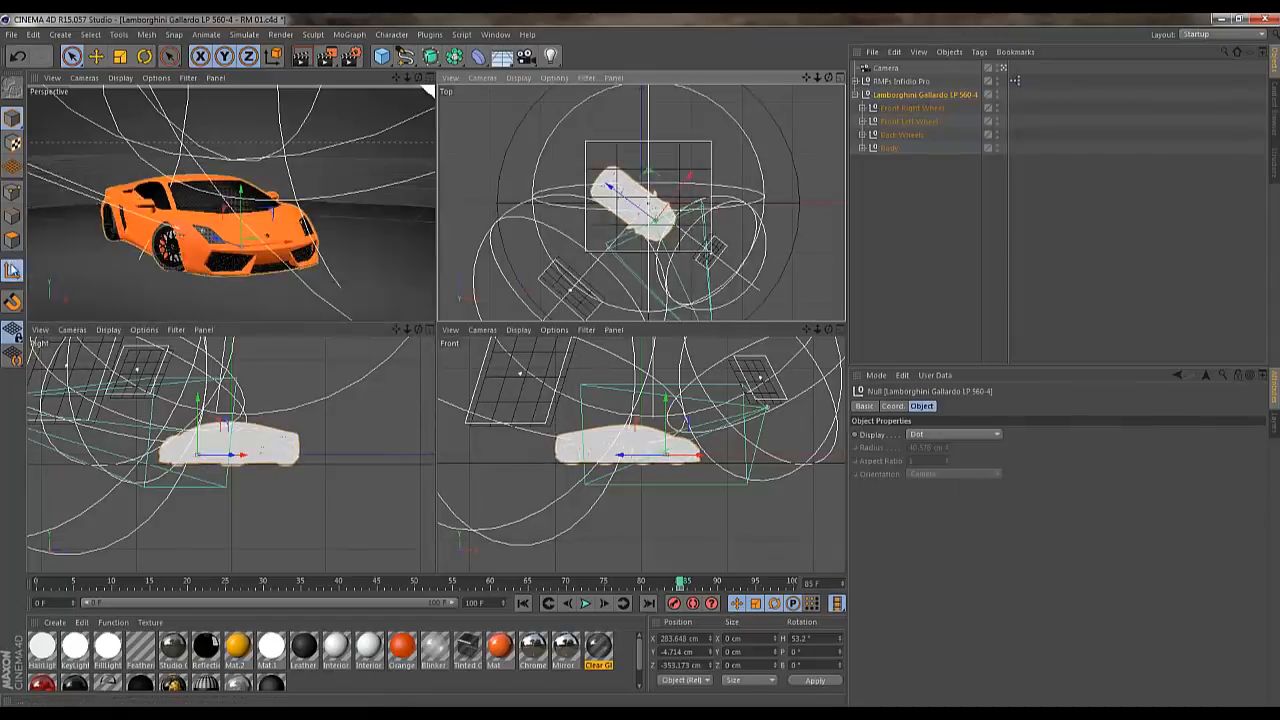
{"action": "key", "text": "ctrl+z"}
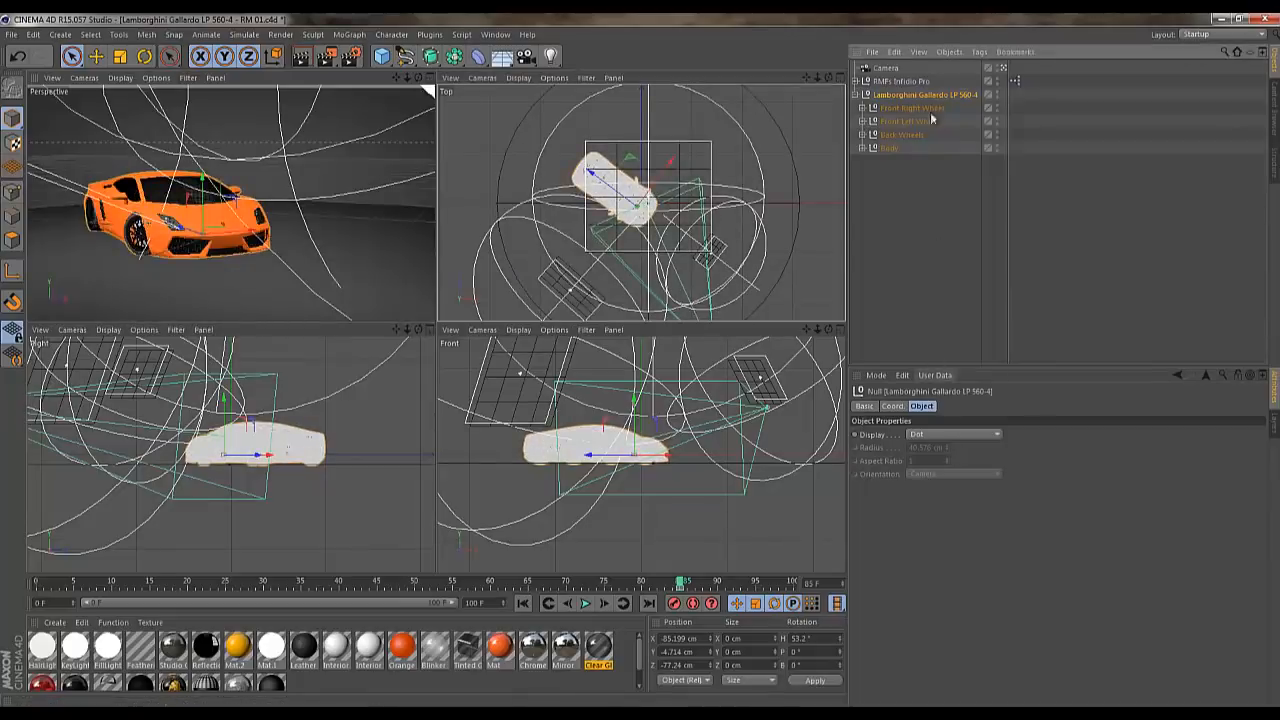
{"action": "left_click_drag", "start_coordinate": [594, 179], "coordinate": [686, 197]}
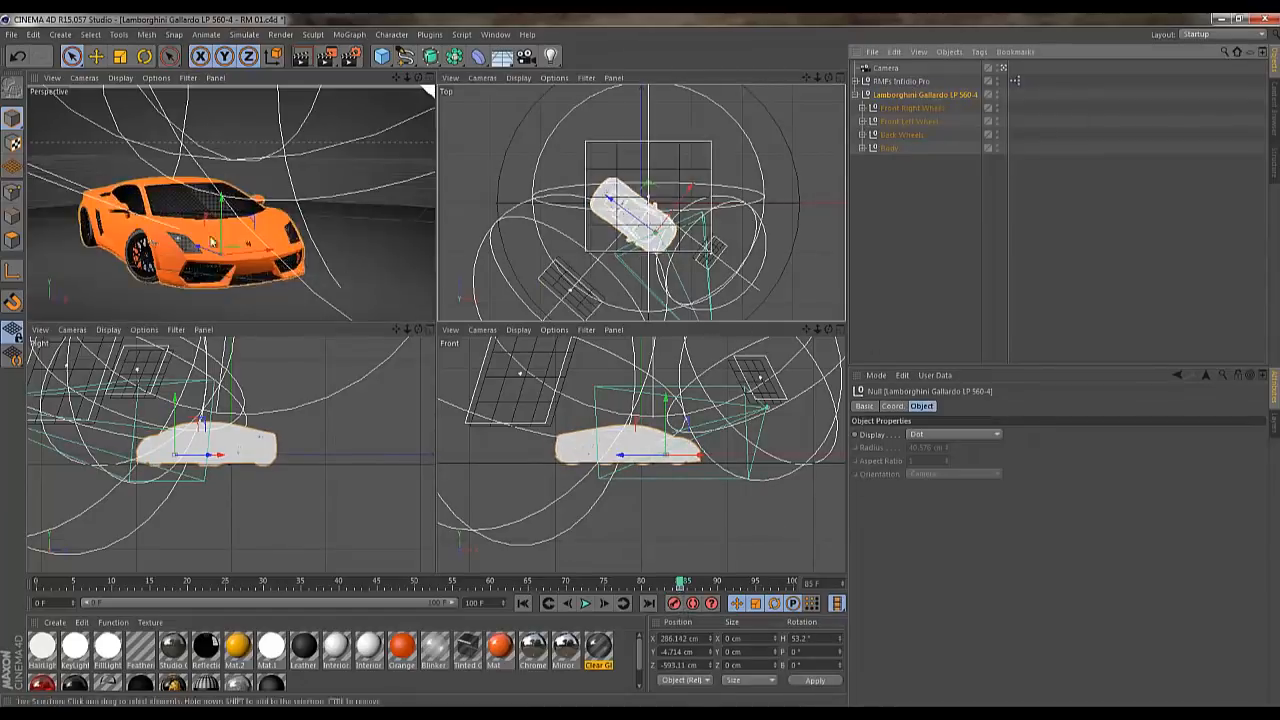
{"action": "key", "text": "r"}
{"action": "left_click_drag", "start_coordinate": [222, 263], "coordinate": [350, 389]}
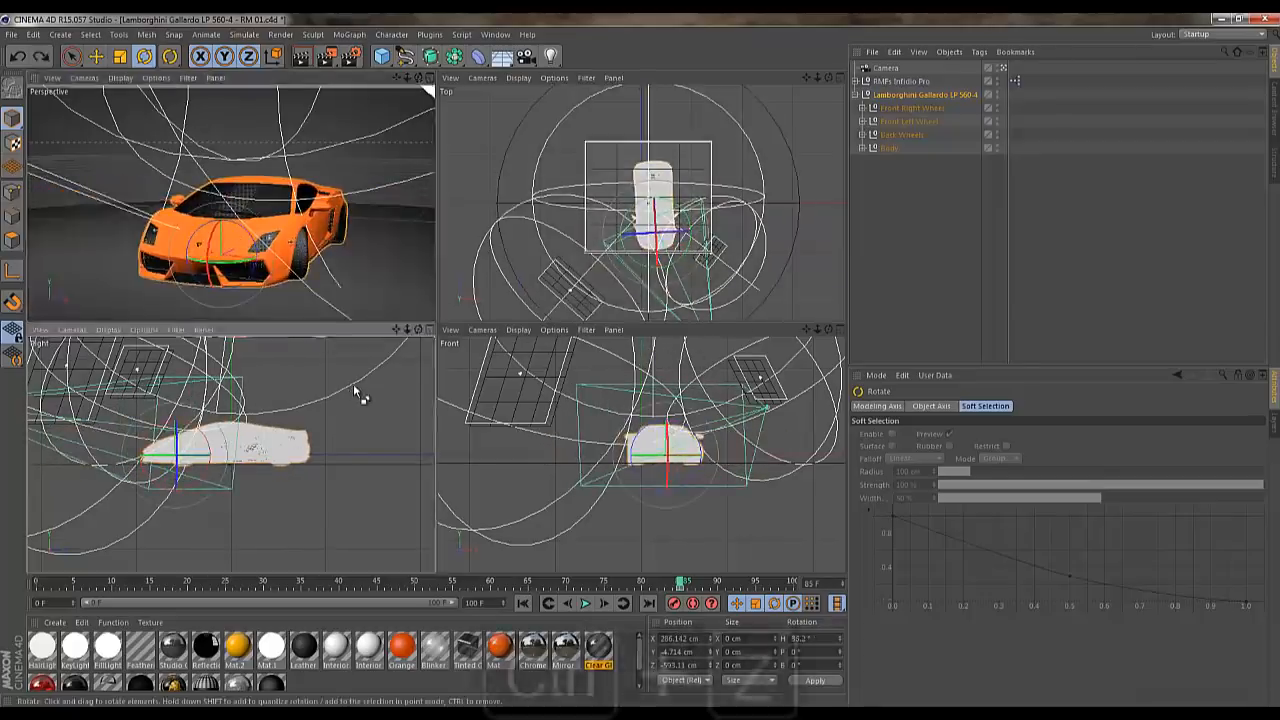
{"action": "key", "text": "ctrl+z"}
{"action": "key", "text": "ctrl+z"}
{"action": "key", "text": "ctrl+z"}
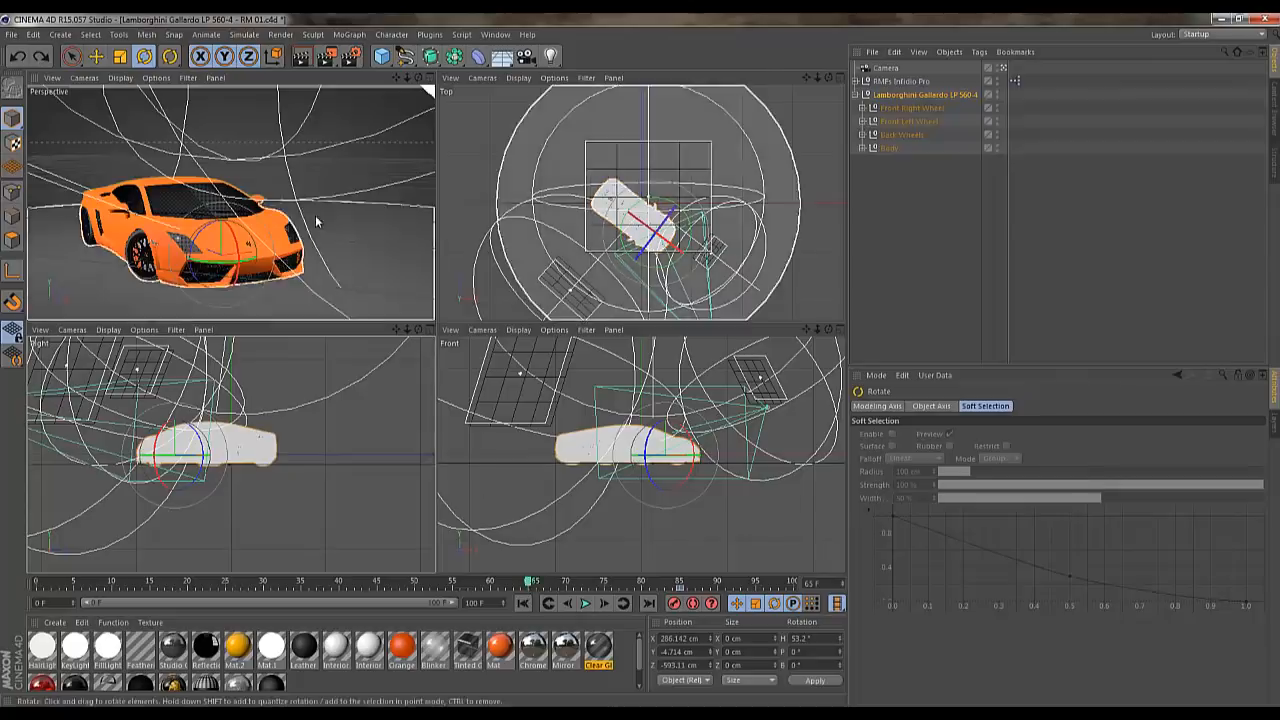
Turn and shift the car at frame 65 to about X 244 cm, Z -475 cm, heading 19.6°, and record a keyframe
{"action": "left_click_drag", "start_coordinate": [253, 265], "coordinate": [230, 247]}
{"action": "key", "text": "space"}
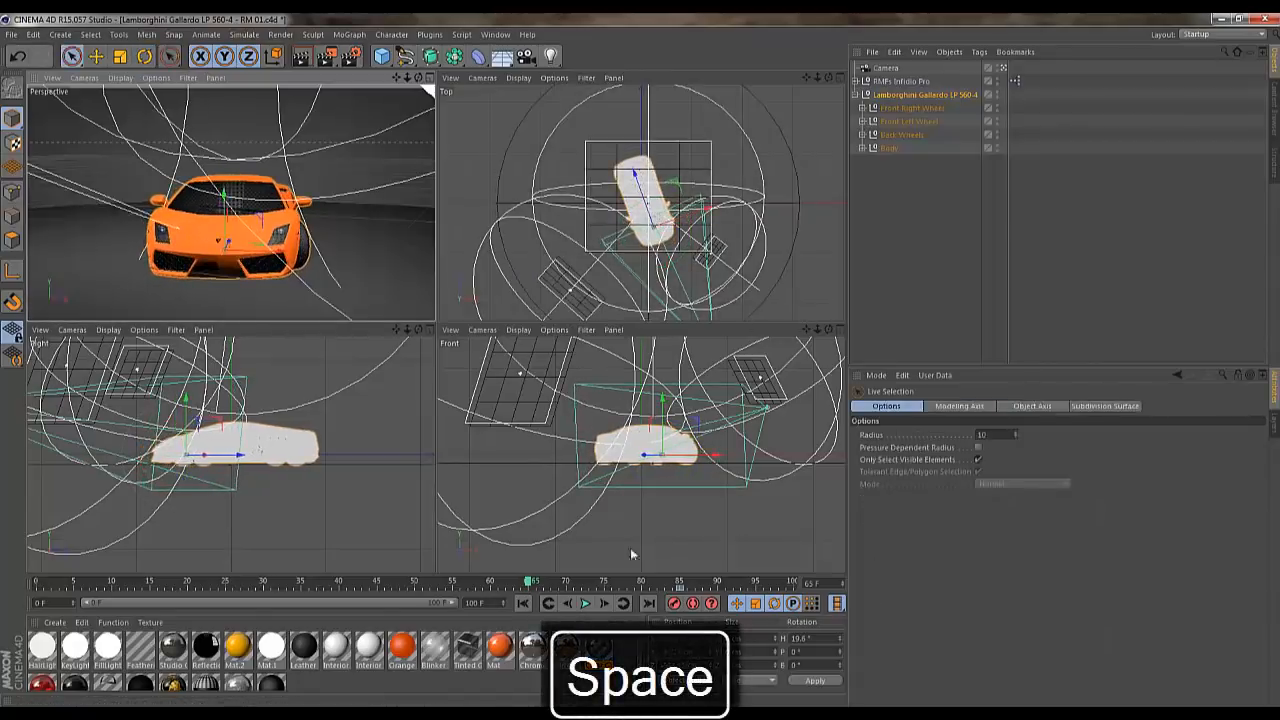
{"action": "left_click", "coordinate": [675, 603]}
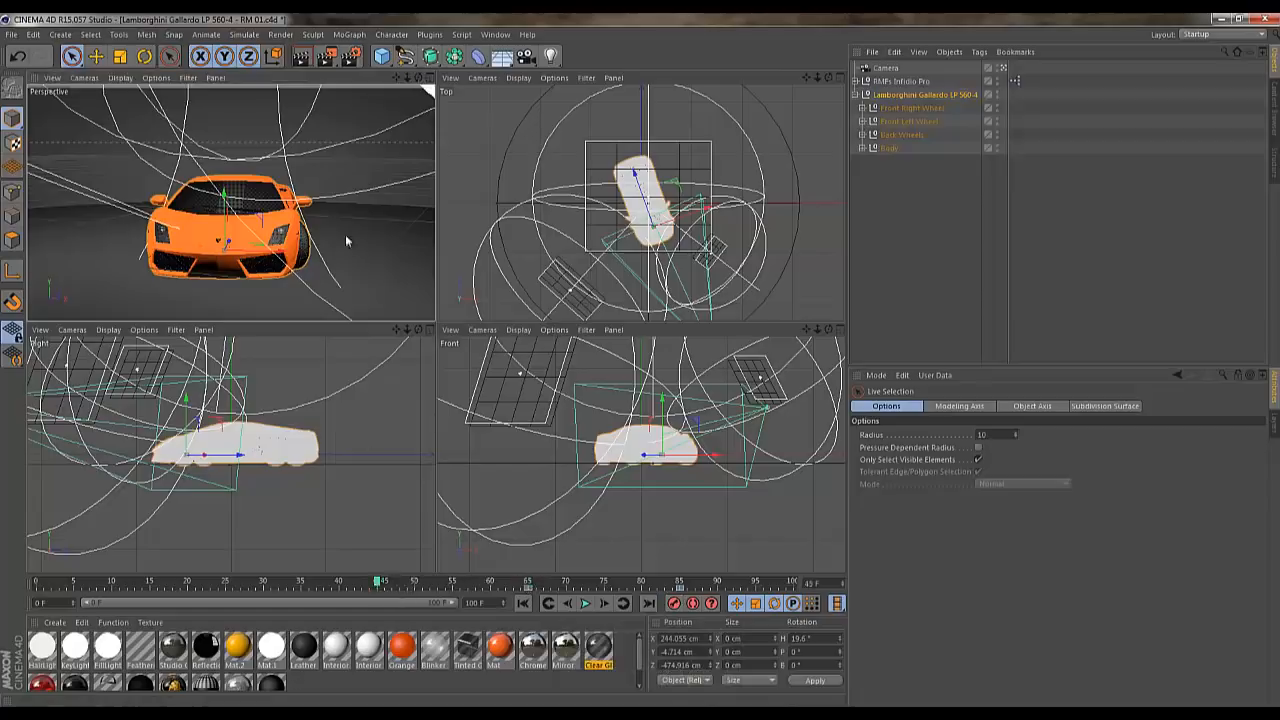
Turn and shift the car at frame 45 to about X 271 cm, Z -274 cm, heading -7.6°, and record a keyframe
{"action": "key", "text": "r"}
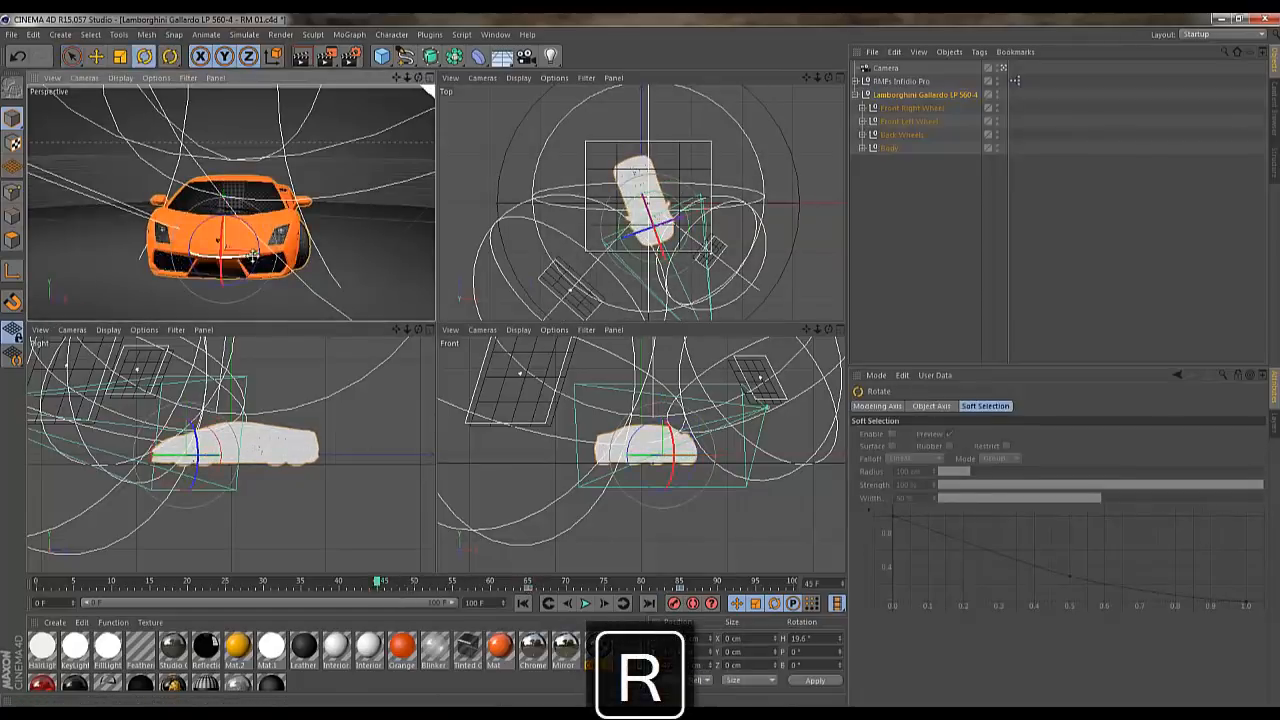
{"action": "left_click_drag", "start_coordinate": [252, 257], "coordinate": [284, 252]}
{"action": "key", "text": "space"}
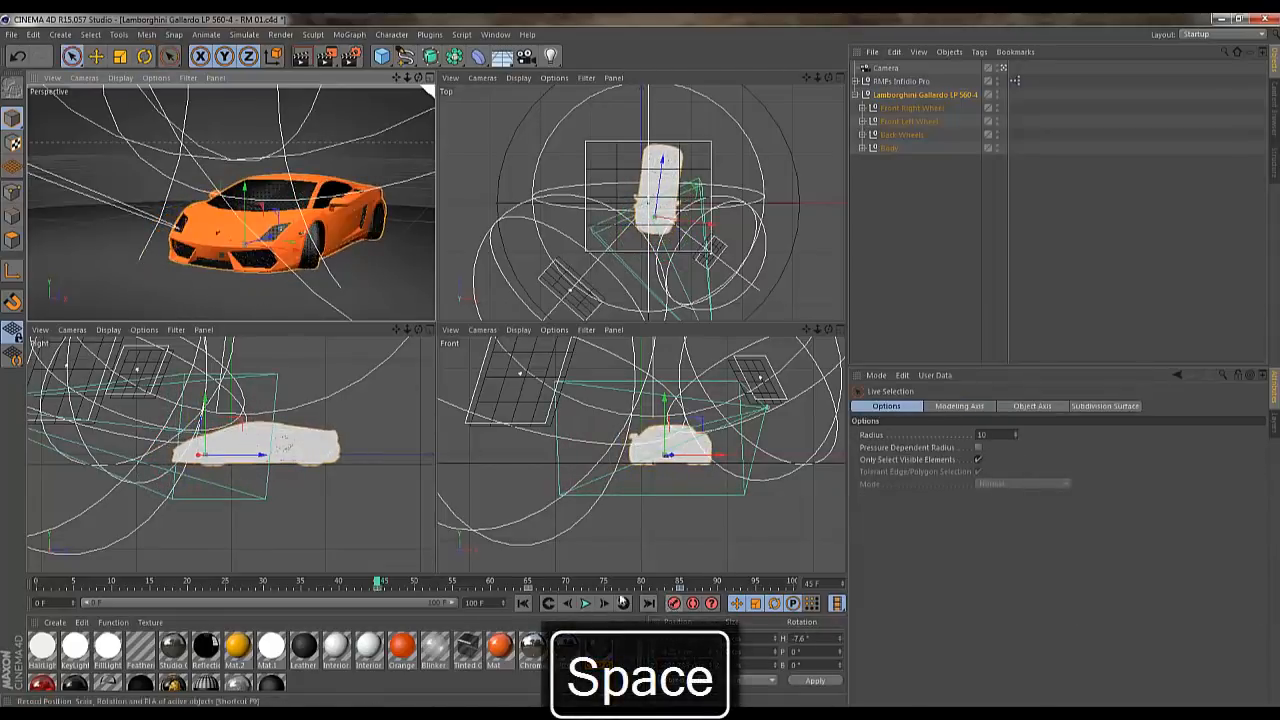
Move the car partly out of shot at frame 30, at about Z 419 cm with heading -50.4°, and record a keyframe
{"action": "left_click", "coordinate": [274, 588]}
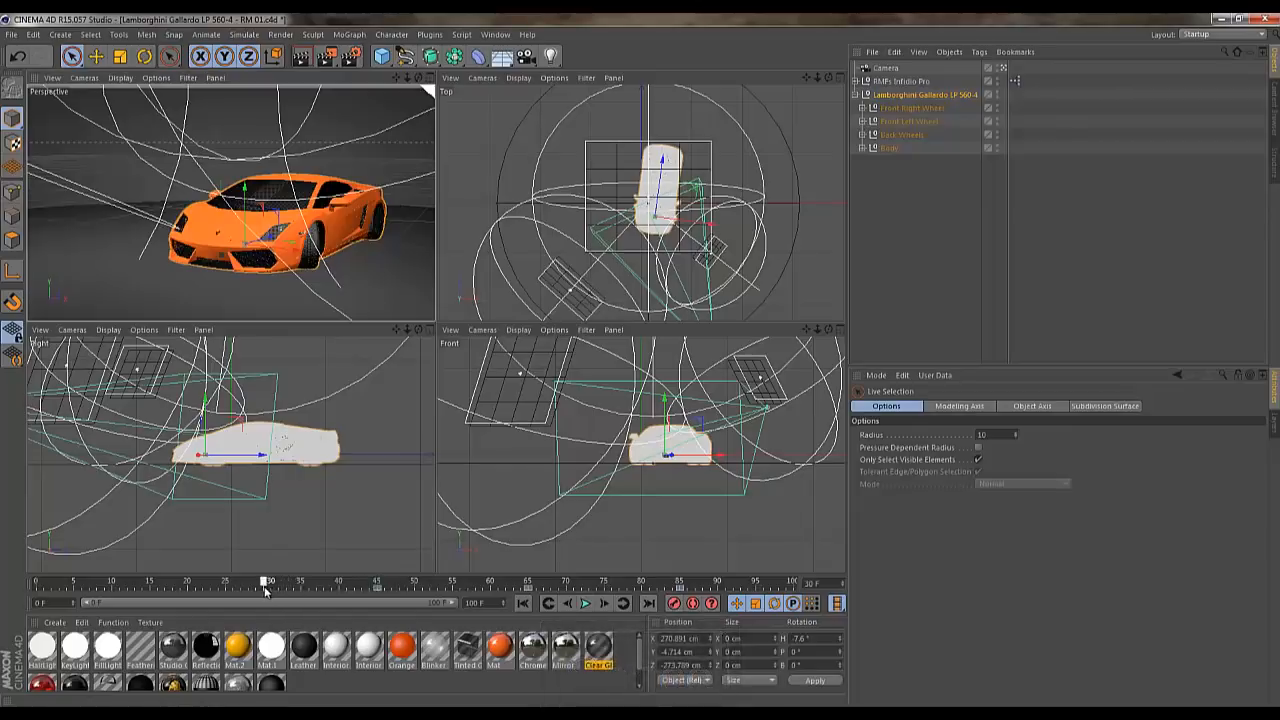
{"action": "key", "text": "r"}
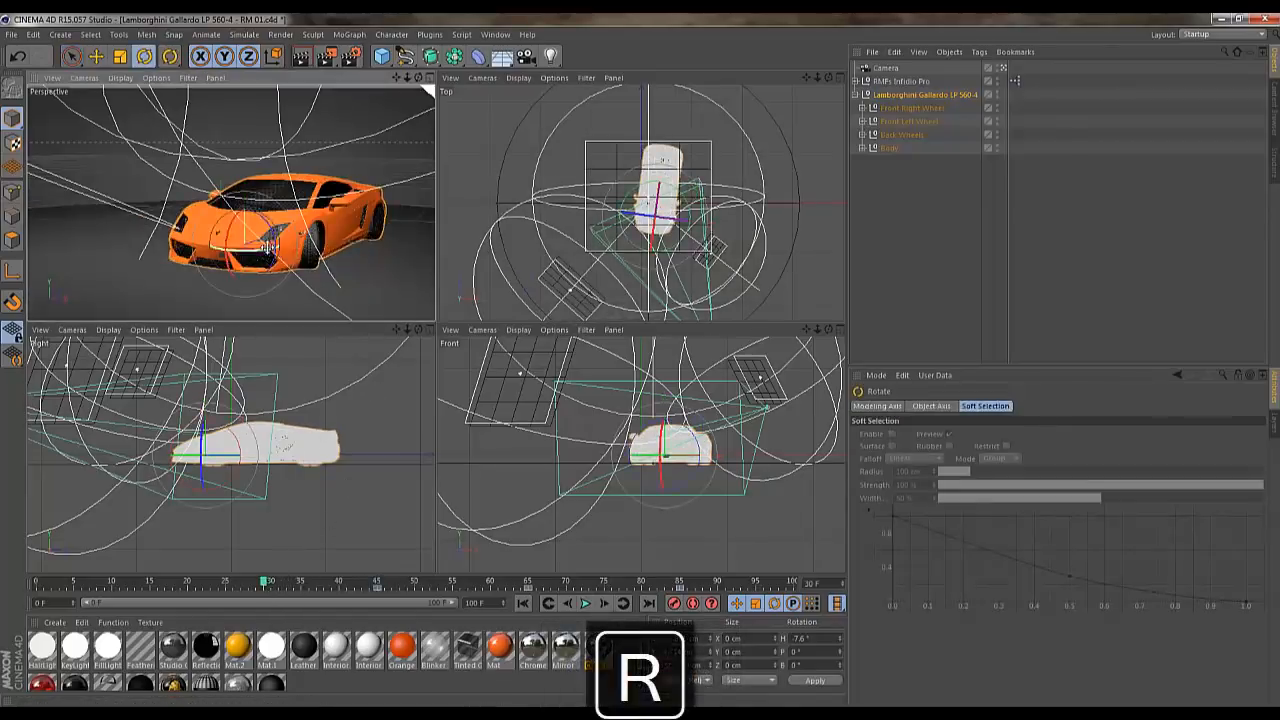
{"action": "left_click_drag", "start_coordinate": [247, 254], "coordinate": [390, 228]}
{"action": "key", "text": "space"}
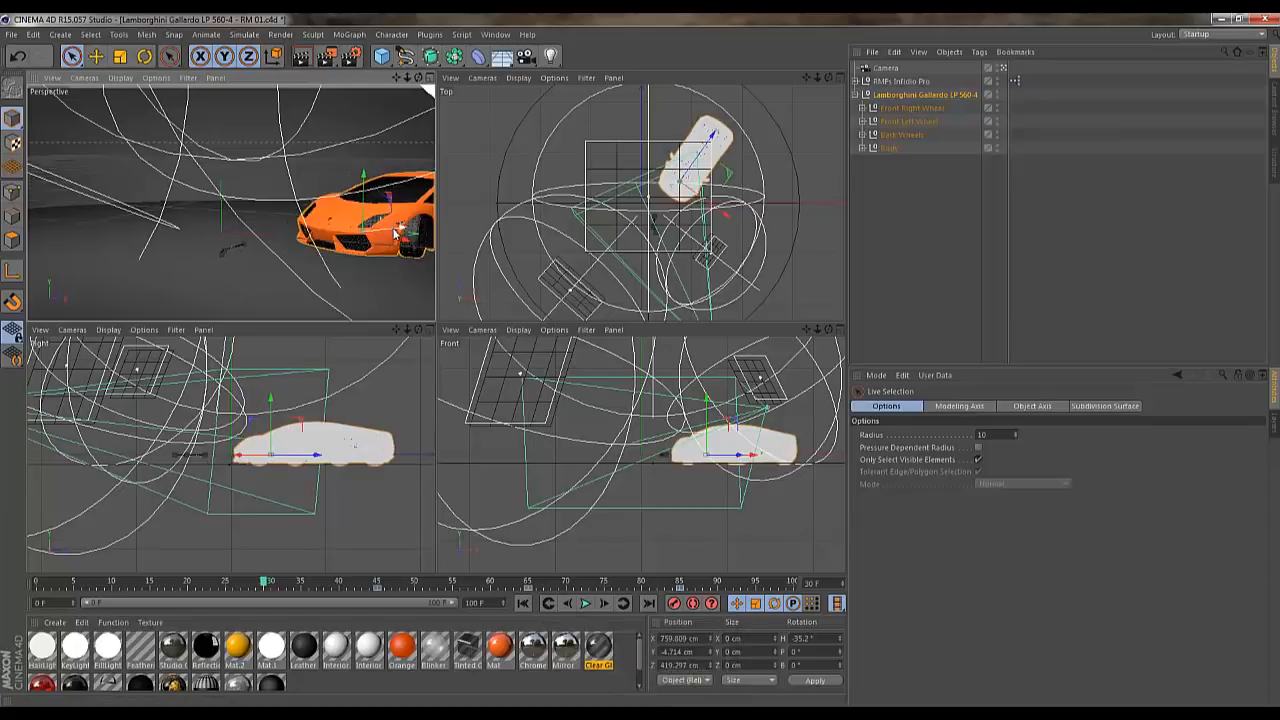
{"action": "key", "text": "r"}
{"action": "left_click_drag", "start_coordinate": [384, 237], "coordinate": [362, 244]}
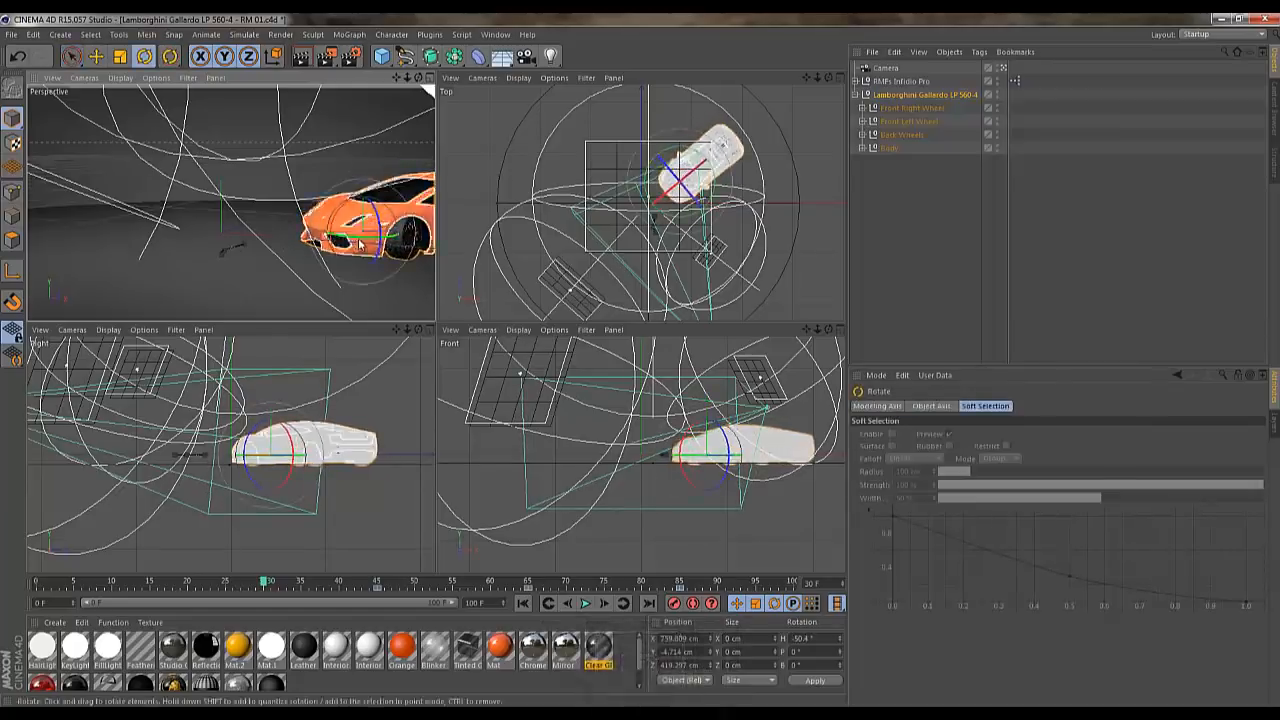
{"action": "key", "text": "space"}
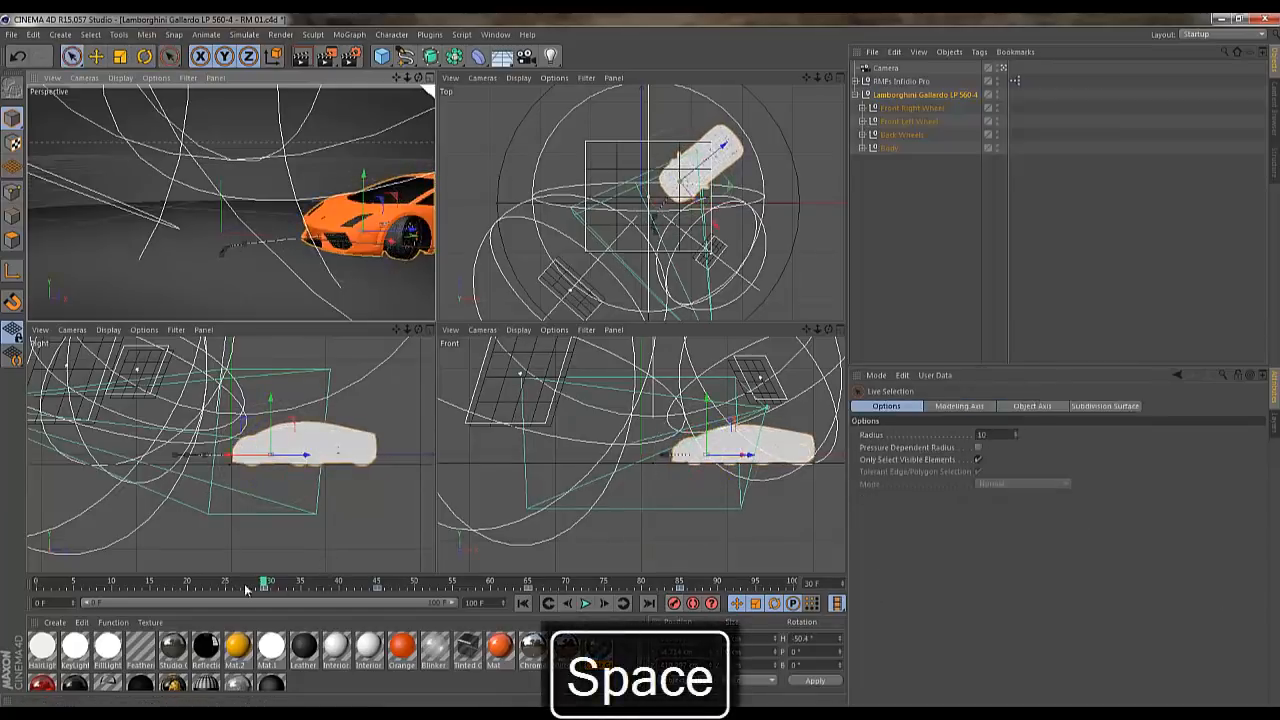
Move the car fully out of the camera's view at frame 0, to about X 2633 cm, Z 1969 cm, and record a keyframe
{"action": "left_click_drag", "start_coordinate": [268, 582], "coordinate": [258, 582]}
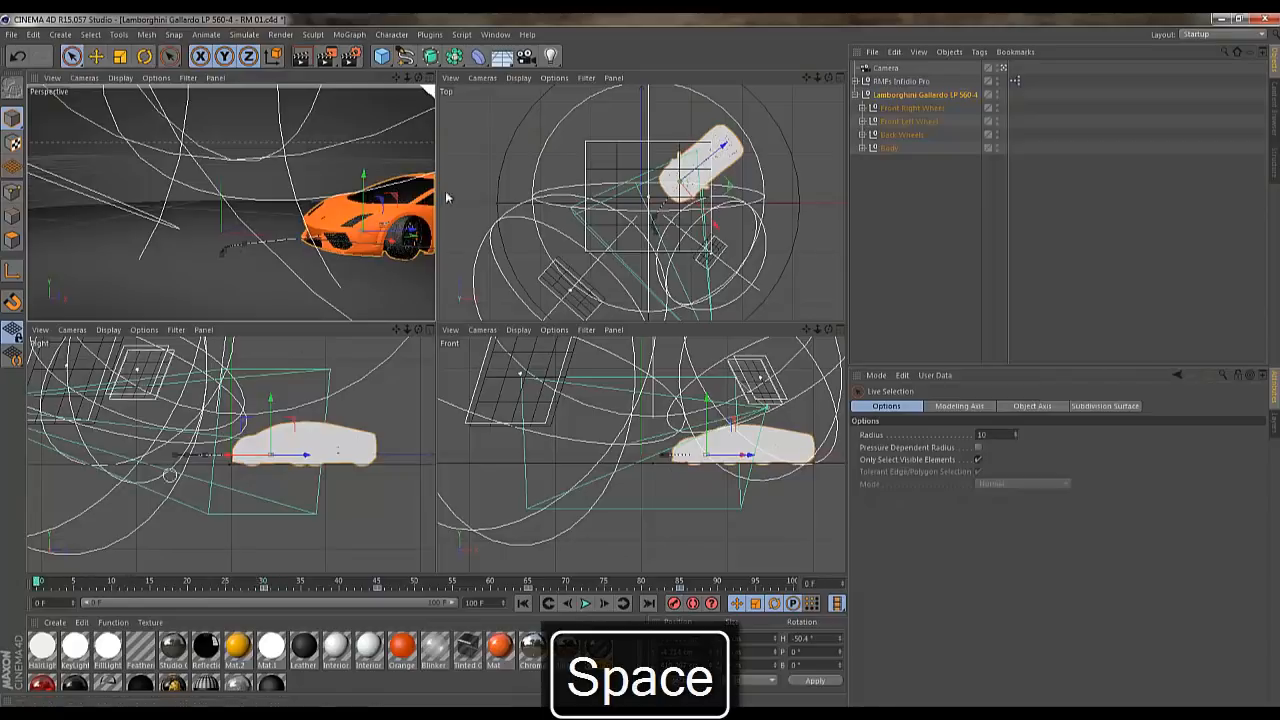
{"action": "left_click_drag", "start_coordinate": [728, 160], "coordinate": [815, 103]}
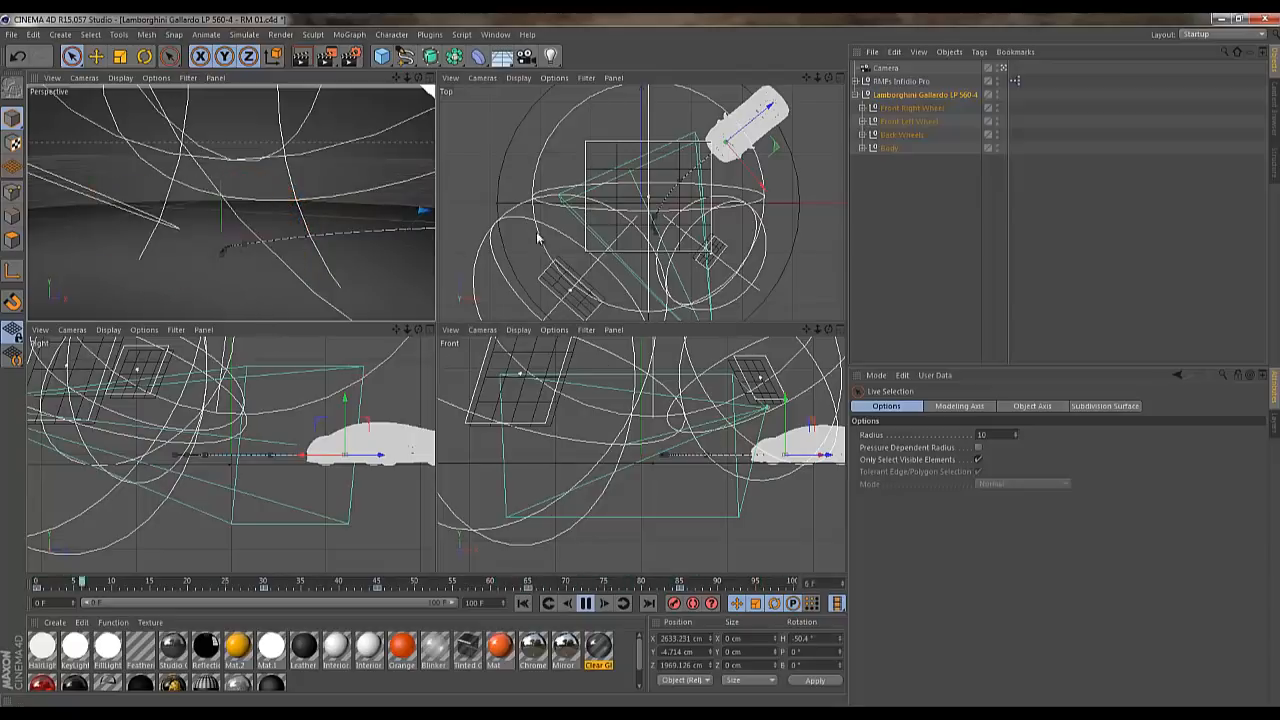
Switch the interface to the Animation layout
{"action": "left_click", "coordinate": [495, 34]}
{"action": "mouse_move", "coordinate": [628, 50]}
{"action": "left_click", "coordinate": [1046, 283]}
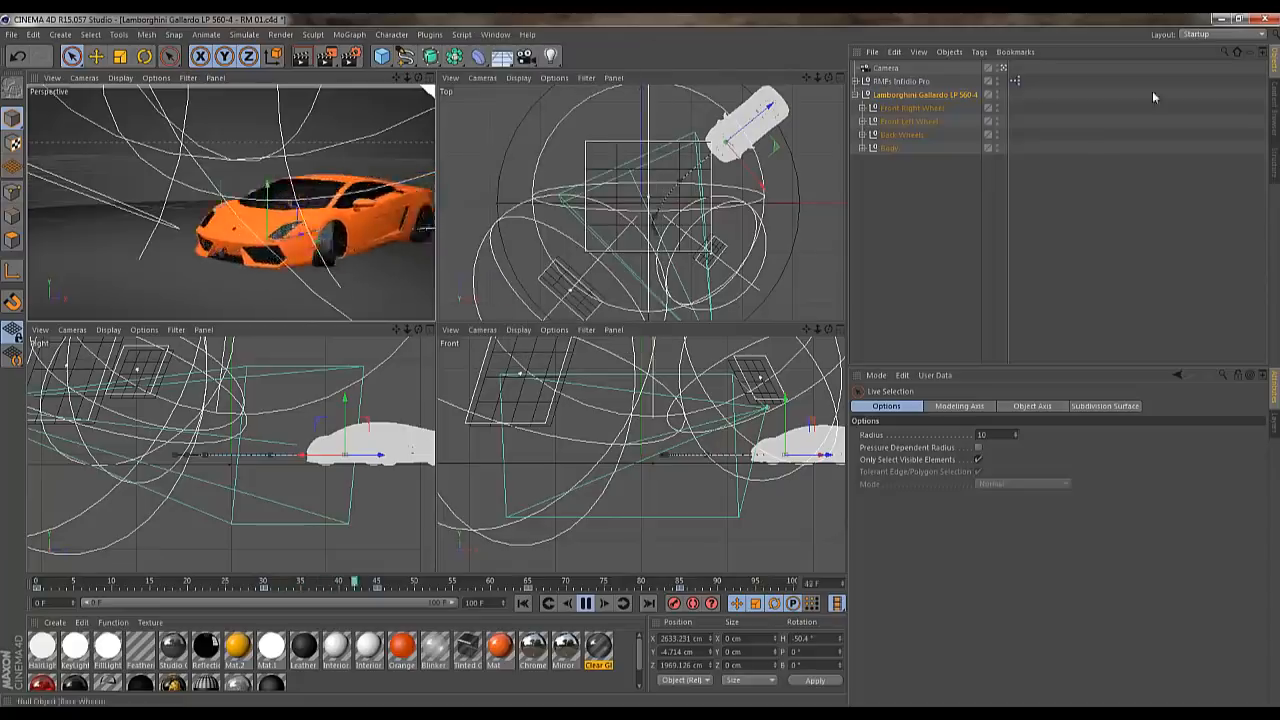
{"action": "left_click", "coordinate": [1198, 35]}
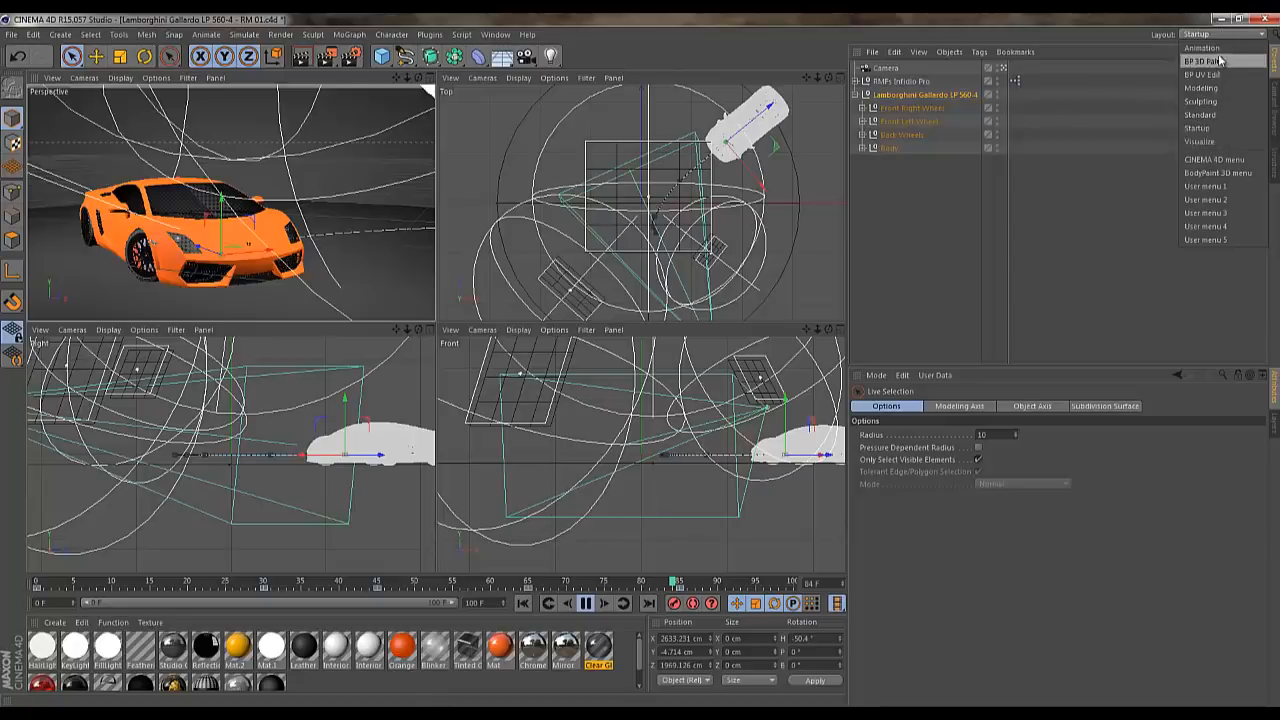
{"action": "left_click", "coordinate": [1204, 36]}
{"action": "left_click", "coordinate": [1204, 36]}
{"action": "left_click", "coordinate": [1203, 48]}
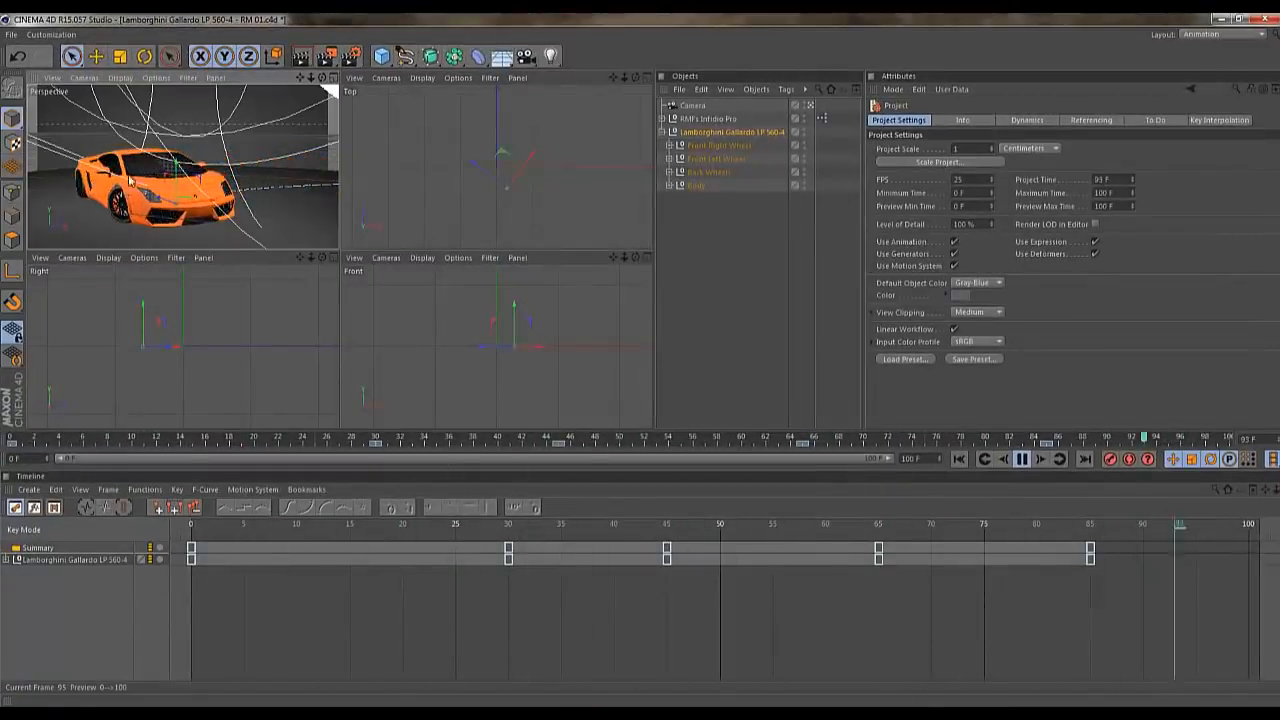
Shift the car's last four keyframes to start at frame 38 and compress them to end at frame 54
{"action": "left_click_drag", "start_coordinate": [1140, 608], "coordinate": [593, 545]}
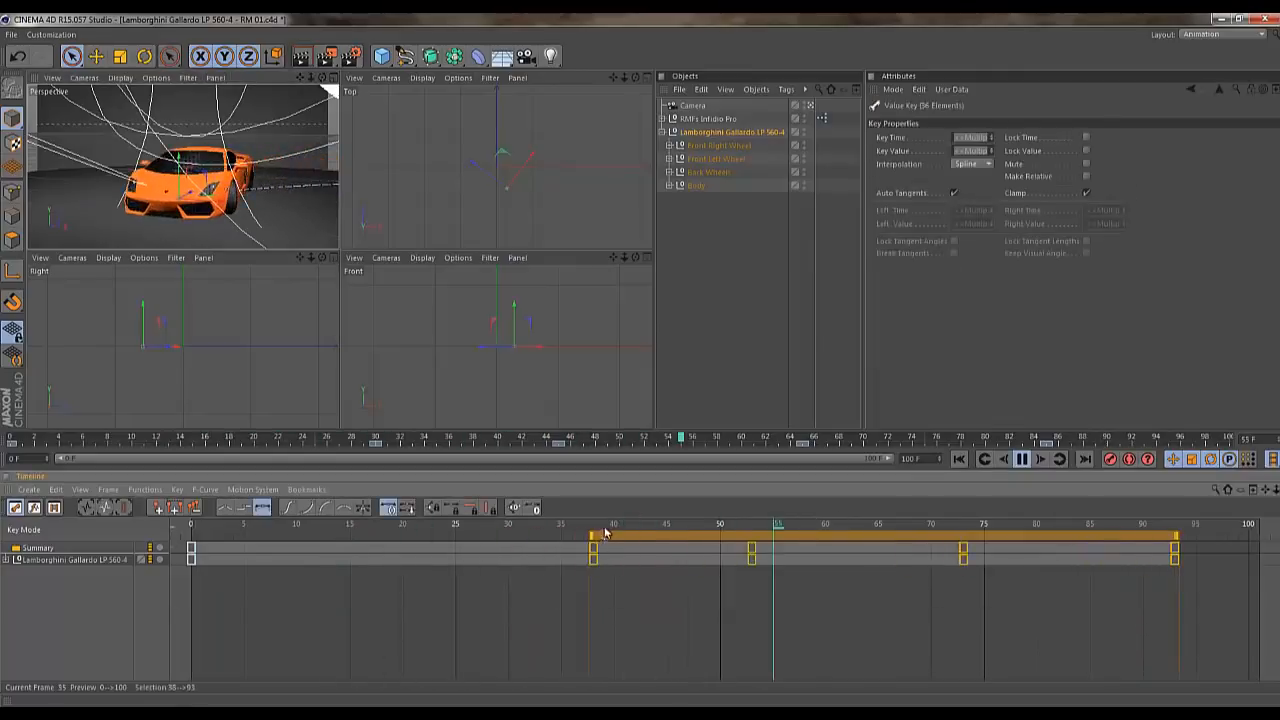
{"action": "left_click_drag", "start_coordinate": [1173, 540], "coordinate": [763, 540]}
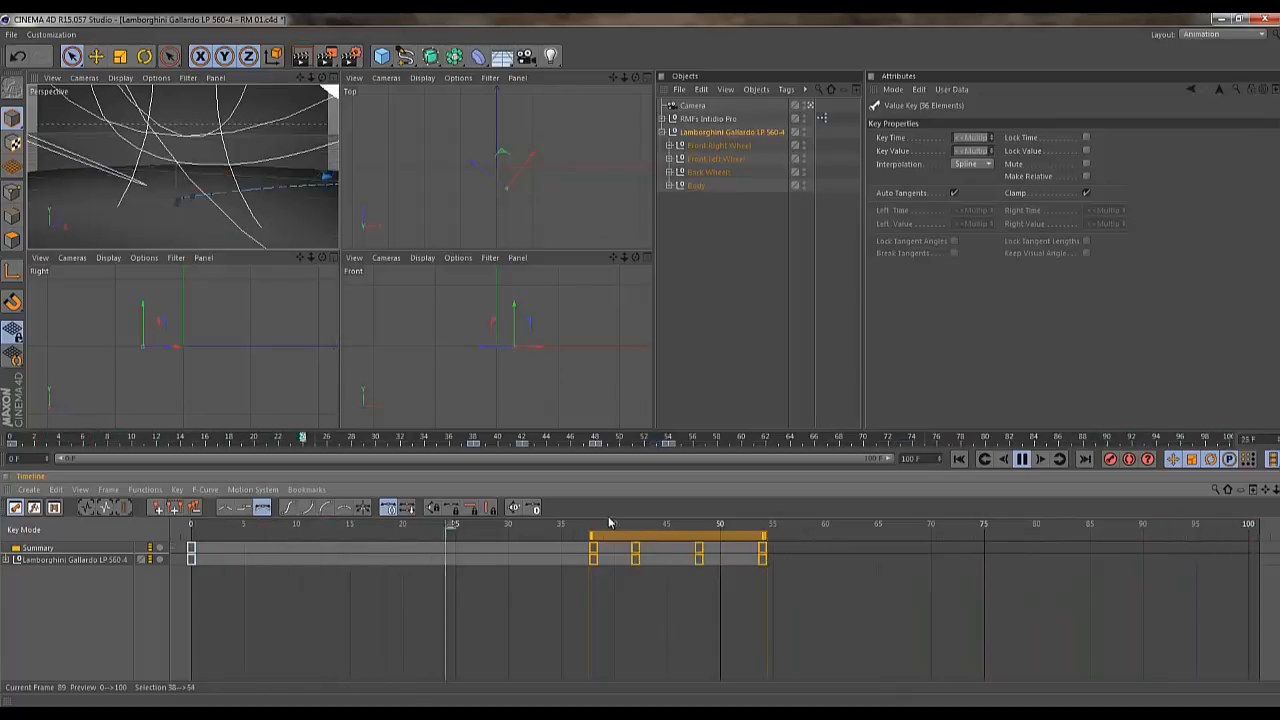
Spread the car's last three keyframes out to frames 49, 58 and 69
{"action": "left_click_drag", "start_coordinate": [812, 616], "coordinate": [718, 540]}
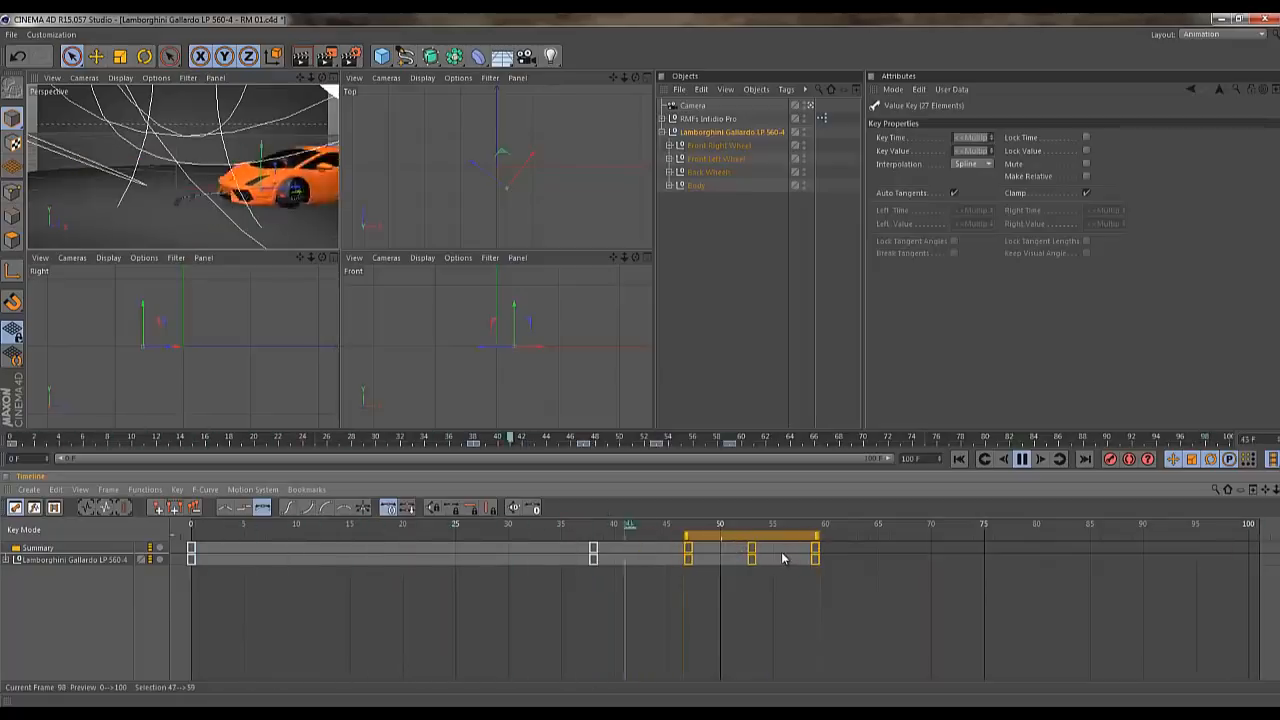
{"action": "left_click_drag", "start_coordinate": [770, 543], "coordinate": [792, 543]}
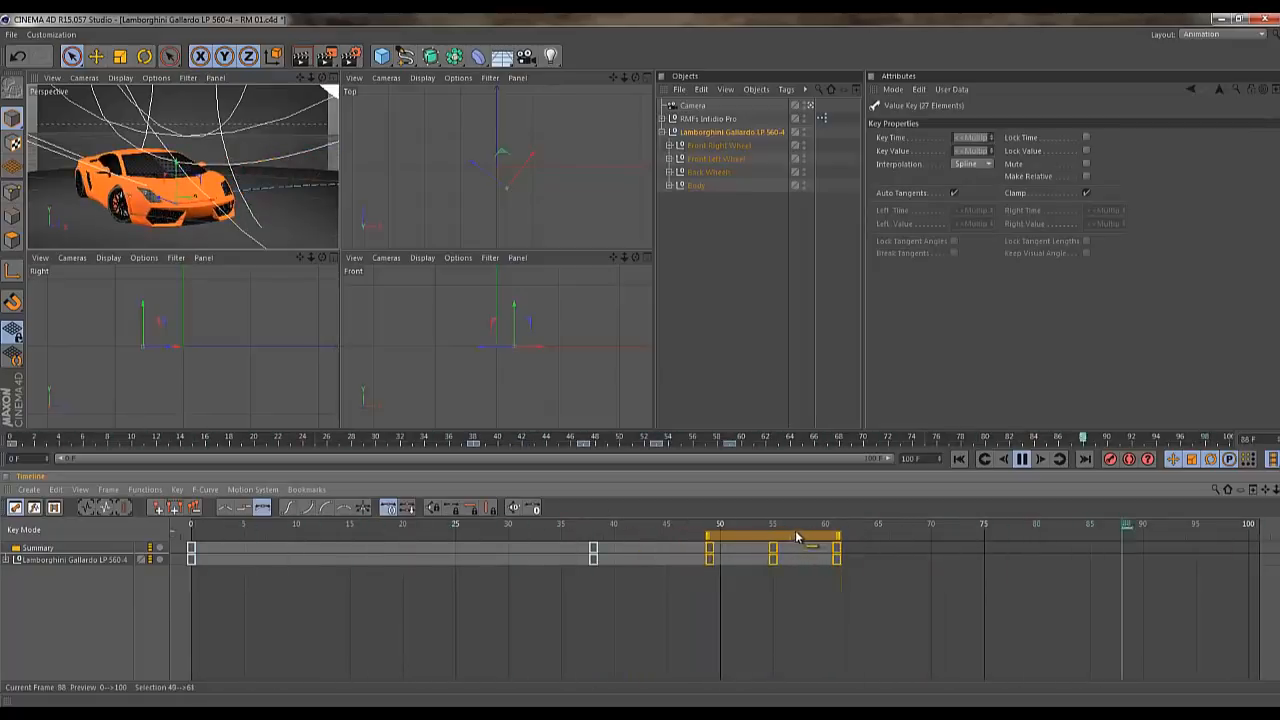
{"action": "left_click_drag", "start_coordinate": [888, 612], "coordinate": [763, 529]}
{"action": "left_click_drag", "start_coordinate": [803, 539], "coordinate": [835, 541]}
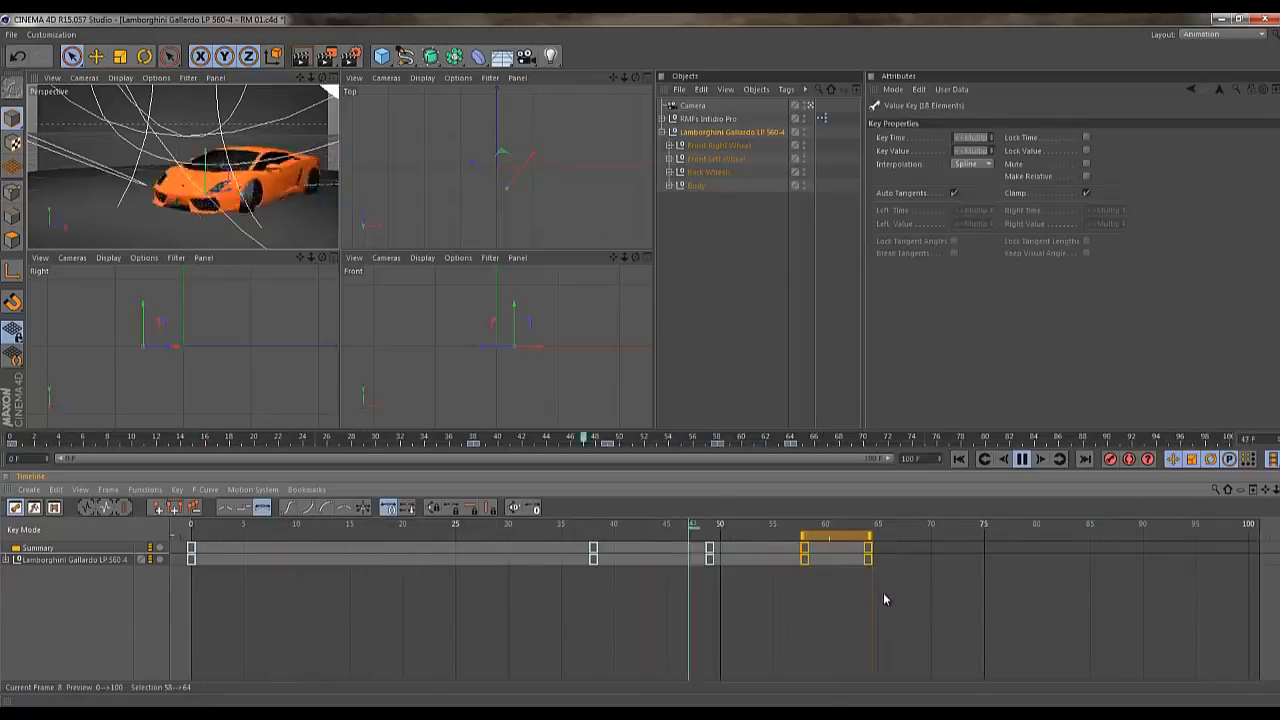
{"action": "left_click_drag", "start_coordinate": [905, 607], "coordinate": [929, 540]}
{"action": "left_click", "coordinate": [846, 625]}
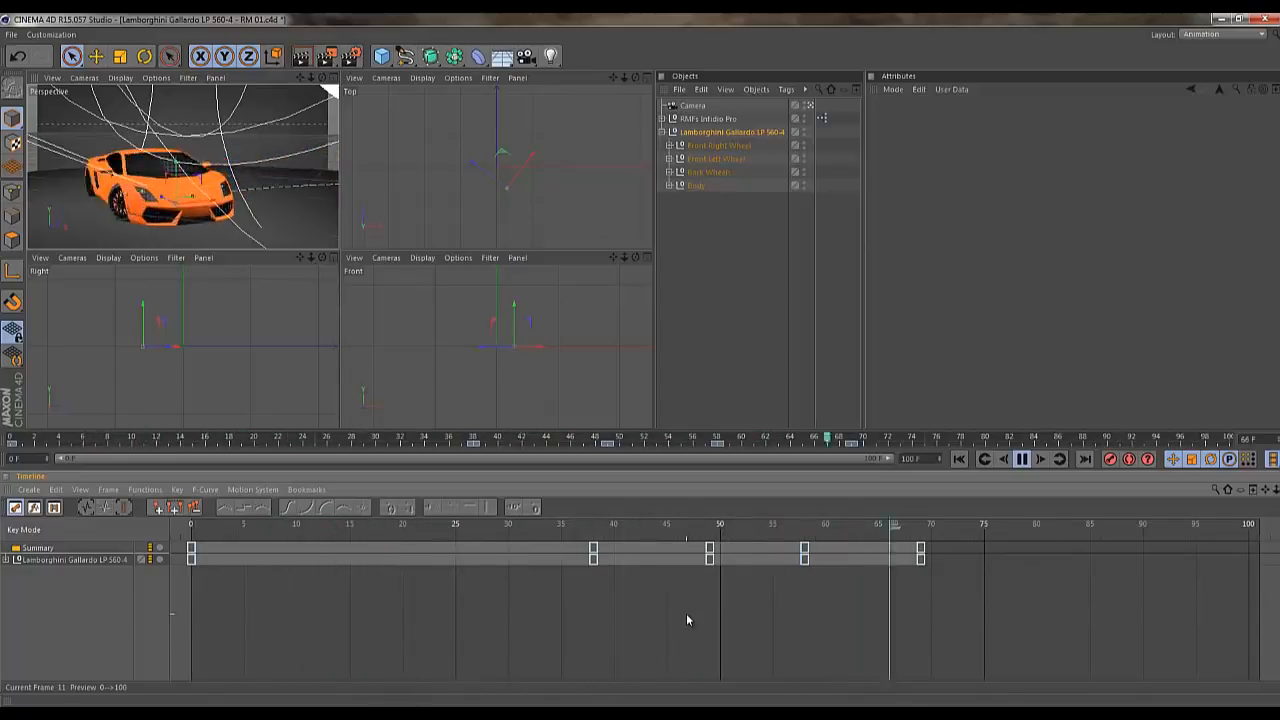
Maximise the perspective view and stop the playback at the car's last keyframe, frame 69
{"action": "left_click", "coordinate": [331, 78]}
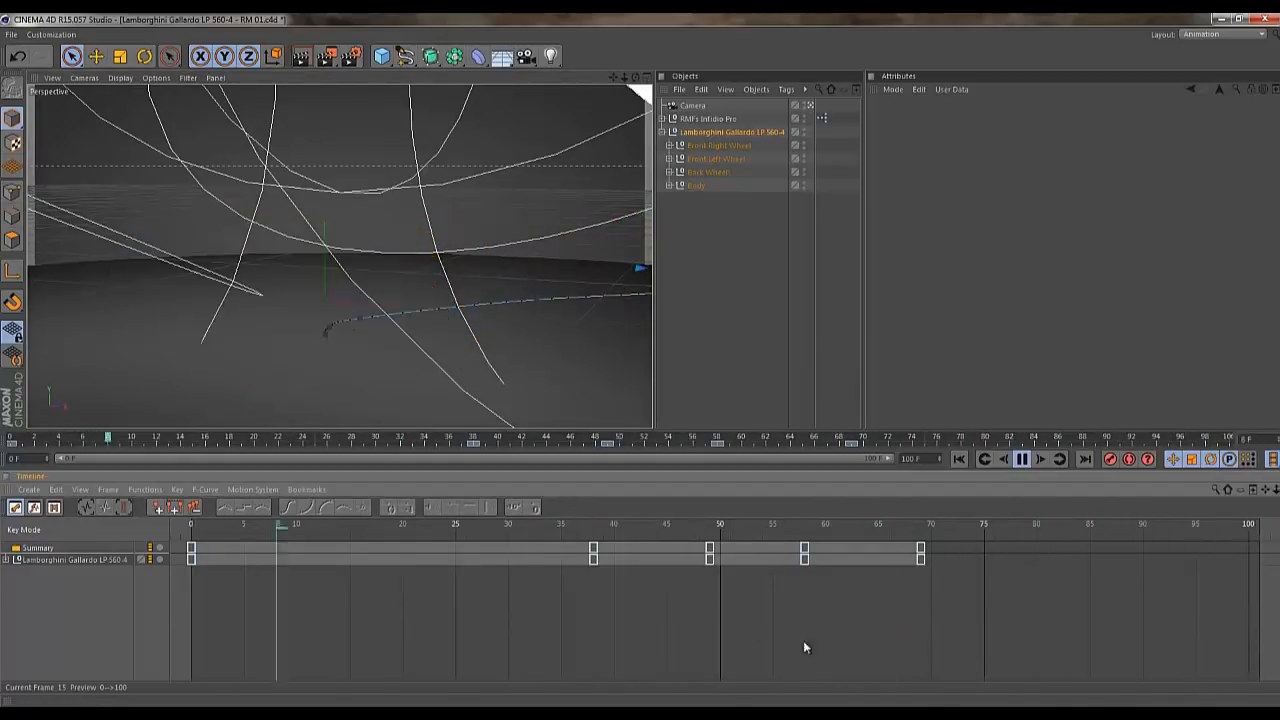
{"action": "left_click", "coordinate": [1022, 461]}
{"action": "left_click", "coordinate": [920, 527]}
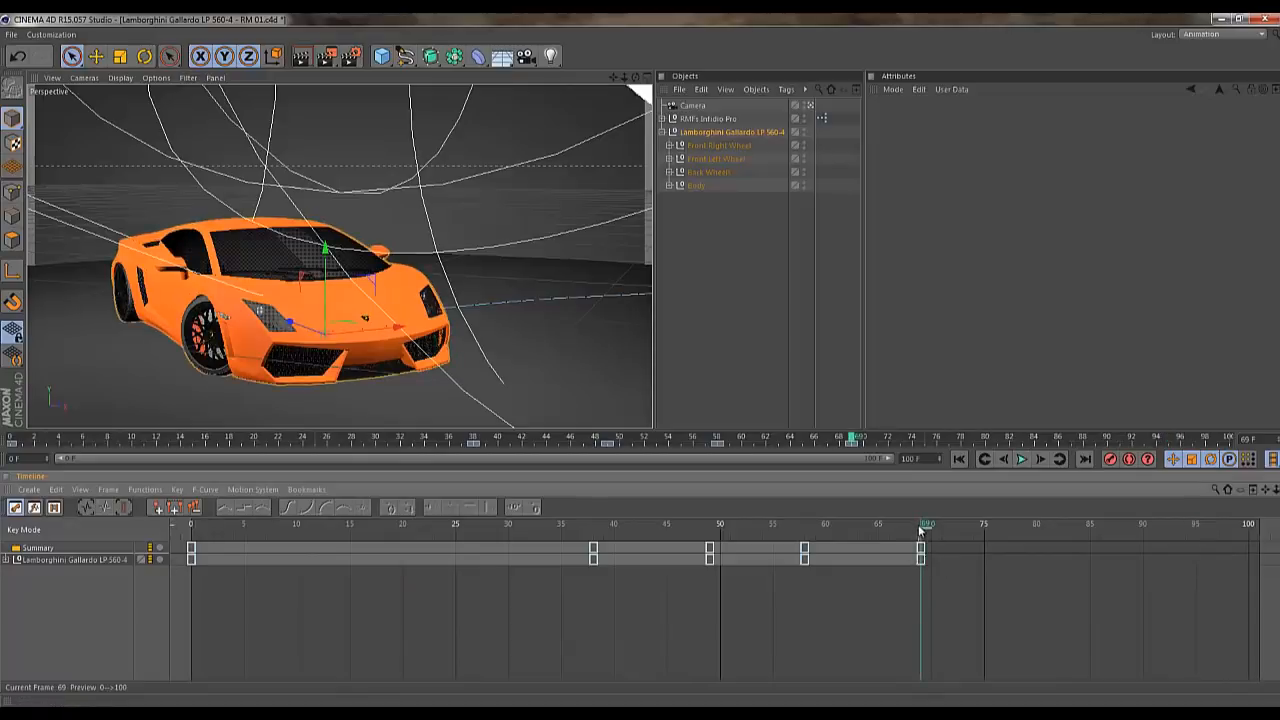
Examine the car's Rotation H, P and B keys in the timeline and look at the timeline's Motion mode
{"action": "left_click", "coordinate": [6, 560]}
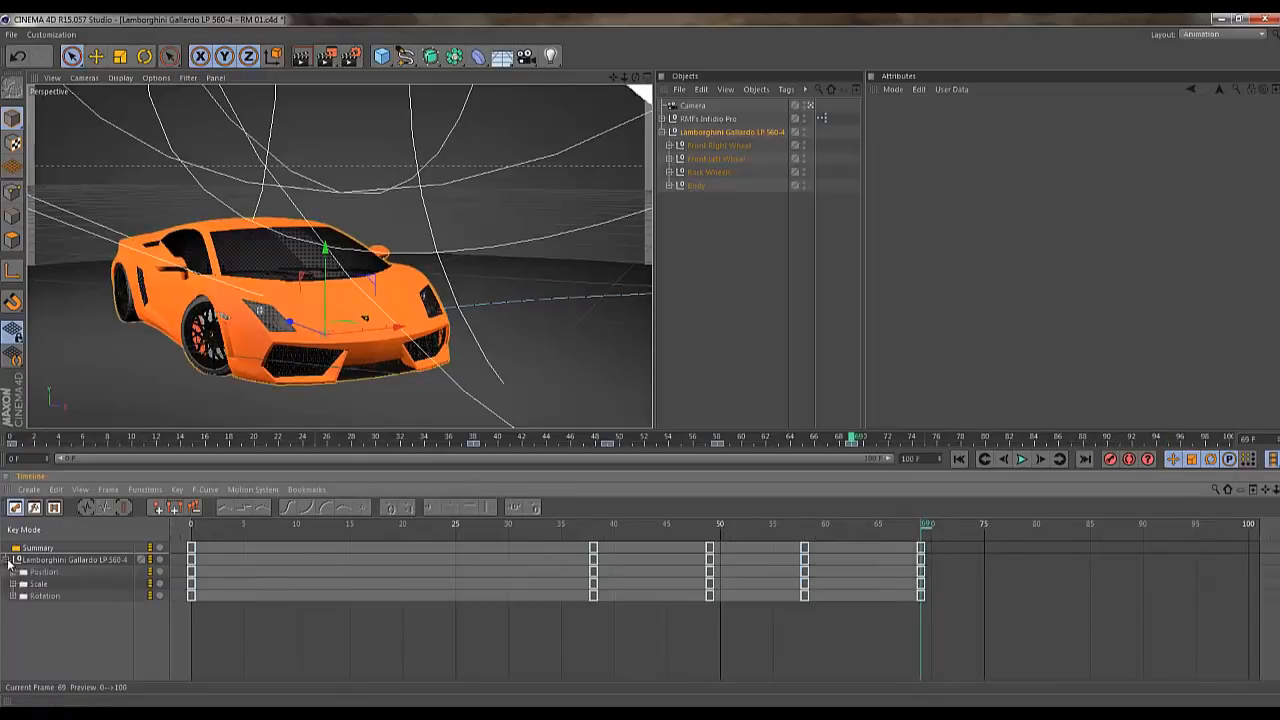
{"action": "left_click", "coordinate": [12, 596]}
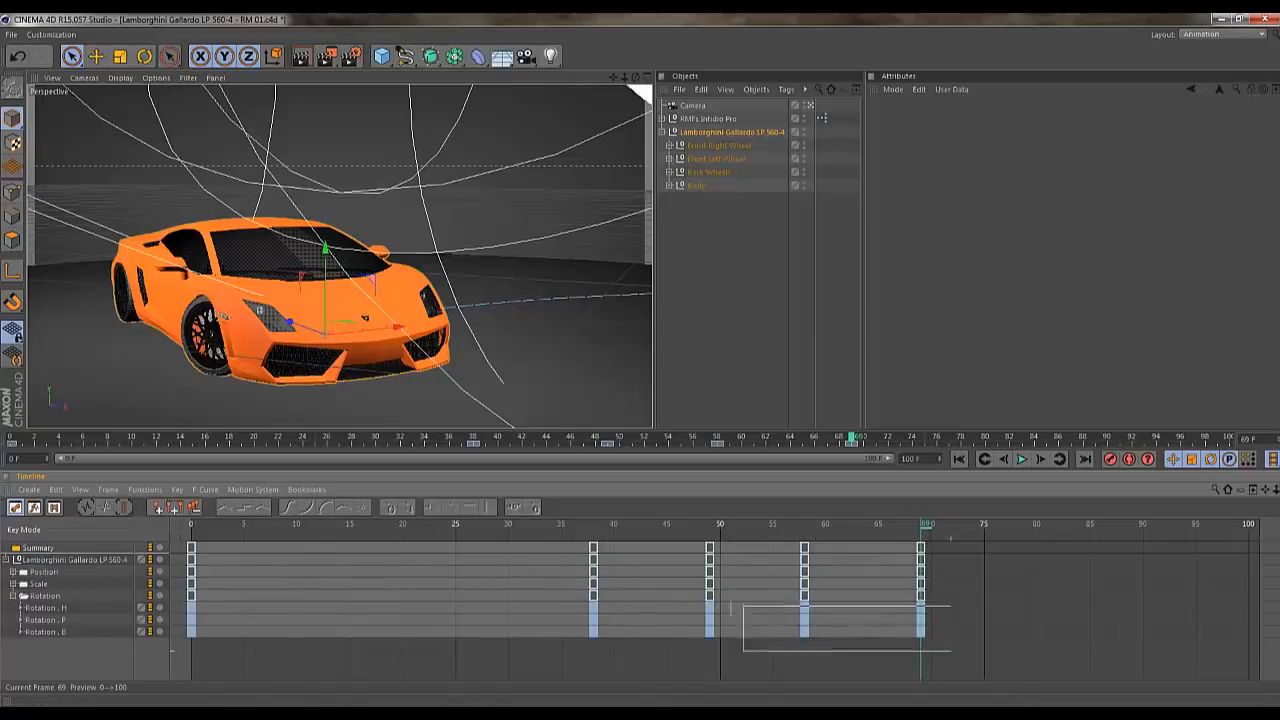
{"action": "left_click_drag", "start_coordinate": [743, 606], "coordinate": [710, 618]}
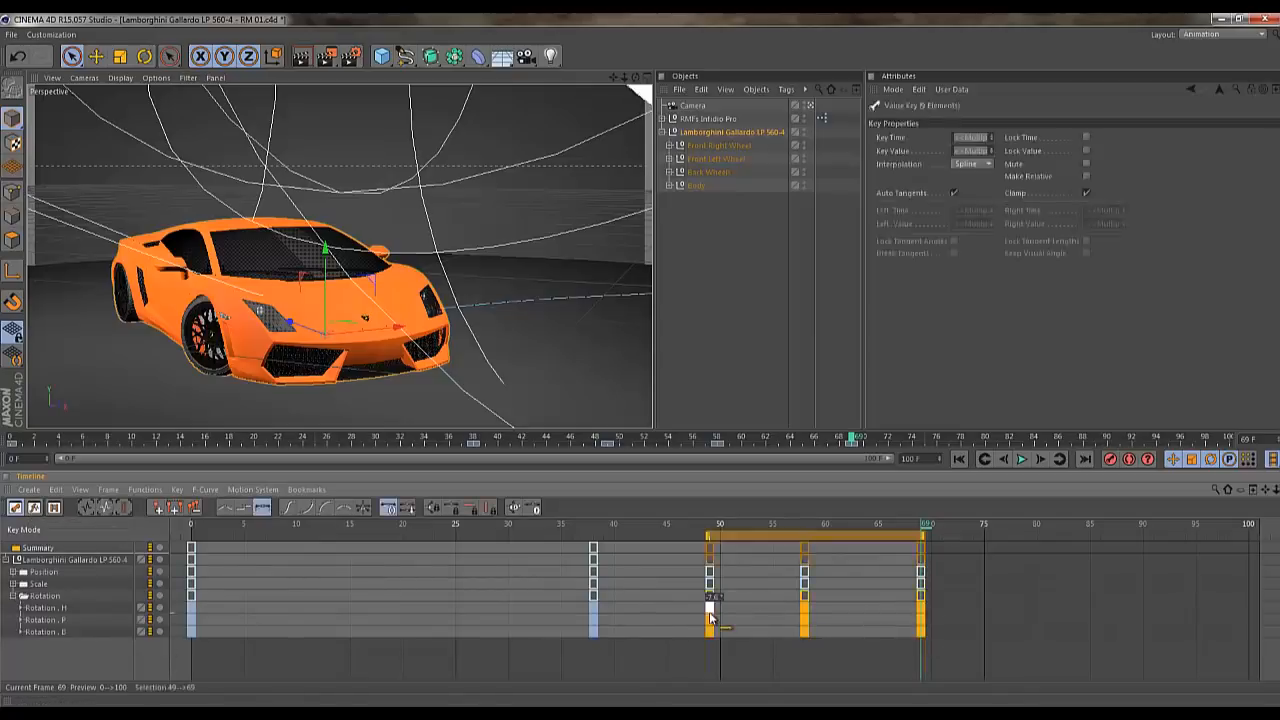
{"action": "left_click", "coordinate": [401, 680]}
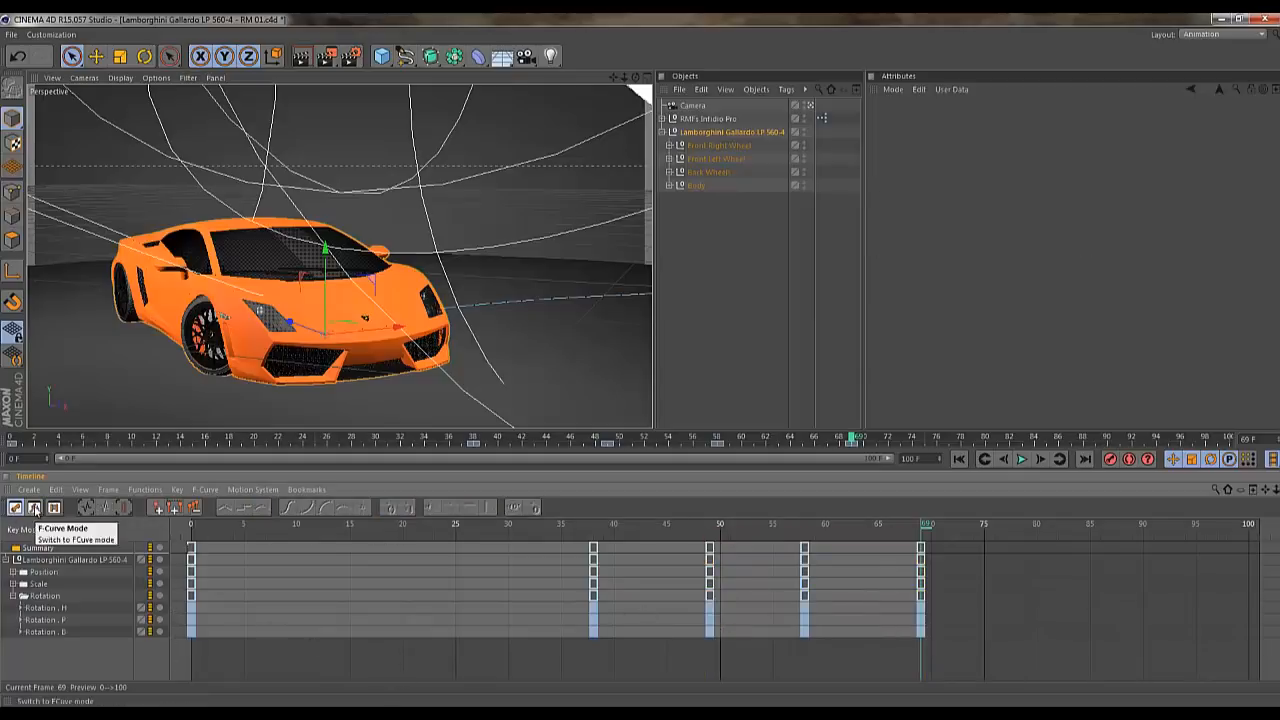
{"action": "left_click", "coordinate": [53, 508]}
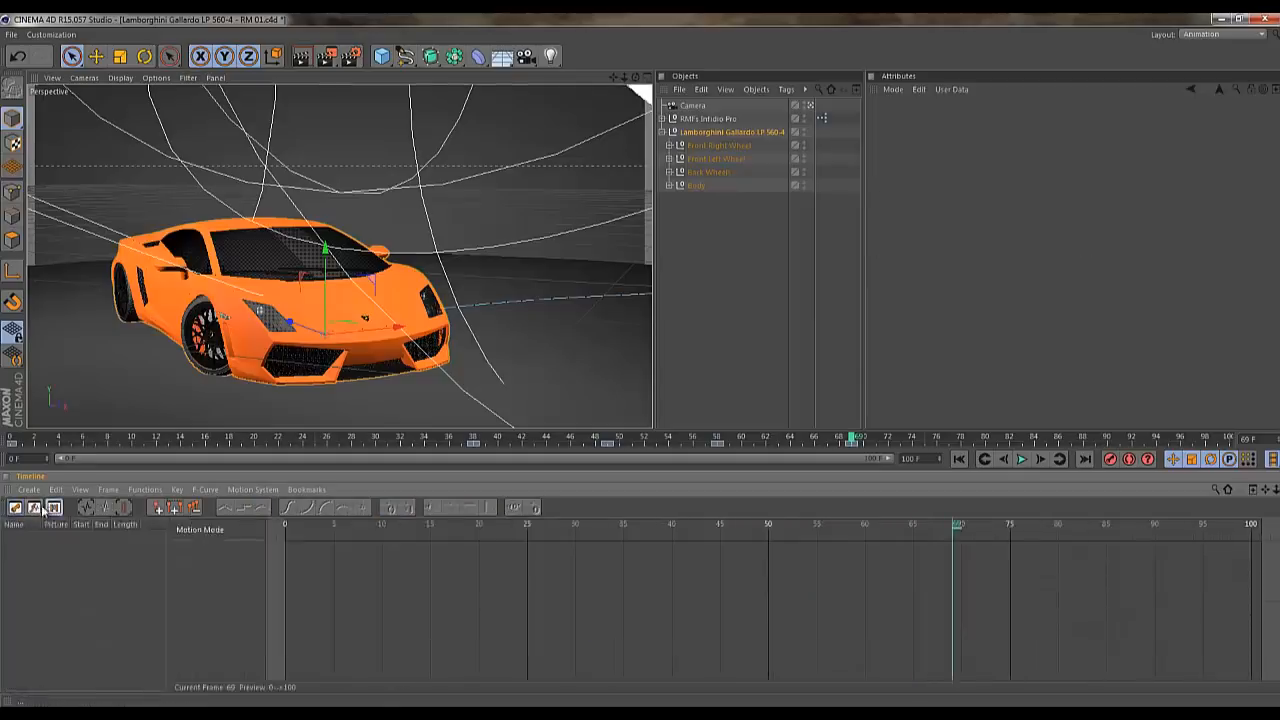
Switch the timeline to F-Curve mode and display the car's Rotation H curve
{"action": "left_click", "coordinate": [35, 508]}
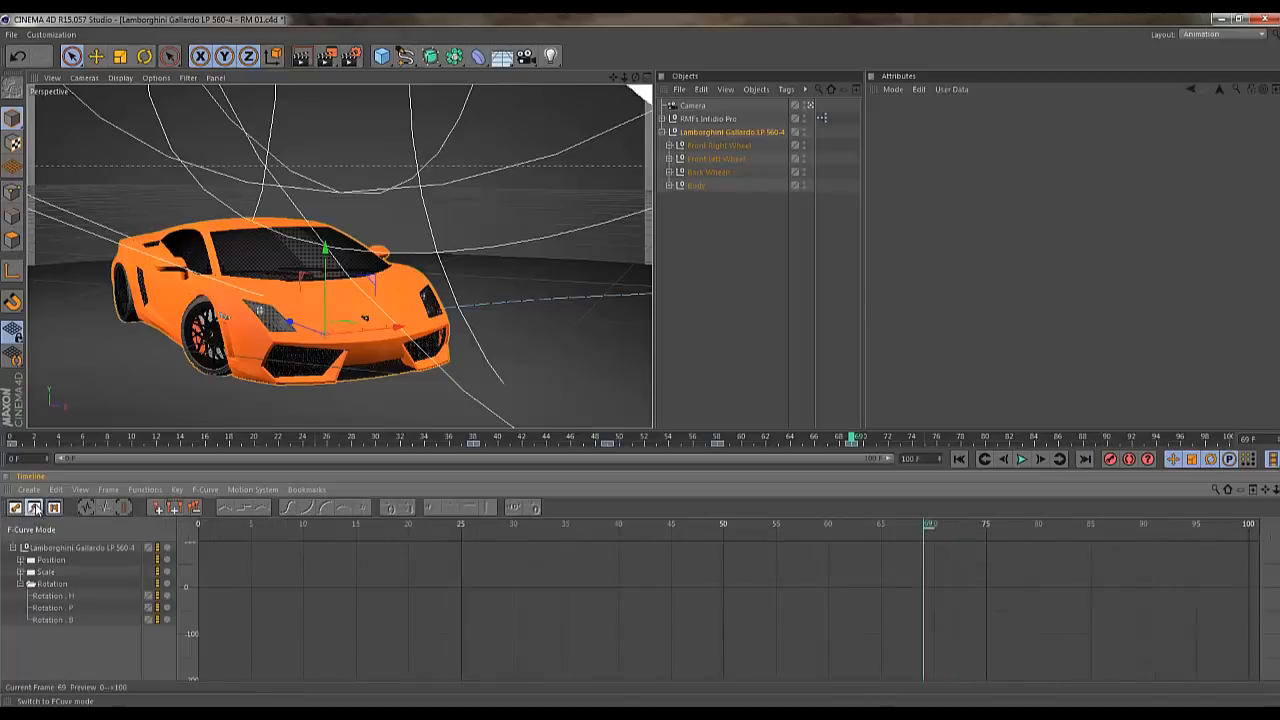
{"action": "left_click", "coordinate": [54, 621]}
{"action": "left_click", "coordinate": [61, 597]}
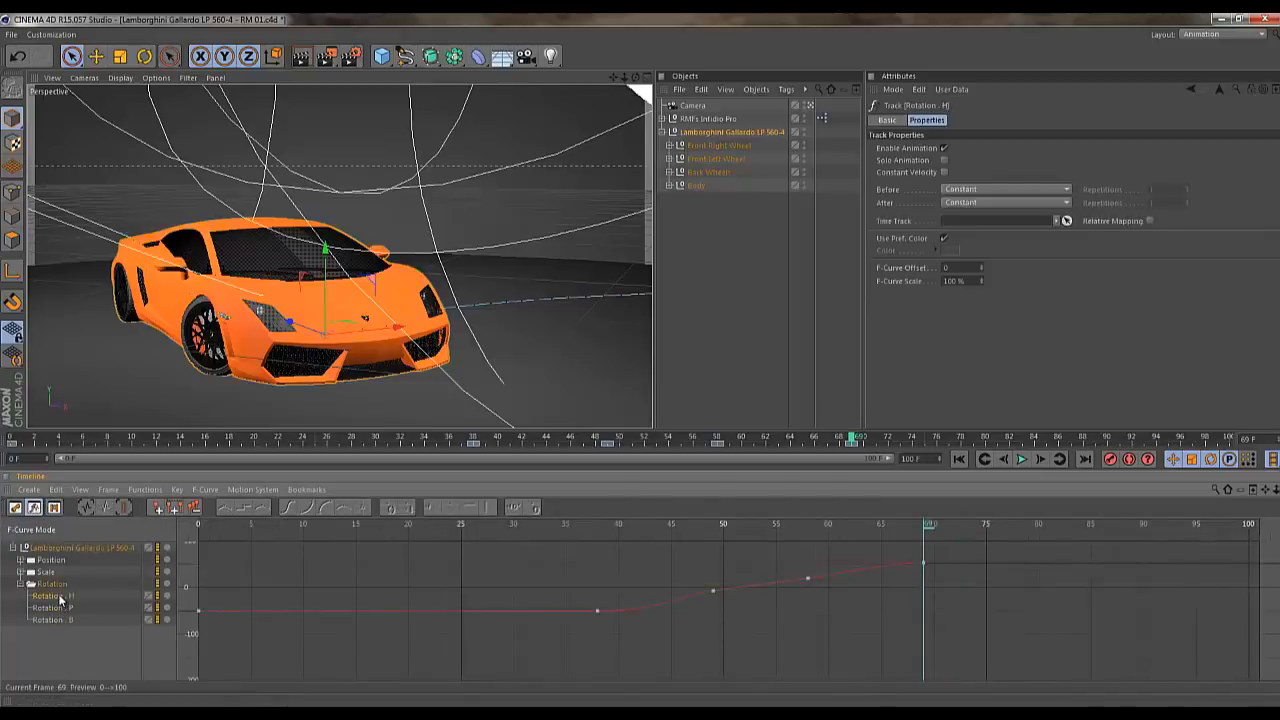
Try lowering the incoming tangent of the Rotation H curve's last key at frame 69 and scrub through the turn
{"action": "left_click", "coordinate": [712, 590], "text": "ctrl"}
{"action": "left_click_drag", "start_coordinate": [924, 561], "coordinate": [860, 577]}
{"action": "left_click_drag", "start_coordinate": [808, 523], "coordinate": [876, 521]}
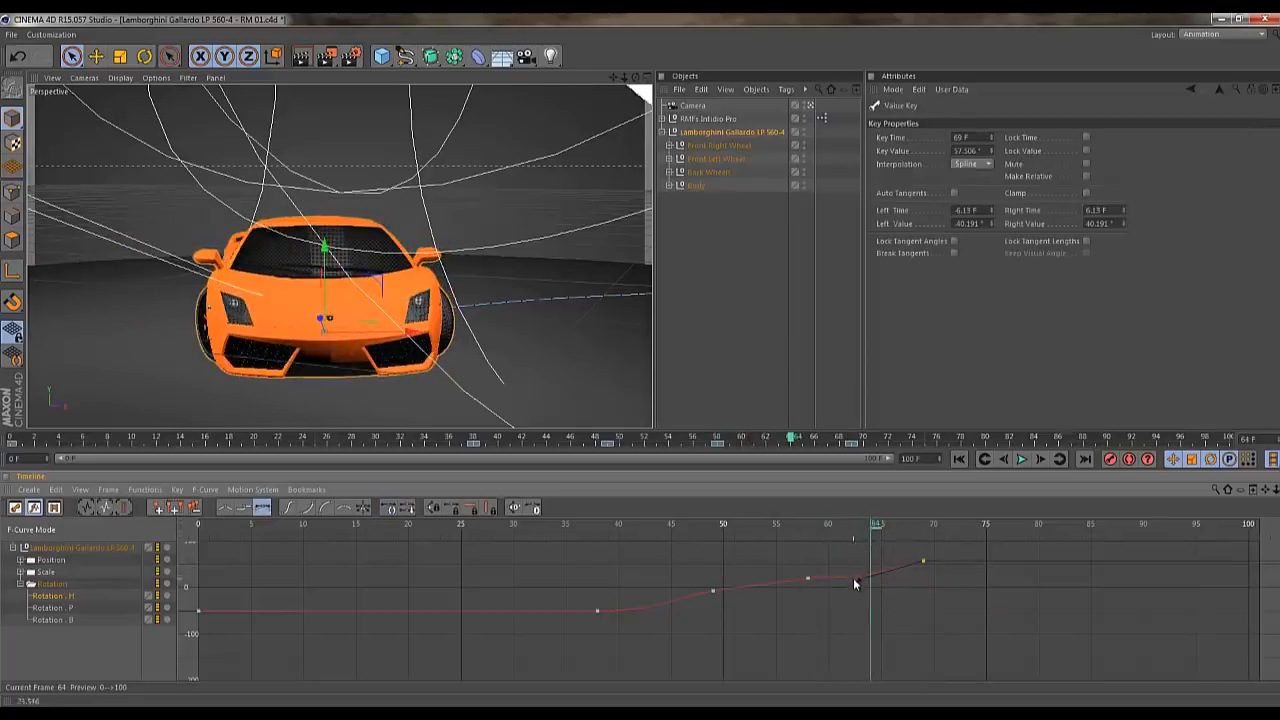
Move the Rotation H keys at frames 58 and 49 to frames 56 and 48, and scrub through the turn
{"action": "left_click_drag", "start_coordinate": [858, 580], "coordinate": [792, 580]}
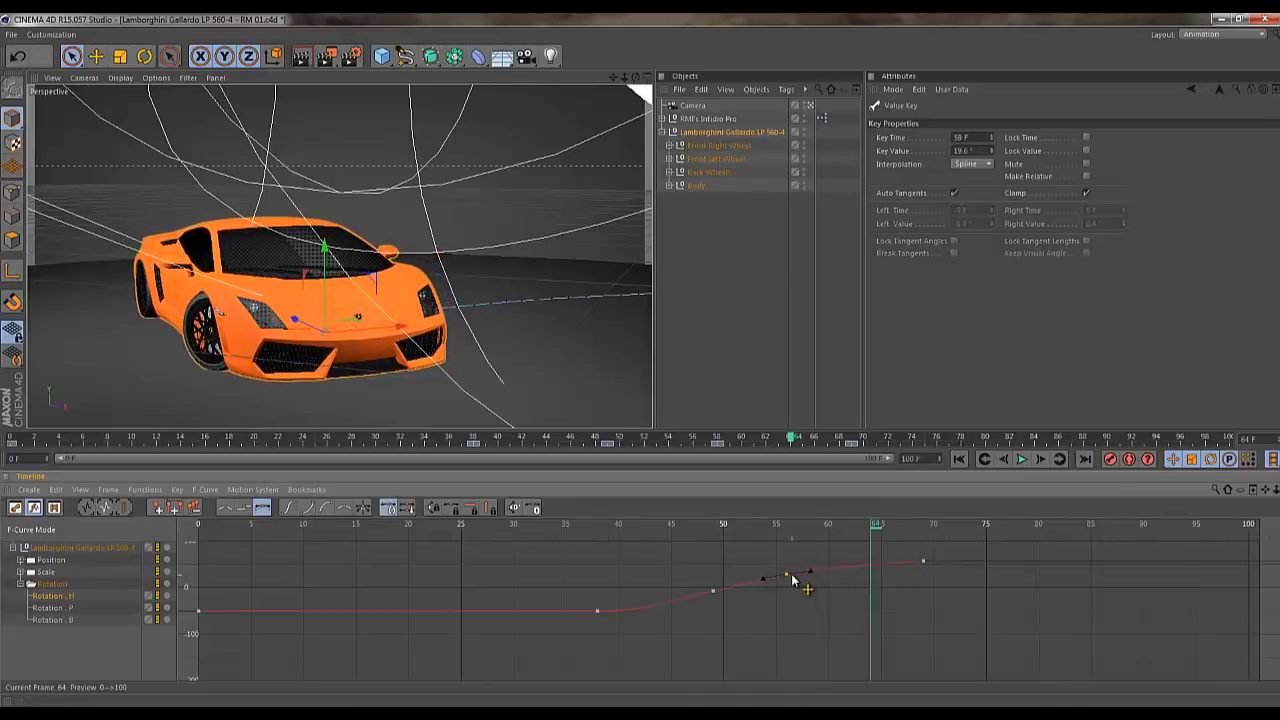
{"action": "left_click", "coordinate": [713, 590]}
{"action": "left_click", "coordinate": [688, 598]}
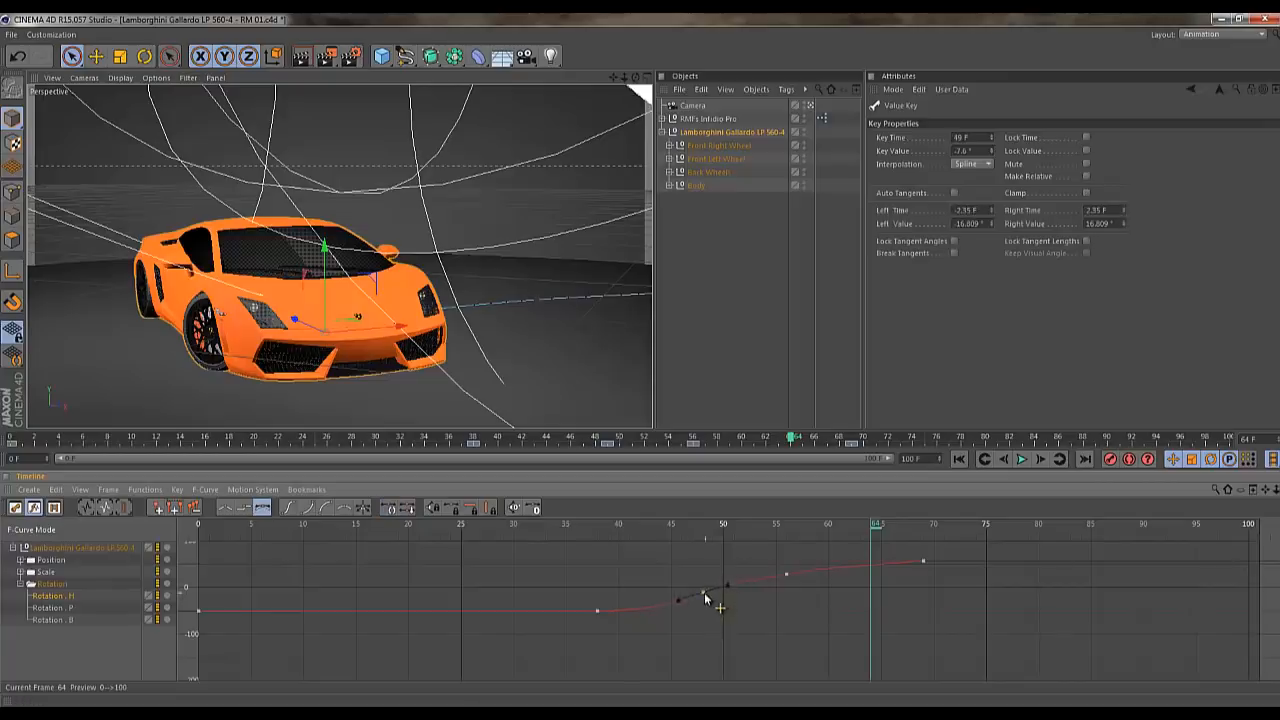
{"action": "left_click_drag", "start_coordinate": [548, 532], "coordinate": [881, 540]}
{"action": "left_click_drag", "start_coordinate": [792, 565], "coordinate": [245, 612]}
Flatten the tangents of the Rotation H curve's last key at frame 69 and play the animation from the start
{"action": "left_click_drag", "start_coordinate": [505, 610], "coordinate": [939, 566]}
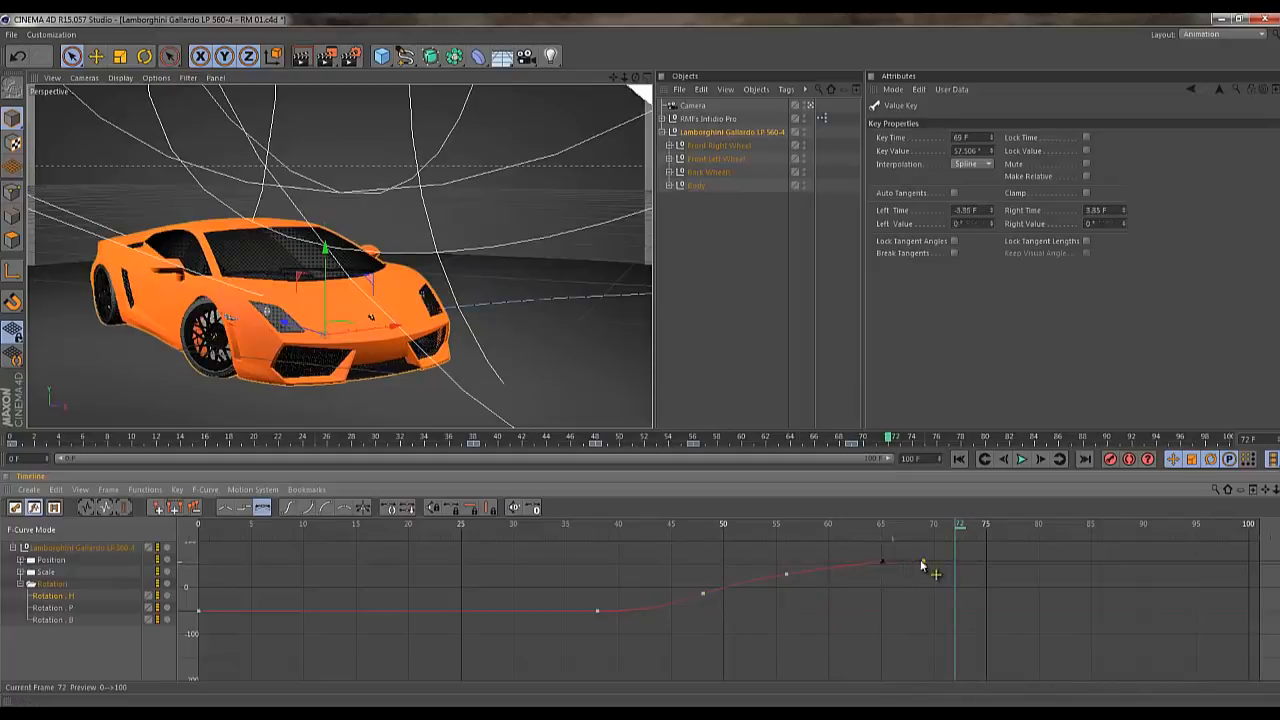
{"action": "left_click_drag", "start_coordinate": [846, 527], "coordinate": [502, 576]}
{"action": "left_click", "coordinate": [958, 459]}
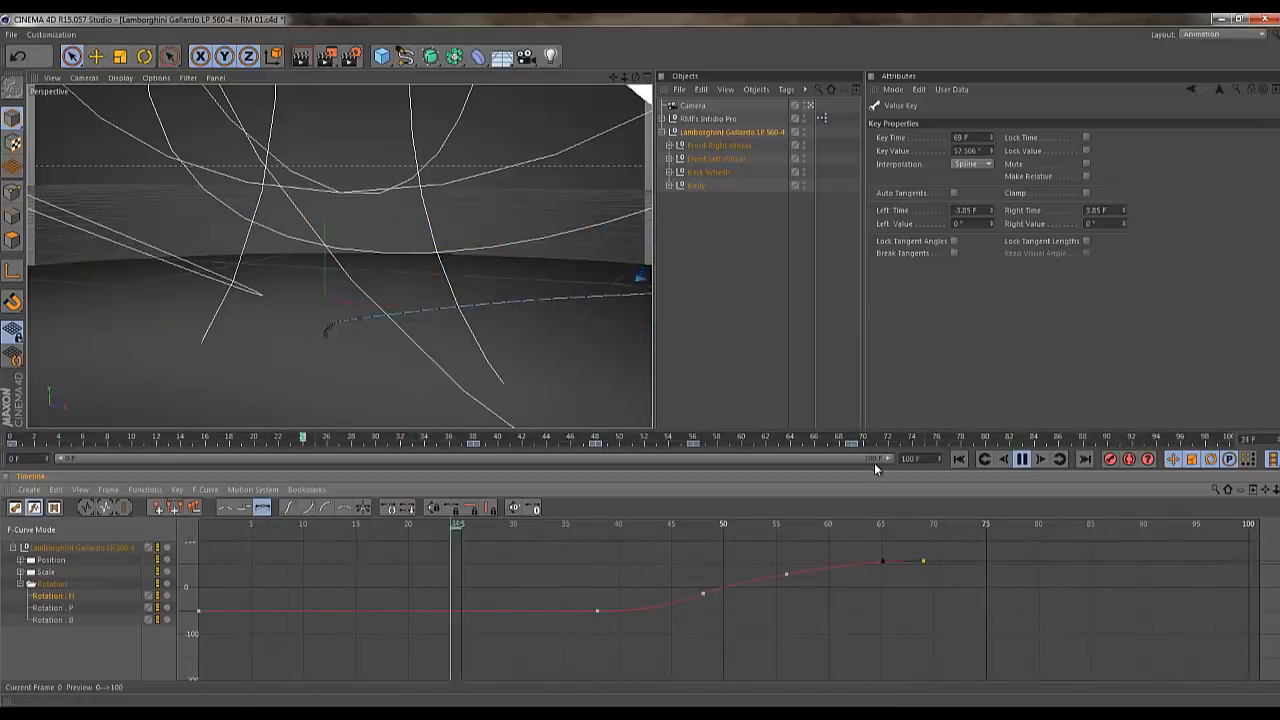
{"action": "left_click", "coordinate": [1021, 460]}
{"action": "left_click", "coordinate": [929, 618]}
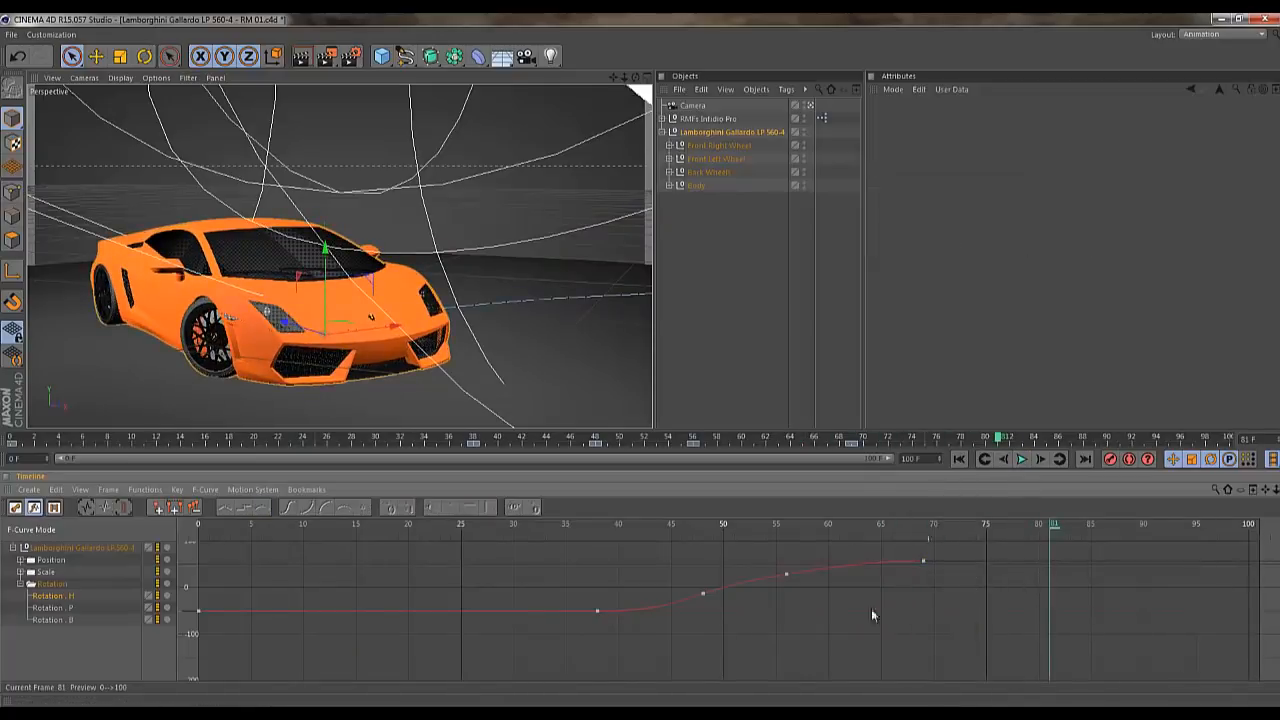
In Key mode, shift all the car's keys after frame 0 earlier to start at frame 25, and play back the result
{"action": "left_click", "coordinate": [15, 508]}
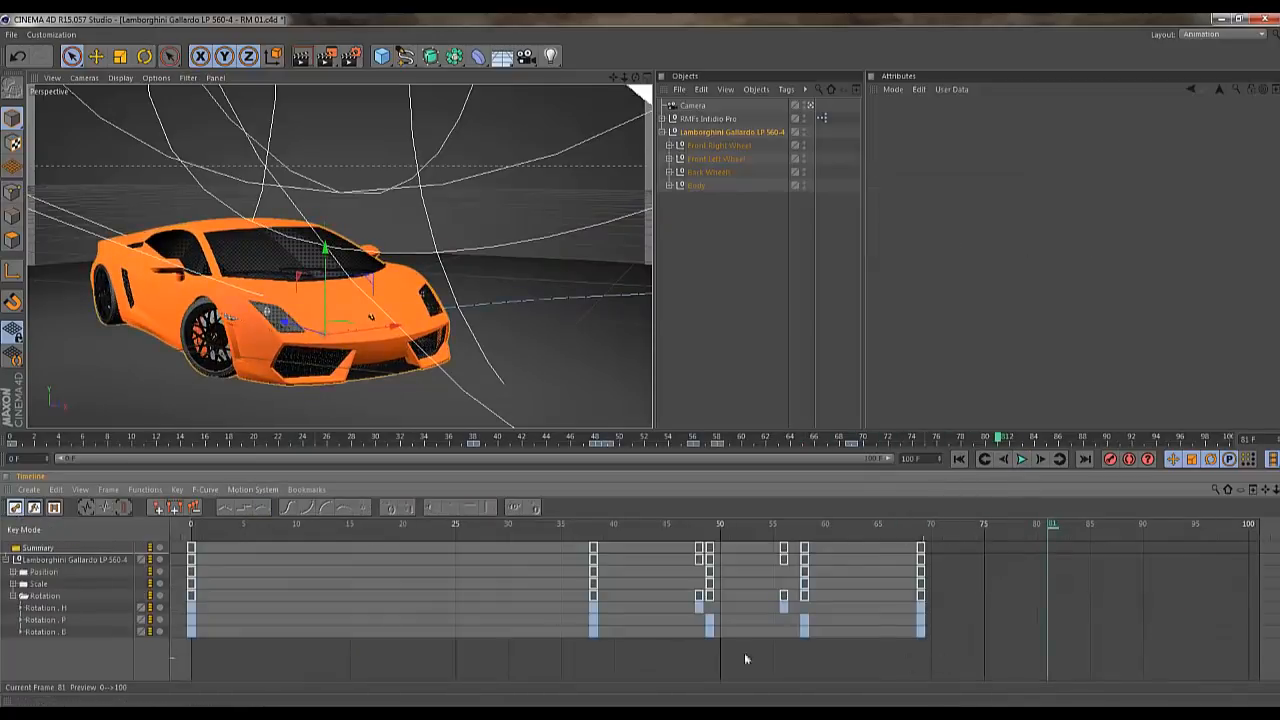
{"action": "left_click", "coordinate": [12, 596]}
{"action": "left_click_drag", "start_coordinate": [1013, 645], "coordinate": [492, 541]}
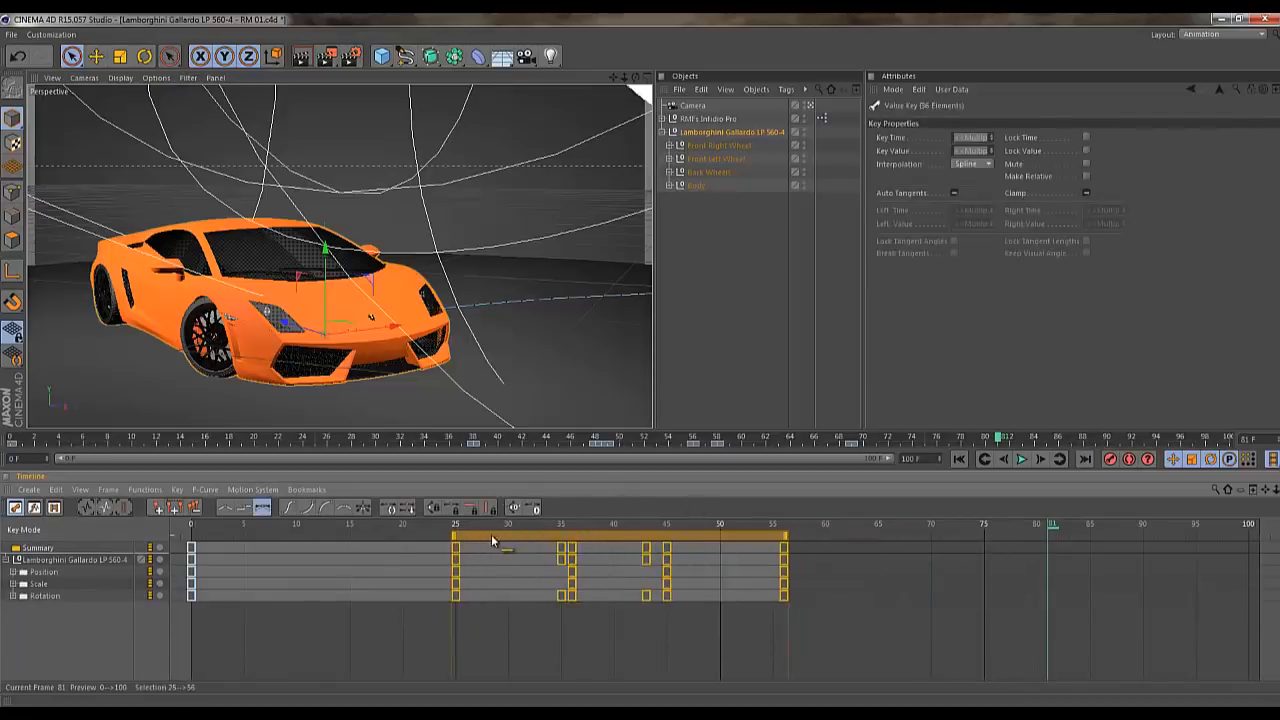
{"action": "left_click", "coordinate": [960, 459]}
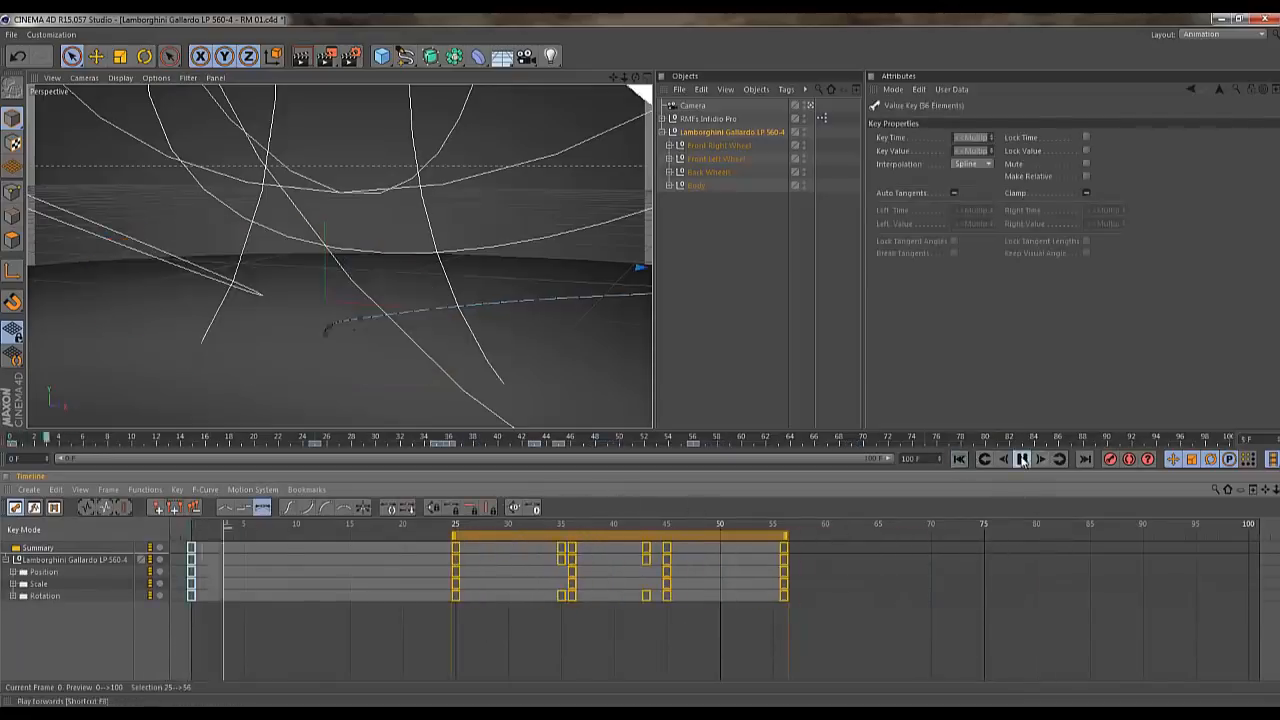
{"action": "left_click", "coordinate": [1022, 459]}
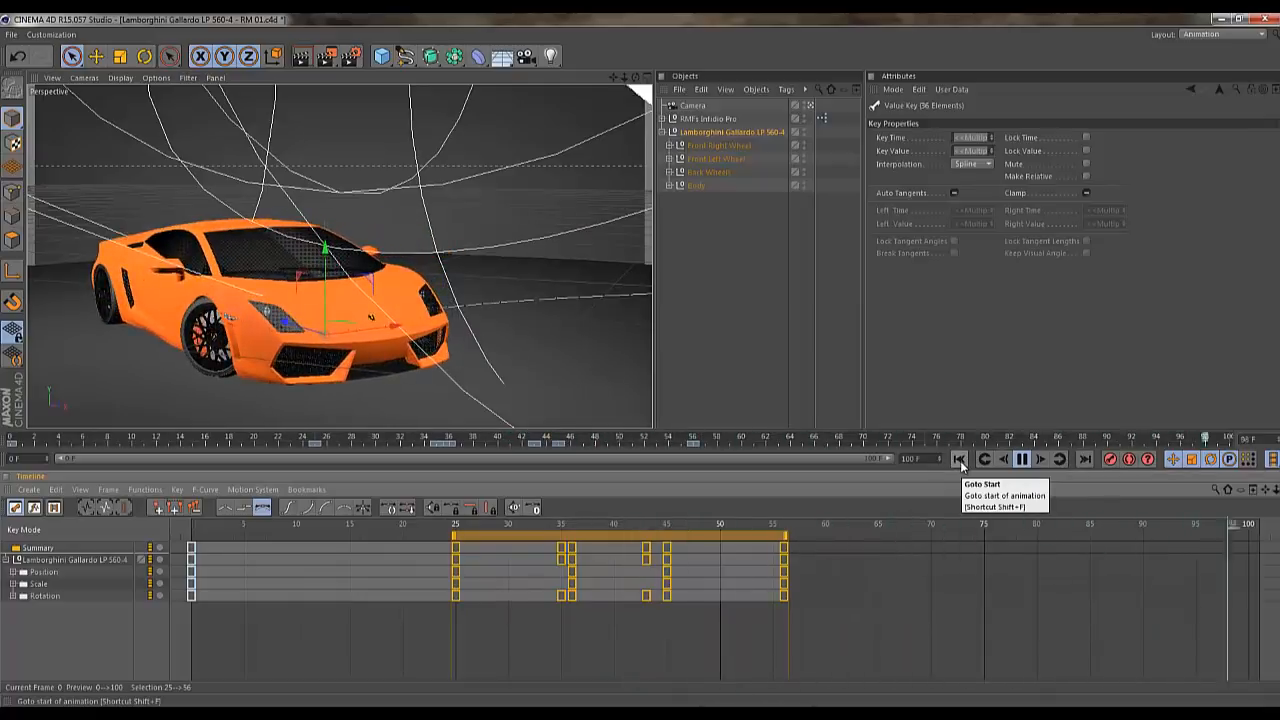
{"action": "left_click", "coordinate": [1022, 459]}
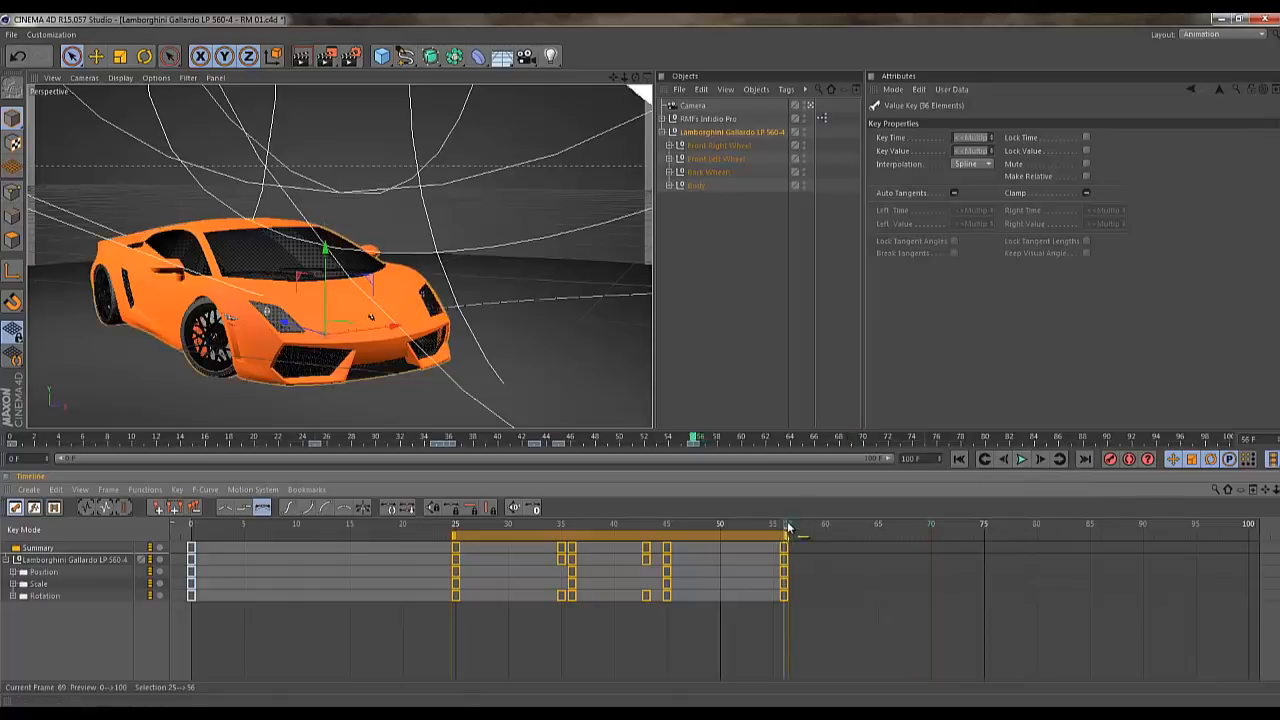
Try keying the car nudged slightly along its Z axis at frame 60, play it back, and undo the new key
{"action": "left_click_drag", "start_coordinate": [787, 527], "coordinate": [835, 527]}
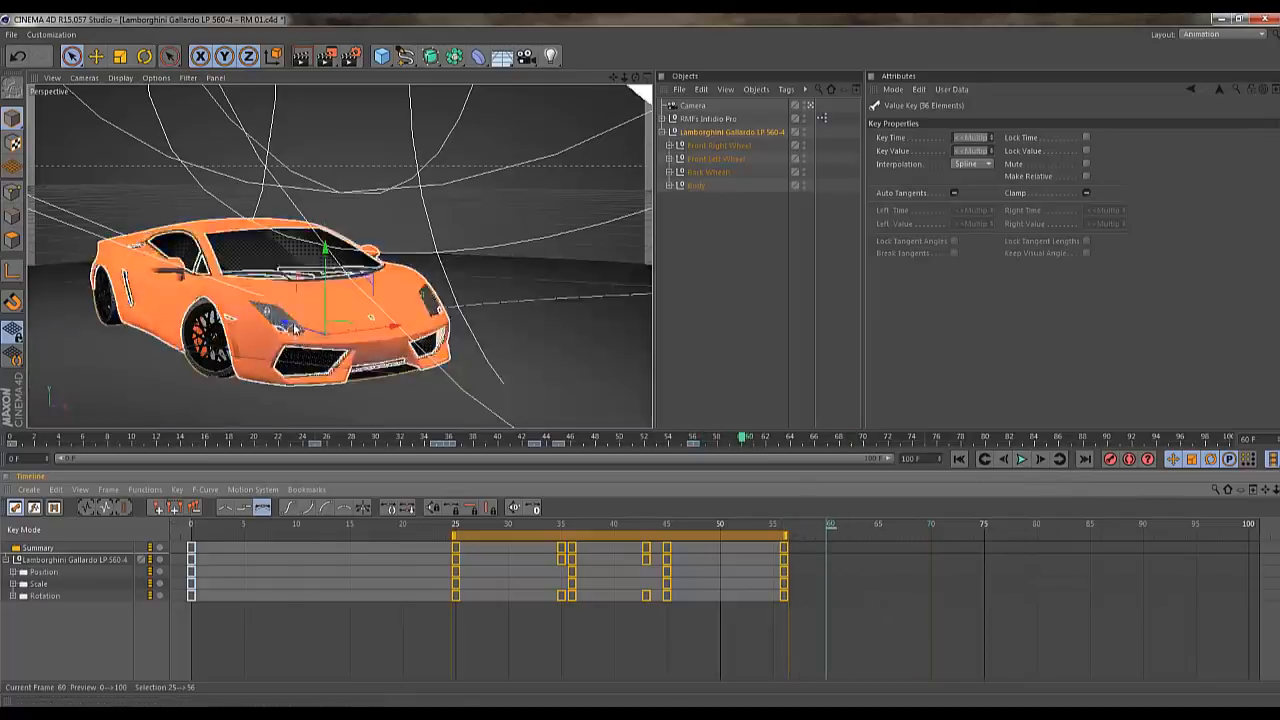
{"action": "left_click_drag", "start_coordinate": [286, 330], "coordinate": [297, 332]}
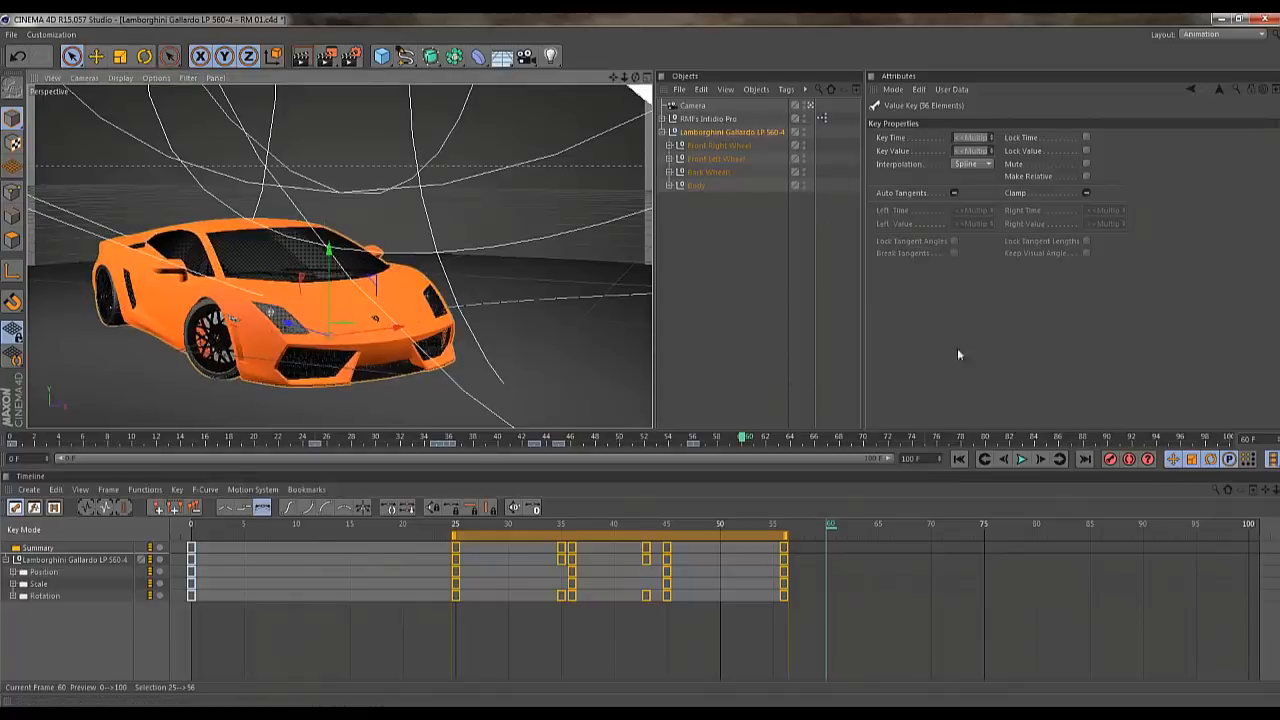
{"action": "left_click", "coordinate": [1110, 459]}
{"action": "left_click", "coordinate": [960, 459]}
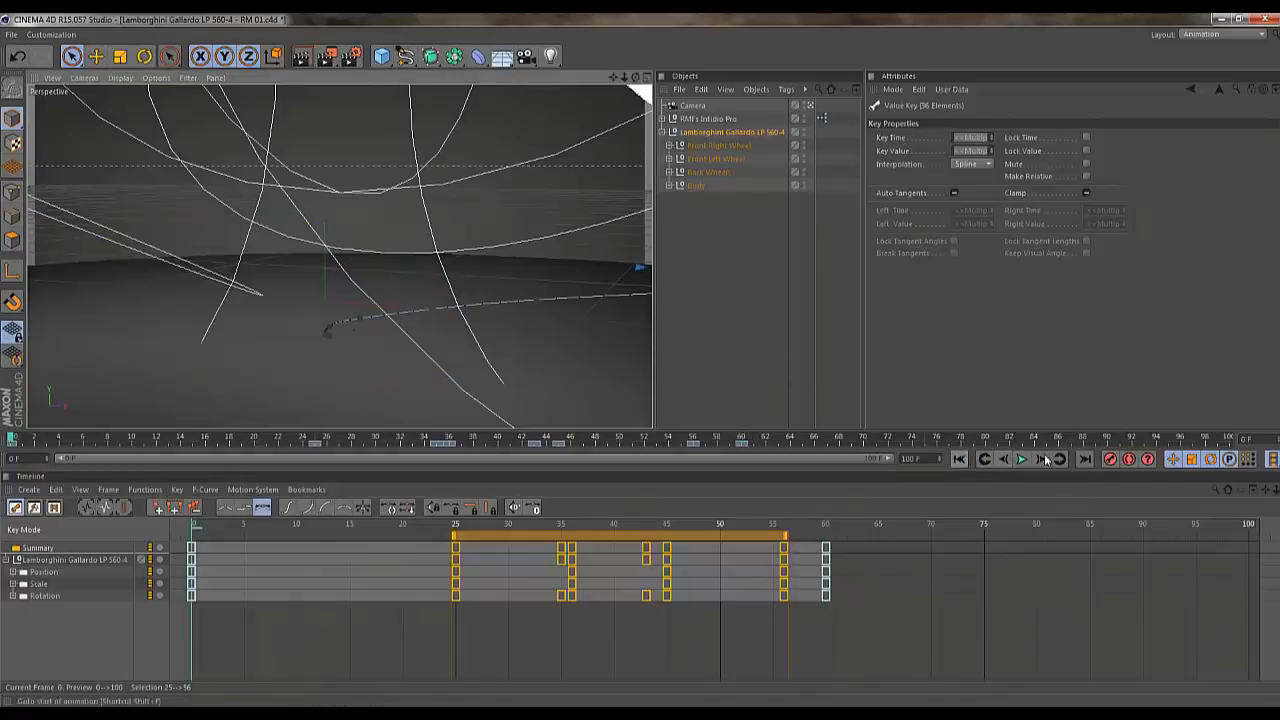
{"action": "left_click", "coordinate": [1022, 459]}
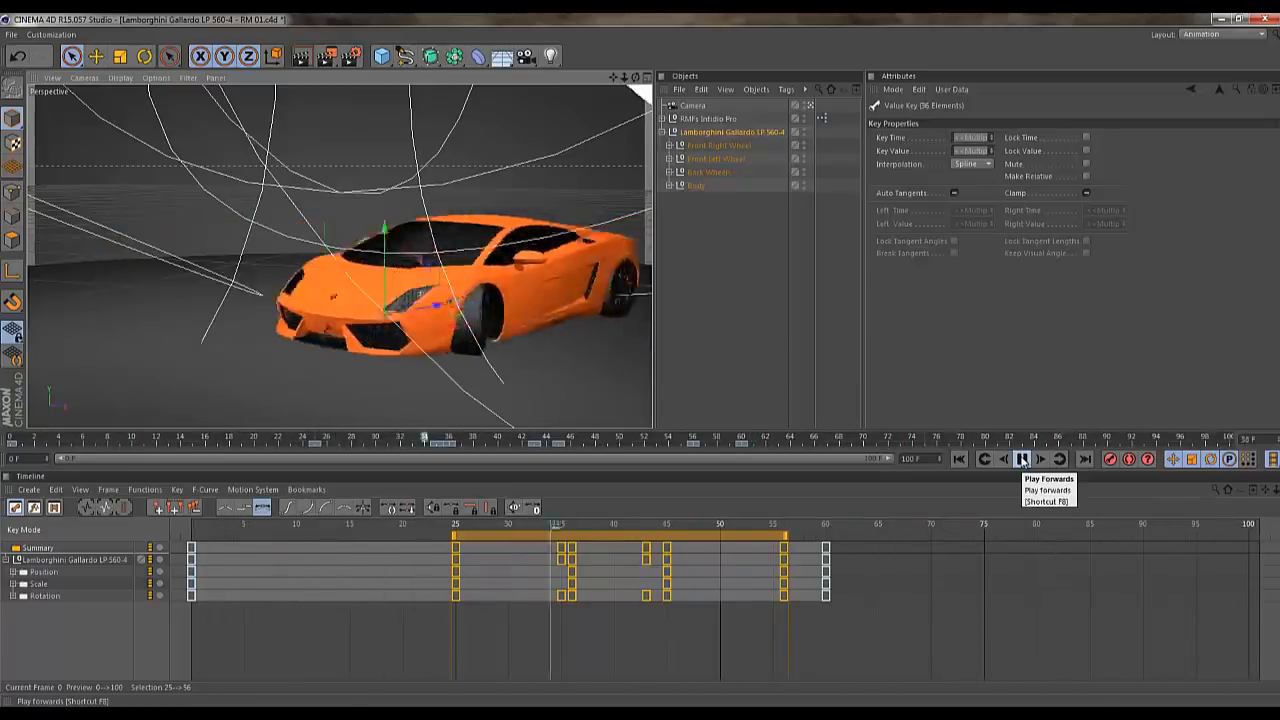
{"action": "left_click", "coordinate": [1022, 459]}
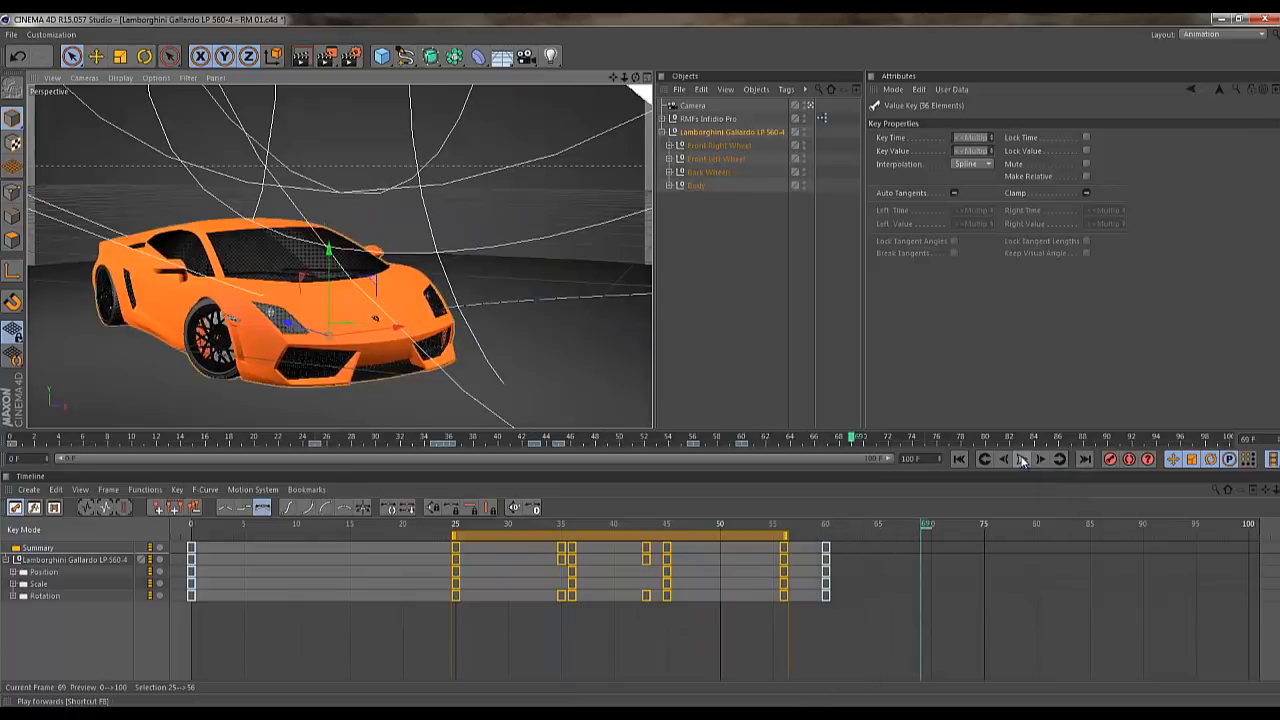
{"action": "key", "text": "ctrl+z"}
Play and scrub the animation to review the car's motion between frame 0 and its last keys
{"action": "left_click", "coordinate": [1026, 459]}
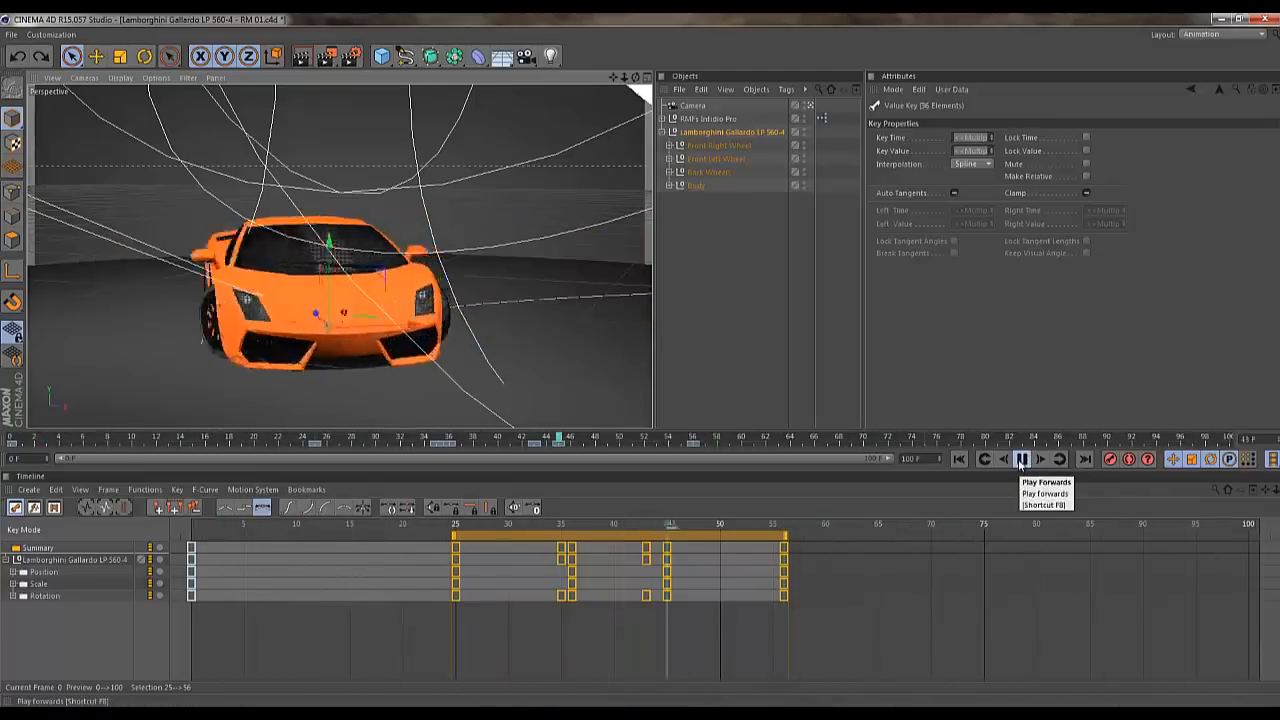
{"action": "left_click", "coordinate": [1021, 459]}
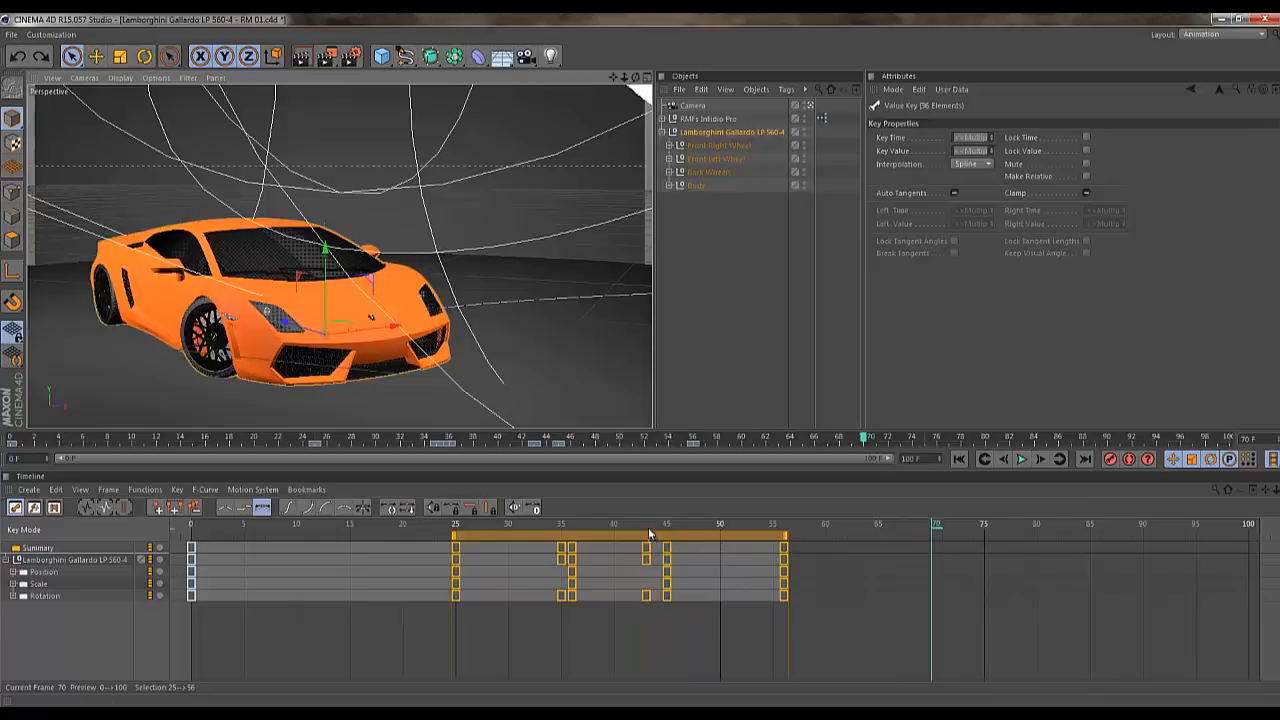
{"action": "left_click", "coordinate": [649, 530]}
{"action": "left_click_drag", "start_coordinate": [649, 530], "coordinate": [243, 610]}
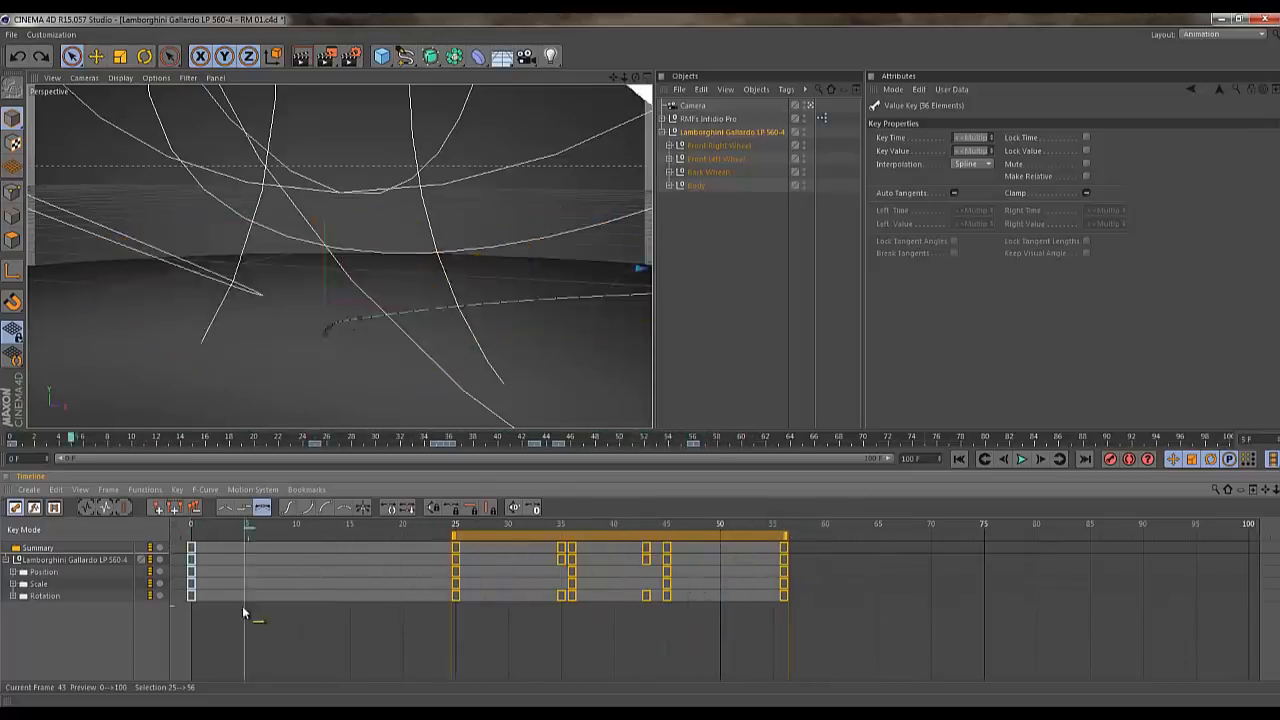
{"action": "left_click_drag", "start_coordinate": [615, 578], "coordinate": [410, 567]}
{"action": "left_click_drag", "start_coordinate": [219, 585], "coordinate": [645, 438]}
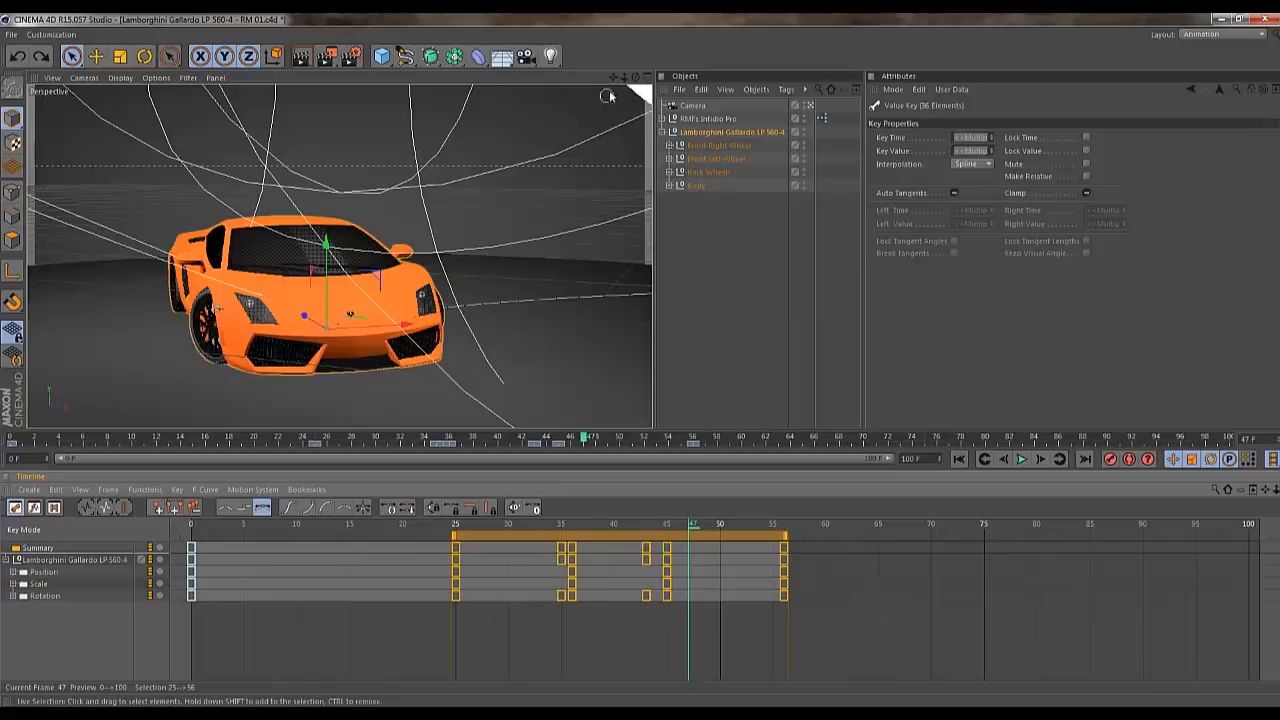
Leave the scene camera view and frame the side of the car at frame 0
{"action": "left_click", "coordinate": [811, 106]}
{"action": "left_click_drag", "start_coordinate": [624, 78], "coordinate": [641, 362]}
{"action": "left_click_drag", "start_coordinate": [635, 78], "coordinate": [630, 361]}
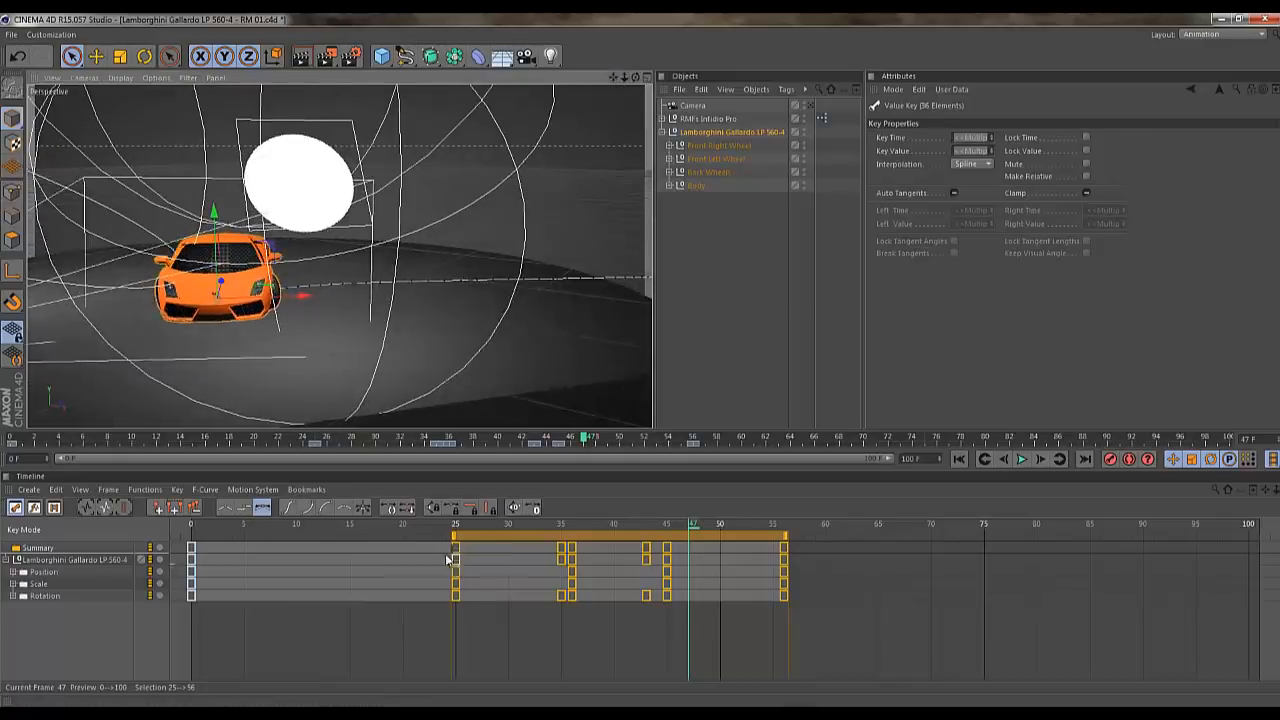
{"action": "left_click_drag", "start_coordinate": [395, 524], "coordinate": [163, 513]}
{"action": "left_click_drag", "start_coordinate": [613, 77], "coordinate": [562, 350]}
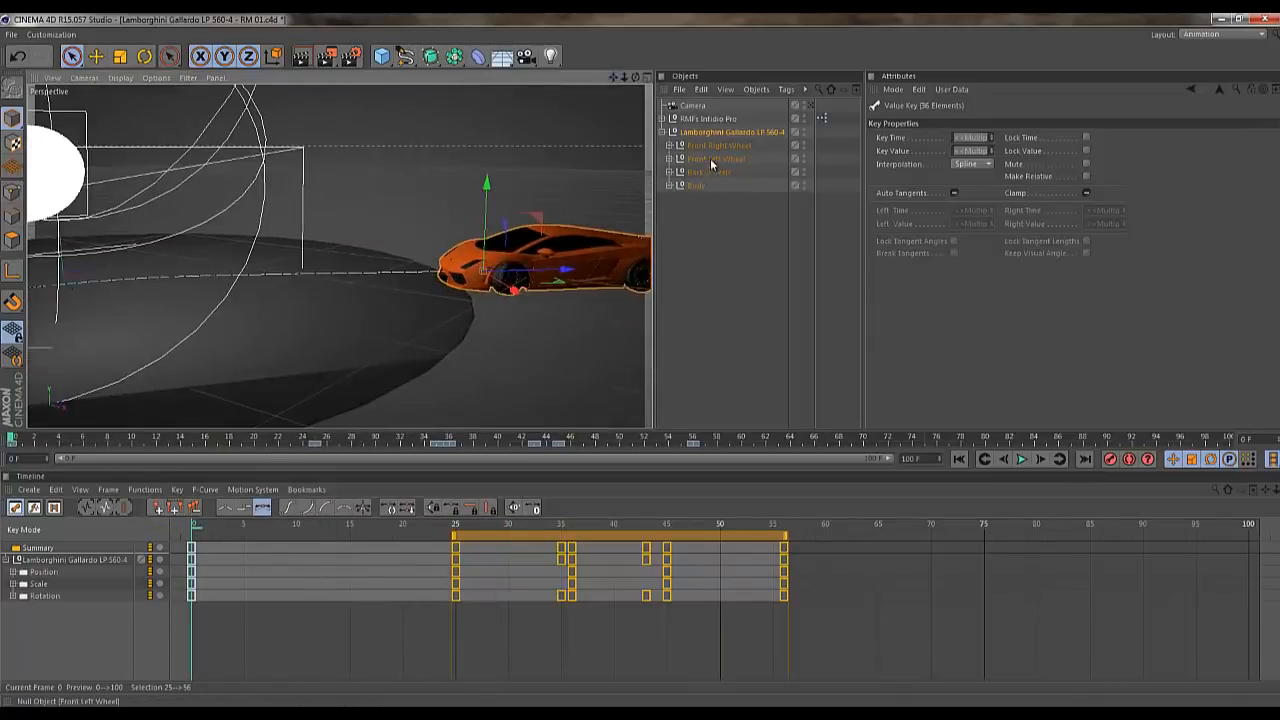
Set the heading rotation (R.H) of the Front Left Wheel and Front Right Wheel nulls to 0°
{"action": "left_click", "coordinate": [713, 159]}
{"action": "left_click", "coordinate": [716, 146]}
{"action": "left_click", "coordinate": [716, 160]}
{"action": "left_click", "coordinate": [909, 120]}
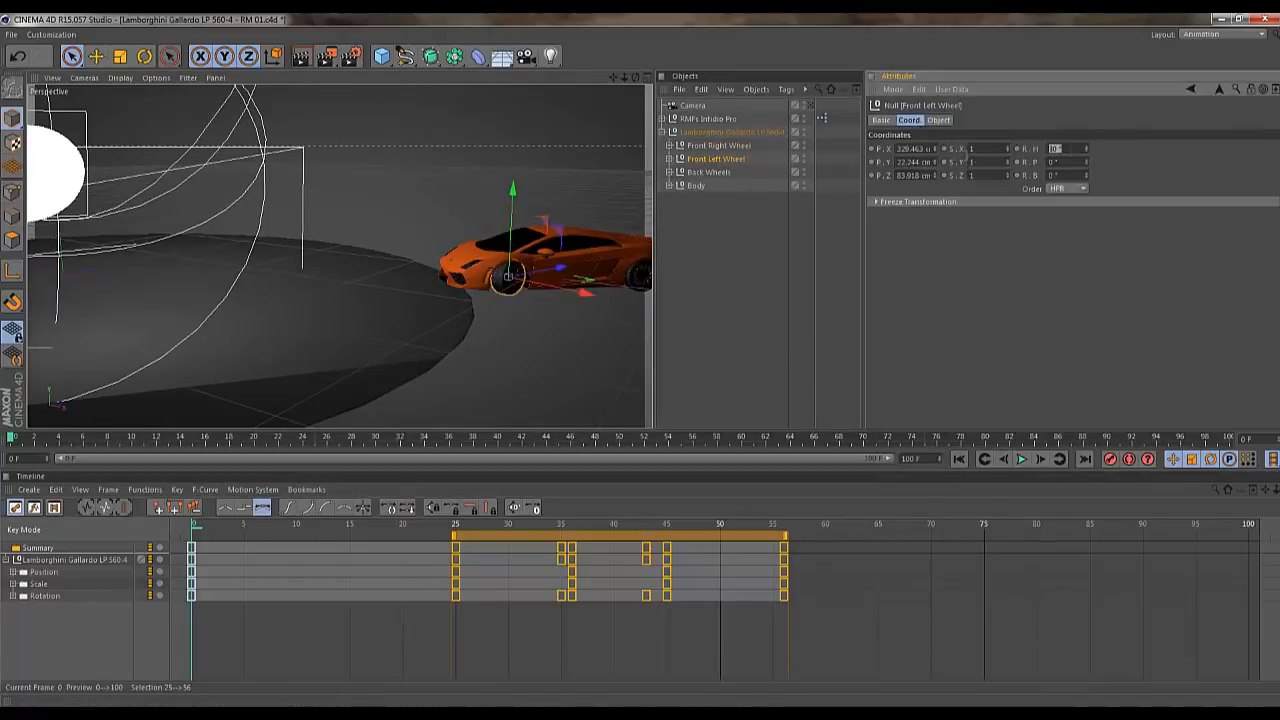
{"action": "type", "text": "0"}
{"action": "key", "text": "Return"}
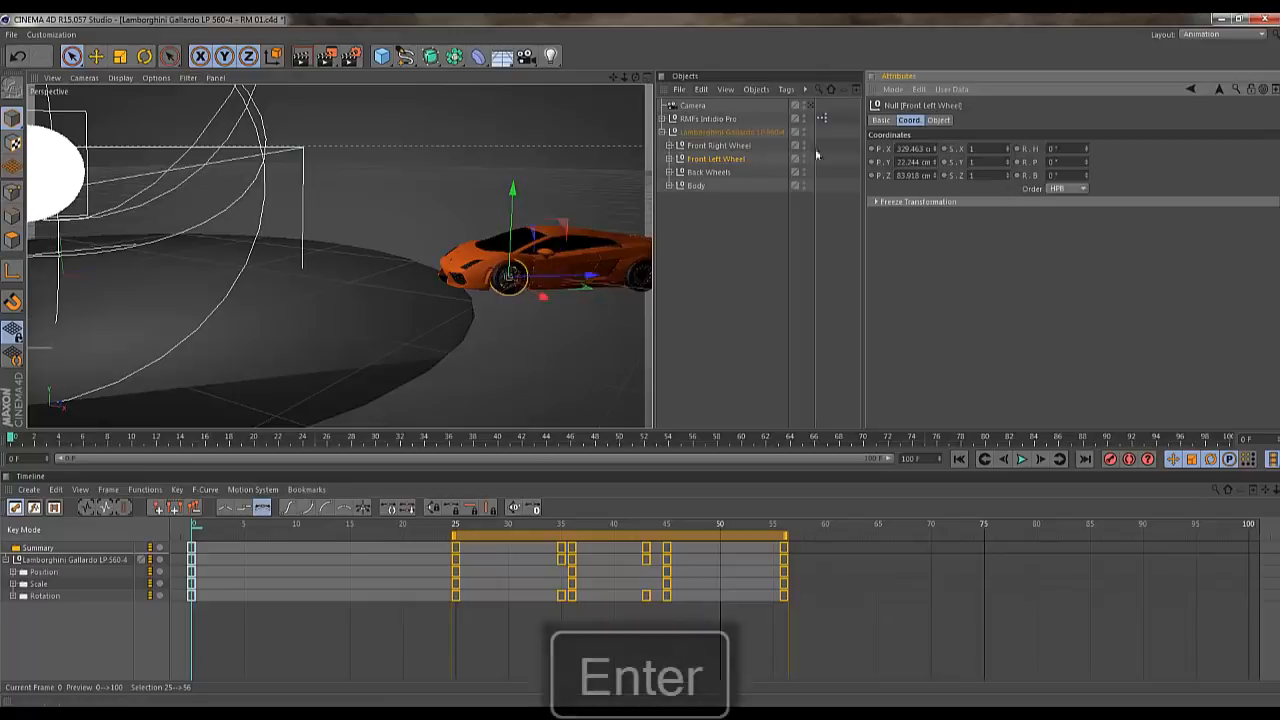
{"action": "left_click", "coordinate": [731, 146]}
{"action": "left_click", "coordinate": [1068, 149]}
{"action": "type", "text": "0"}
{"action": "key", "text": "Return"}
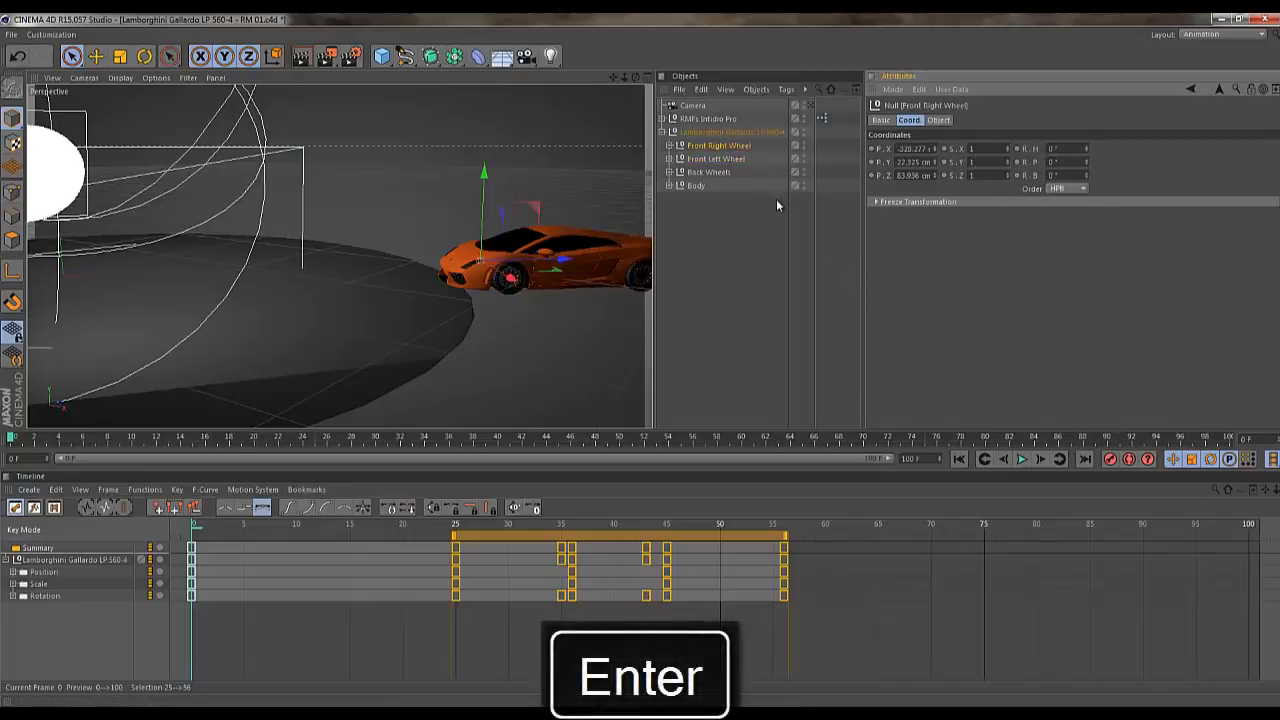
Test the pitch rotation of the Back Wheels null, undo it, and keyframe R.P at 0° on frame 0
{"action": "left_click", "coordinate": [731, 160]}
{"action": "left_click", "coordinate": [730, 146], "text": "shift"}
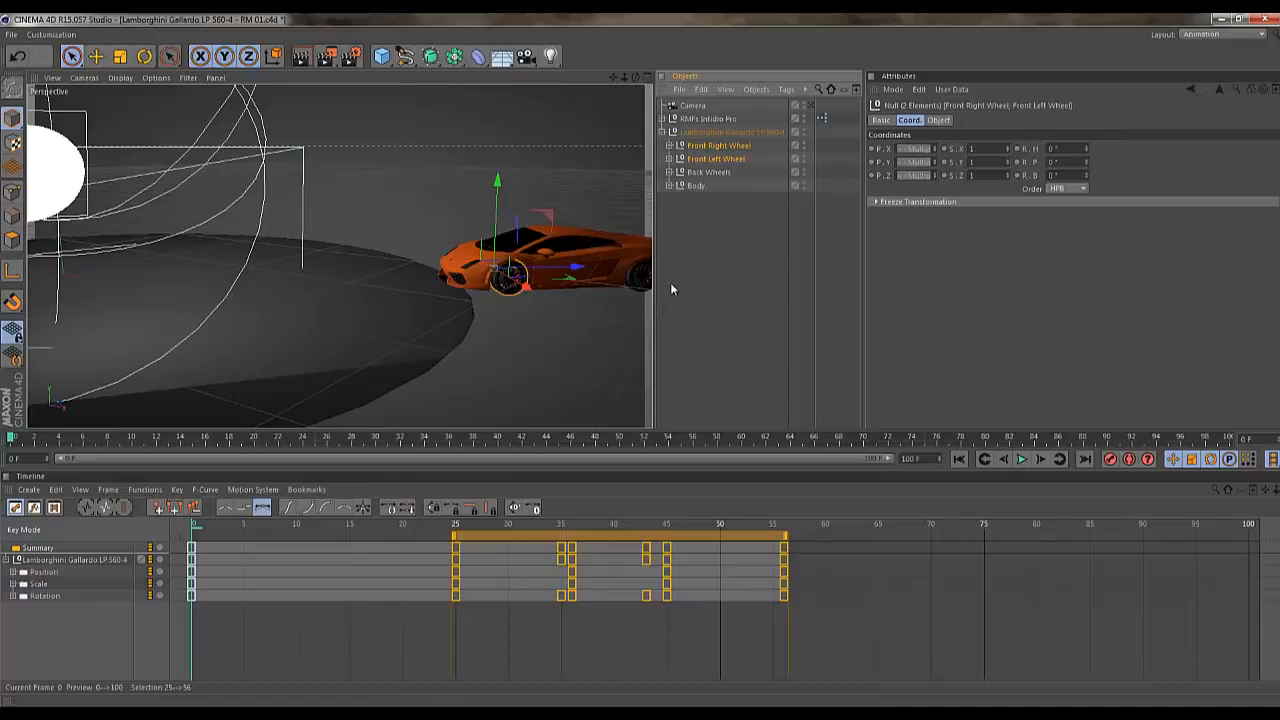
{"action": "left_click", "coordinate": [712, 173]}
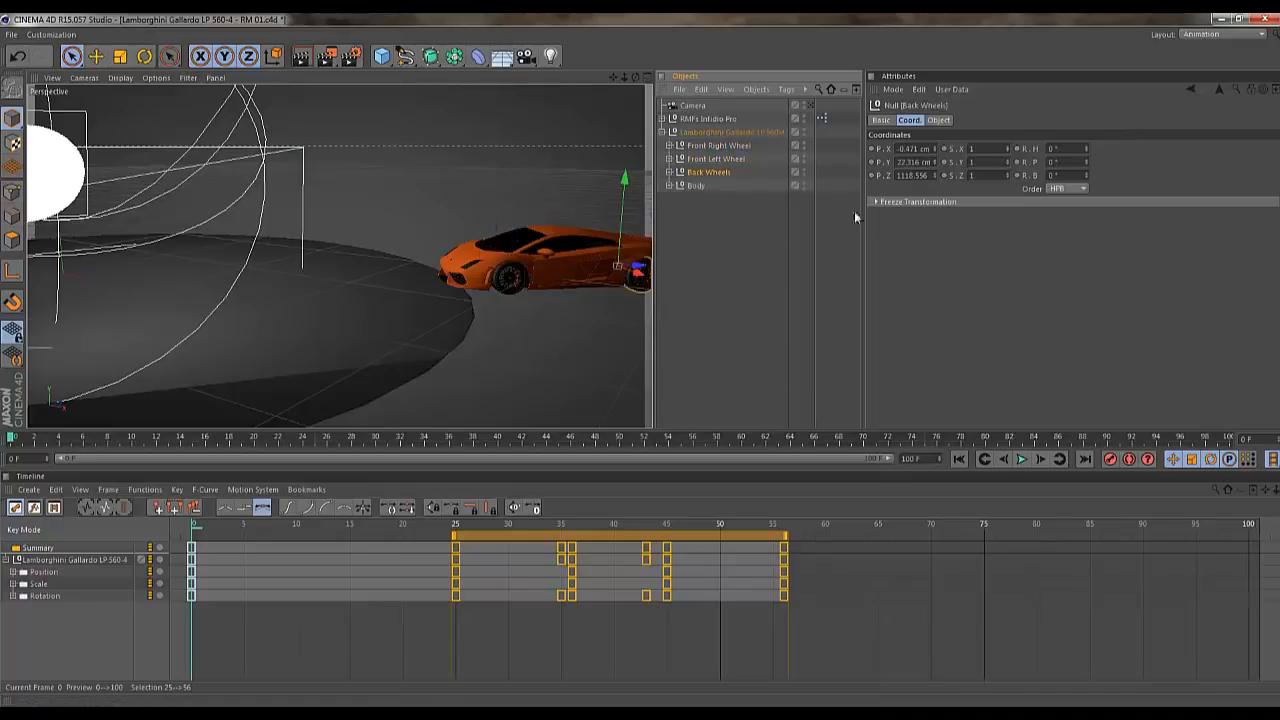
{"action": "left_click_drag", "start_coordinate": [1087, 168], "coordinate": [1083, 162]}
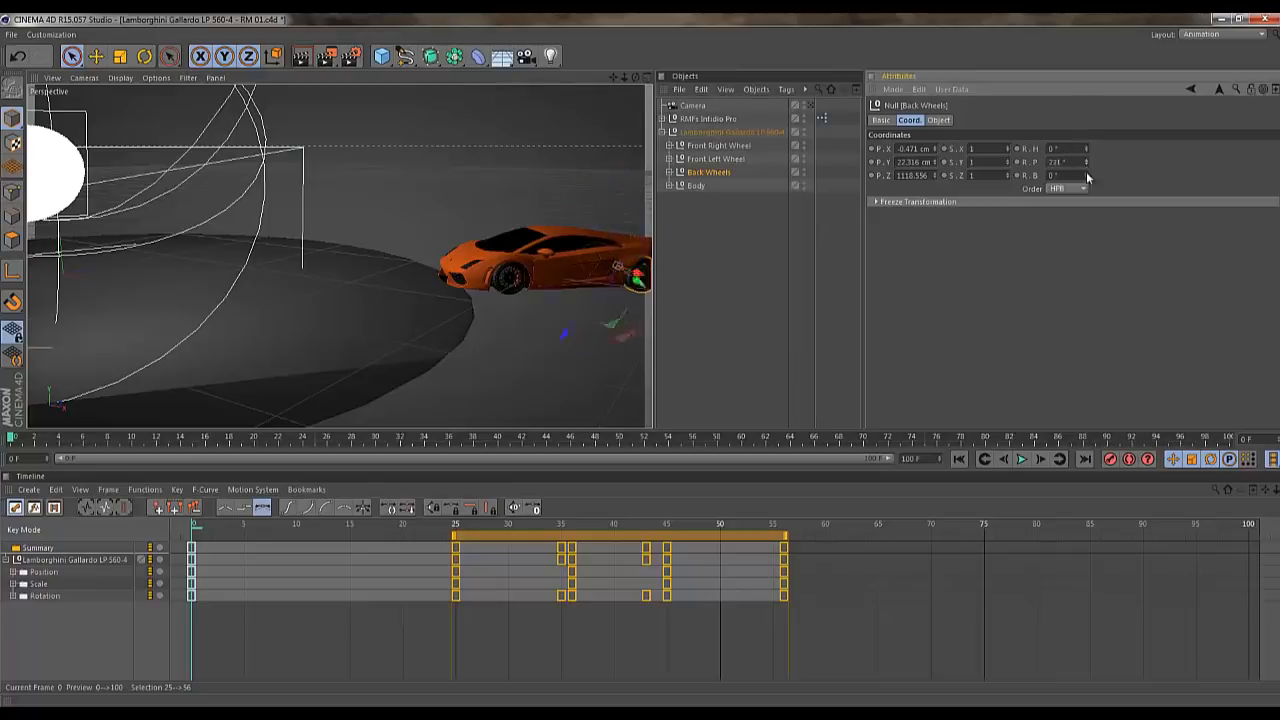
{"action": "key", "text": "ctrl+z"}
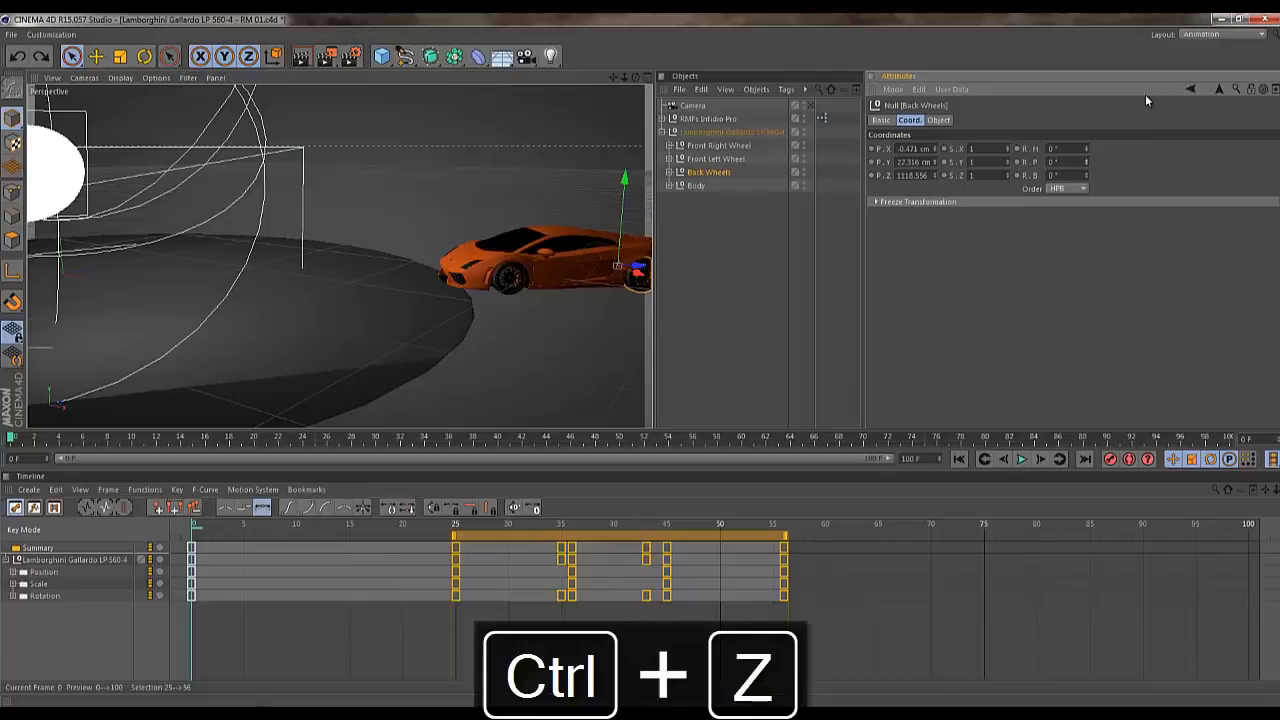
{"action": "left_click", "coordinate": [1017, 163]}
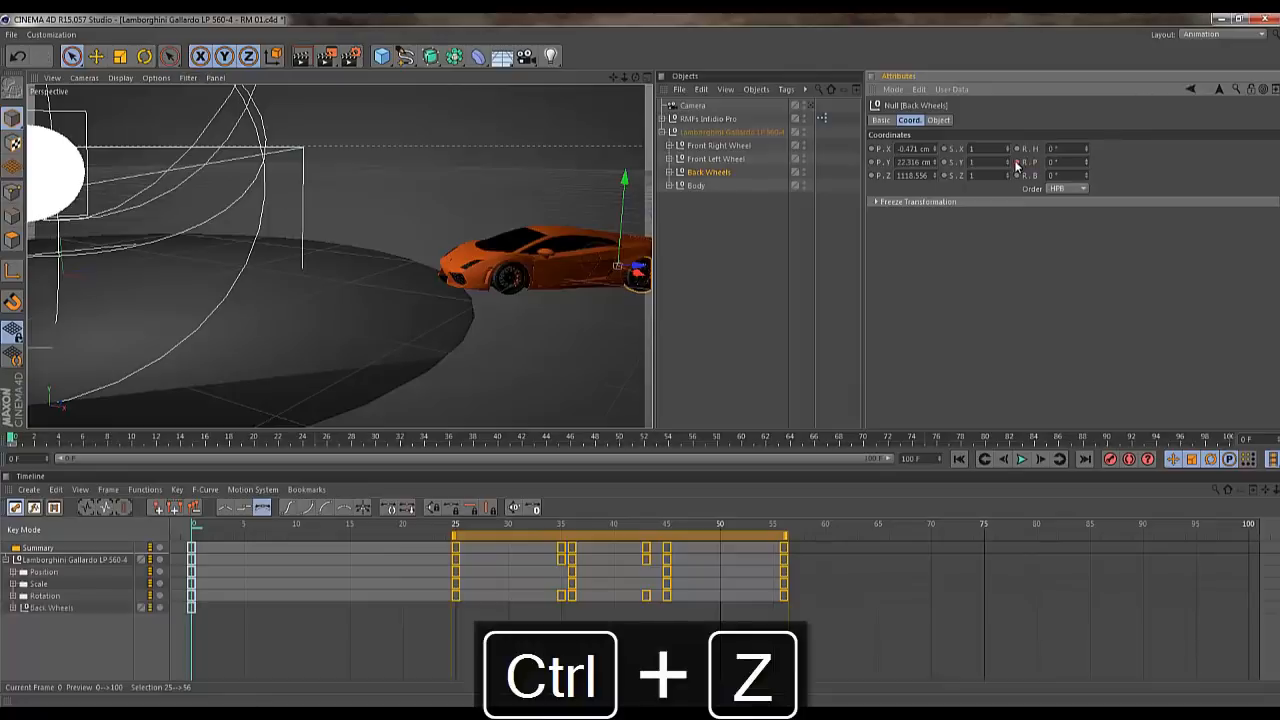
Keyframe the pitch rotation (R.P) of the Back Wheels null at 720° on frame 31
{"action": "mouse_move", "coordinate": [12, 438]}
{"action": "left_mouse_down"}
{"action": "mouse_move", "coordinate": [436, 442]}
{"action": "mouse_move", "coordinate": [364, 456]}
{"action": "mouse_move", "coordinate": [393, 455]}
{"action": "left_mouse_up"}
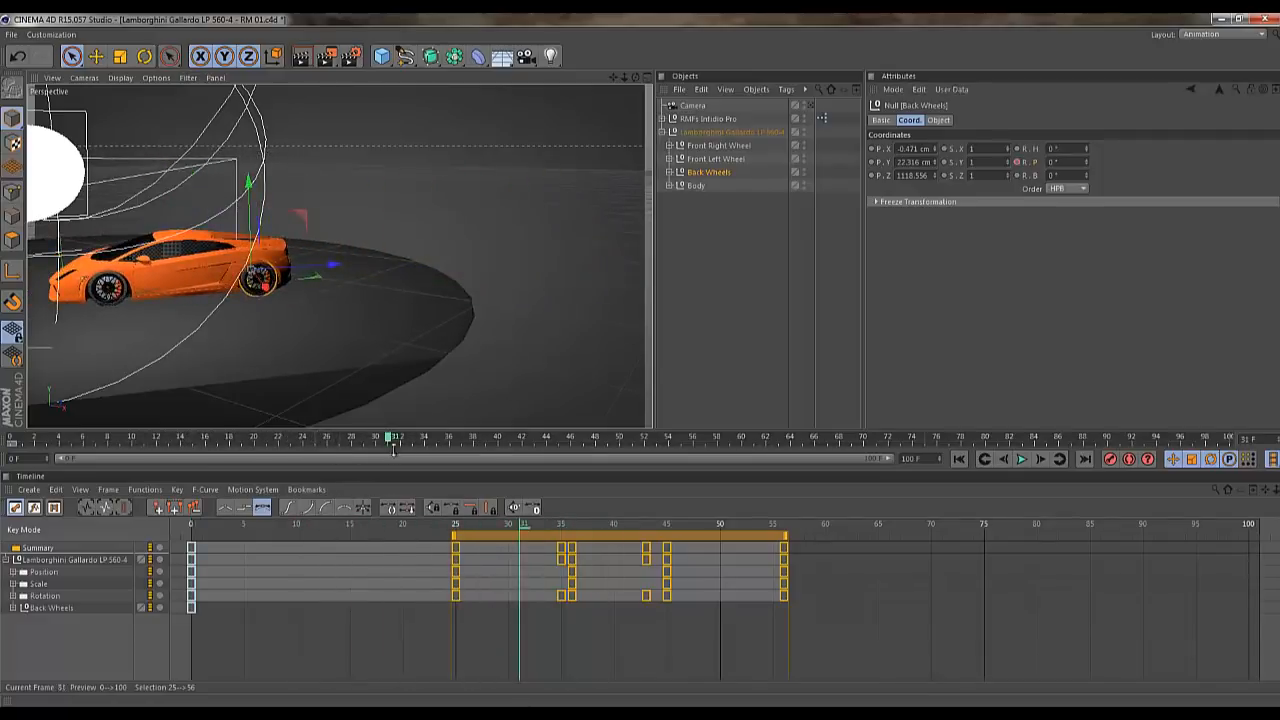
{"action": "double_click", "coordinate": [1075, 162]}
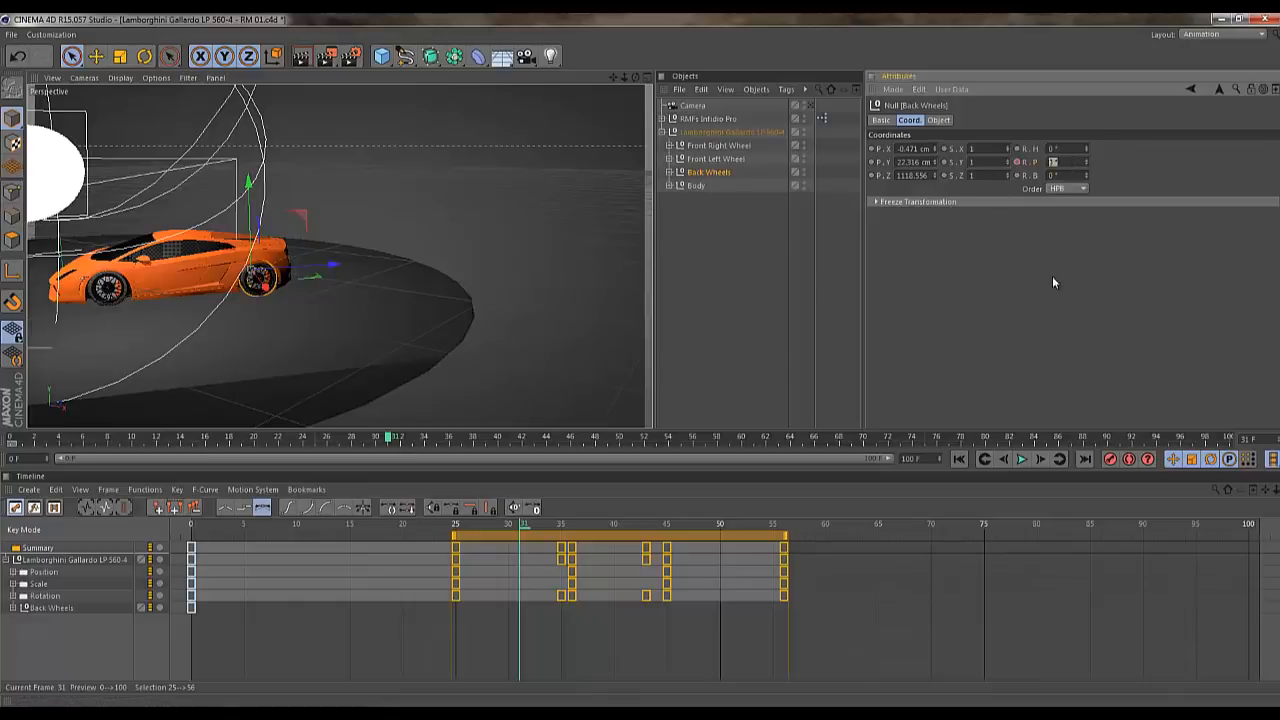
{"action": "type", "text": "720"}
{"action": "key", "text": "Return"}
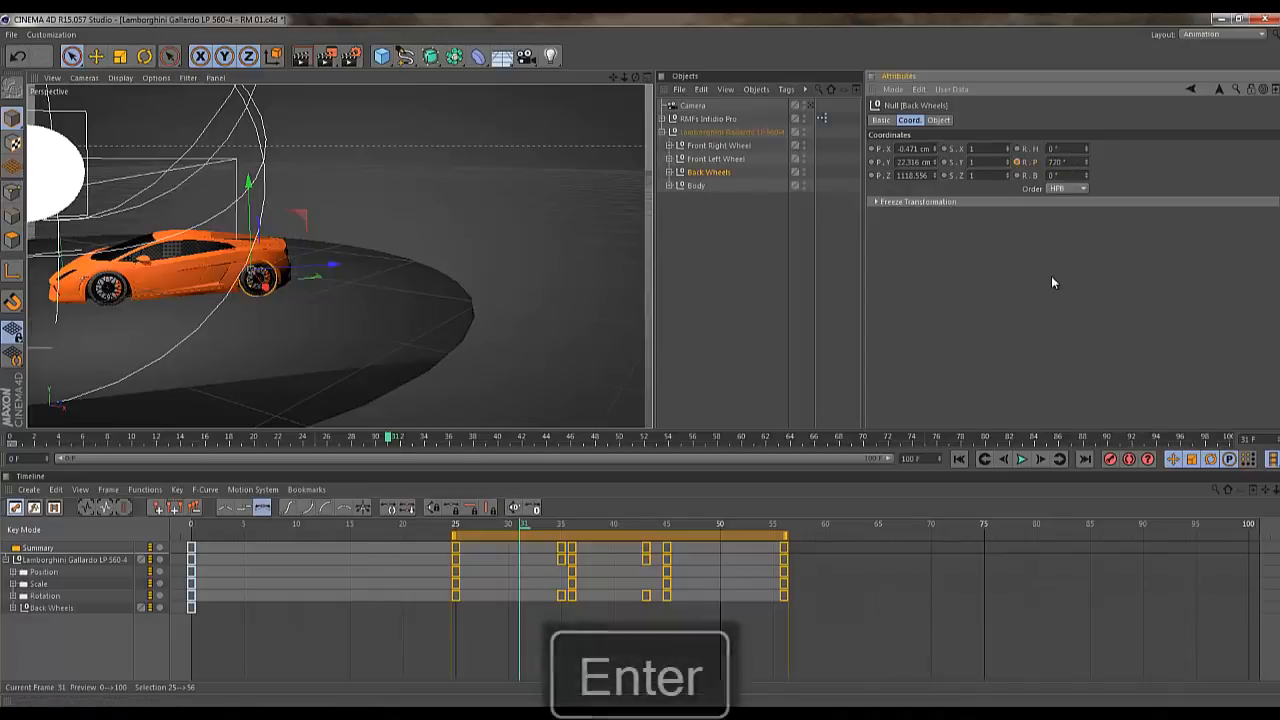
{"action": "left_click", "coordinate": [1017, 163], "text": "ctrl"}
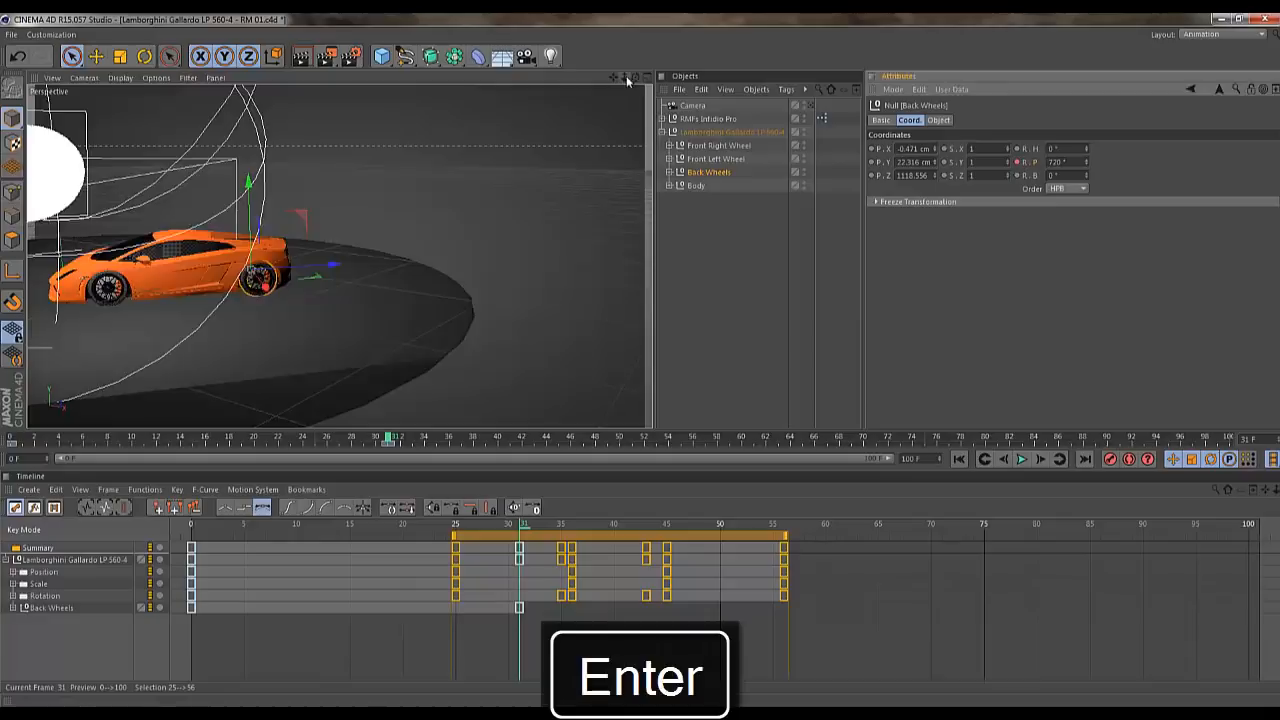
Frame the car's rear wheel and play the animation from frame 0 to examine the wheel spin
{"action": "left_click_drag", "start_coordinate": [624, 78], "coordinate": [645, 363]}
{"action": "left_click_drag", "start_coordinate": [612, 79], "coordinate": [646, 363]}
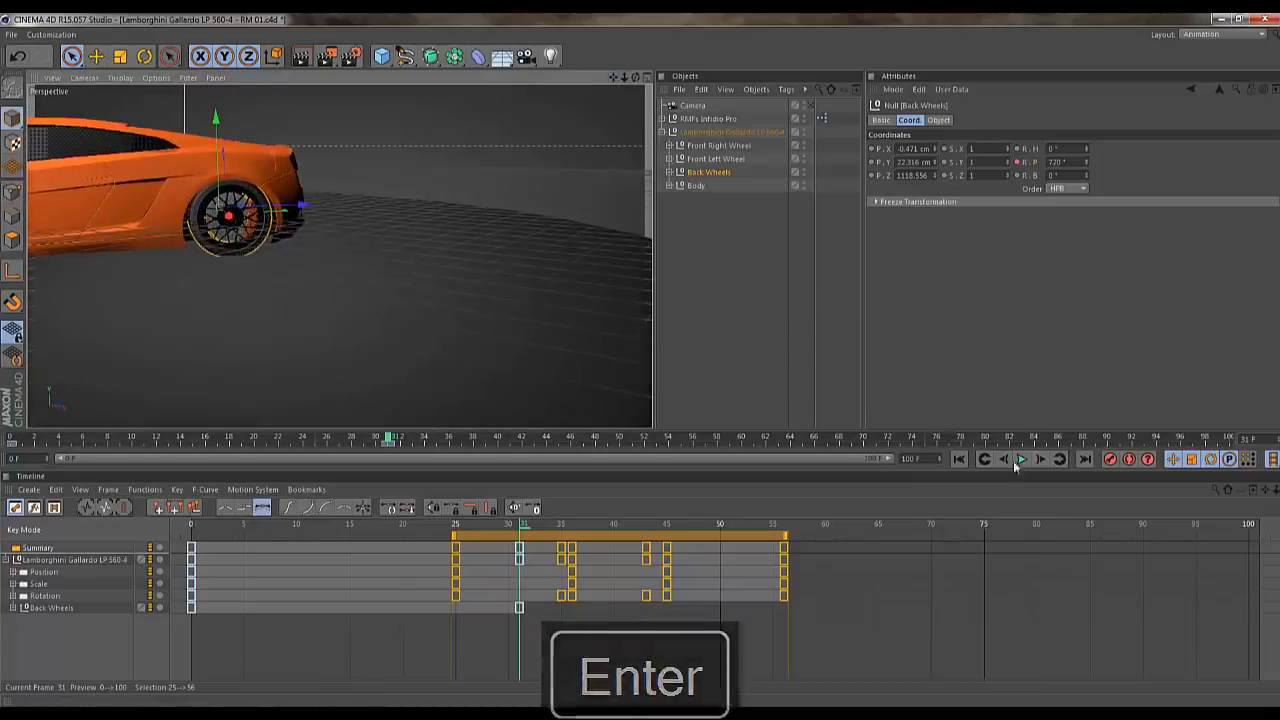
{"action": "left_click", "coordinate": [960, 459]}
{"action": "left_click_drag", "start_coordinate": [622, 77], "coordinate": [640, 360]}
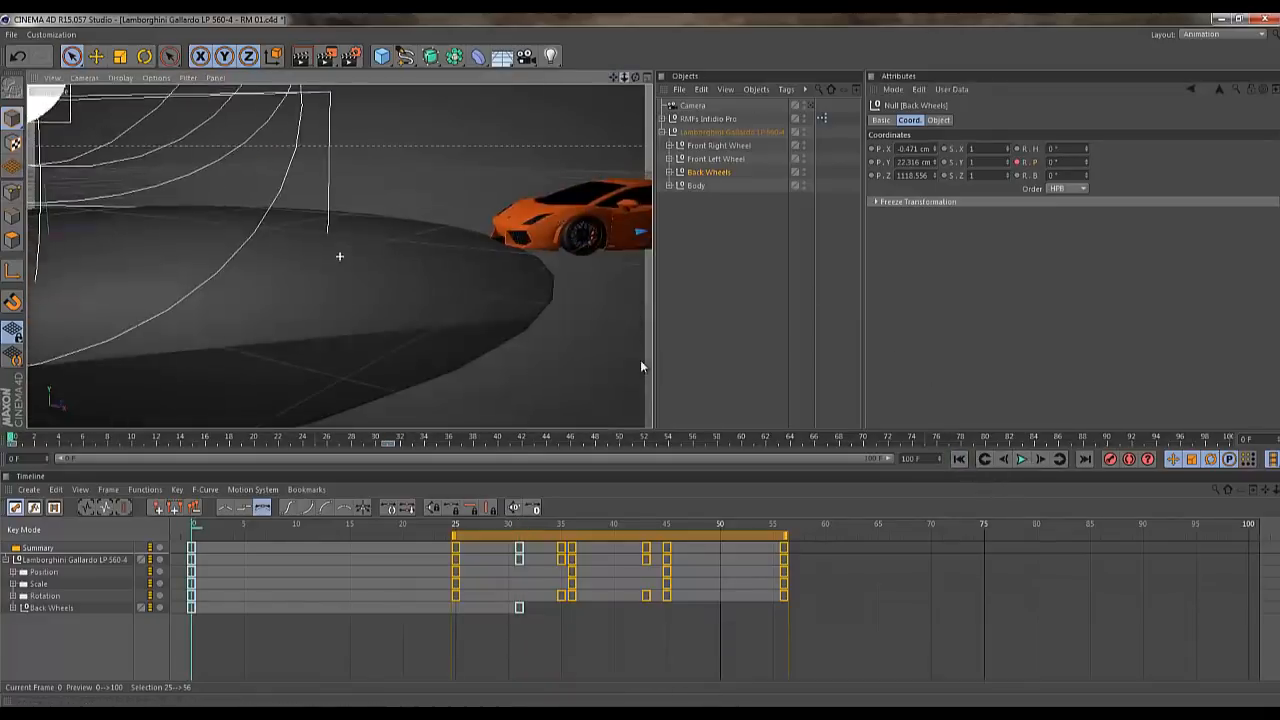
{"action": "left_click_drag", "start_coordinate": [613, 78], "coordinate": [644, 359]}
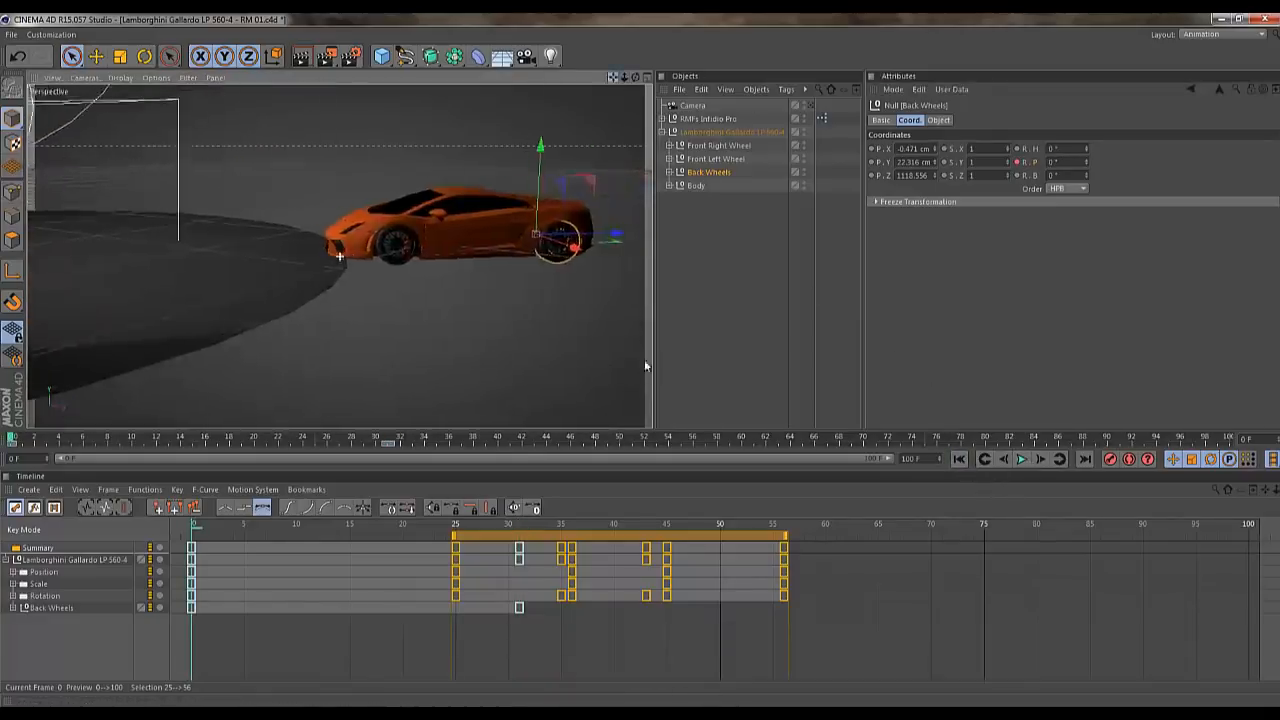
{"action": "left_click", "coordinate": [1021, 463]}
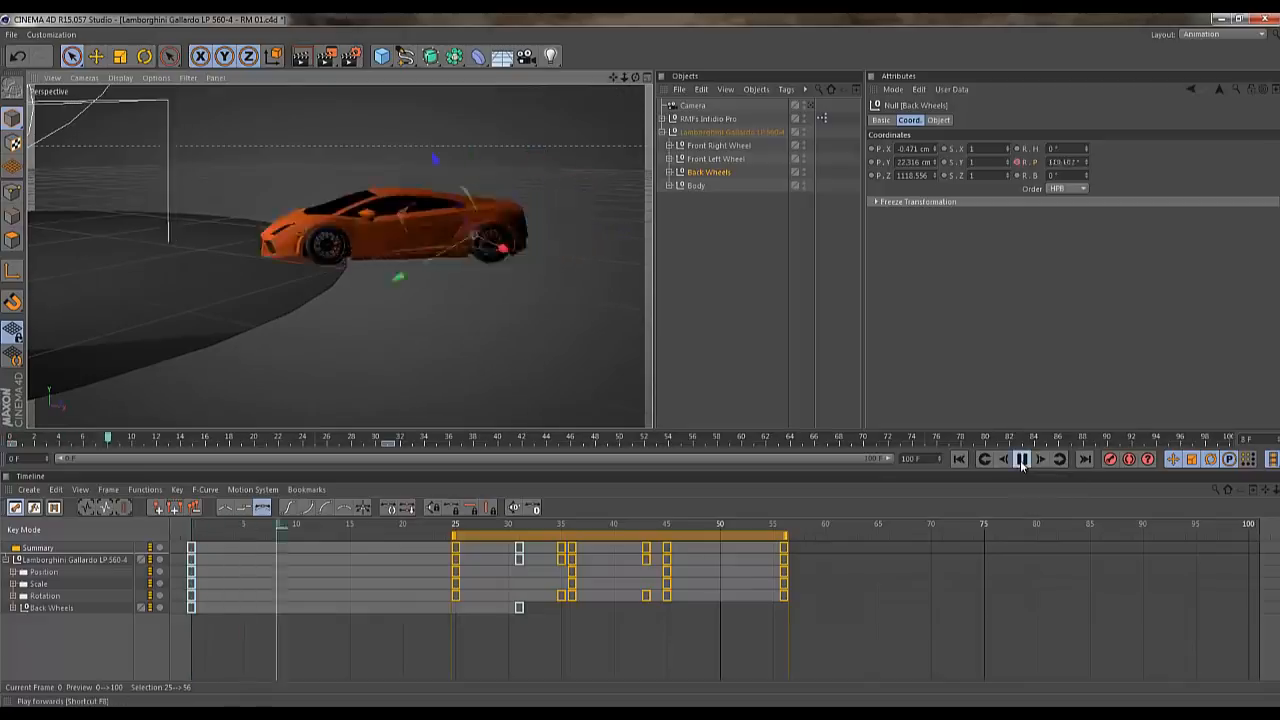
{"action": "left_click", "coordinate": [1021, 461]}
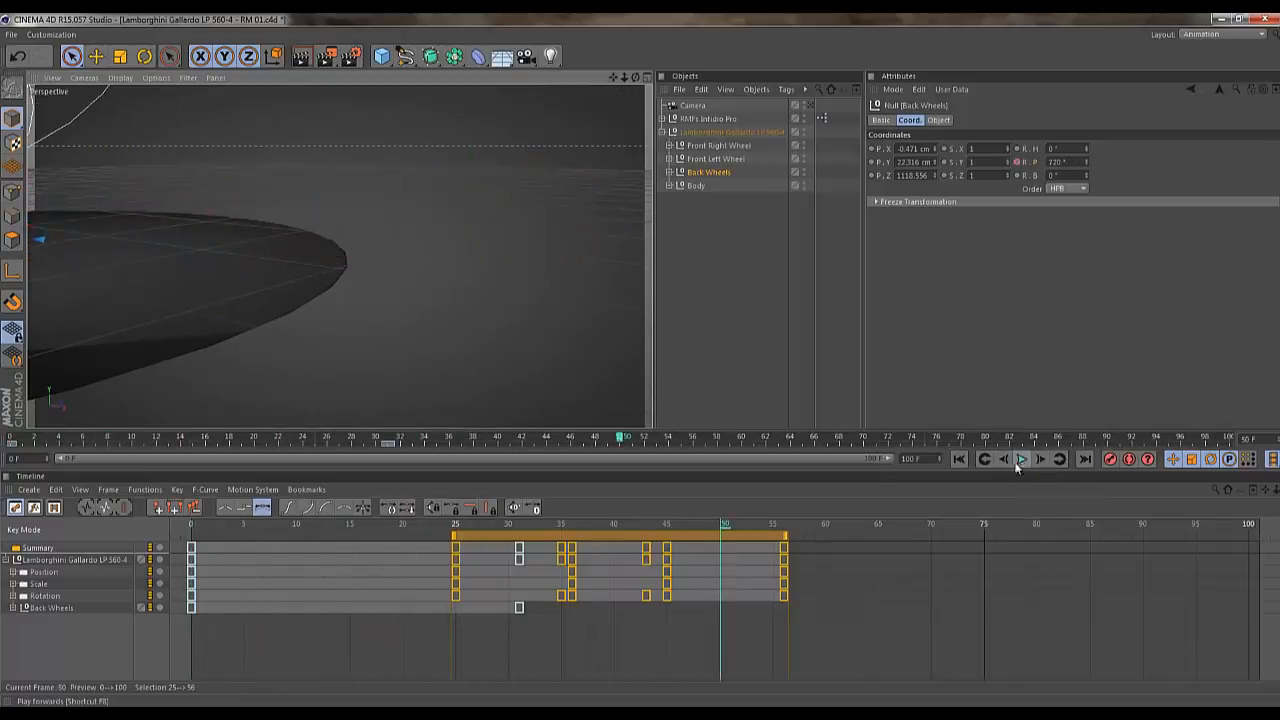
Set the Back Wheels keys on frames 0 and 31 to linear interpolation and play the animation from the start
{"action": "left_click_drag", "start_coordinate": [576, 656], "coordinate": [150, 601]}
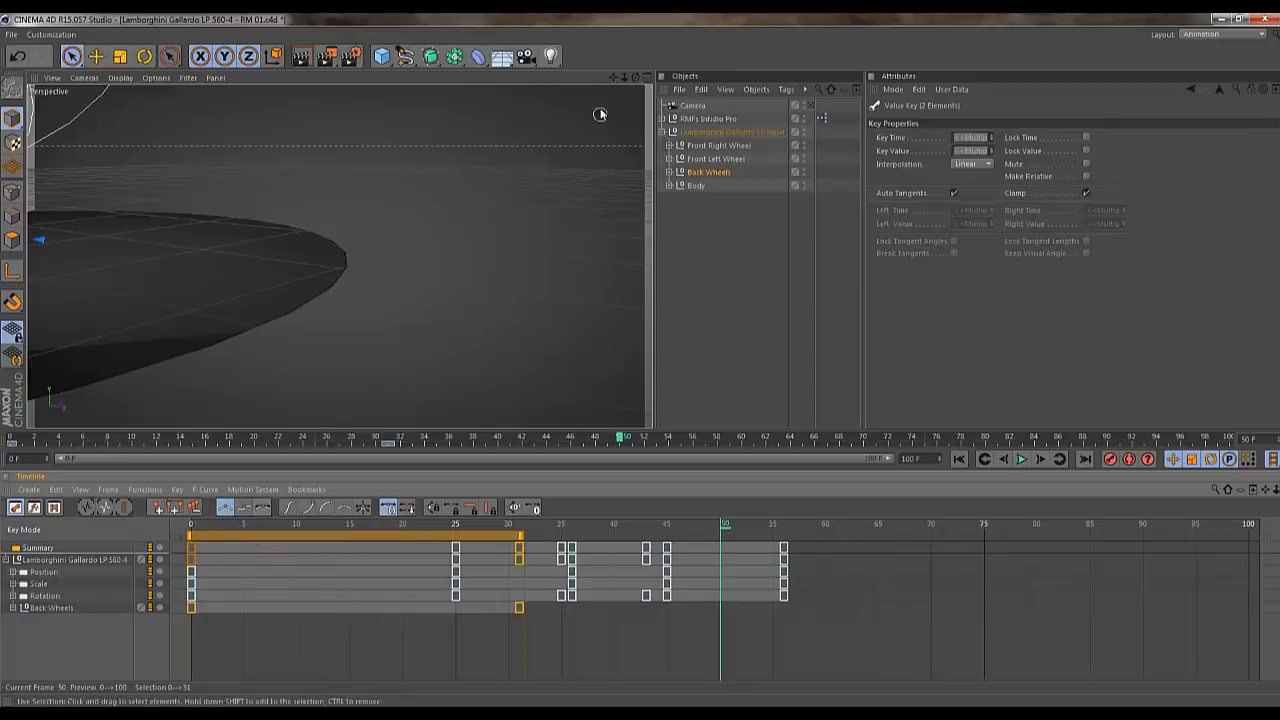
{"action": "left_click_drag", "start_coordinate": [617, 78], "coordinate": [643, 364]}
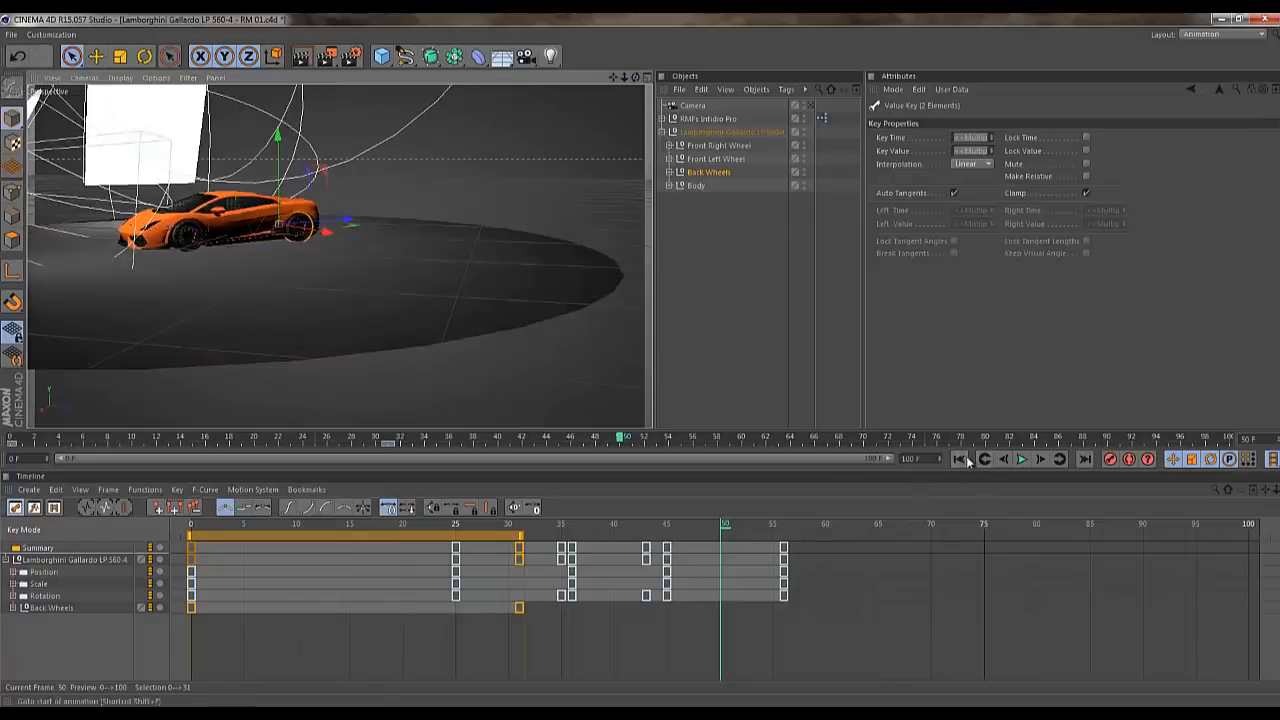
{"action": "left_click", "coordinate": [960, 459]}
{"action": "left_click", "coordinate": [1020, 459]}
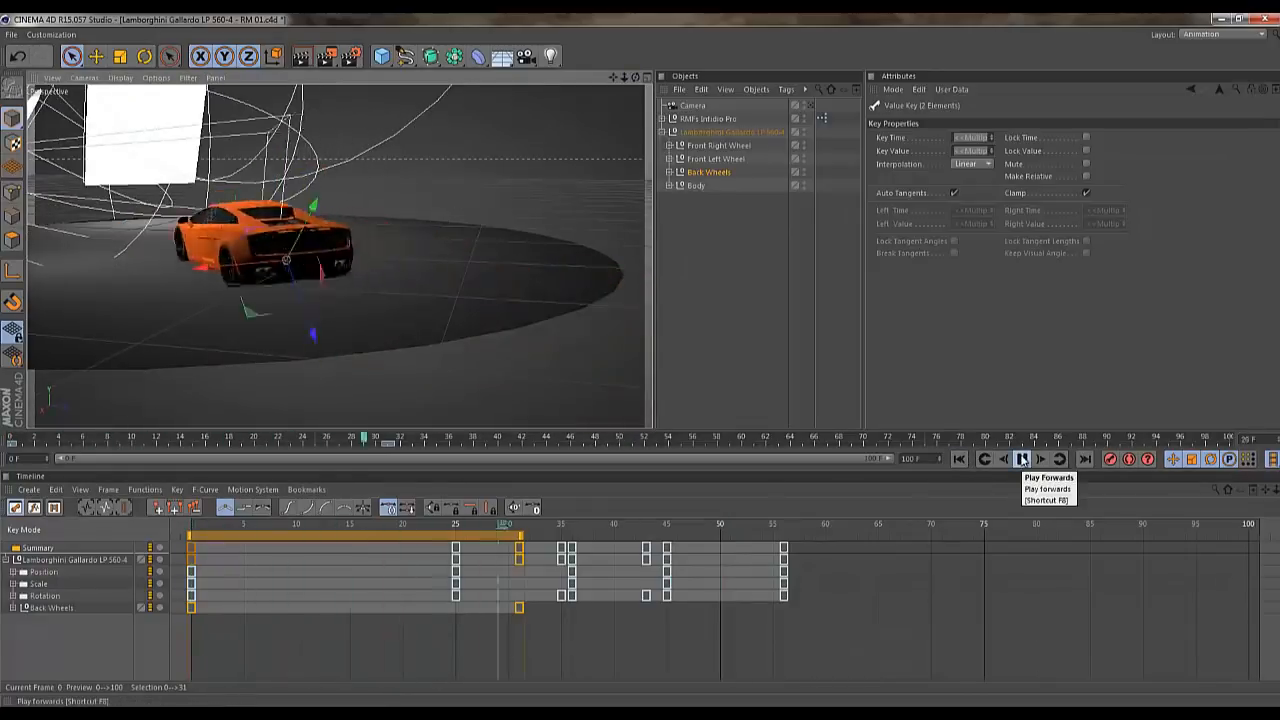
Move the Back Wheels key from frame 31 to frame 29 and add an R.P key of 720° on frame 54
{"action": "left_click_drag", "start_coordinate": [437, 527], "coordinate": [500, 531]}
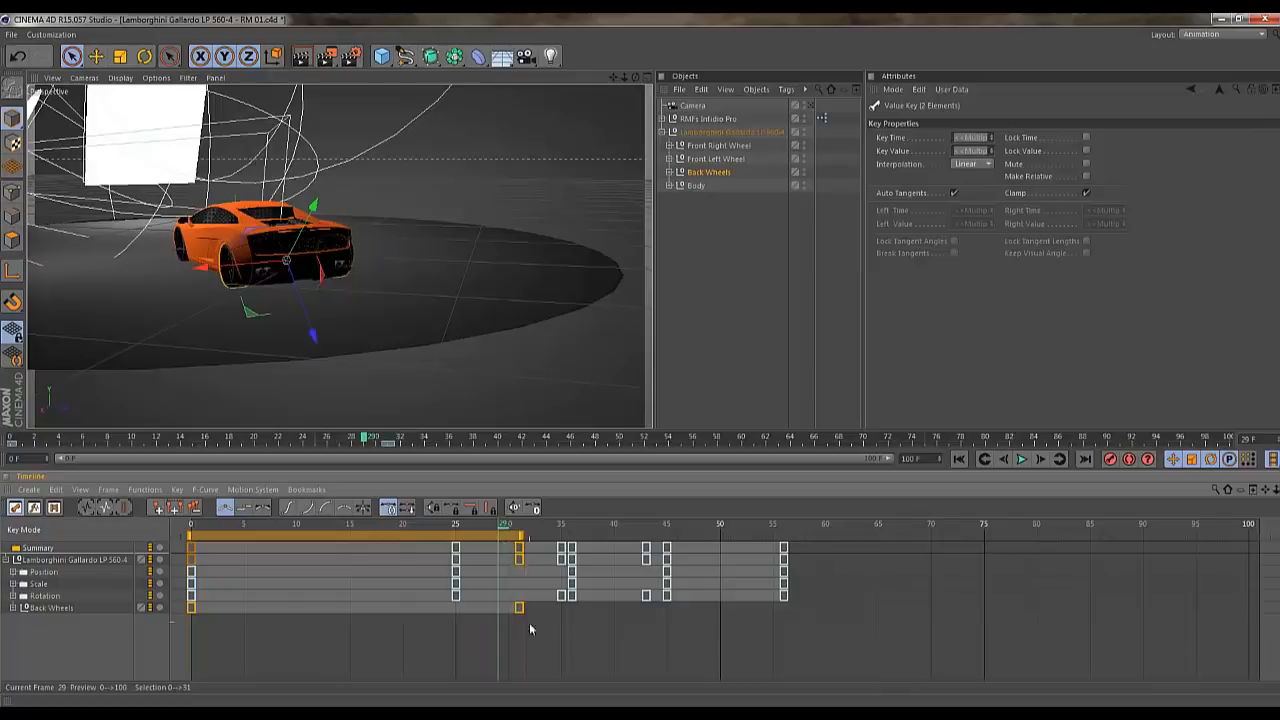
{"action": "mouse_move", "coordinate": [517, 606]}
{"action": "left_mouse_down"}
{"action": "mouse_move", "coordinate": [500, 608]}
{"action": "mouse_move", "coordinate": [526, 611]}
{"action": "mouse_move", "coordinate": [500, 606]}
{"action": "left_mouse_up"}
{"action": "left_click_drag", "start_coordinate": [454, 524], "coordinate": [759, 523]}
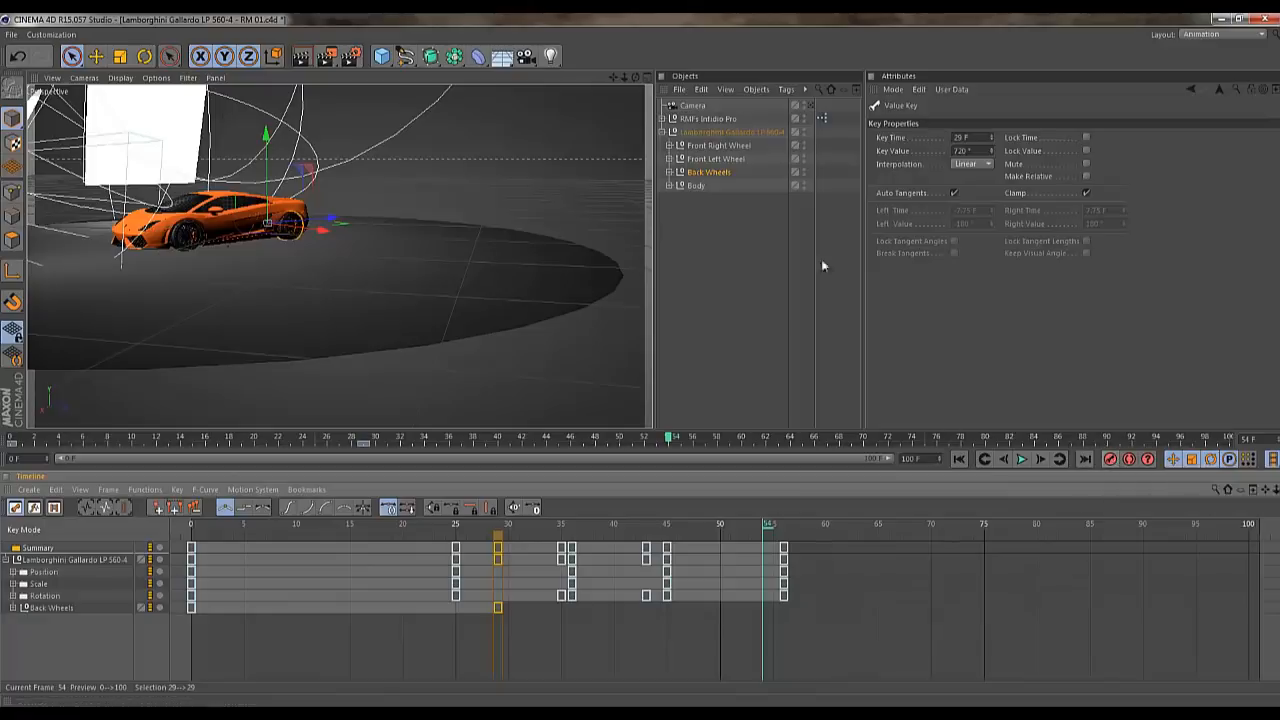
{"action": "left_click", "coordinate": [679, 172]}
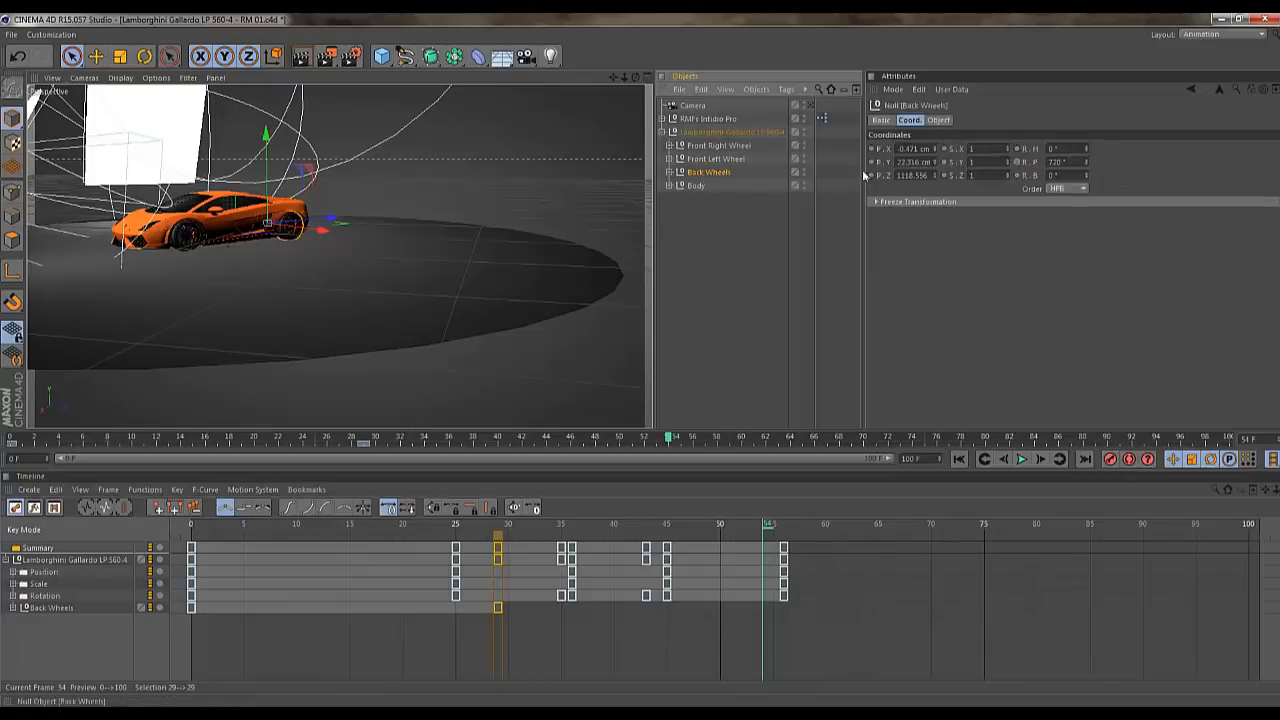
{"action": "left_click", "coordinate": [1017, 163], "text": "ctrl"}
Keyframe the Back Wheels pitch rotation (R.P) at 723° on frame 57 and select that key to check it
{"action": "left_click_drag", "start_coordinate": [766, 527], "coordinate": [793, 533]}
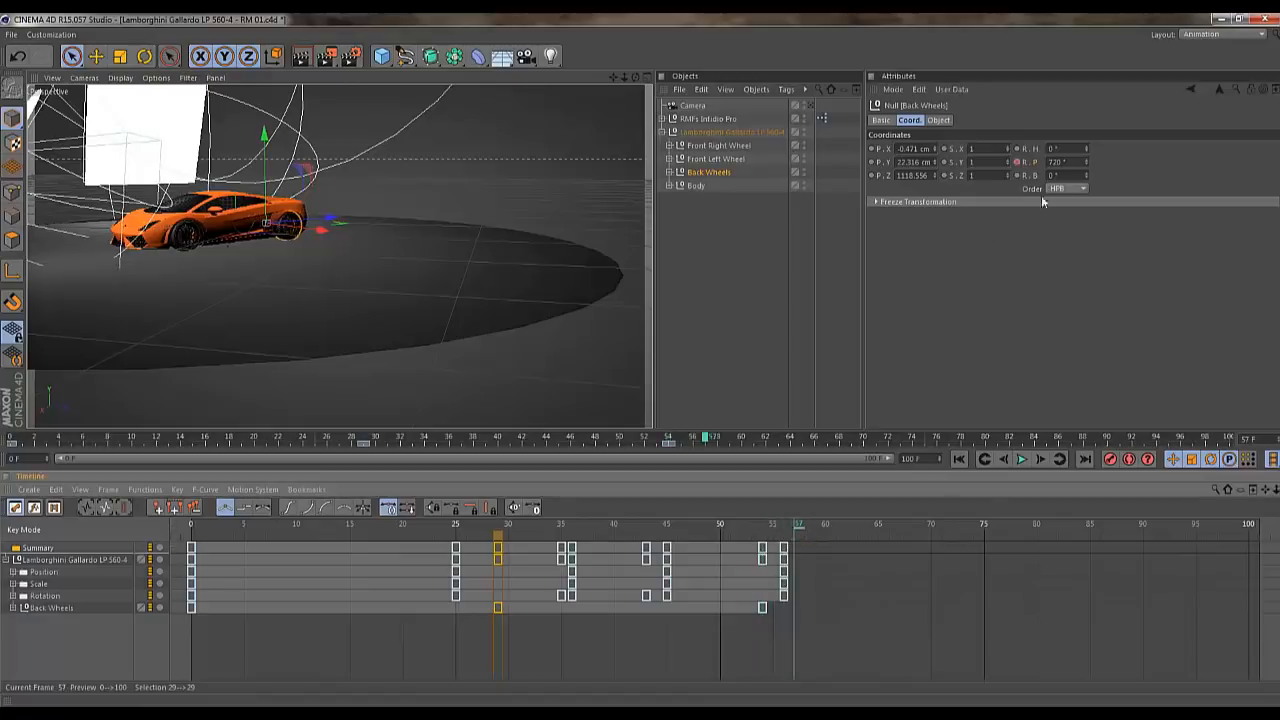
{"action": "left_click", "coordinate": [1060, 162]}
{"action": "key", "text": "Up"}
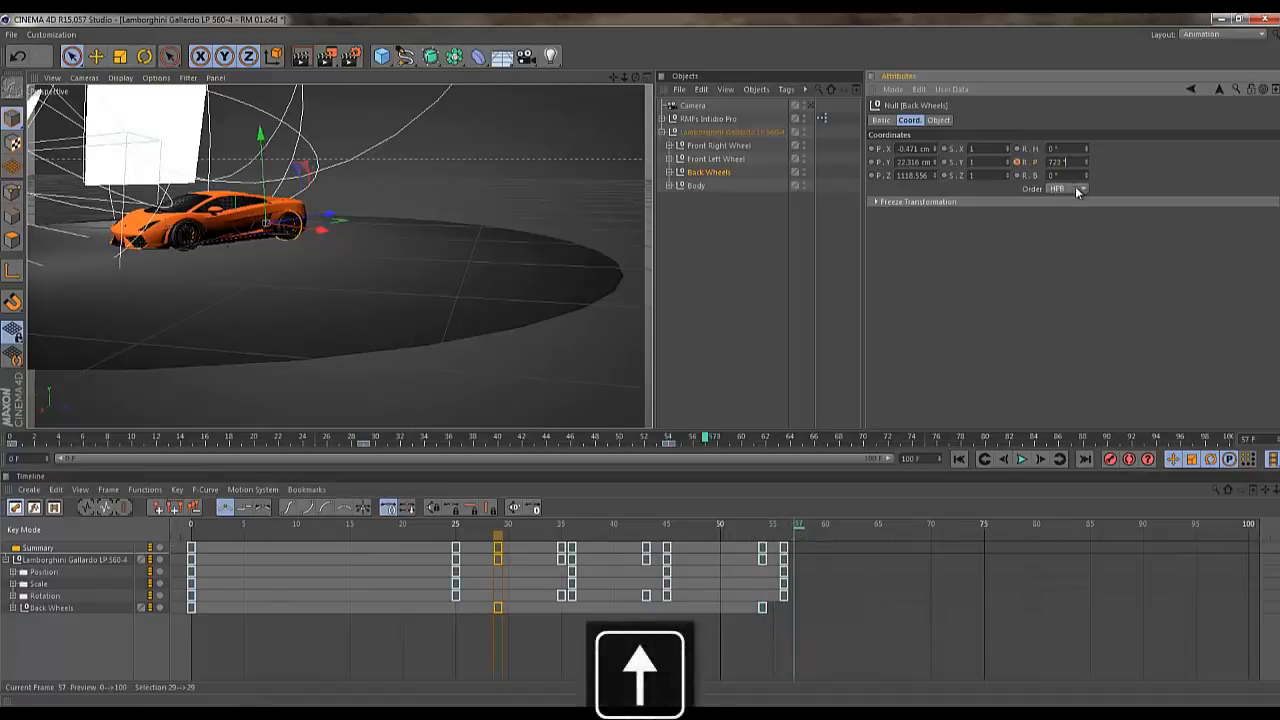
{"action": "left_click_drag", "start_coordinate": [800, 530], "coordinate": [763, 537]}
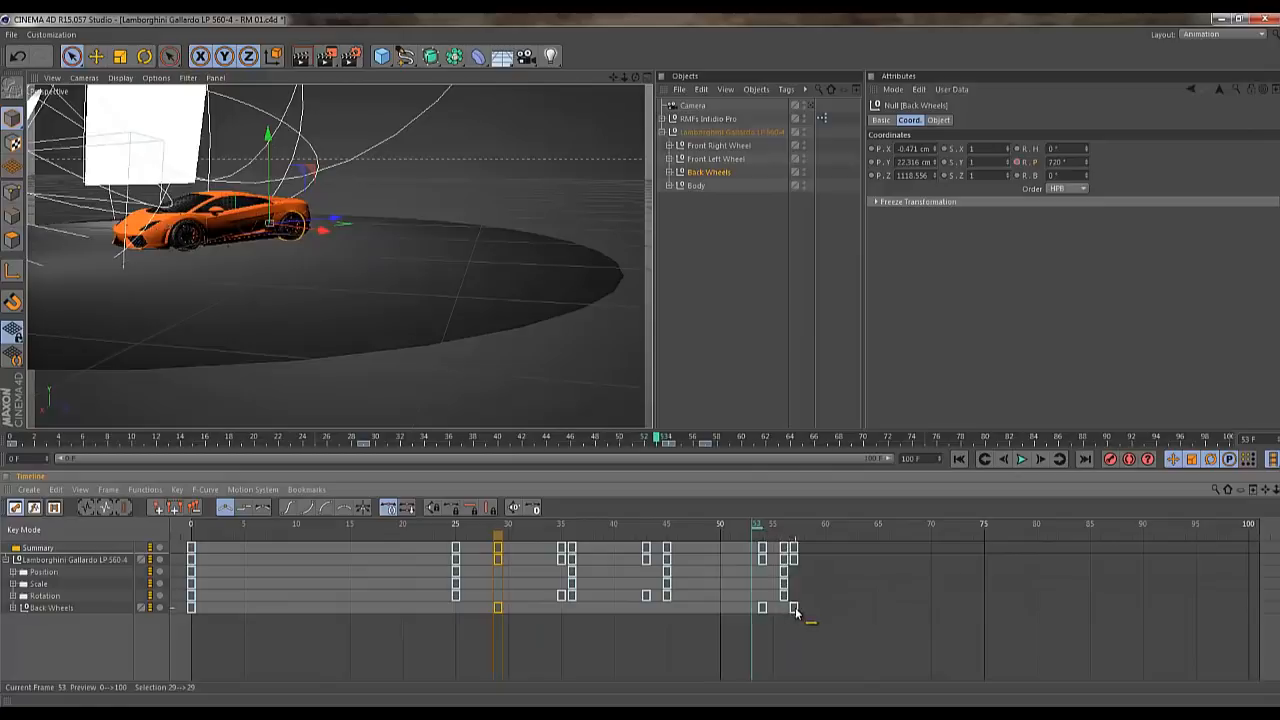
{"action": "left_click_drag", "start_coordinate": [802, 610], "coordinate": [794, 612]}
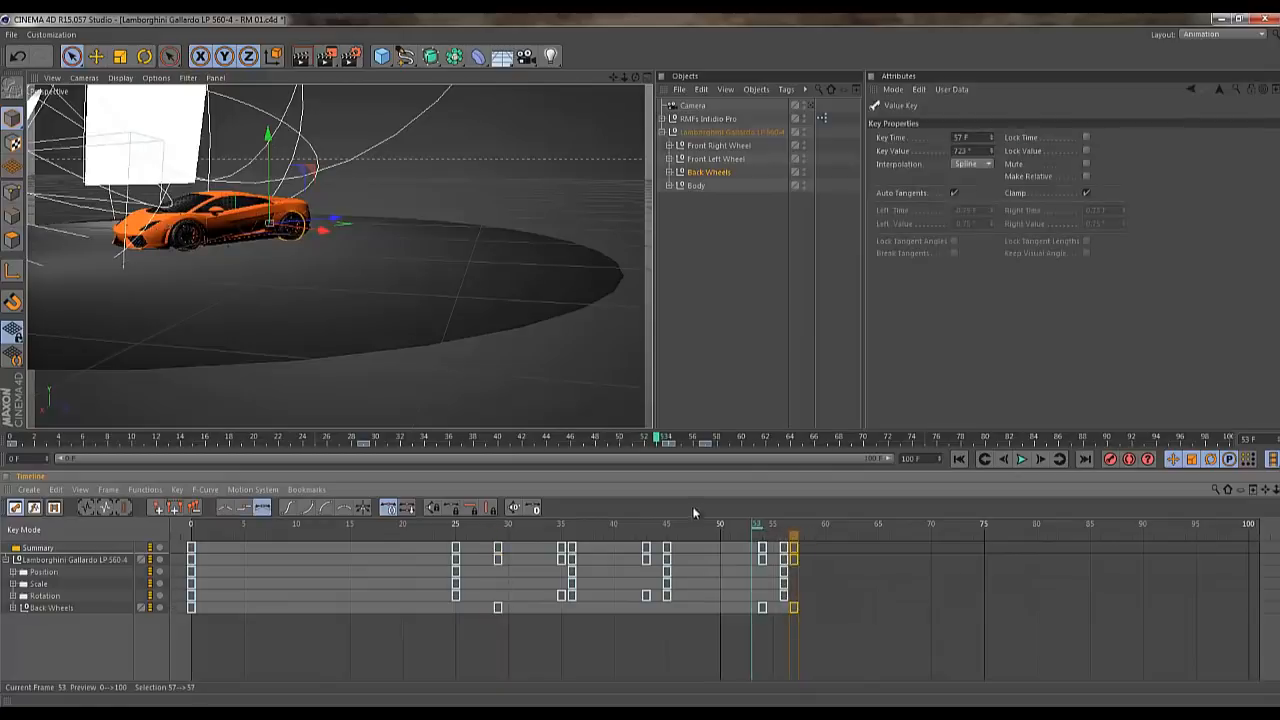
Test the heading rotation of both front wheel nulls, undo it, and keyframe R.H at 0° on frame 29
{"action": "left_click_drag", "start_coordinate": [709, 532], "coordinate": [496, 560]}
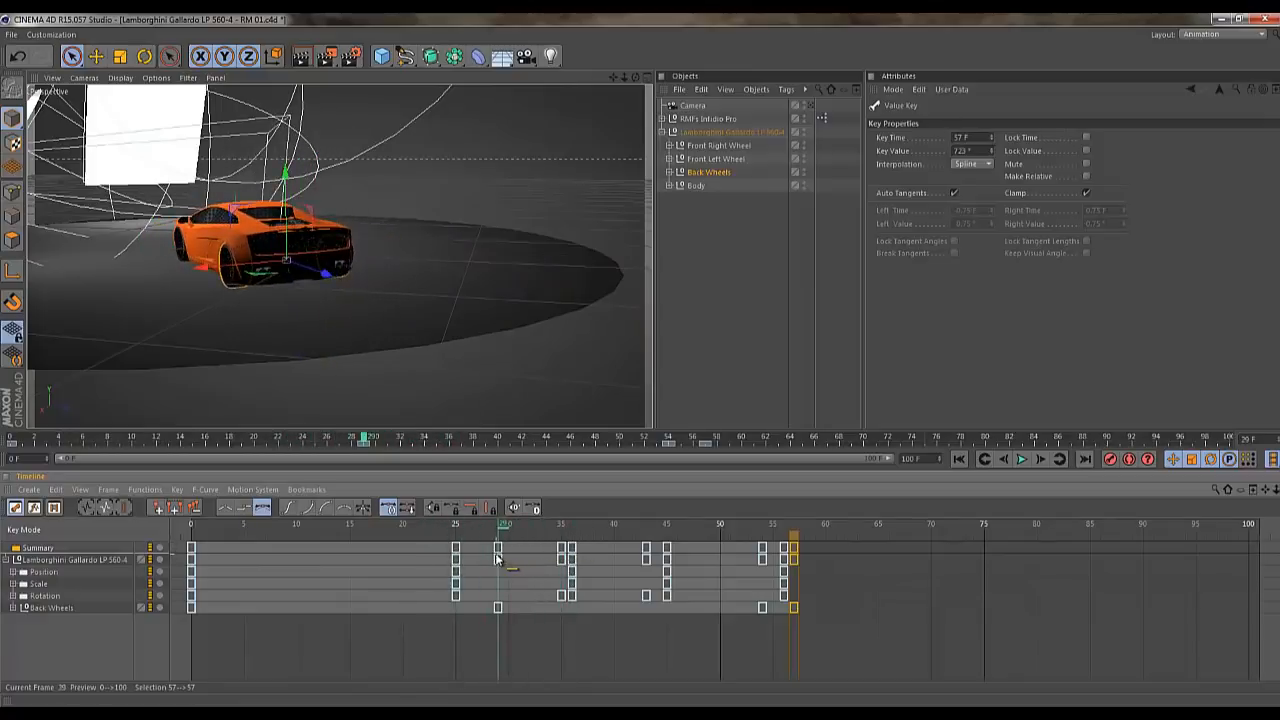
{"action": "left_click", "coordinate": [716, 159]}
{"action": "left_click", "coordinate": [720, 146], "text": "ctrl"}
{"action": "left_click_drag", "start_coordinate": [1086, 145], "coordinate": [840, 139]}
{"action": "left_click_drag", "start_coordinate": [636, 77], "coordinate": [640, 359]}
{"action": "left_click_drag", "start_coordinate": [1087, 145], "coordinate": [1083, 144]}
{"action": "key", "text": "ctrl+z"}
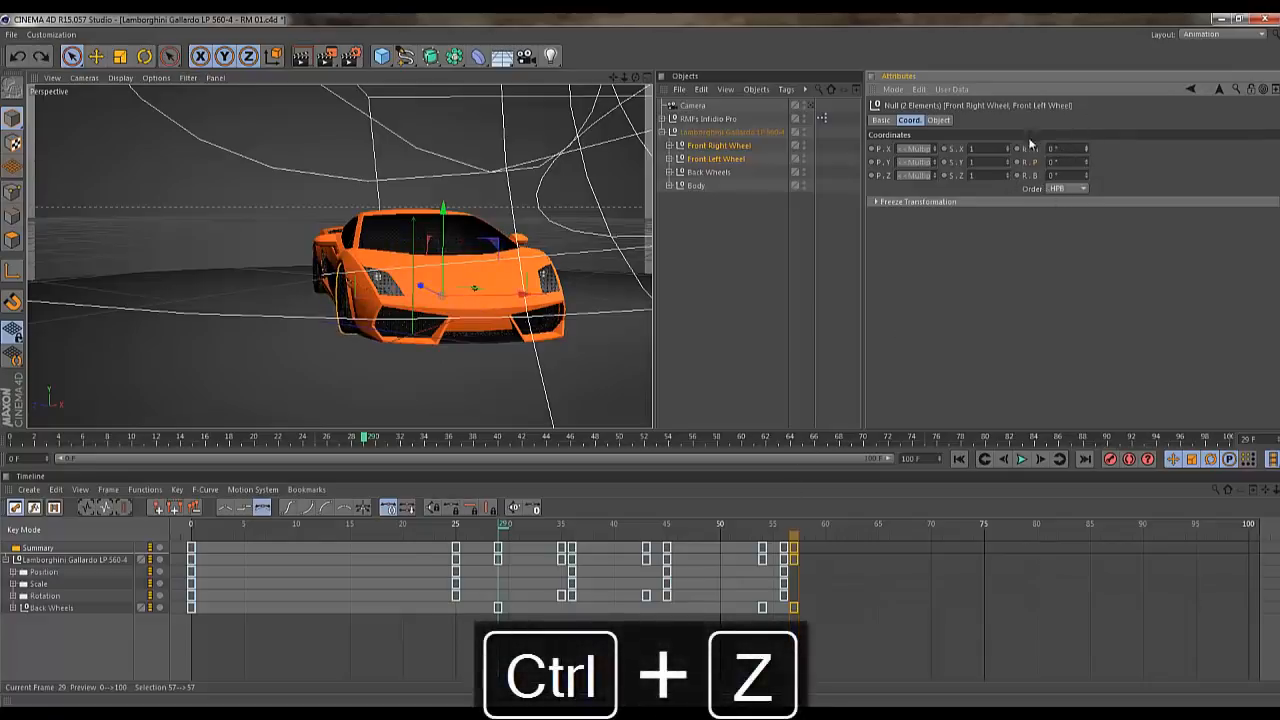
{"action": "key", "text": "ctrl+z"}
Turn both front wheel nulls to a heading (R.H) of 42° on frame 33 and keyframe it
{"action": "left_click_drag", "start_coordinate": [503, 528], "coordinate": [541, 530]}
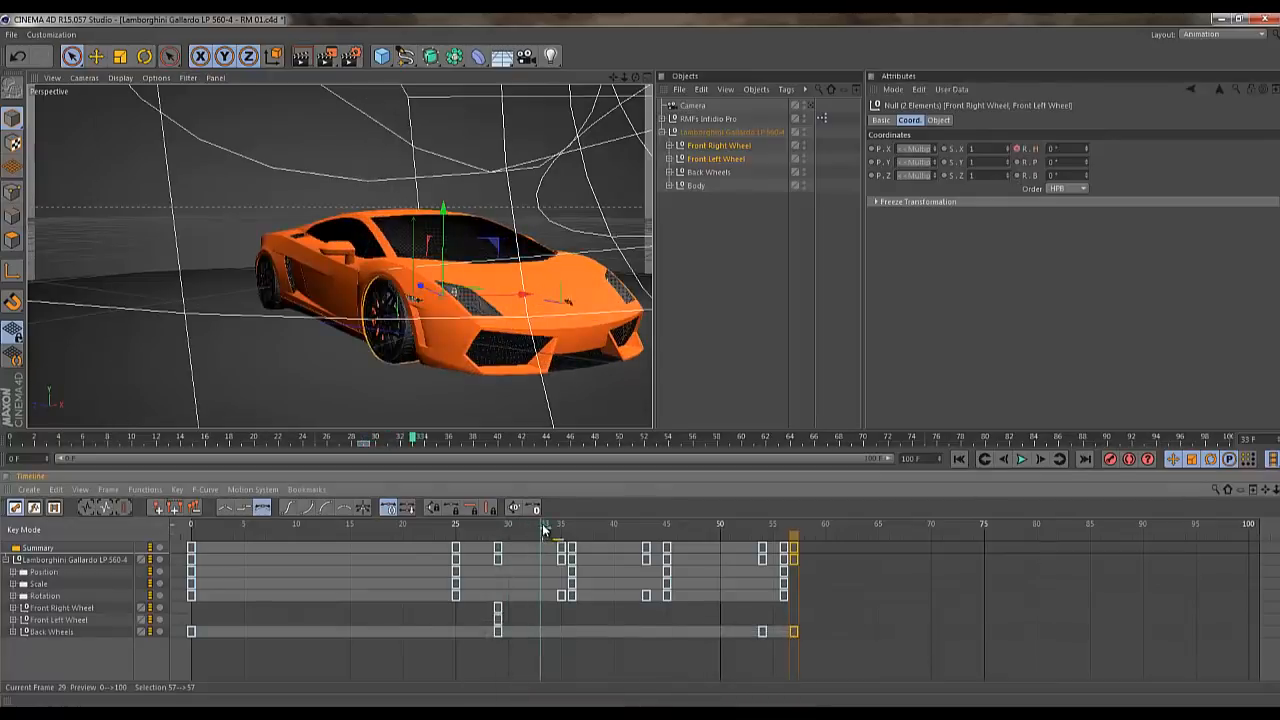
{"action": "left_click_drag", "start_coordinate": [1086, 145], "coordinate": [1087, 151]}
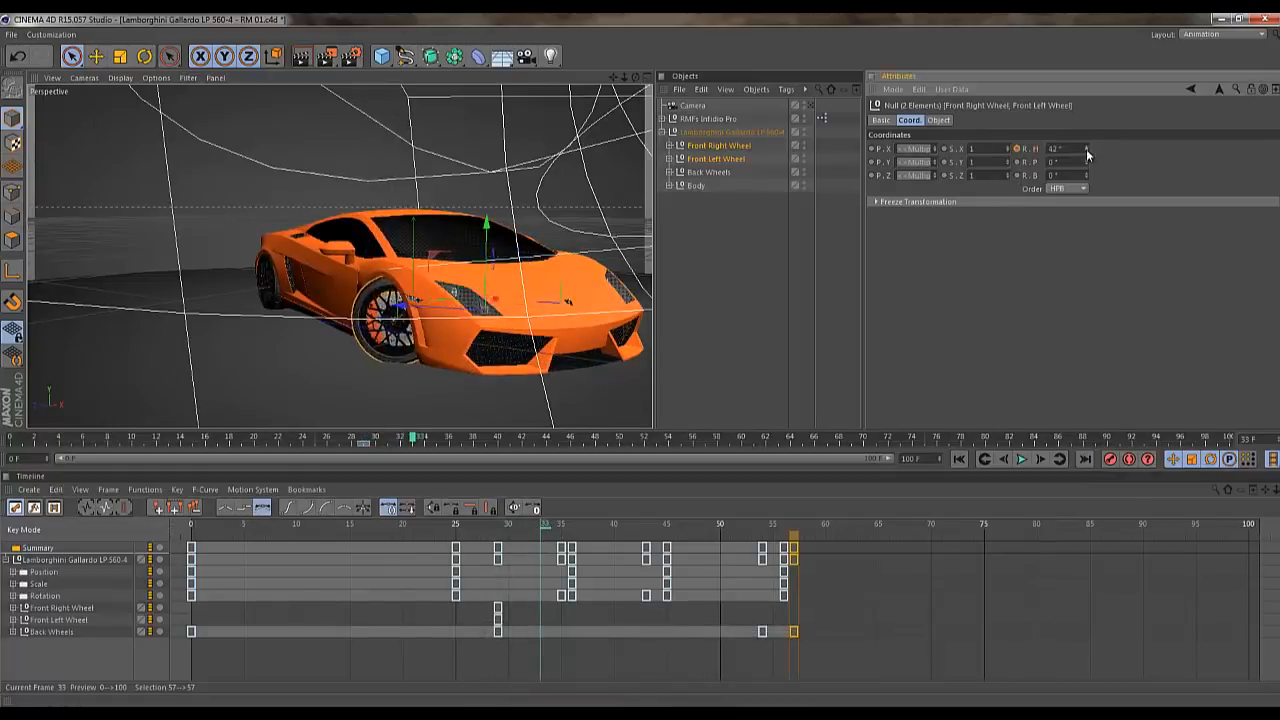
{"action": "left_click", "coordinate": [1017, 148]}
Check the turned front wheels up to frame 57, then keyframe their R.H at 42° on frame 44
{"action": "left_click_drag", "start_coordinate": [541, 527], "coordinate": [797, 505]}
{"action": "mouse_move", "coordinate": [707, 440]}
{"action": "left_mouse_down"}
{"action": "mouse_move", "coordinate": [580, 452]}
{"action": "mouse_move", "coordinate": [705, 448]}
{"action": "left_mouse_up"}
{"action": "left_click_drag", "start_coordinate": [625, 79], "coordinate": [643, 358]}
{"action": "left_click_drag", "start_coordinate": [630, 80], "coordinate": [643, 367]}
{"action": "left_click_drag", "start_coordinate": [637, 79], "coordinate": [640, 359]}
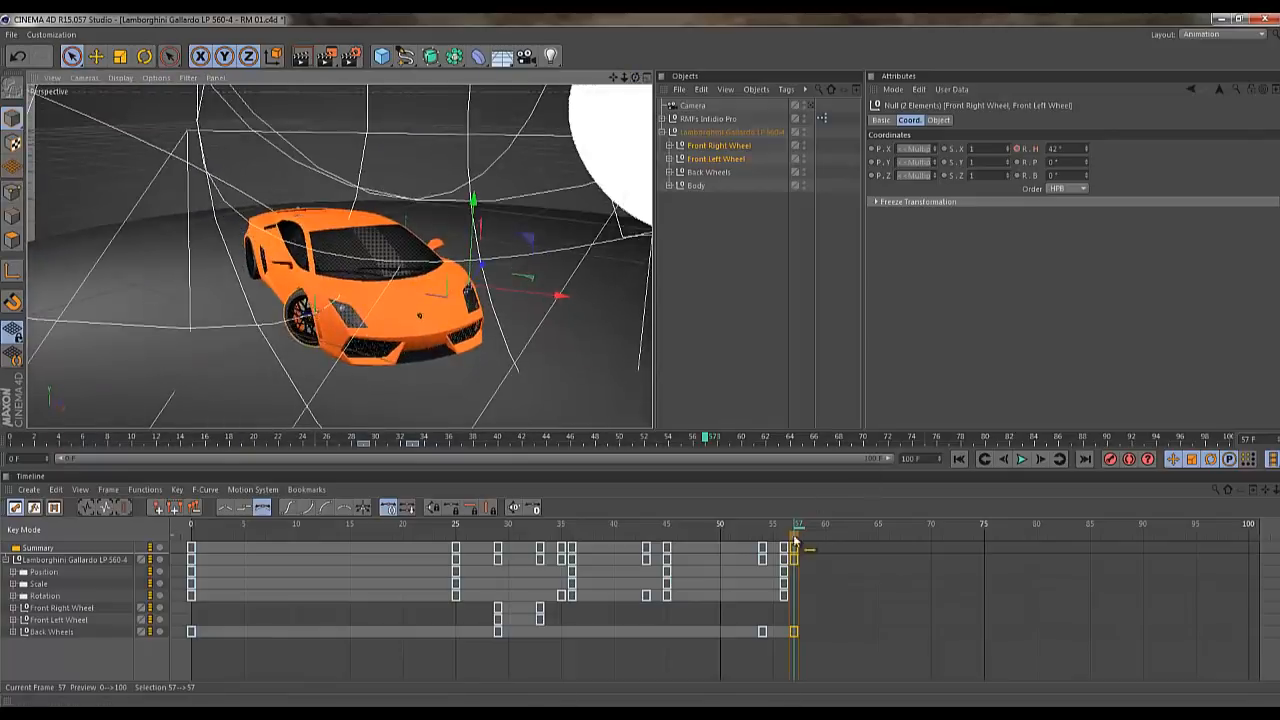
{"action": "left_click_drag", "start_coordinate": [797, 536], "coordinate": [658, 540]}
{"action": "left_click", "coordinate": [1017, 148]}
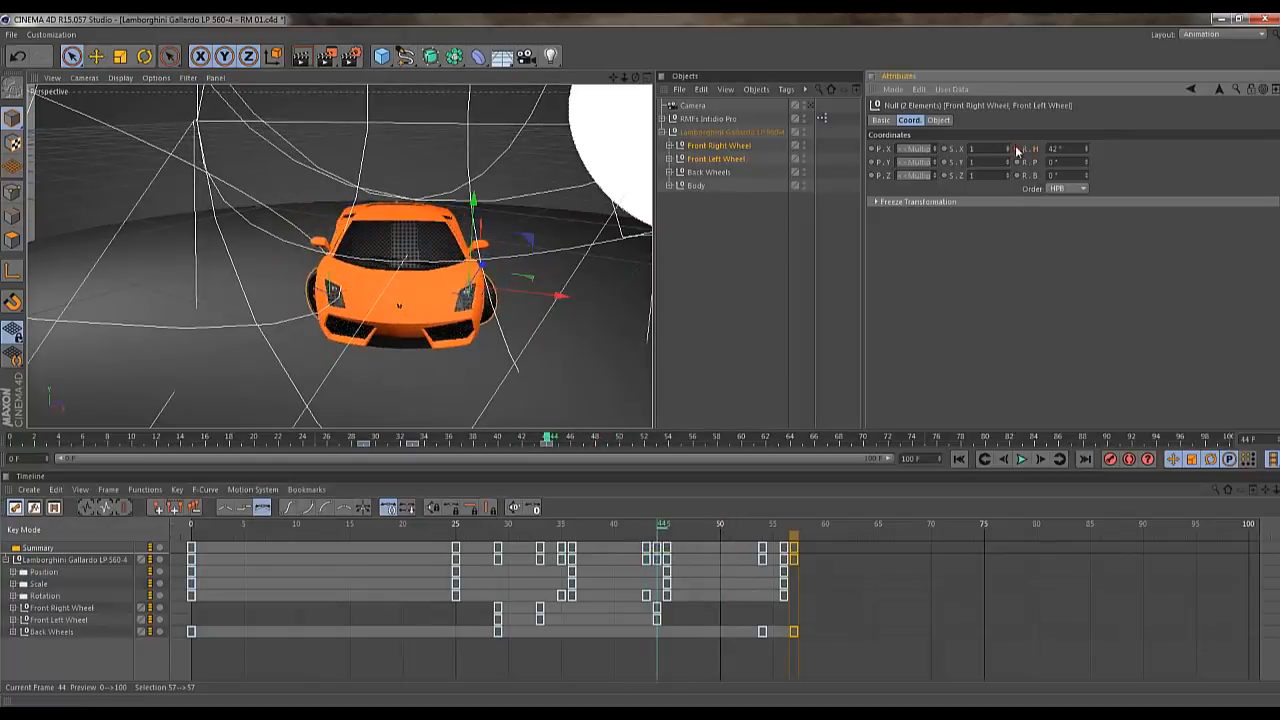
Set the heading (R.H) of both front wheel nulls to 30° on frame 57 and keyframe it
{"action": "left_click", "coordinate": [792, 526]}
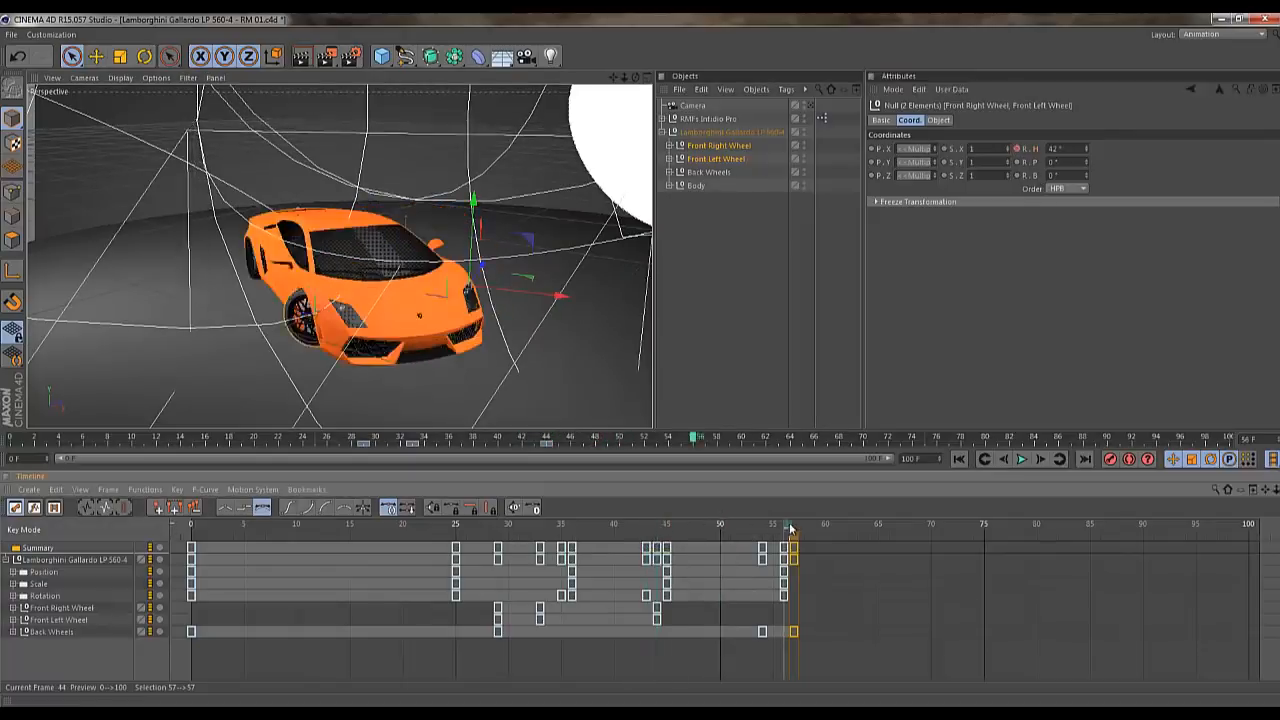
{"action": "left_click", "coordinate": [1073, 148]}
{"action": "type", "text": "30"}
{"action": "left_click", "coordinate": [1018, 148]}
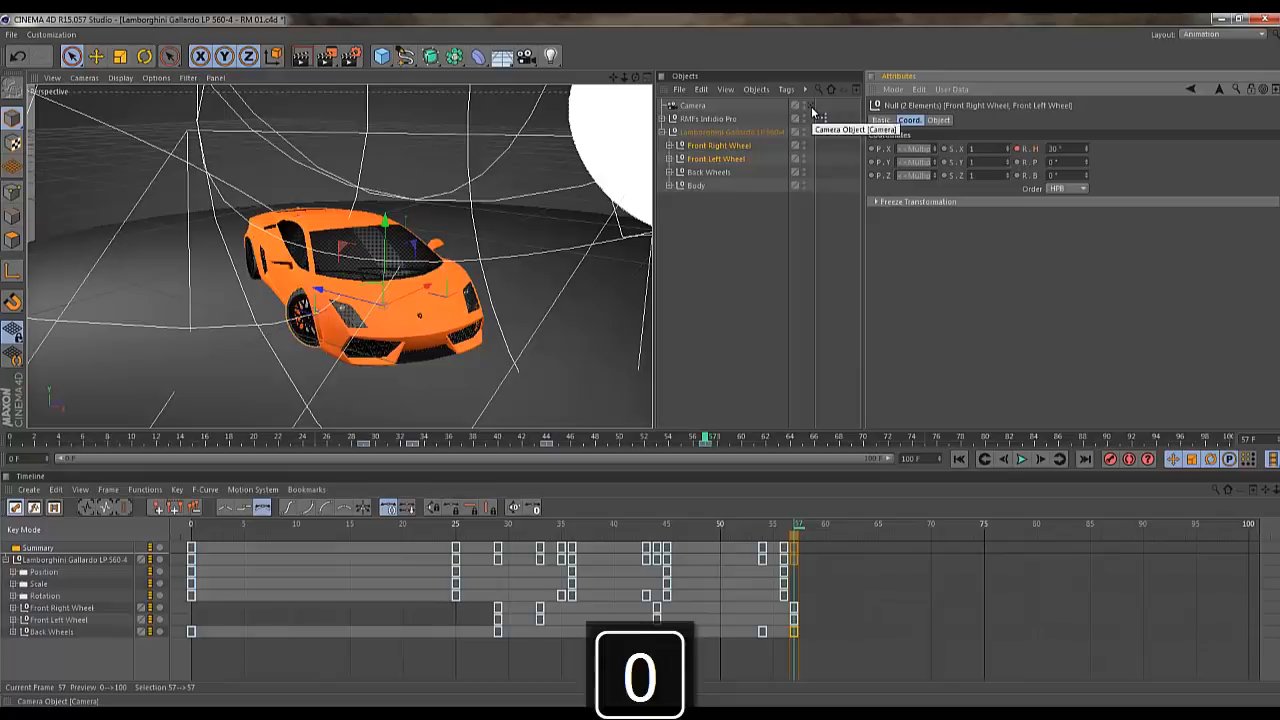
Look through the scene camera and play the animation from frame 0 to review the front wheel steering
{"action": "left_click", "coordinate": [812, 110]}
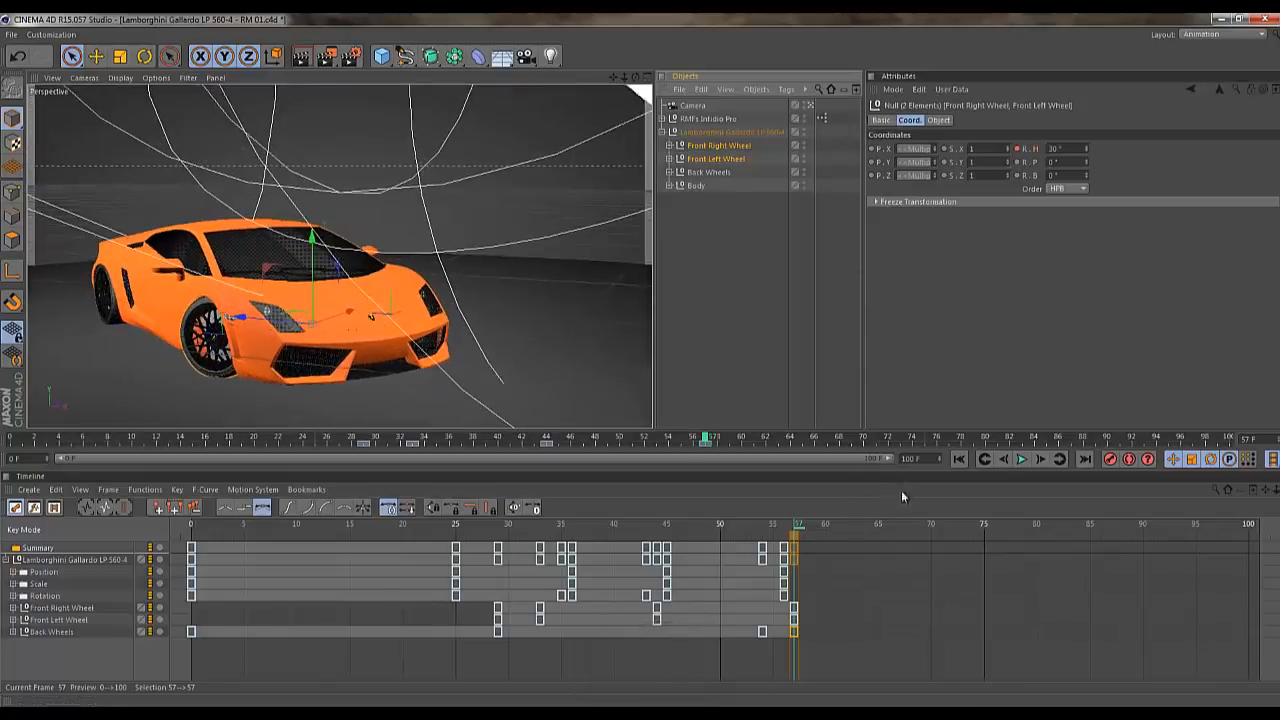
{"action": "left_click", "coordinate": [958, 459]}
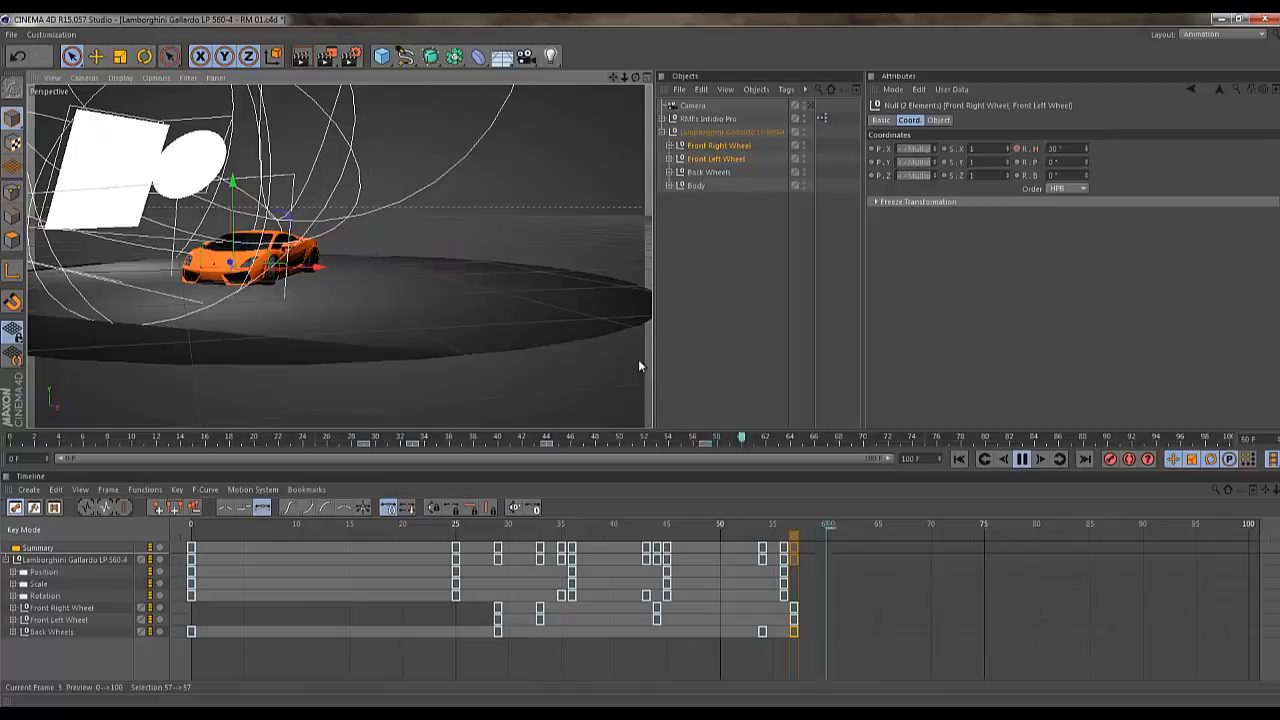
{"action": "left_click", "coordinate": [1021, 459]}
Select the front wheel keys between frames 29 and 57, apply spline interpolation, and clear the selection
{"action": "left_click_drag", "start_coordinate": [864, 649], "coordinate": [545, 645]}
{"action": "left_click_drag", "start_coordinate": [834, 618], "coordinate": [467, 620]}
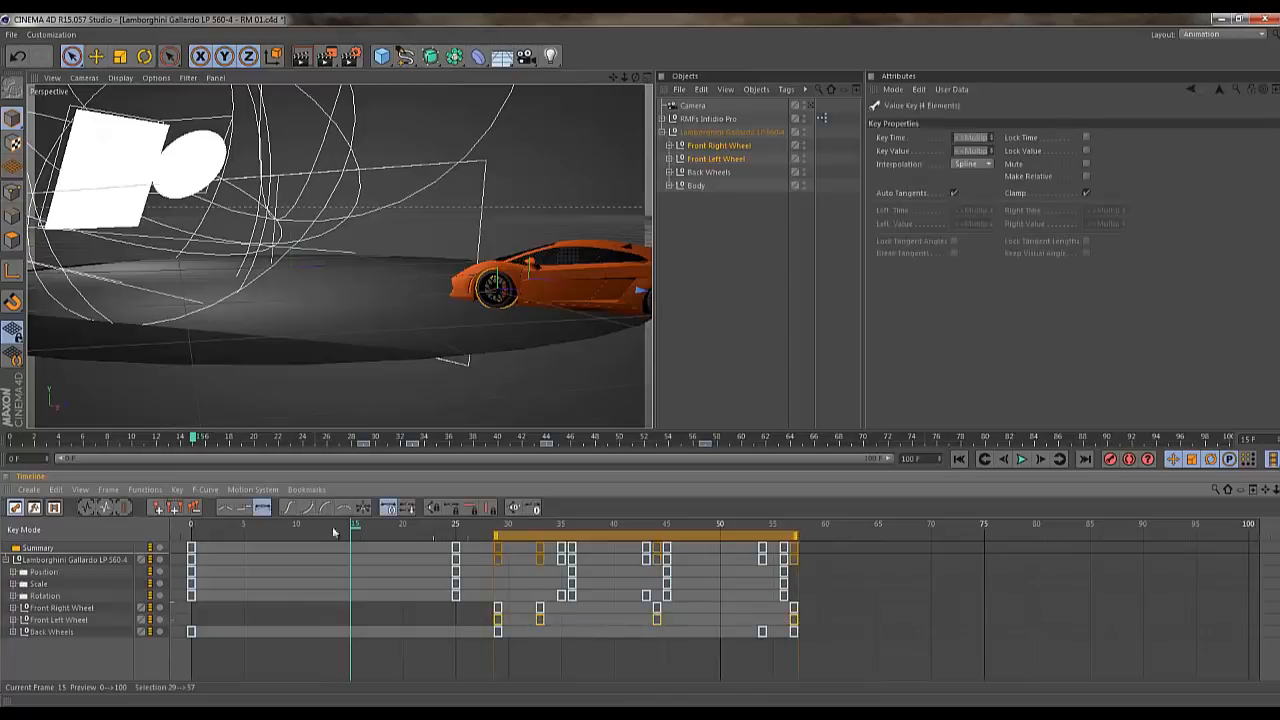
{"action": "left_click", "coordinate": [262, 508]}
{"action": "left_click", "coordinate": [831, 619]}
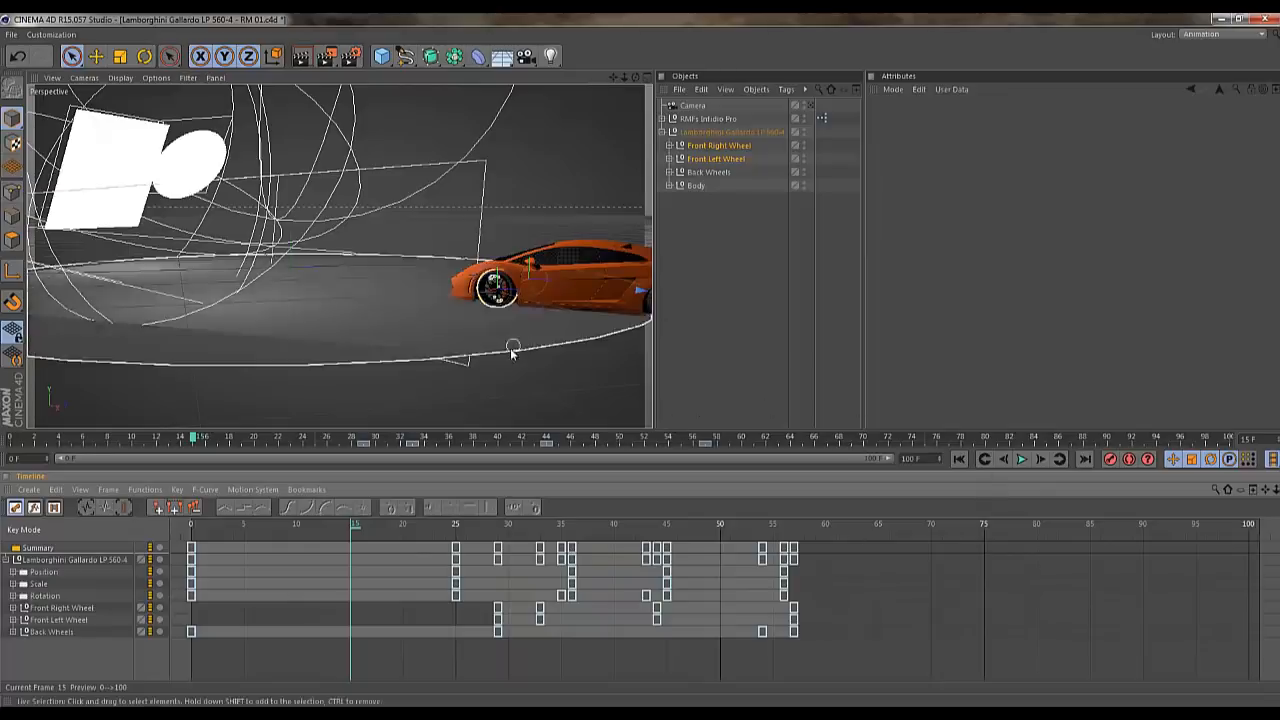
Zoom in on the front wheel and test the pitch rotation (R.P) of both front wheel nulls, then undo it
{"action": "left_click_drag", "start_coordinate": [635, 76], "coordinate": [644, 359]}
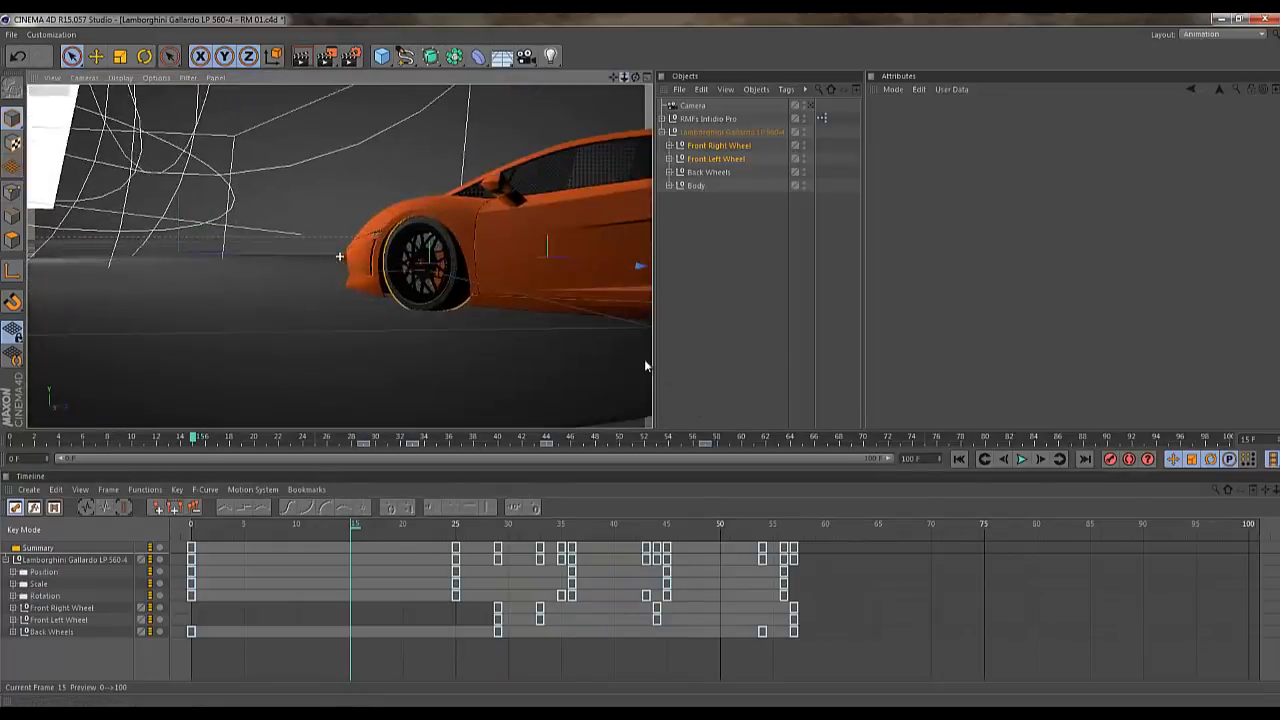
{"action": "left_click", "coordinate": [738, 160], "text": "shift"}
{"action": "left_click_drag", "start_coordinate": [1087, 165], "coordinate": [1087, 165]}
{"action": "key", "text": "ctrl+z"}
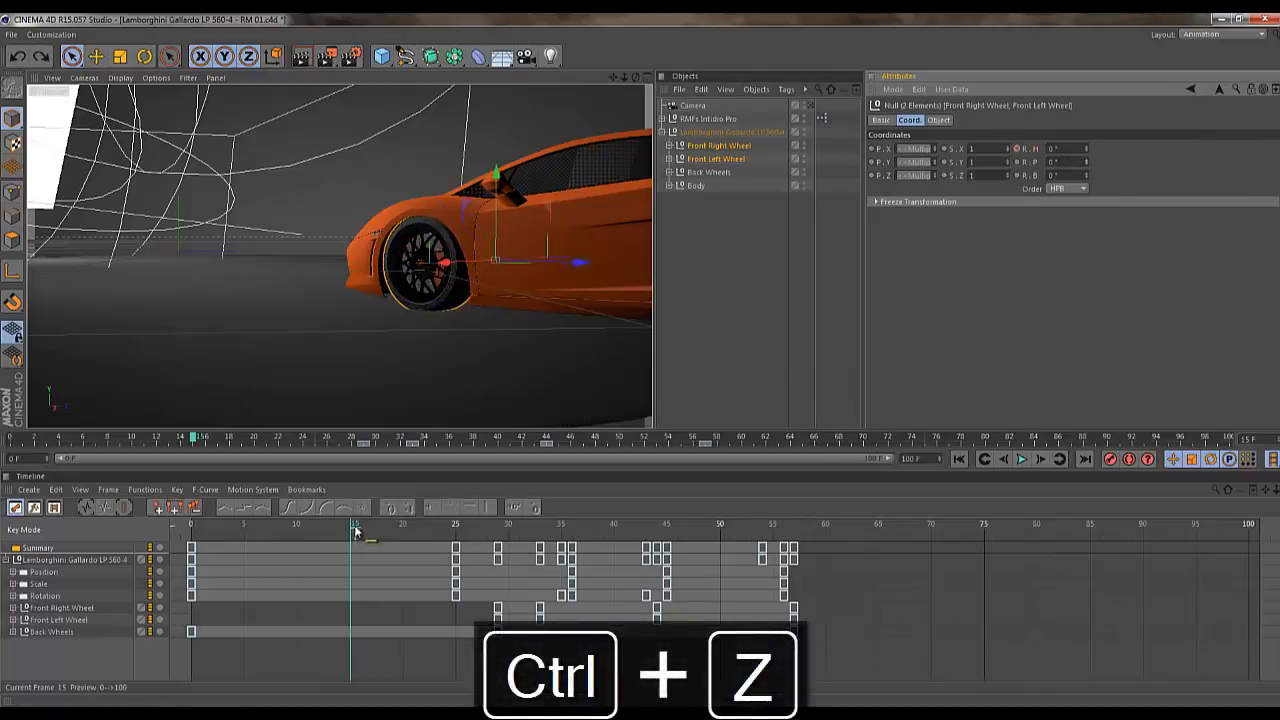
Record a position, scale and rotation keyframe for both front wheel nulls on frame 0
{"action": "left_click_drag", "start_coordinate": [356, 531], "coordinate": [135, 553]}
{"action": "left_click_drag", "start_coordinate": [624, 78], "coordinate": [617, 383]}
{"action": "key", "text": "ctrl+z"}
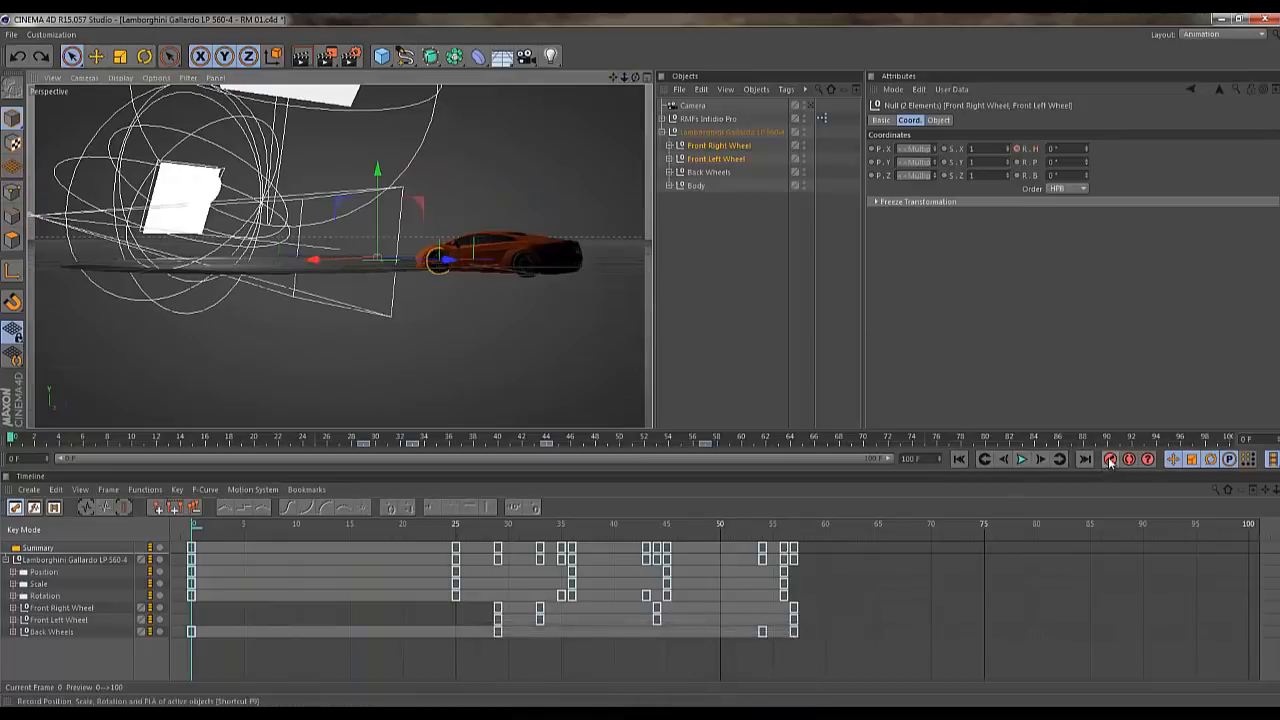
{"action": "left_click", "coordinate": [1110, 460]}
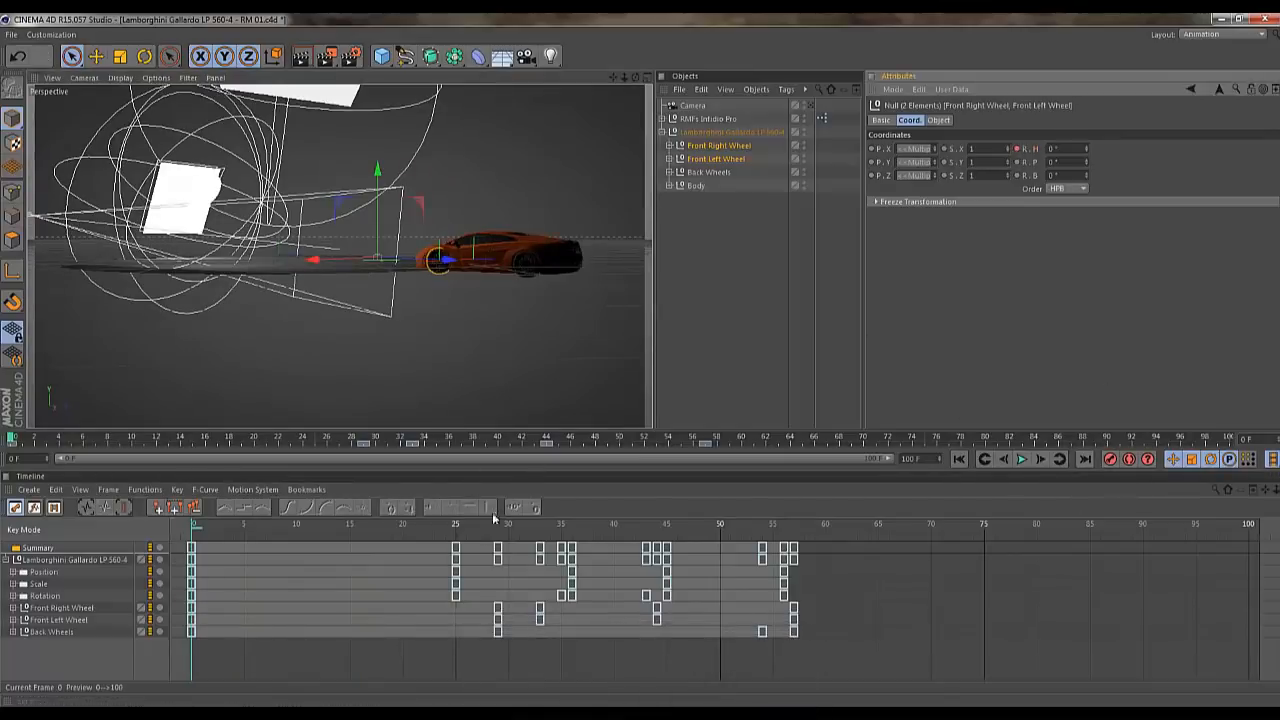
Keyframe the front wheel nulls' pitch rotation (R.P) at 0° on frame 0 and 606° on frame 31
{"action": "left_click_drag", "start_coordinate": [475, 522], "coordinate": [551, 550]}
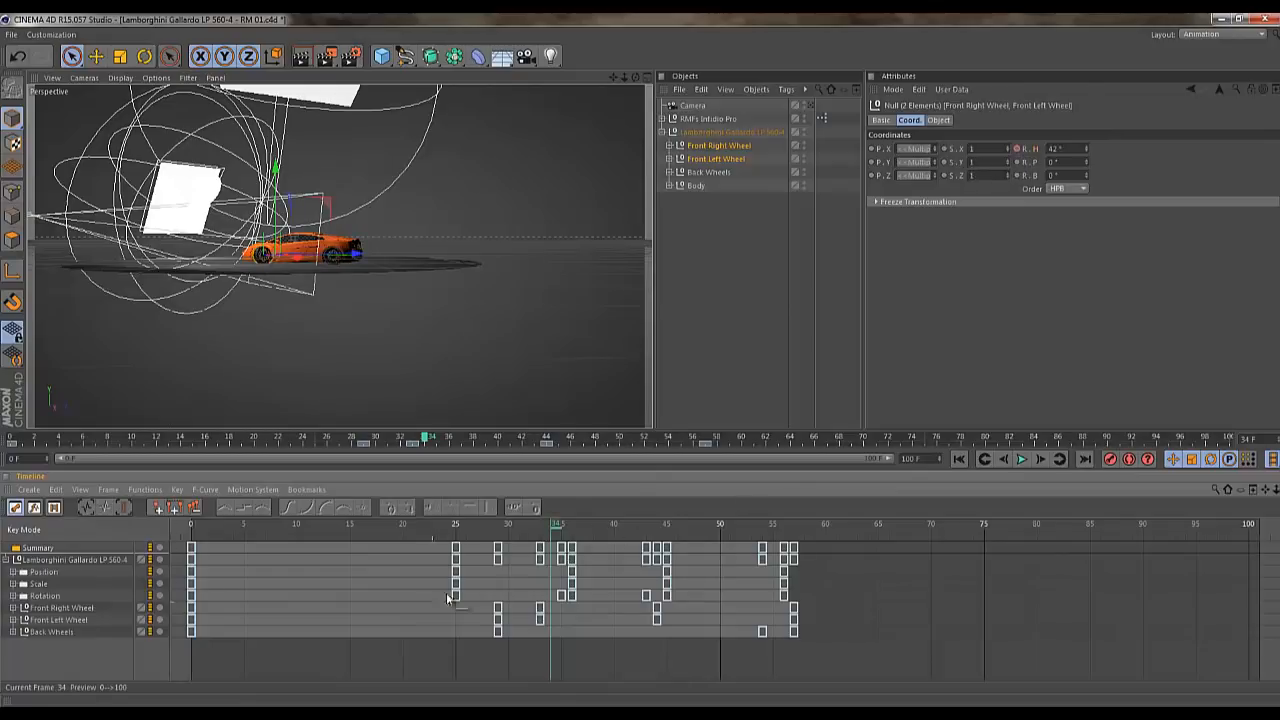
{"action": "left_click_drag", "start_coordinate": [561, 530], "coordinate": [143, 524]}
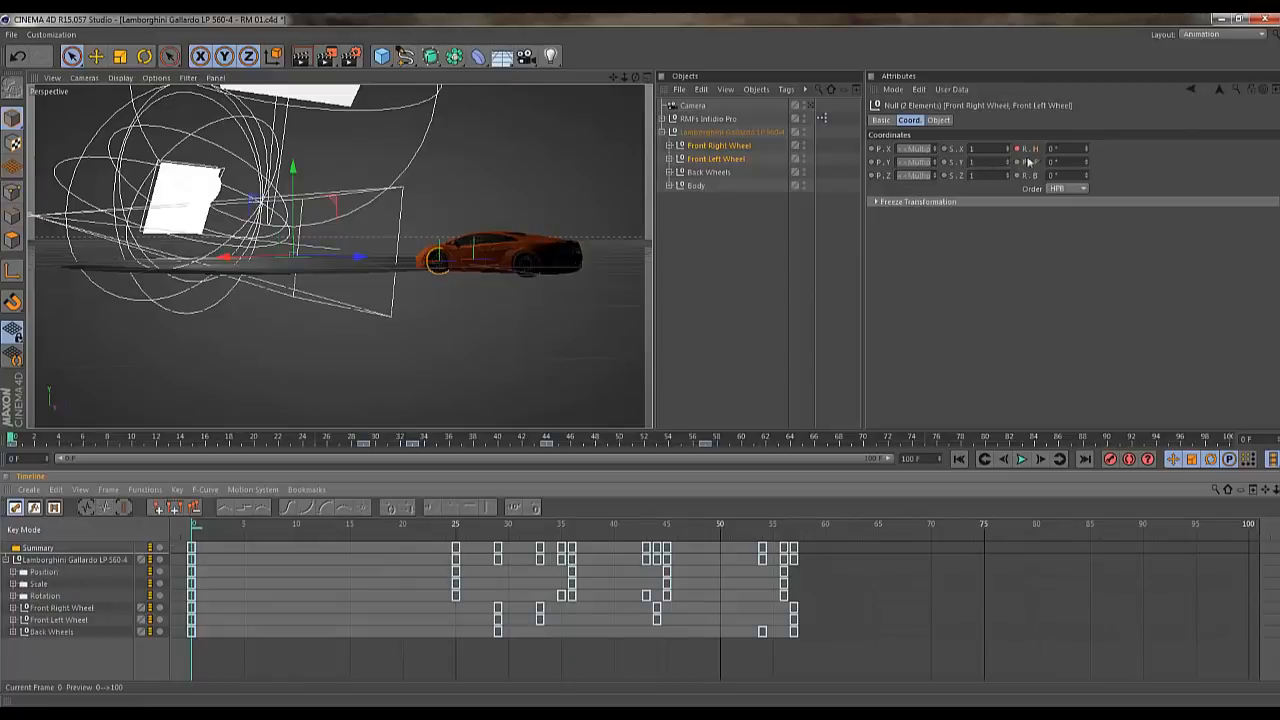
{"action": "left_click_drag", "start_coordinate": [485, 526], "coordinate": [519, 525]}
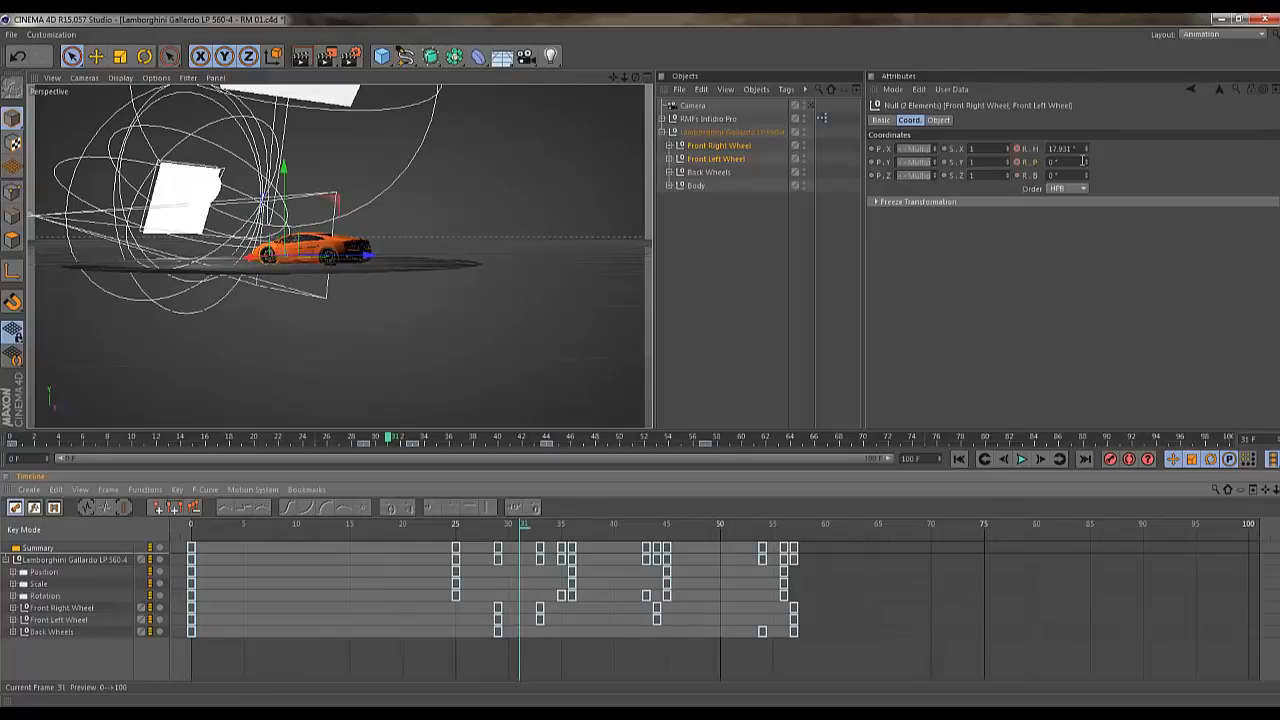
{"action": "double_click", "coordinate": [1082, 161]}
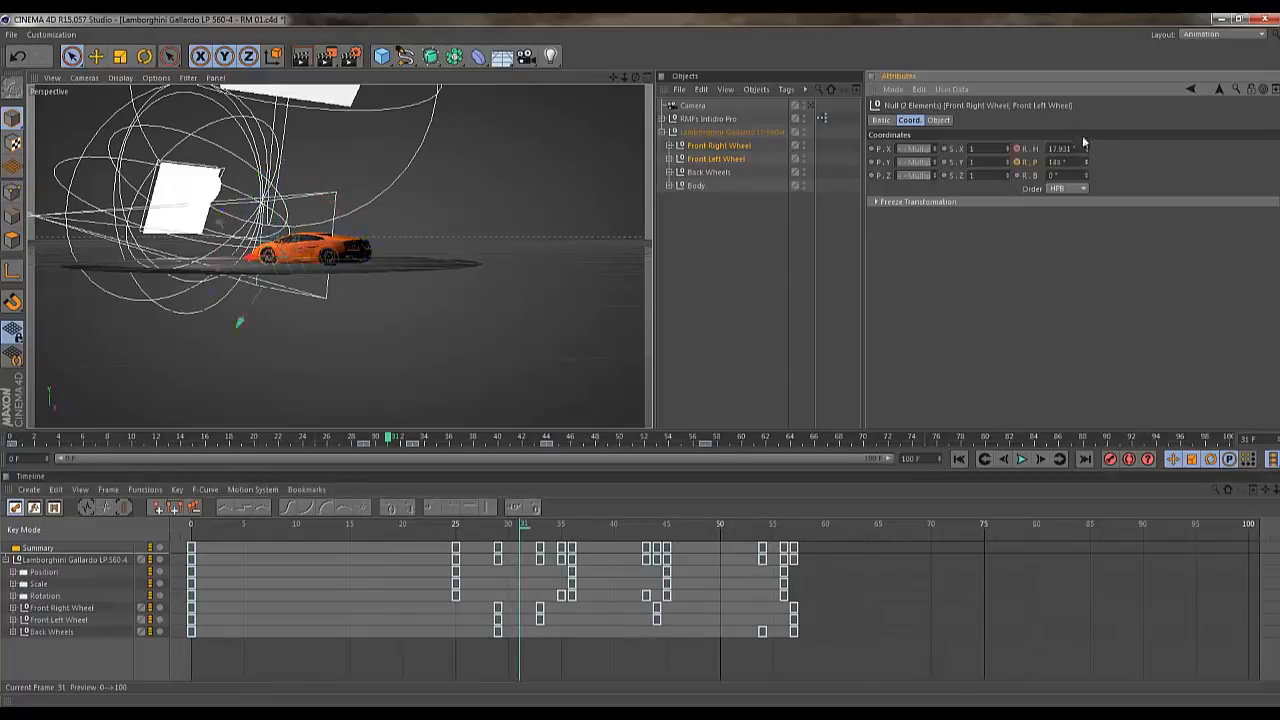
{"action": "left_click_drag", "start_coordinate": [1086, 159], "coordinate": [1070, 161]}
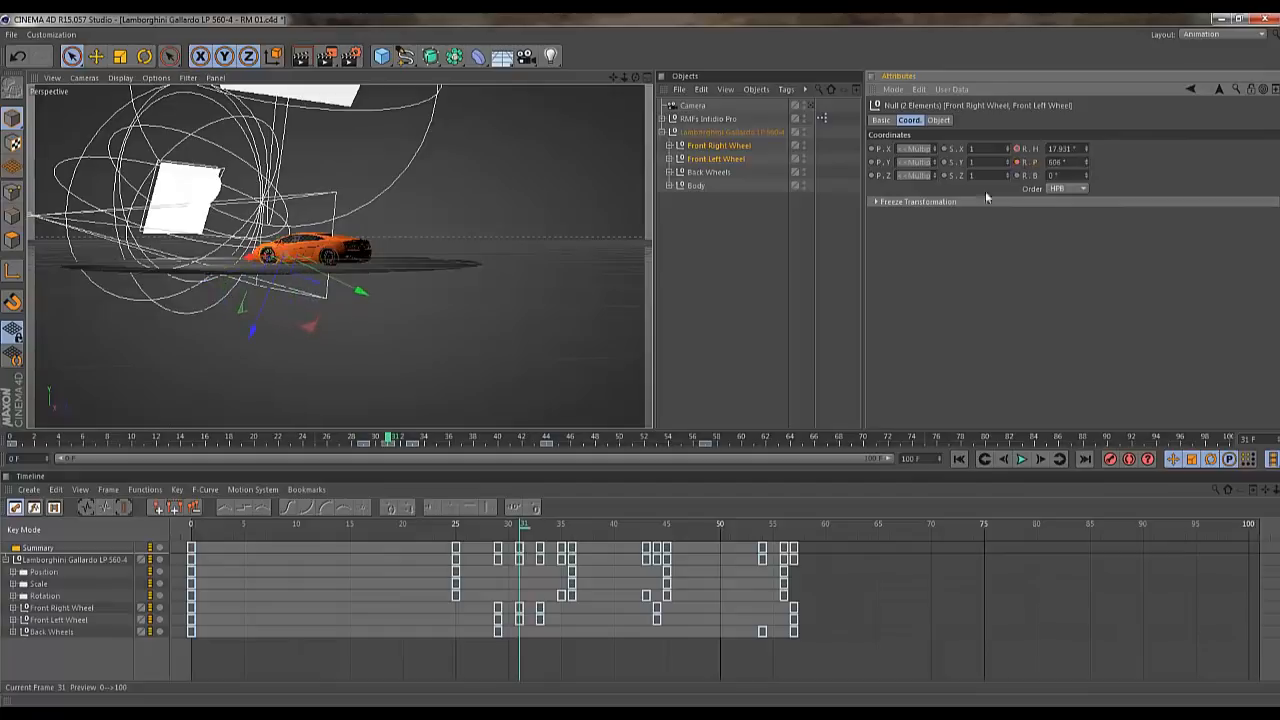
Keyframe the front wheels' pitch rotation (R.P) at 636° on frame 48 and 643° on frame 57
{"action": "left_click_drag", "start_coordinate": [521, 527], "coordinate": [703, 525]}
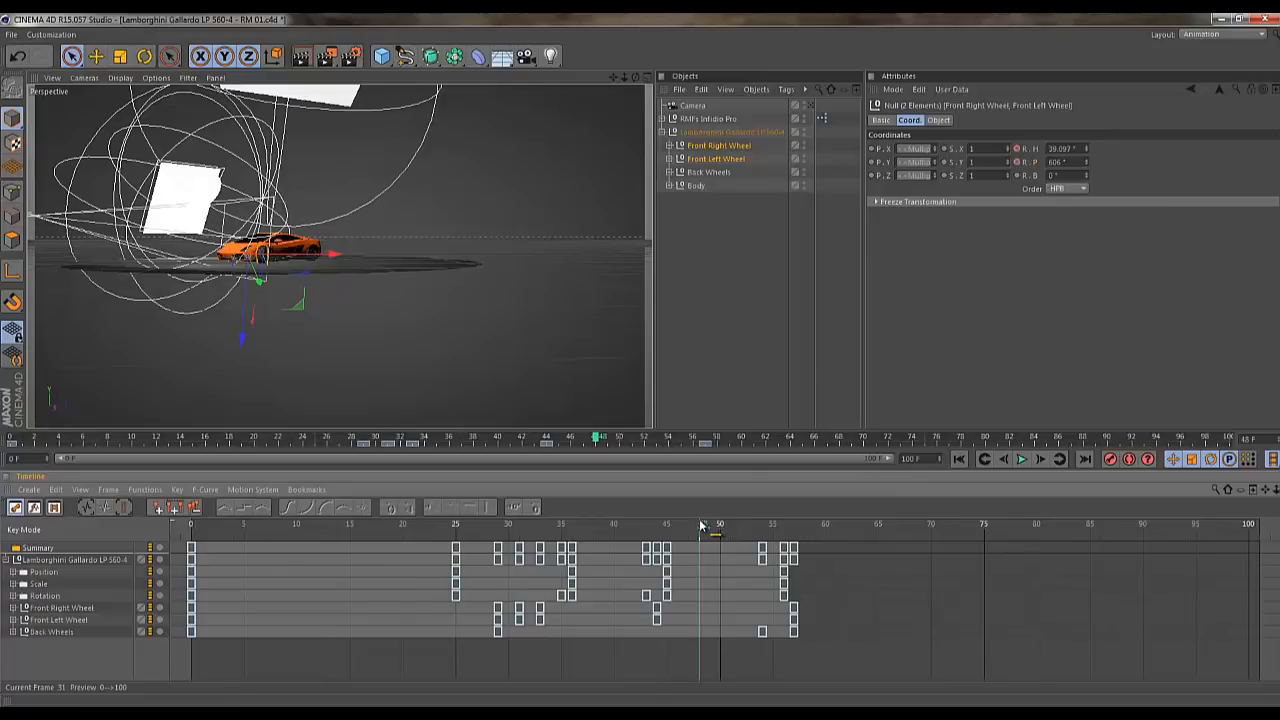
{"action": "left_click", "coordinate": [1086, 162]}
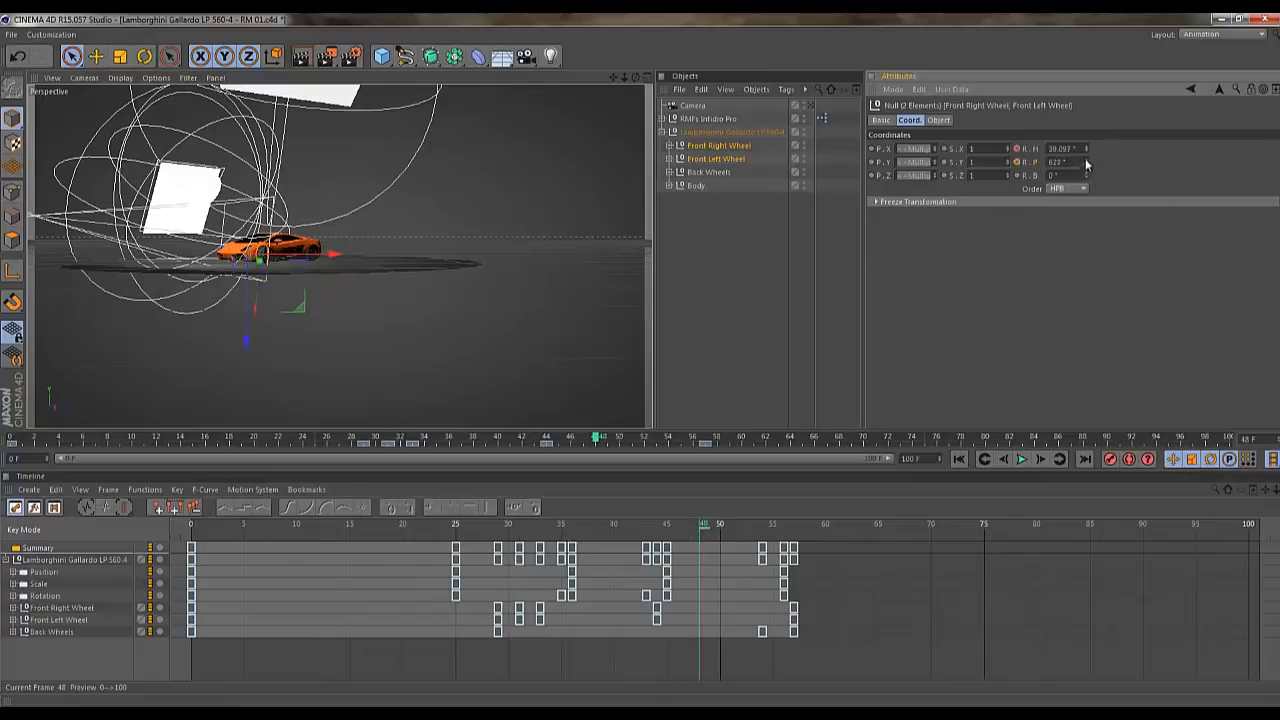
{"action": "left_click_drag", "start_coordinate": [749, 524], "coordinate": [797, 524]}
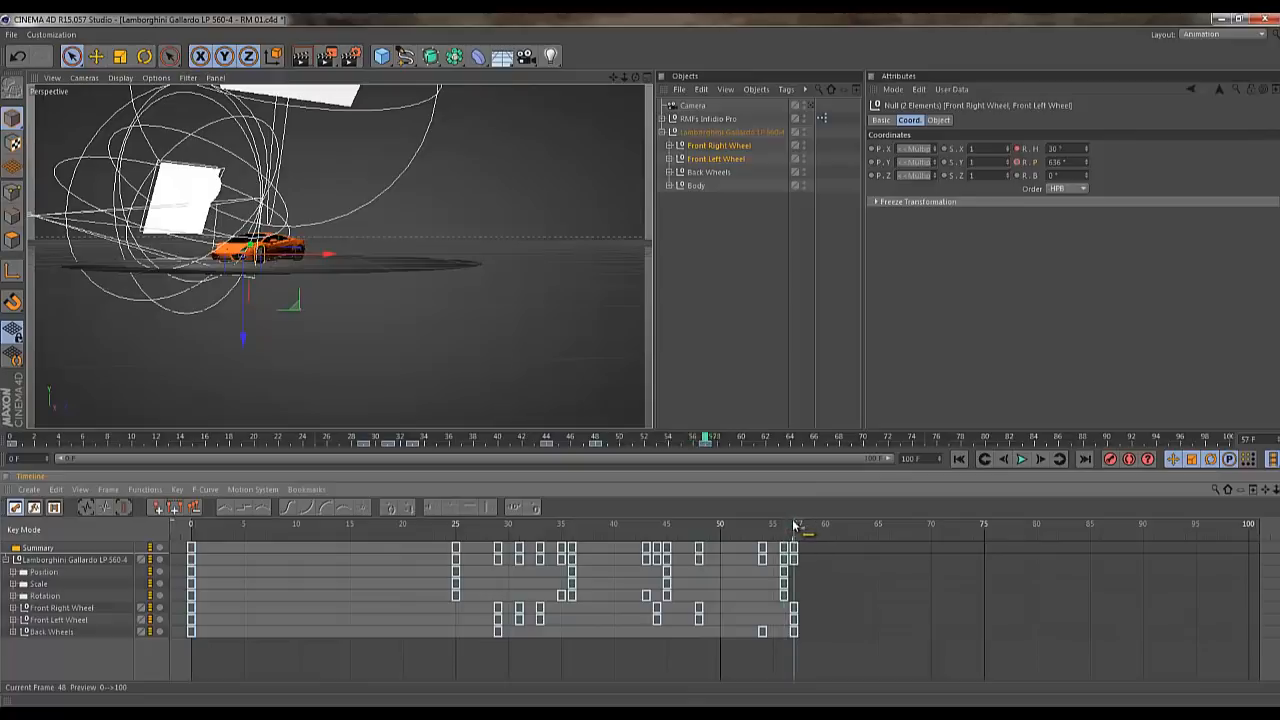
{"action": "left_click", "coordinate": [1085, 160]}
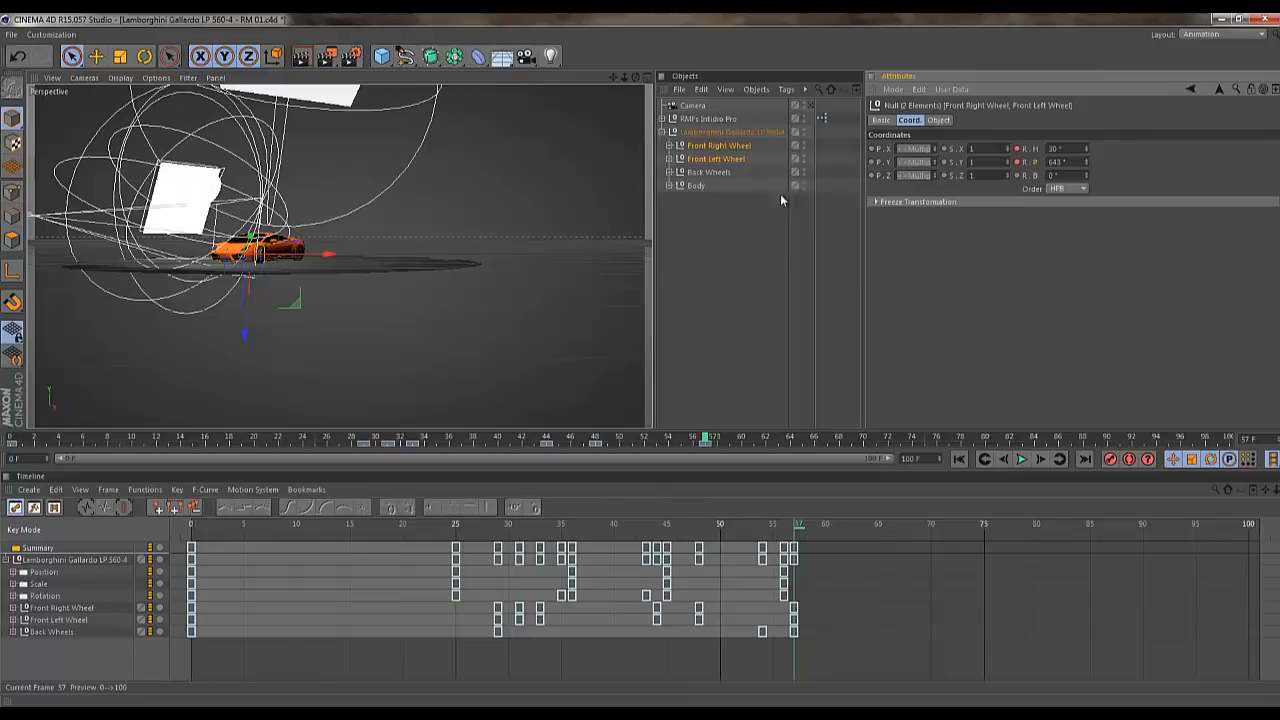
Look through the scene camera and play the animation from frame 0 to review the front wheels' spin
{"action": "left_click", "coordinate": [811, 103]}
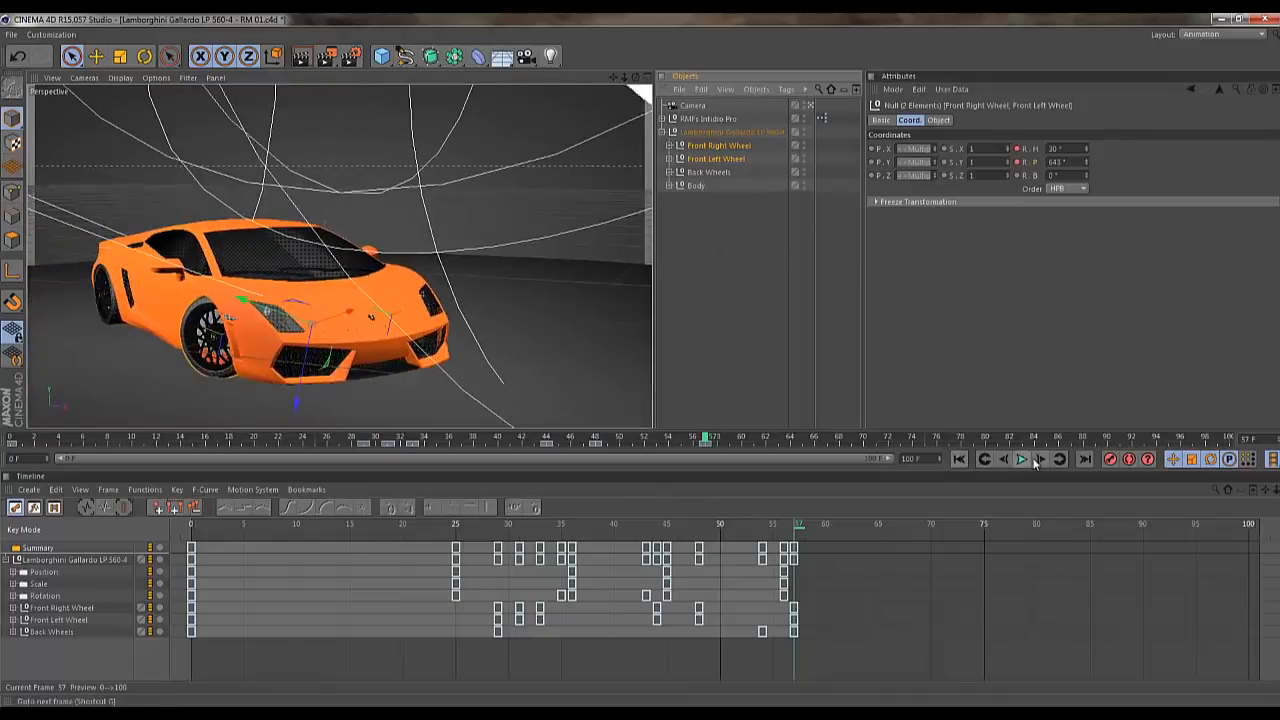
{"action": "left_click", "coordinate": [1024, 461]}
{"action": "left_click", "coordinate": [958, 459]}
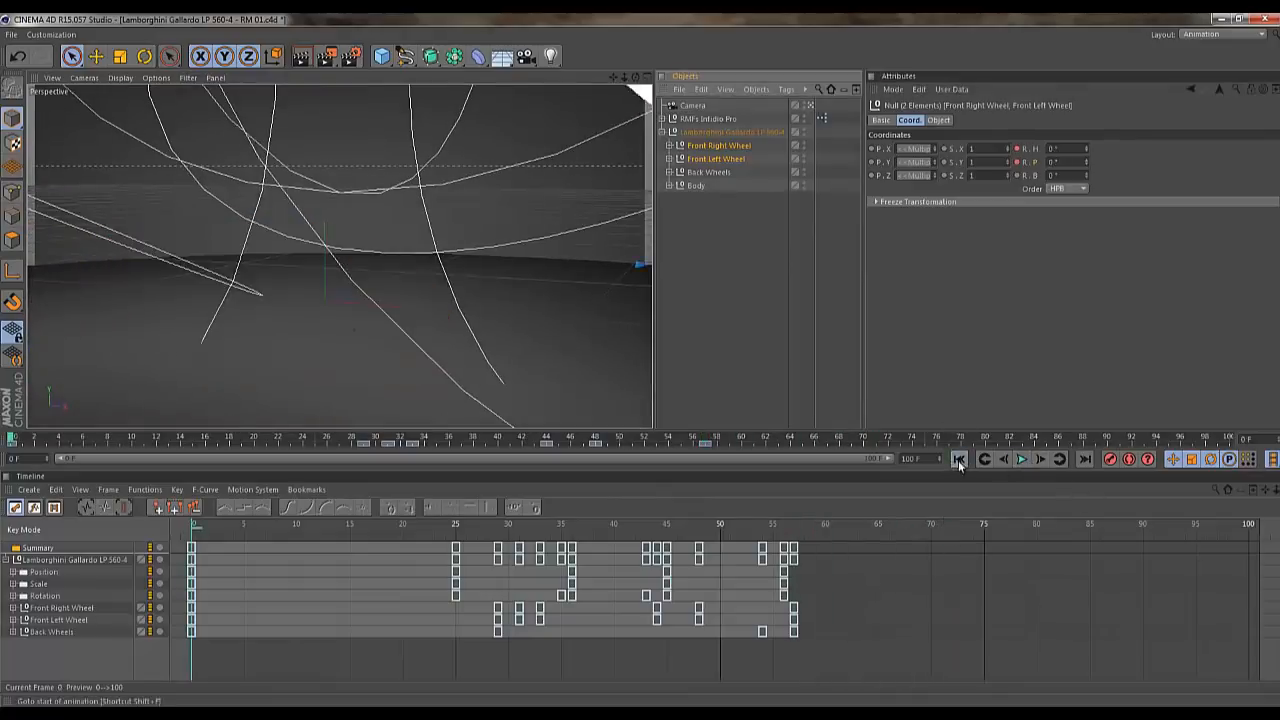
{"action": "left_click", "coordinate": [1024, 460]}
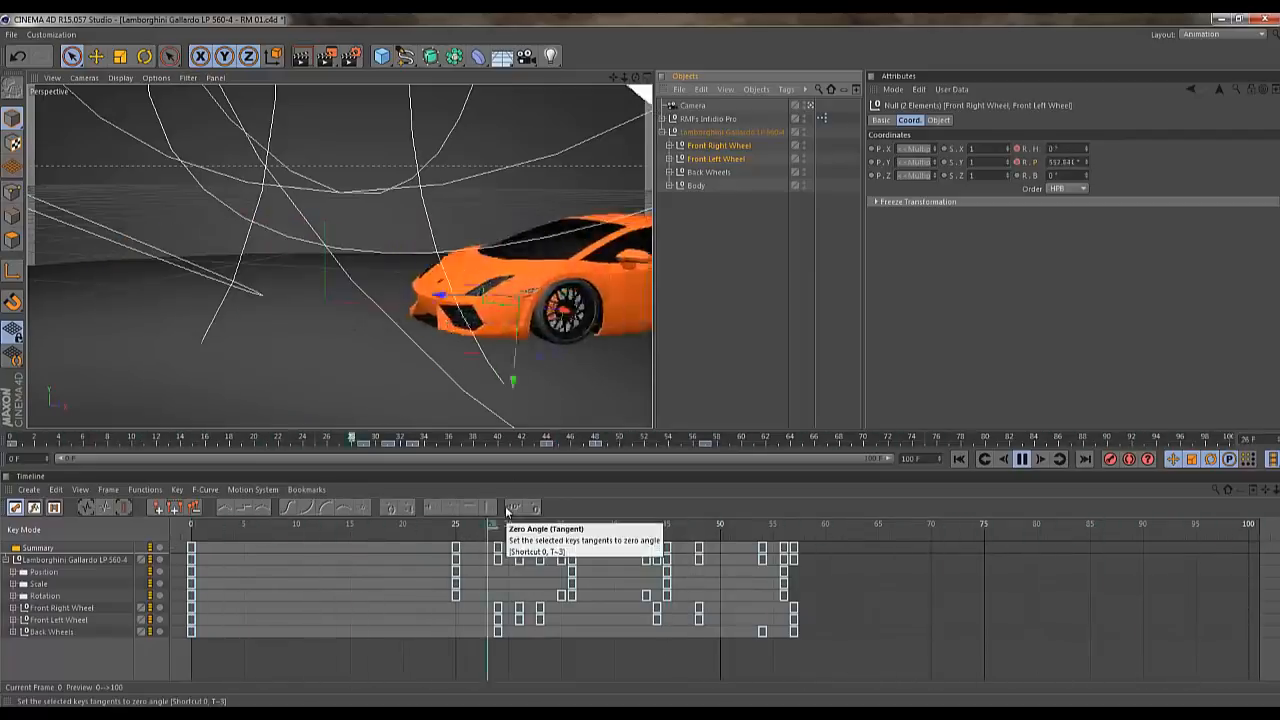
Move the front wheel keys from frame 33 to frame 37 and replay the animation from frame 0
{"action": "left_click", "coordinate": [525, 671]}
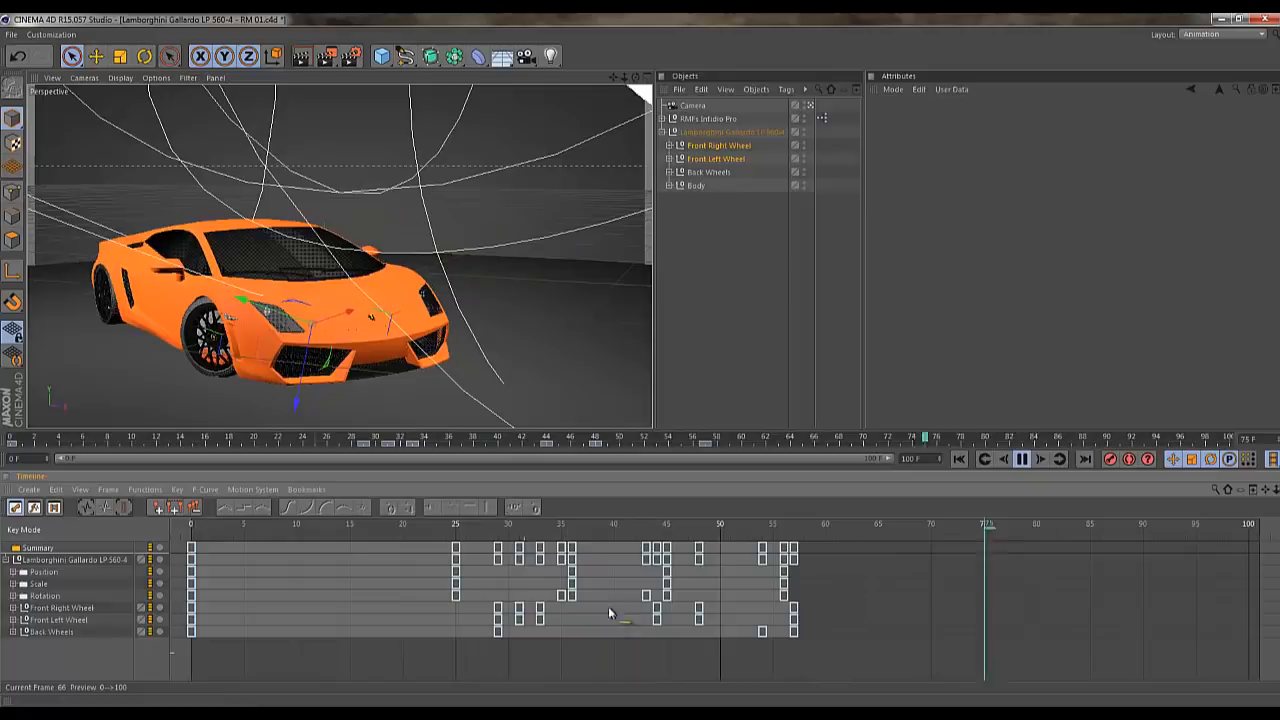
{"action": "key", "text": "shift+f"}
{"action": "left_click_drag", "start_coordinate": [474, 525], "coordinate": [520, 523]}
{"action": "left_click_drag", "start_coordinate": [518, 605], "coordinate": [584, 537]}
{"action": "left_click", "coordinate": [961, 460]}
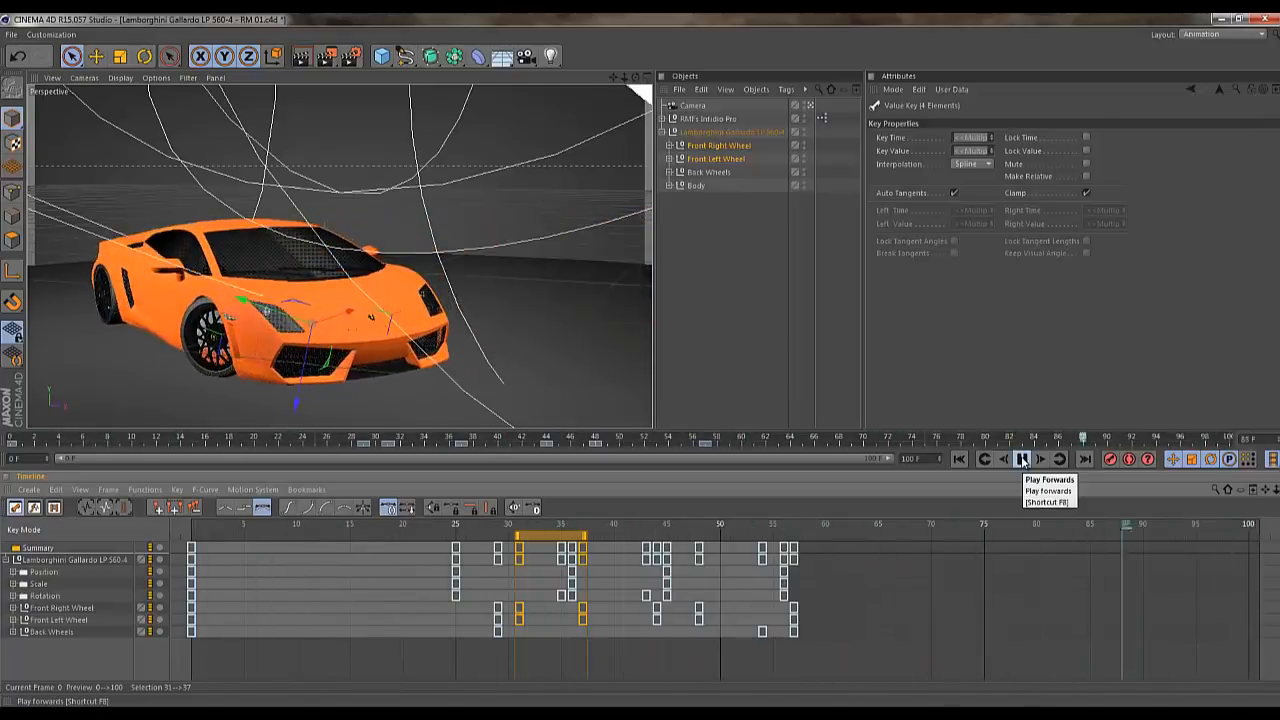
{"action": "left_click", "coordinate": [1021, 459]}
Leave the scene camera's view at frame 13 and select the car's Body null
{"action": "left_click_drag", "start_coordinate": [661, 531], "coordinate": [334, 526]}
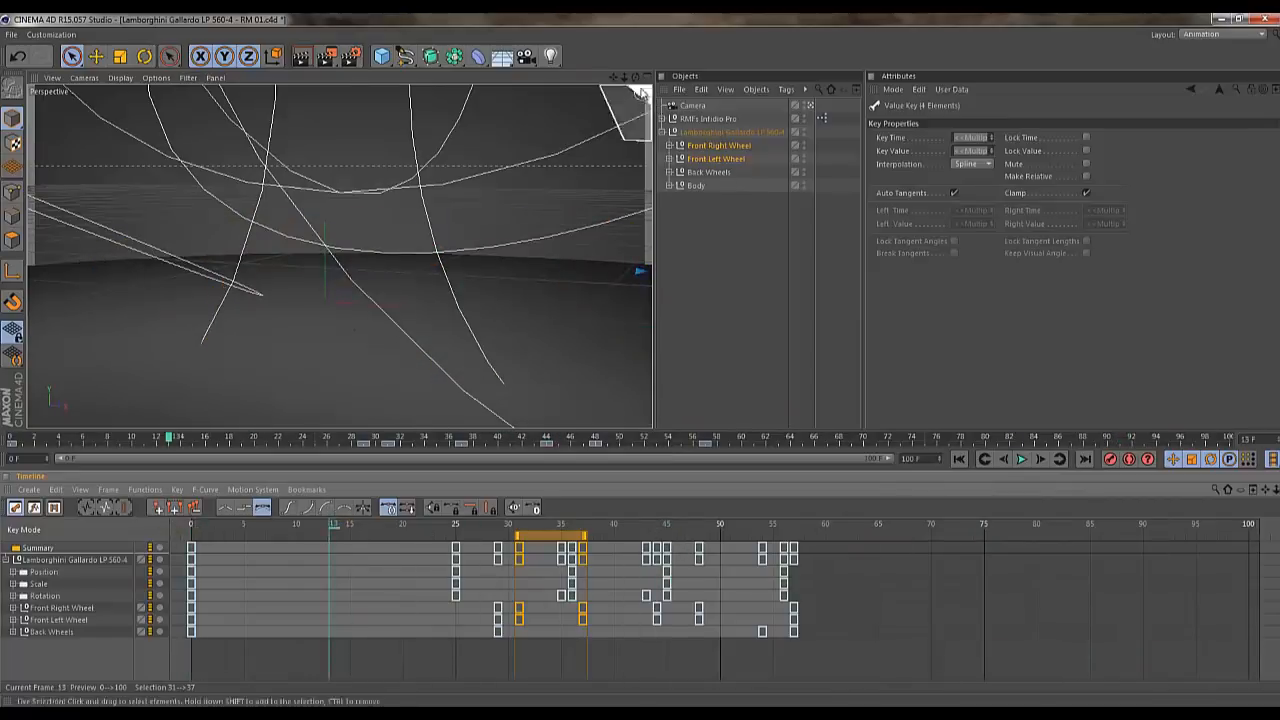
{"action": "left_click", "coordinate": [811, 105]}
{"action": "left_click_drag", "start_coordinate": [636, 77], "coordinate": [638, 354]}
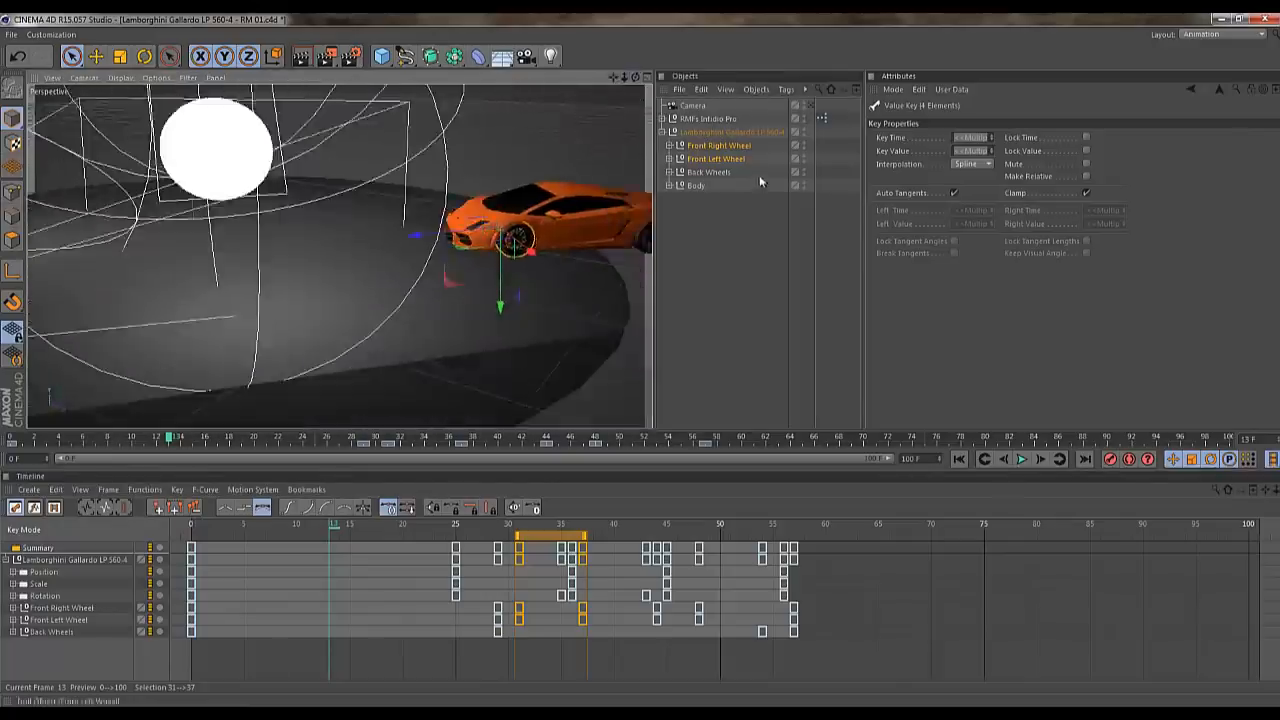
{"action": "left_click", "coordinate": [697, 187]}
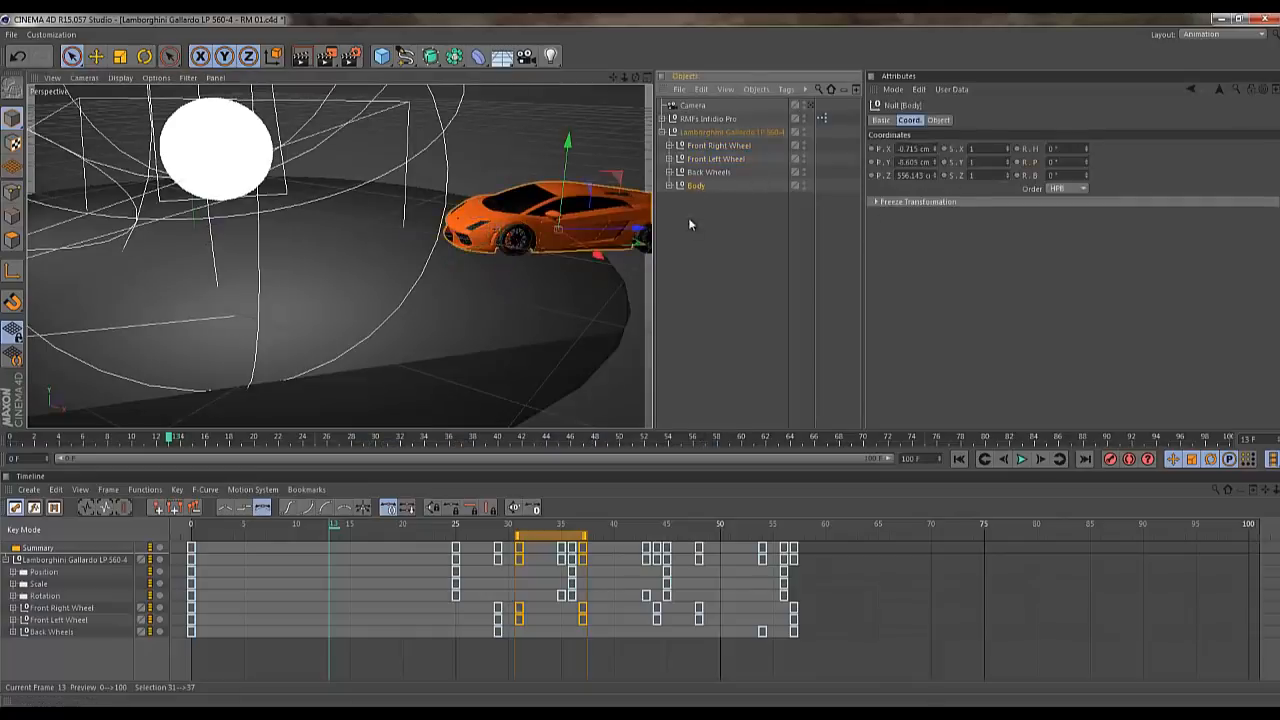
Test rotating the Body null on its pitch and bank axes, then undo the test rotations
{"action": "mouse_move", "coordinate": [1087, 157]}
{"action": "left_mouse_down"}
{"action": "mouse_move", "coordinate": [1088, 175]}
{"action": "mouse_move", "coordinate": [1085, 143]}
{"action": "mouse_move", "coordinate": [1088, 175]}
{"action": "left_mouse_up"}
{"action": "key", "text": "ctrl+z"}
{"action": "key", "text": "ctrl+z"}
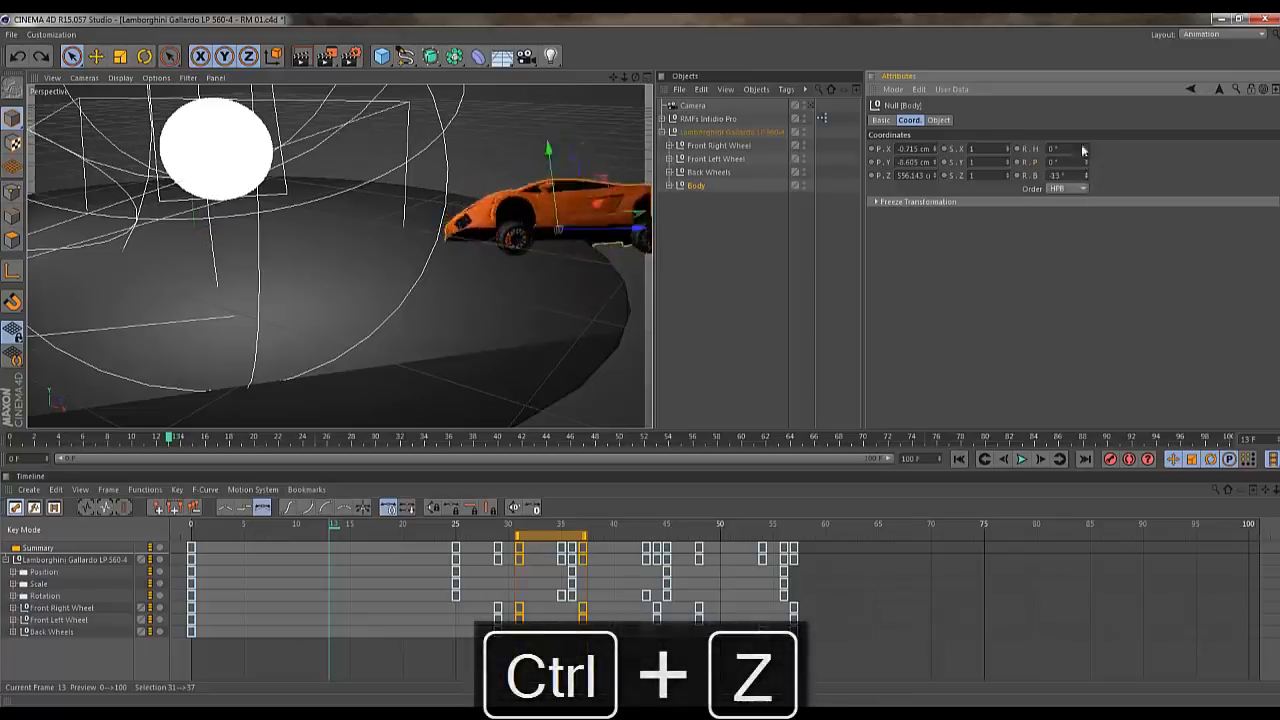
{"action": "key", "text": "ctrl+z"}
{"action": "key", "text": "ctrl+z"}
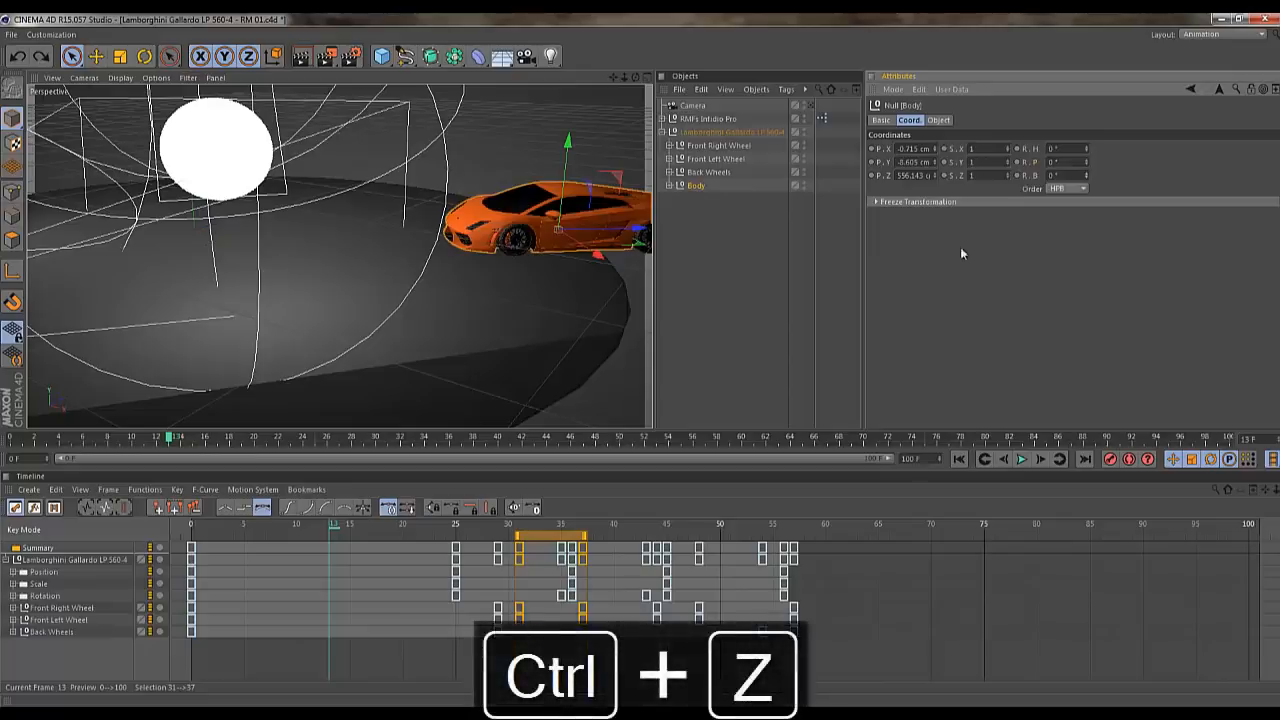
Keyframe the Body null's bank rotation (R.B) at 0° on frame 29 and 3° on frames 40 and 48
{"action": "mouse_move", "coordinate": [333, 531]}
{"action": "left_mouse_down"}
{"action": "mouse_move", "coordinate": [234, 526]}
{"action": "mouse_move", "coordinate": [530, 524]}
{"action": "mouse_move", "coordinate": [445, 524]}
{"action": "mouse_move", "coordinate": [500, 524]}
{"action": "left_mouse_up"}
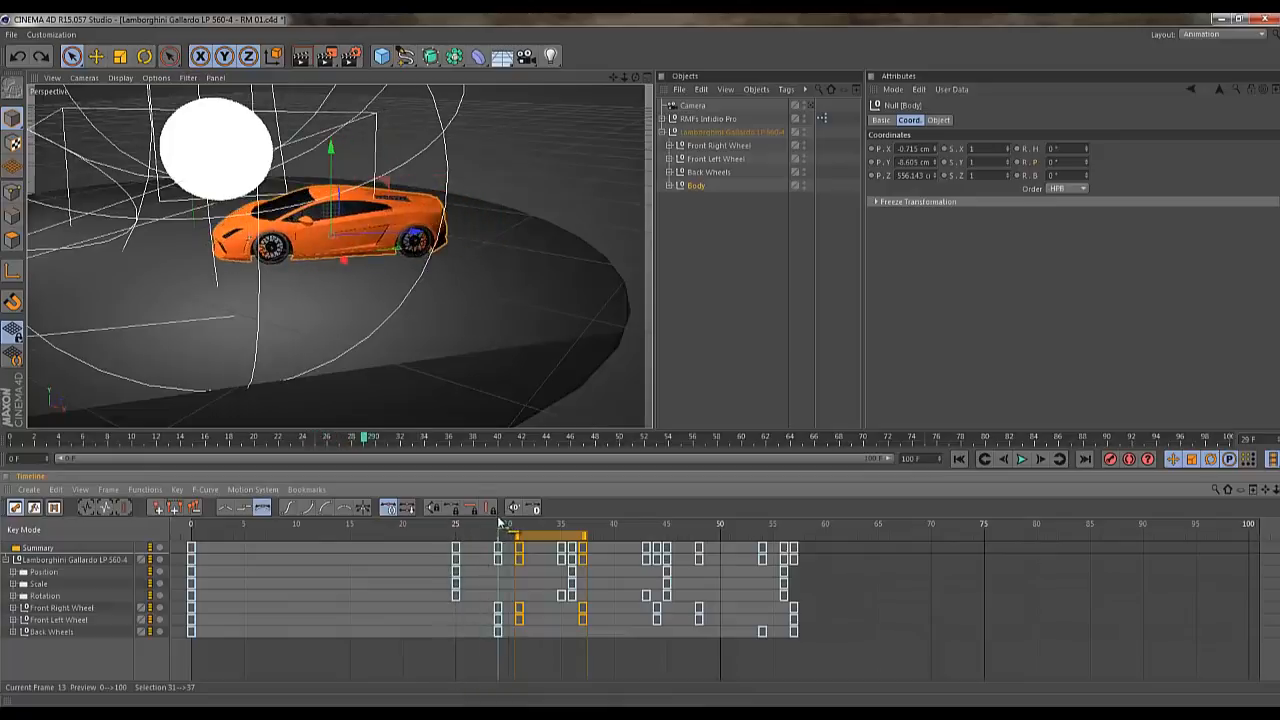
{"action": "left_click", "coordinate": [1017, 176], "text": "ctrl"}
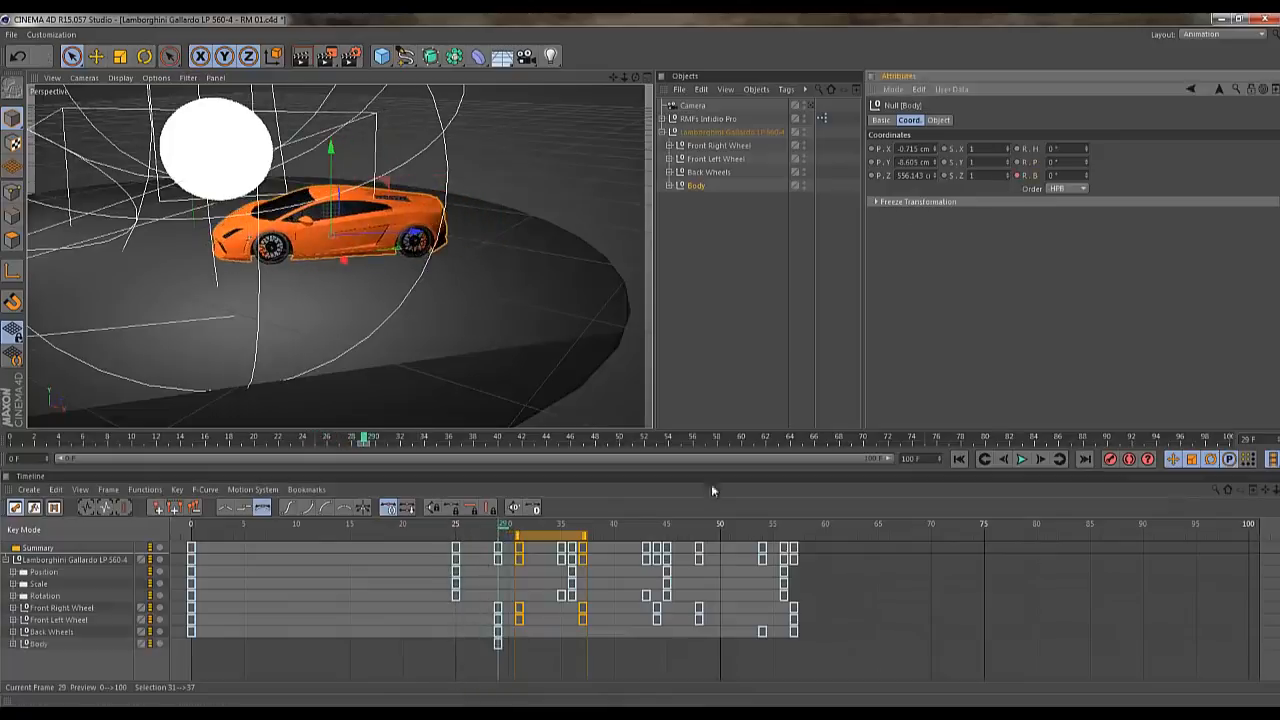
{"action": "left_click_drag", "start_coordinate": [507, 524], "coordinate": [620, 523]}
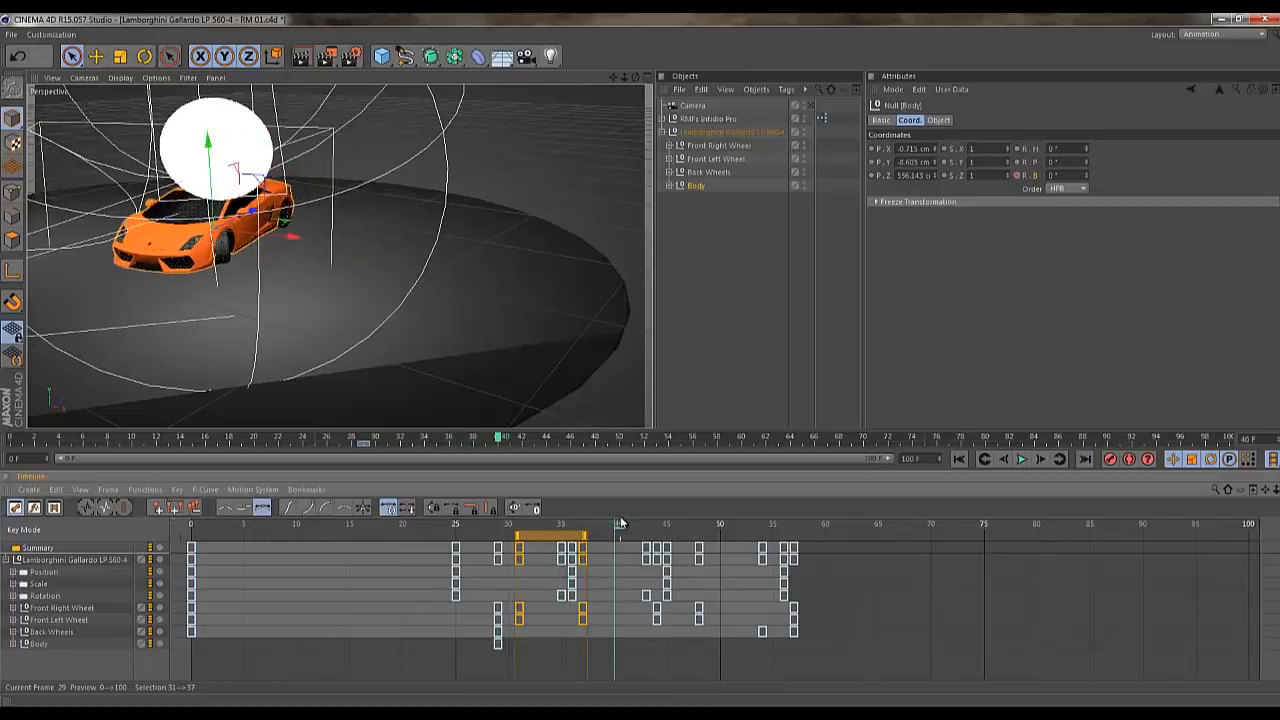
{"action": "left_click_drag", "start_coordinate": [1088, 176], "coordinate": [1087, 180]}
{"action": "key", "text": "ctrl+z"}
{"action": "key", "text": "Up"}
{"action": "key", "text": "Up"}
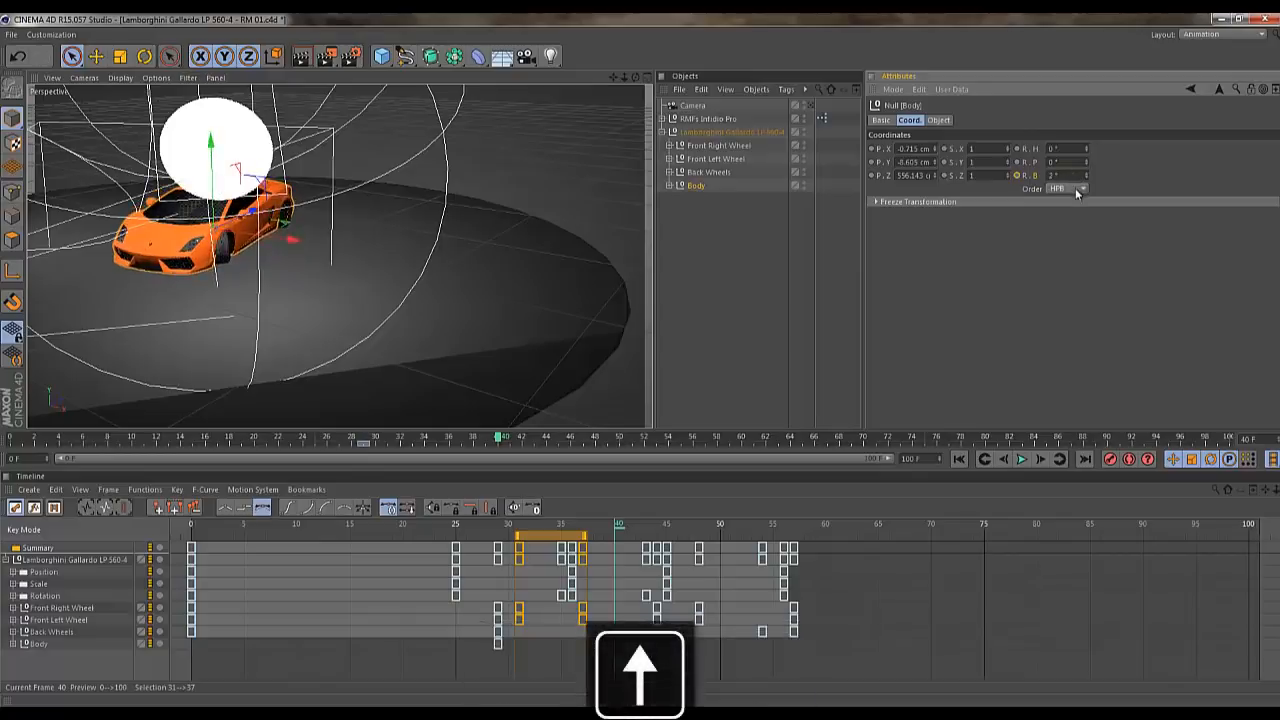
{"action": "key", "text": "Up"}
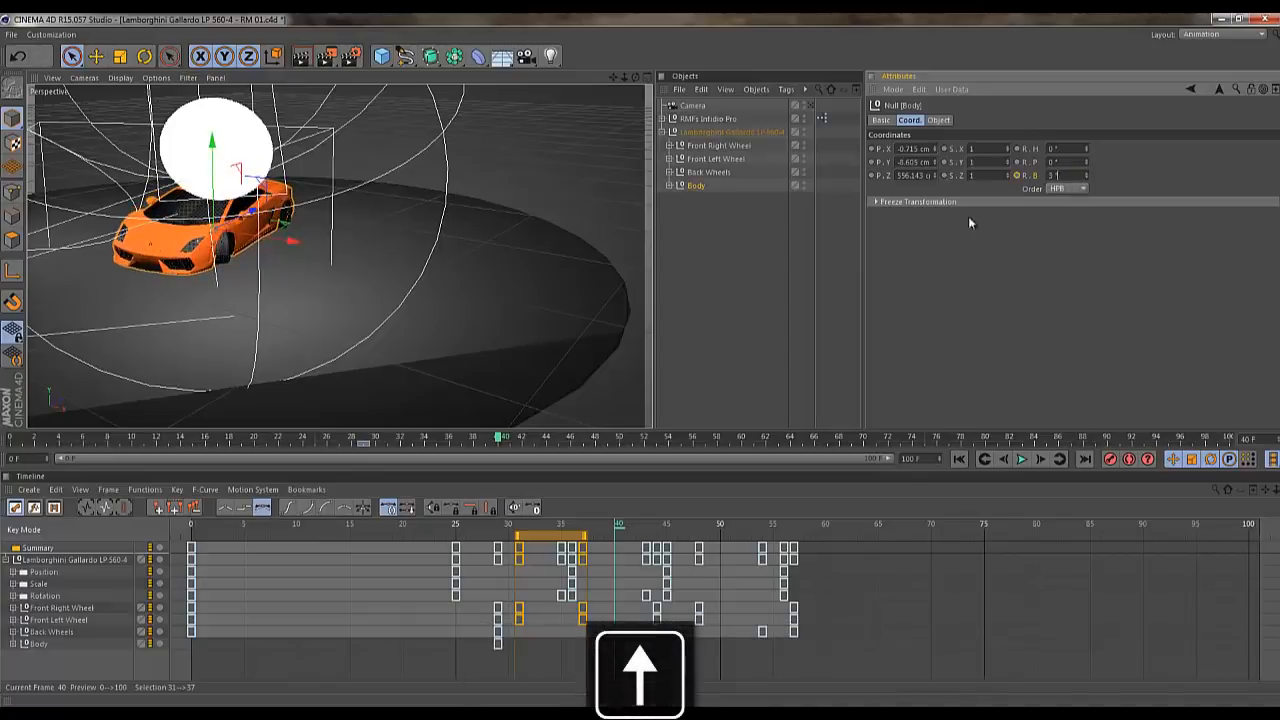
{"action": "left_click", "coordinate": [1016, 175]}
{"action": "left_click_drag", "start_coordinate": [620, 531], "coordinate": [708, 535]}
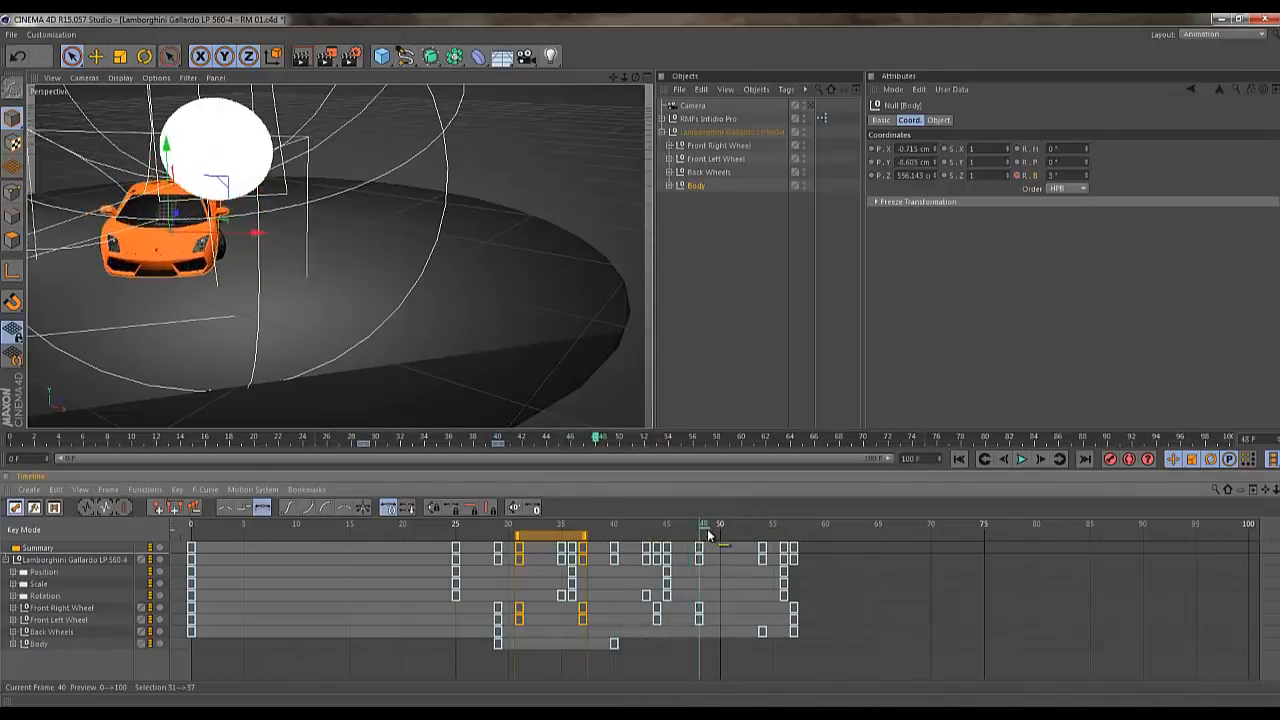
{"action": "left_click", "coordinate": [1017, 176]}
Keyframe the Body null's bank rotation (R.B) at -2° on frame 56
{"action": "left_click_drag", "start_coordinate": [705, 531], "coordinate": [797, 527]}
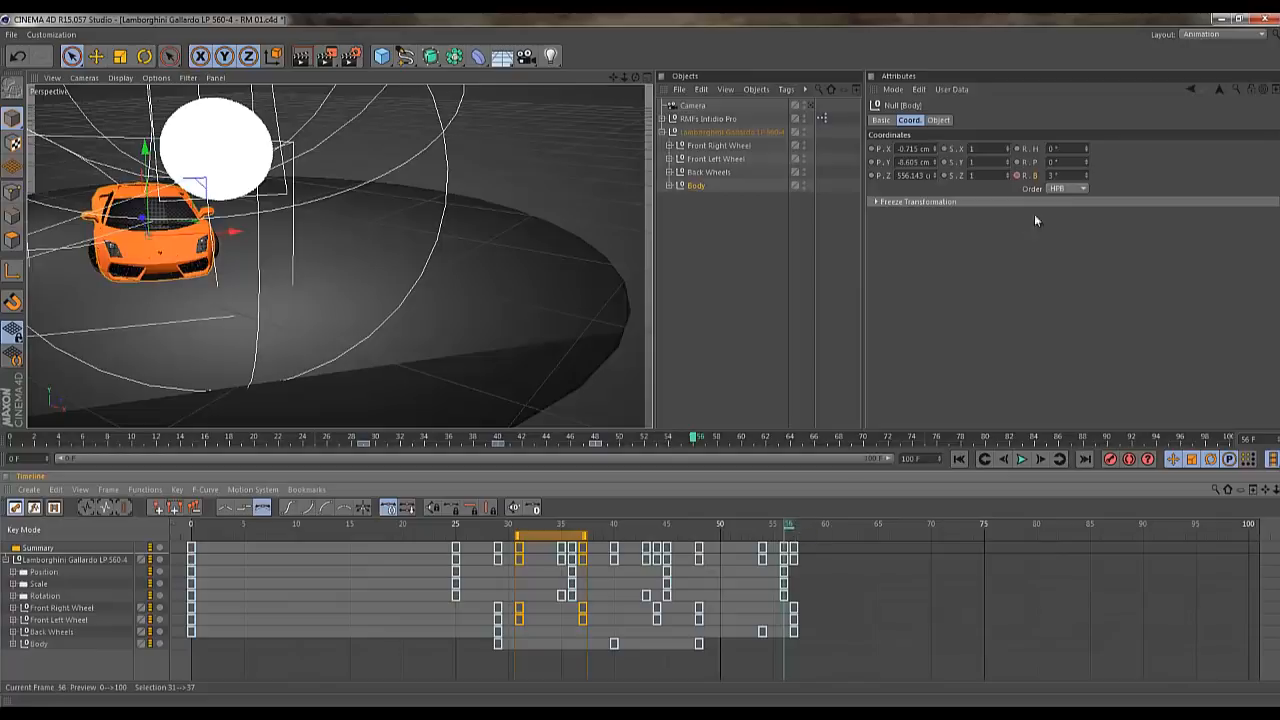
{"action": "left_click", "coordinate": [1059, 175]}
{"action": "key", "text": "Up"}
{"action": "key", "text": "Up"}
{"action": "key", "text": "Down"}
{"action": "key", "text": "Down"}
{"action": "key", "text": "Down"}
{"action": "key", "text": "Down"}
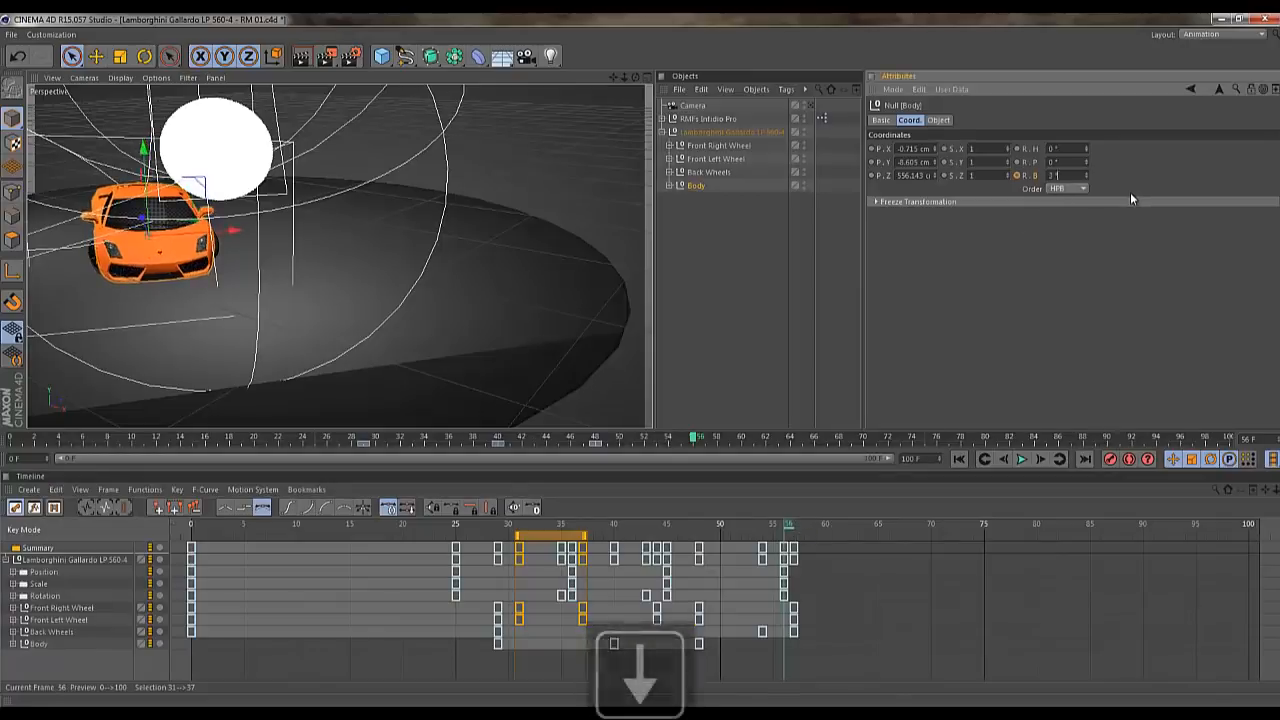
{"action": "key", "text": "Down"}
{"action": "key", "text": "Down"}
{"action": "key", "text": "Down"}
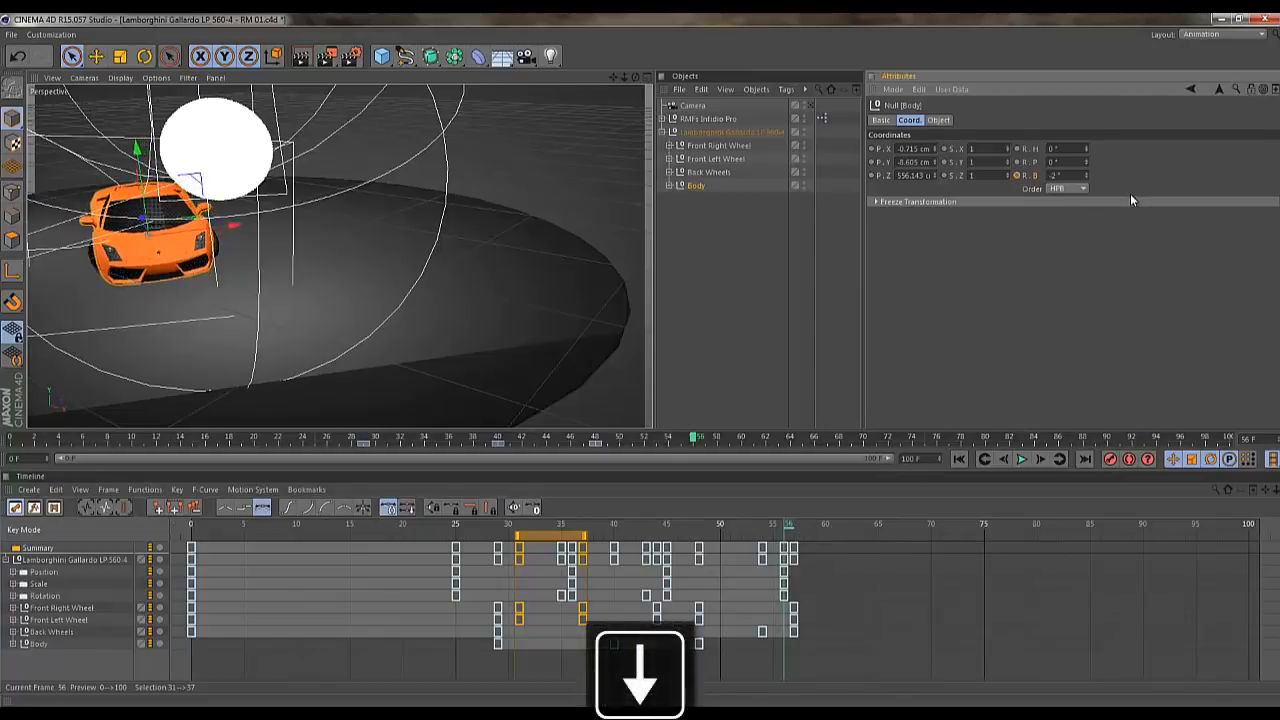
Advance to frame 58 and set the Body null's bank rotation (R.B) to 1°
{"action": "left_click", "coordinate": [1041, 459]}
{"action": "left_click", "coordinate": [1041, 459]}
{"action": "left_click", "coordinate": [1041, 459]}
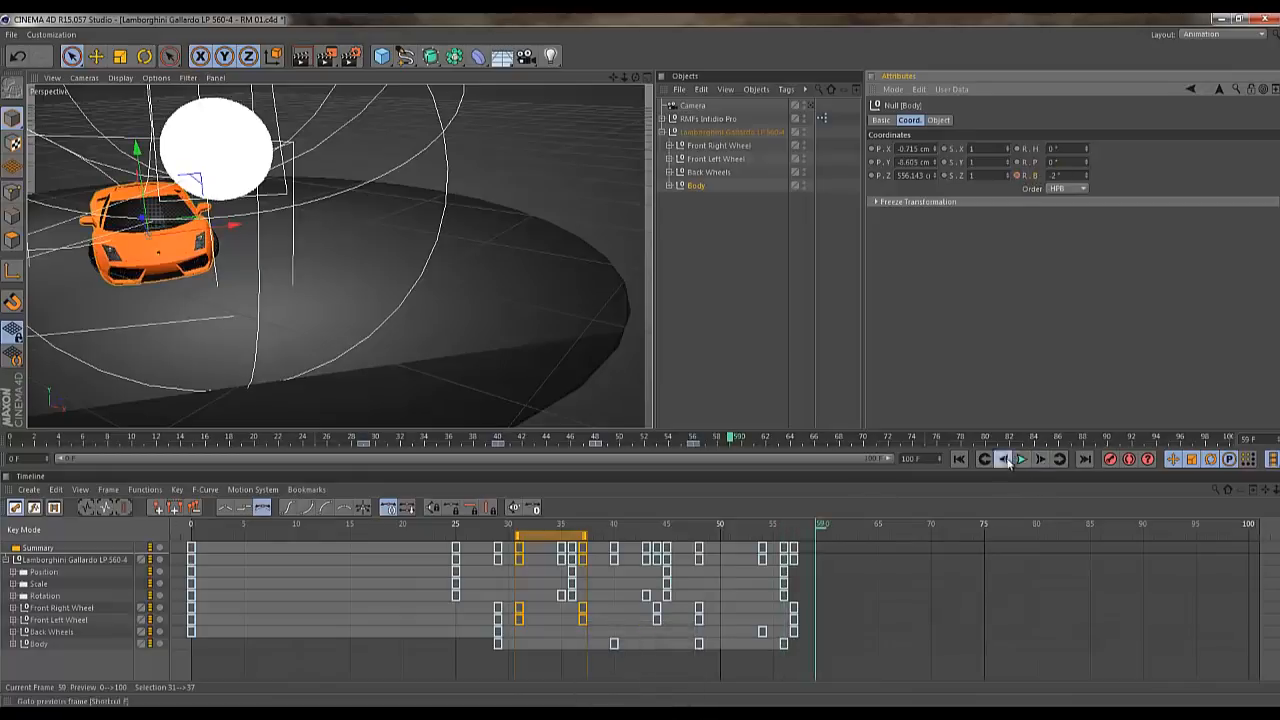
{"action": "left_click", "coordinate": [1005, 459]}
{"action": "key", "text": "Up"}
{"action": "key", "text": "Up"}
{"action": "key", "text": "Up"}
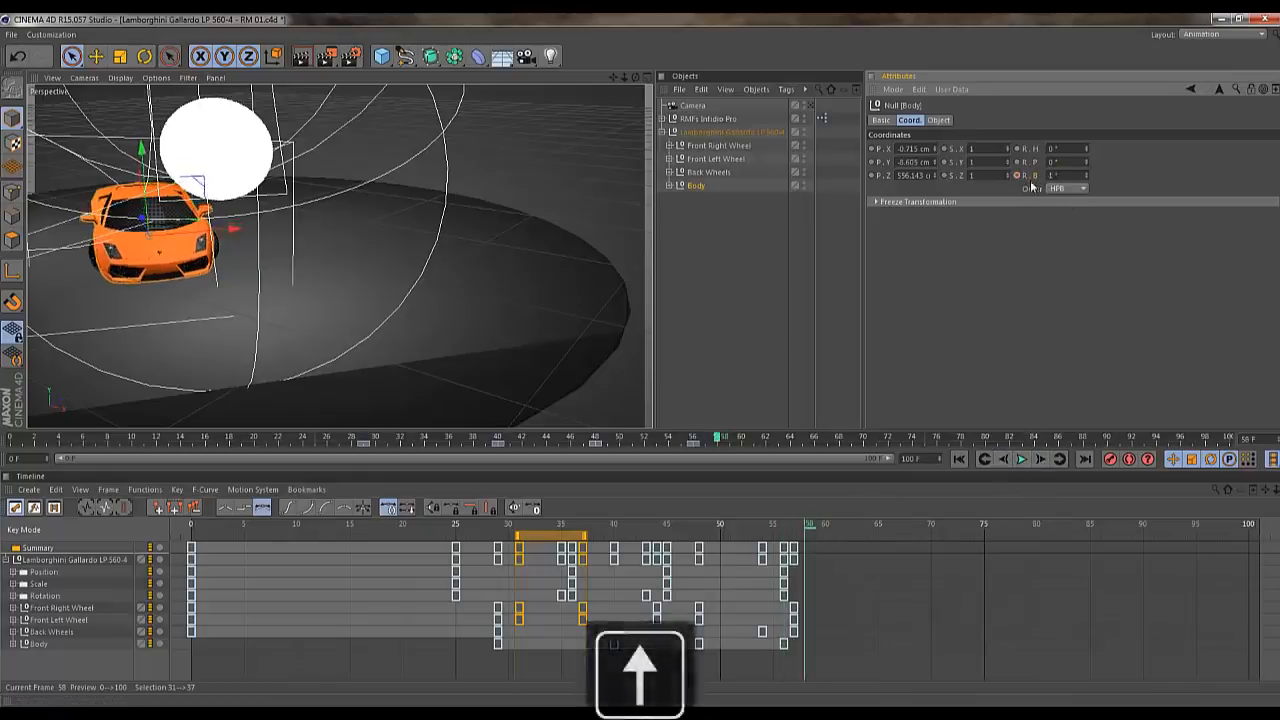
Advance to frame 60 and keyframe the Body null's bank rotation (R.B) at 0°
{"action": "left_click", "coordinate": [1040, 459]}
{"action": "left_click", "coordinate": [1040, 459]}
{"action": "key", "text": "Down"}
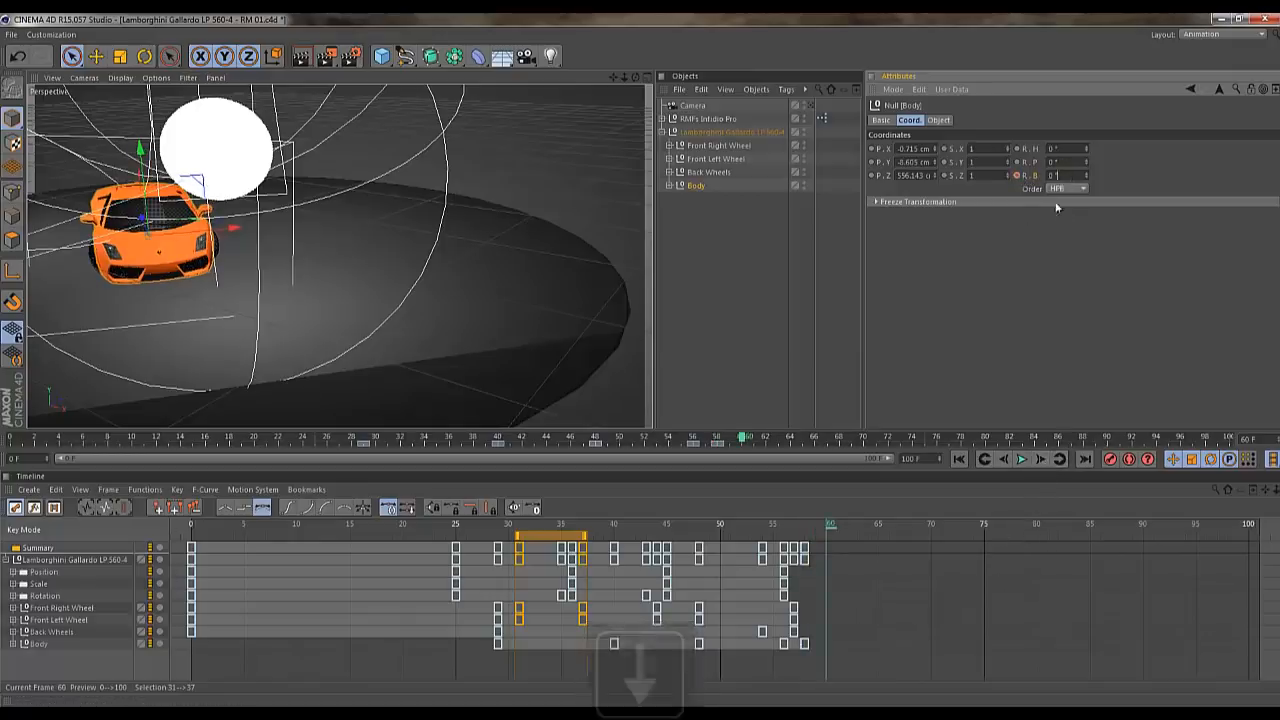
{"action": "left_click", "coordinate": [1016, 175]}
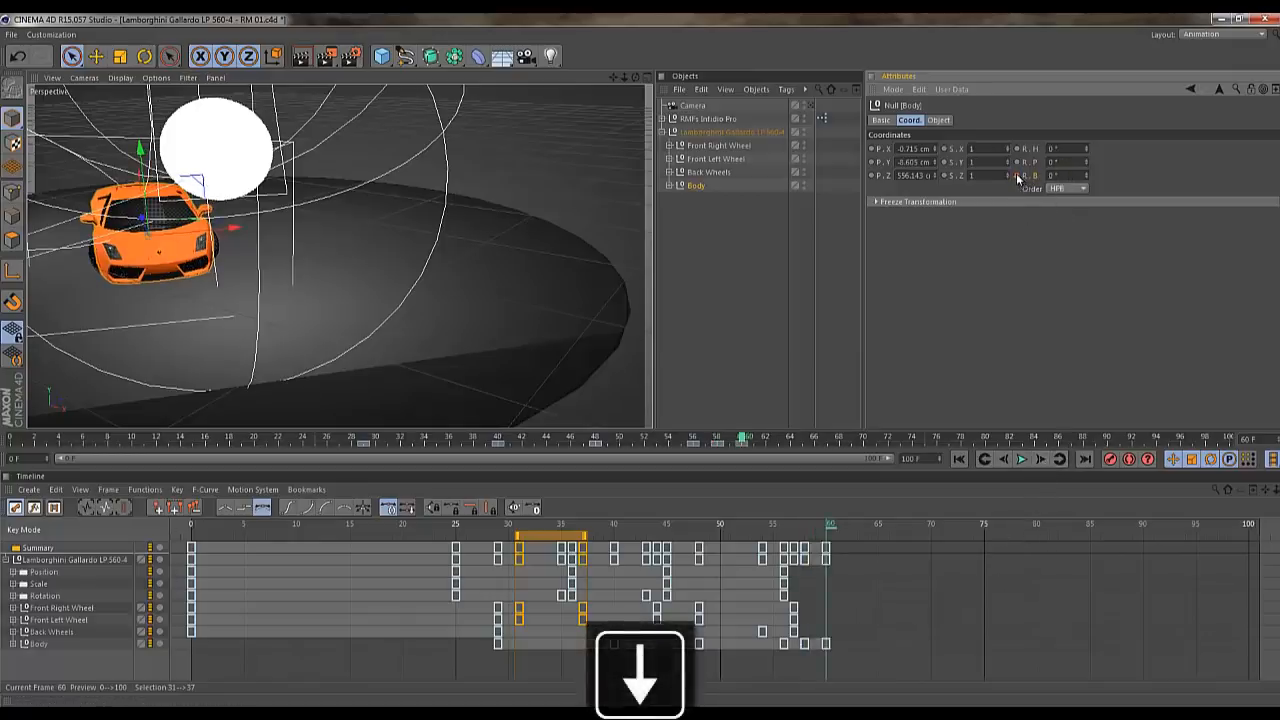
Select the Body key on frame 60, look through the scene camera and reframe the shot farther back from the car
{"action": "left_click", "coordinate": [825, 645]}
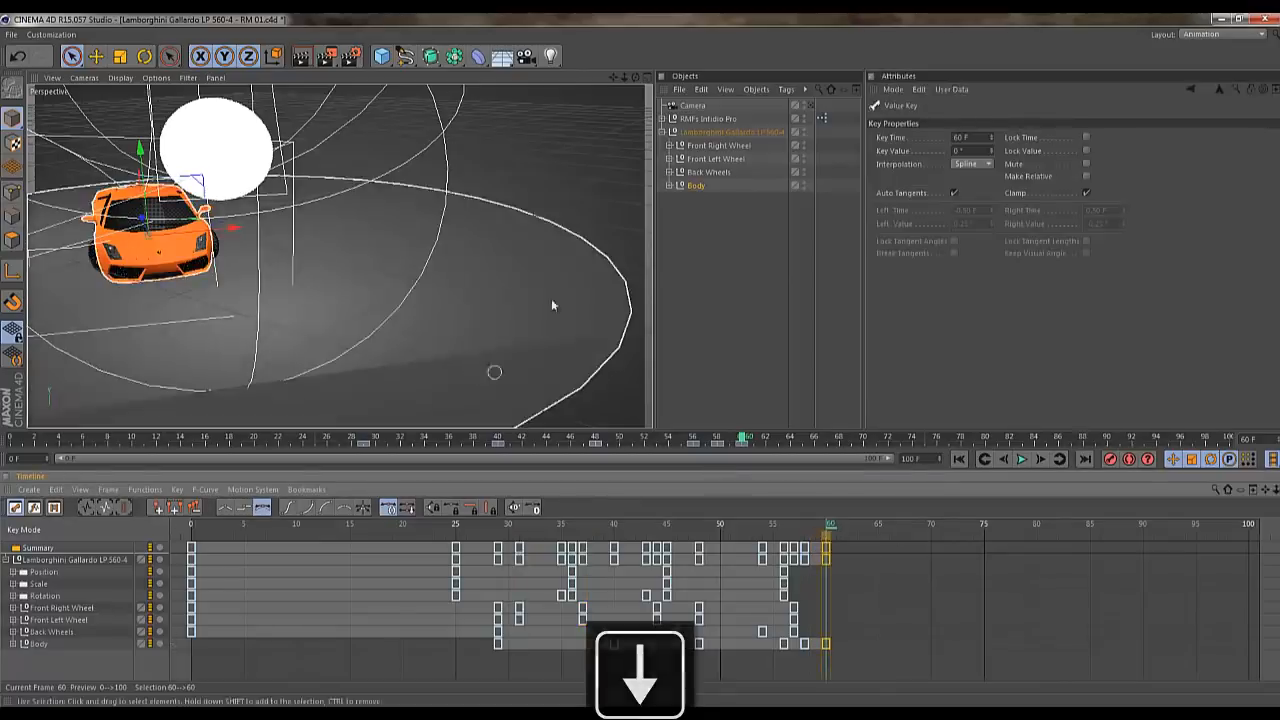
{"action": "left_click", "coordinate": [809, 105]}
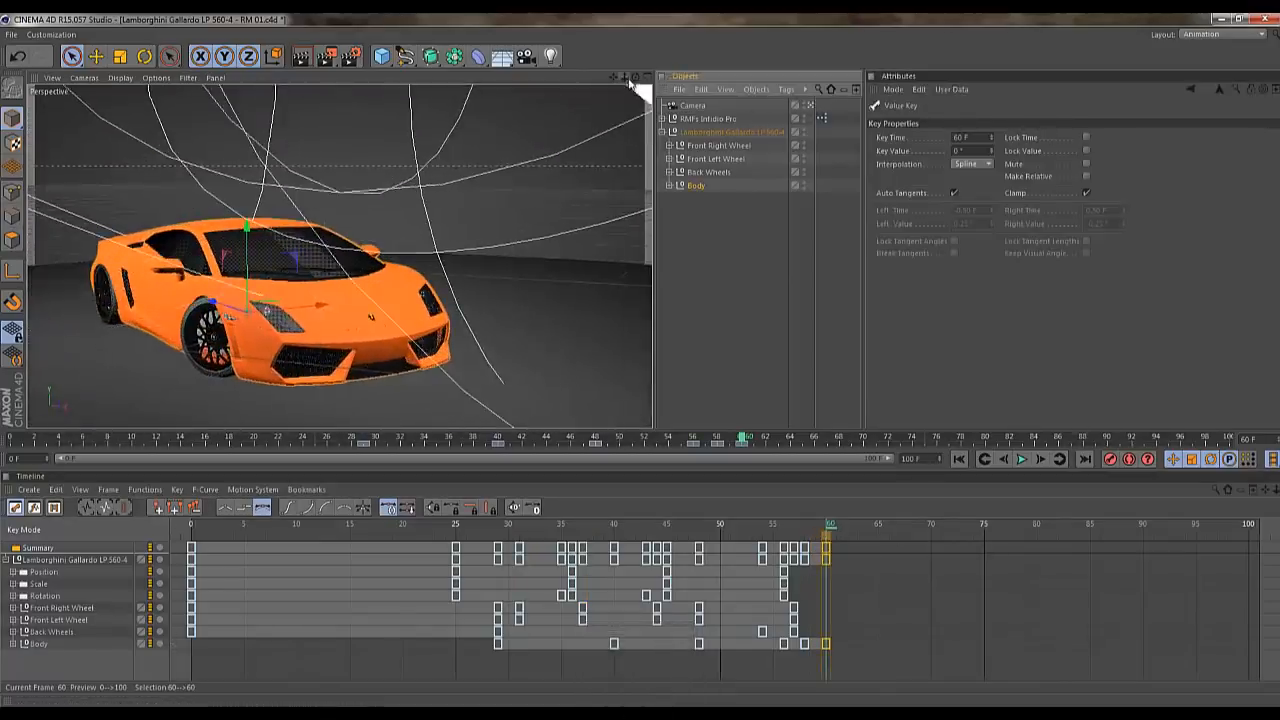
{"action": "left_click_drag", "start_coordinate": [615, 77], "coordinate": [640, 359]}
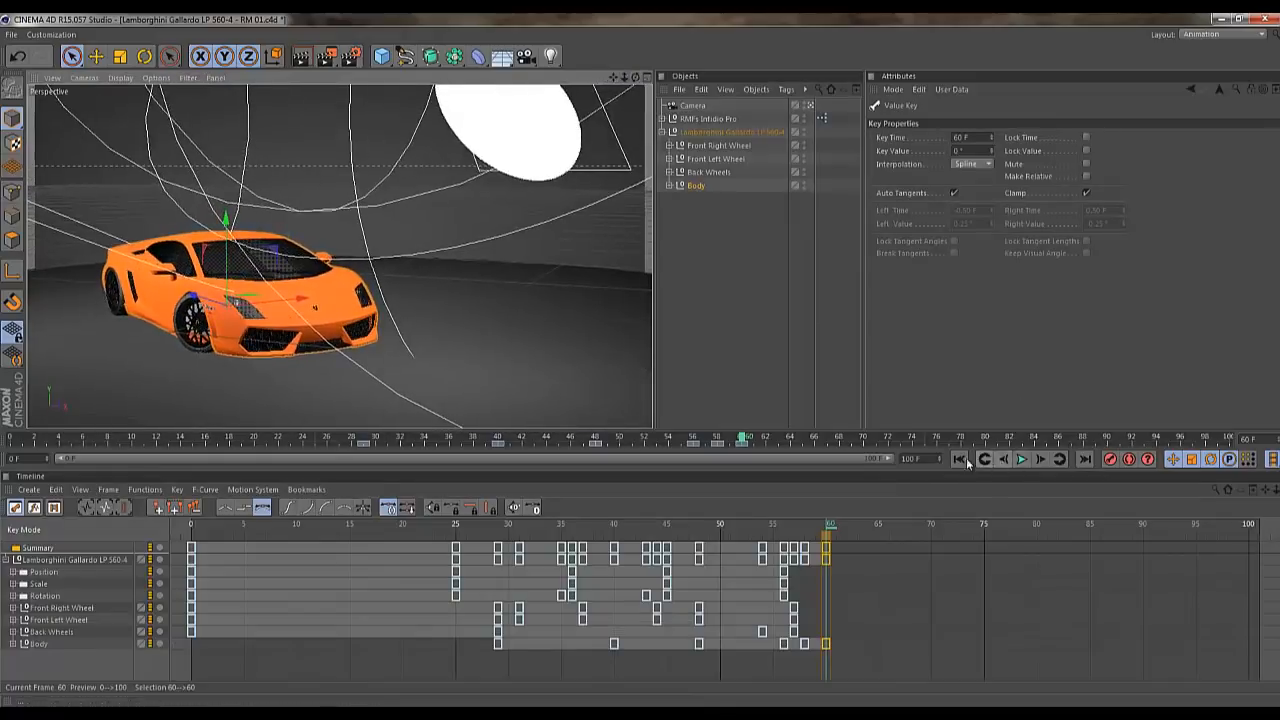
Play the animation and move the last two Body keys to frames 60 and 64
{"action": "left_click", "coordinate": [963, 459]}
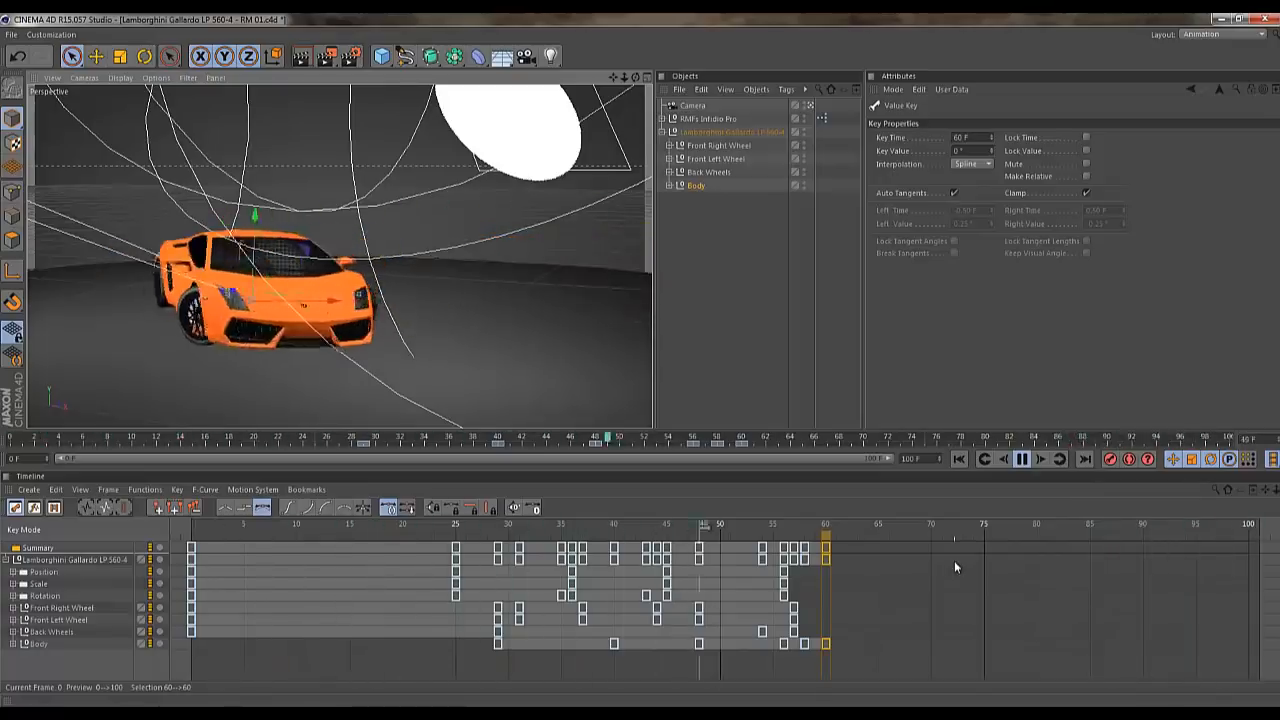
{"action": "left_click", "coordinate": [865, 672]}
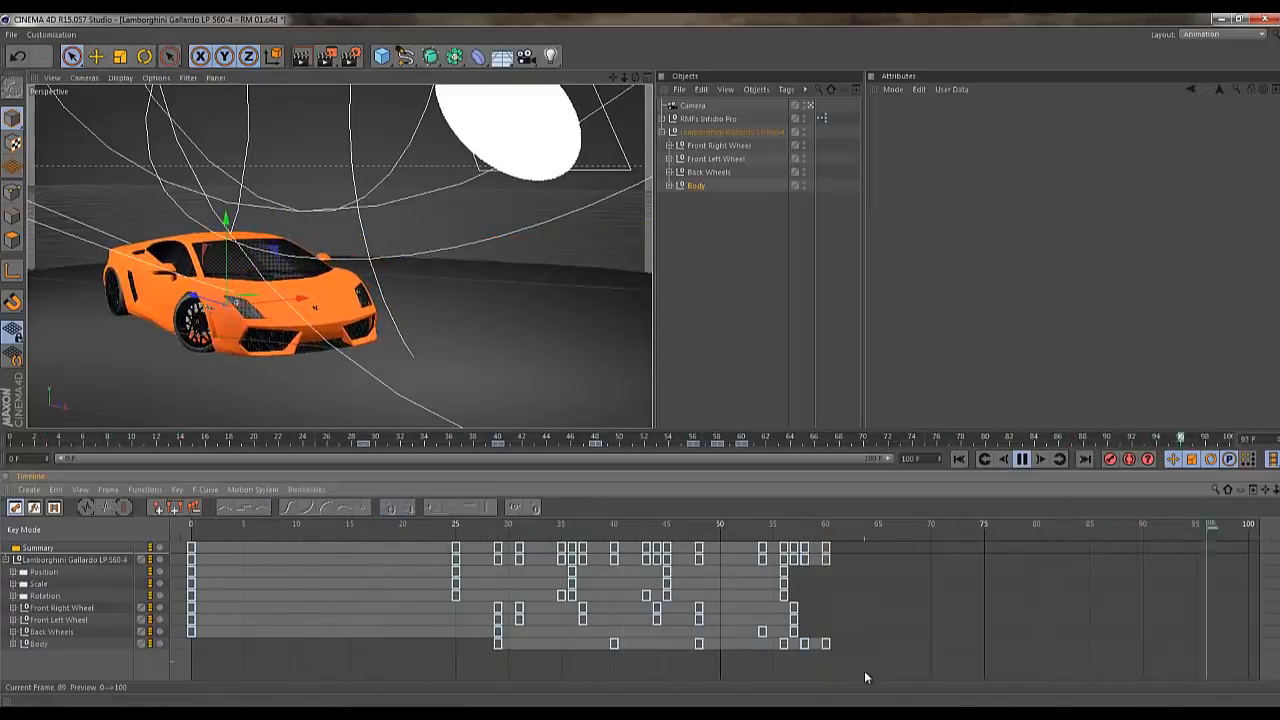
{"action": "left_click_drag", "start_coordinate": [804, 643], "coordinate": [801, 638]}
{"action": "left_click_drag", "start_coordinate": [827, 537], "coordinate": [846, 533]}
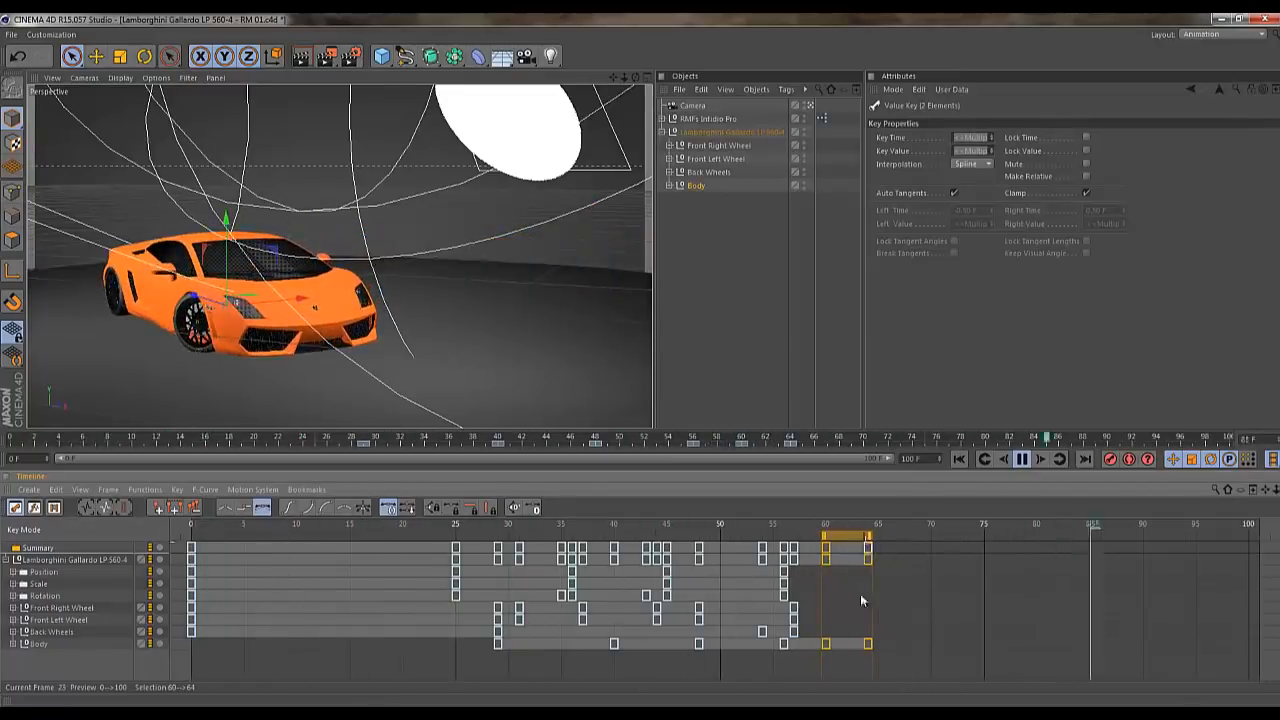
{"action": "left_click", "coordinate": [932, 618]}
{"action": "key", "text": "F8"}
Set the Body null's bank rotation (R.B) key on frame 56 to -1°
{"action": "left_click_drag", "start_coordinate": [753, 528], "coordinate": [785, 545]}
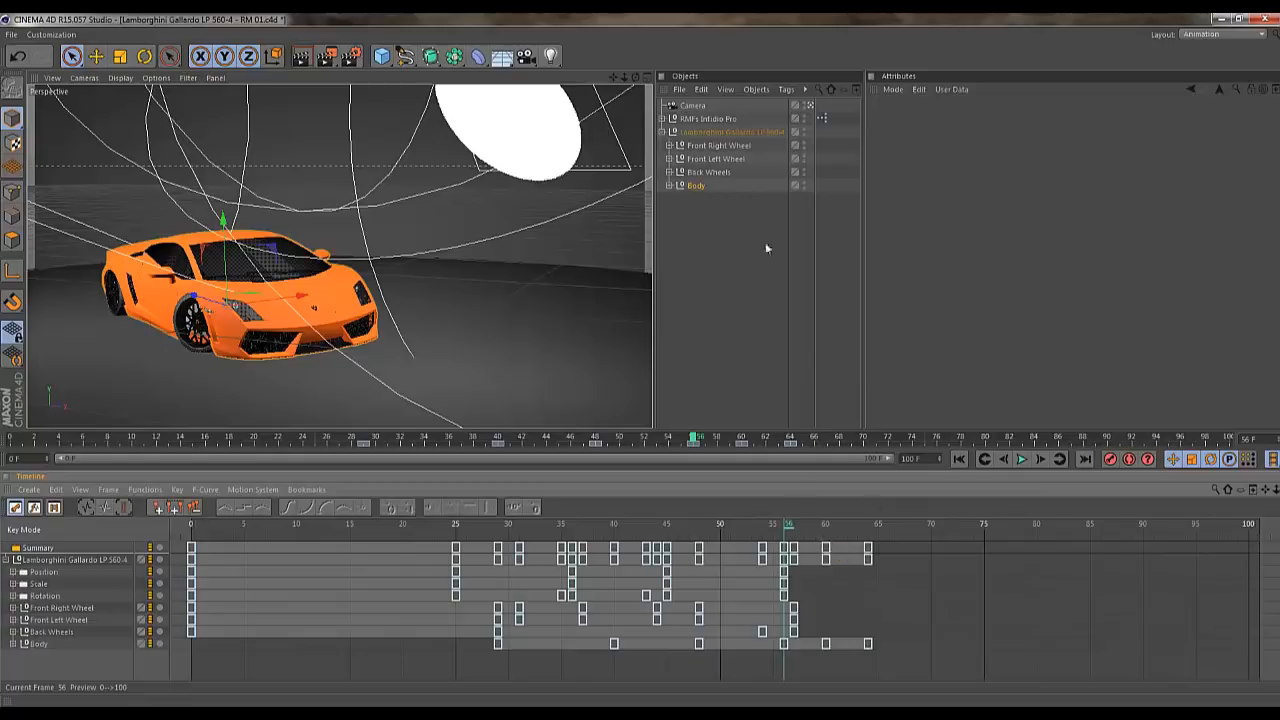
{"action": "left_click", "coordinate": [700, 188]}
{"action": "mouse_move", "coordinate": [792, 533]}
{"action": "left_mouse_down"}
{"action": "mouse_move", "coordinate": [640, 537]}
{"action": "mouse_move", "coordinate": [790, 538]}
{"action": "left_mouse_up"}
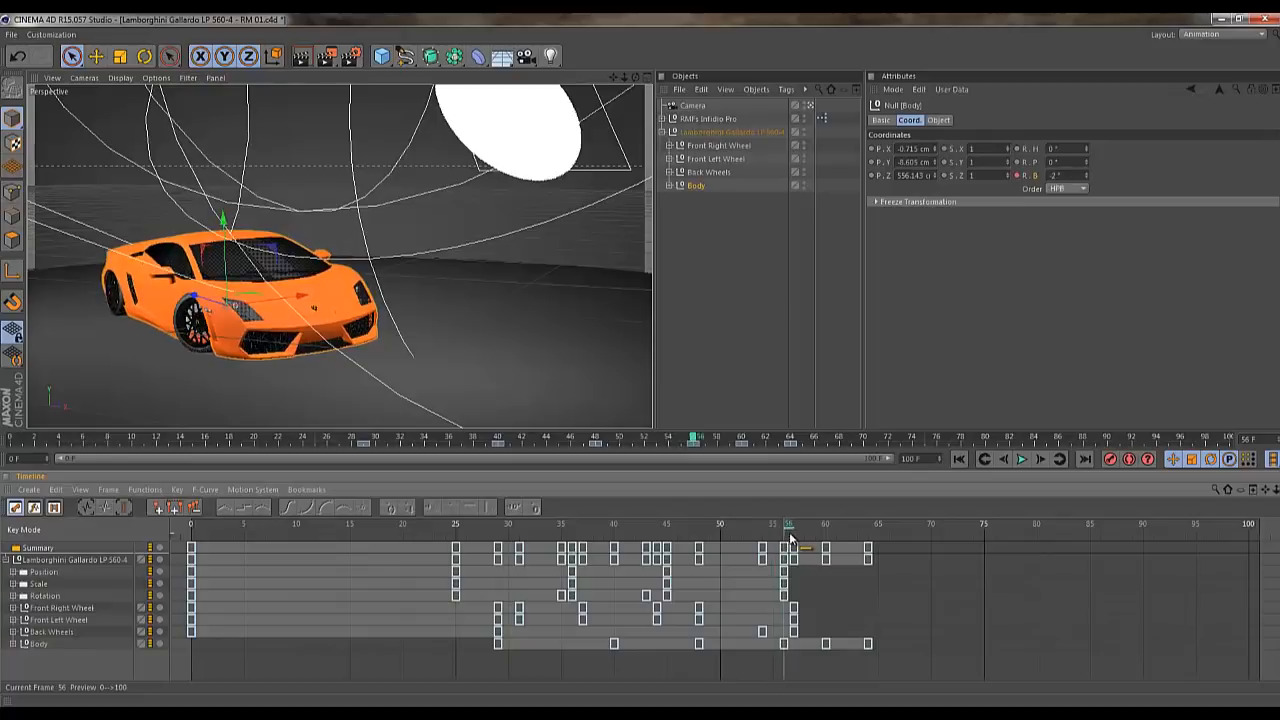
{"action": "left_click", "coordinate": [1062, 175]}
{"action": "key", "text": "Up"}
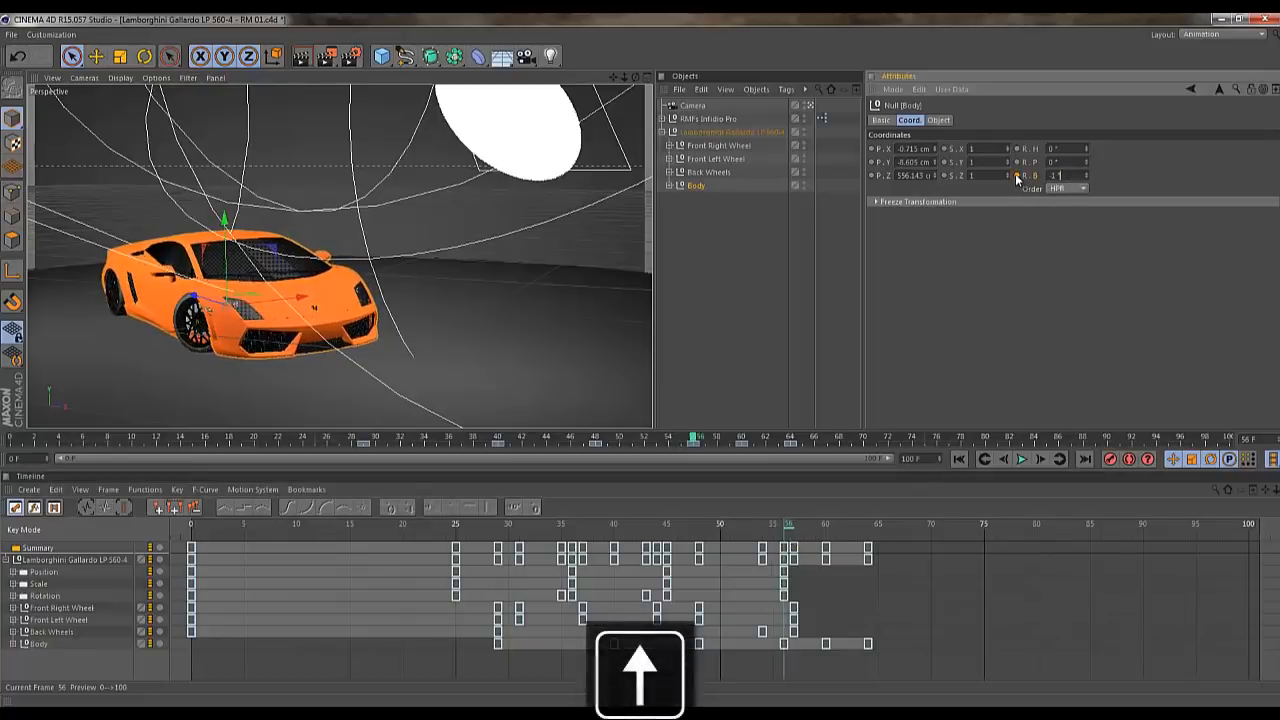
Scrub and play back the animation to review the body roll as the car turns and stops
{"action": "left_click_drag", "start_coordinate": [792, 524], "coordinate": [880, 530]}
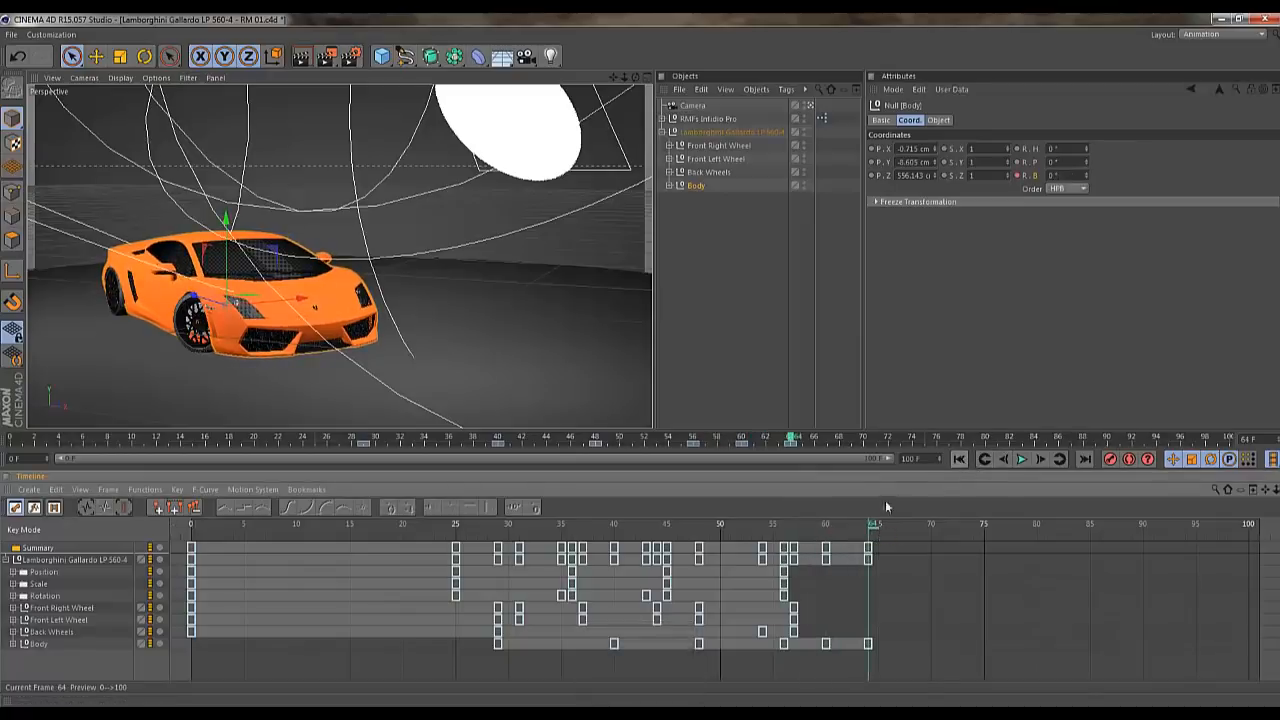
{"action": "left_click_drag", "start_coordinate": [875, 529], "coordinate": [700, 527]}
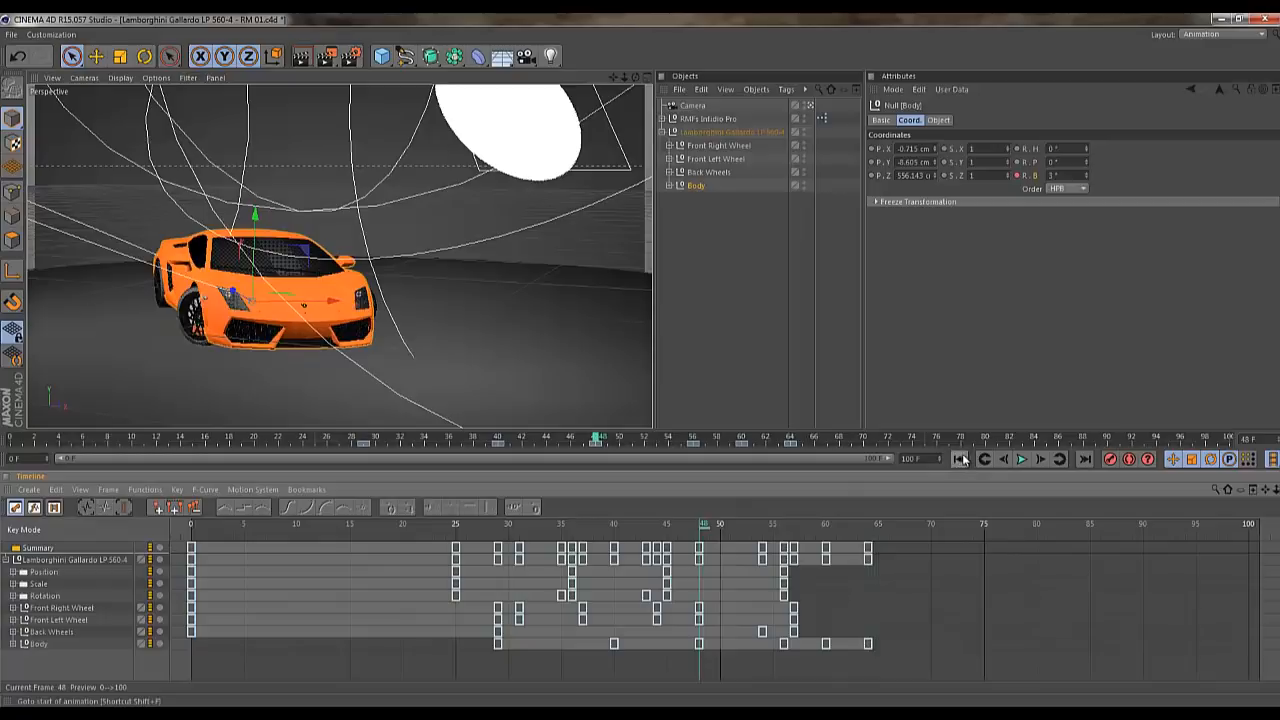
{"action": "left_click", "coordinate": [960, 459]}
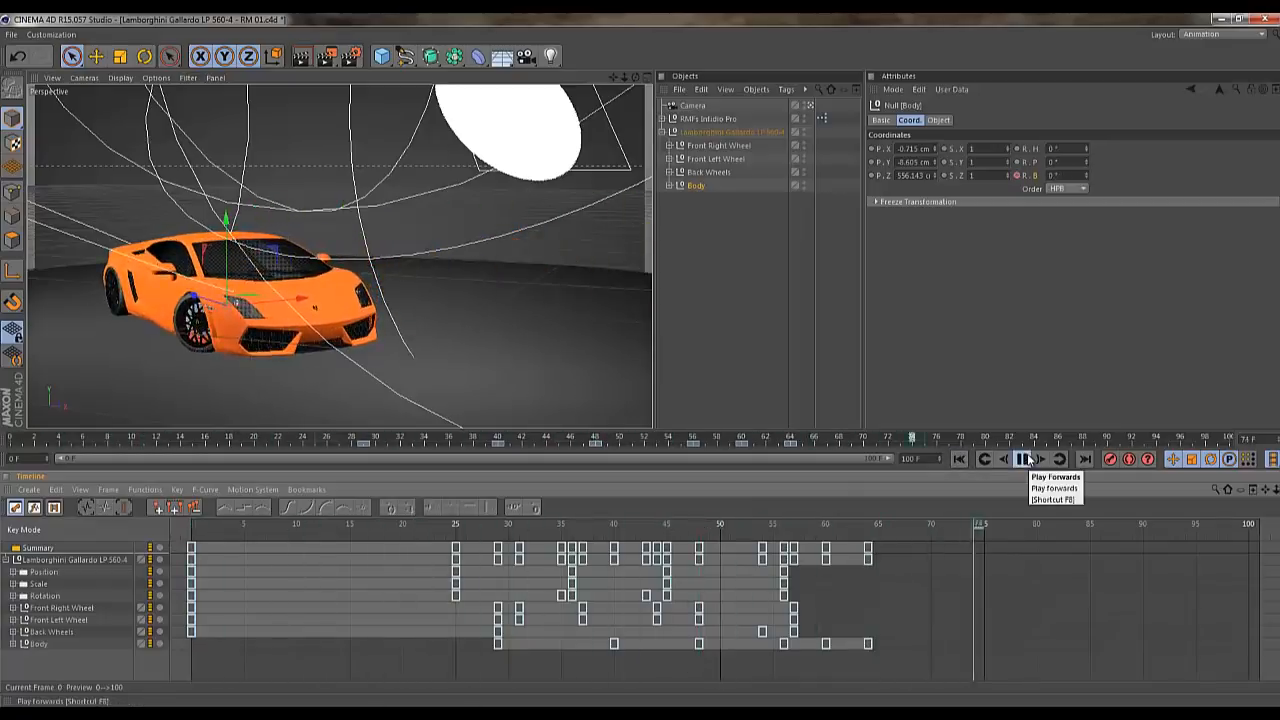
{"action": "left_click", "coordinate": [1024, 459]}
{"action": "left_click_drag", "start_coordinate": [808, 527], "coordinate": [869, 547]}
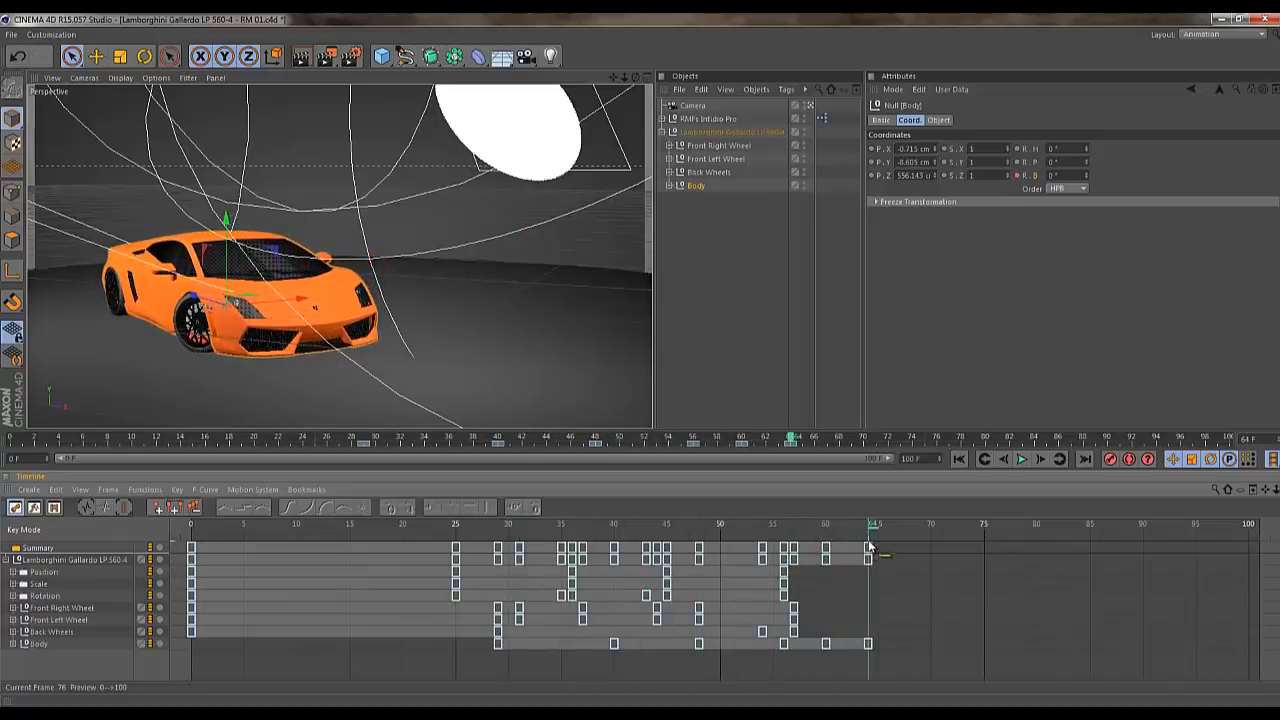
{"action": "left_click", "coordinate": [960, 460]}
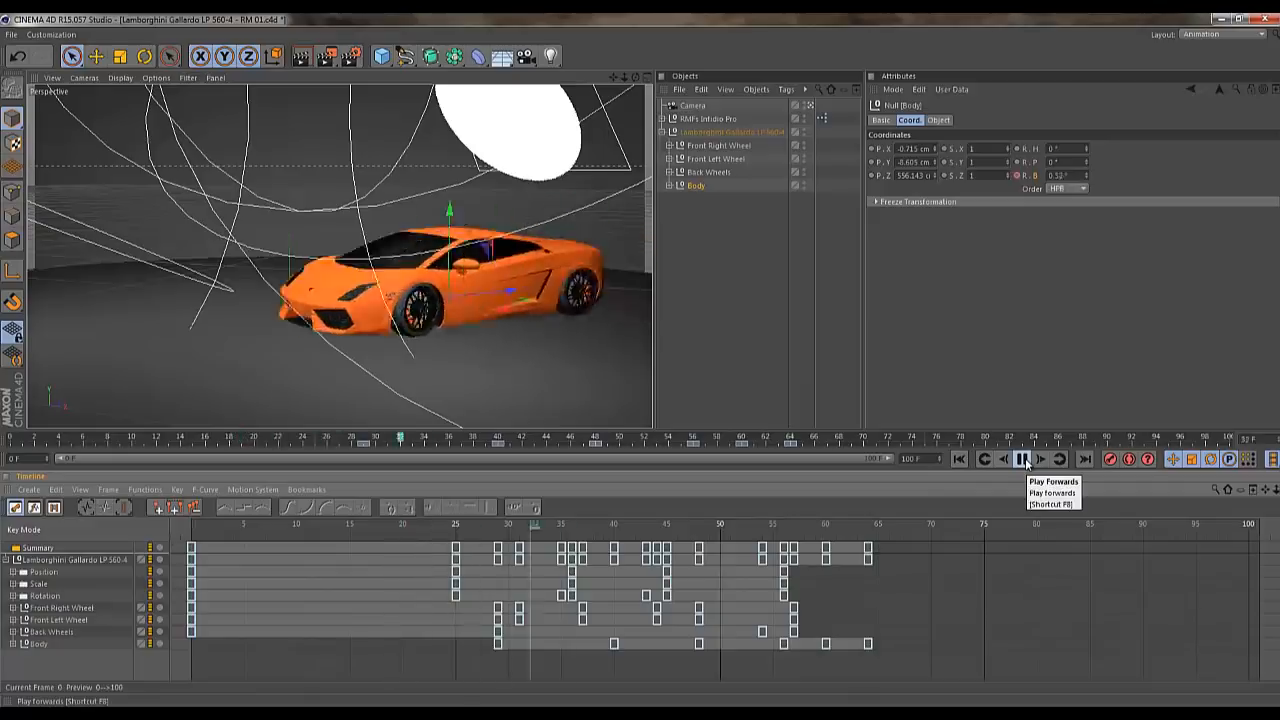
{"action": "left_click", "coordinate": [1023, 459]}
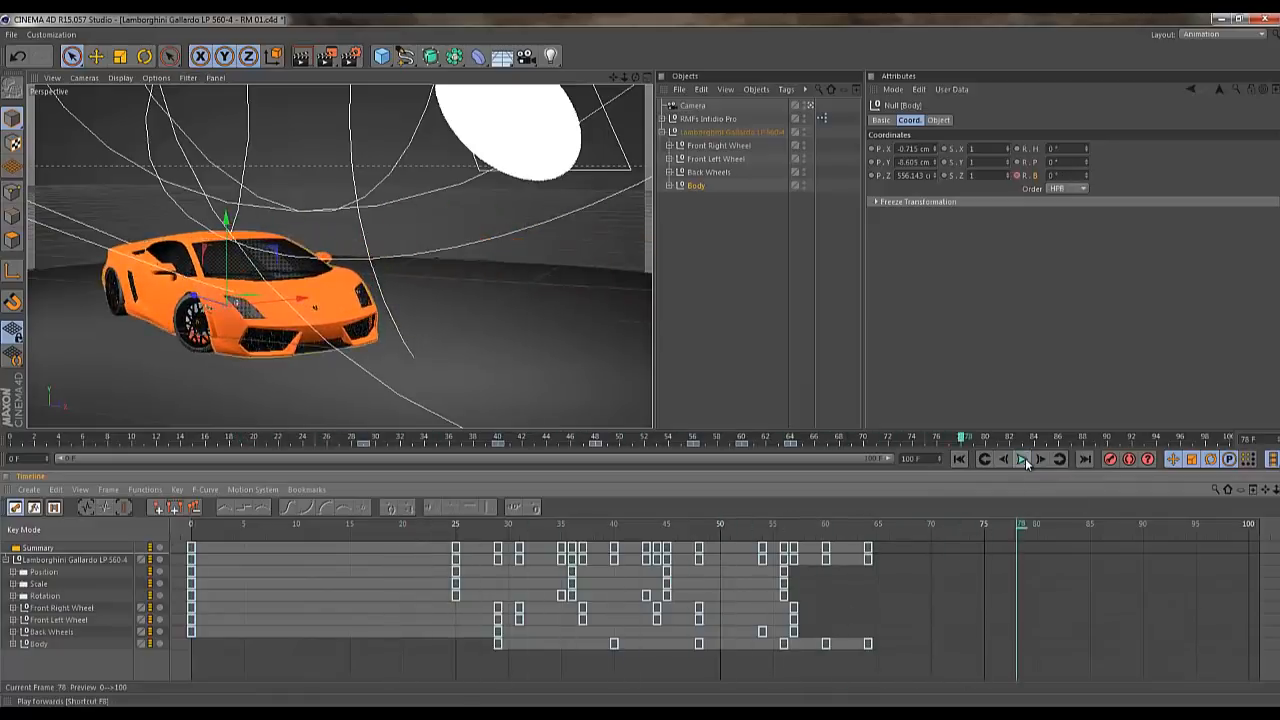
Select all keys, compress them so the last one falls on frame 61, and play back the faster animation
{"action": "left_click_drag", "start_coordinate": [671, 535], "coordinate": [602, 525]}
{"action": "left_click_drag", "start_coordinate": [899, 659], "coordinate": [172, 538]}
{"action": "left_click_drag", "start_coordinate": [869, 540], "coordinate": [838, 540]}
{"action": "left_click", "coordinate": [958, 459]}
{"action": "left_click", "coordinate": [1022, 460]}
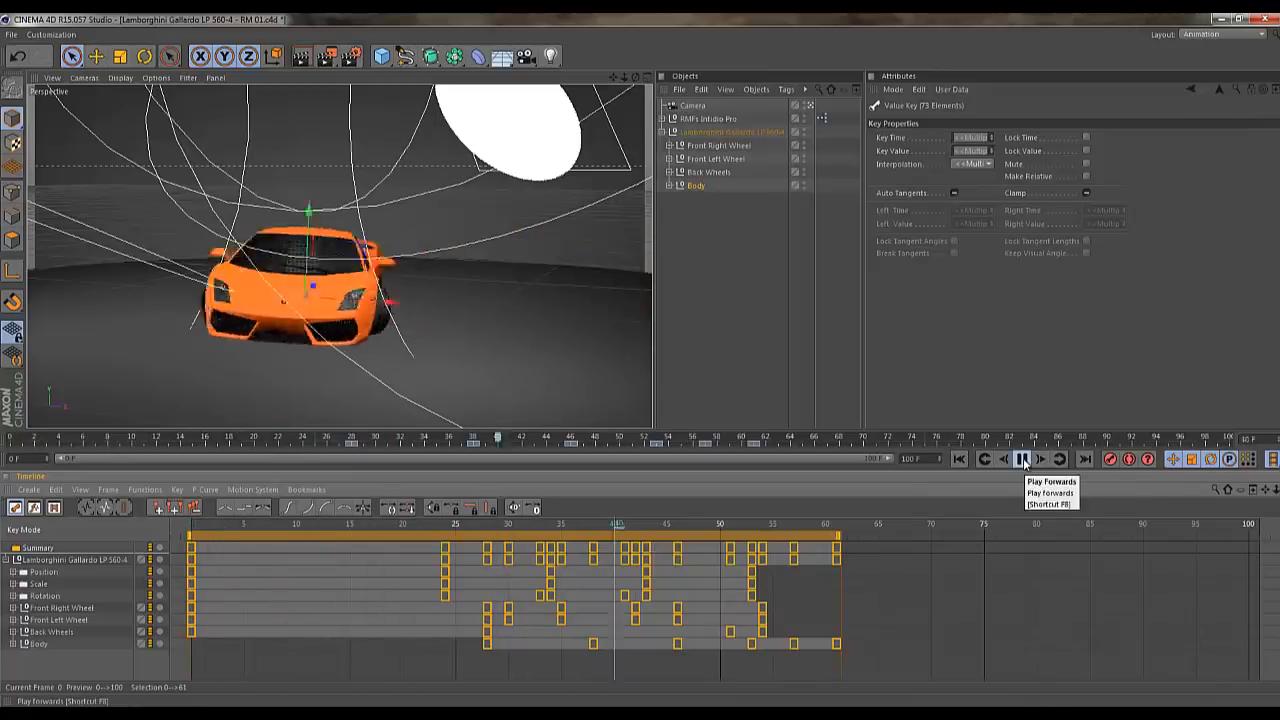
{"action": "left_click", "coordinate": [1022, 460]}
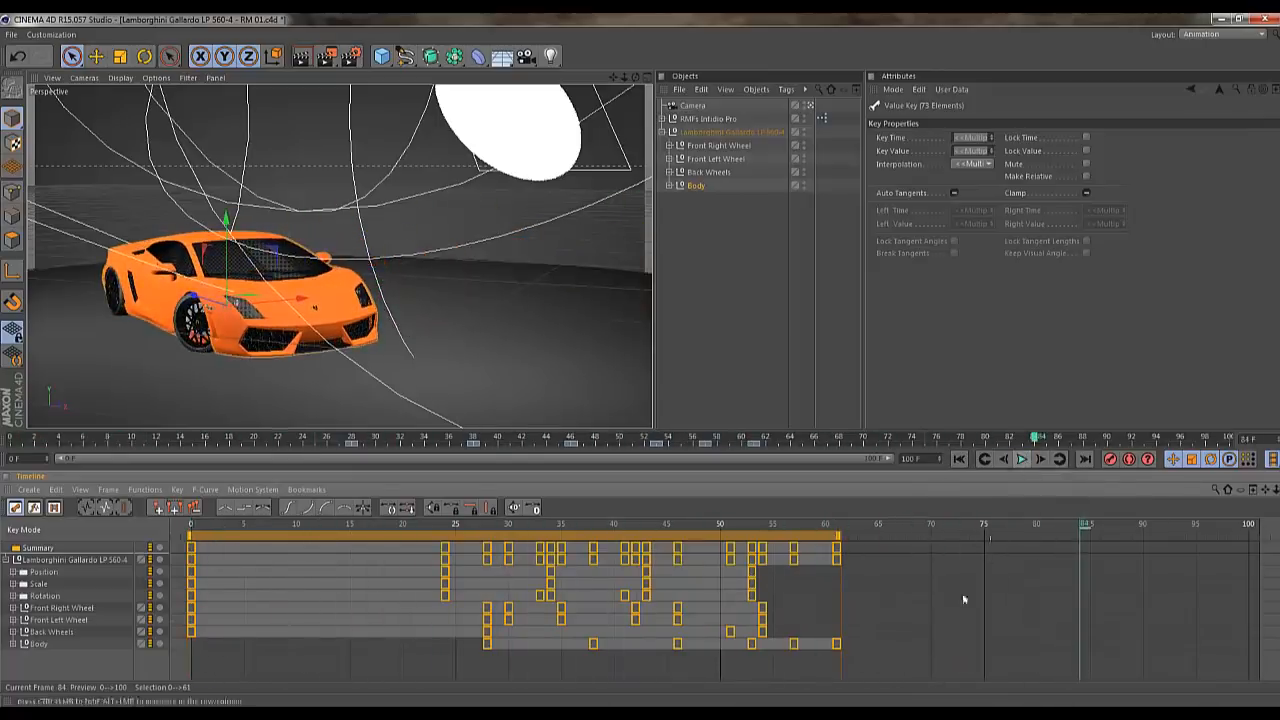
Move the last three Body keys to frames 52, 56 and 60, playing the animation to check their timing
{"action": "left_click", "coordinate": [882, 657]}
{"action": "left_click_drag", "start_coordinate": [765, 649], "coordinate": [744, 638]}
{"action": "left_click_drag", "start_coordinate": [808, 540], "coordinate": [784, 542]}
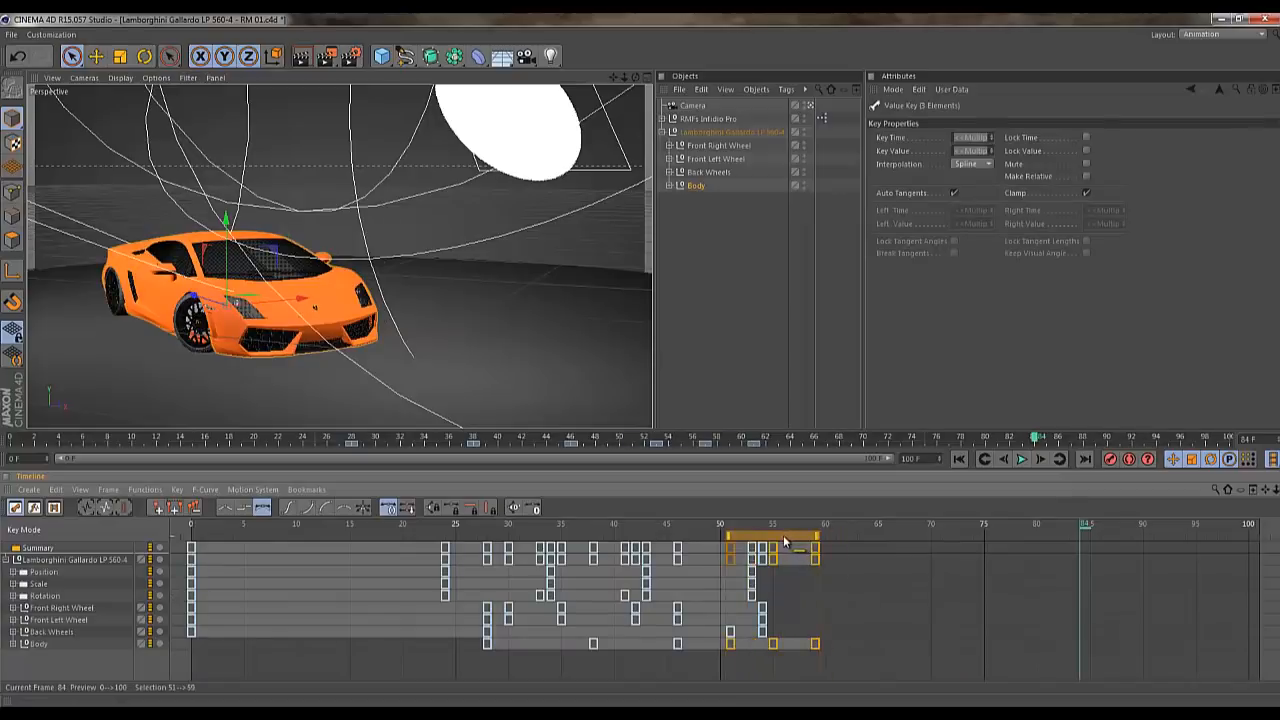
{"action": "key", "text": "shift+f"}
{"action": "left_click", "coordinate": [1022, 459]}
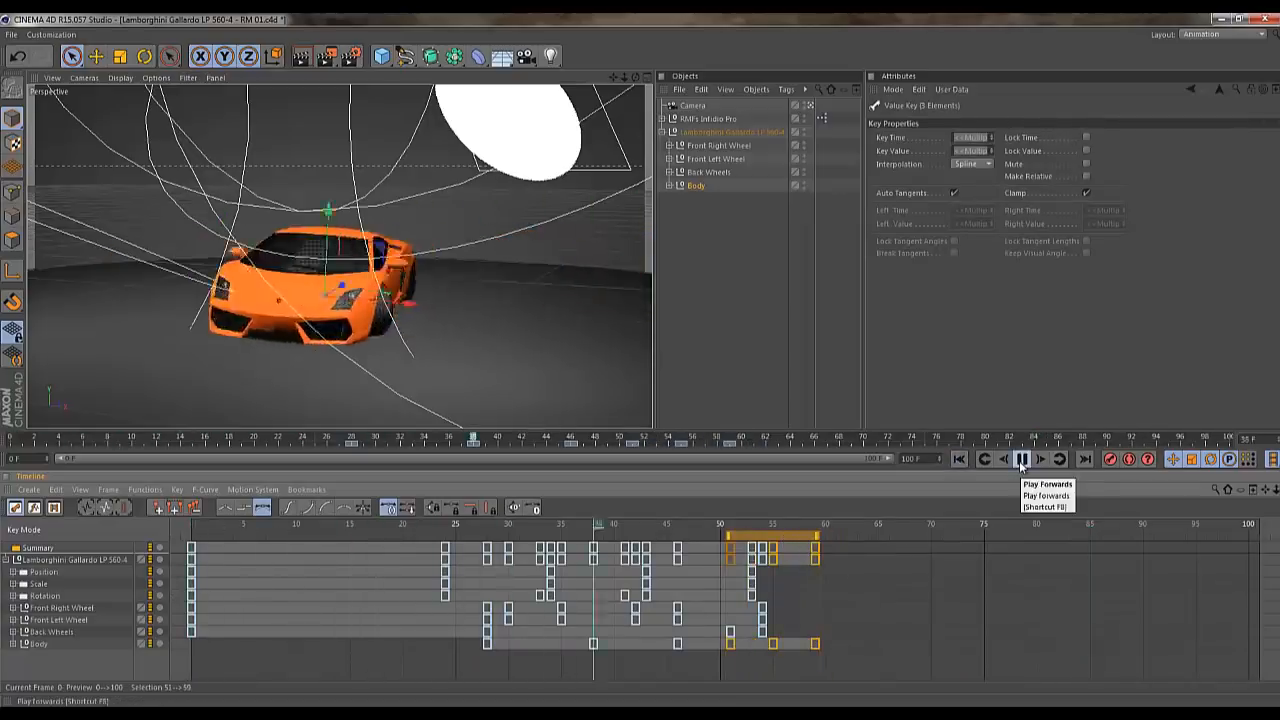
{"action": "left_click", "coordinate": [1022, 459]}
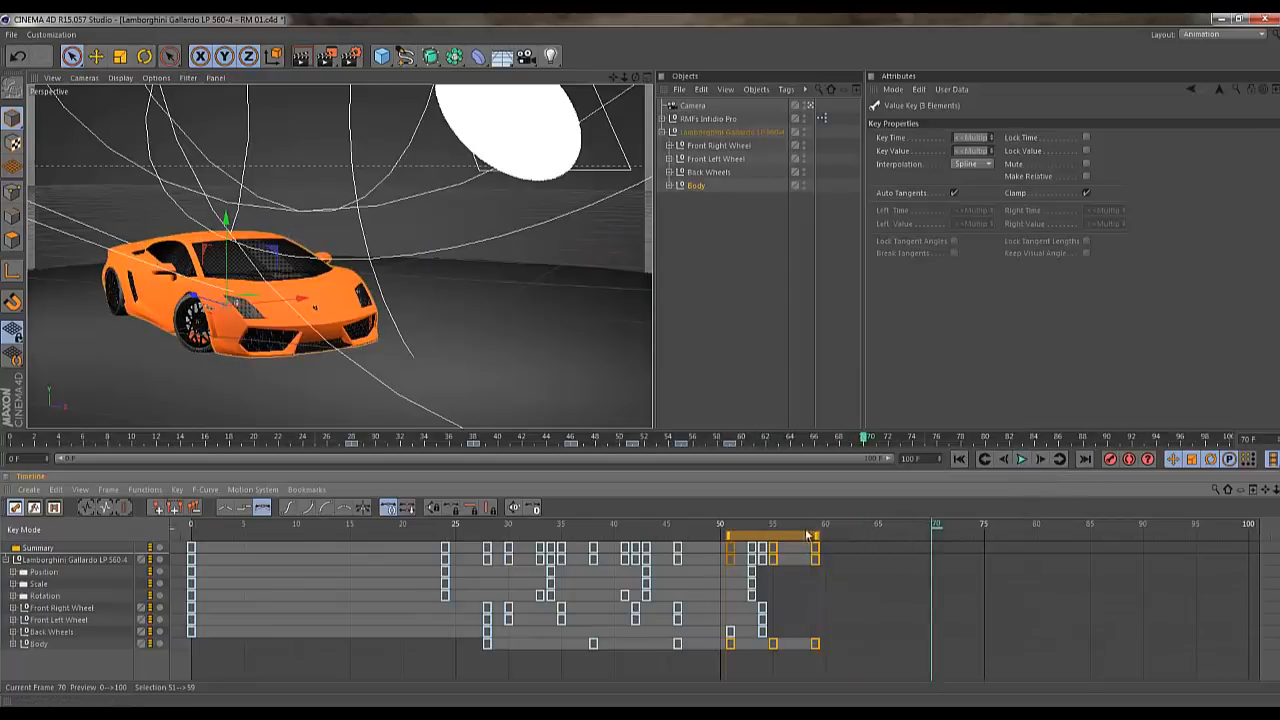
{"action": "left_click_drag", "start_coordinate": [808, 540], "coordinate": [819, 540]}
{"action": "left_click", "coordinate": [958, 459]}
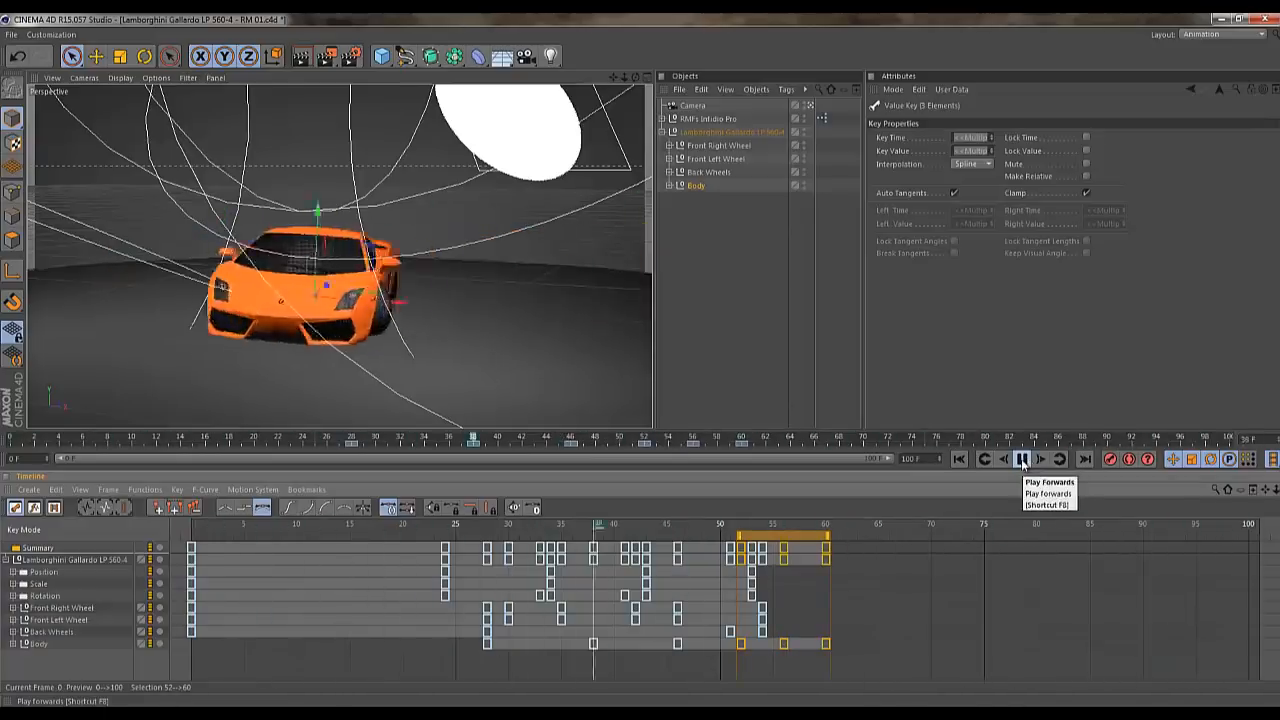
{"action": "left_click", "coordinate": [1020, 460]}
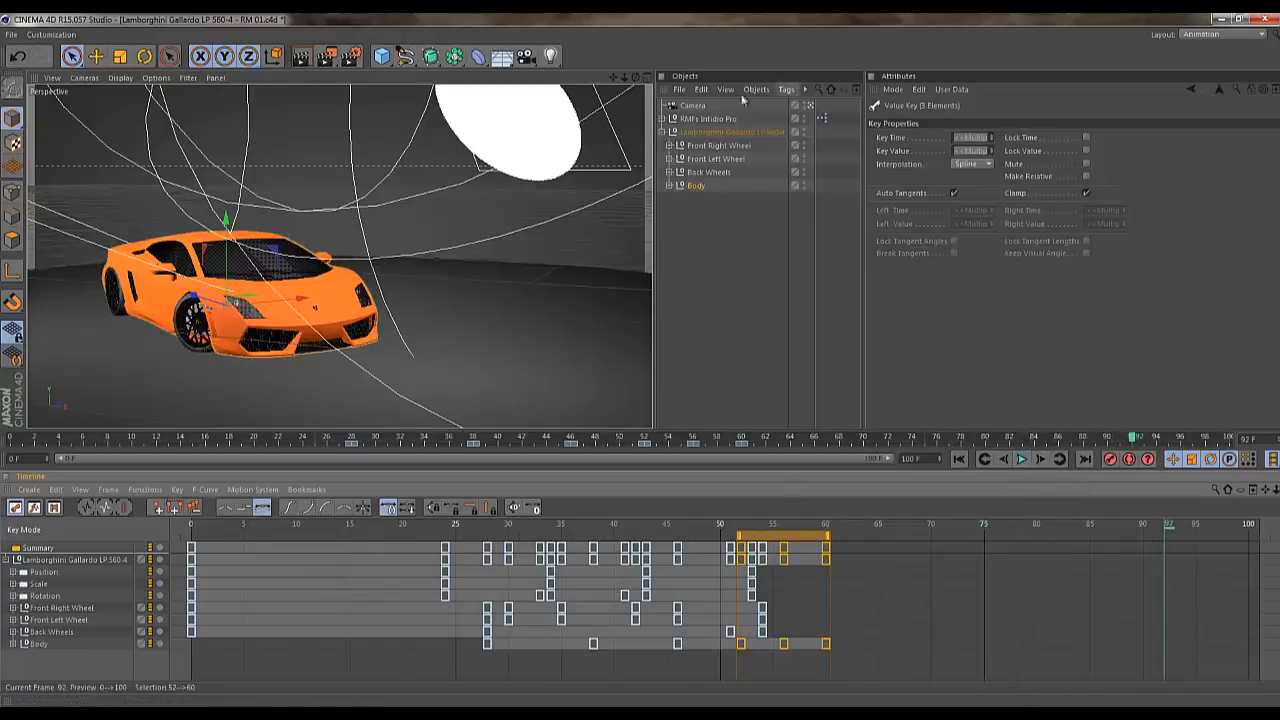
{"action": "left_click", "coordinate": [692, 105]}
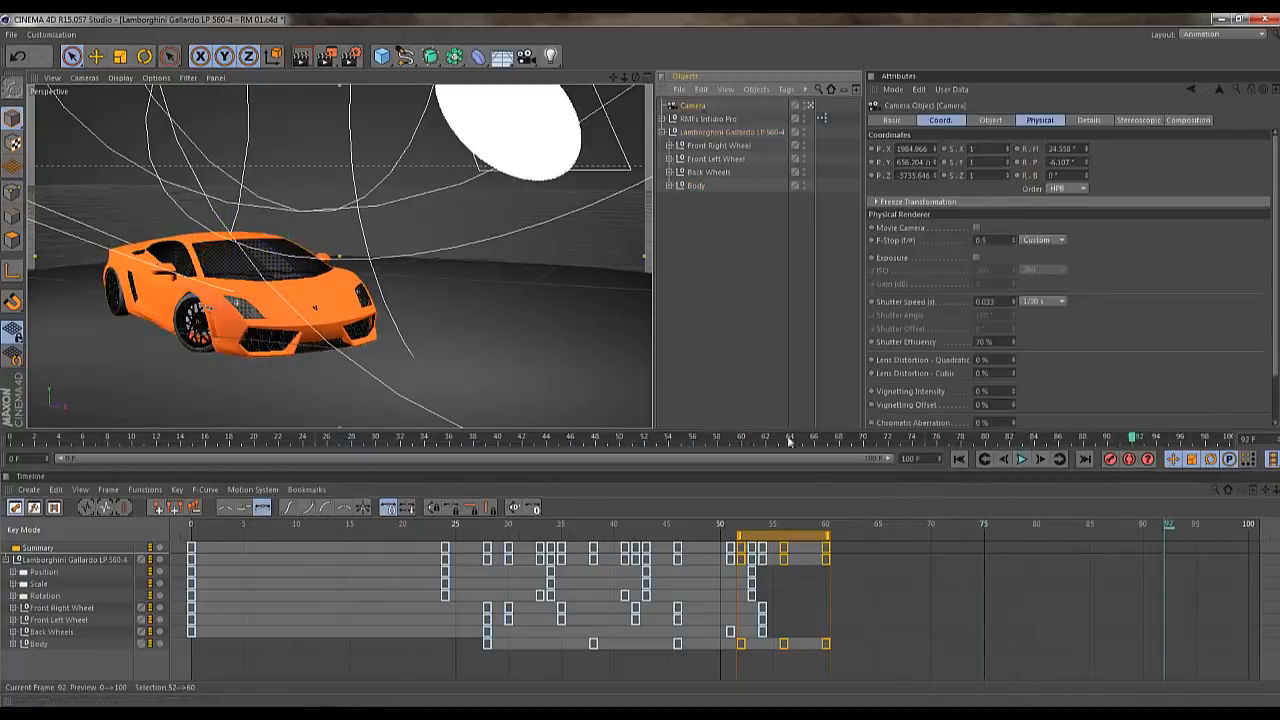
{"action": "left_click", "coordinate": [733, 296]}
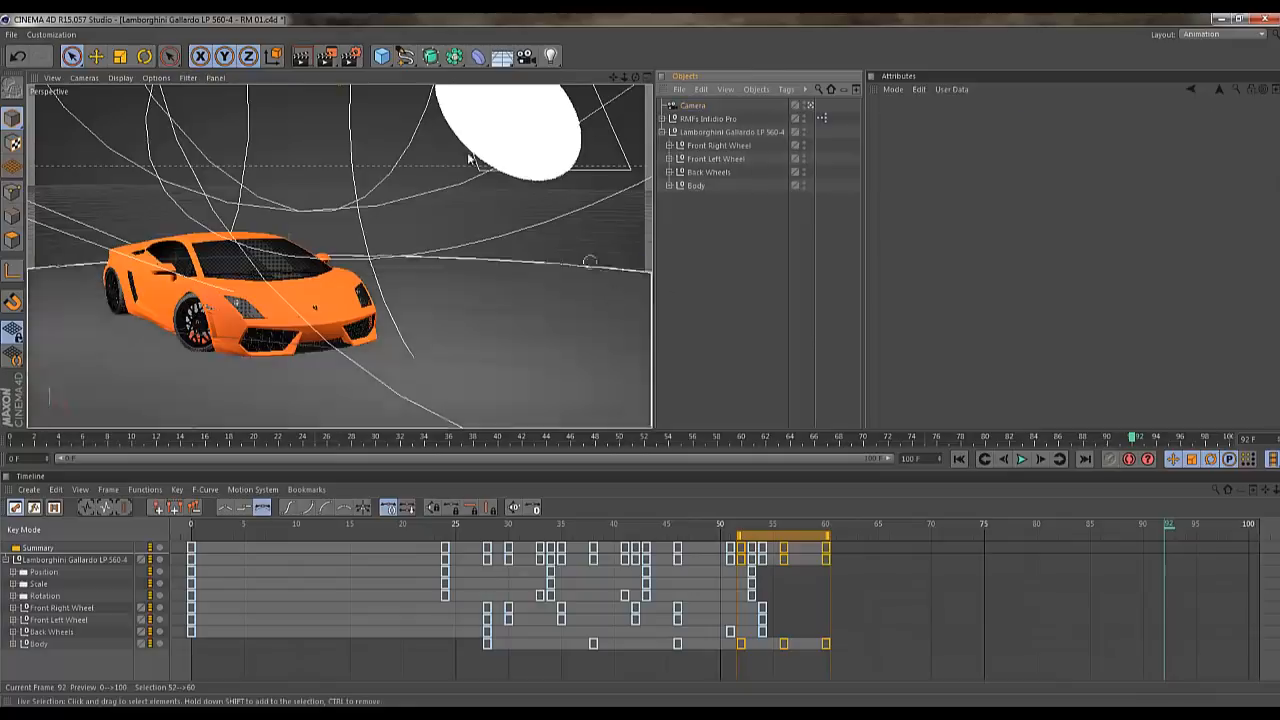
{"action": "left_click", "coordinate": [691, 106]}
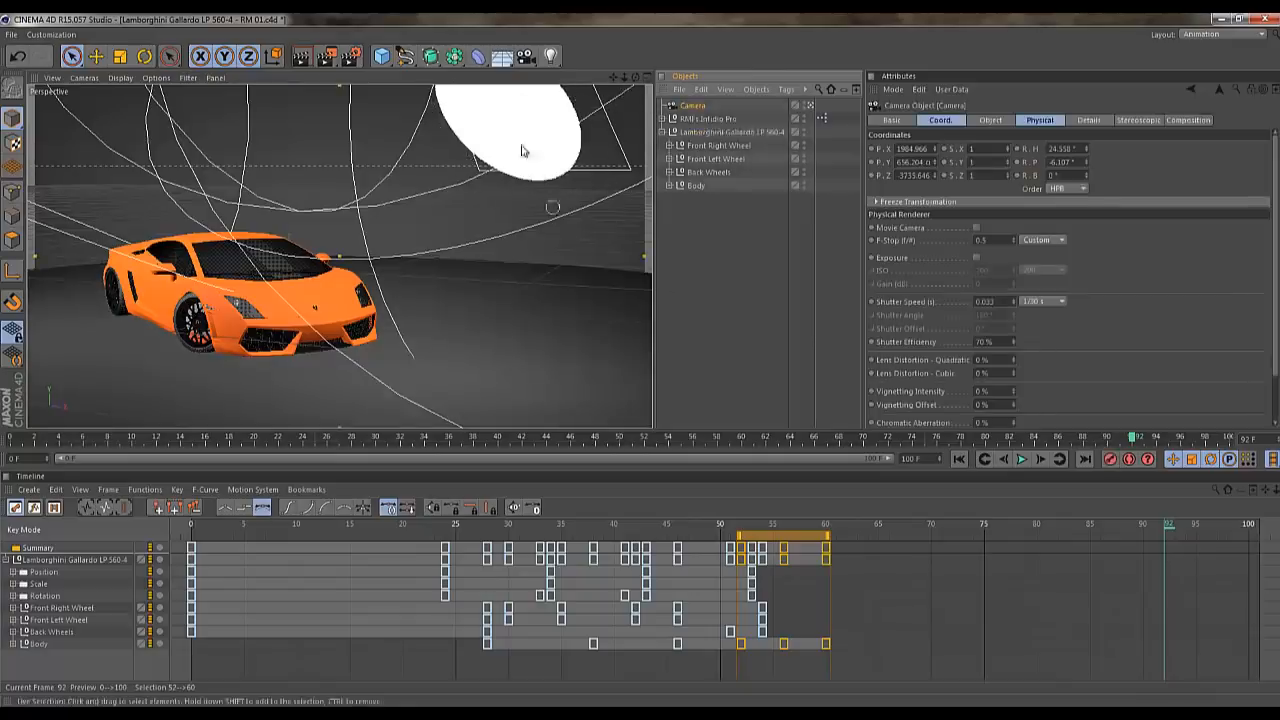
{"action": "right_click", "coordinate": [697, 110]}
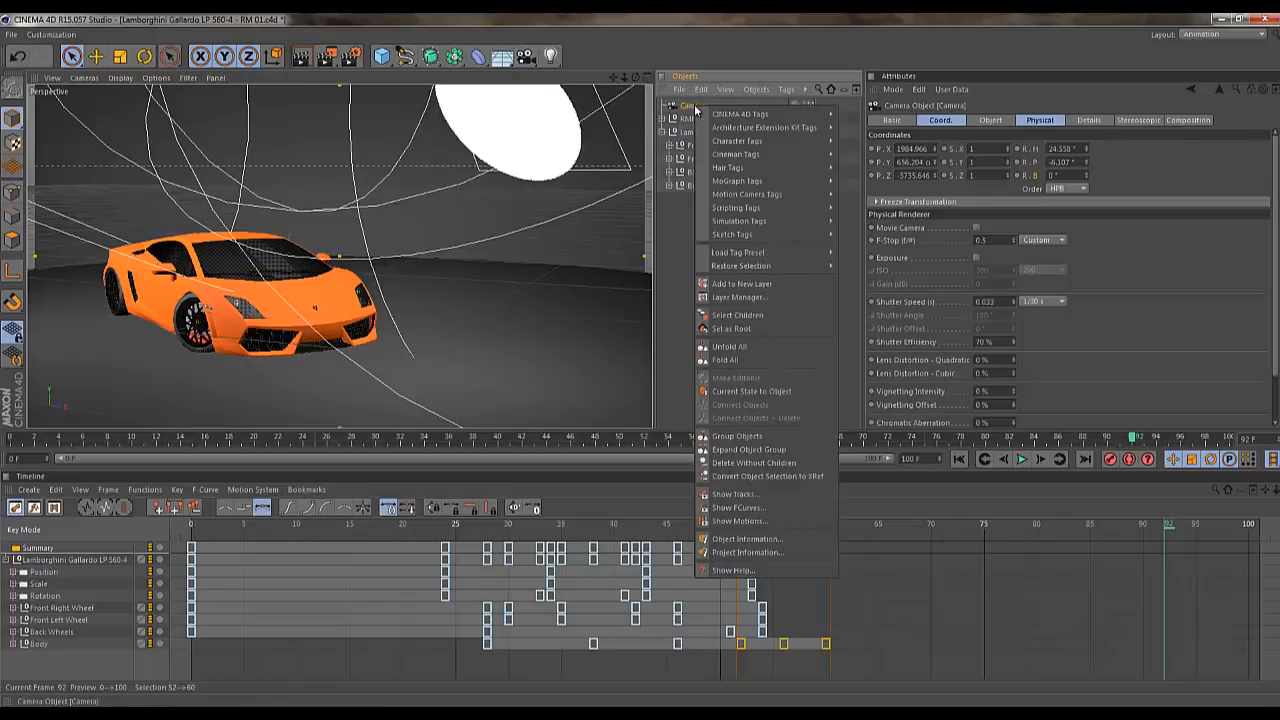
{"action": "mouse_move", "coordinate": [762, 178]}
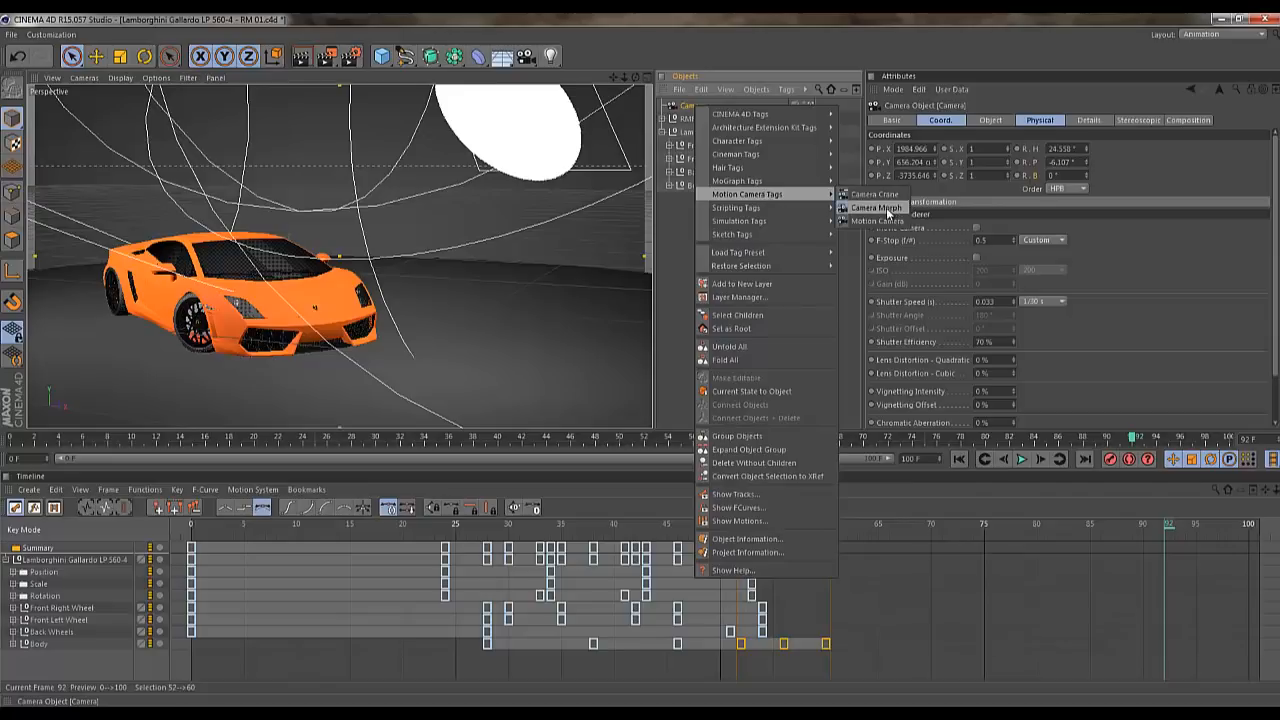
{"action": "left_click", "coordinate": [679, 269]}
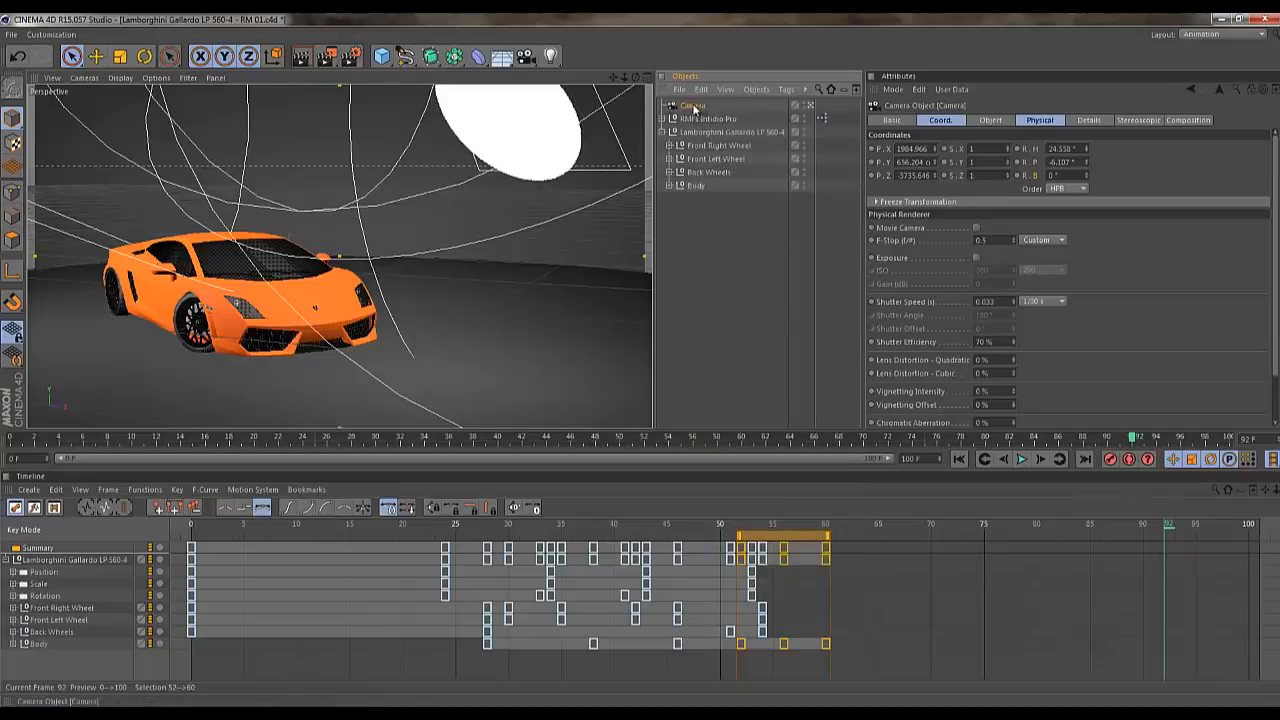
Duplicate the scene camera twice to make Camera.1 and Camera.2
{"action": "key", "text": "ctrl+c"}
{"action": "key", "text": "ctrl+v"}
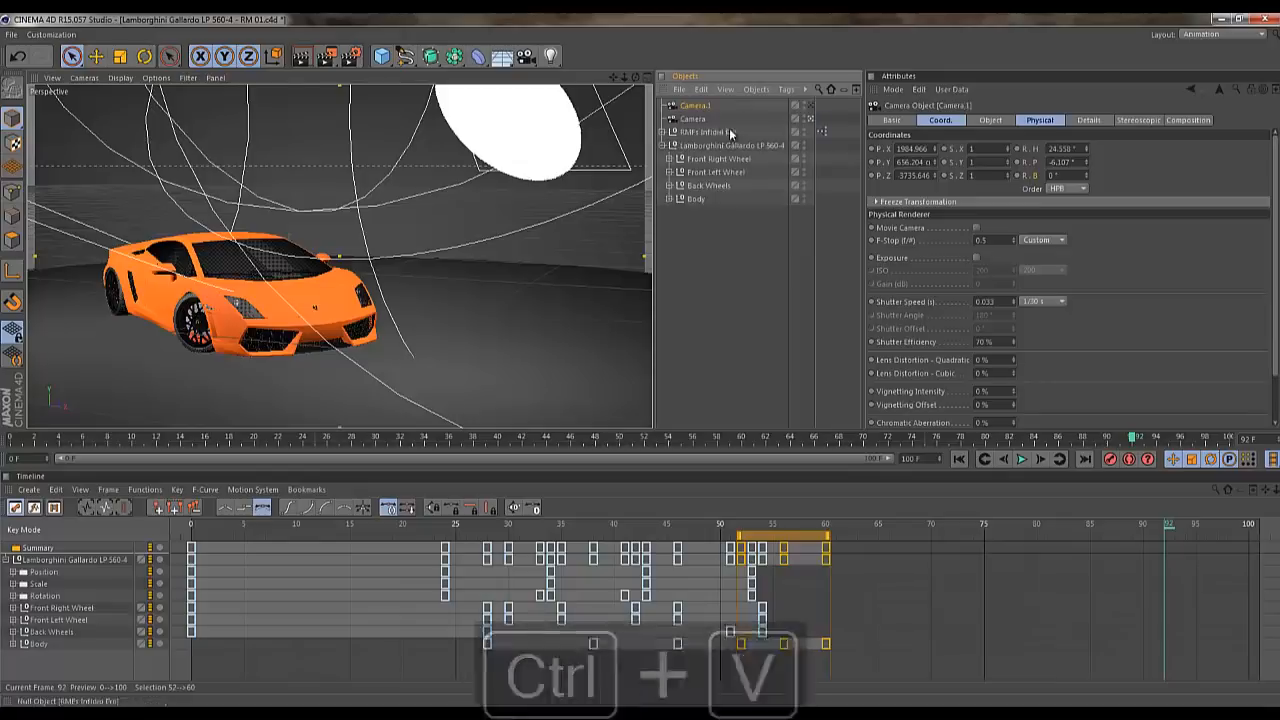
{"action": "key", "text": "ctrl+c"}
{"action": "key", "text": "ctrl+v"}
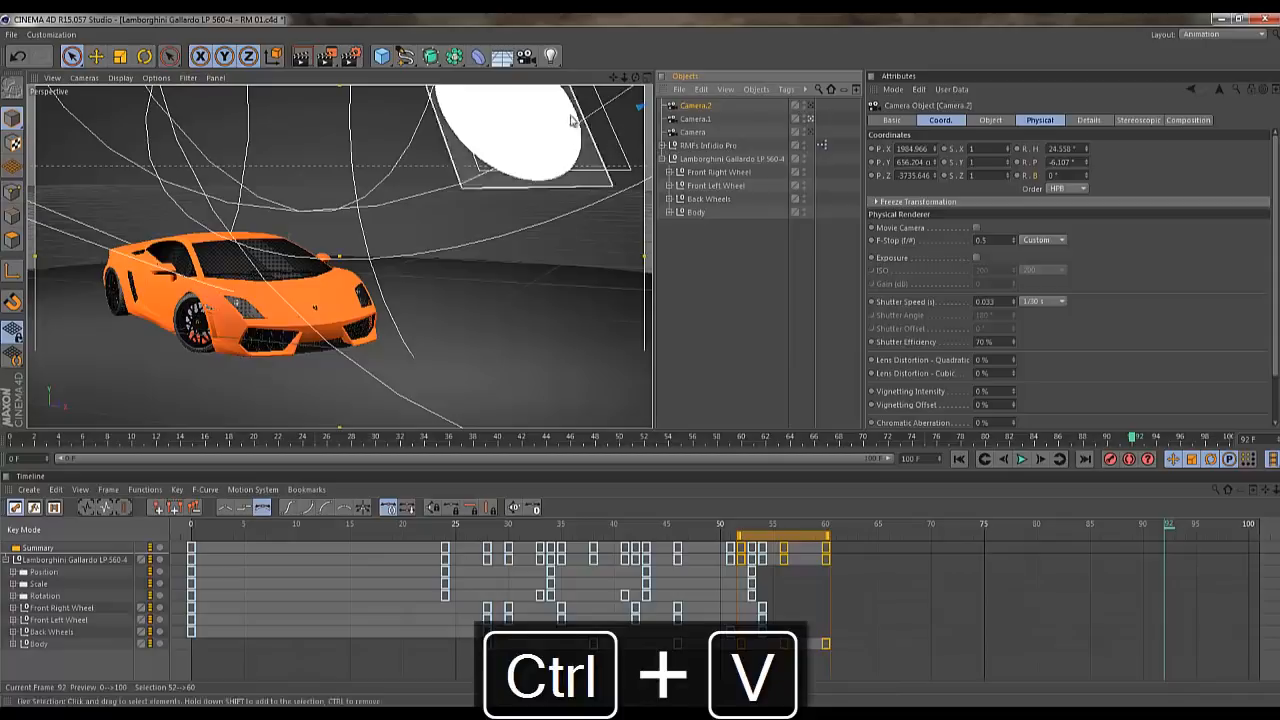
Pull Camera.1 back to a wider view of the studio and turn it slightly at frame 0
{"action": "mouse_move", "coordinate": [623, 79]}
{"action": "left_mouse_down"}
{"action": "mouse_move", "coordinate": [640, 366]}
{"action": "mouse_move", "coordinate": [621, 82]}
{"action": "left_mouse_up"}
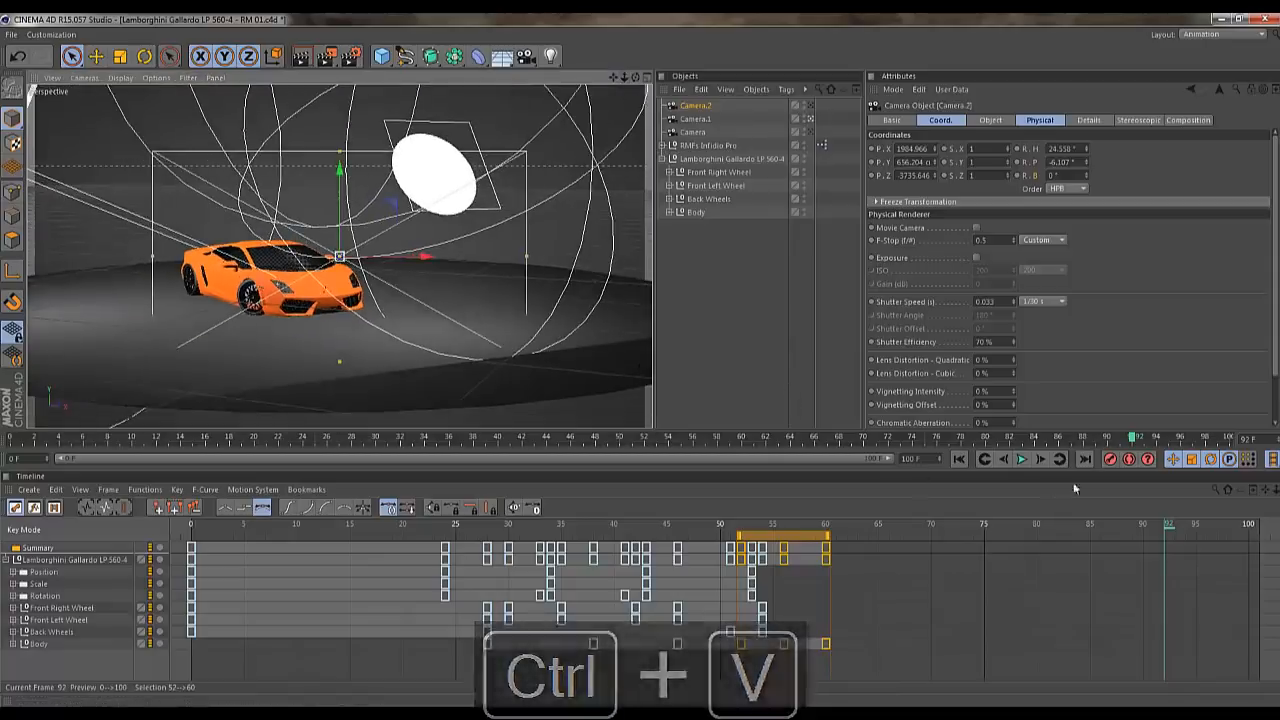
{"action": "left_click", "coordinate": [235, 524]}
{"action": "left_click", "coordinate": [193, 524]}
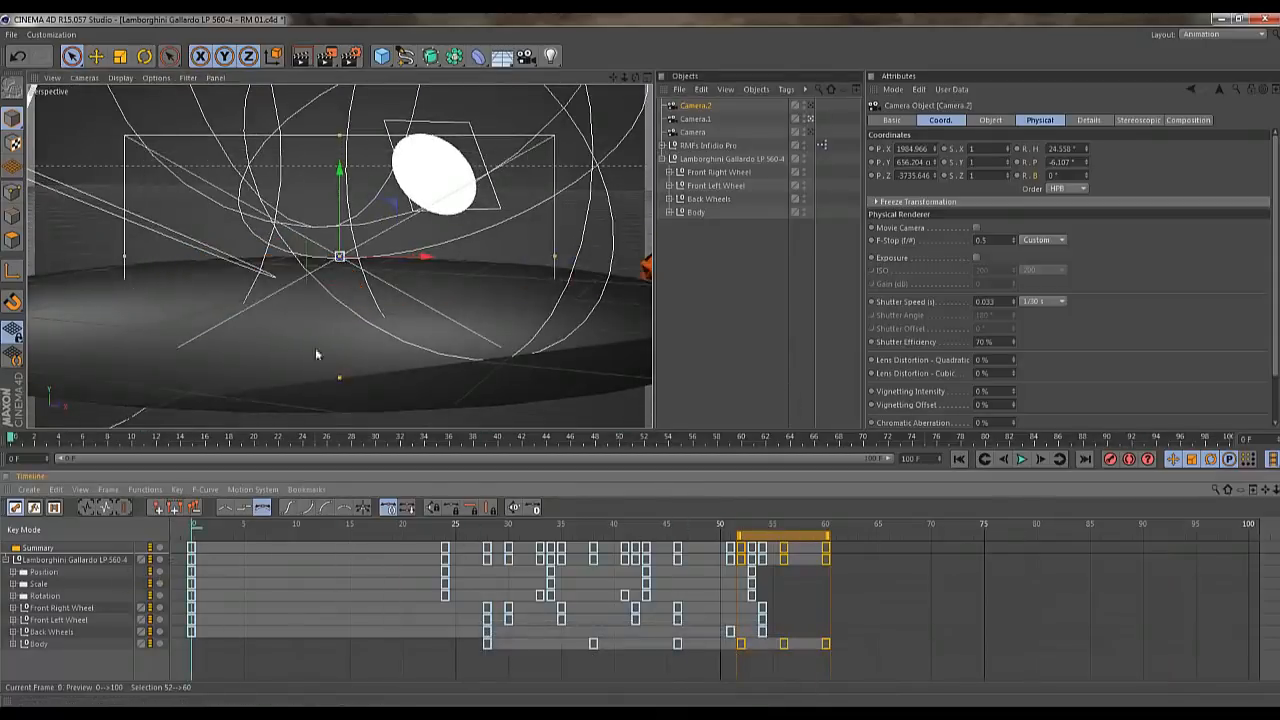
{"action": "left_click_drag", "start_coordinate": [631, 81], "coordinate": [643, 366]}
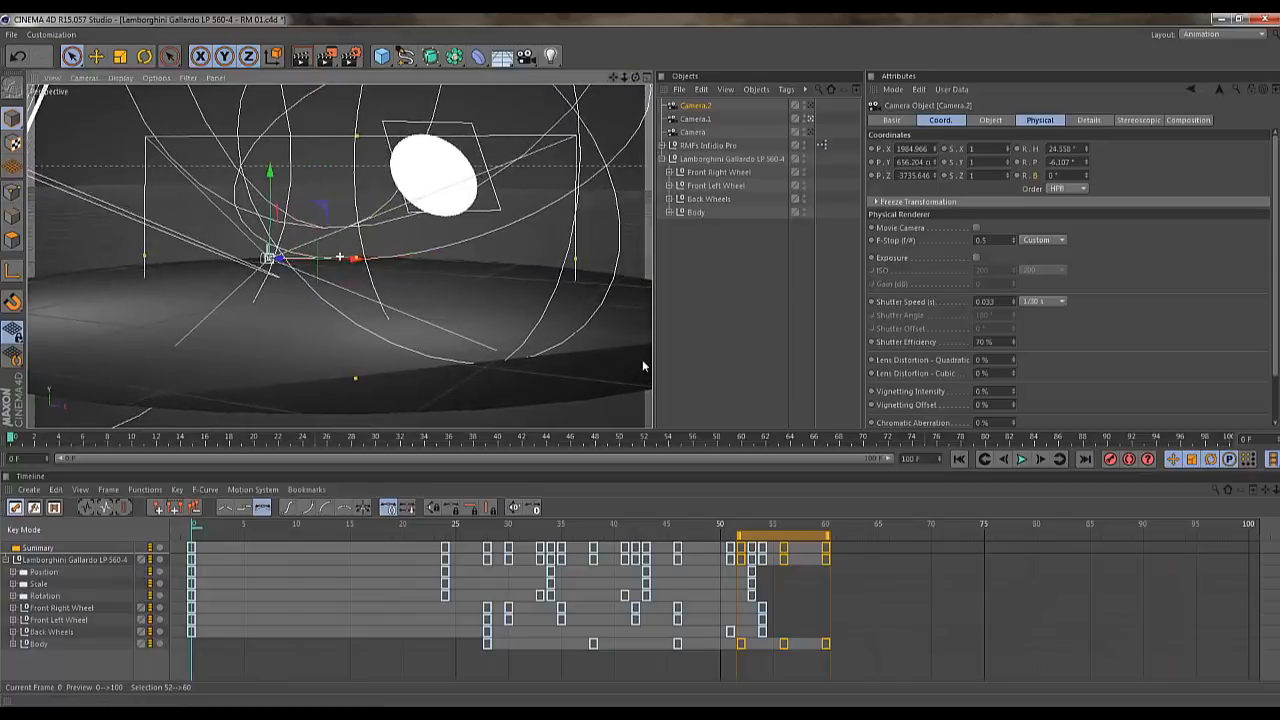
Look through Camera.2 at frame 60 and move it closer to the stopped car
{"action": "left_click", "coordinate": [810, 106]}
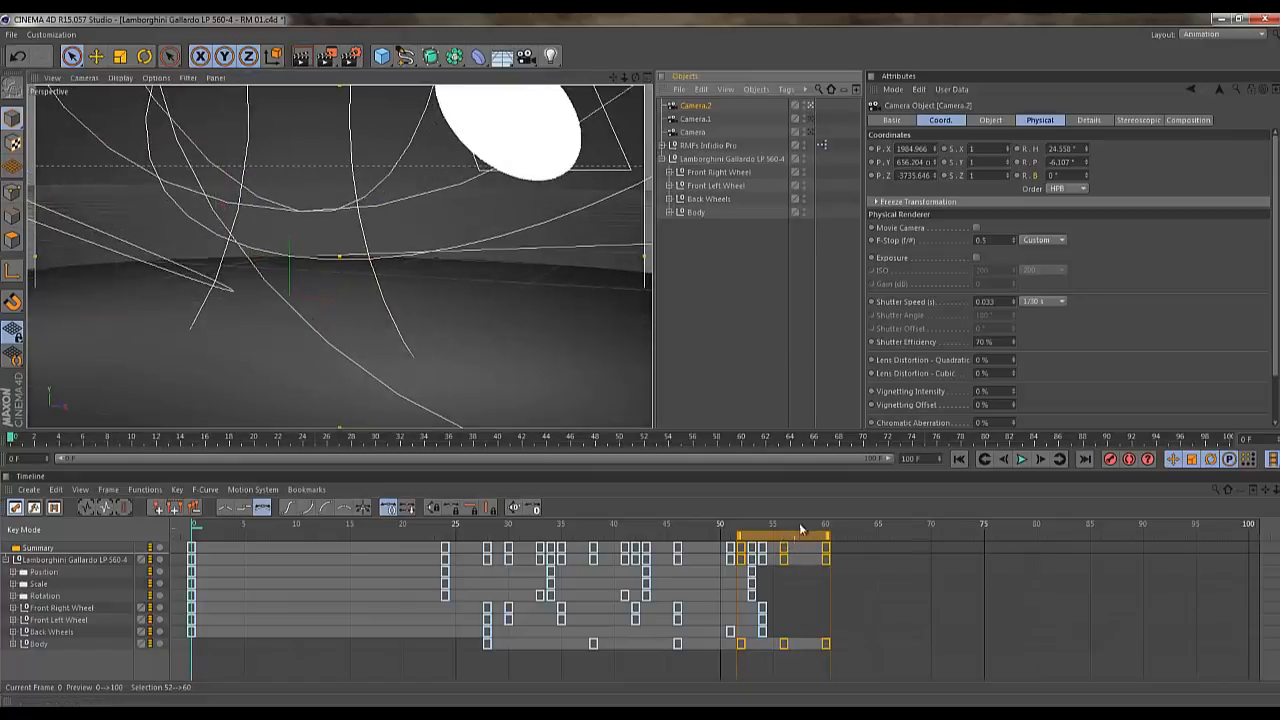
{"action": "left_click", "coordinate": [826, 524]}
{"action": "left_click_drag", "start_coordinate": [624, 78], "coordinate": [641, 366]}
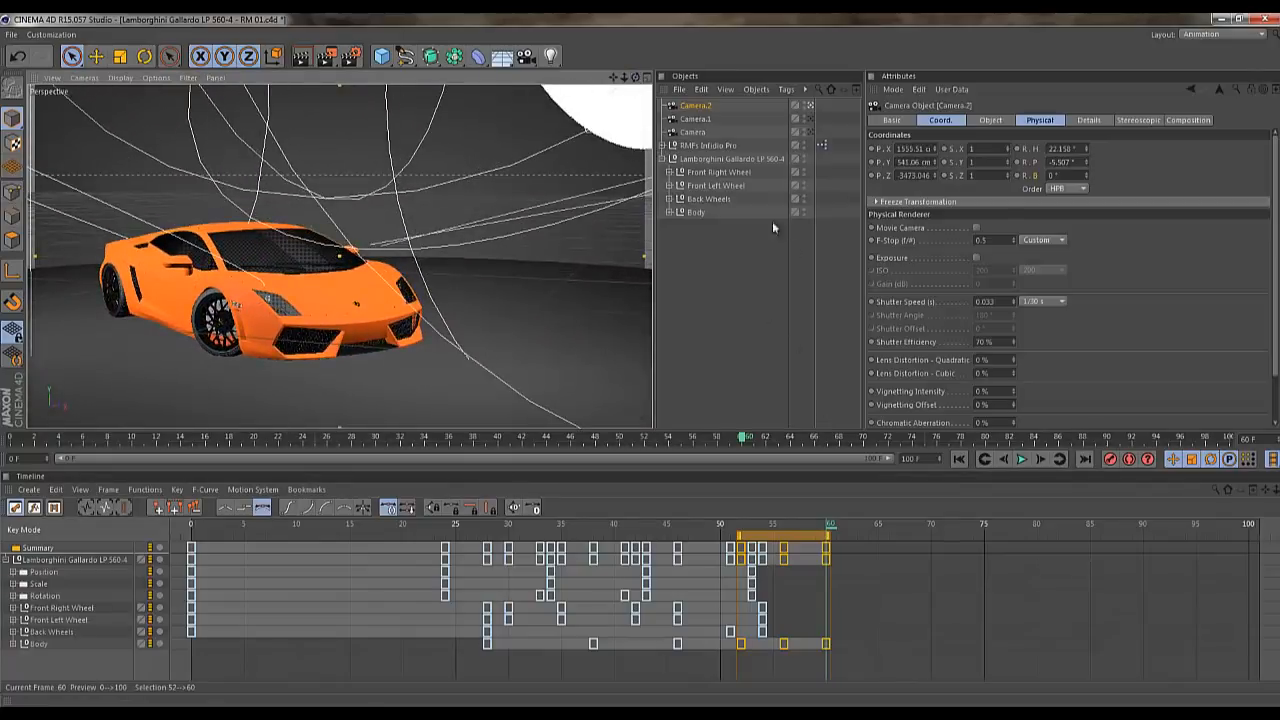
Add a Camera Morph tag to the original Camera and assign Camera.1 and Camera.2 as its source cameras
{"action": "left_click", "coordinate": [697, 132]}
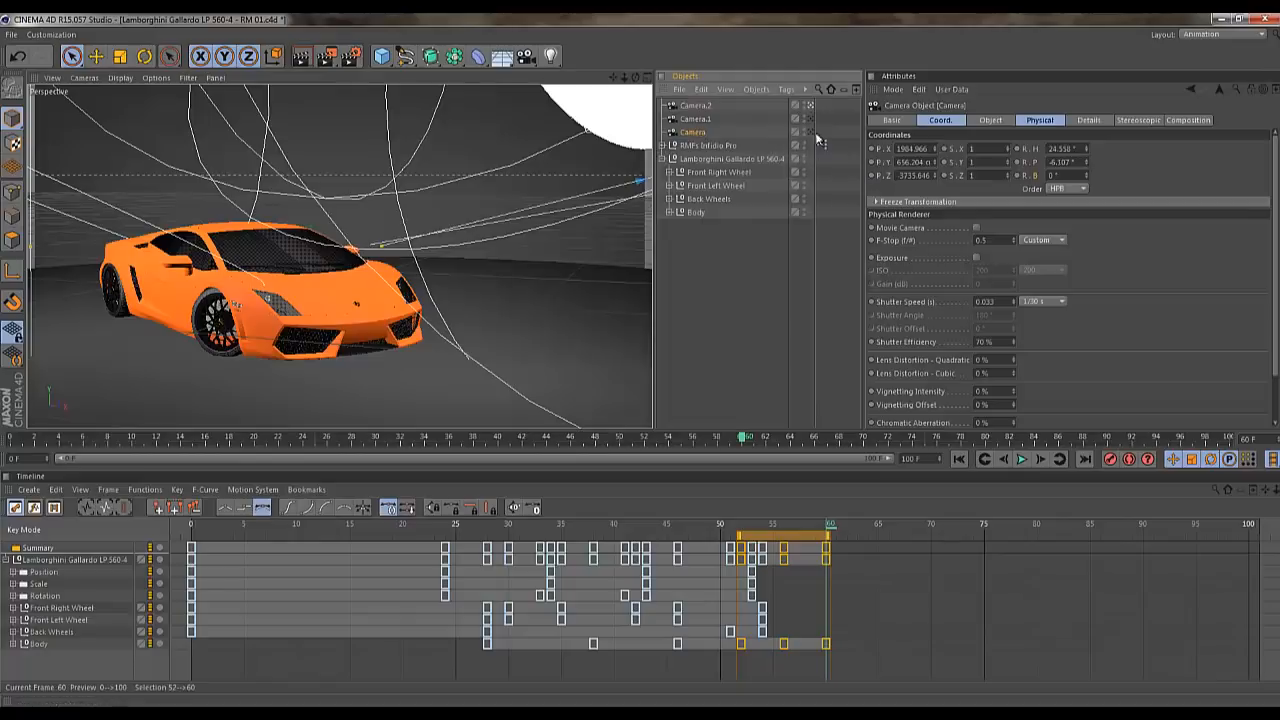
{"action": "left_click", "coordinate": [810, 132]}
{"action": "right_click", "coordinate": [694, 131]}
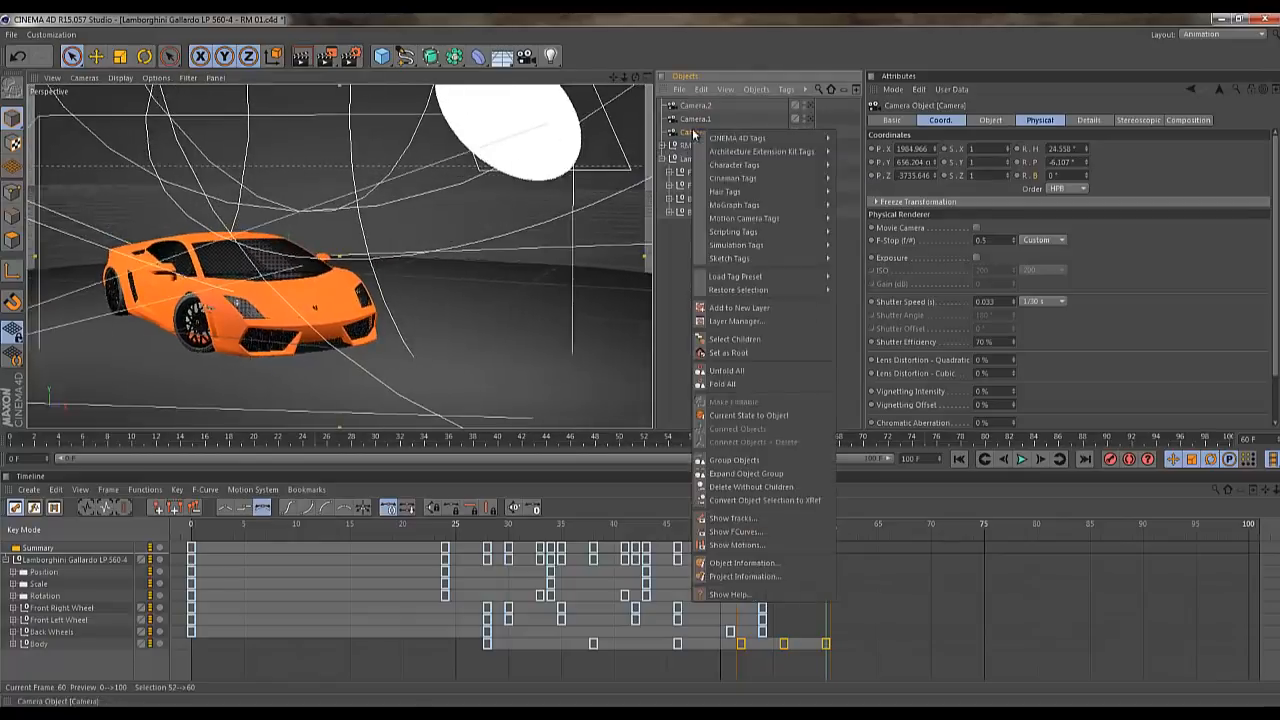
{"action": "mouse_move", "coordinate": [797, 219]}
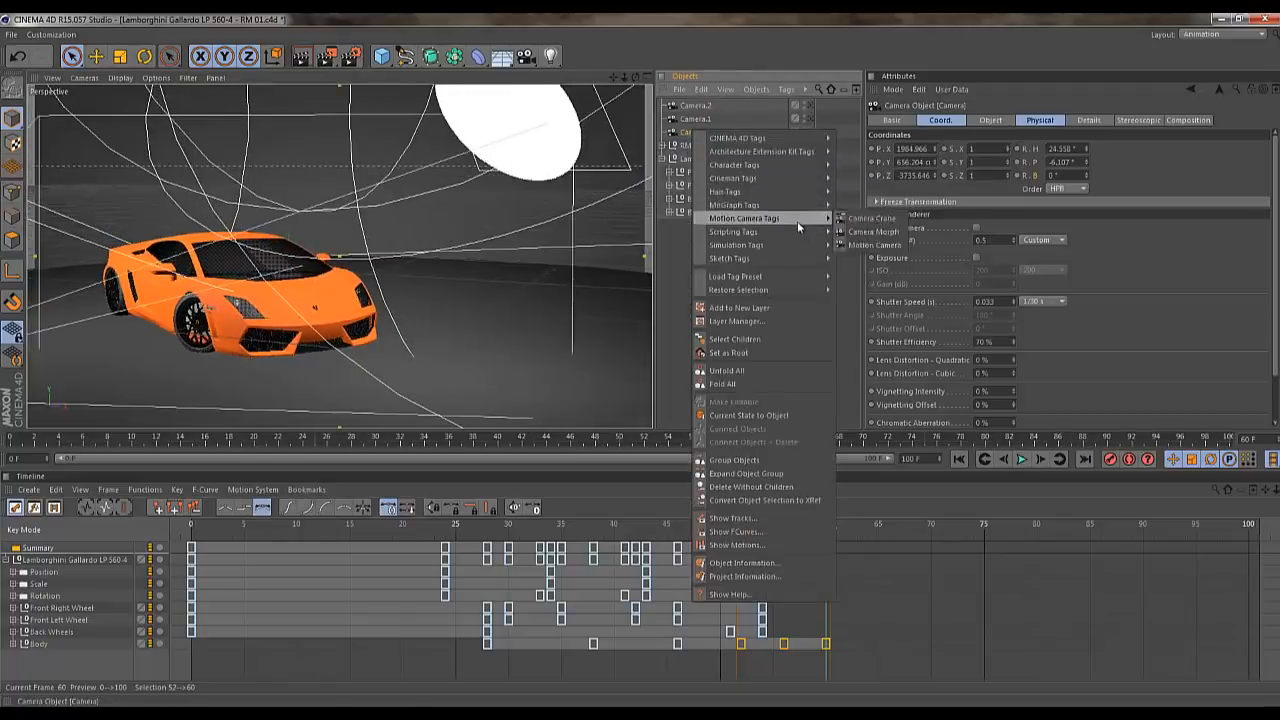
{"action": "left_click", "coordinate": [885, 231]}
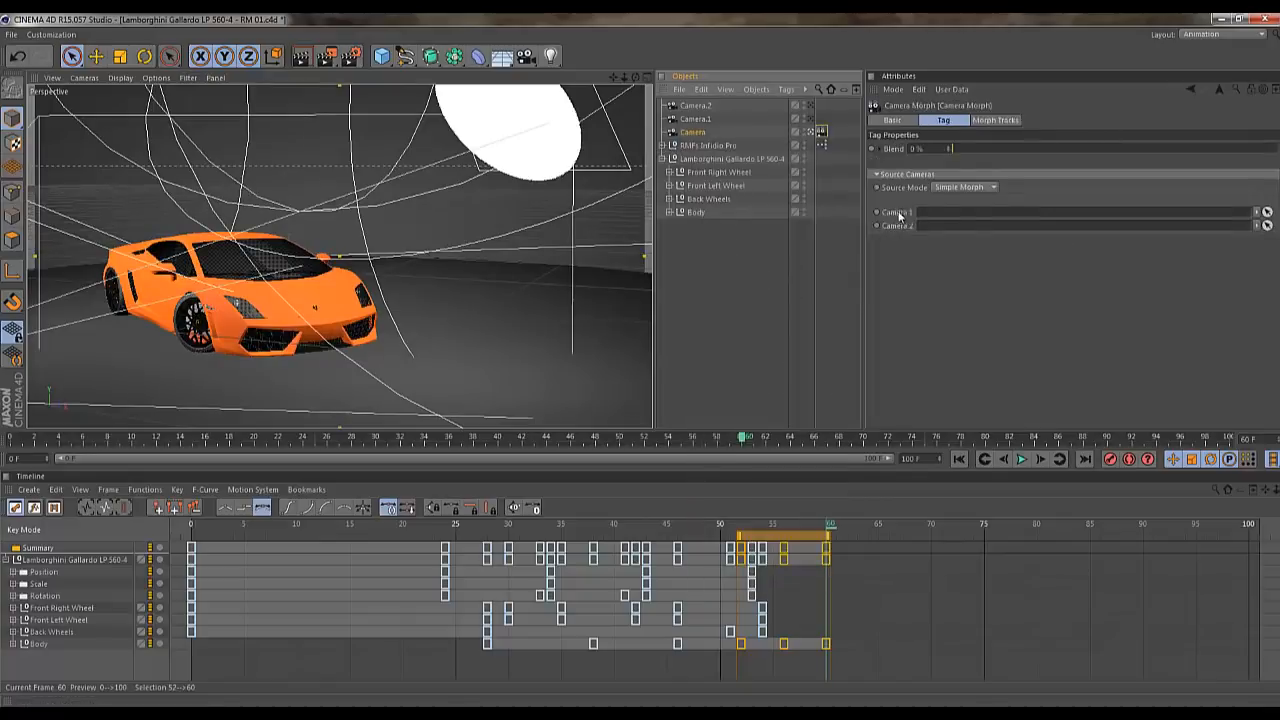
{"action": "left_click_drag", "start_coordinate": [925, 220], "coordinate": [927, 214]}
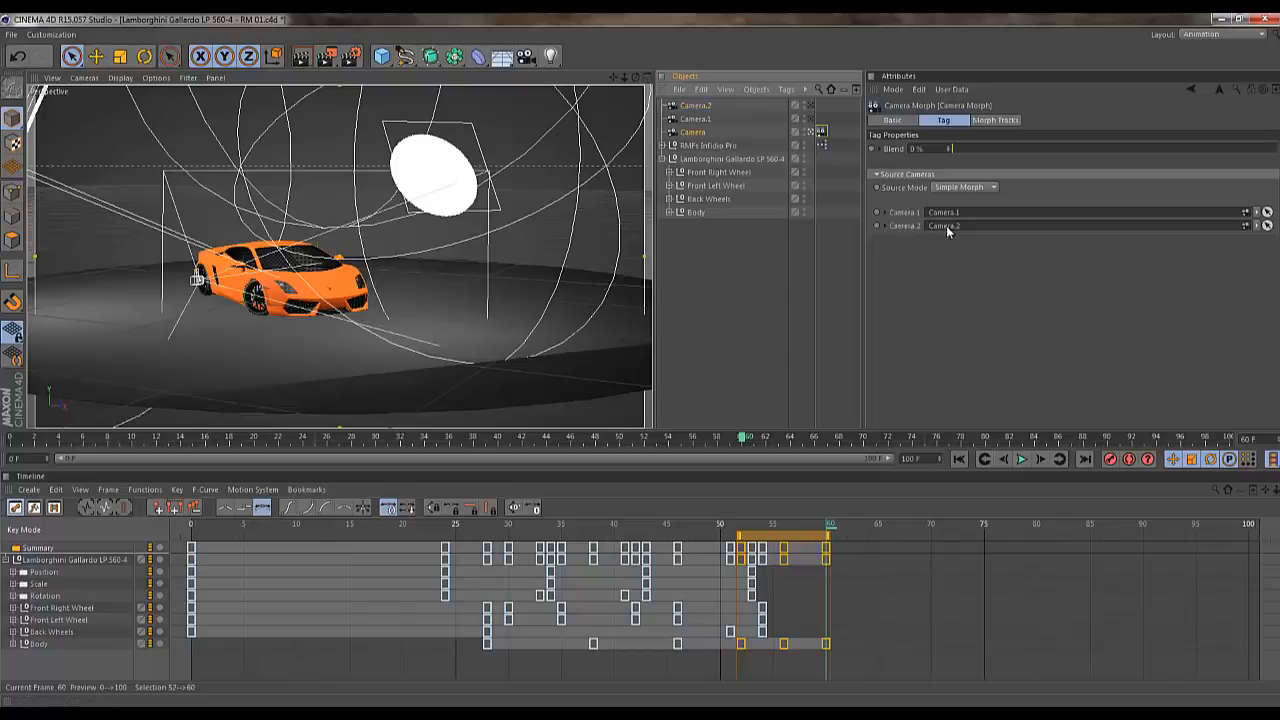
{"action": "left_click_drag", "start_coordinate": [962, 149], "coordinate": [896, 218]}
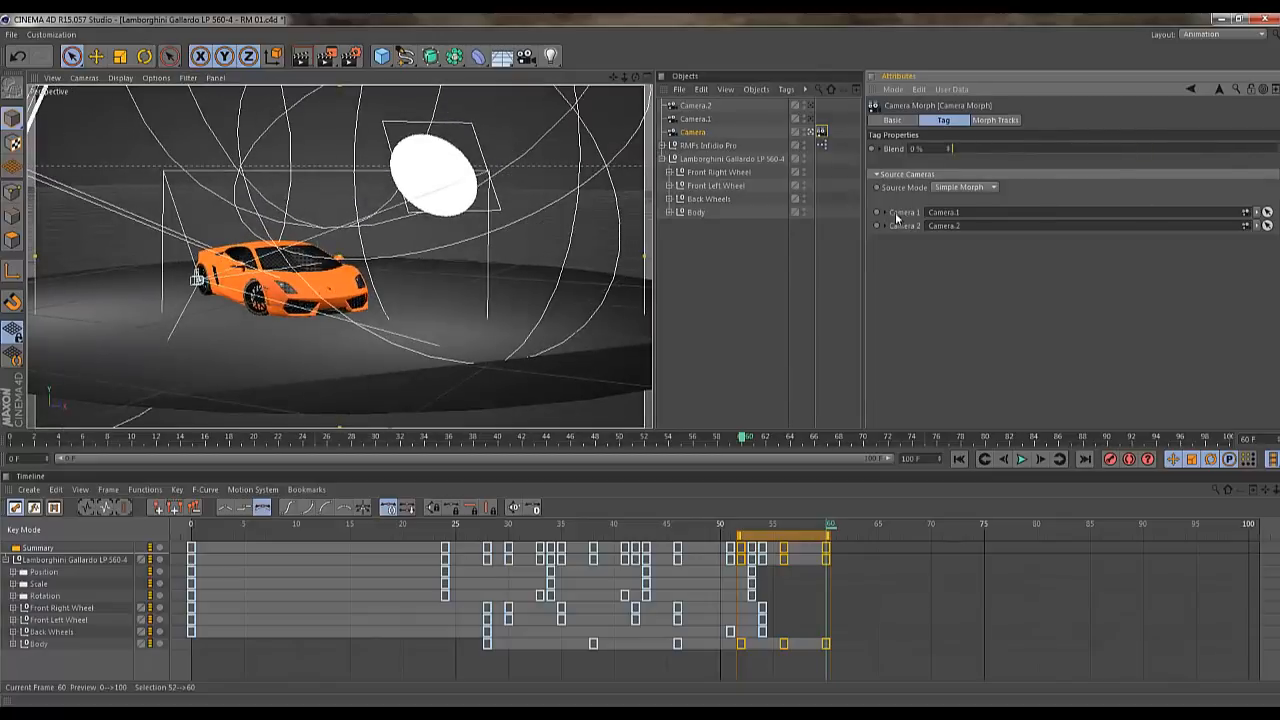
Keyframe the Camera Morph Blend at 0% on frame 0 and 100% on frame 51
{"action": "left_click_drag", "start_coordinate": [829, 527], "coordinate": [190, 524]}
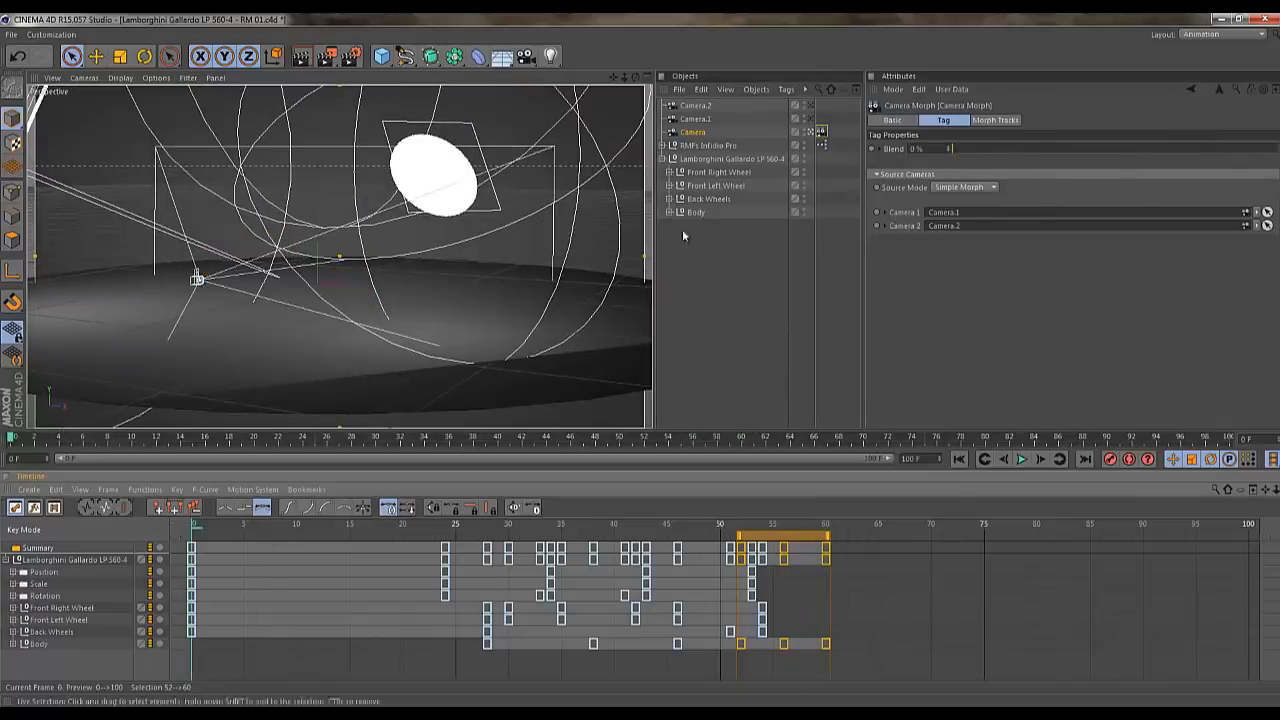
{"action": "left_click", "coordinate": [872, 148], "text": "ctrl"}
{"action": "left_click_drag", "start_coordinate": [808, 530], "coordinate": [729, 530]}
{"action": "left_click_drag", "start_coordinate": [985, 148], "coordinate": [1149, 156]}
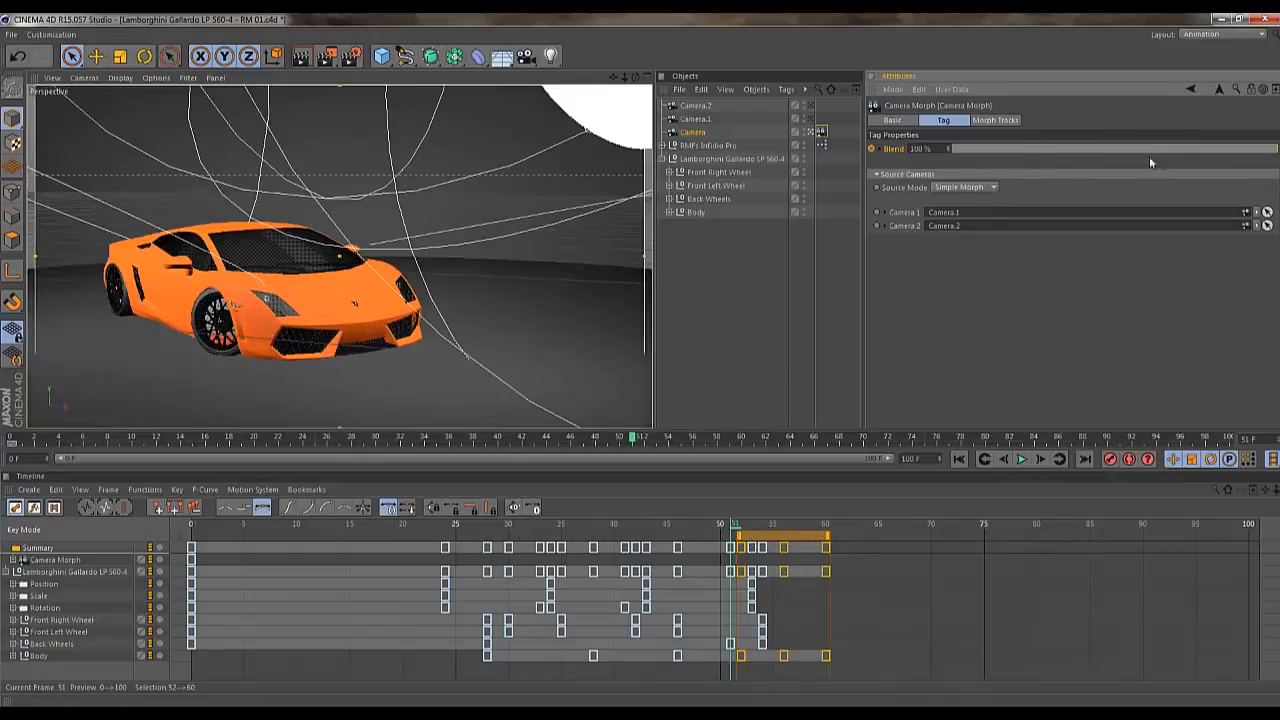
{"action": "left_click", "coordinate": [871, 149]}
{"action": "mouse_move", "coordinate": [734, 532]}
{"action": "left_mouse_down"}
{"action": "mouse_move", "coordinate": [765, 532]}
{"action": "mouse_move", "coordinate": [167, 531]}
{"action": "mouse_move", "coordinate": [814, 523]}
{"action": "mouse_move", "coordinate": [280, 525]}
{"action": "mouse_move", "coordinate": [795, 530]}
{"action": "mouse_move", "coordinate": [736, 537]}
{"action": "left_mouse_up"}
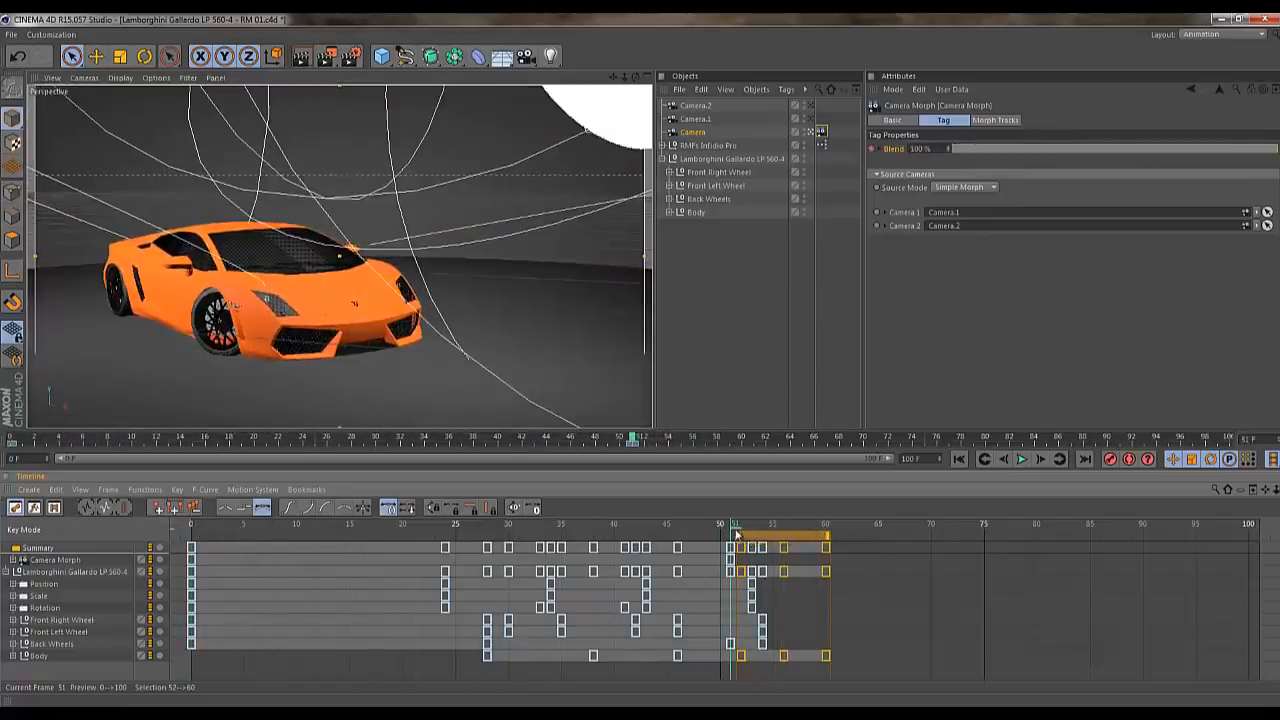
Keyframe Camera.2 at frame 48, then move it closer to the car and keyframe it at frame 70
{"action": "left_click", "coordinate": [695, 105]}
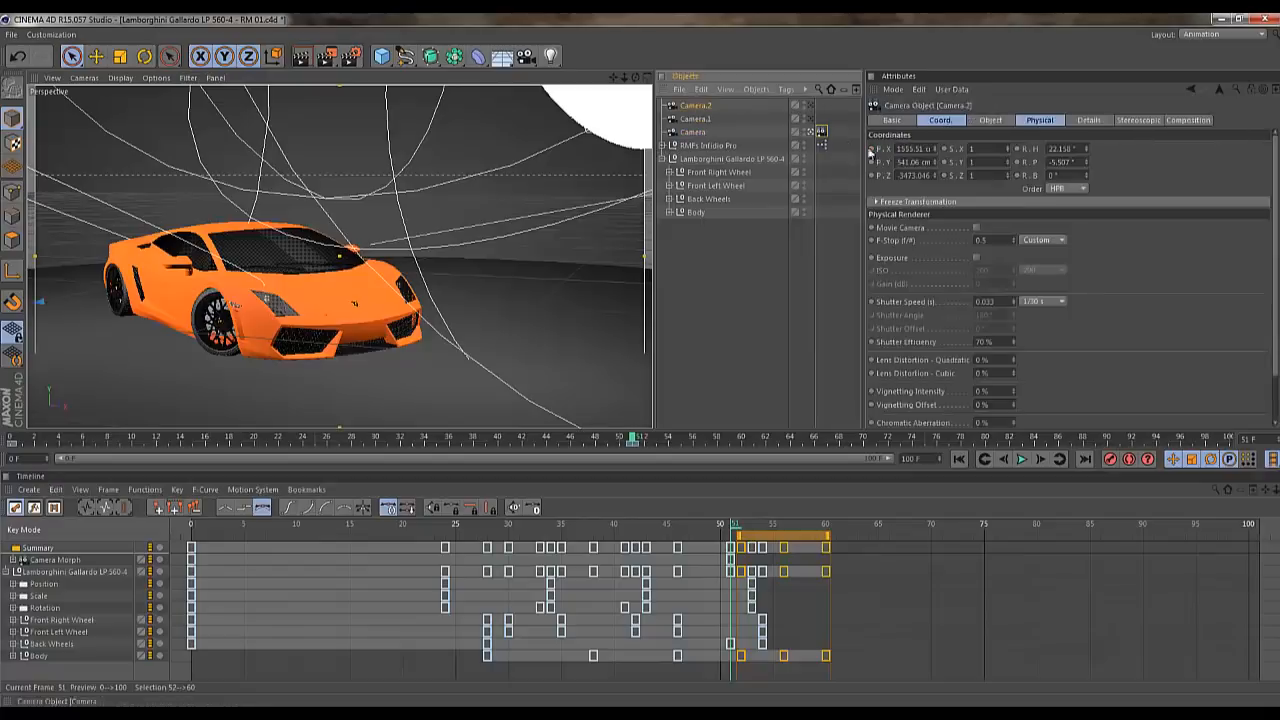
{"action": "left_click", "coordinate": [811, 106]}
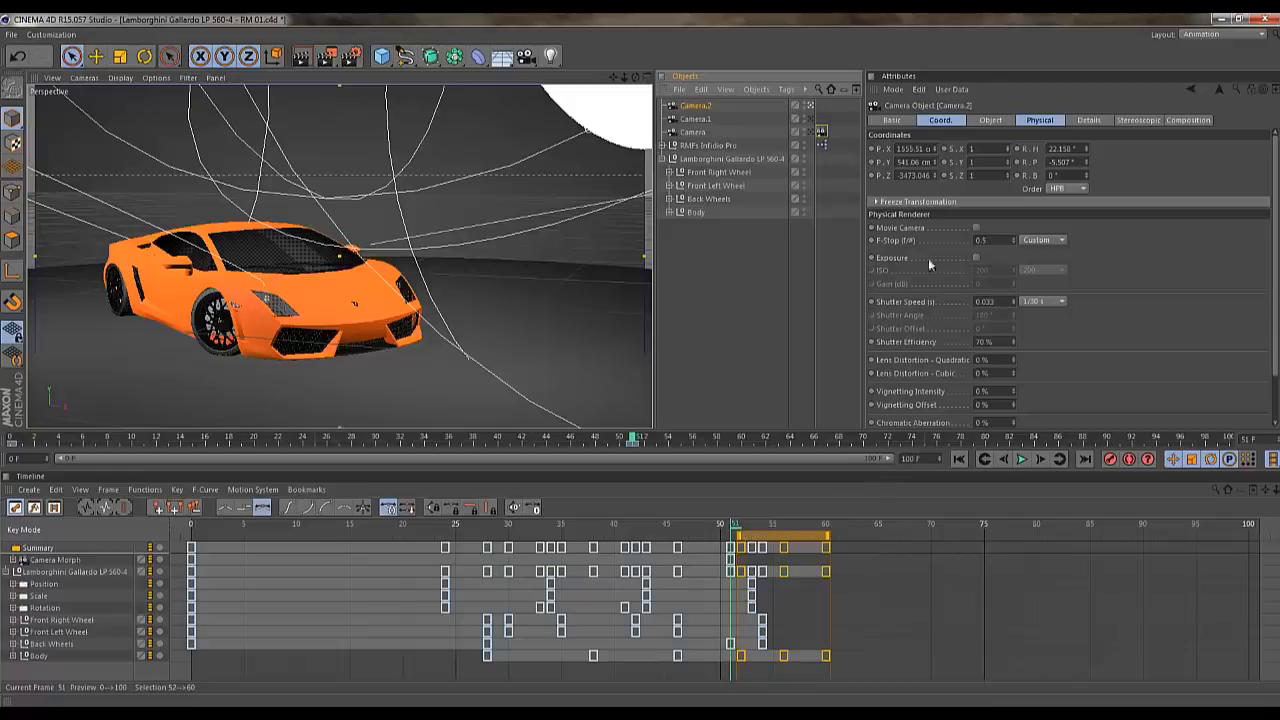
{"action": "left_click", "coordinate": [703, 528]}
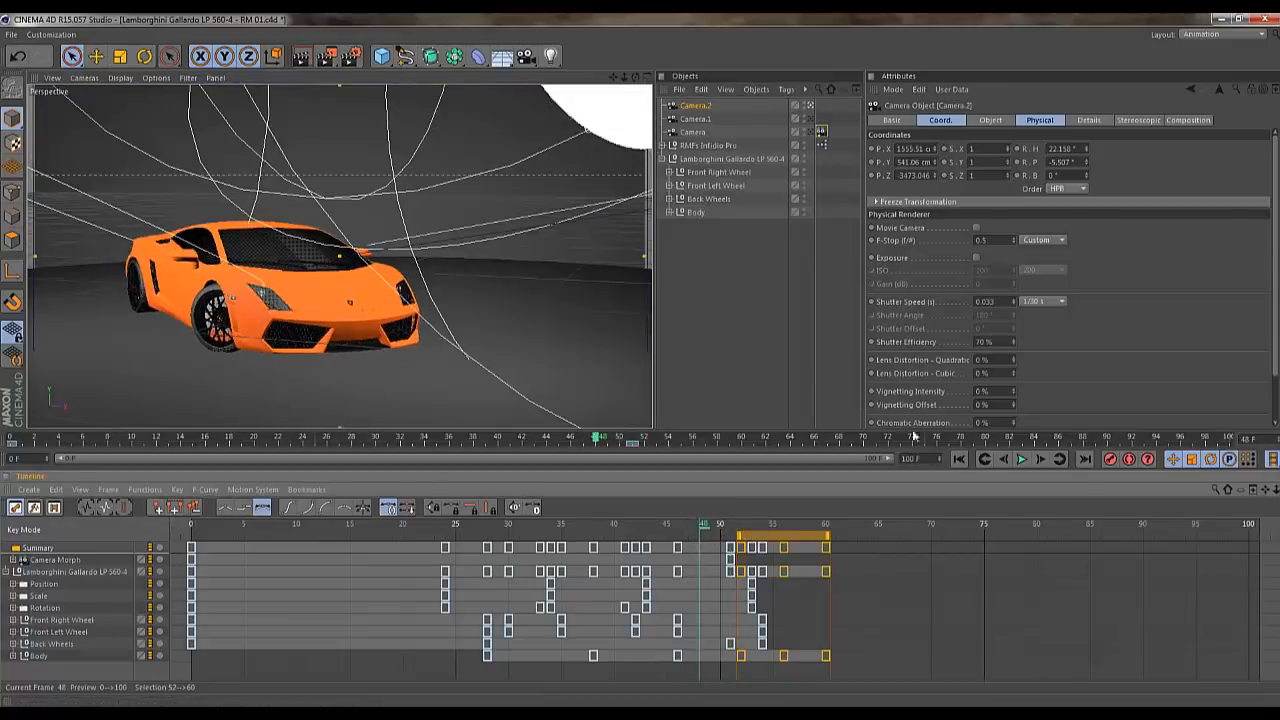
{"action": "left_click", "coordinate": [1110, 459]}
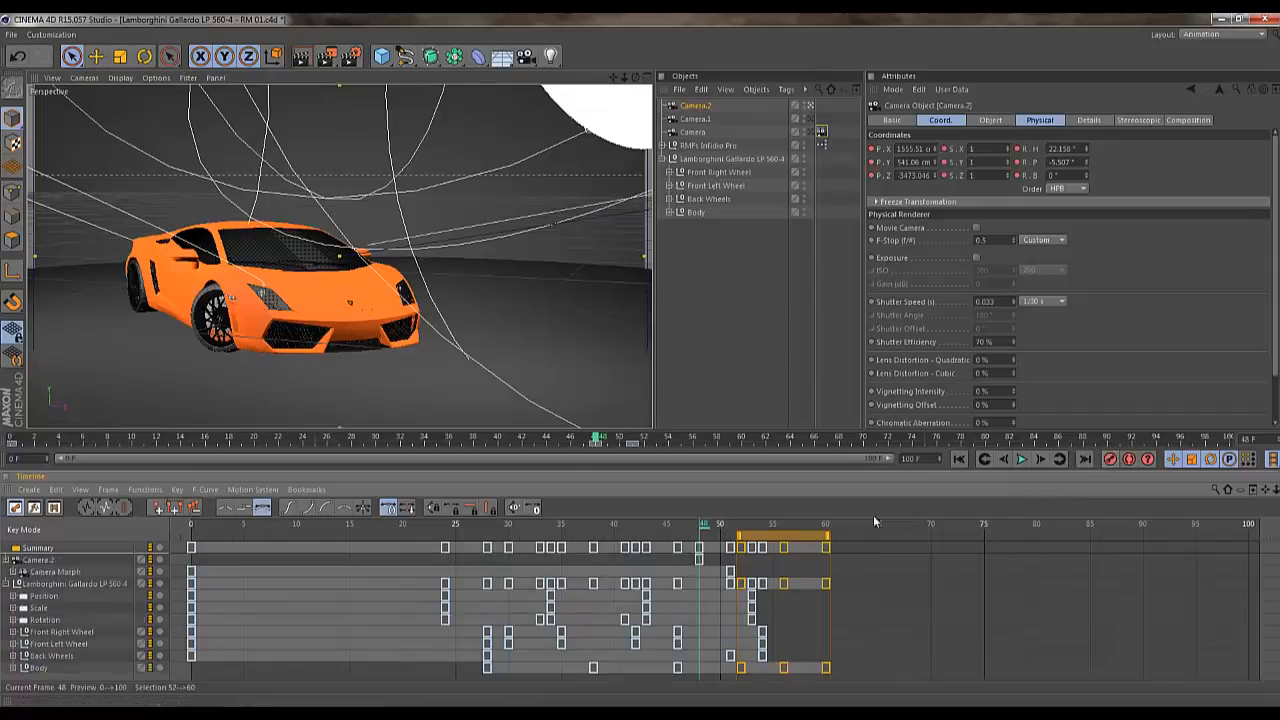
{"action": "left_click", "coordinate": [930, 524]}
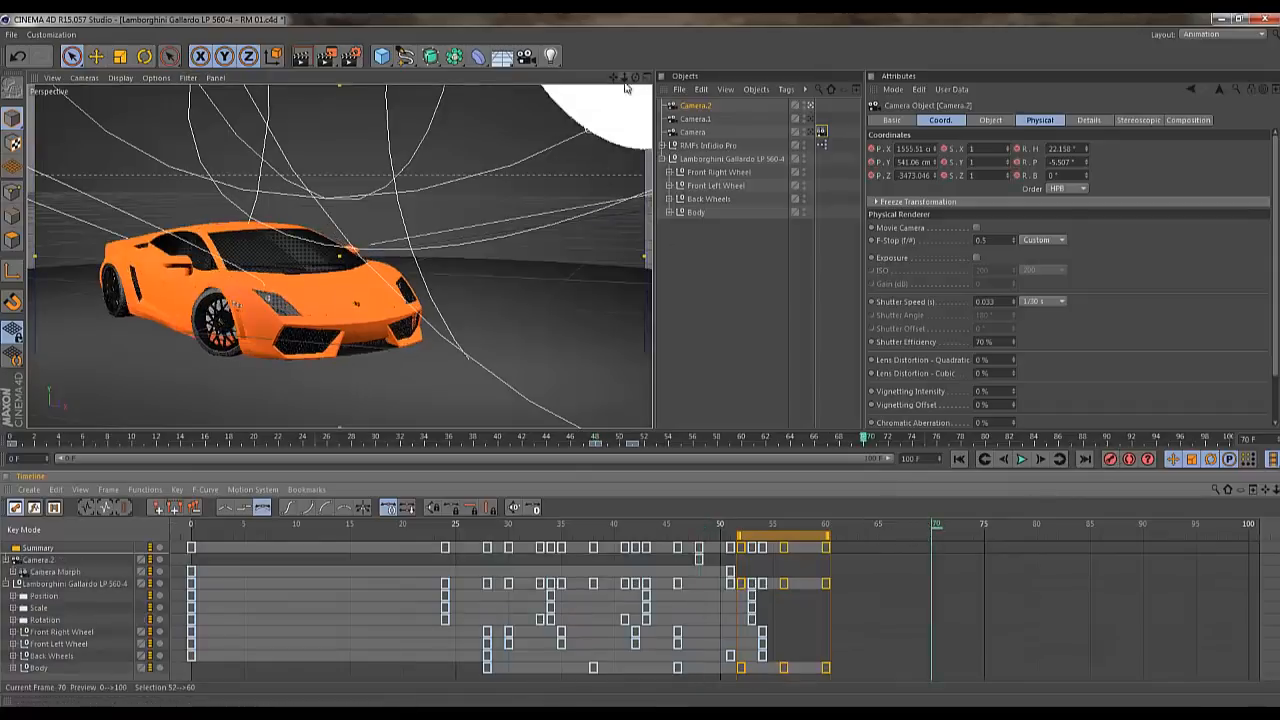
{"action": "left_click_drag", "start_coordinate": [642, 361], "coordinate": [642, 359]}
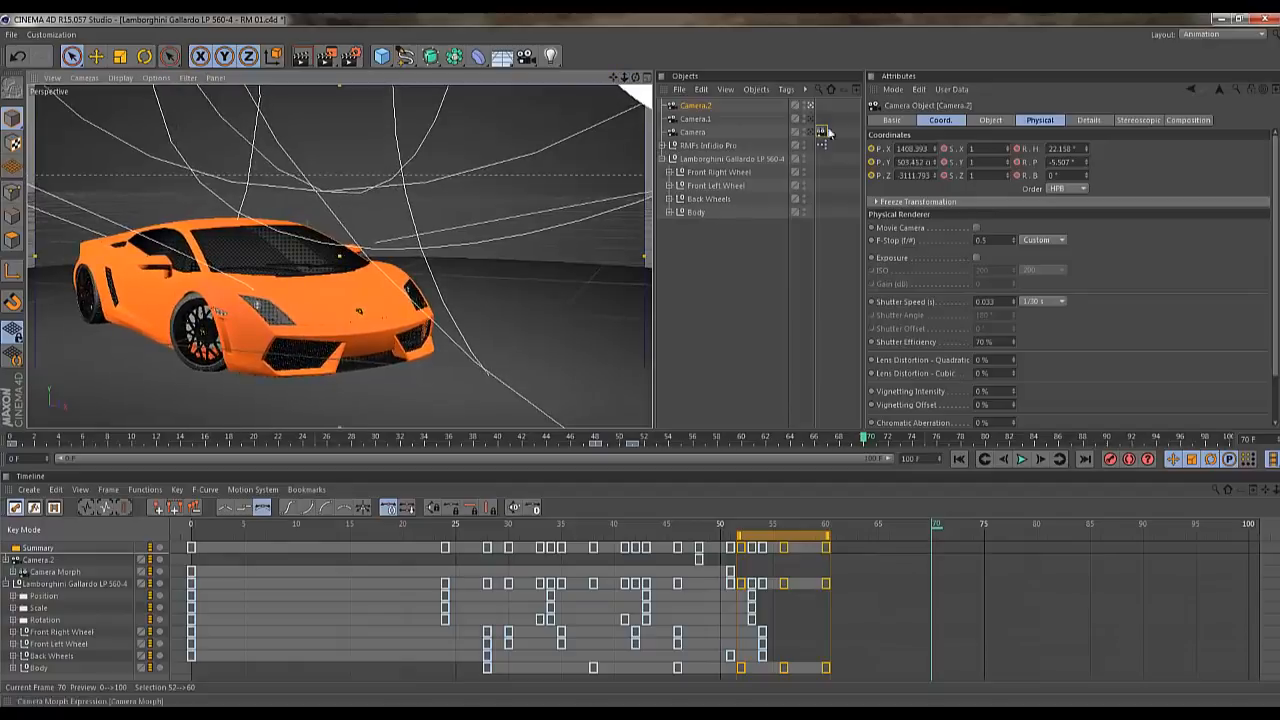
{"action": "left_click", "coordinate": [1110, 459]}
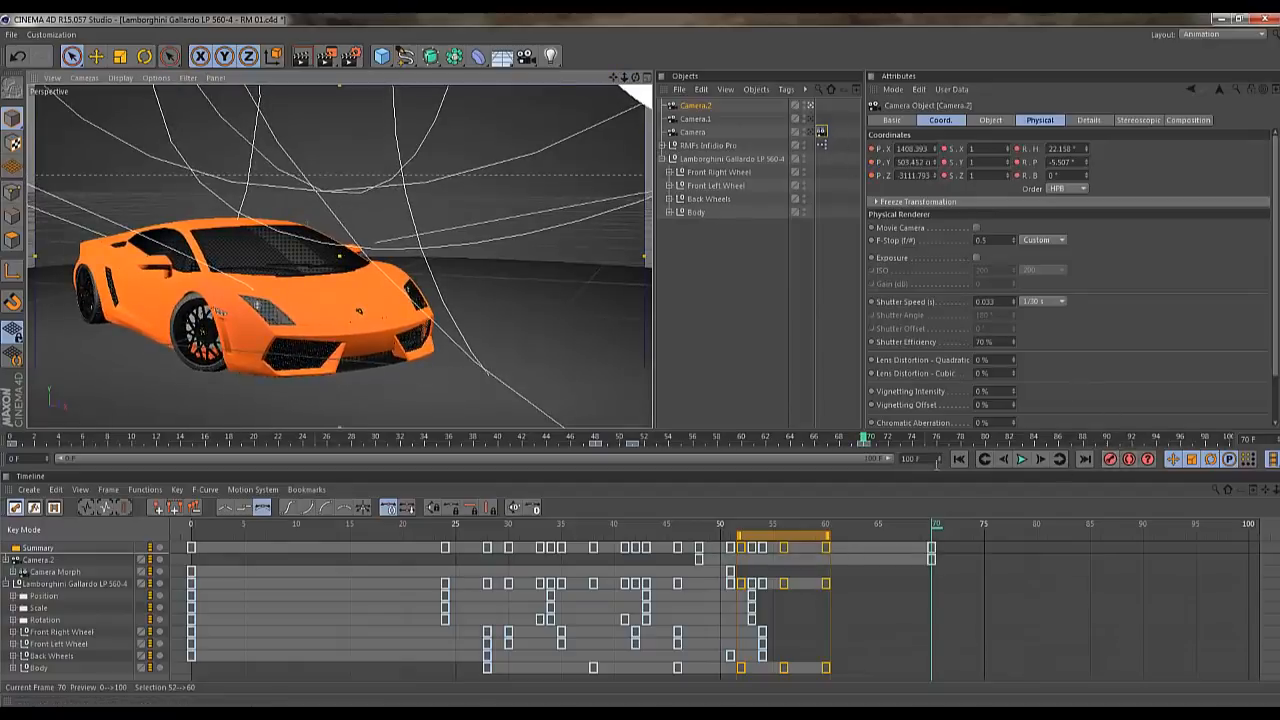
Play the animation through the morphing Camera and move Camera.2's last key to frame 100
{"action": "left_click", "coordinate": [957, 460]}
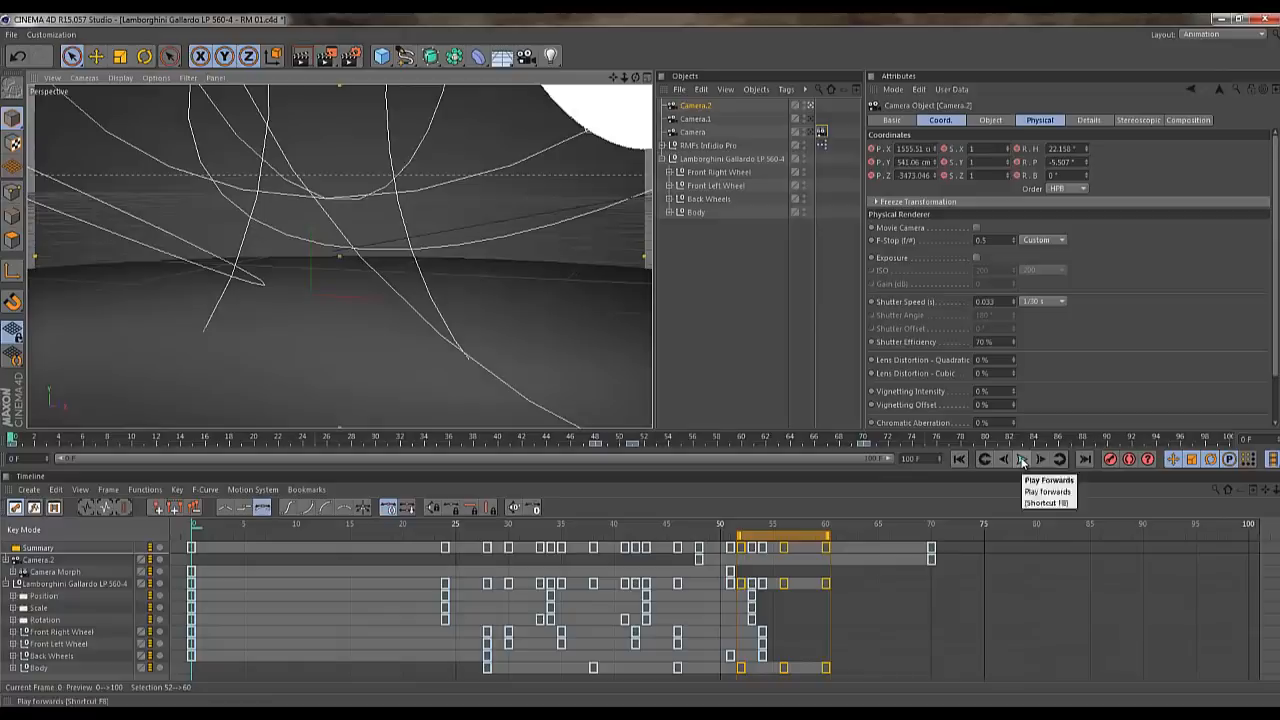
{"action": "left_click", "coordinate": [816, 134]}
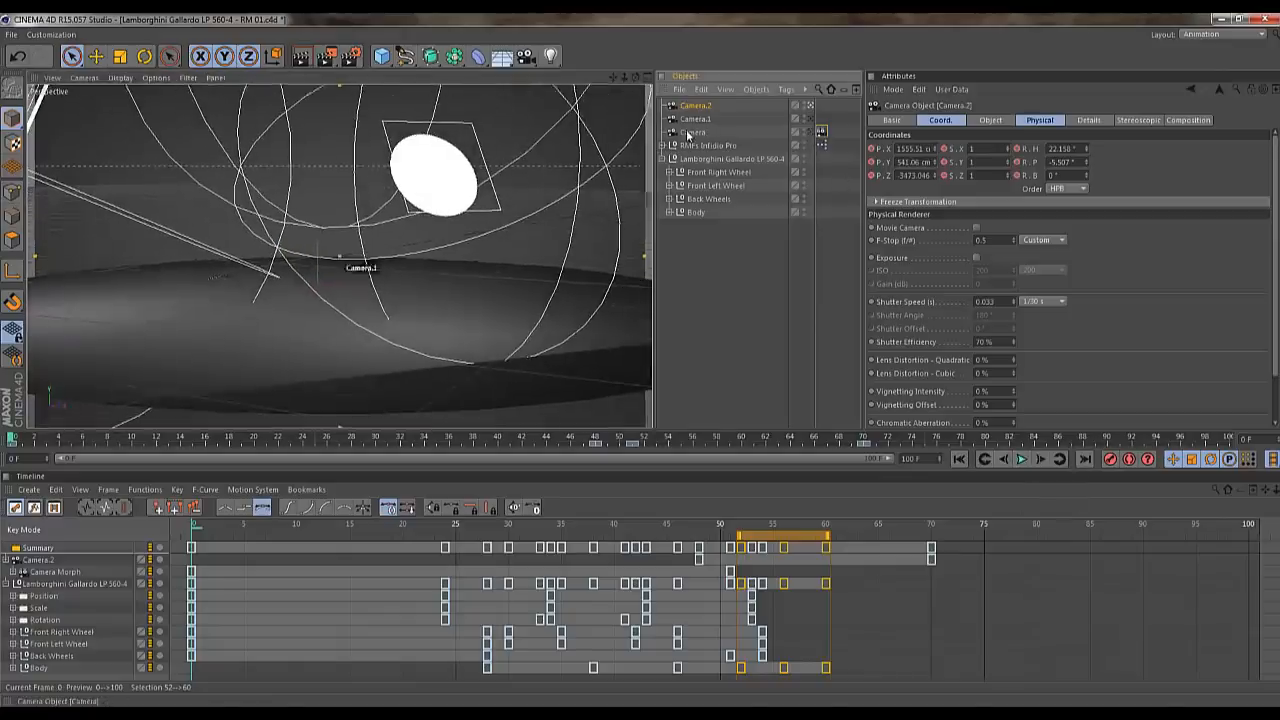
{"action": "left_click", "coordinate": [1022, 459]}
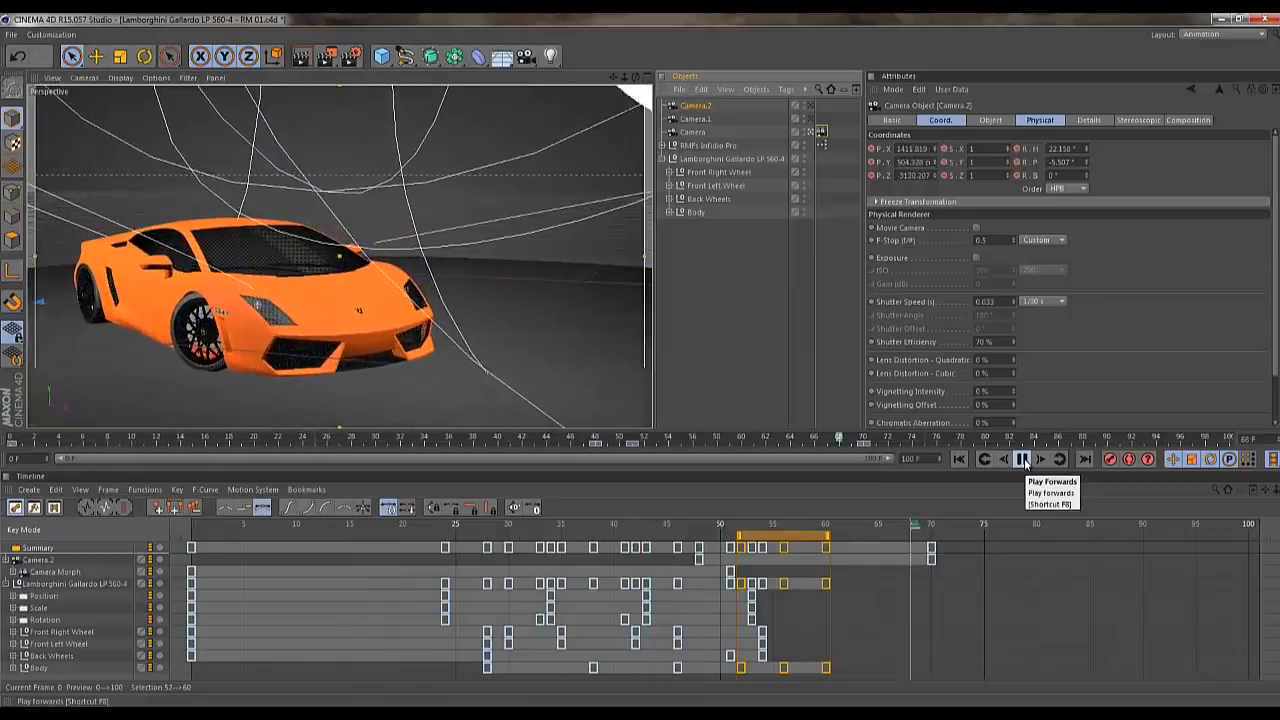
{"action": "left_click_drag", "start_coordinate": [961, 597], "coordinate": [1145, 541]}
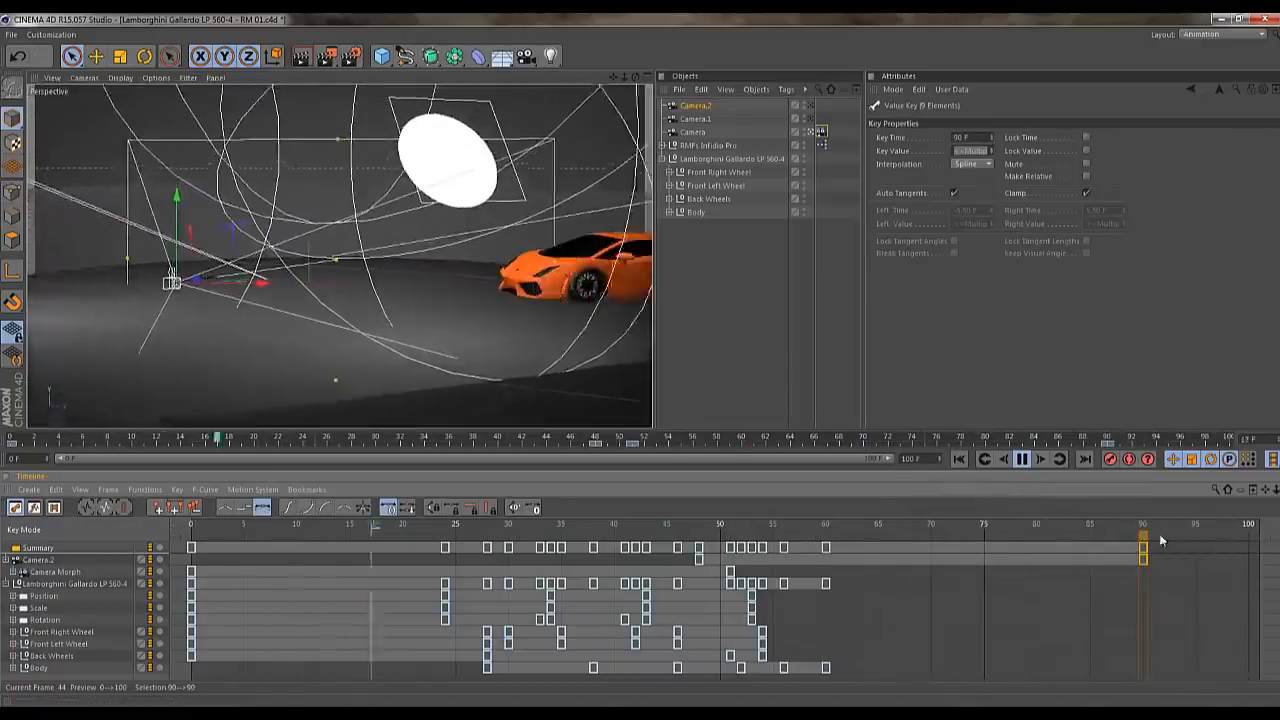
{"action": "left_click_drag", "start_coordinate": [1143, 547], "coordinate": [1248, 540]}
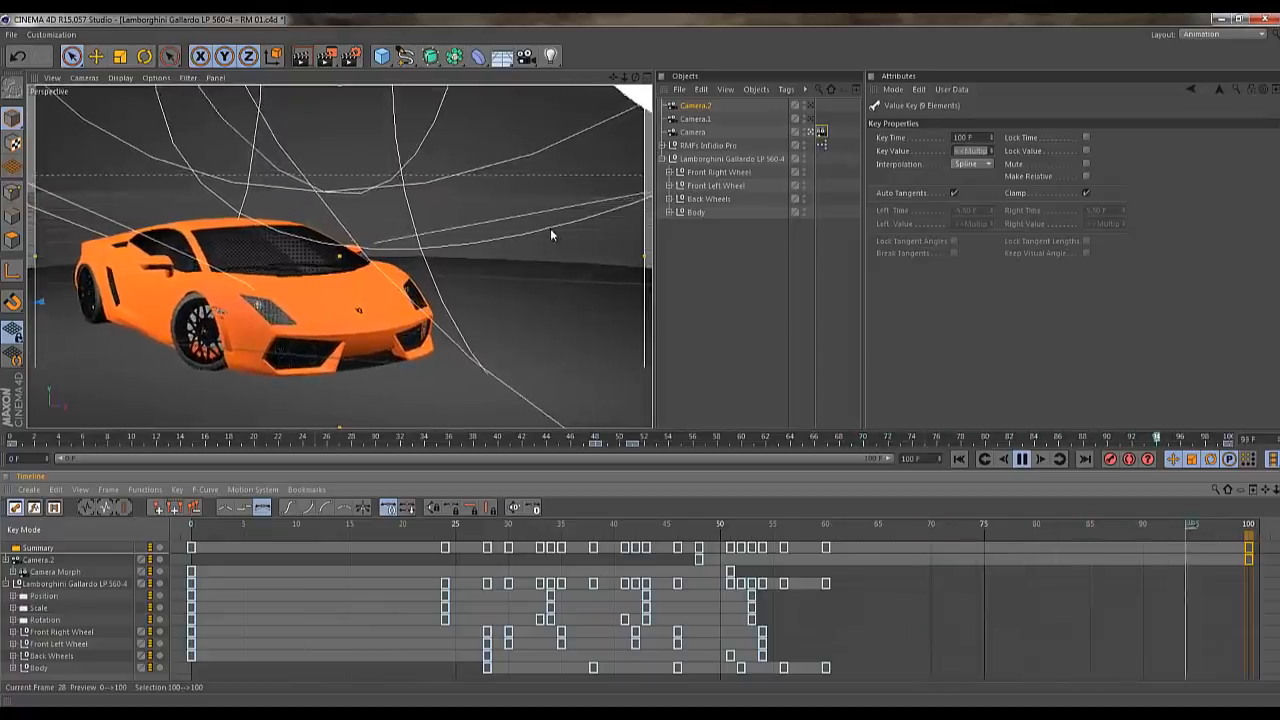
{"action": "key", "text": "F8"}
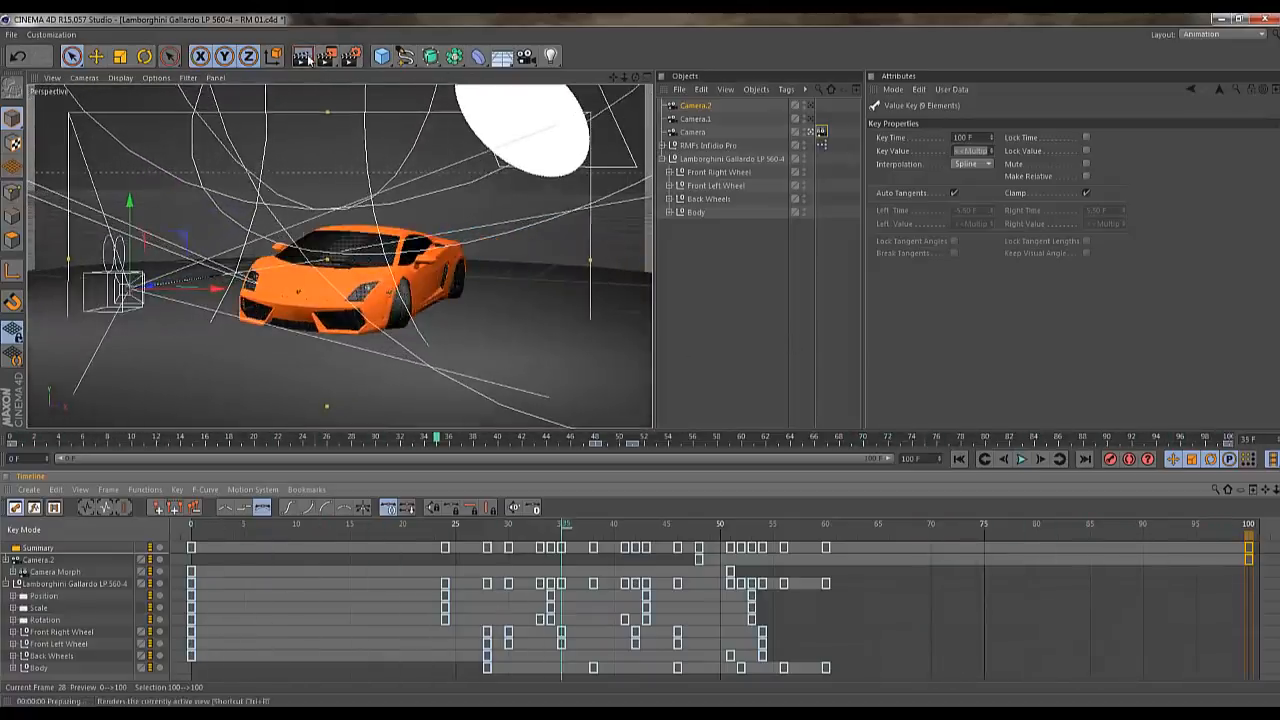
Render a preview of the view at frame 35, then scrub through the timeline to check the camera move
{"action": "left_click", "coordinate": [311, 60]}
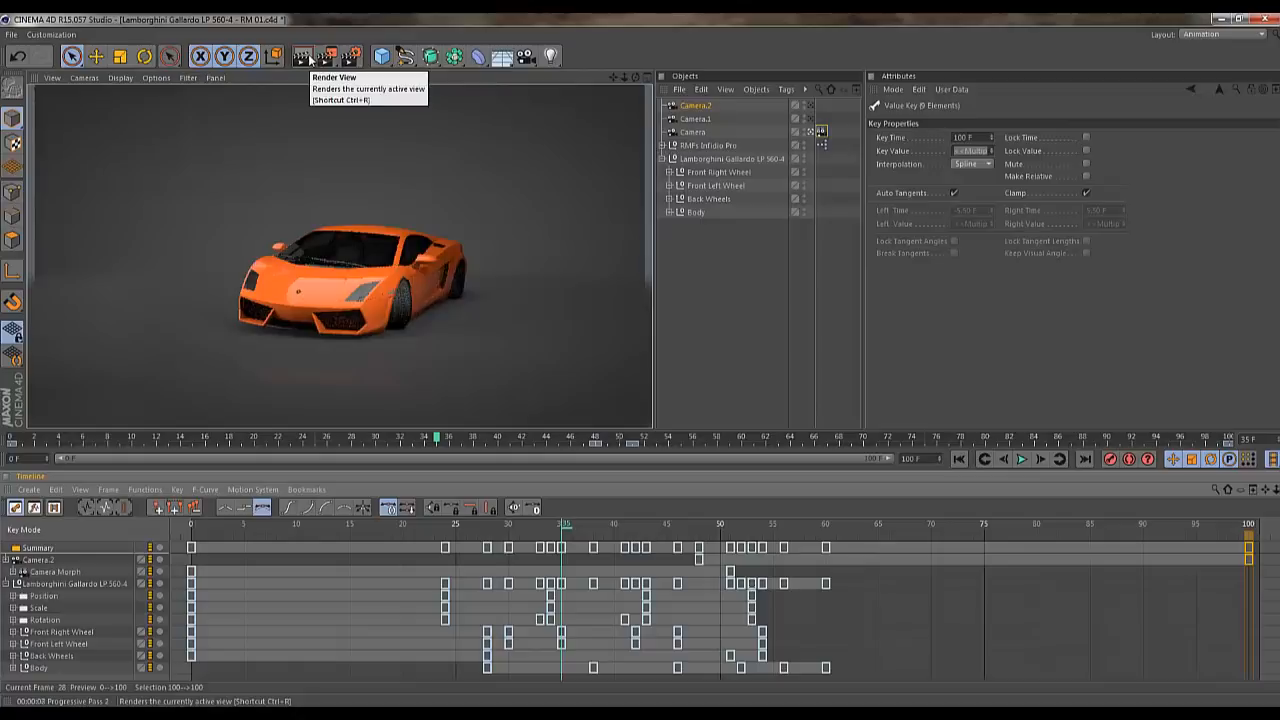
{"action": "left_click", "coordinate": [1228, 530]}
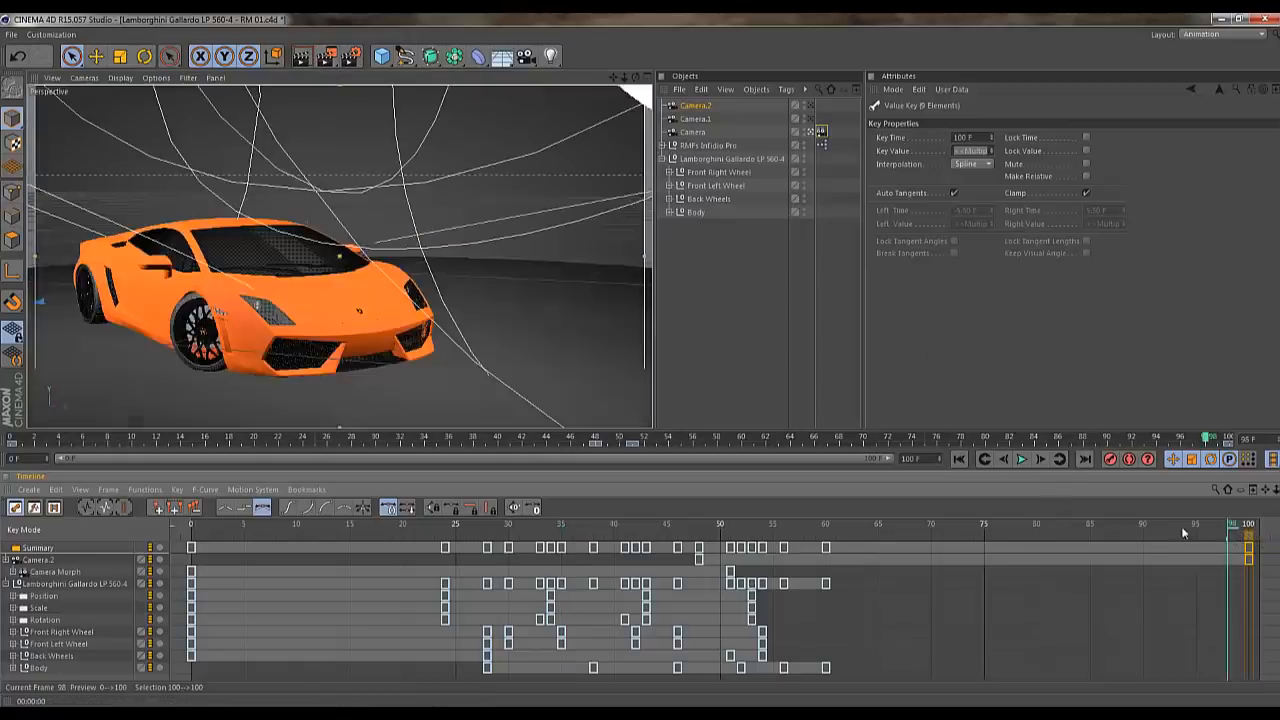
{"action": "left_click_drag", "start_coordinate": [1233, 531], "coordinate": [564, 512]}
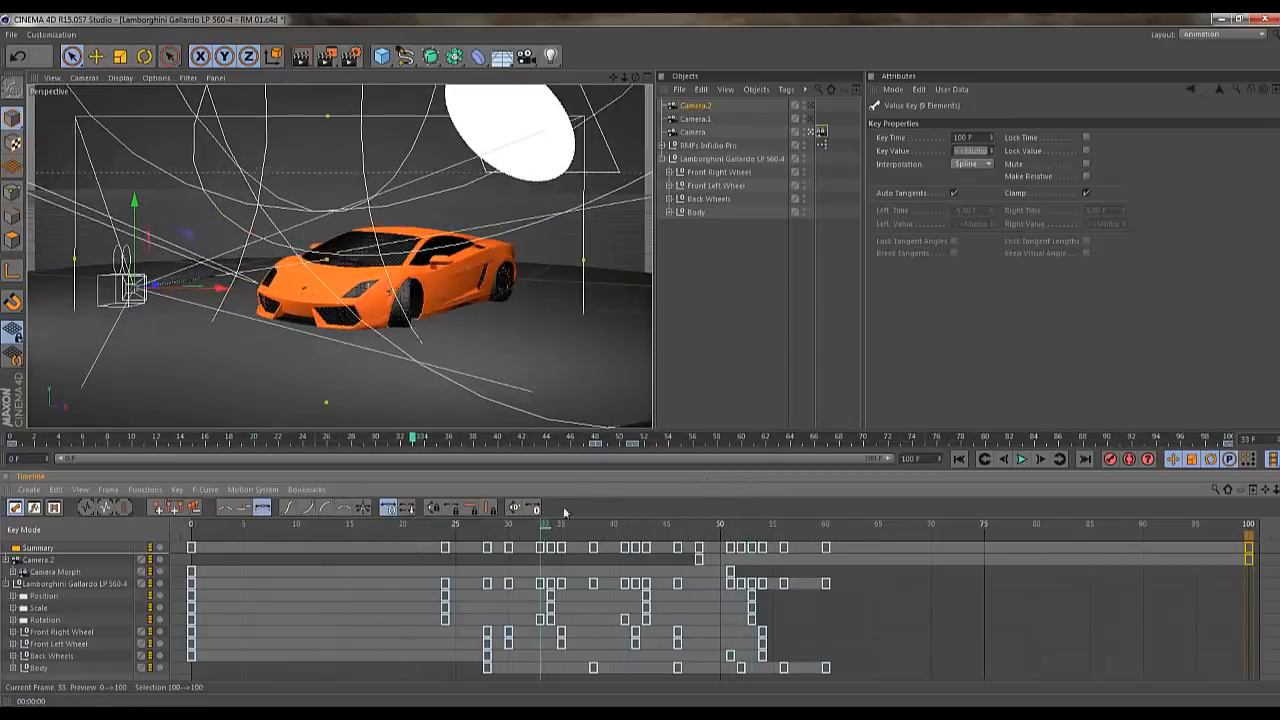
Examine the parts inside the Back Wheels group and the neighbouring wheel and Body groups in the car hierarchy
{"action": "left_click", "coordinate": [710, 199]}
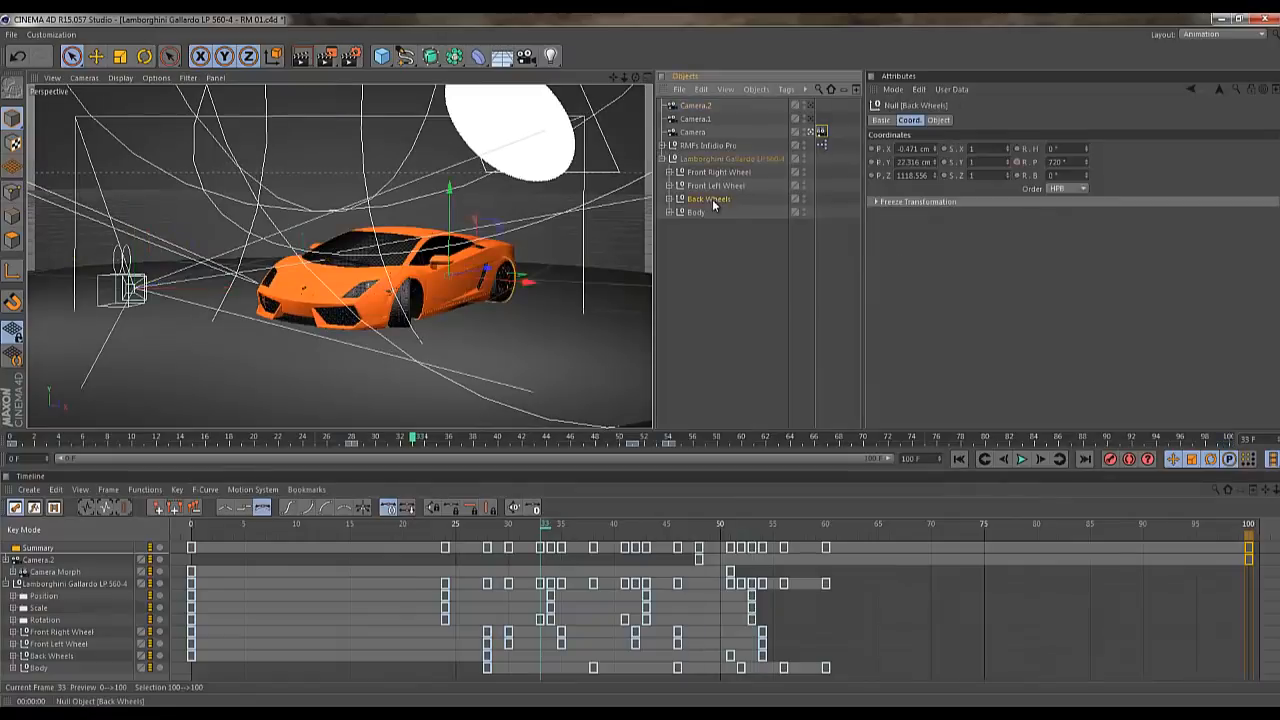
{"action": "left_click", "coordinate": [670, 199]}
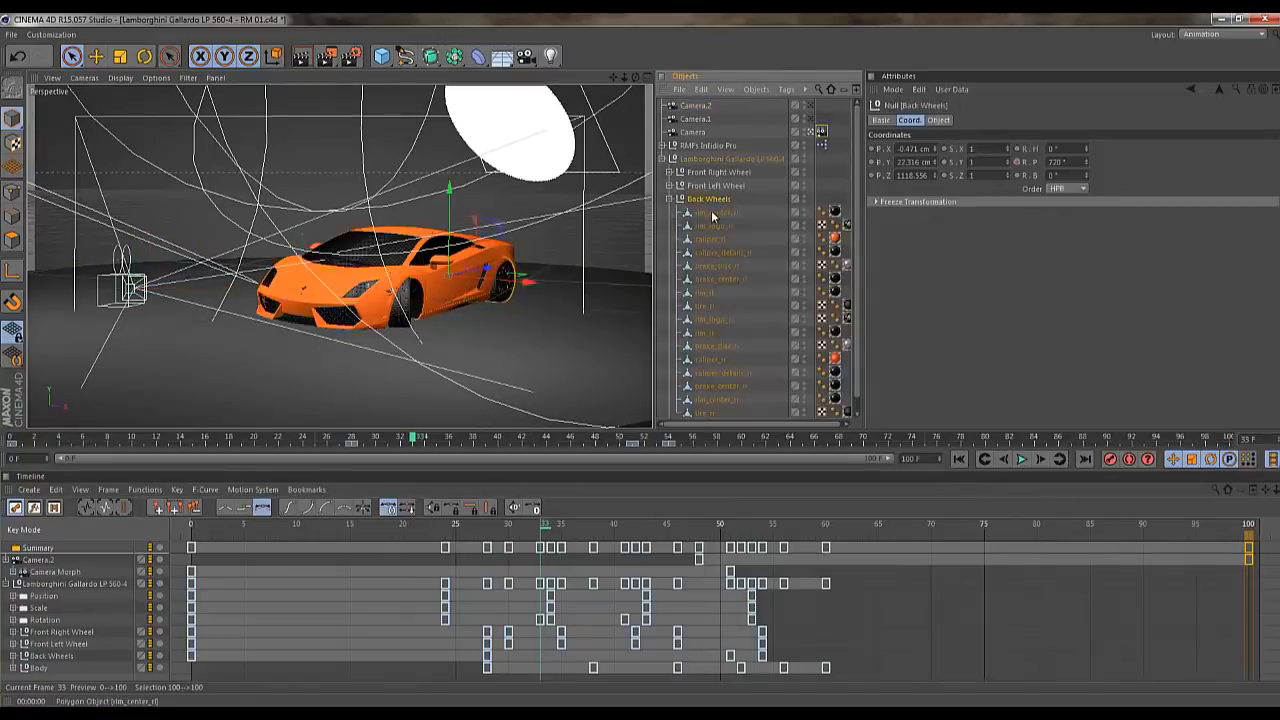
{"action": "left_click", "coordinate": [713, 213]}
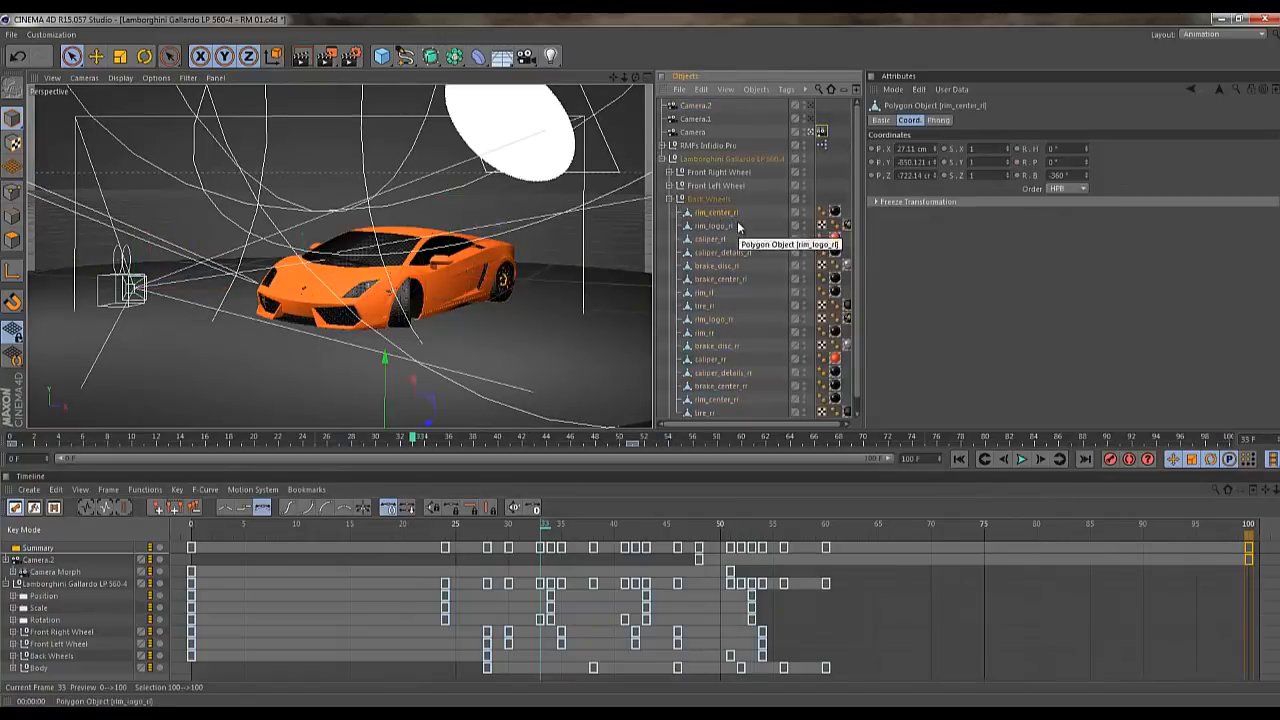
{"action": "scroll", "coordinate": [764, 293], "scroll_direction": "down", "scroll_amount": 1}
{"action": "left_click", "coordinate": [709, 186]}
{"action": "left_click", "coordinate": [718, 158]}
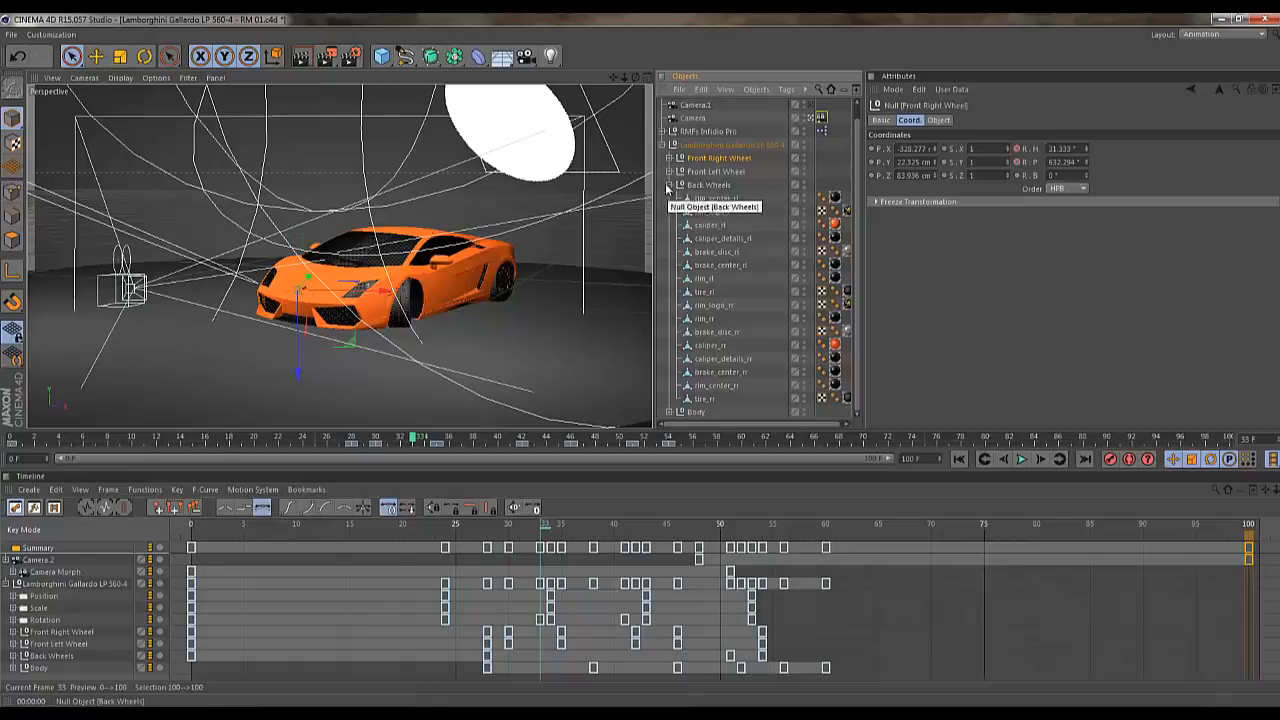
{"action": "left_click", "coordinate": [668, 186]}
{"action": "left_click", "coordinate": [697, 212]}
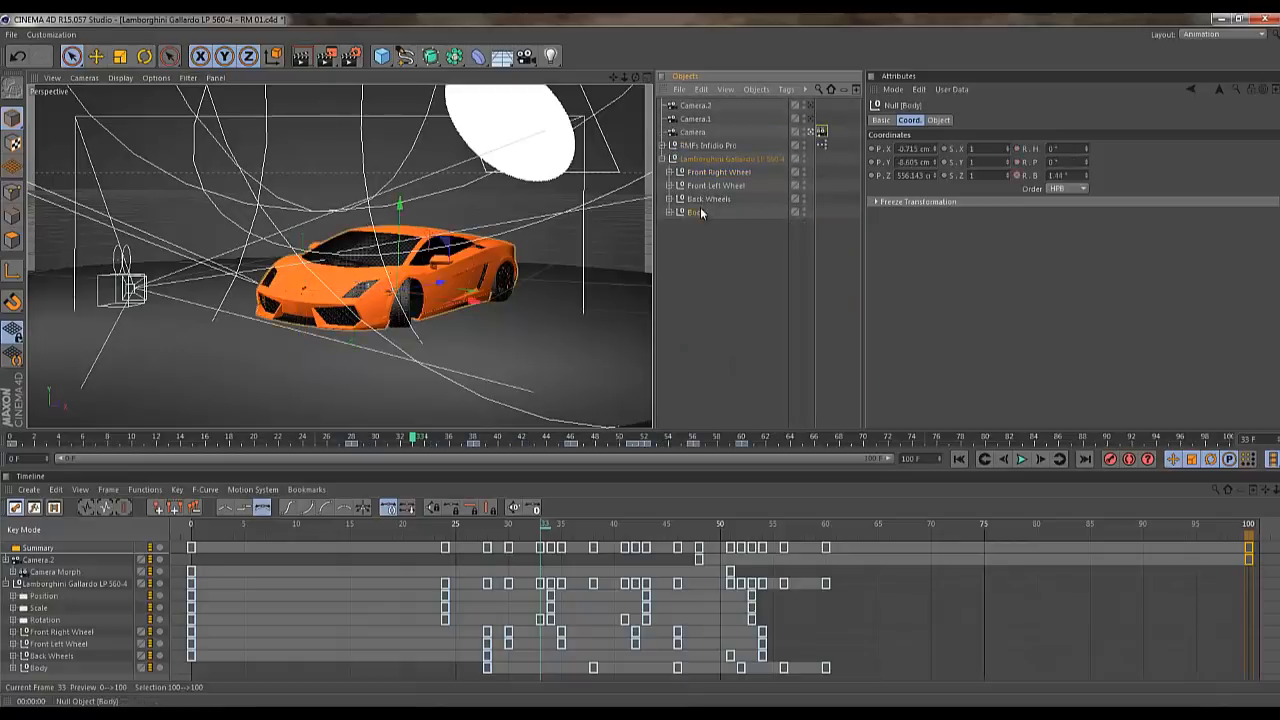
Leave the scene camera at frame 0 and set the Infidio Pro studio's Floor Scale to 12450 cm, checking the floor around the car
{"action": "left_click", "coordinate": [959, 459]}
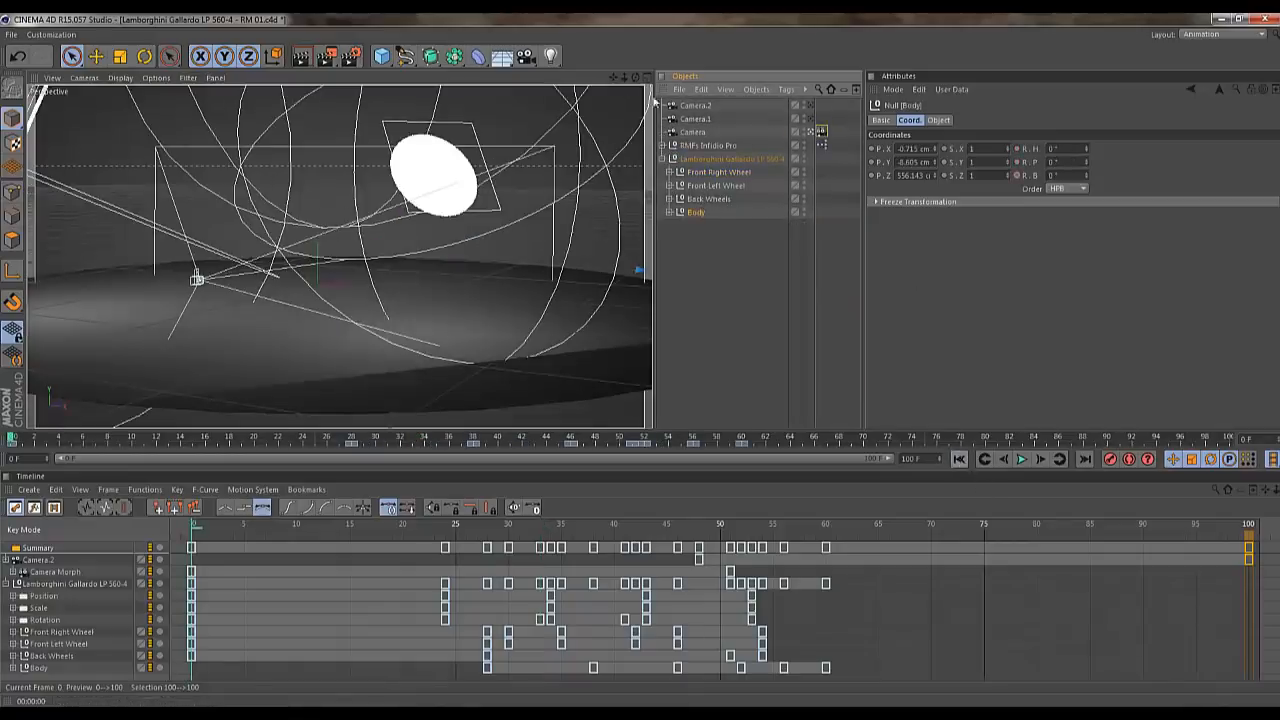
{"action": "left_click", "coordinate": [816, 131]}
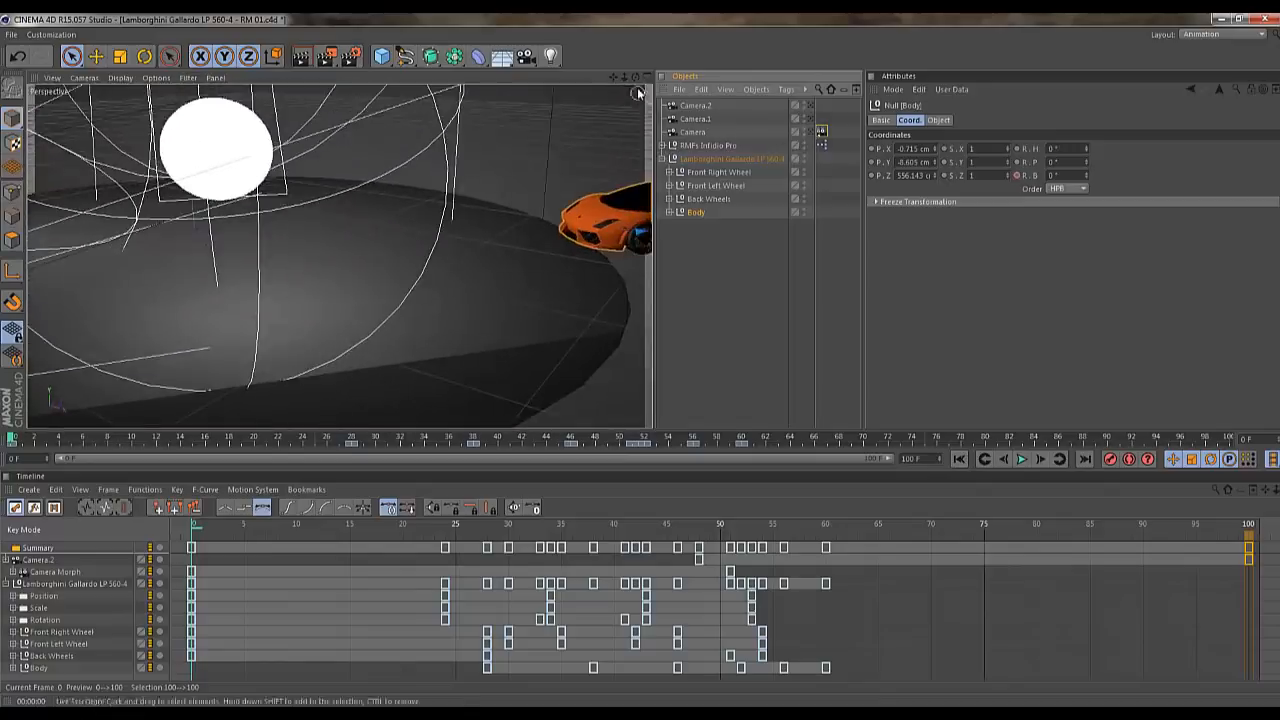
{"action": "left_click_drag", "start_coordinate": [643, 362], "coordinate": [662, 354]}
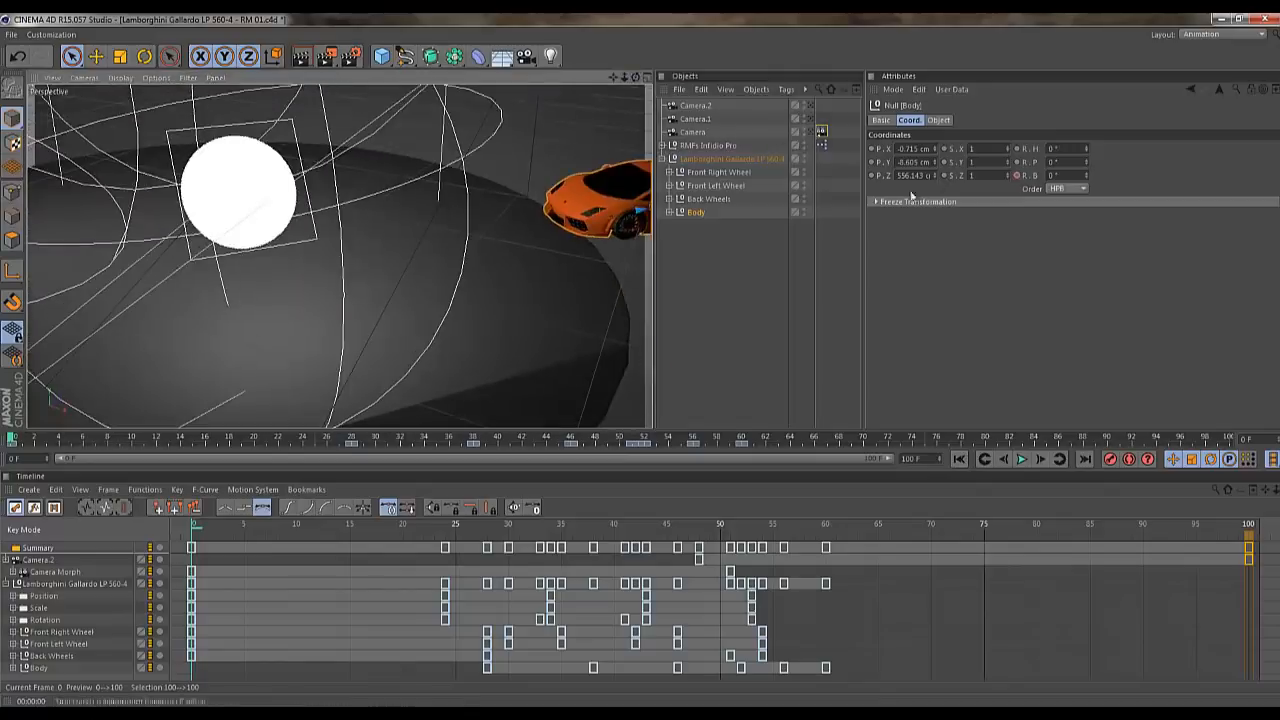
{"action": "left_click", "coordinate": [708, 146]}
{"action": "left_click_drag", "start_coordinate": [1004, 248], "coordinate": [1023, 250]}
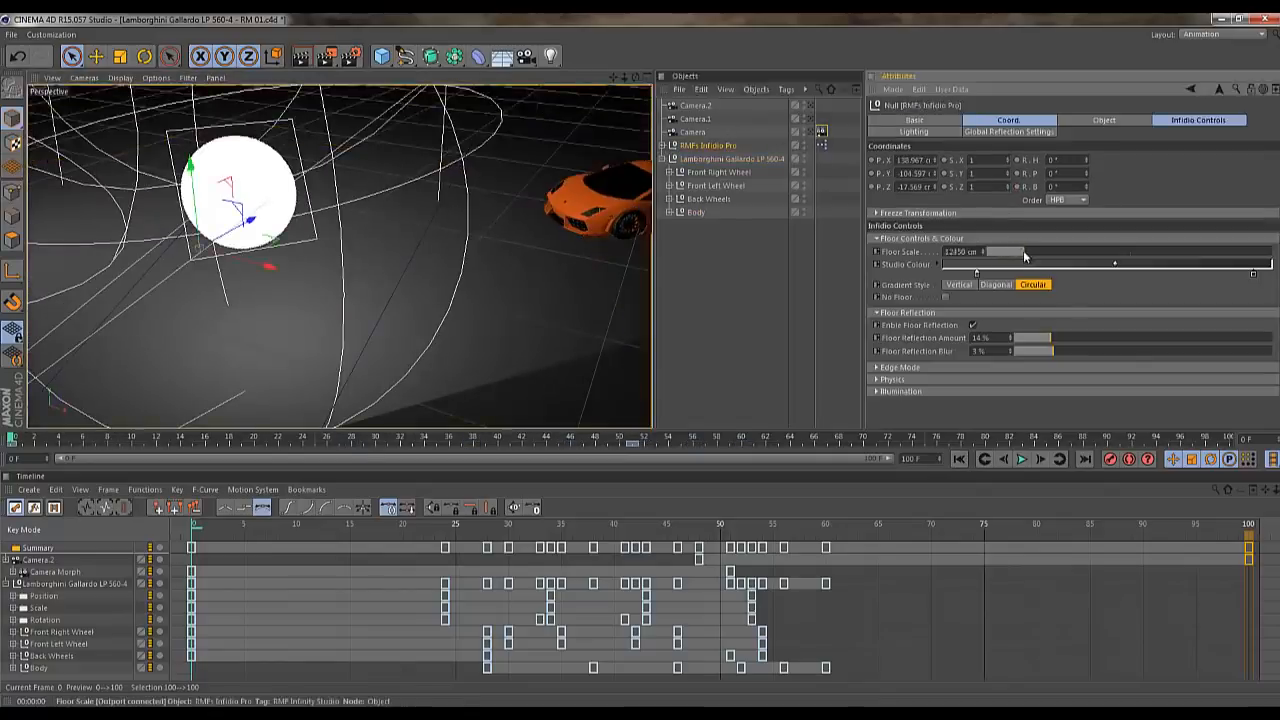
{"action": "left_click_drag", "start_coordinate": [614, 78], "coordinate": [642, 359]}
{"action": "left_click_drag", "start_coordinate": [633, 80], "coordinate": [640, 359]}
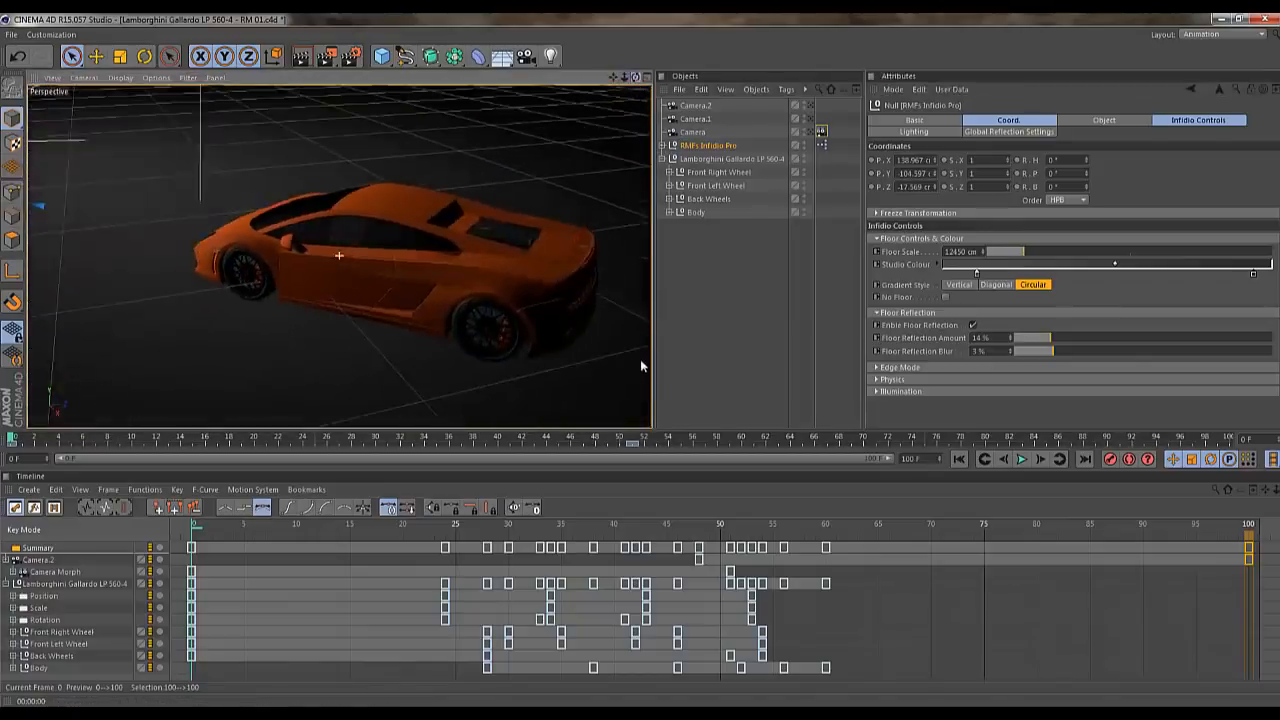
Lower the Infidio Pro studio to about -120.4 cm in Y and render a preview of the car on the floor
{"action": "left_click_drag", "start_coordinate": [627, 84], "coordinate": [640, 363]}
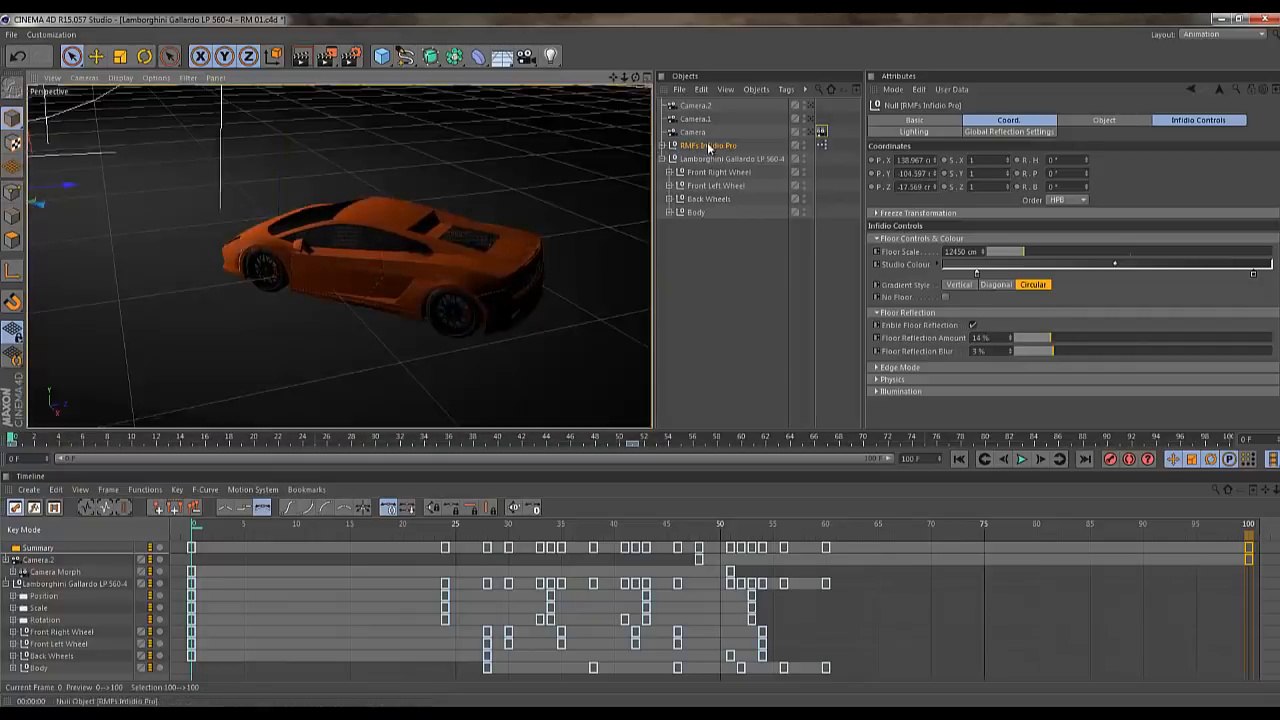
{"action": "left_click_drag", "start_coordinate": [625, 79], "coordinate": [645, 410]}
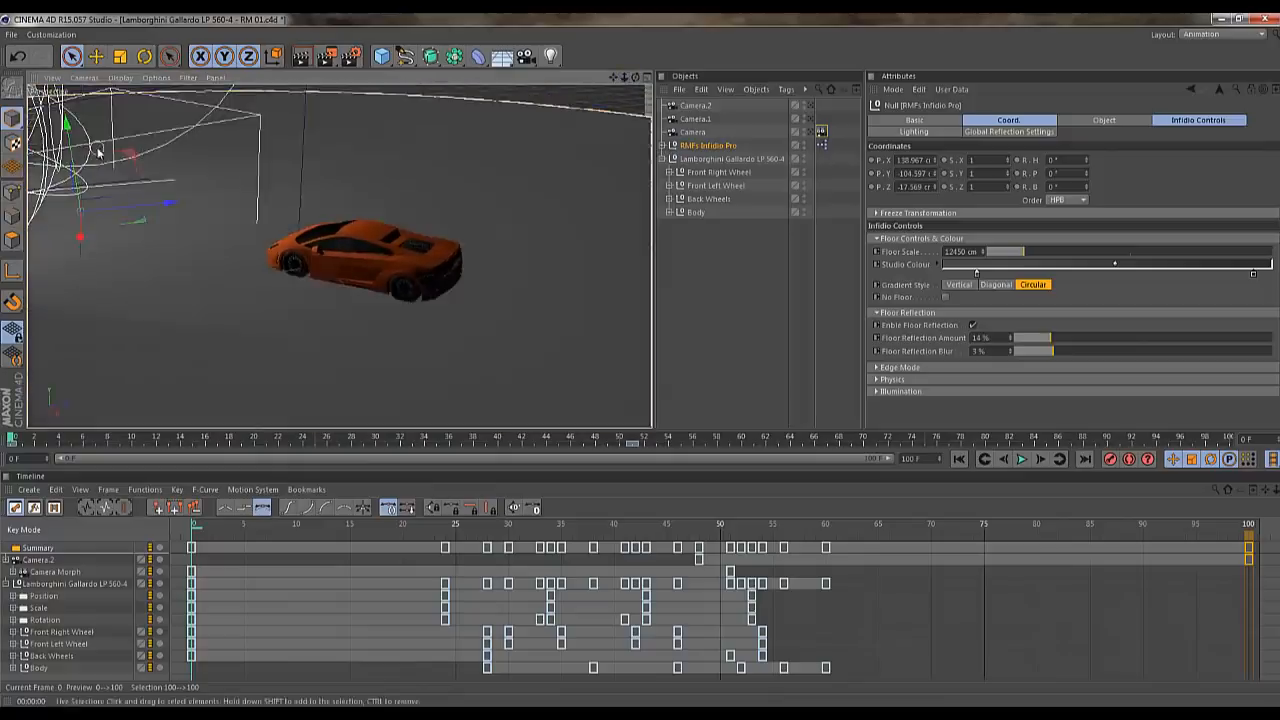
{"action": "left_click_drag", "start_coordinate": [66, 124], "coordinate": [68, 126]}
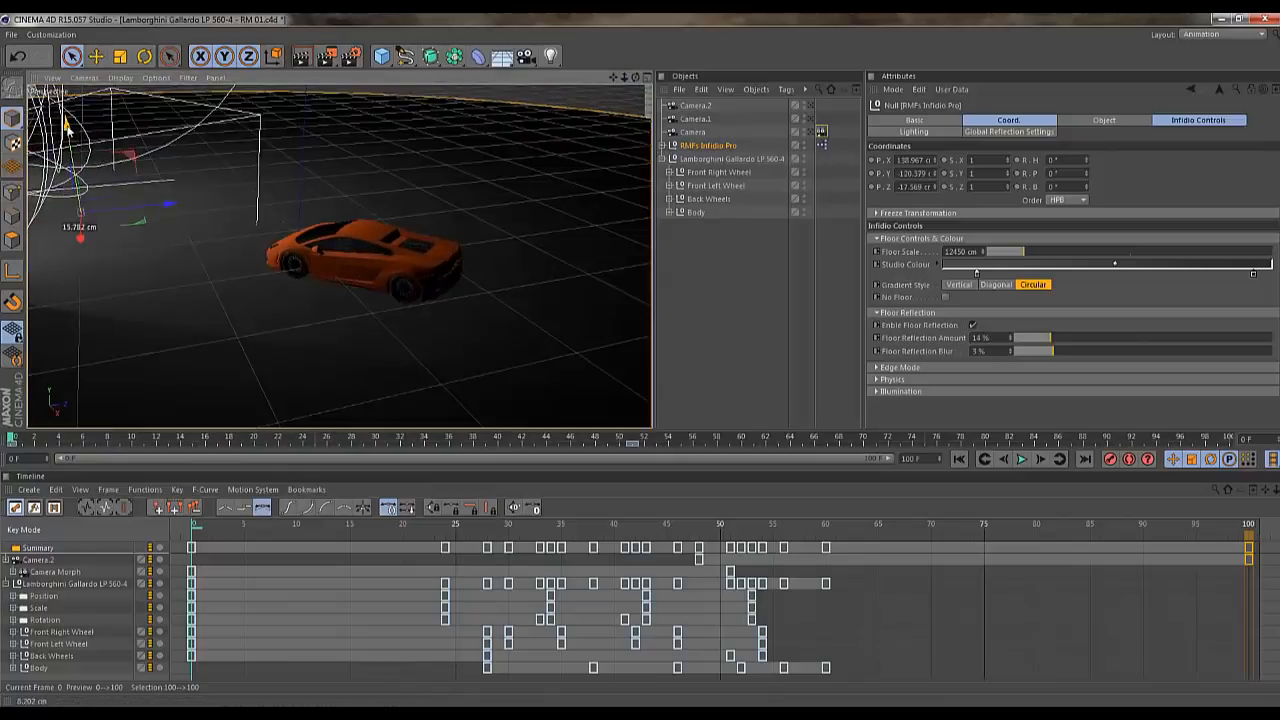
{"action": "scroll", "coordinate": [340, 260], "scroll_direction": "up", "scroll_amount": 3}
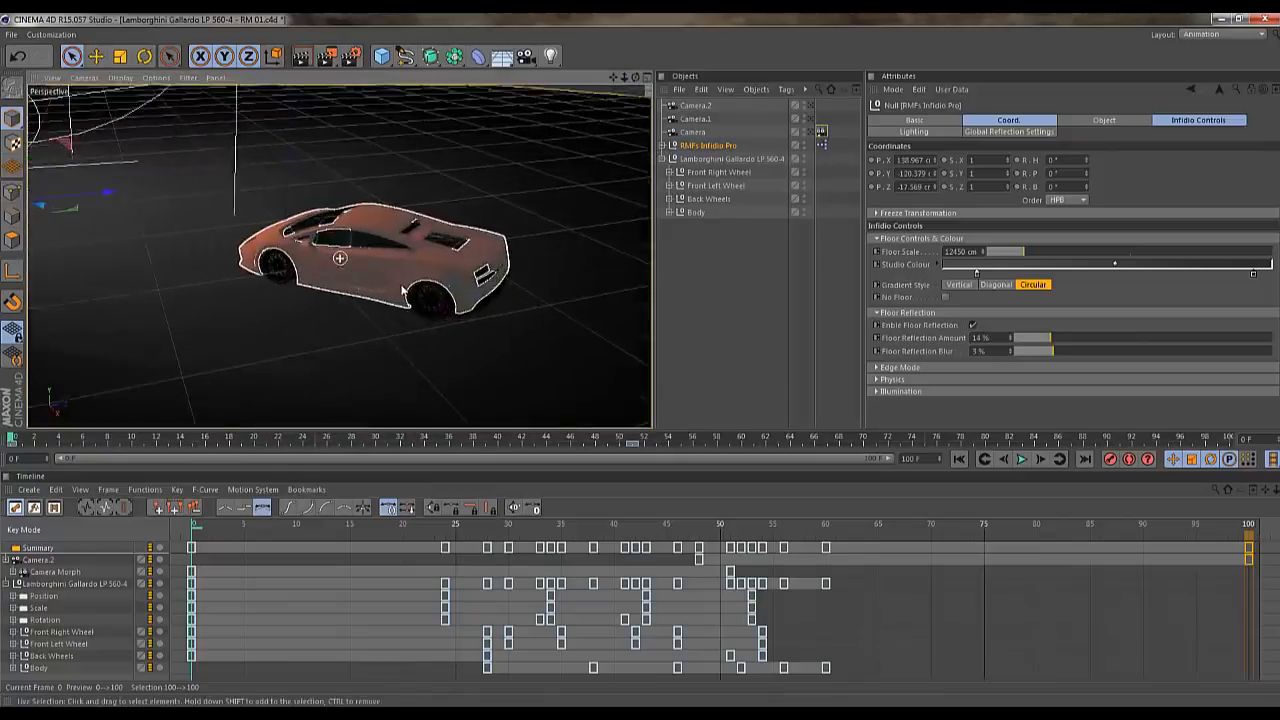
{"action": "scroll", "coordinate": [440, 276], "scroll_direction": "up", "scroll_amount": 5}
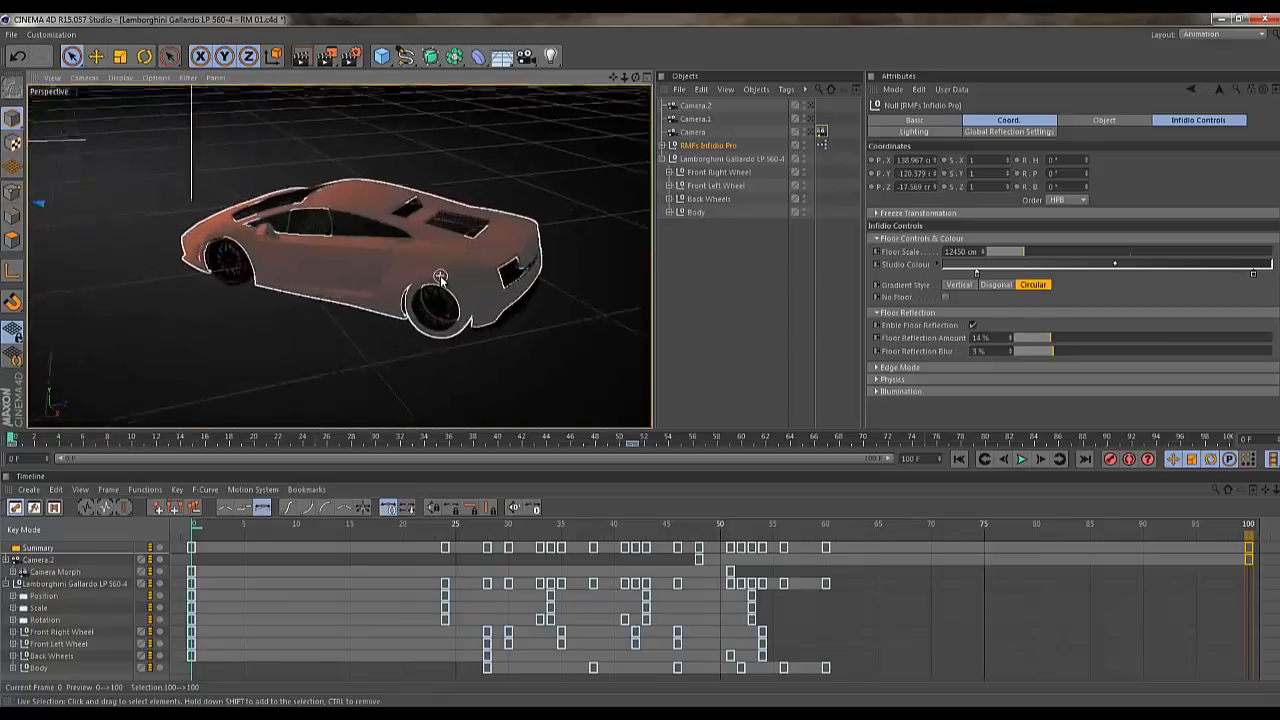
{"action": "left_click", "coordinate": [306, 61]}
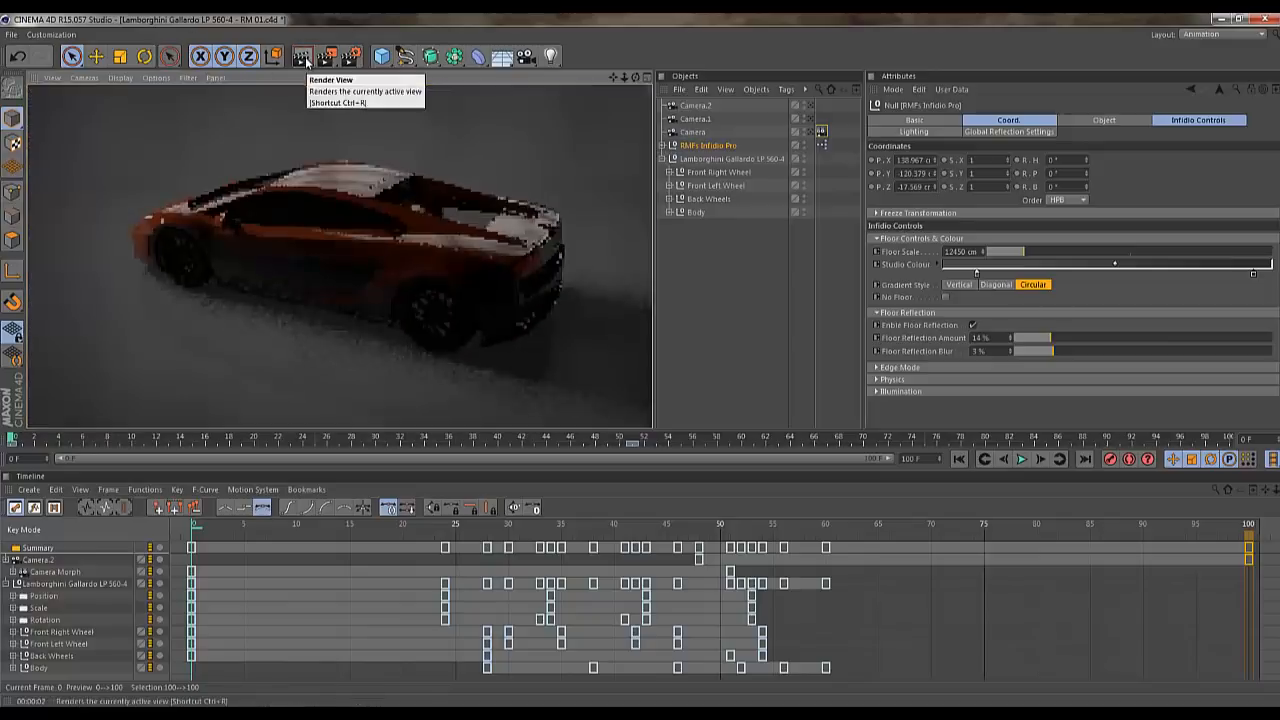
{"action": "left_click", "coordinate": [764, 299]}
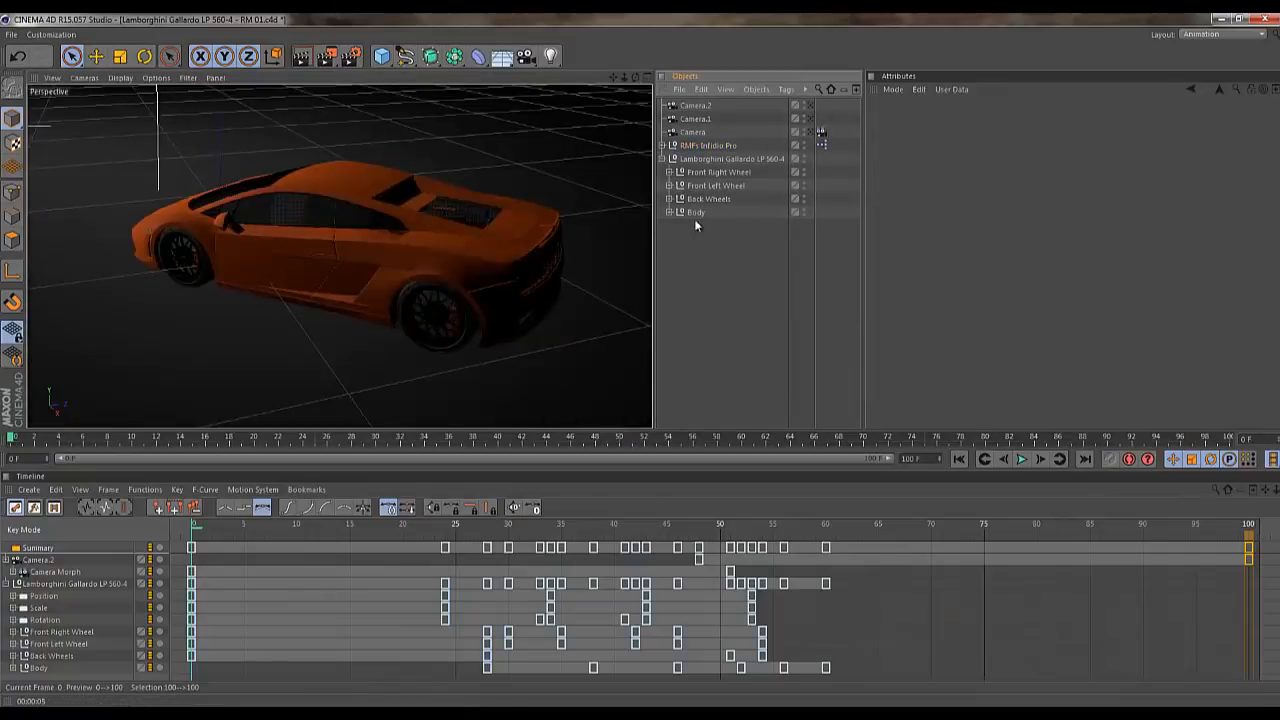
Try the Infidio Pro studio's Distance Light in a preview render, and switch the light back off
{"action": "left_click", "coordinate": [724, 148]}
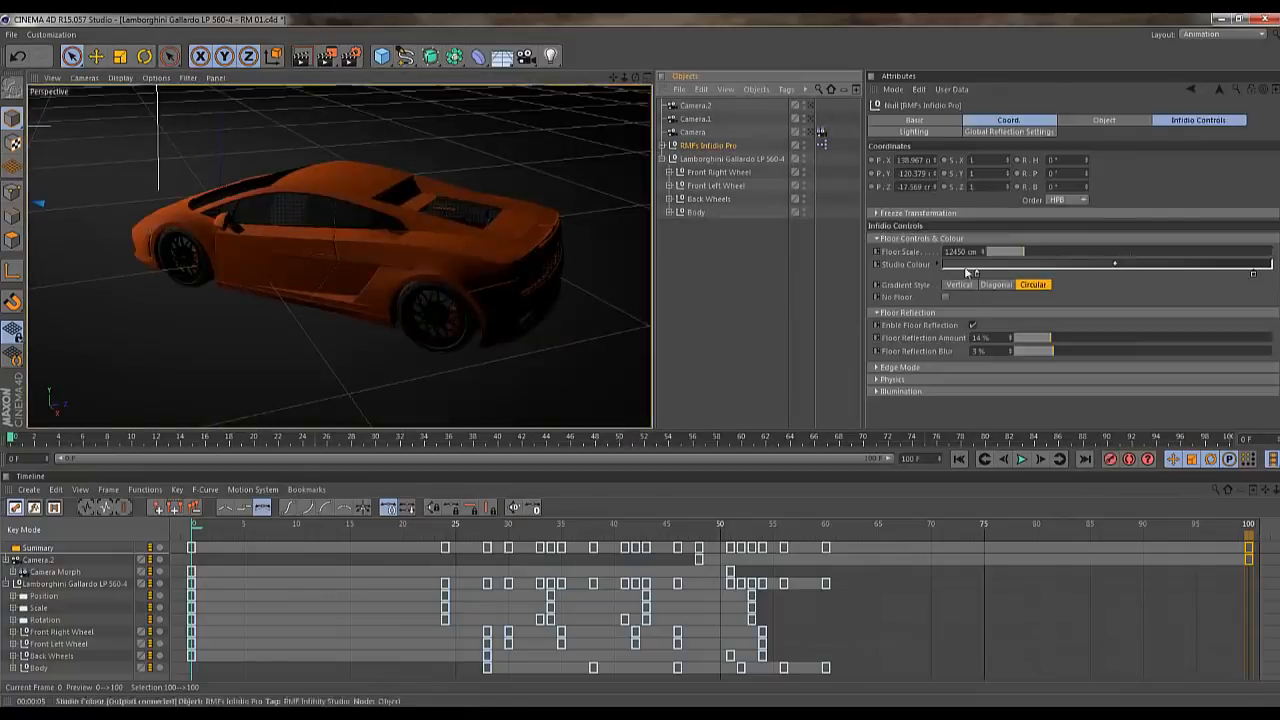
{"action": "left_click", "coordinate": [914, 133]}
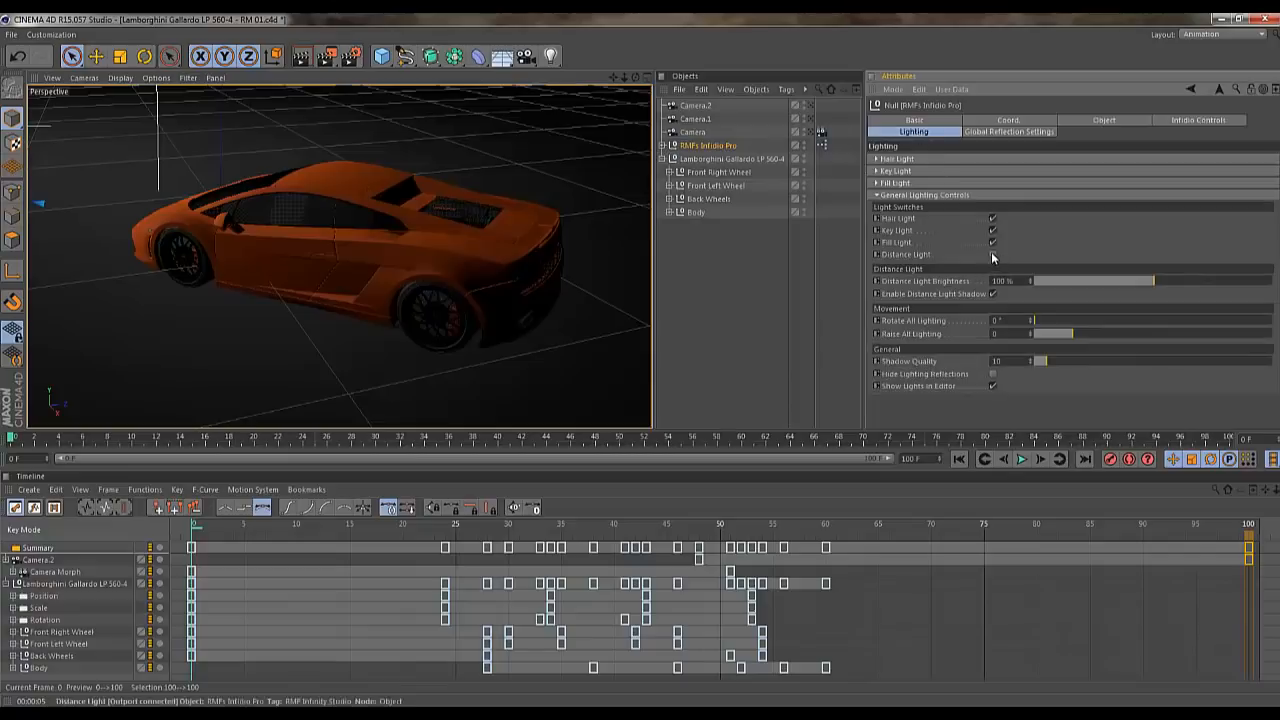
{"action": "left_click", "coordinate": [993, 255]}
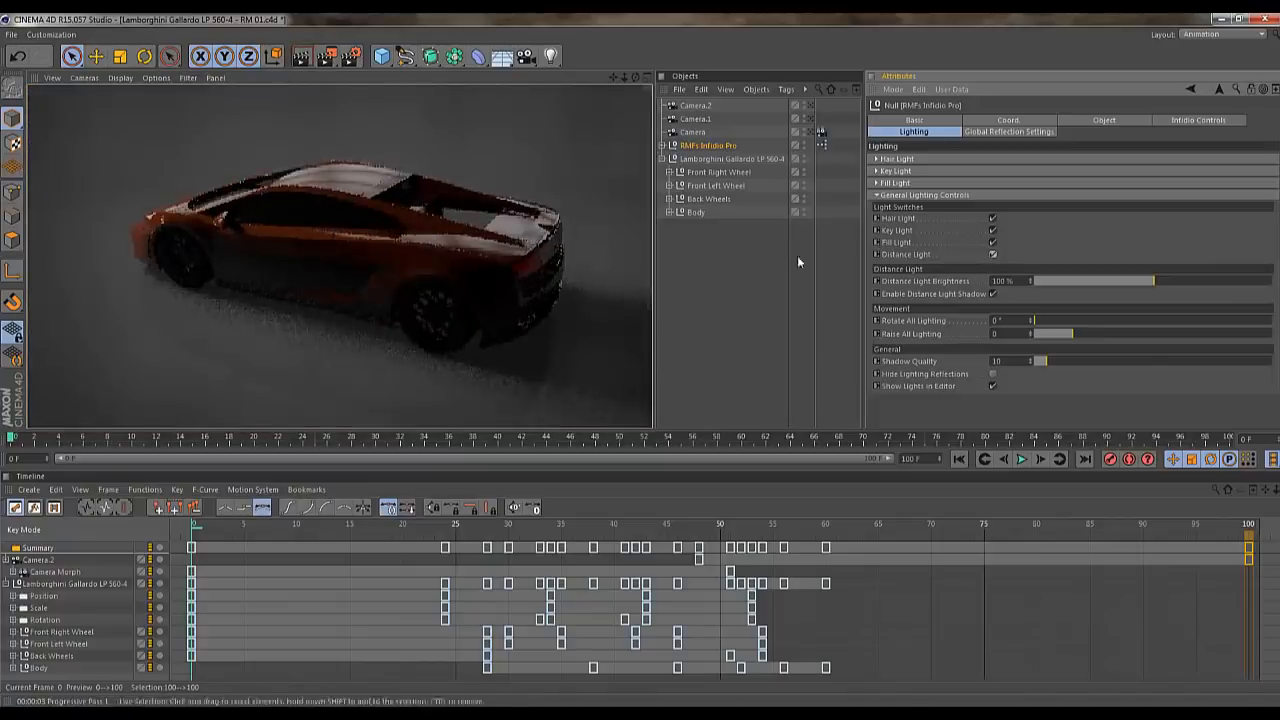
{"action": "left_click", "coordinate": [993, 255]}
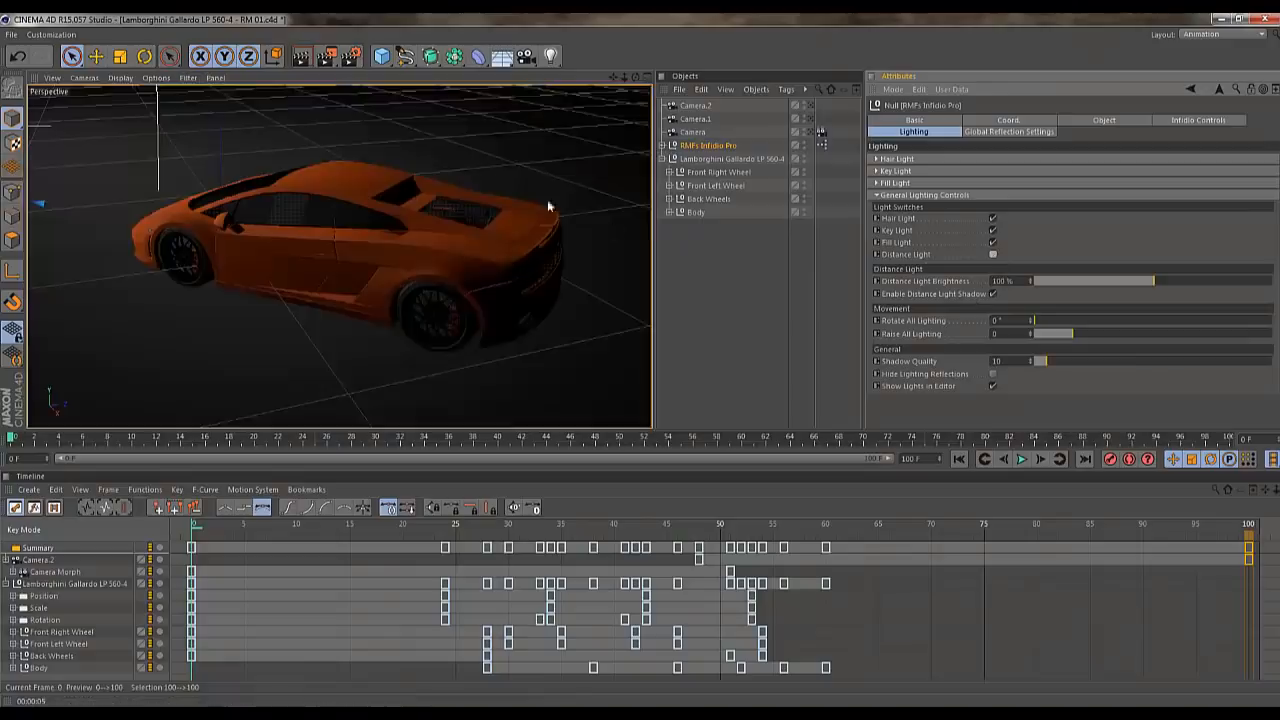
{"action": "key", "text": "alt+r"}
{"action": "left_click_drag", "start_coordinate": [633, 76], "coordinate": [647, 365]}
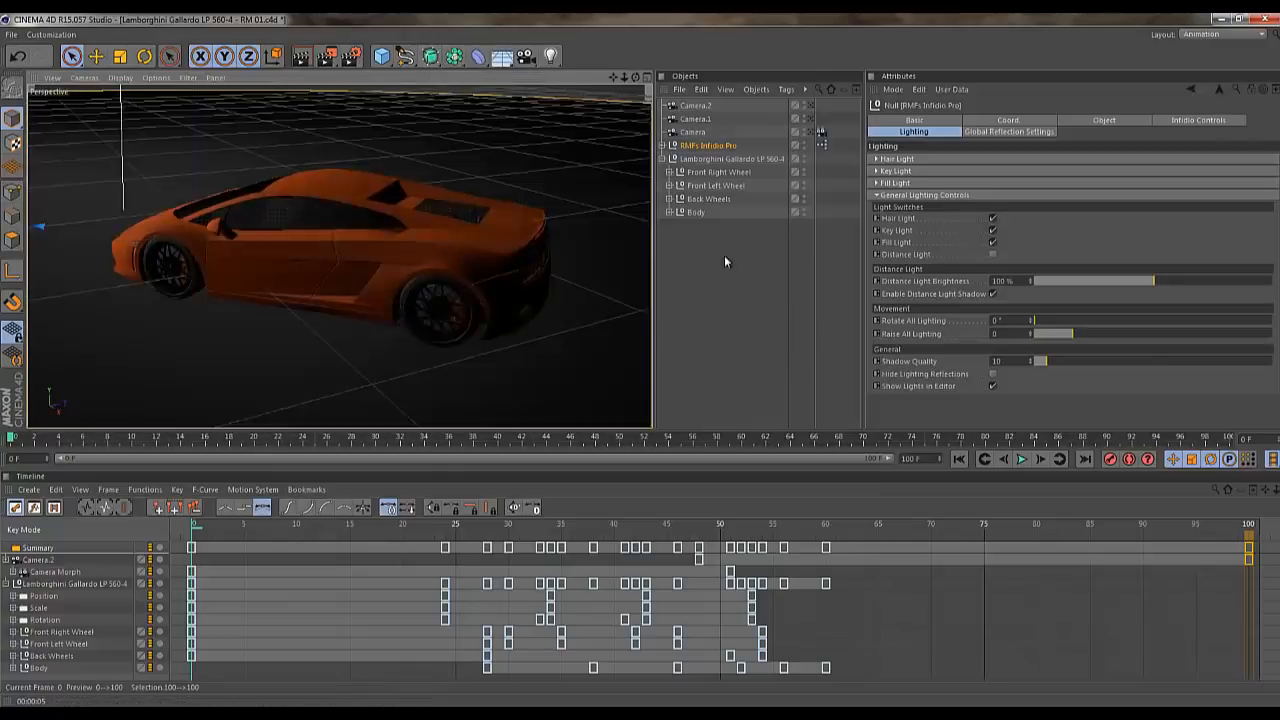
Select the Front Left Wheel group in the car hierarchy
{"action": "left_click", "coordinate": [725, 186]}
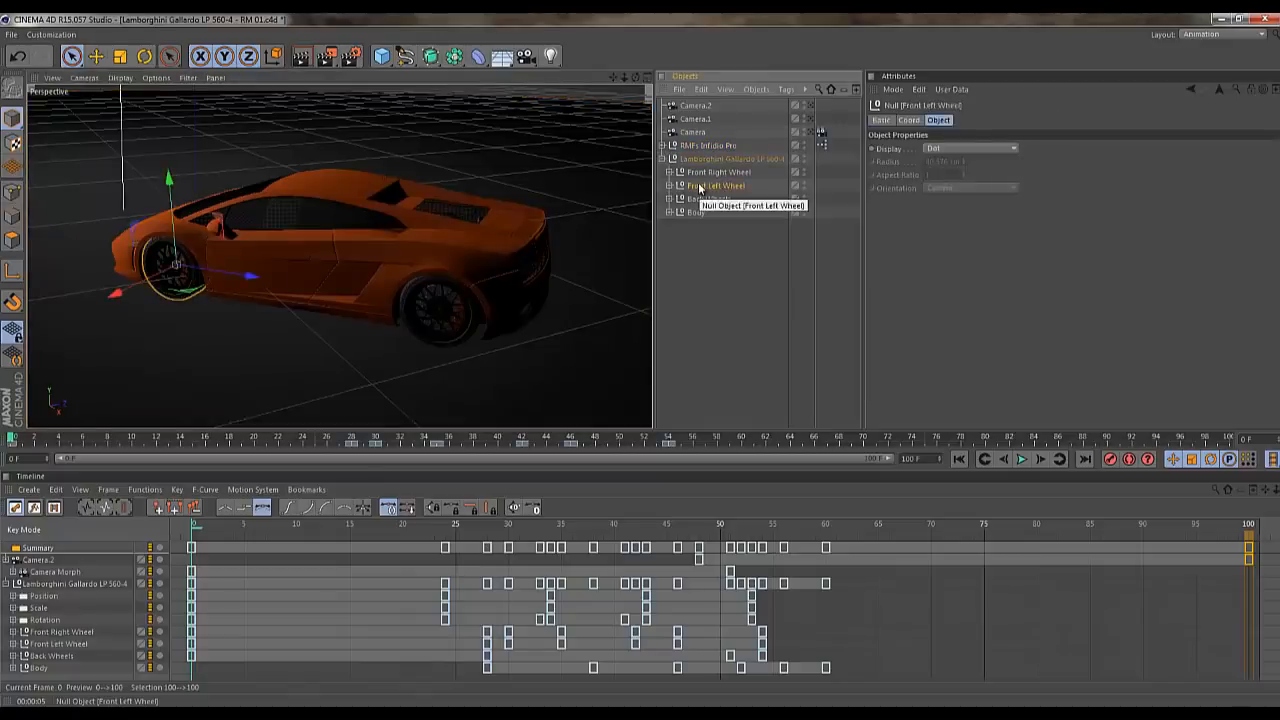
Add a Polygon object at the Front Left Wheel's position and place it after that wheel in the hierarchy as a separate object
{"action": "left_click", "coordinate": [382, 56]}
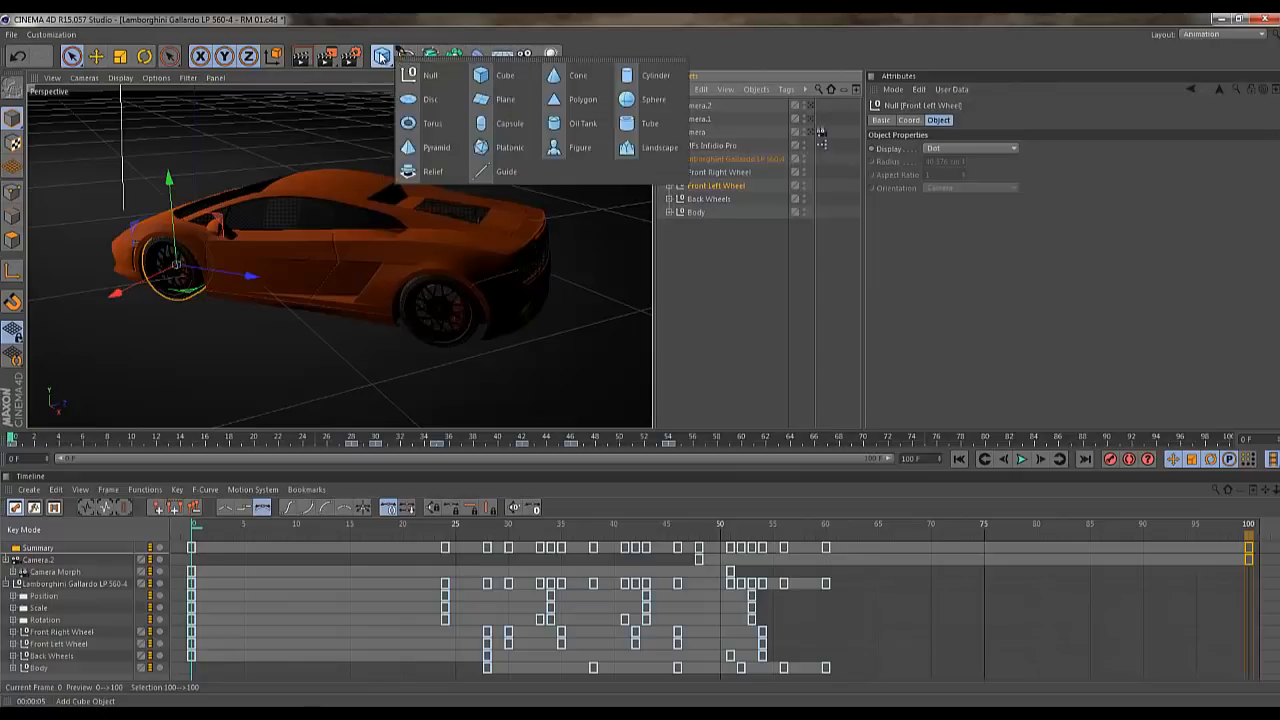
{"action": "left_click", "coordinate": [583, 100], "text": "alt"}
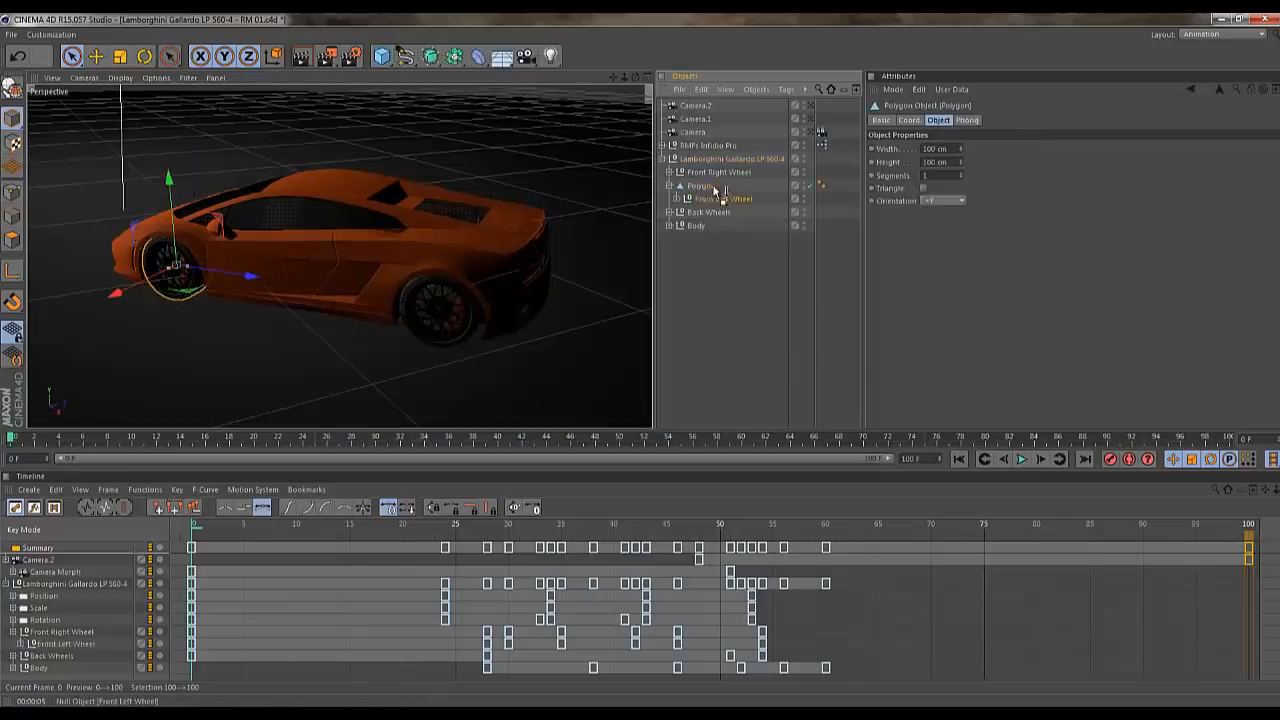
{"action": "left_click_drag", "start_coordinate": [714, 189], "coordinate": [710, 184]}
{"action": "left_click", "coordinate": [703, 200]}
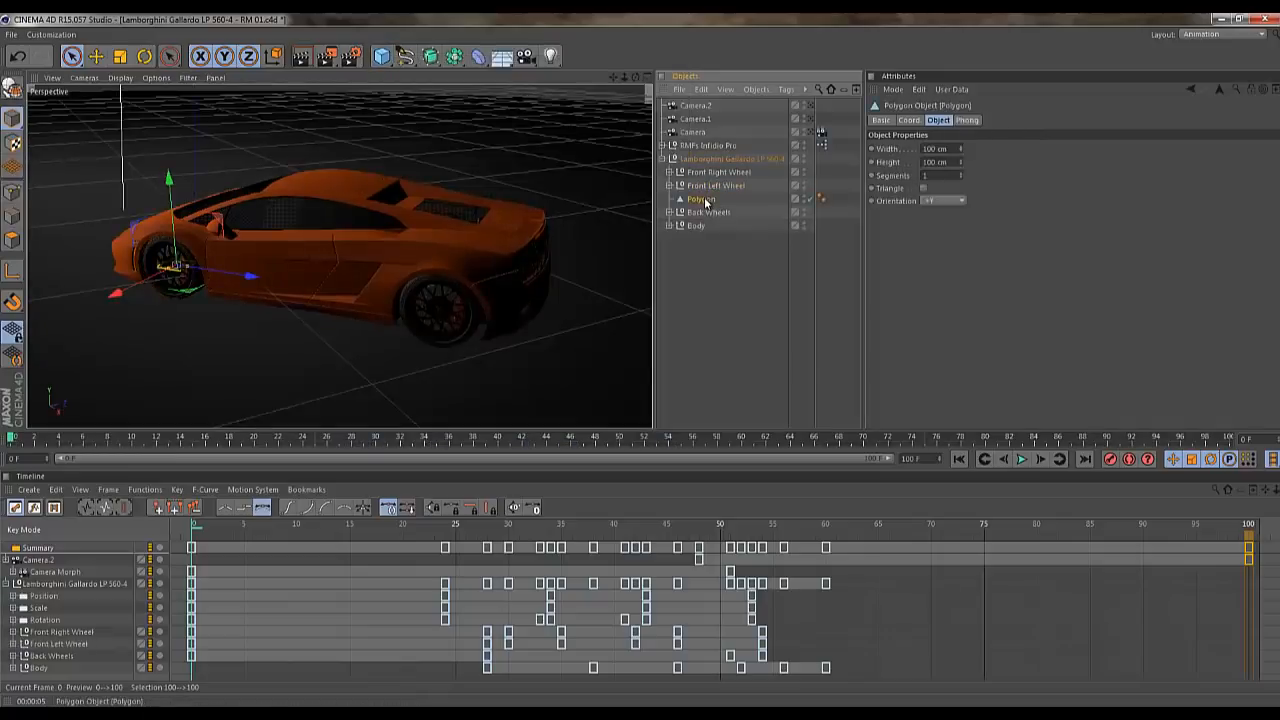
Lower the front left wheel's polygon to the ground so it sits directly beneath the tyre
{"action": "left_click_drag", "start_coordinate": [634, 77], "coordinate": [640, 360]}
{"action": "left_click_drag", "start_coordinate": [634, 83], "coordinate": [640, 360]}
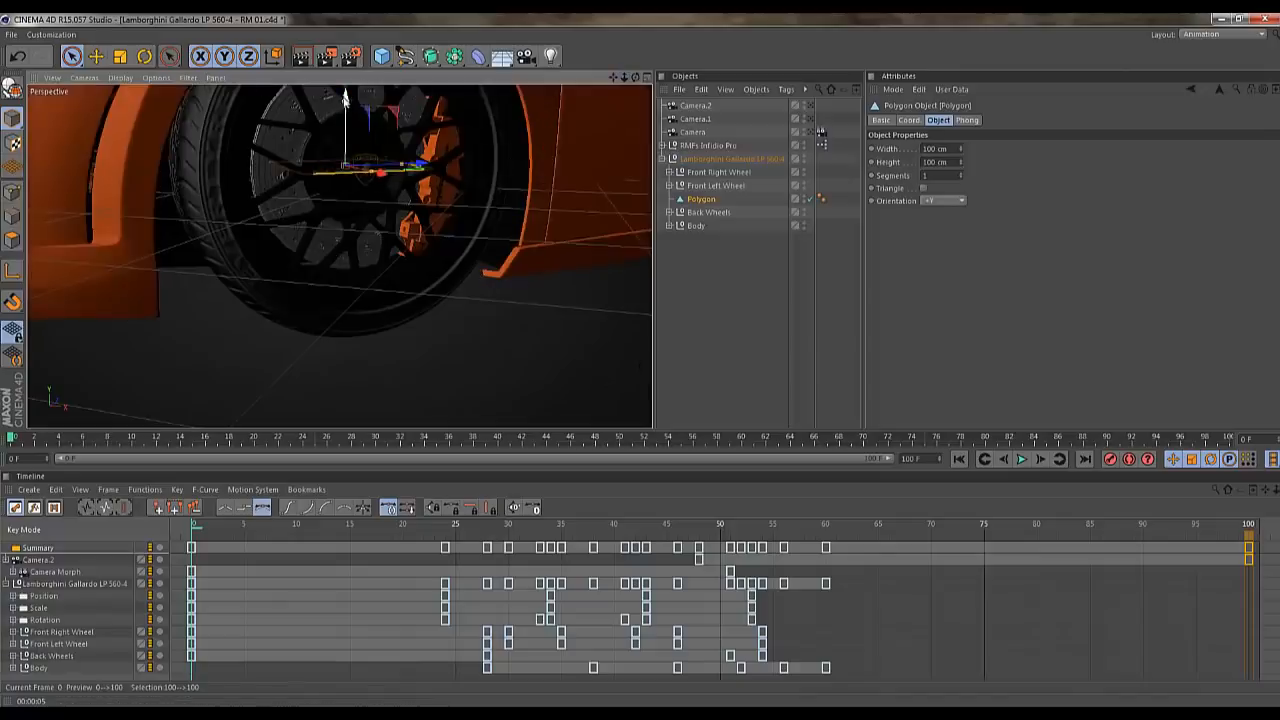
{"action": "left_click_drag", "start_coordinate": [345, 97], "coordinate": [352, 270]}
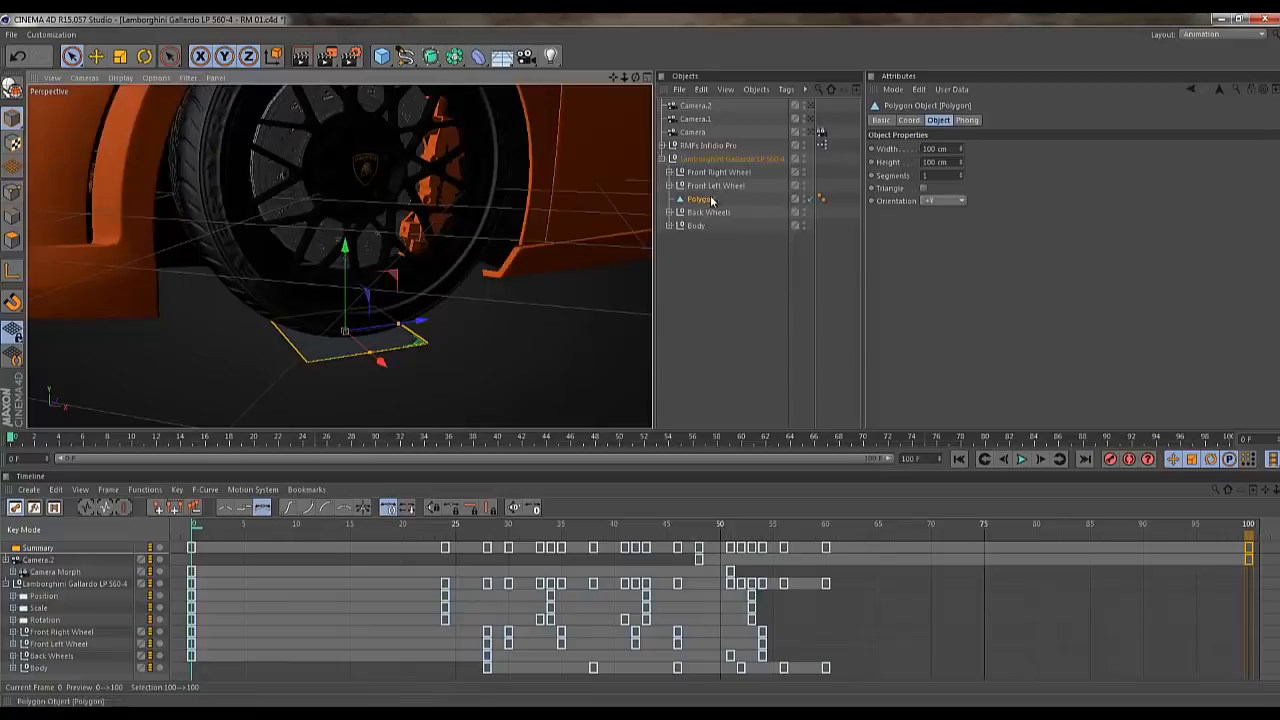
{"action": "mouse_move", "coordinate": [707, 200]}
{"action": "left_mouse_down"}
{"action": "mouse_move", "coordinate": [718, 196]}
{"action": "mouse_move", "coordinate": [710, 203]}
{"action": "left_mouse_up"}
{"action": "key", "text": "ctrl+z"}
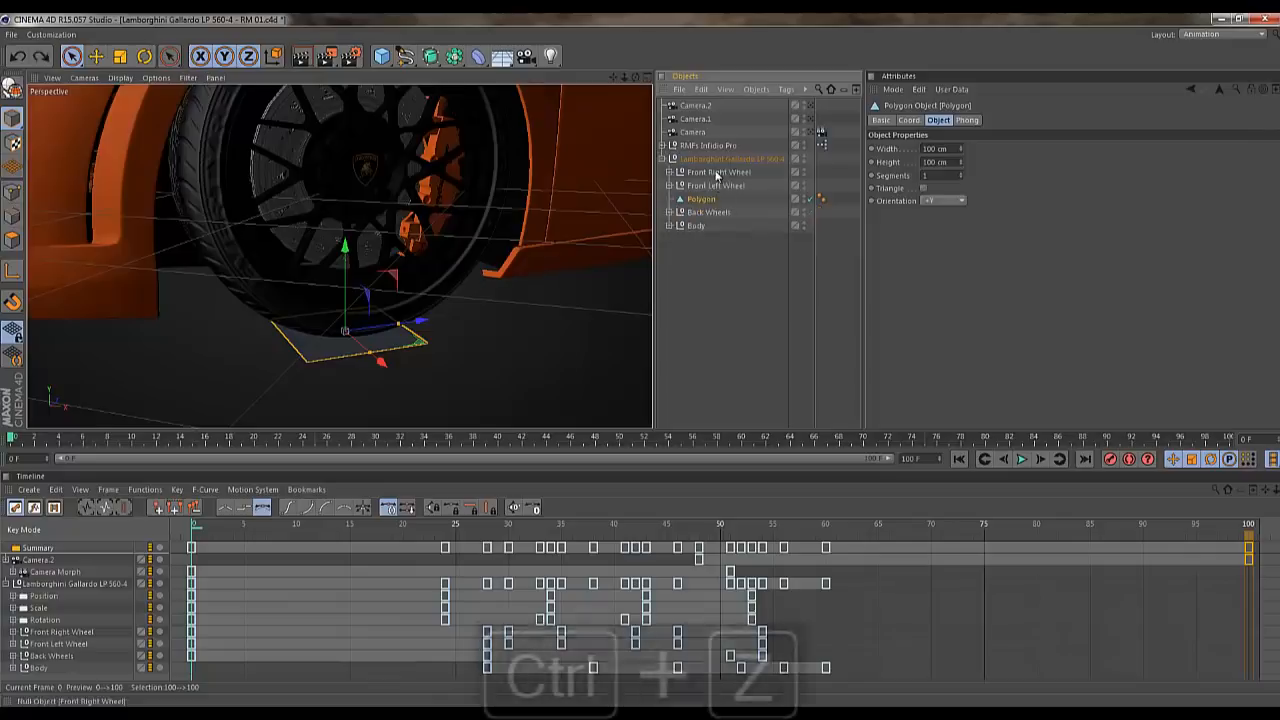
Add a Polygon object at the Front Right Wheel's position and place it after that wheel in the hierarchy
{"action": "left_click", "coordinate": [714, 173]}
{"action": "left_click", "coordinate": [383, 58]}
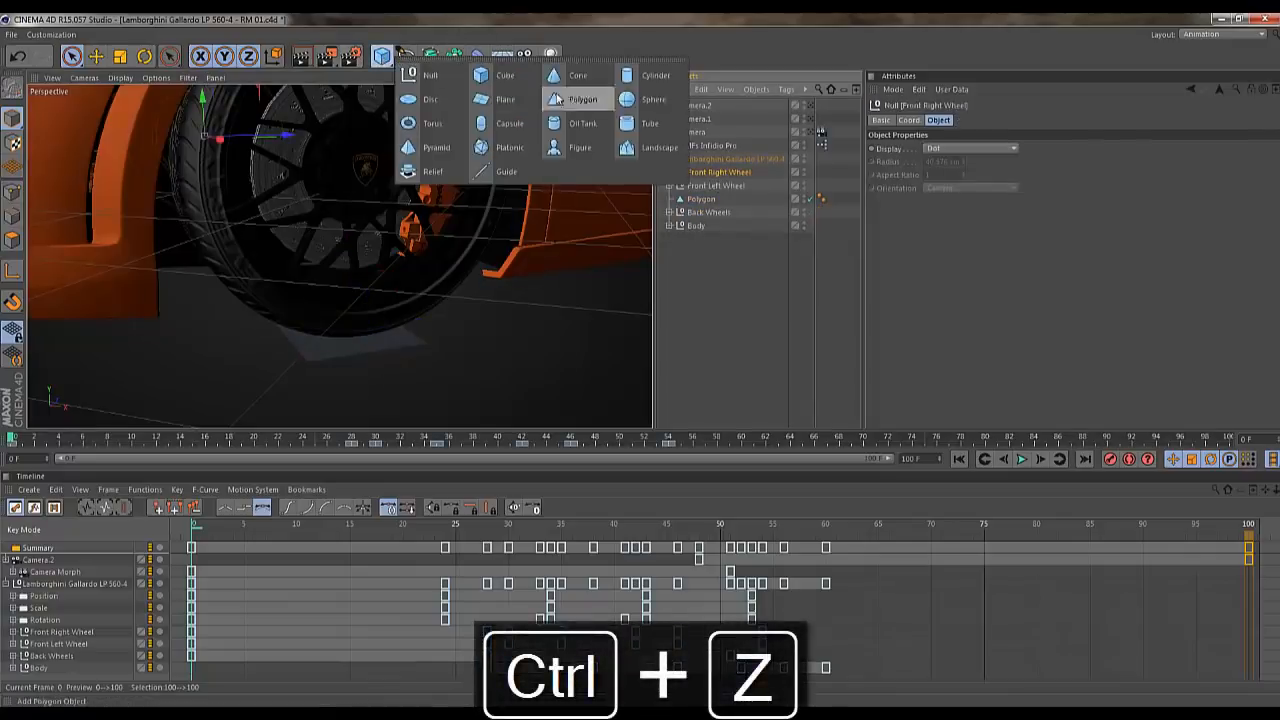
{"action": "left_click", "coordinate": [587, 103]}
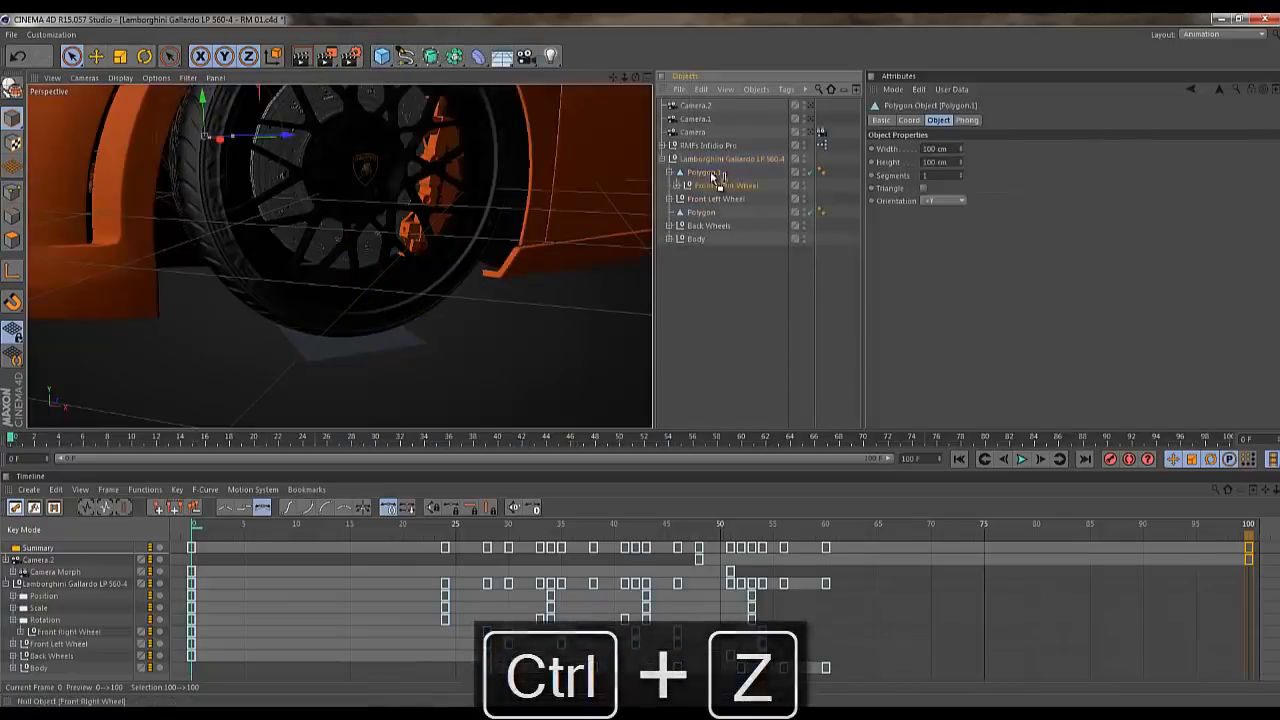
{"action": "left_click", "coordinate": [704, 187]}
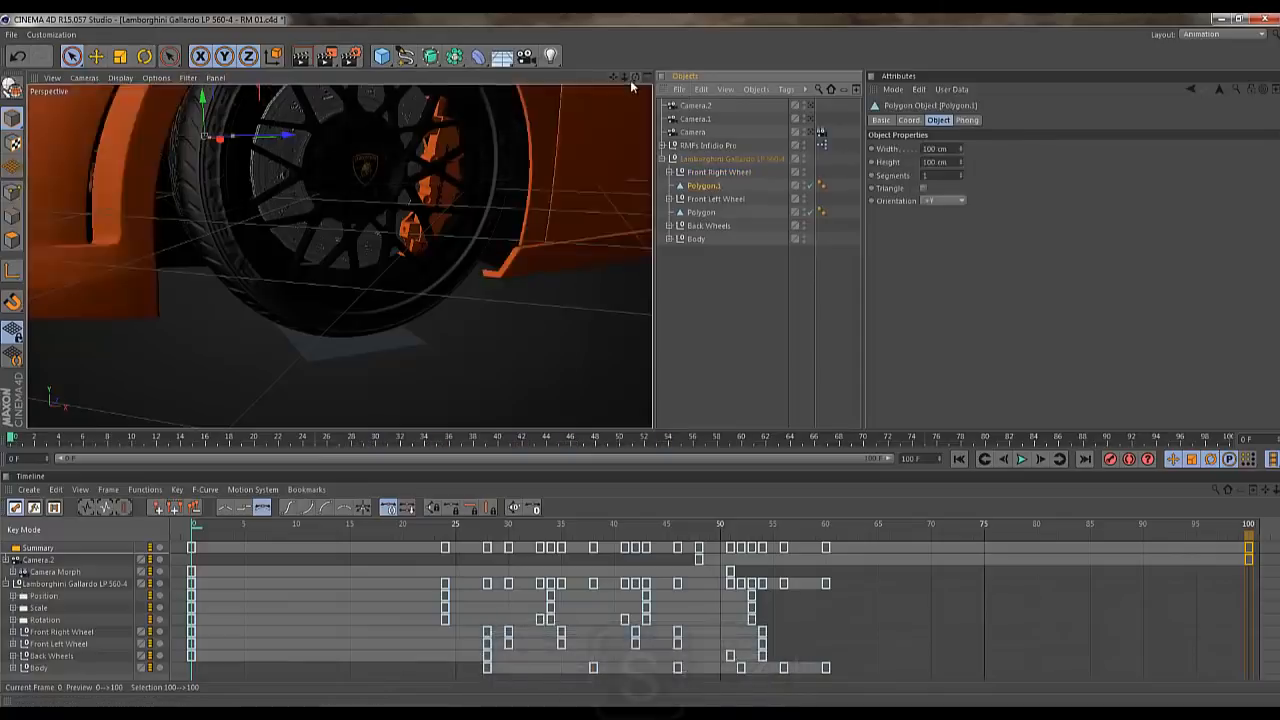
Lower the front right wheel's polygon until it sits at ground level beneath the tyre
{"action": "key", "text": "s"}
{"action": "left_click_drag", "start_coordinate": [628, 78], "coordinate": [642, 359]}
{"action": "left_click_drag", "start_coordinate": [339, 170], "coordinate": [339, 263]}
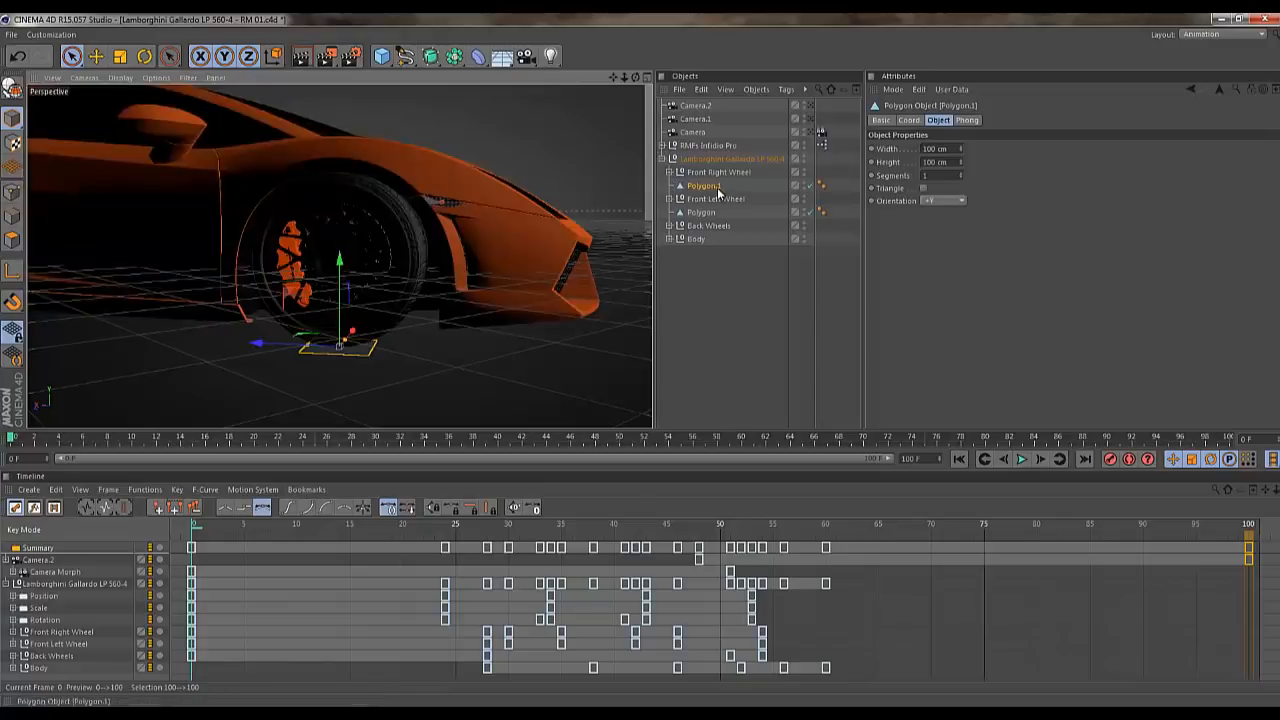
Add a separate Polygon object at the Back Wheels' position, below that group in the hierarchy, and duplicate it
{"action": "left_click", "coordinate": [712, 226]}
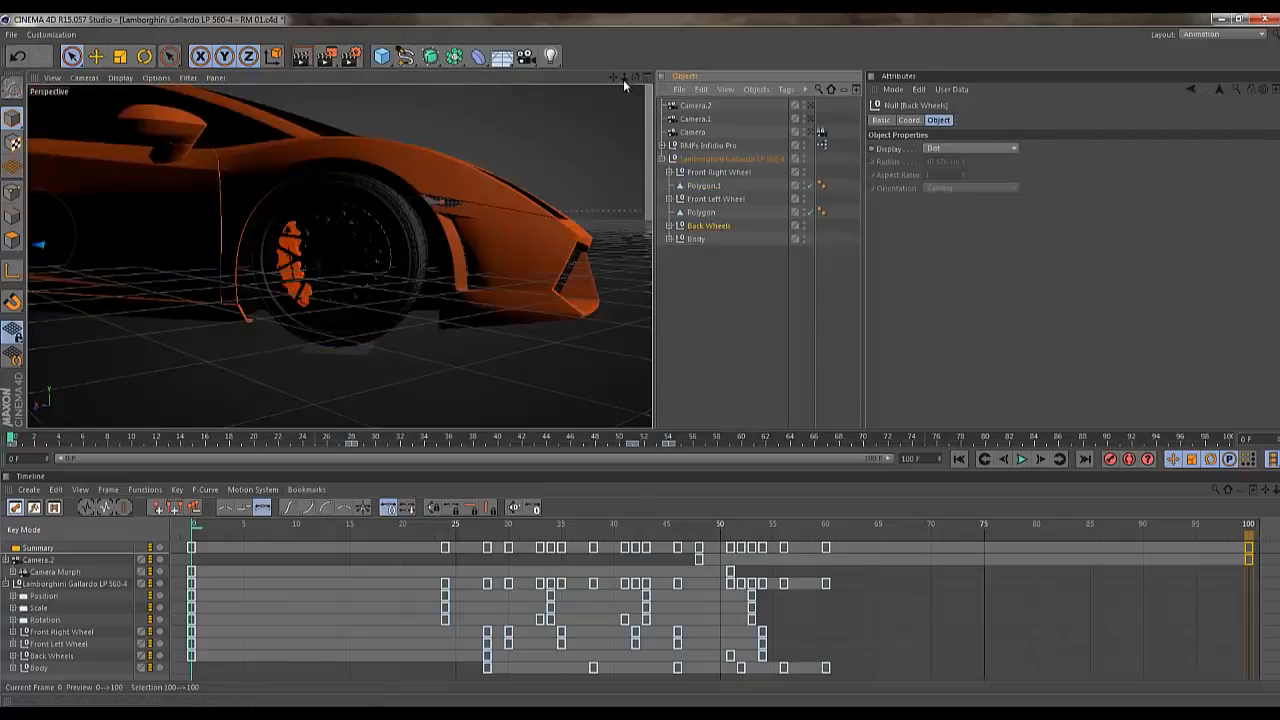
{"action": "left_click_drag", "start_coordinate": [613, 78], "coordinate": [649, 120]}
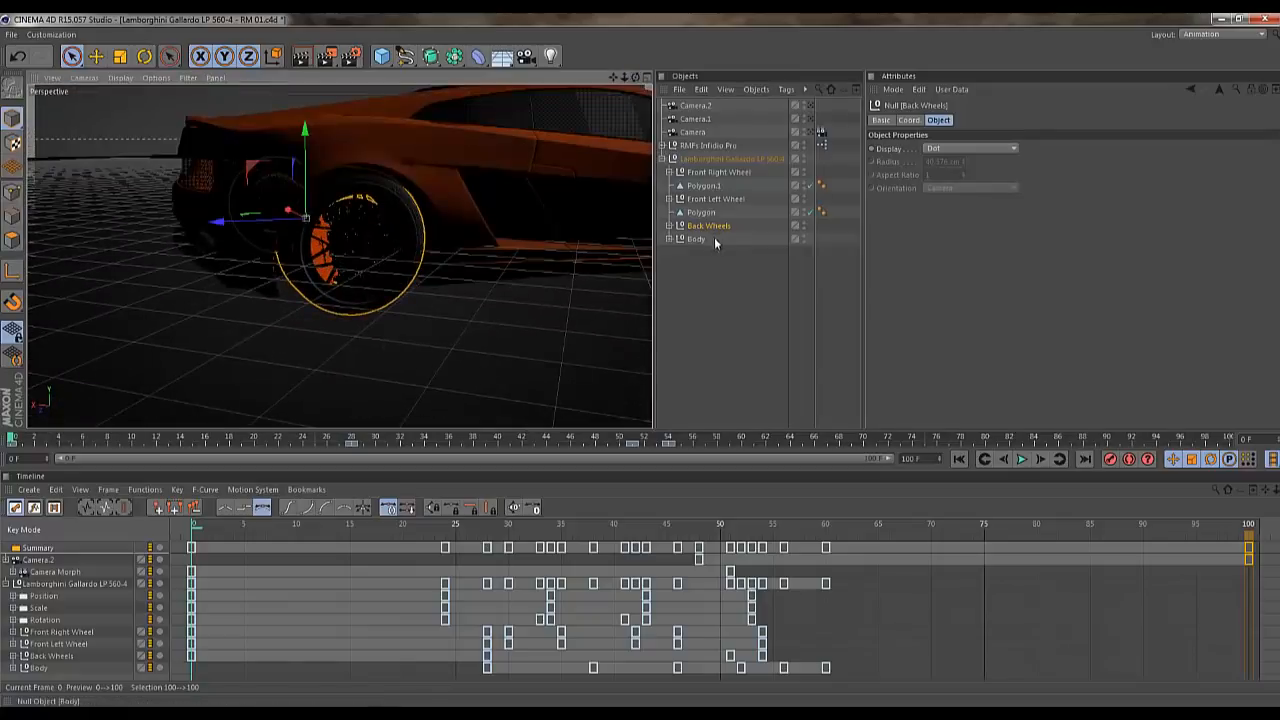
{"action": "left_click", "coordinate": [381, 56]}
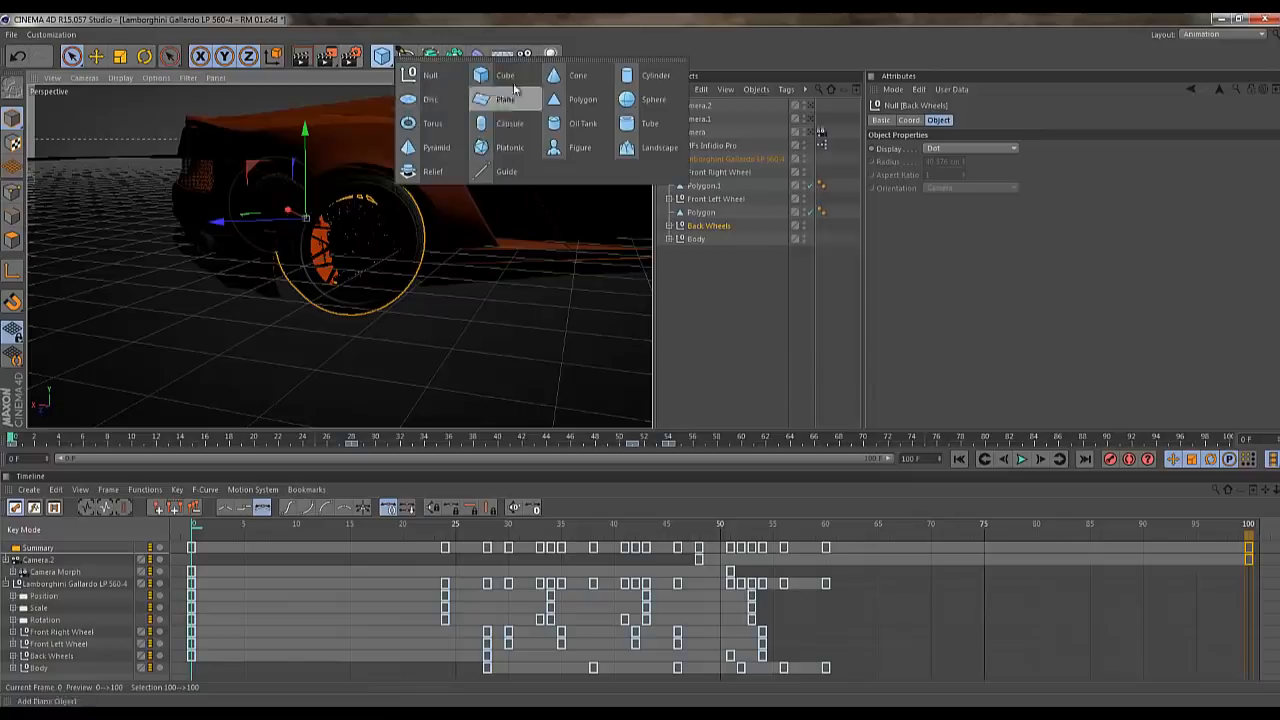
{"action": "left_click", "coordinate": [583, 99], "text": "alt"}
{"action": "left_click_drag", "start_coordinate": [701, 242], "coordinate": [705, 219]}
{"action": "left_click", "coordinate": [704, 240]}
{"action": "key", "text": "ctrl+c"}
{"action": "key", "text": "ctrl+v"}
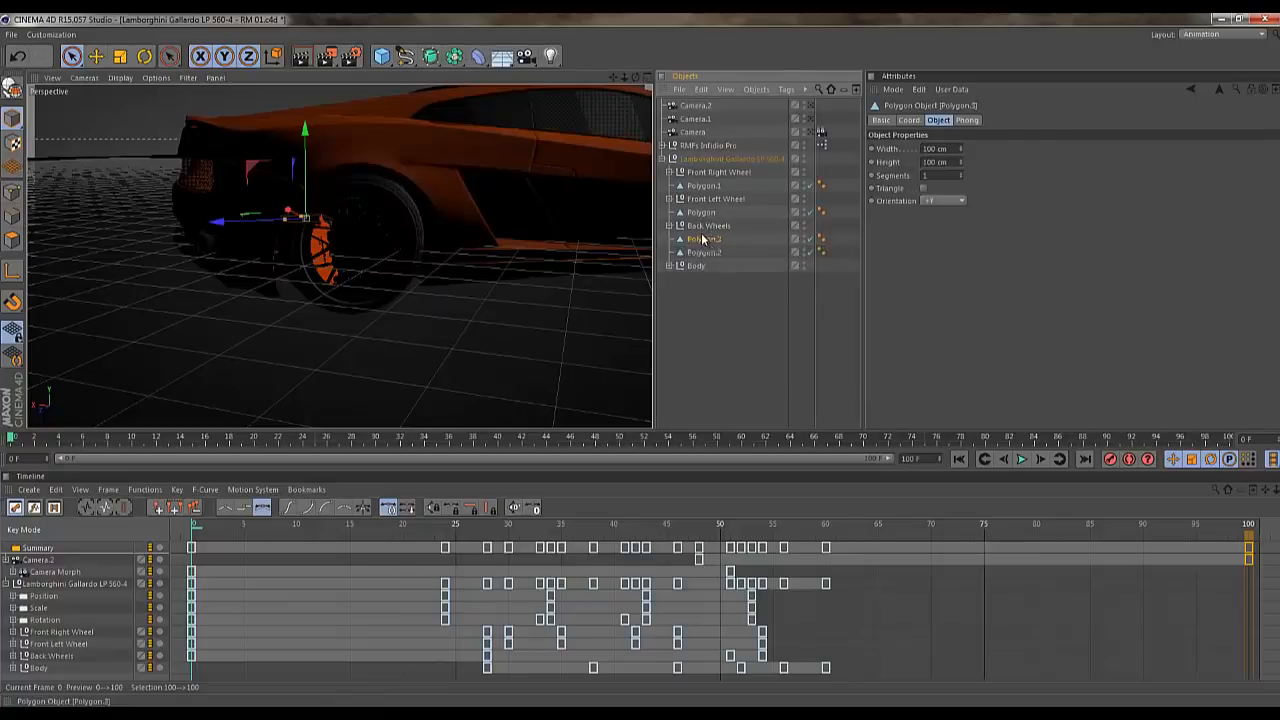
Move Polygon.2 beneath one rear tyre, lowering it to the ground and centring it on the tyre's width and contact point
{"action": "left_click", "coordinate": [708, 253]}
{"action": "left_click_drag", "start_coordinate": [295, 212], "coordinate": [319, 249]}
{"action": "left_click_drag", "start_coordinate": [361, 170], "coordinate": [363, 239]}
{"action": "left_click_drag", "start_coordinate": [624, 79], "coordinate": [642, 2]}
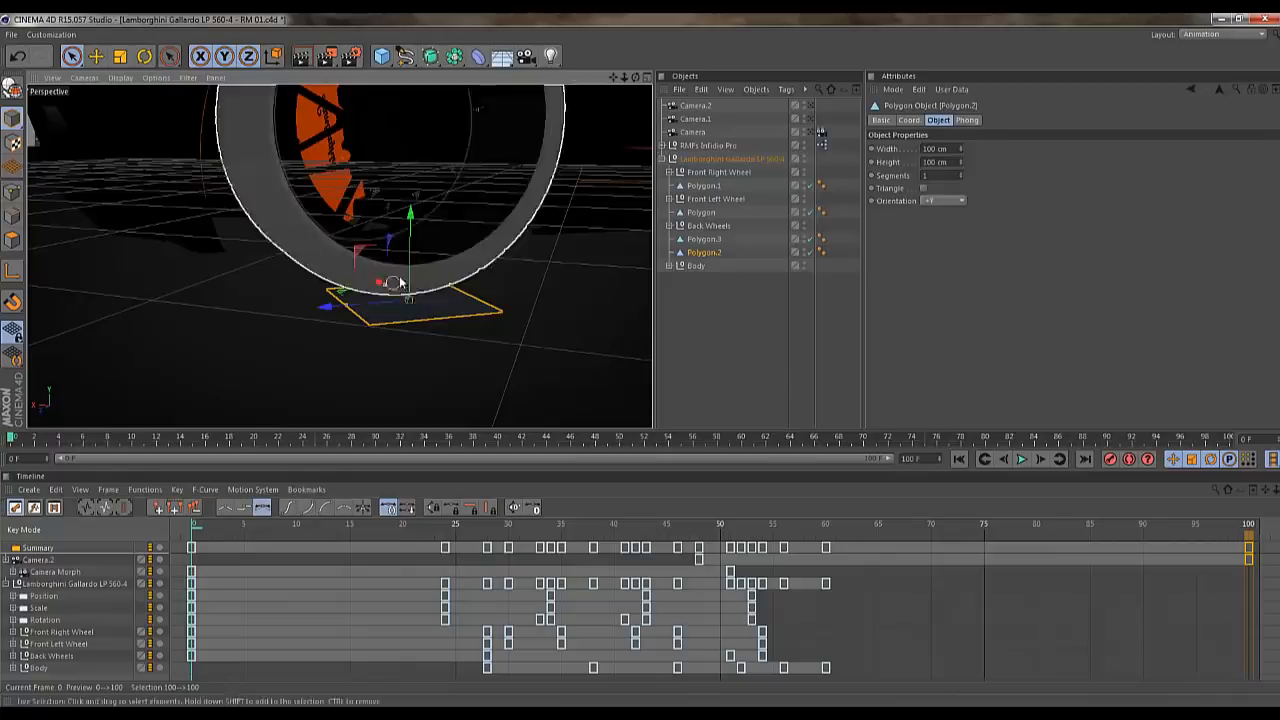
{"action": "left_click_drag", "start_coordinate": [410, 245], "coordinate": [354, 268]}
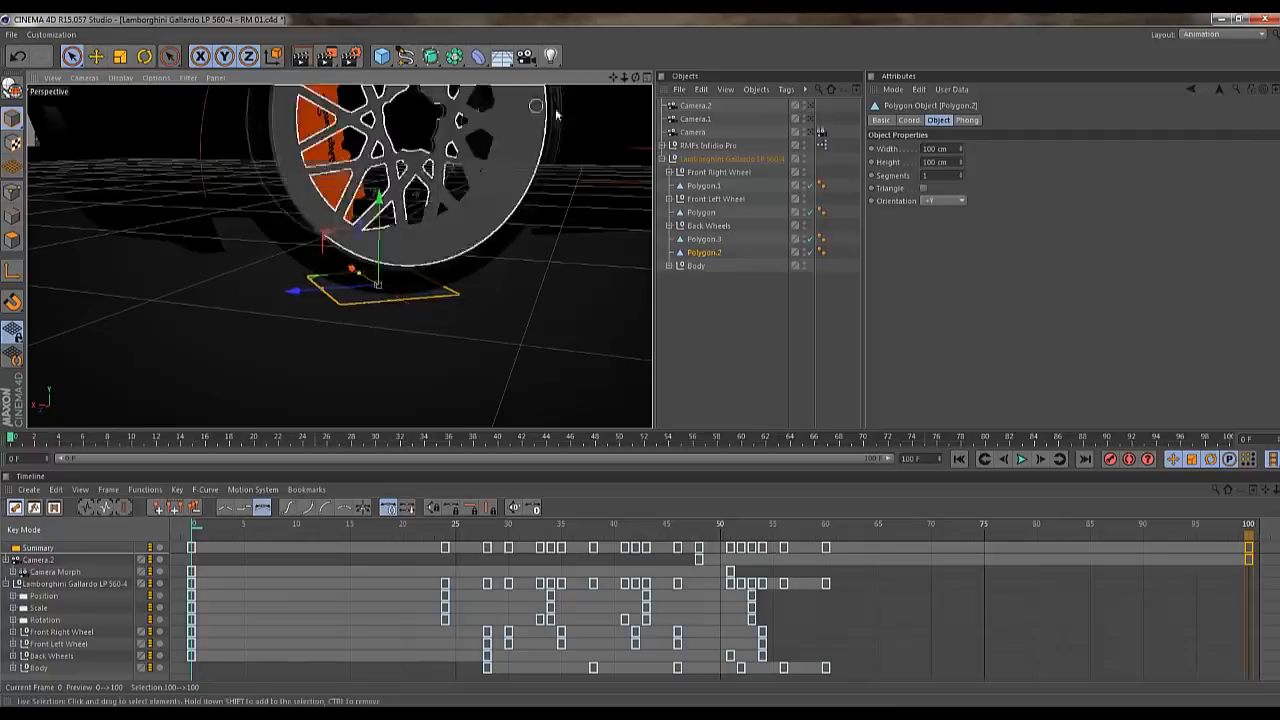
{"action": "left_click_drag", "start_coordinate": [636, 78], "coordinate": [641, 362]}
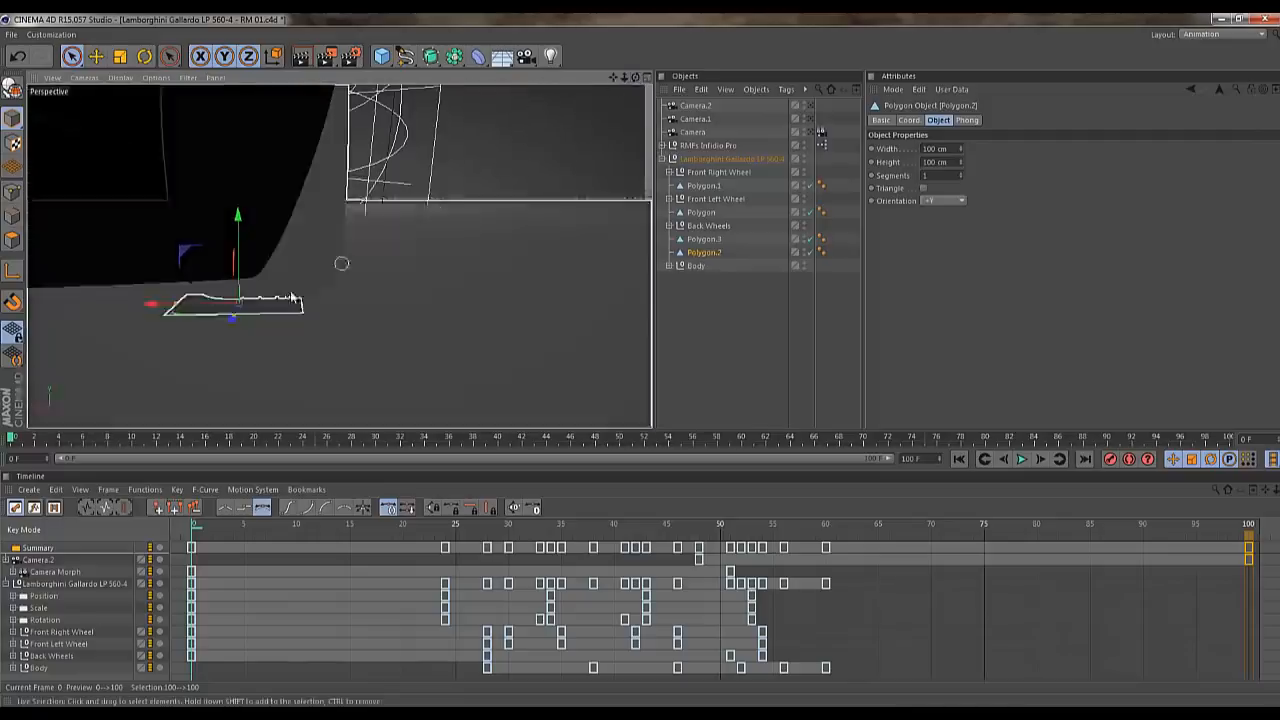
{"action": "left_click_drag", "start_coordinate": [162, 307], "coordinate": [190, 307]}
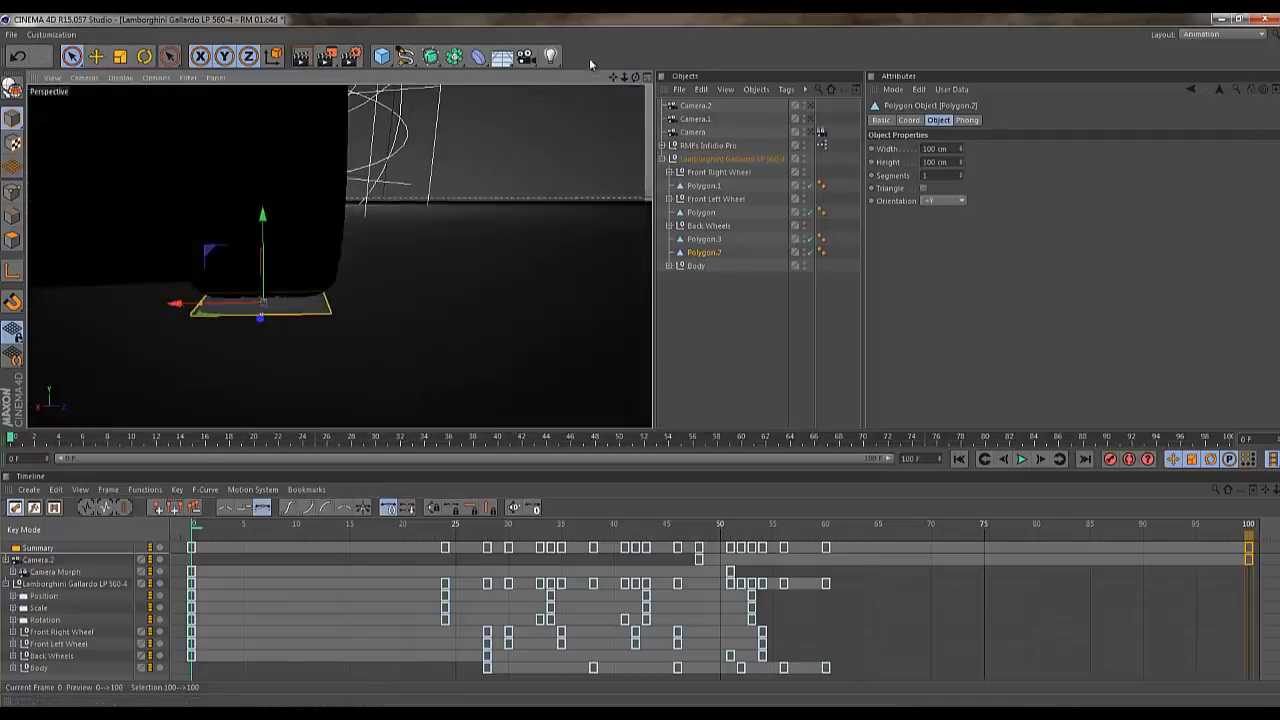
{"action": "left_click_drag", "start_coordinate": [625, 79], "coordinate": [641, 366]}
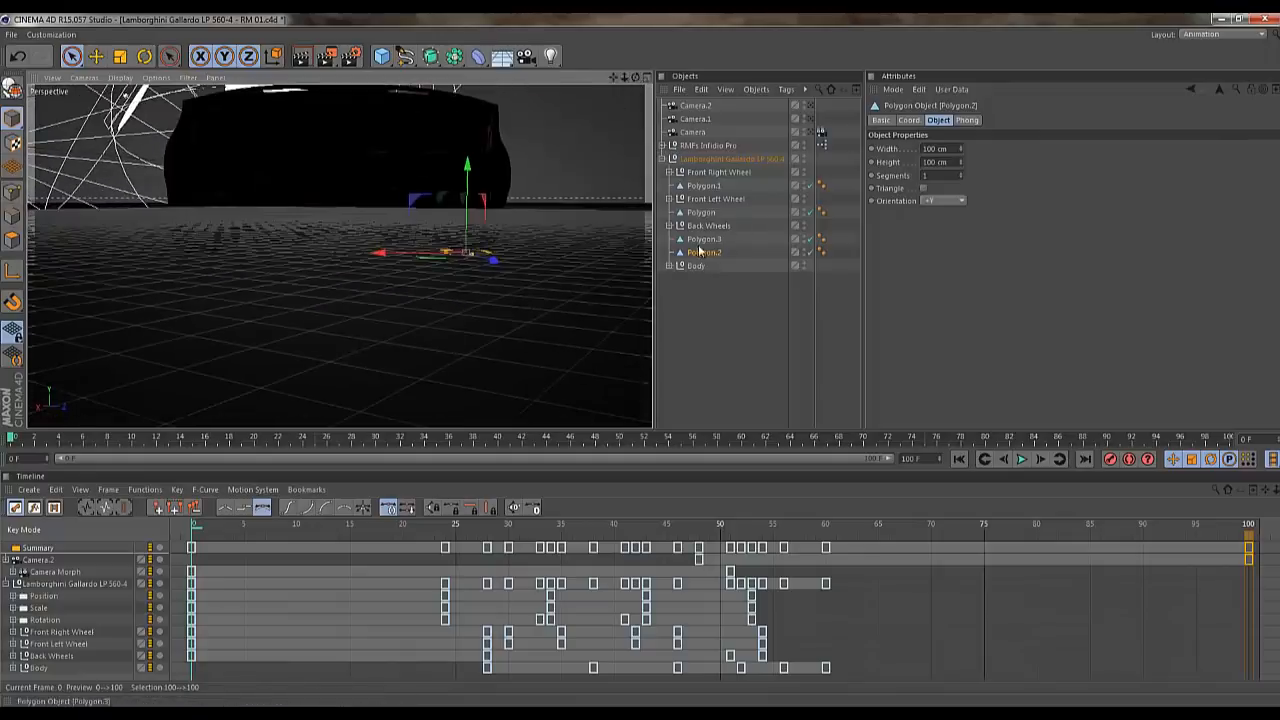
Replace the unpositioned duplicate with a copy of Polygon.2 and move the copy sideways beneath the opposite rear wheel
{"action": "key", "text": "Delete"}
{"action": "key", "text": "Delete"}
{"action": "left_click", "coordinate": [706, 241]}
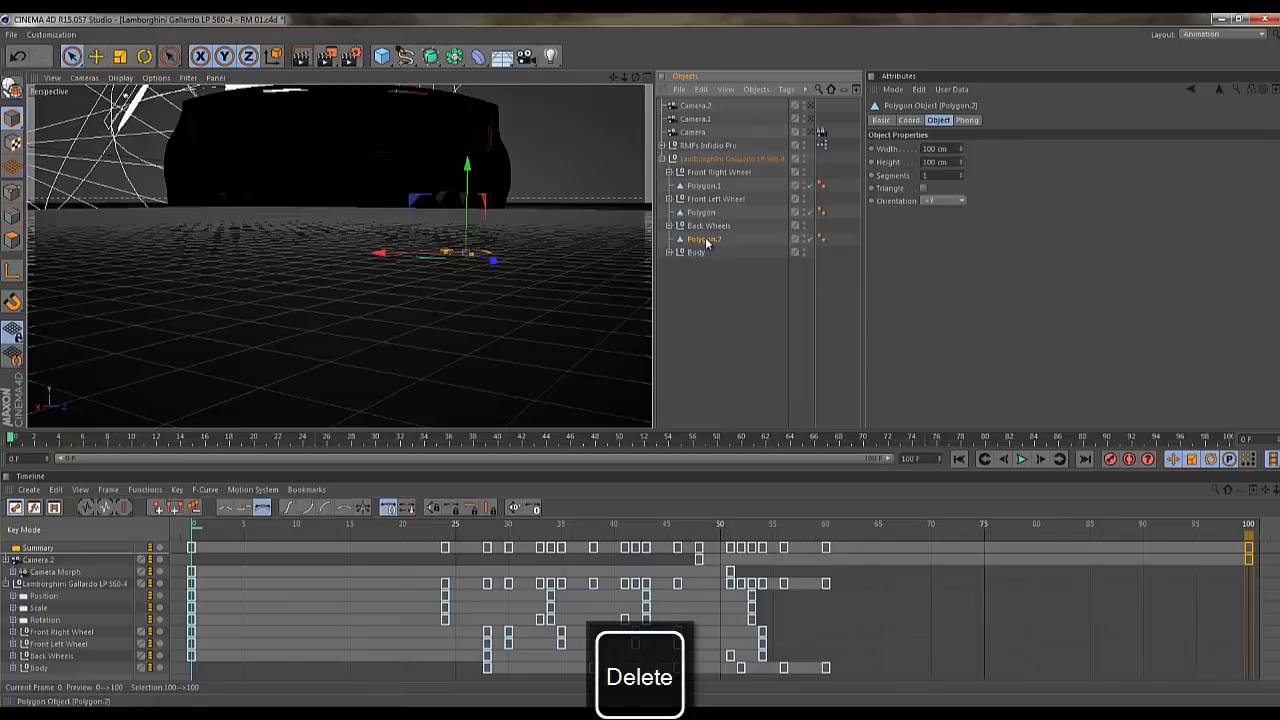
{"action": "left_click_drag", "start_coordinate": [704, 237], "coordinate": [704, 245], "text": "ctrl"}
{"action": "left_click_drag", "start_coordinate": [387, 259], "coordinate": [135, 264]}
{"action": "left_click_drag", "start_coordinate": [613, 77], "coordinate": [651, 366]}
{"action": "left_click_drag", "start_coordinate": [637, 78], "coordinate": [619, 115]}
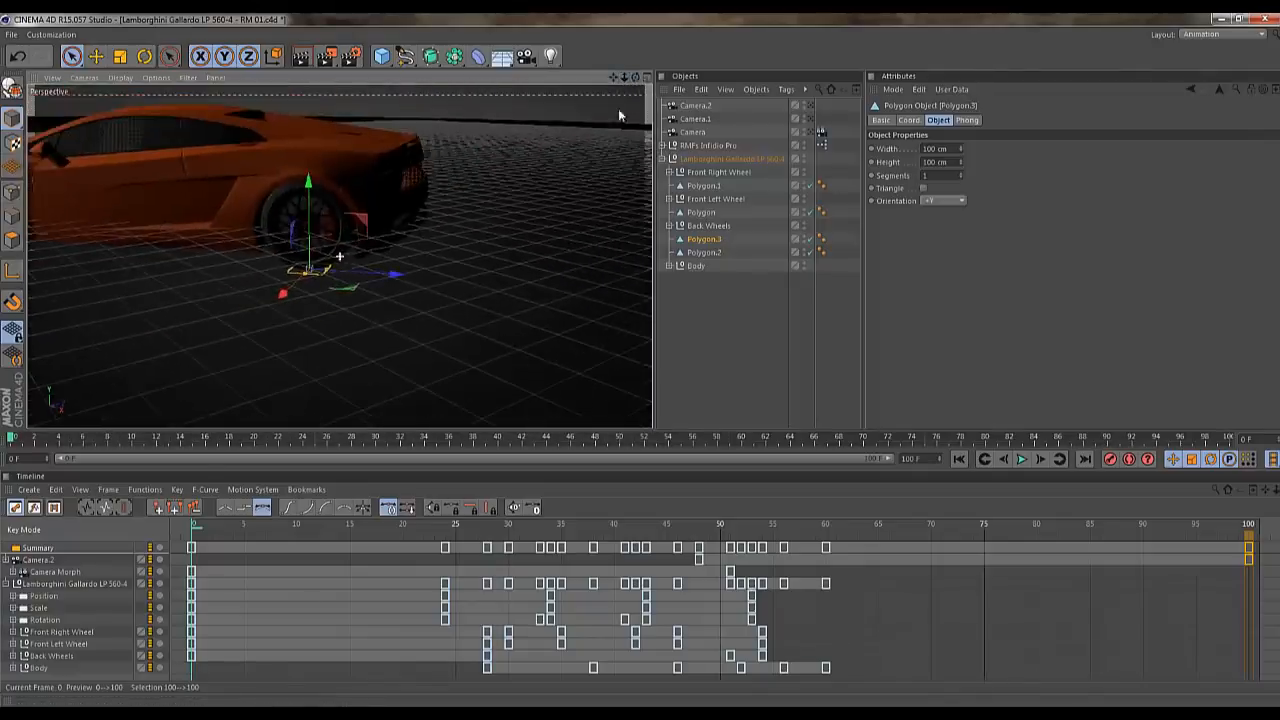
Gather all four wheel polygons together as the first children of the Lamborghini Gallardo LP 560-4 null
{"action": "left_click", "coordinate": [706, 253], "text": "ctrl"}
{"action": "left_click", "coordinate": [702, 213], "text": "ctrl"}
{"action": "left_click", "coordinate": [701, 187], "text": "ctrl"}
{"action": "left_click_drag", "start_coordinate": [701, 170], "coordinate": [701, 167]}
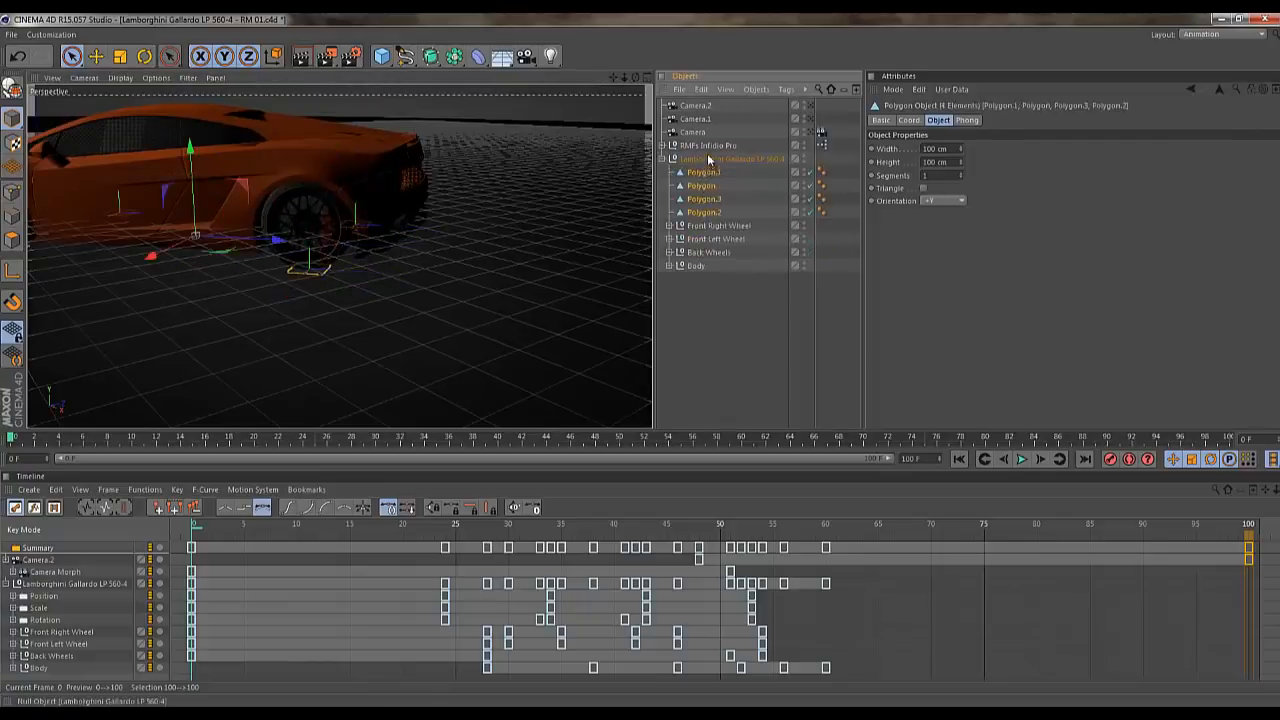
Try moving the whole Lamborghini Gallardo LP 560-4 null to check that the wheel polygons follow, and undo the move
{"action": "left_click", "coordinate": [707, 158]}
{"action": "left_click_drag", "start_coordinate": [625, 77], "coordinate": [620, 392]}
{"action": "mouse_move", "coordinate": [257, 230]}
{"action": "left_mouse_down"}
{"action": "mouse_move", "coordinate": [350, 233]}
{"action": "mouse_move", "coordinate": [304, 232]}
{"action": "left_mouse_up"}
{"action": "key", "text": "ctrl+z"}
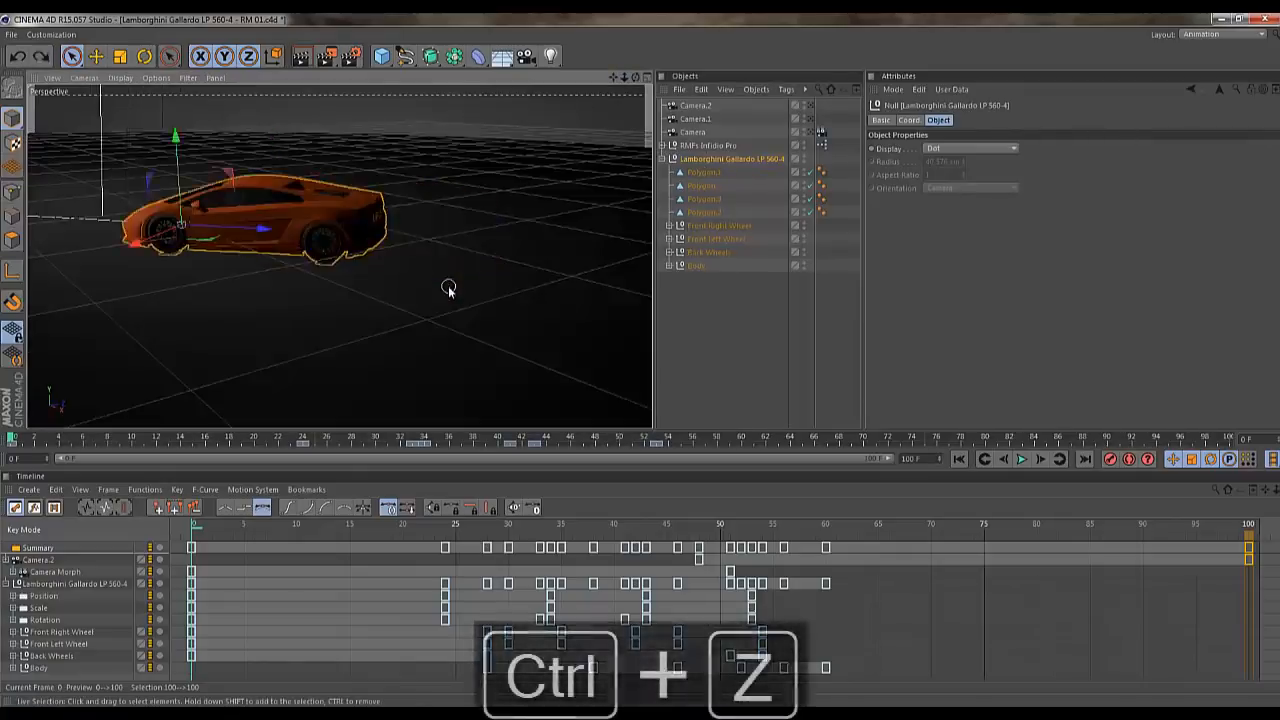
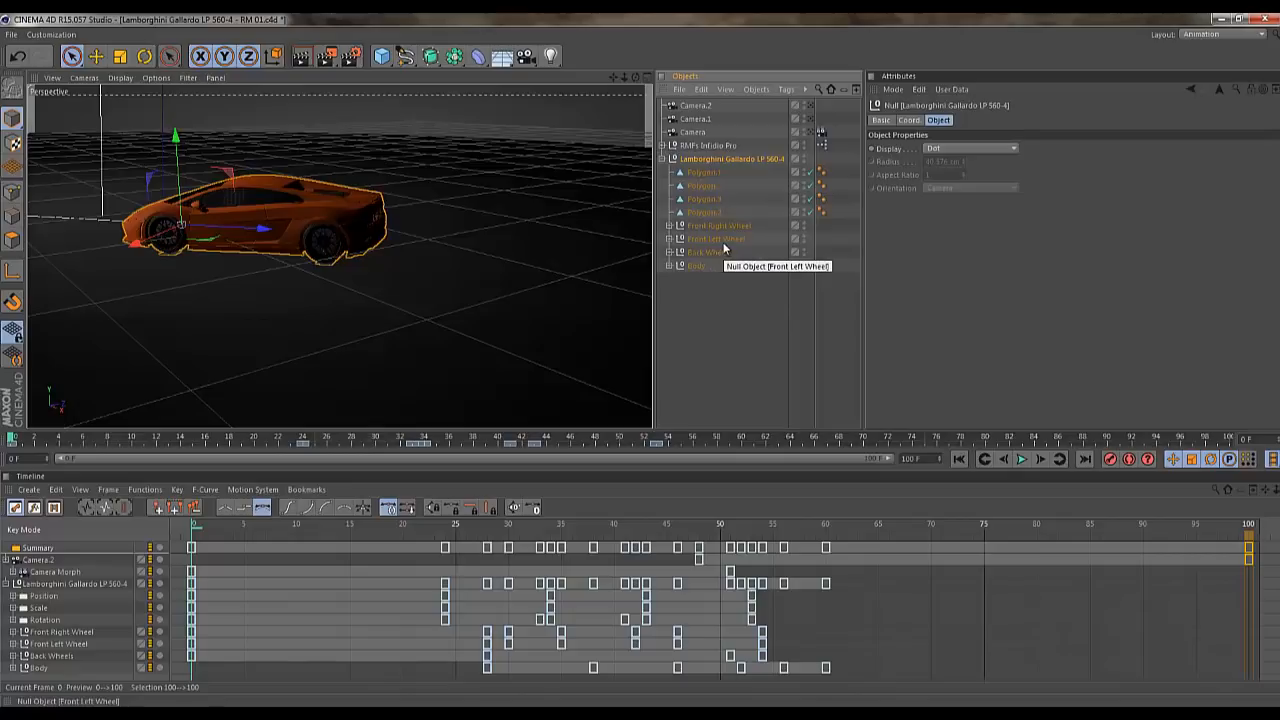
Select Polygon.3 under the rear wheel and change the interface layout to Standard
{"action": "left_click", "coordinate": [704, 173]}
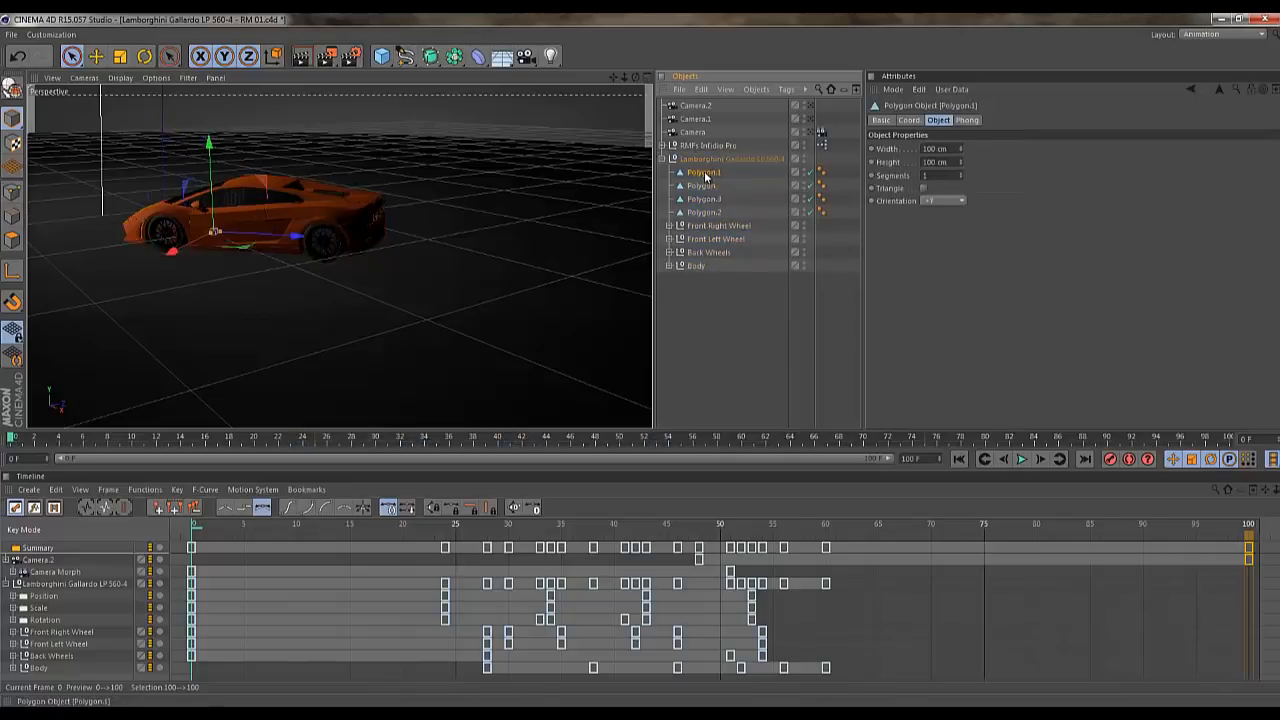
{"action": "left_click", "coordinate": [707, 211]}
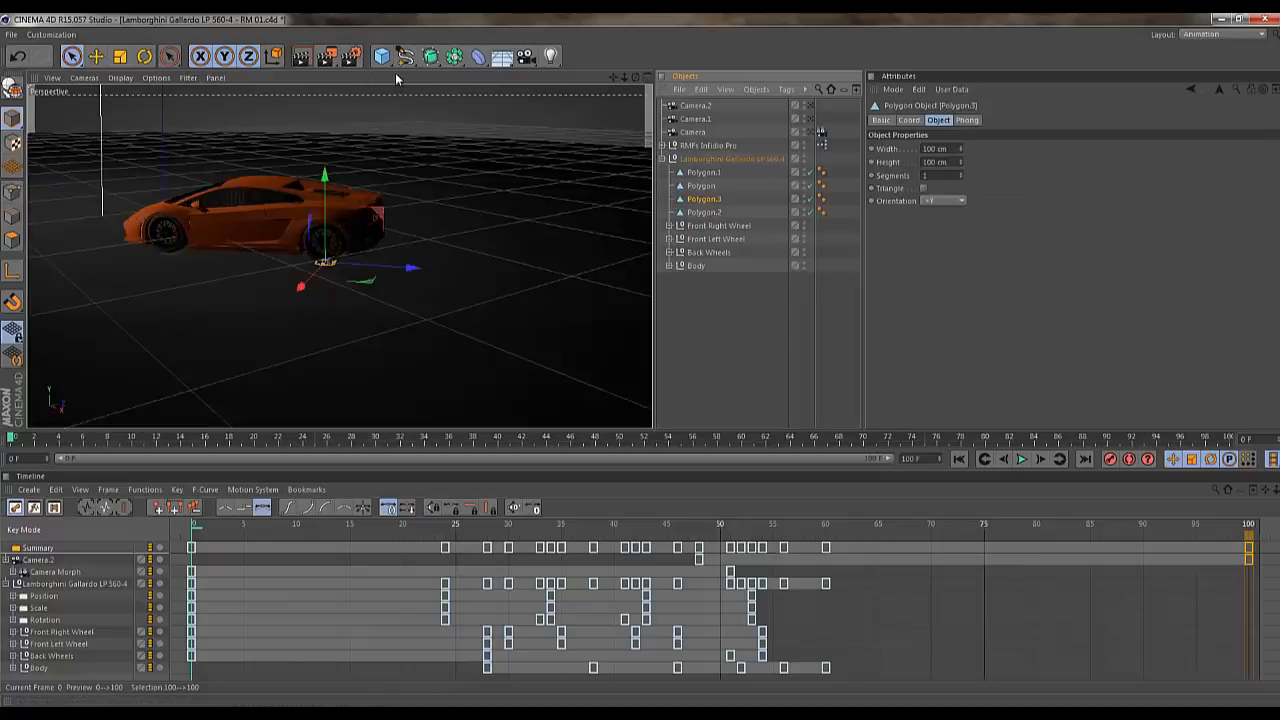
{"action": "left_click", "coordinate": [430, 56]}
{"action": "left_click", "coordinate": [67, 37]}
{"action": "left_click", "coordinate": [67, 37]}
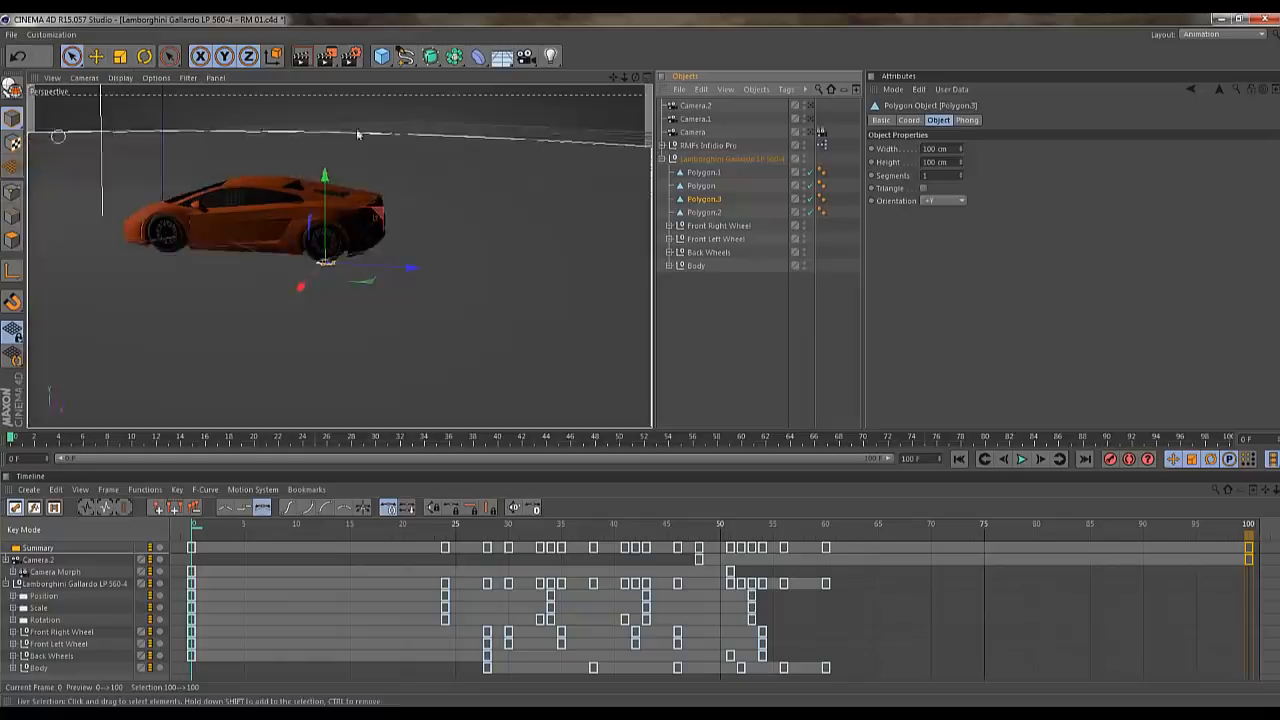
{"action": "left_click", "coordinate": [1222, 34]}
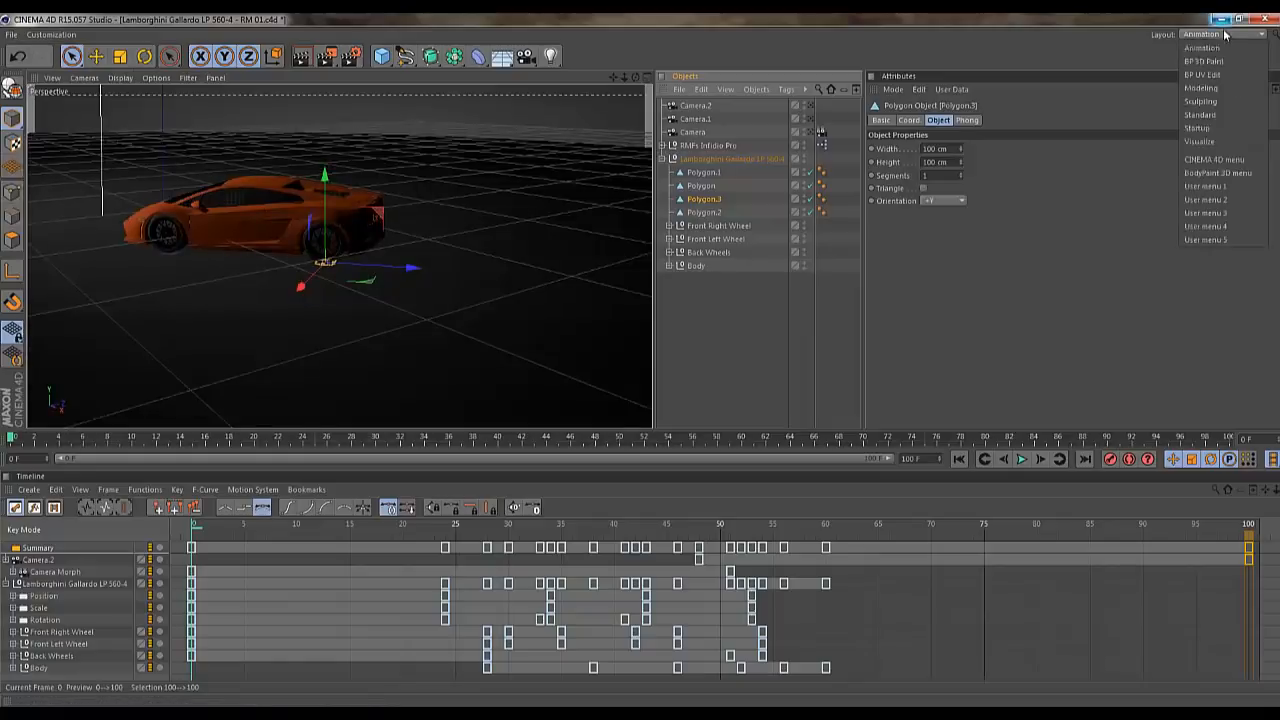
{"action": "left_click", "coordinate": [1220, 115]}
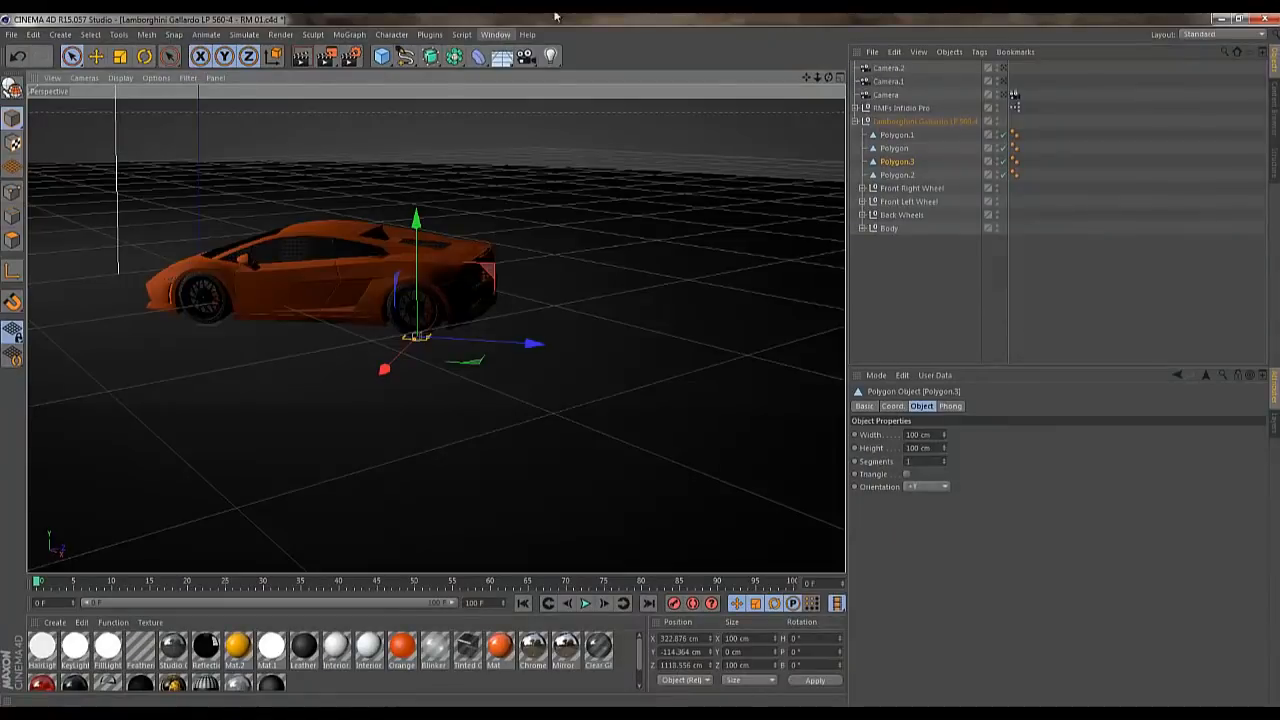
Add a MoGraph Tracer as the parent of Polygon.3, with that polygon as its trace link
{"action": "left_click", "coordinate": [505, 35]}
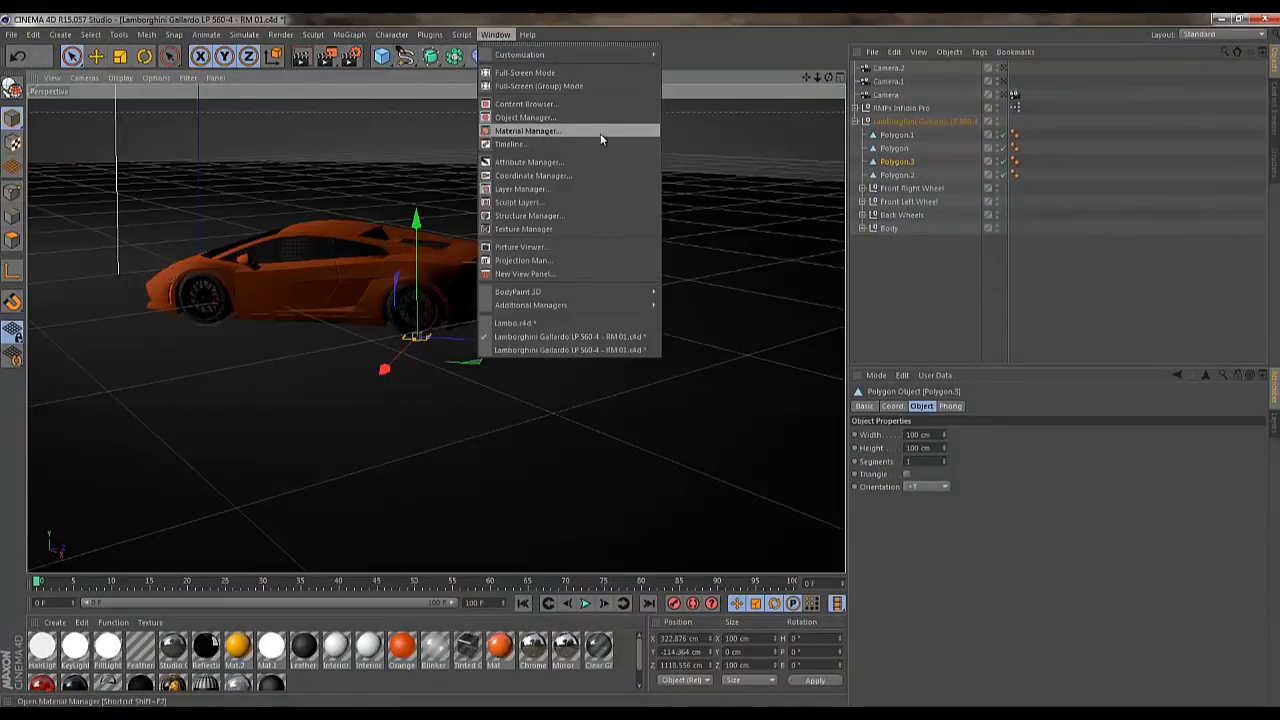
{"action": "mouse_move", "coordinate": [333, 35]}
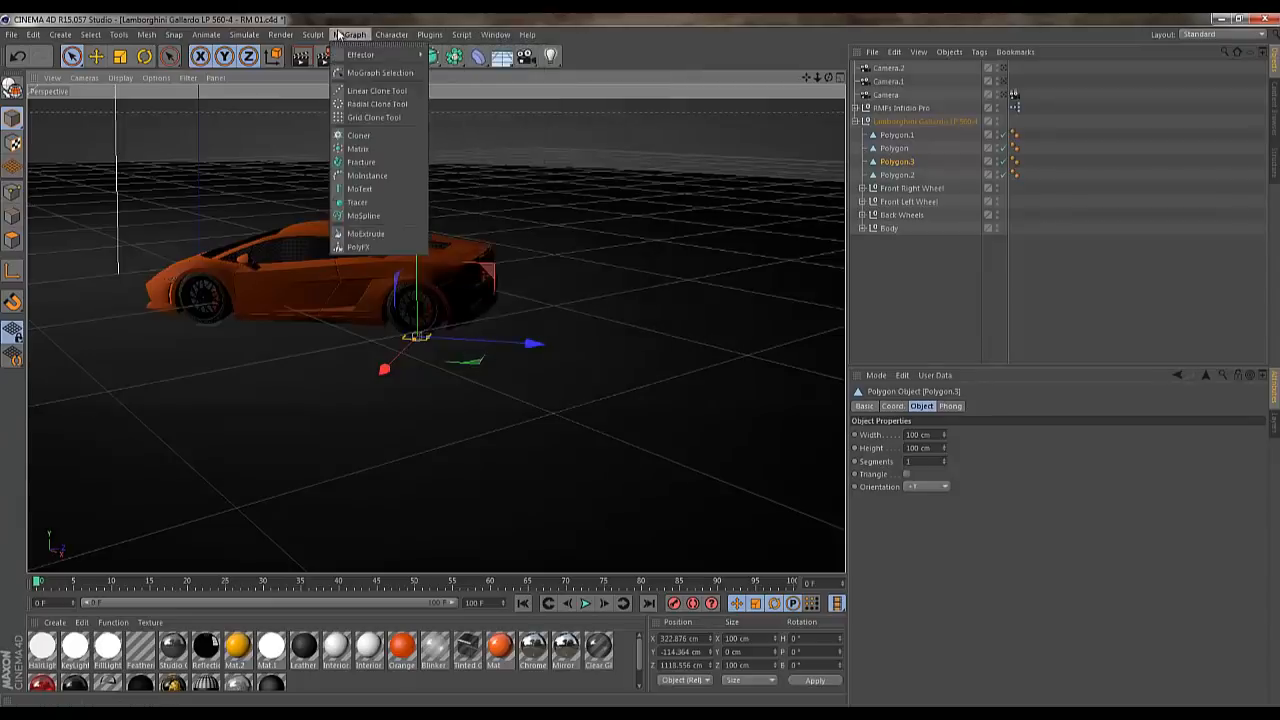
{"action": "left_click", "coordinate": [373, 203]}
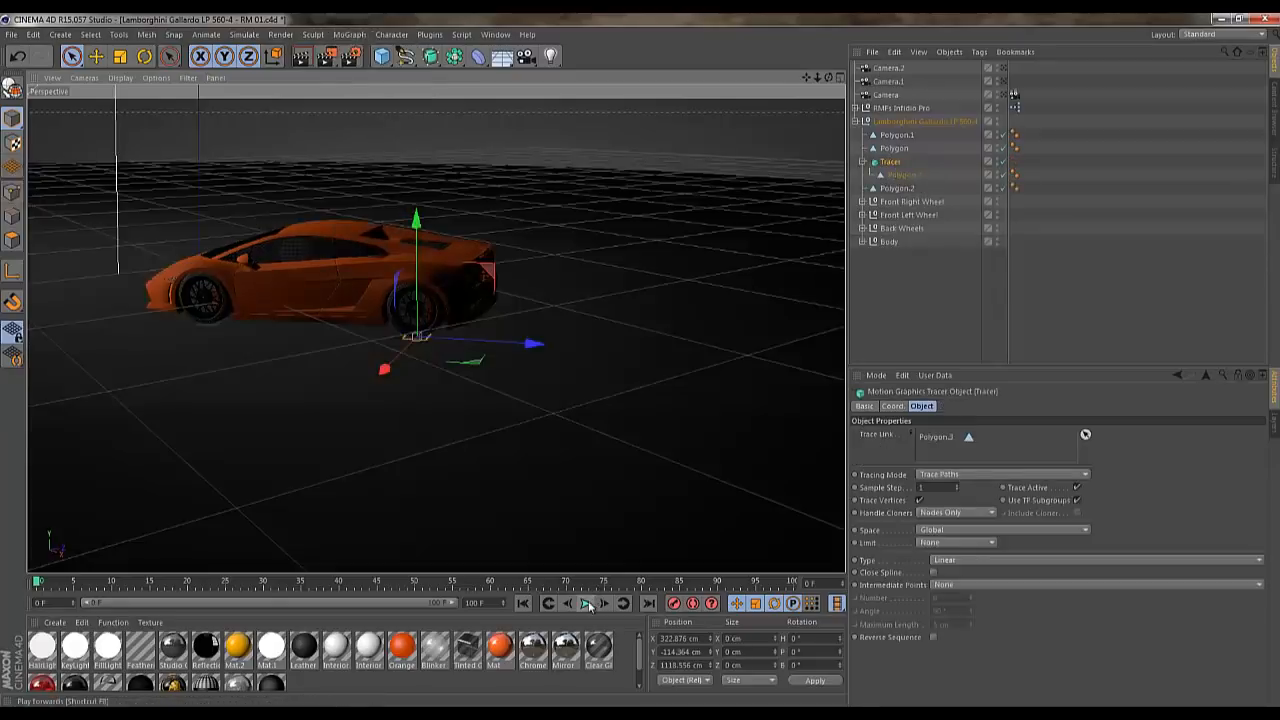
Play part of the animation to check the Tracer, return to the first frame, and select Polygon.3
{"action": "left_click", "coordinate": [588, 604]}
{"action": "left_click", "coordinate": [586, 604]}
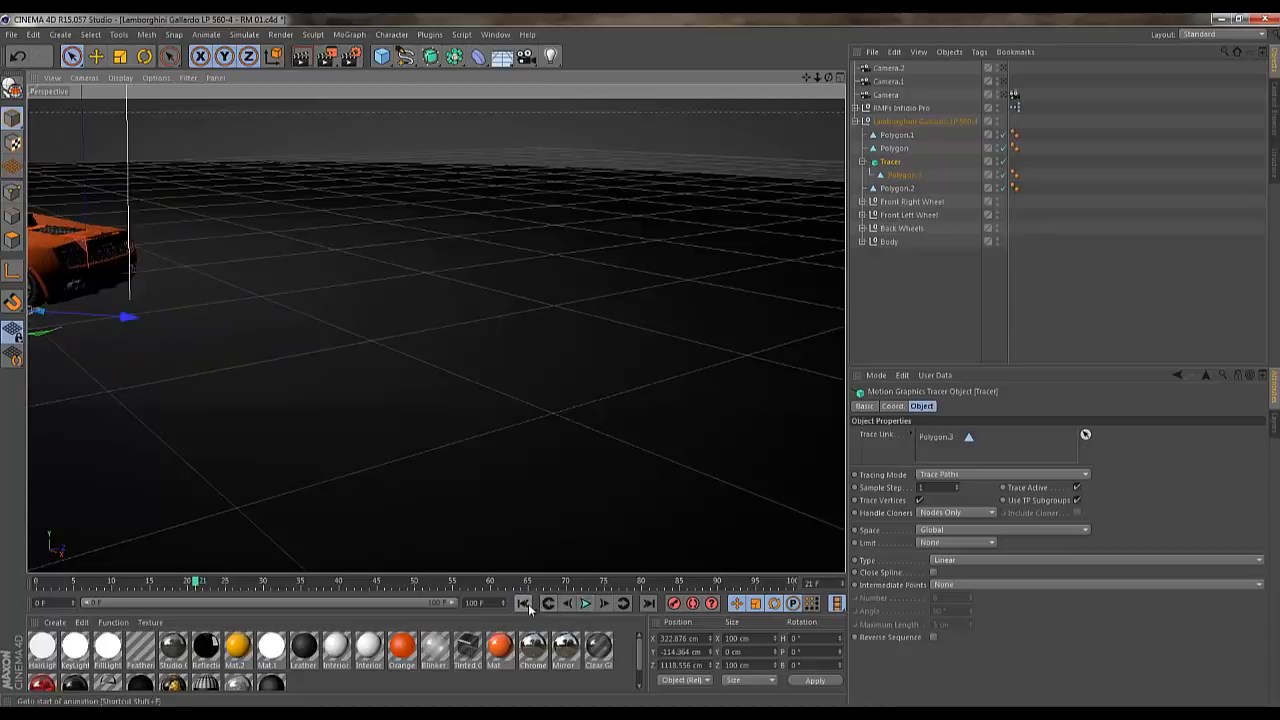
{"action": "left_click", "coordinate": [528, 605]}
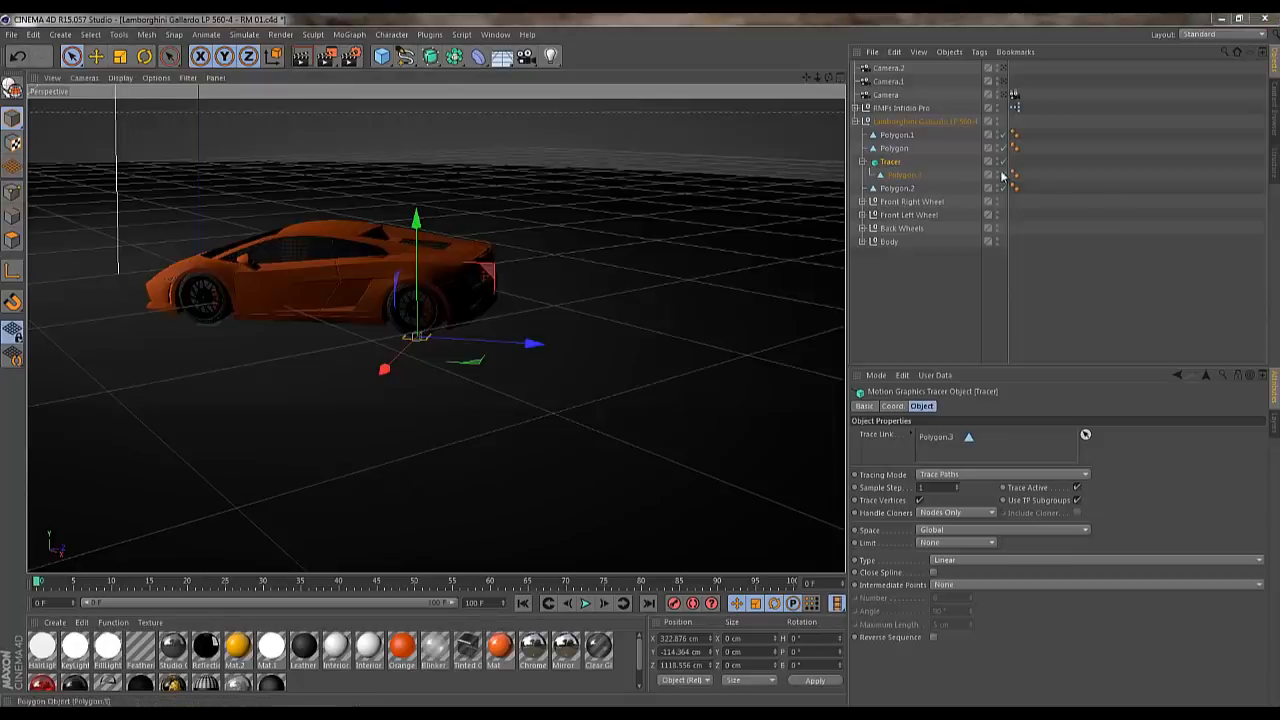
{"action": "left_click", "coordinate": [900, 175]}
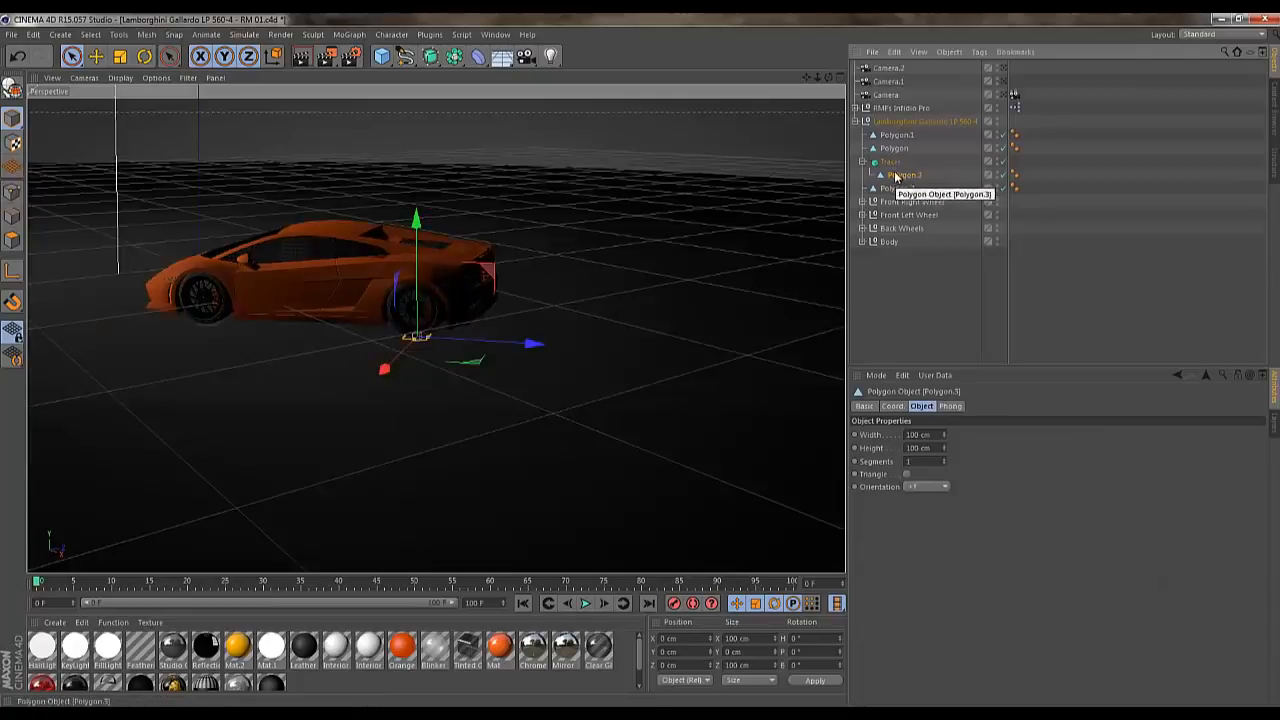
Undo the Tracer on Polygon.3 and group each of the four wheel polygons into its own null
{"action": "key", "text": "ctrl+z"}
{"action": "key", "text": "ctrl+z"}
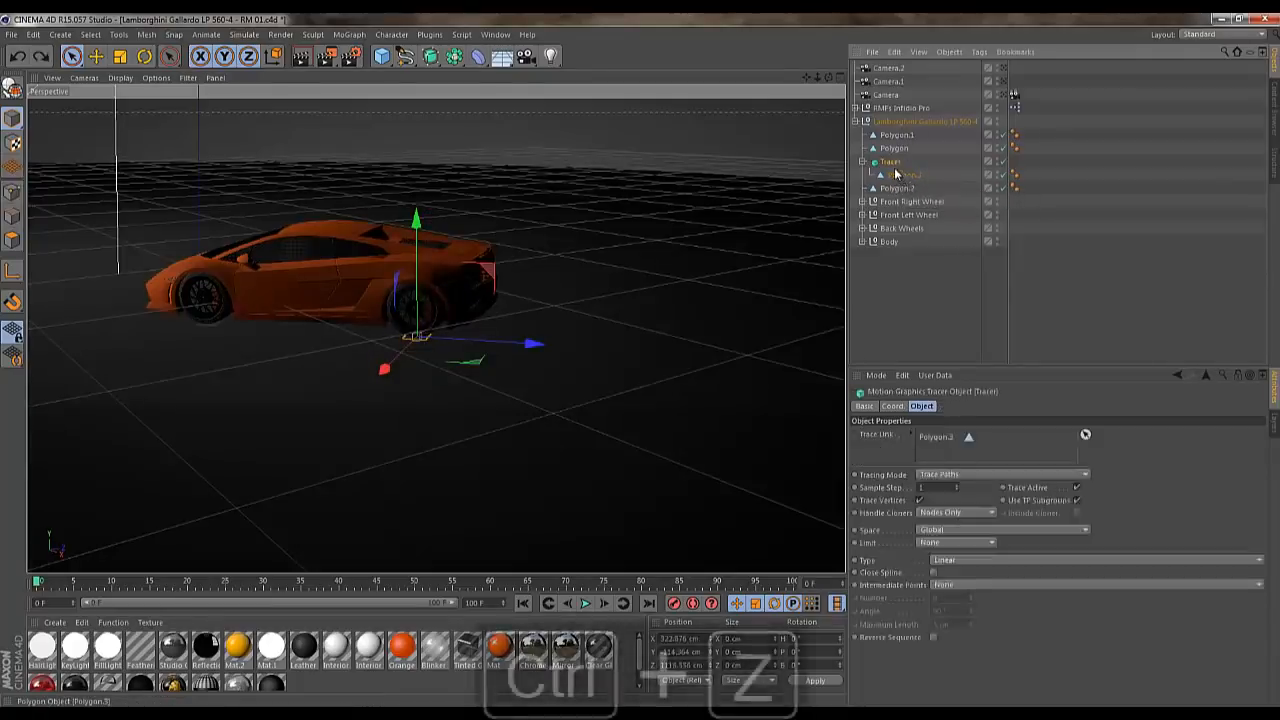
{"action": "left_click", "coordinate": [904, 137]}
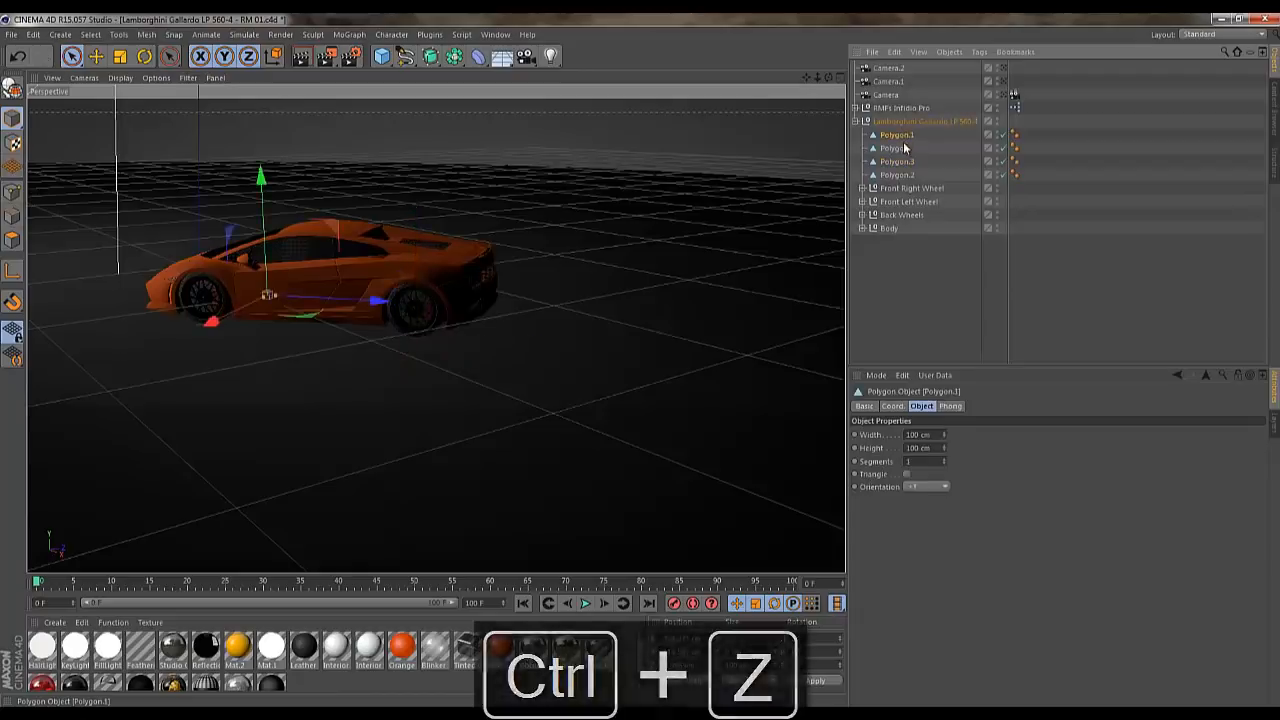
{"action": "key", "text": "alt+g"}
{"action": "left_click", "coordinate": [900, 150]}
{"action": "key", "text": "alt+g"}
{"action": "left_click", "coordinate": [899, 164]}
{"action": "key", "text": "alt+g"}
{"action": "left_click", "coordinate": [894, 177]}
{"action": "key", "text": "alt+g"}
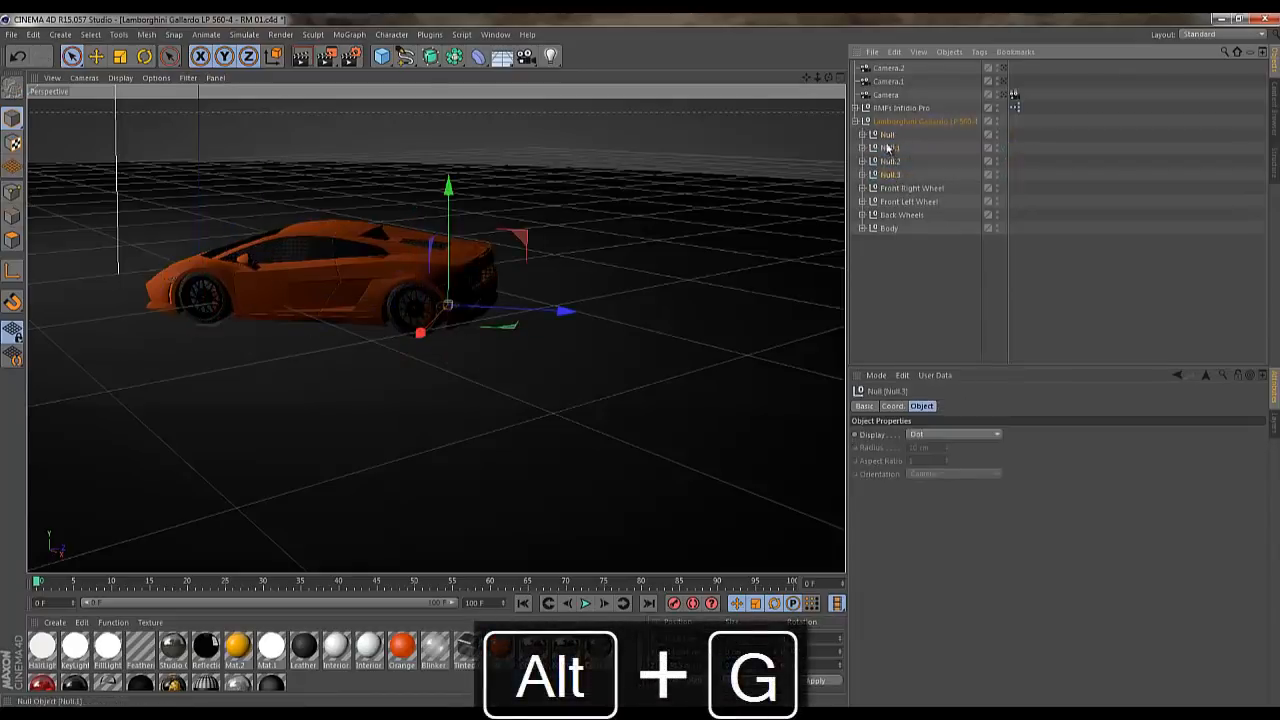
Delete the polygon inside each of the four new nulls, keeping the empty nulls under the Lamborghini null
{"action": "left_click", "coordinate": [862, 175]}
{"action": "left_click", "coordinate": [888, 188]}
{"action": "key", "text": "Delete"}
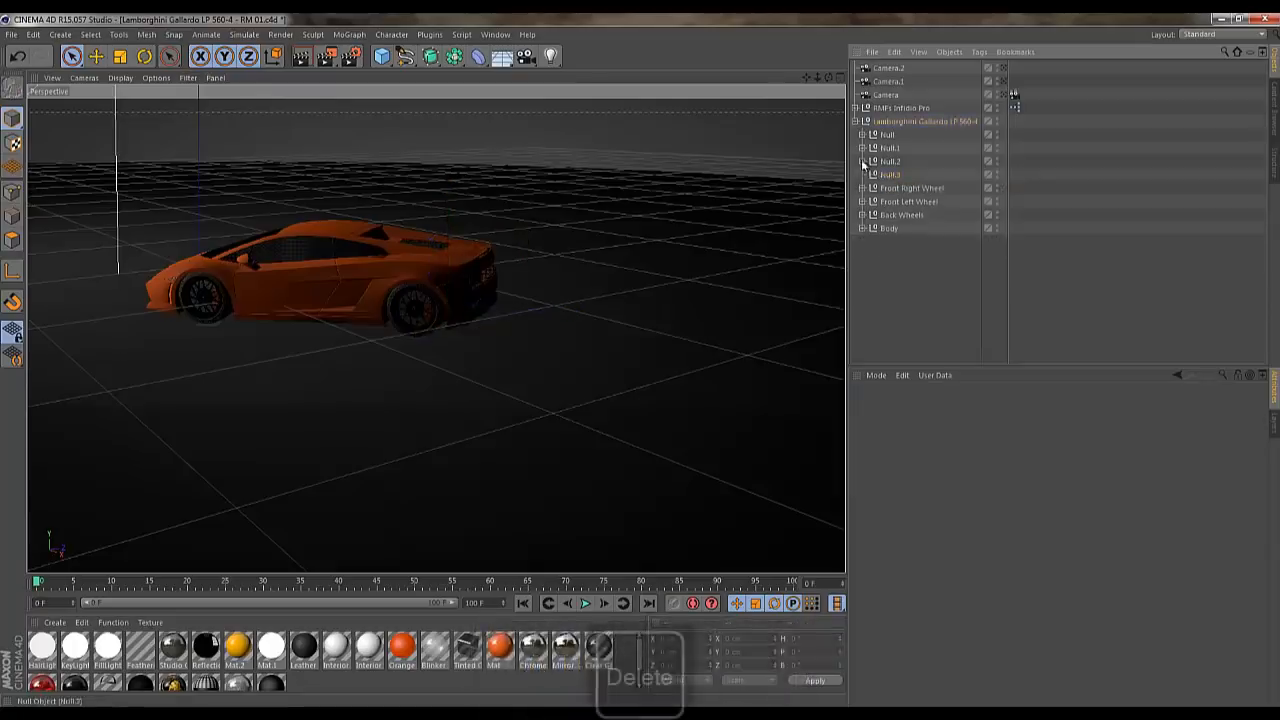
{"action": "left_click", "coordinate": [862, 162]}
{"action": "left_click", "coordinate": [890, 176]}
{"action": "key", "text": "Delete"}
{"action": "left_click", "coordinate": [863, 149]}
{"action": "left_click", "coordinate": [891, 163]}
{"action": "key", "text": "Delete"}
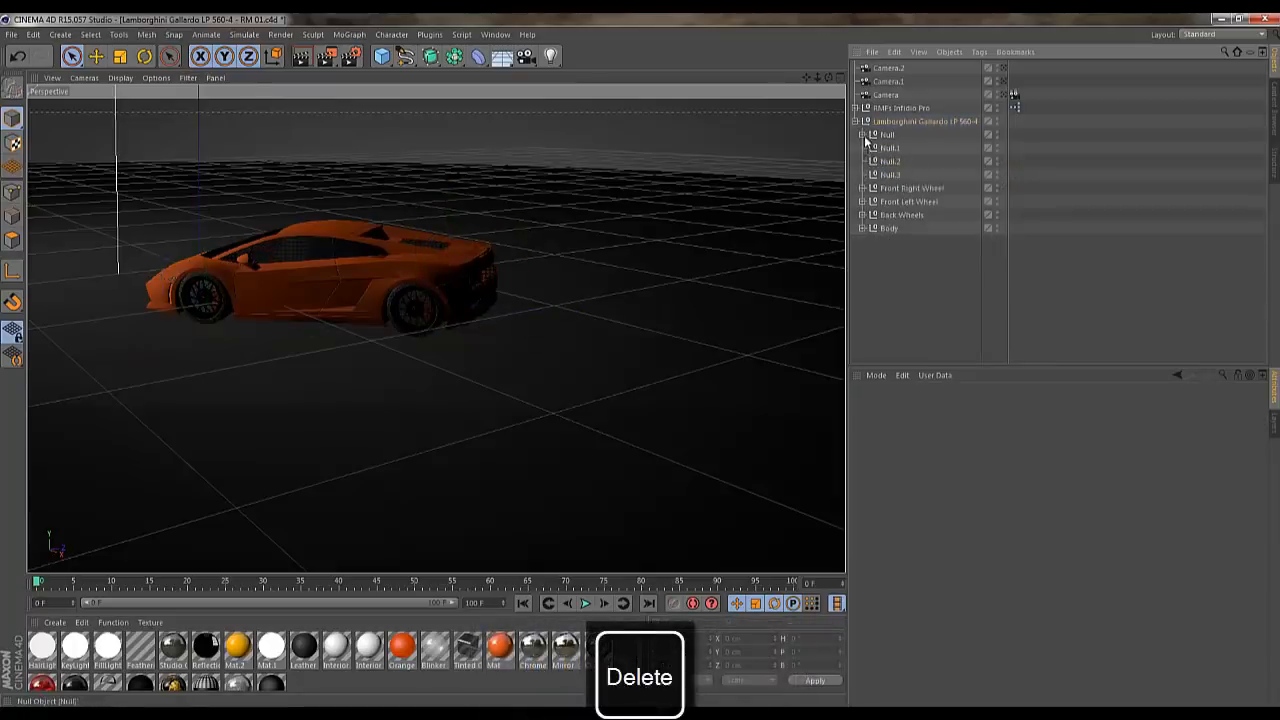
{"action": "left_click", "coordinate": [863, 135]}
{"action": "left_click", "coordinate": [892, 149]}
{"action": "key", "text": "Delete"}
Add one MoGraph Tracer with Null, Null.1, Null.2 and Null.3 as its trace links
{"action": "left_click", "coordinate": [886, 138]}
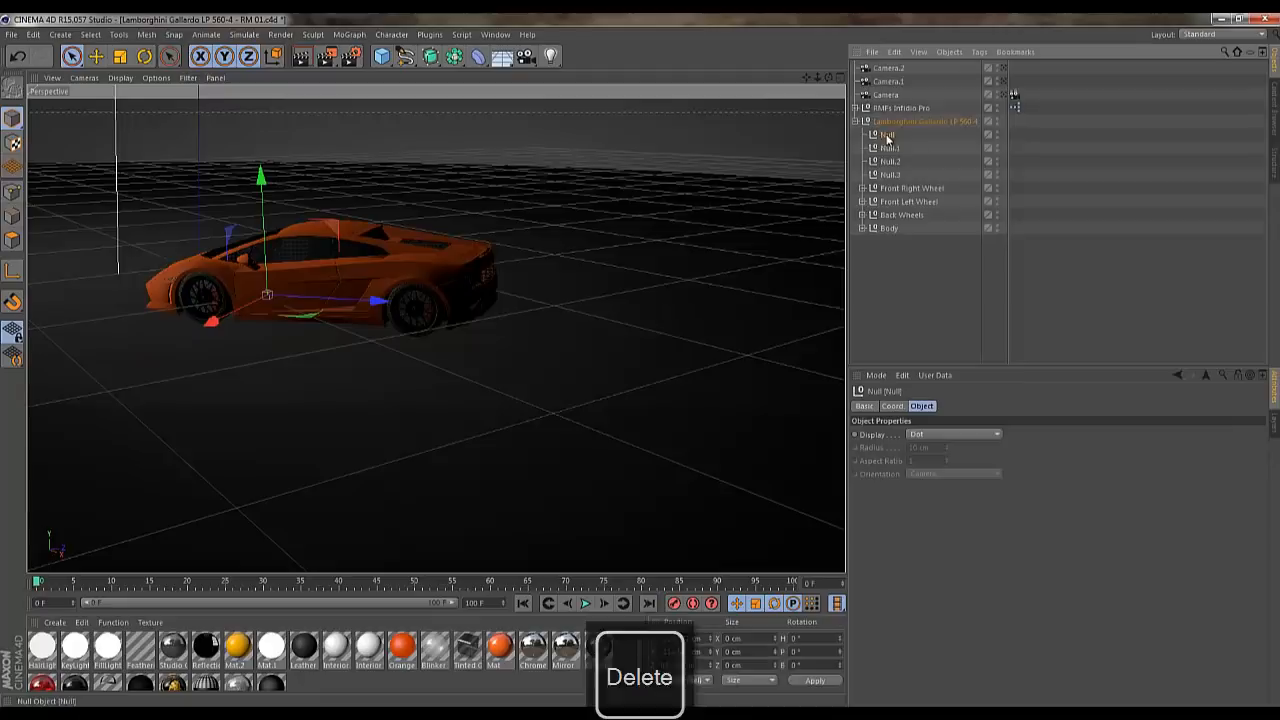
{"action": "left_click", "coordinate": [892, 175], "text": "shift"}
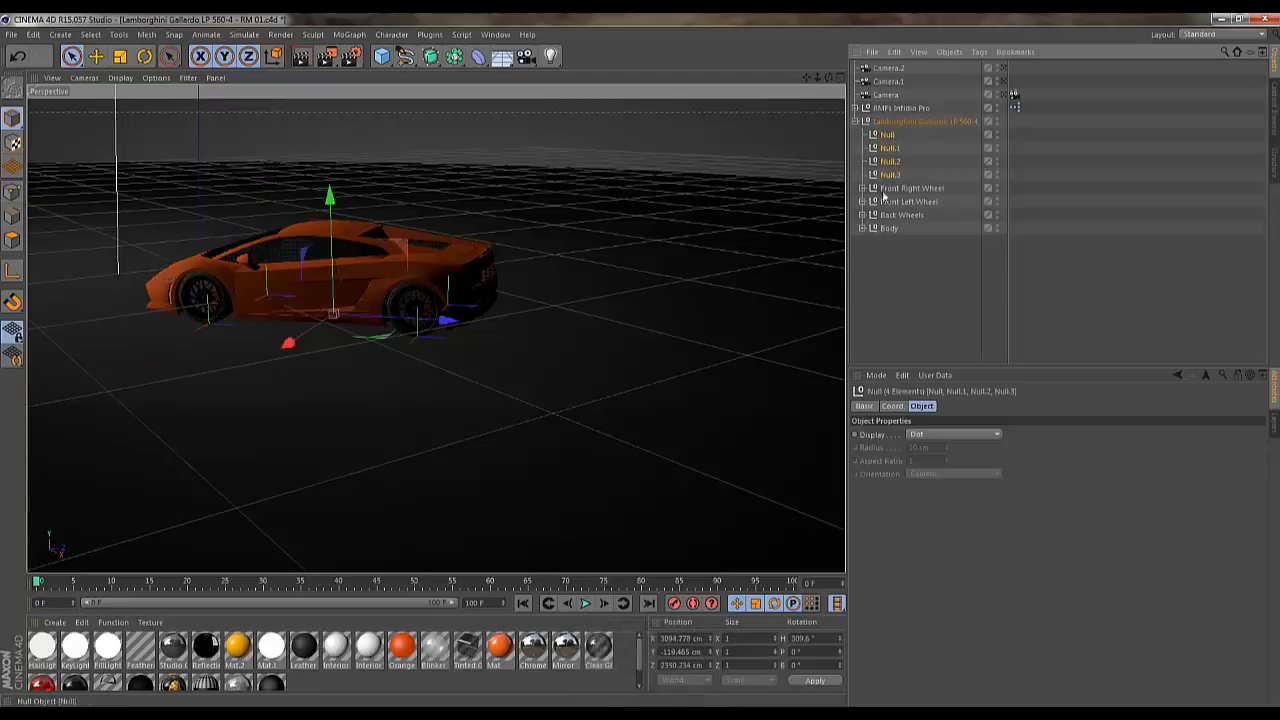
{"action": "left_click", "coordinate": [350, 34]}
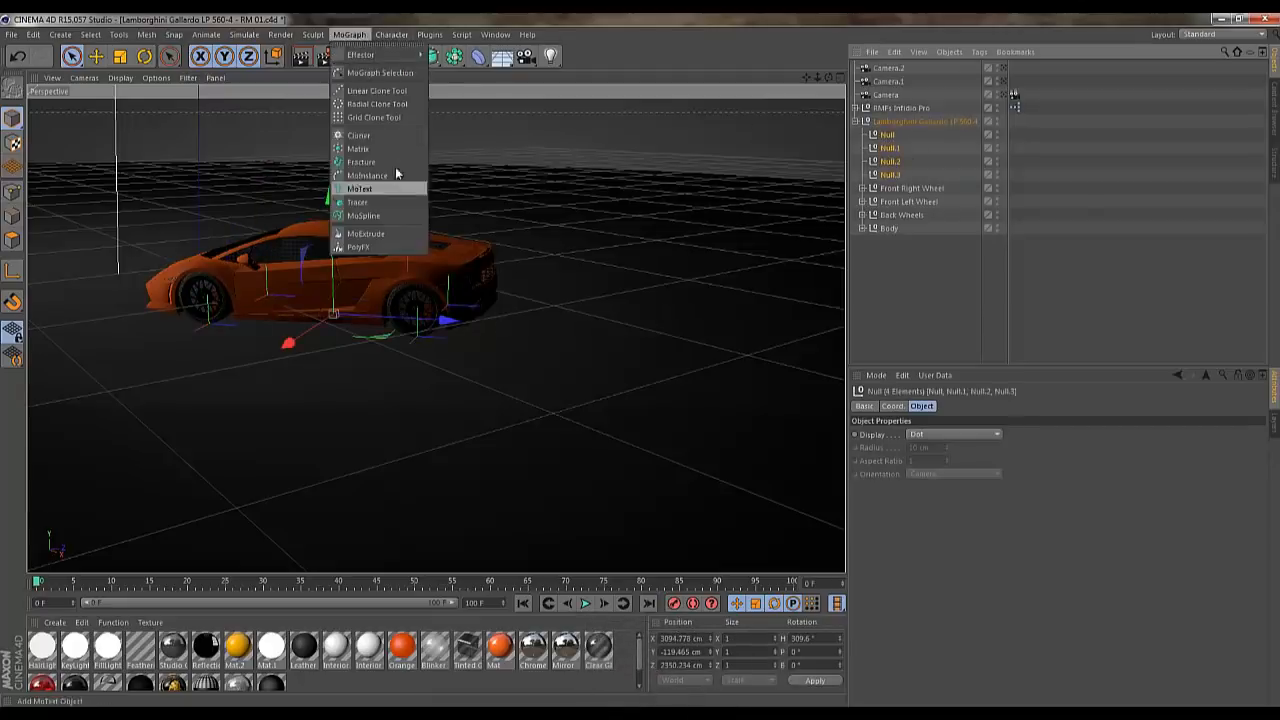
{"action": "left_click", "coordinate": [376, 202]}
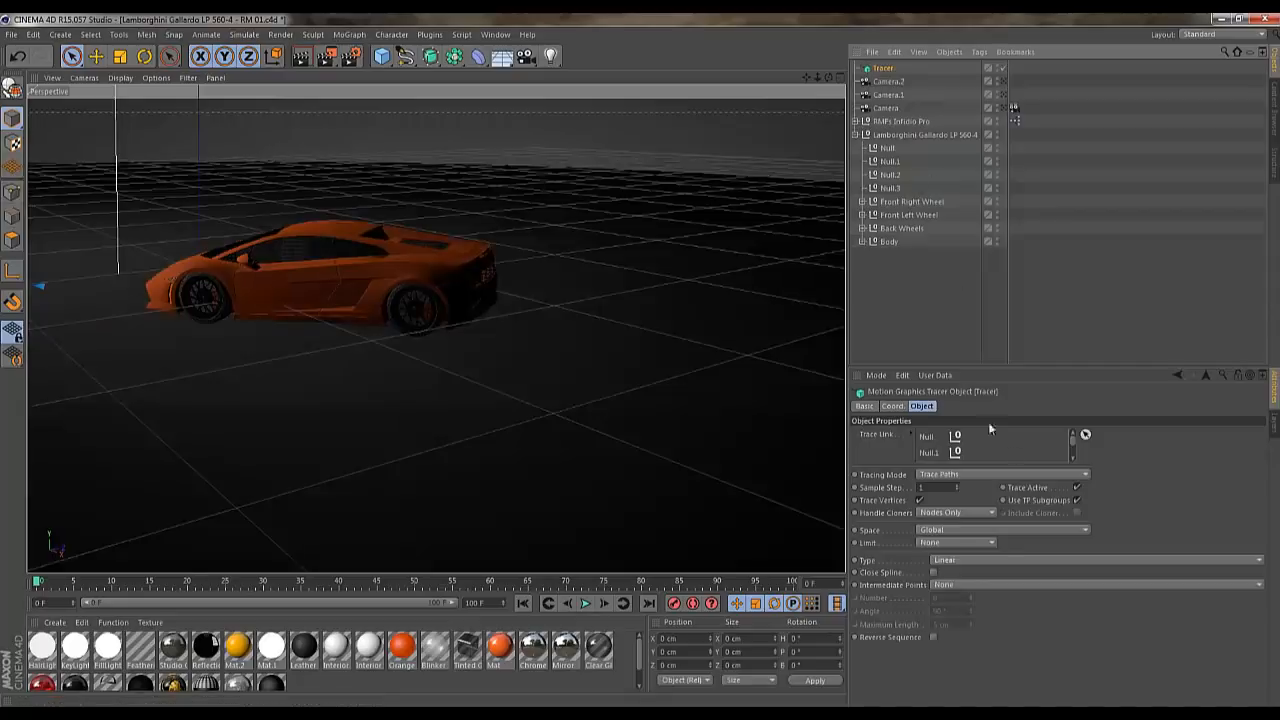
{"action": "left_click_drag", "start_coordinate": [1078, 442], "coordinate": [1074, 455]}
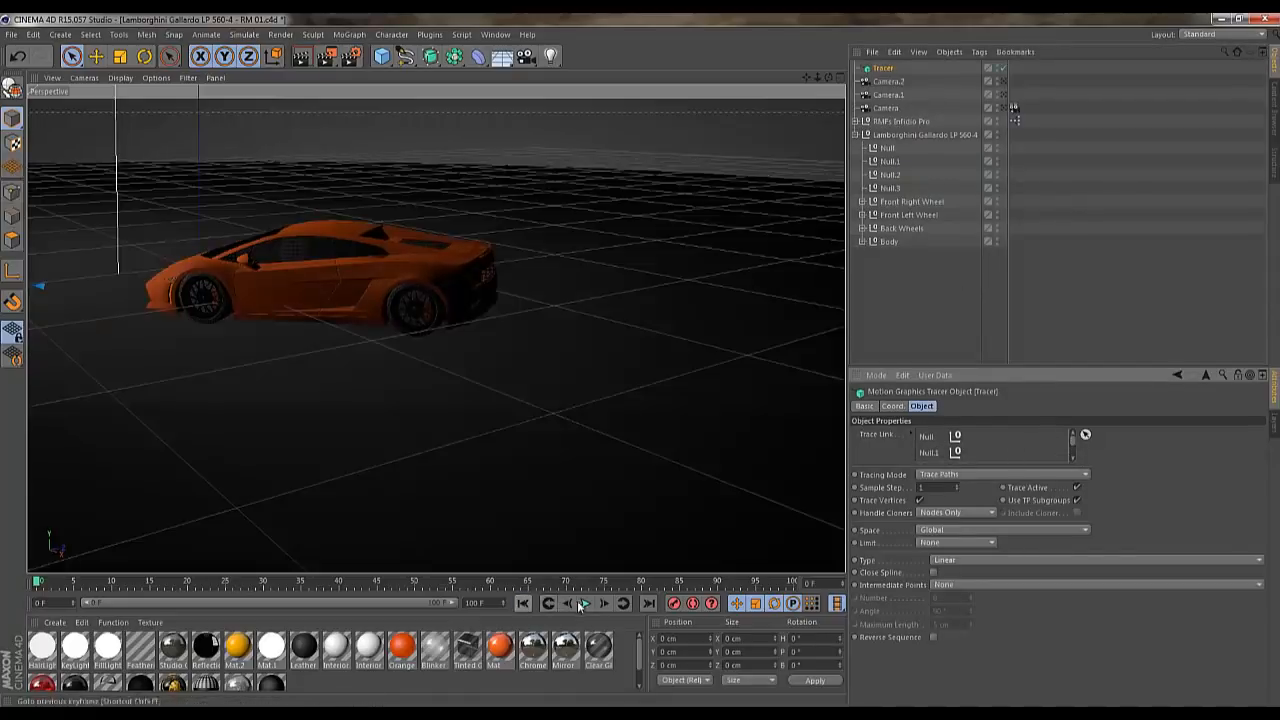
Play the animation in parts and examine the paths traced behind the car's wheels
{"action": "left_click", "coordinate": [584, 604]}
{"action": "left_click", "coordinate": [584, 604]}
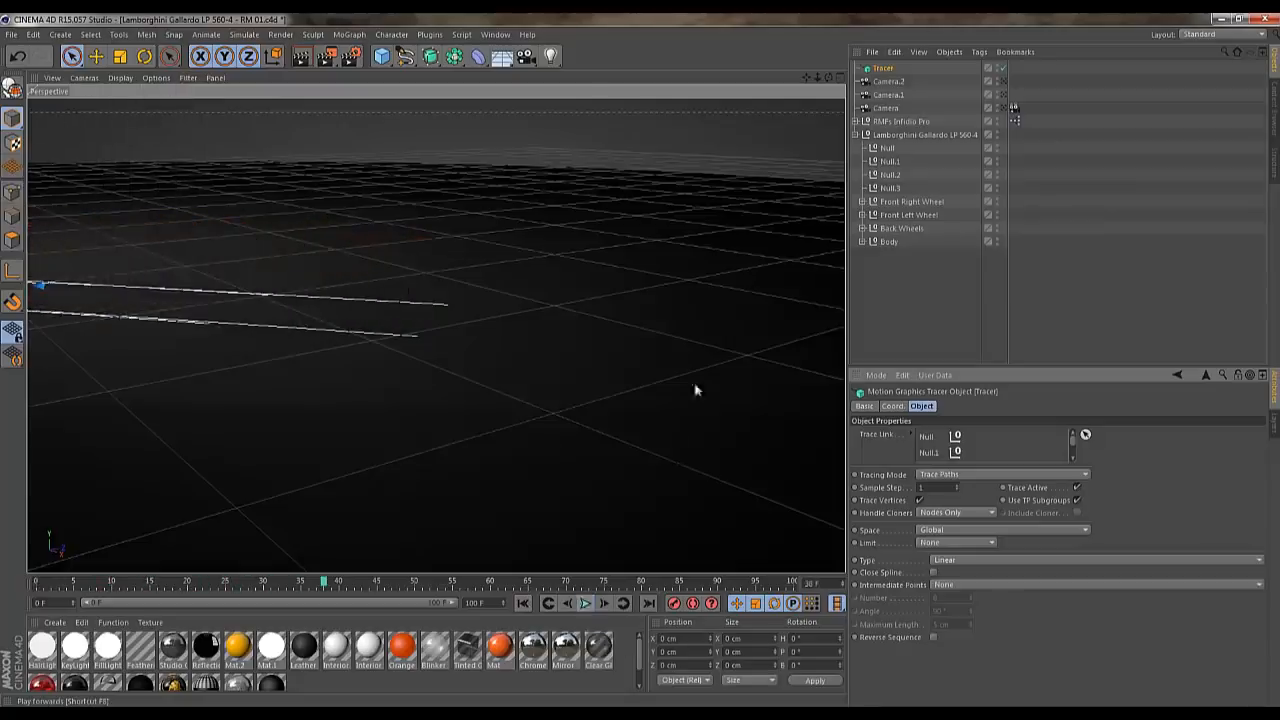
{"action": "middle_click_drag", "start_coordinate": [654, 366], "coordinate": [643, 363], "text": "alt"}
{"action": "left_click_drag", "start_coordinate": [632, 372], "coordinate": [580, 497], "text": "alt"}
{"action": "left_click", "coordinate": [584, 604]}
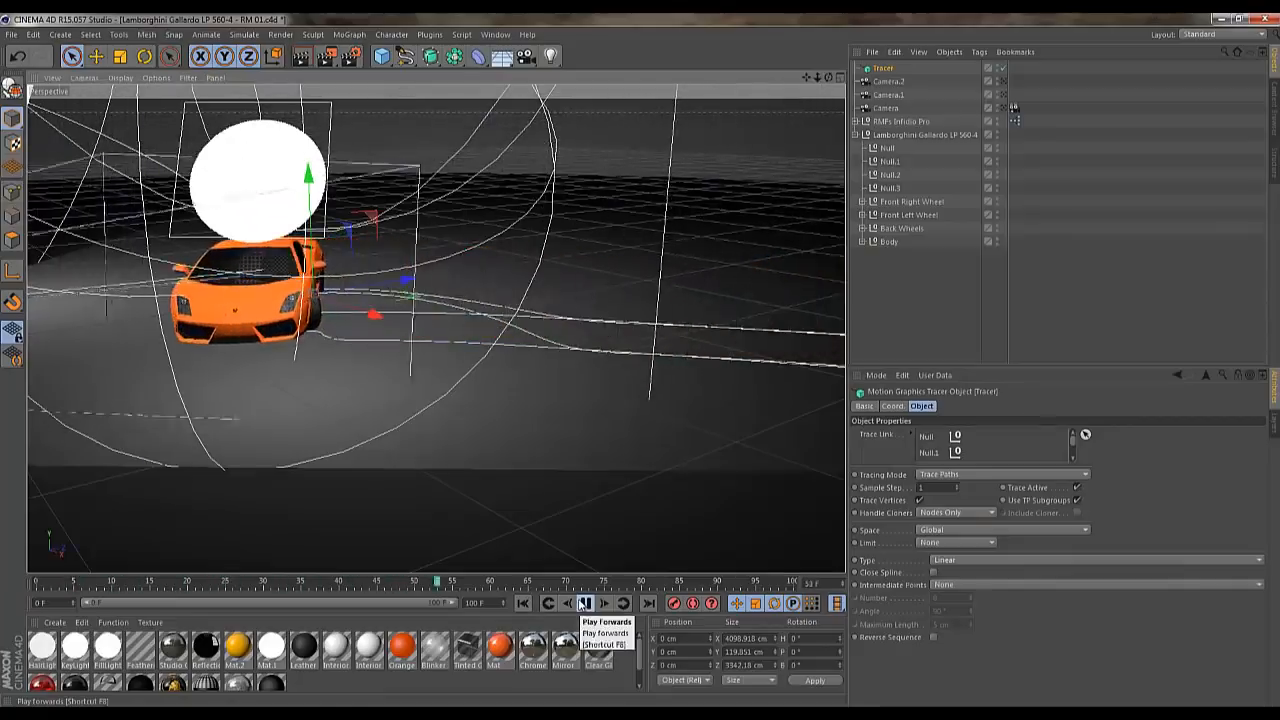
{"action": "left_click", "coordinate": [584, 604]}
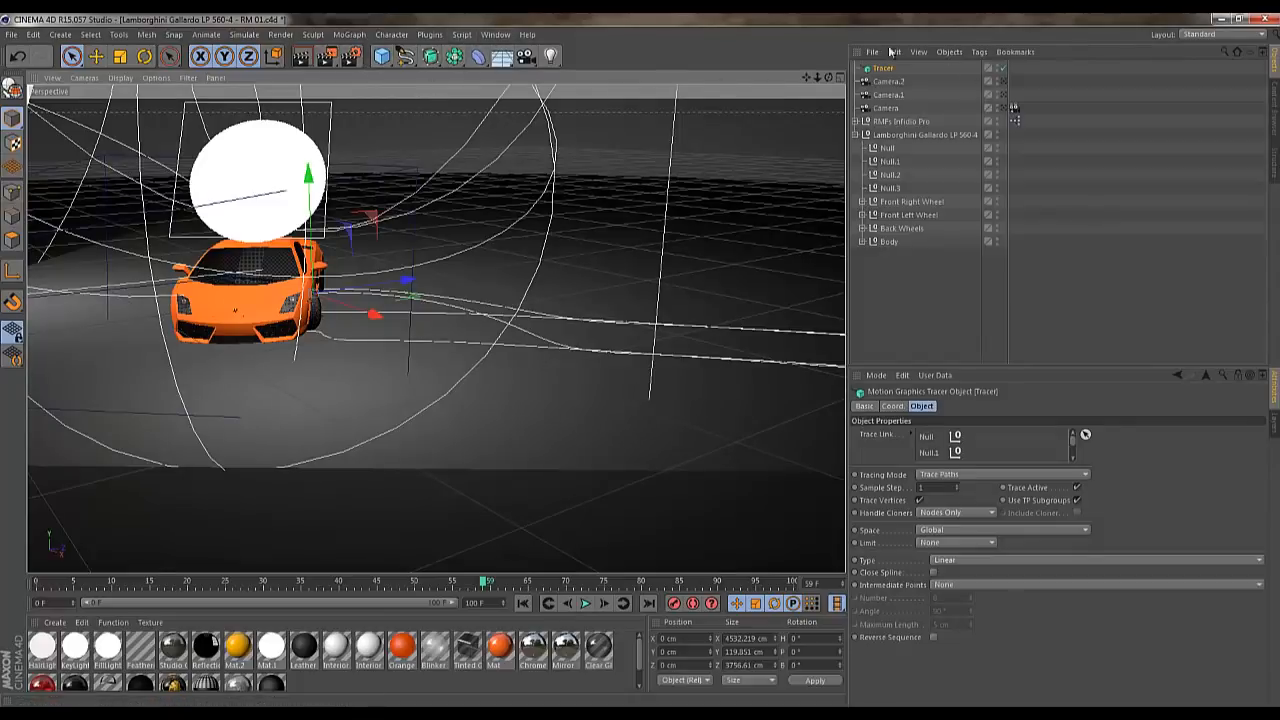
Add a Sweep as the Tracer's parent with a Rectangle spline as its profile, and scrub to frame 61 to check it
{"action": "left_click", "coordinate": [430, 57]}
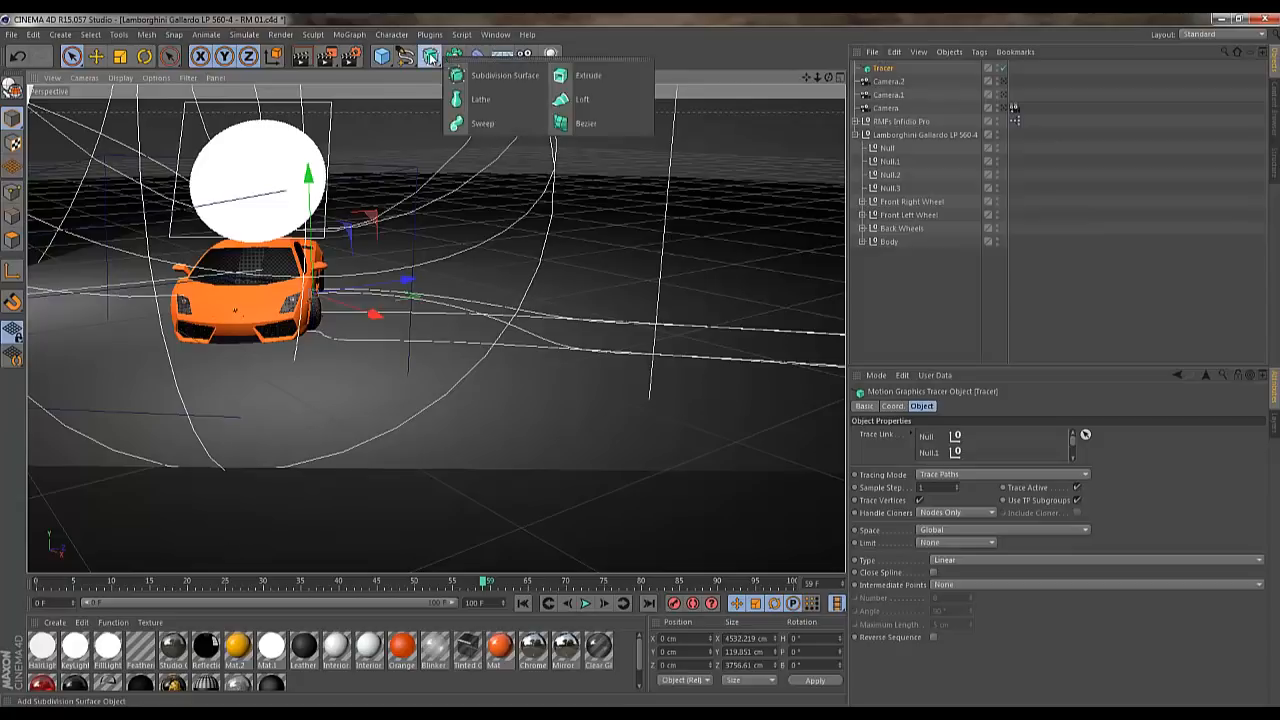
{"action": "left_click", "coordinate": [489, 126]}
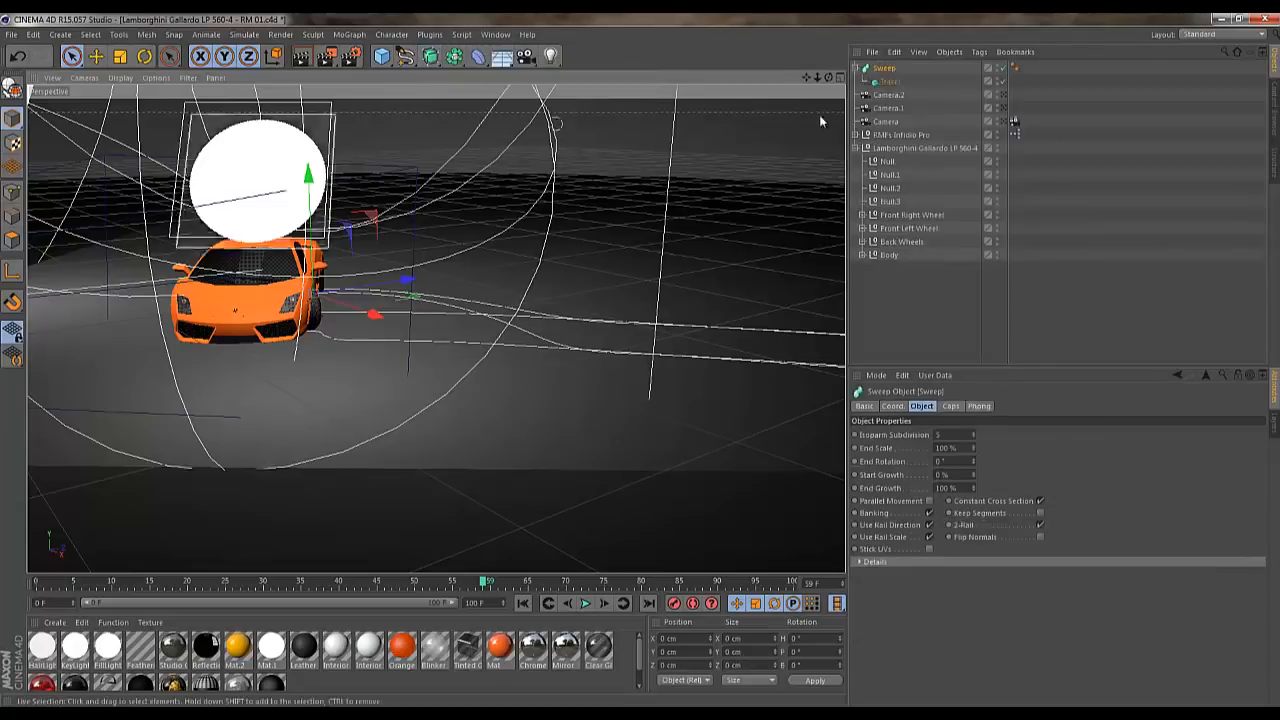
{"action": "left_click", "coordinate": [405, 57]}
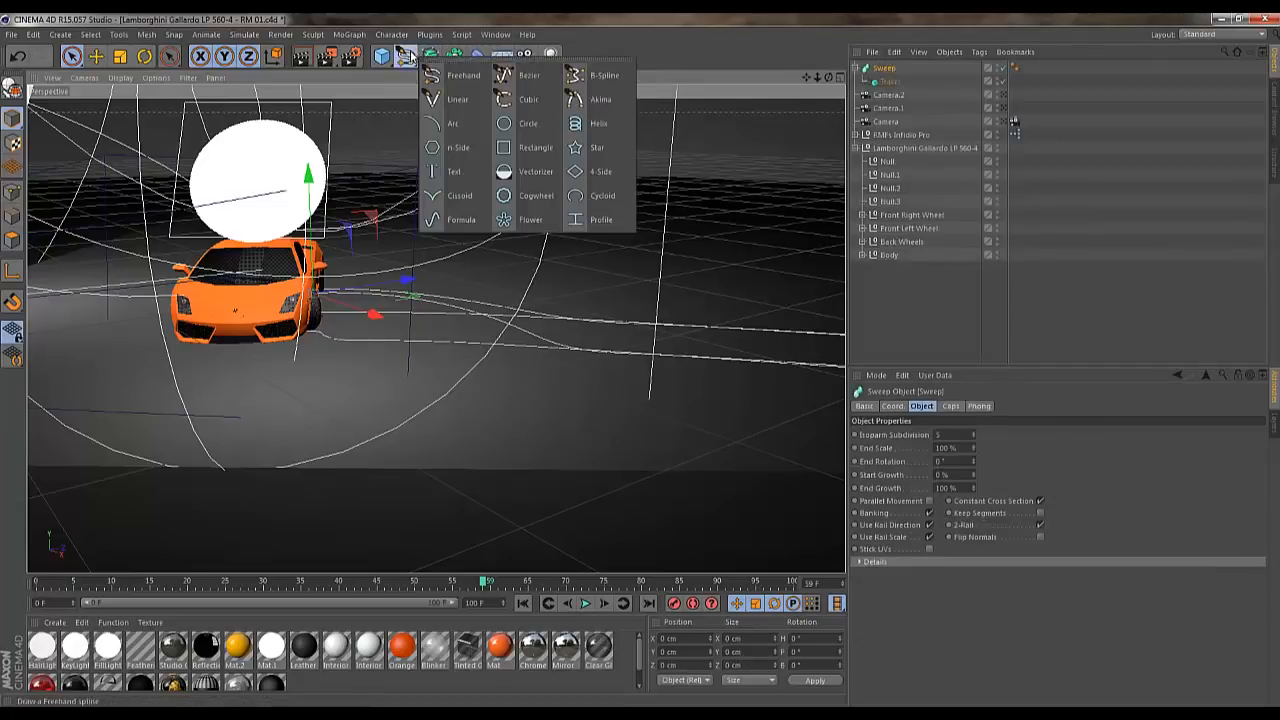
{"action": "left_click", "coordinate": [532, 149]}
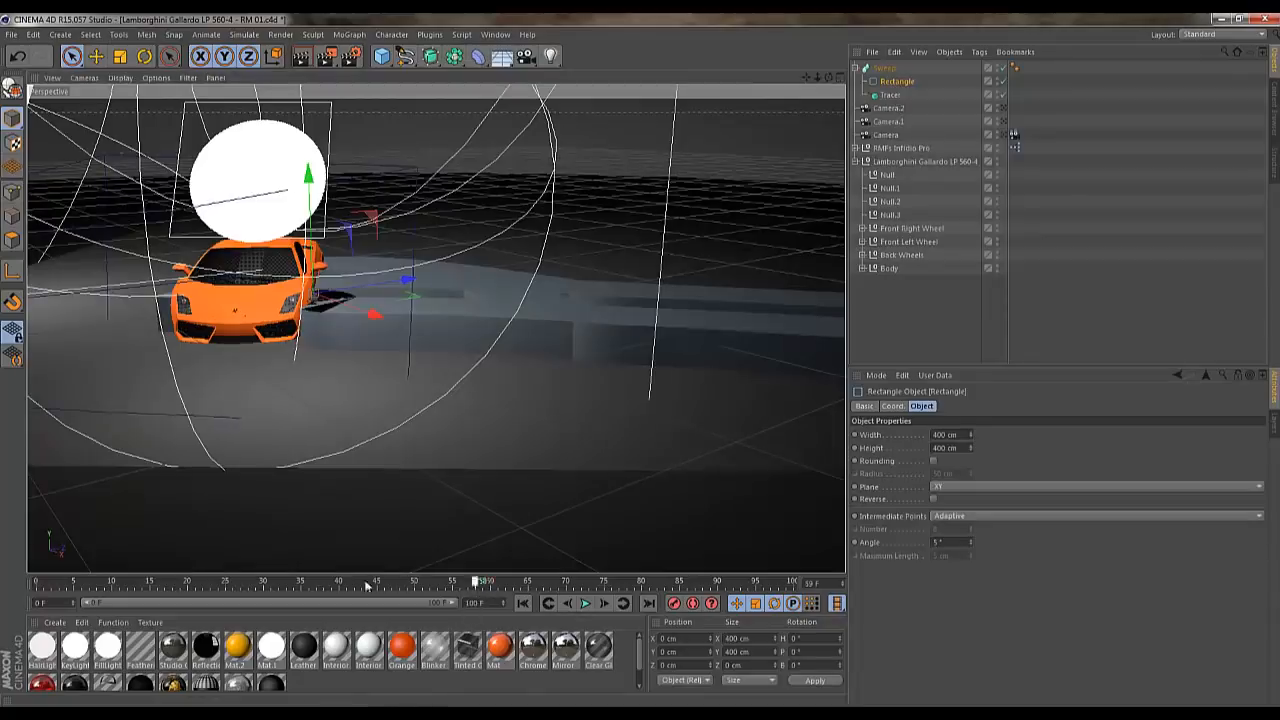
{"action": "mouse_move", "coordinate": [367, 587]}
{"action": "left_mouse_down"}
{"action": "mouse_move", "coordinate": [110, 584]}
{"action": "mouse_move", "coordinate": [495, 584]}
{"action": "left_mouse_up"}
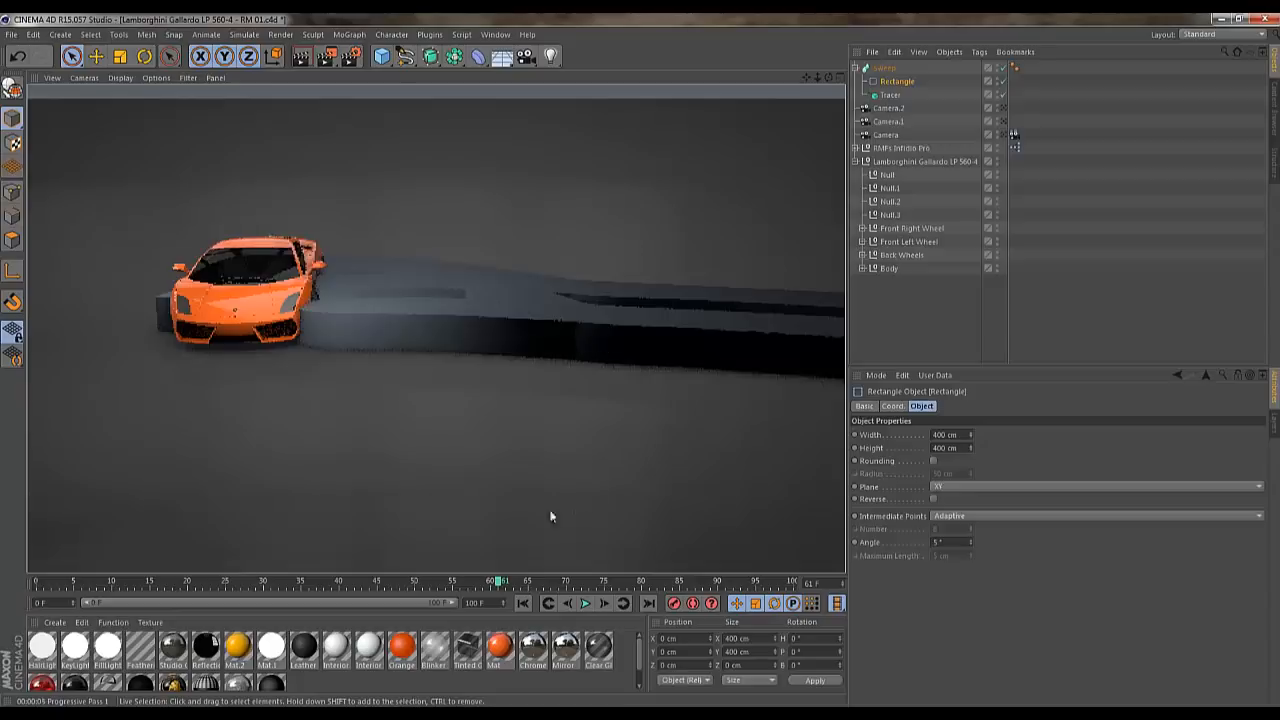
Set the sweep's Rectangle profile to 76 cm wide and 1 cm high
{"action": "left_click", "coordinate": [887, 83]}
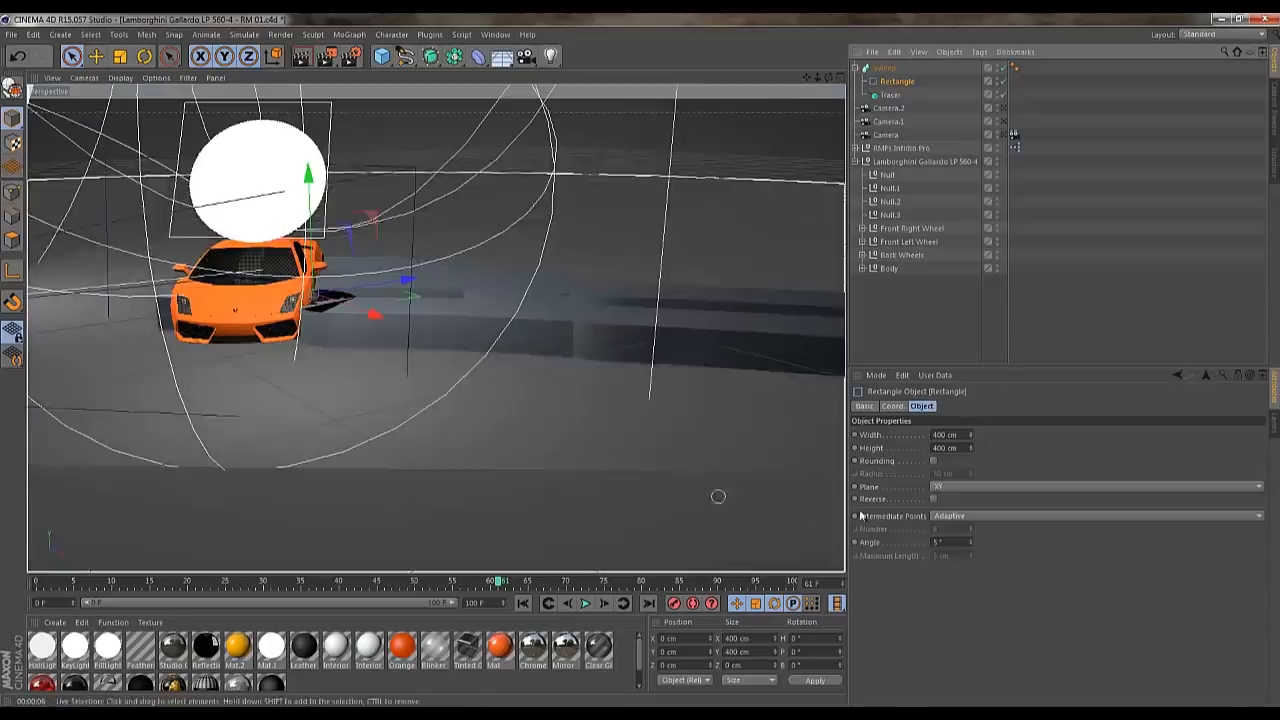
{"action": "left_click_drag", "start_coordinate": [969, 439], "coordinate": [972, 443]}
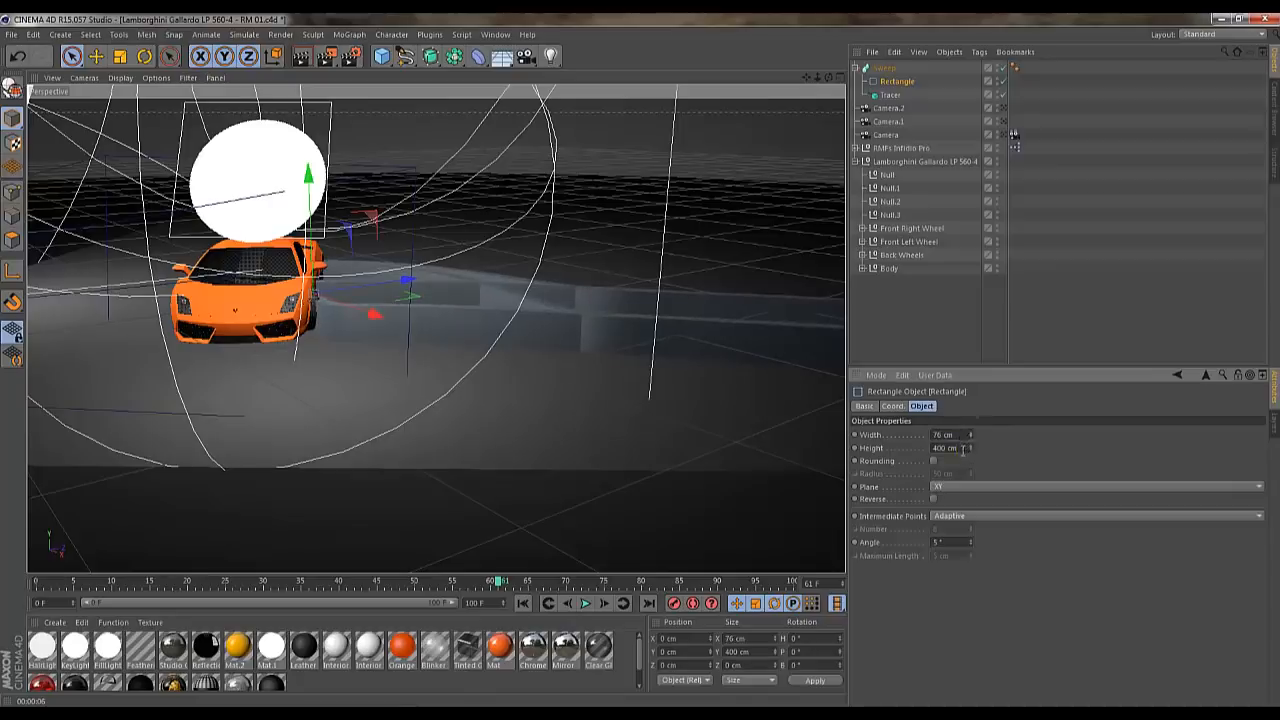
{"action": "type", "text": "1"}
{"action": "key", "text": "Return"}
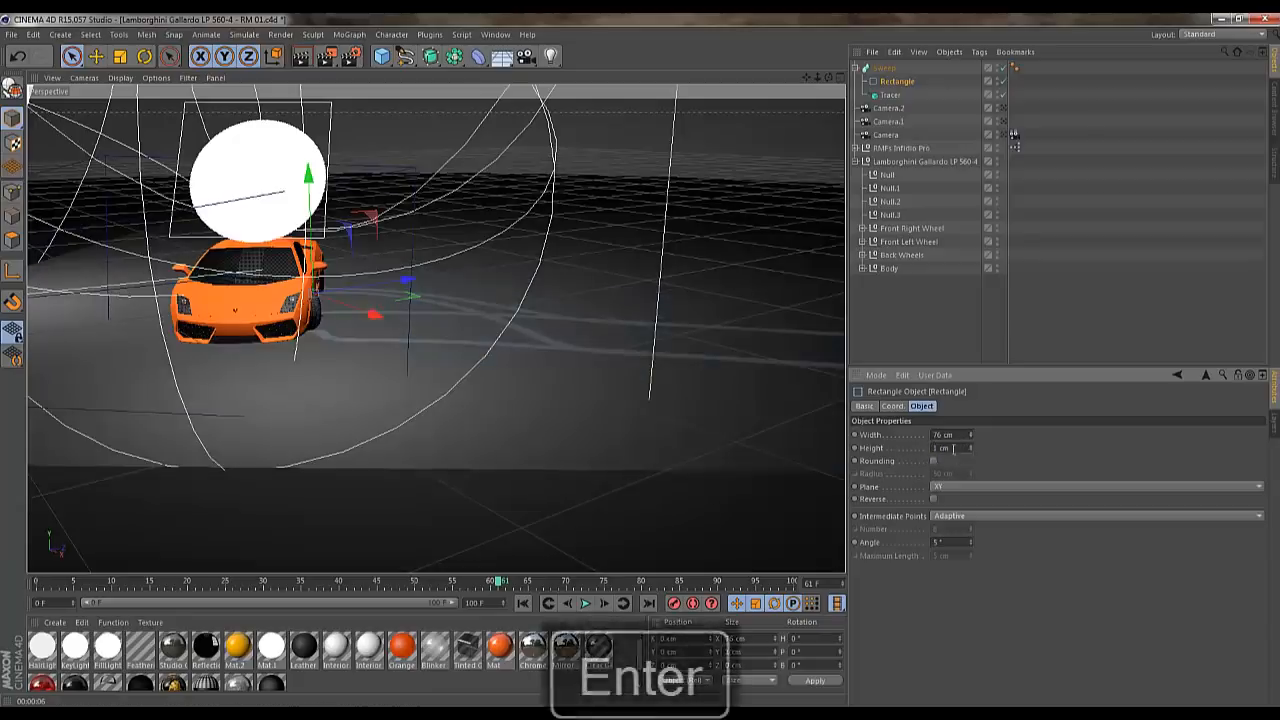
{"action": "key", "text": "Down"}
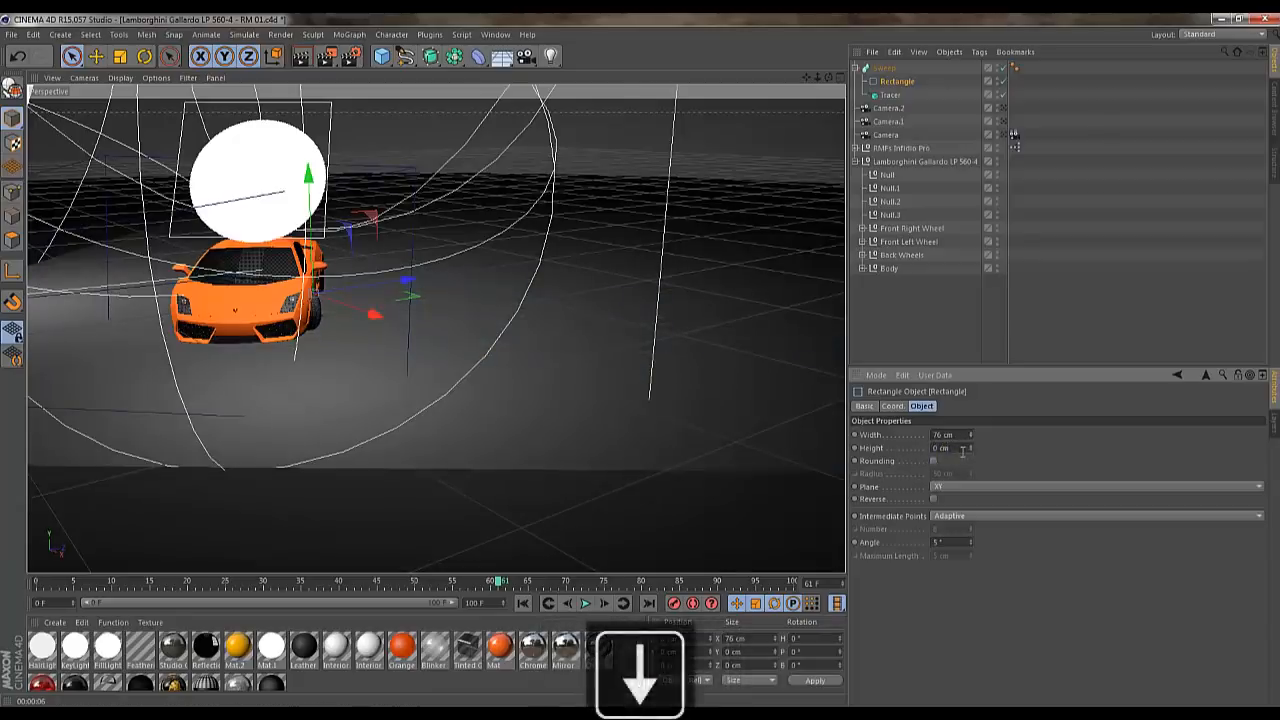
{"action": "key", "text": "Up"}
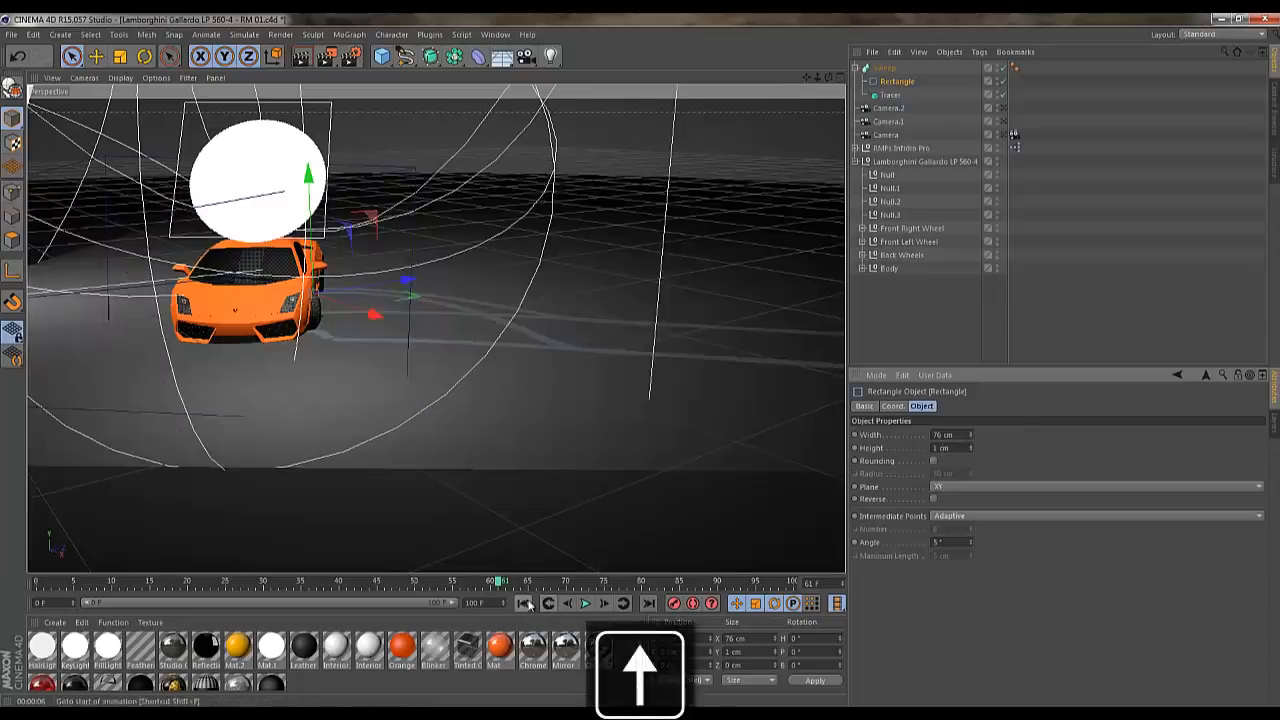
Replay the animation from the start and scrub through it to frame 24 to examine the swept wheel tracks
{"action": "left_click", "coordinate": [524, 603]}
{"action": "left_click", "coordinate": [586, 603]}
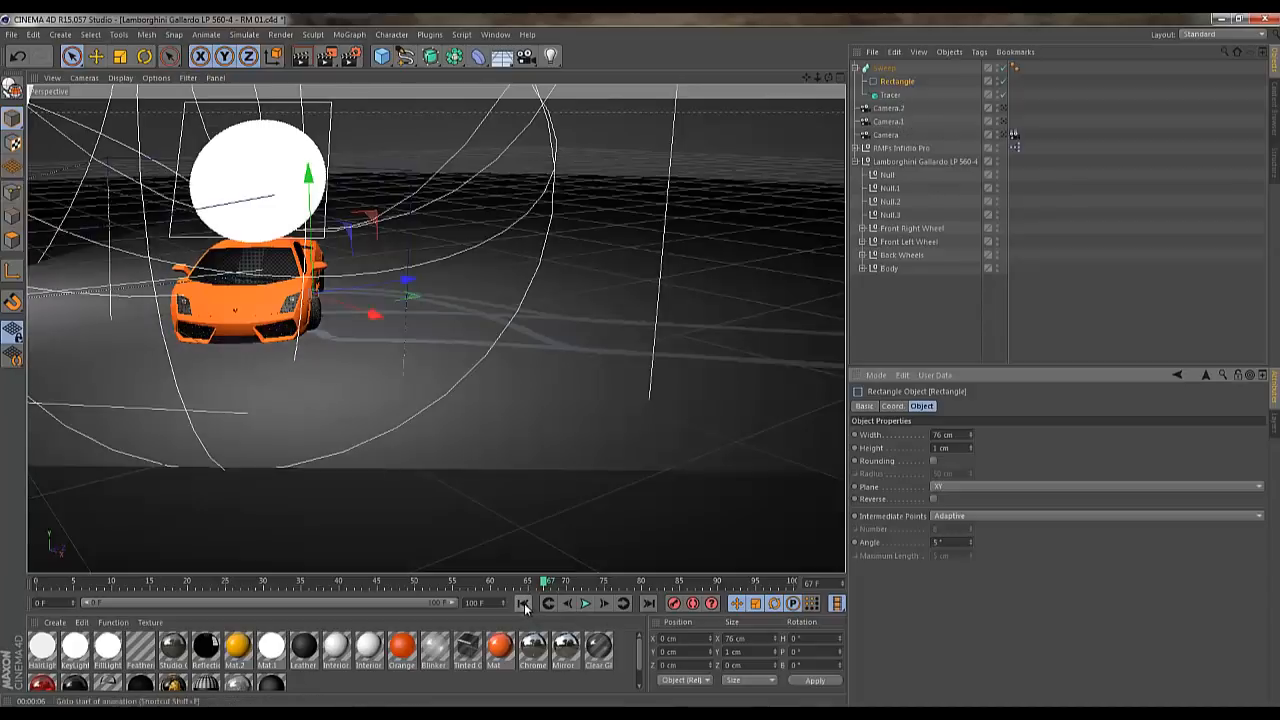
{"action": "left_click_drag", "start_coordinate": [545, 584], "coordinate": [484, 580]}
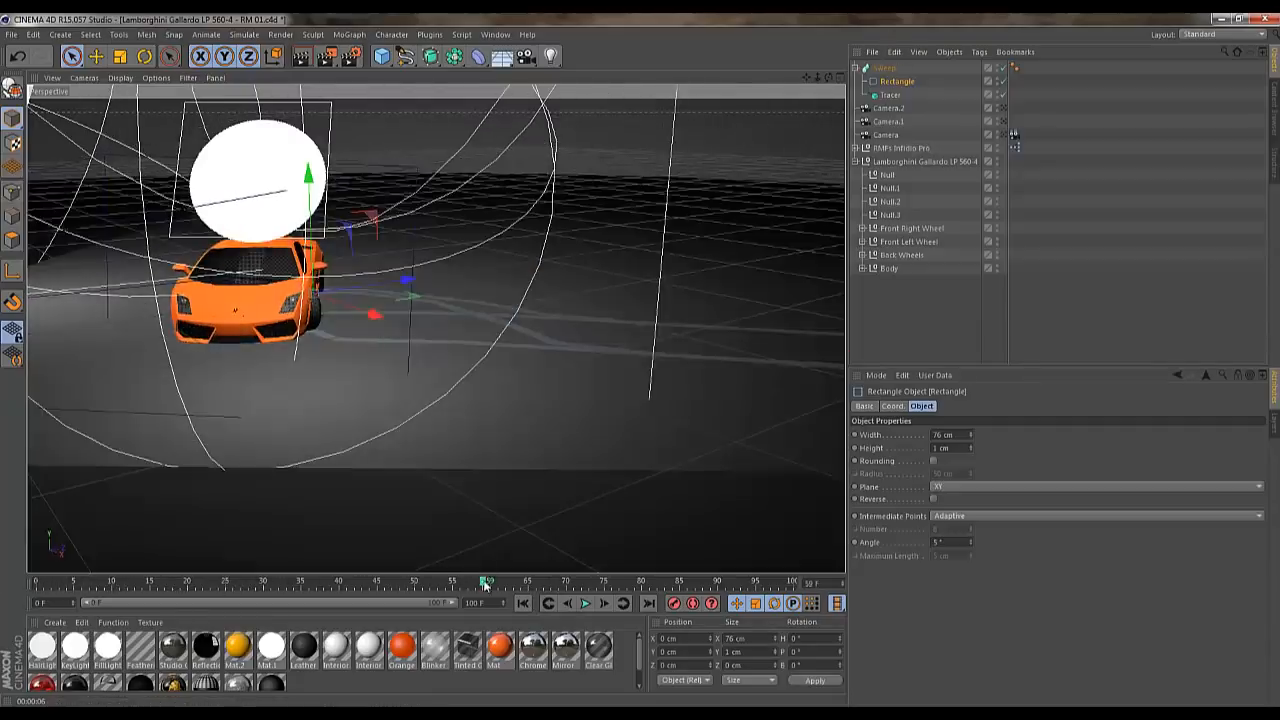
{"action": "left_click_drag", "start_coordinate": [484, 581], "coordinate": [36, 596]}
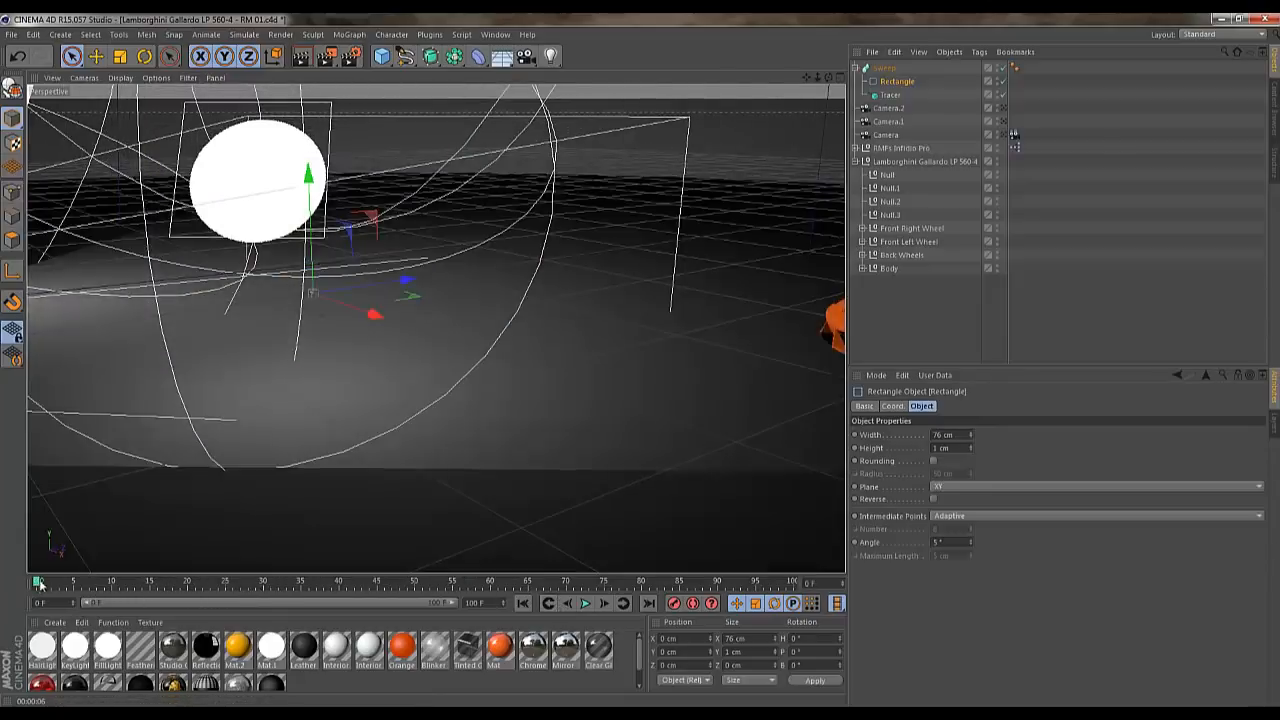
{"action": "left_click_drag", "start_coordinate": [36, 587], "coordinate": [221, 586]}
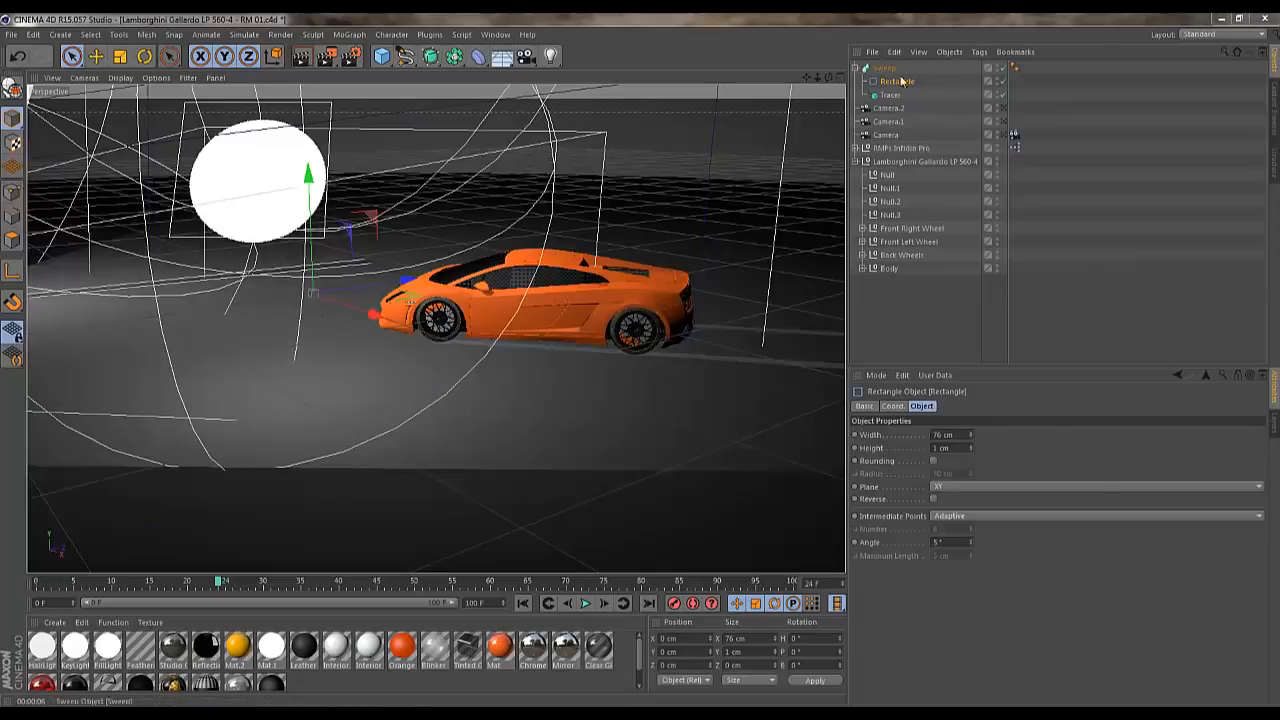
Try a lower End Growth on the Sweep and restore it to 100 %
{"action": "left_click", "coordinate": [886, 69]}
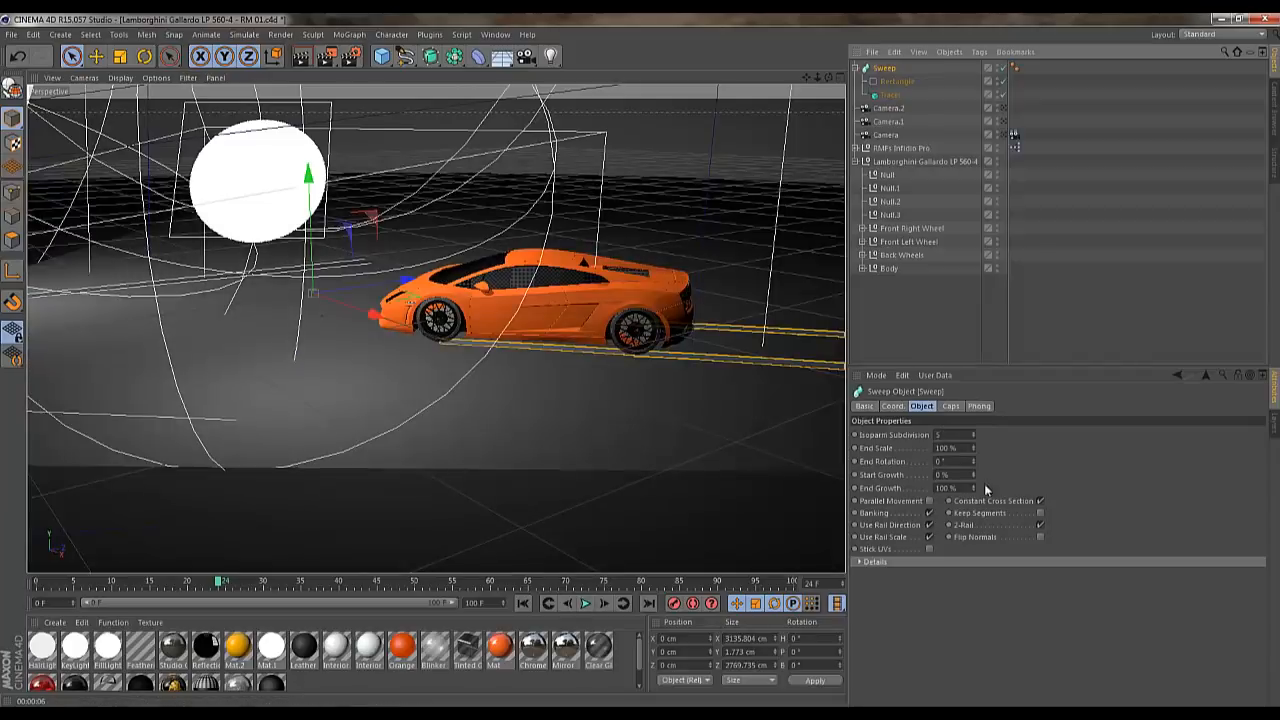
{"action": "mouse_move", "coordinate": [973, 488]}
{"action": "left_mouse_down"}
{"action": "mouse_move", "coordinate": [972, 471]}
{"action": "mouse_move", "coordinate": [975, 481]}
{"action": "left_mouse_up"}
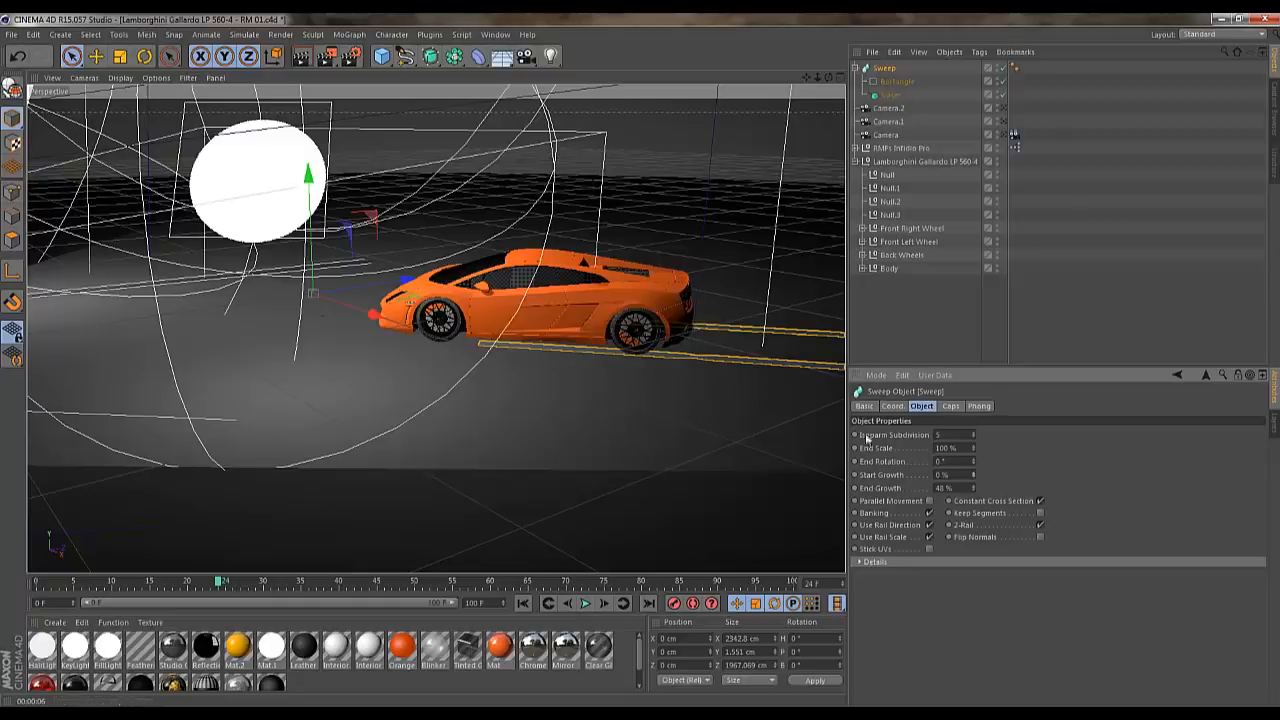
{"action": "left_click_drag", "start_coordinate": [975, 483], "coordinate": [975, 476]}
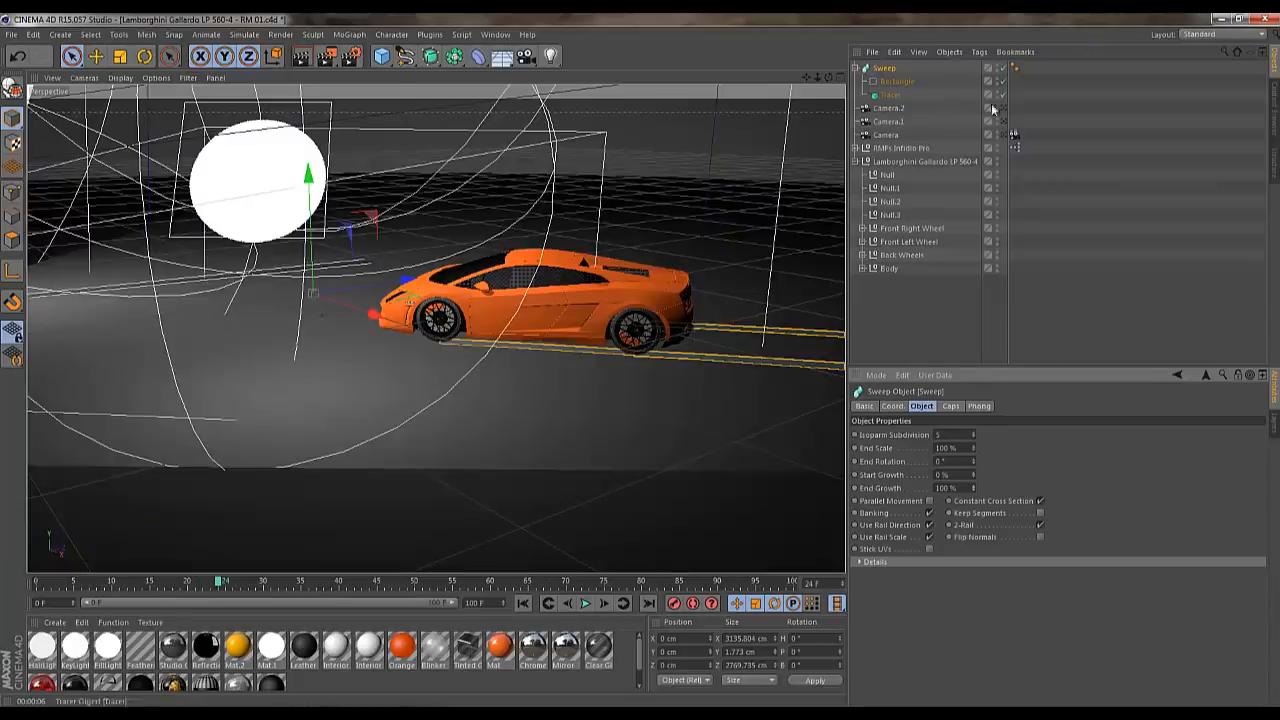
Look through the scene camera named Camera and replay the animation from the first frame to check the wheel tracks
{"action": "left_click", "coordinate": [1004, 135]}
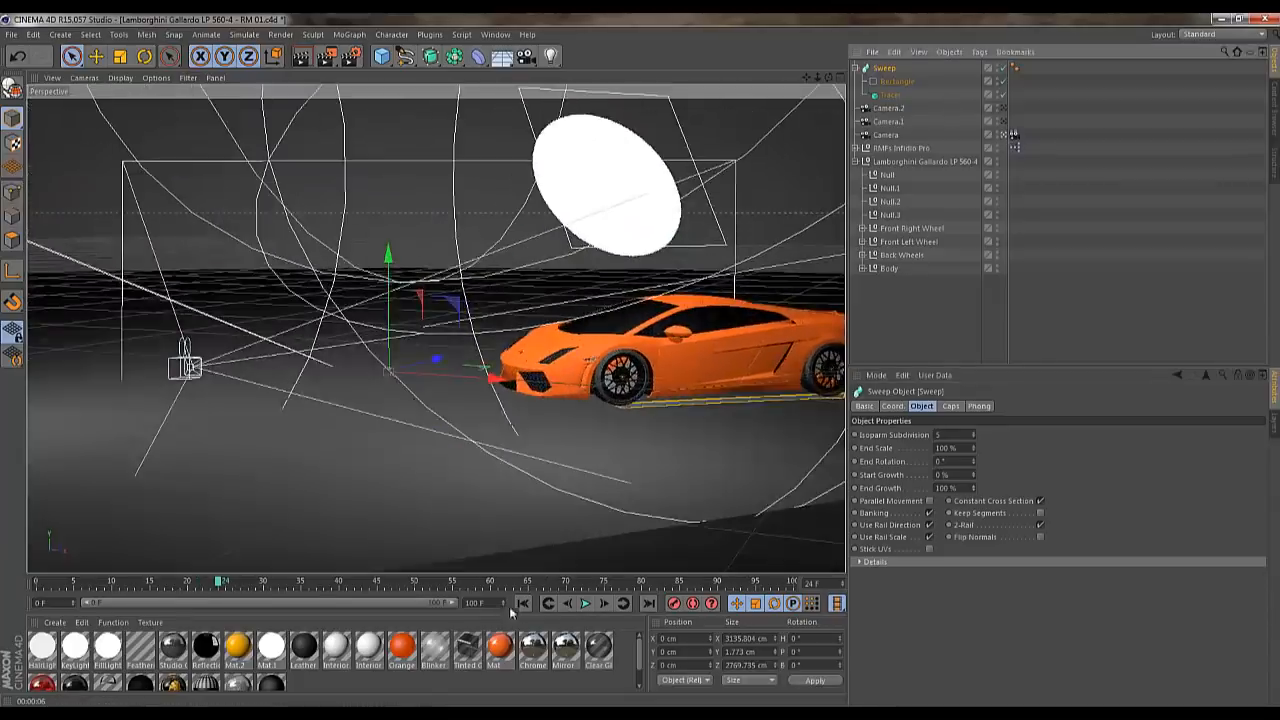
{"action": "left_click", "coordinate": [522, 604]}
{"action": "left_click", "coordinate": [586, 604]}
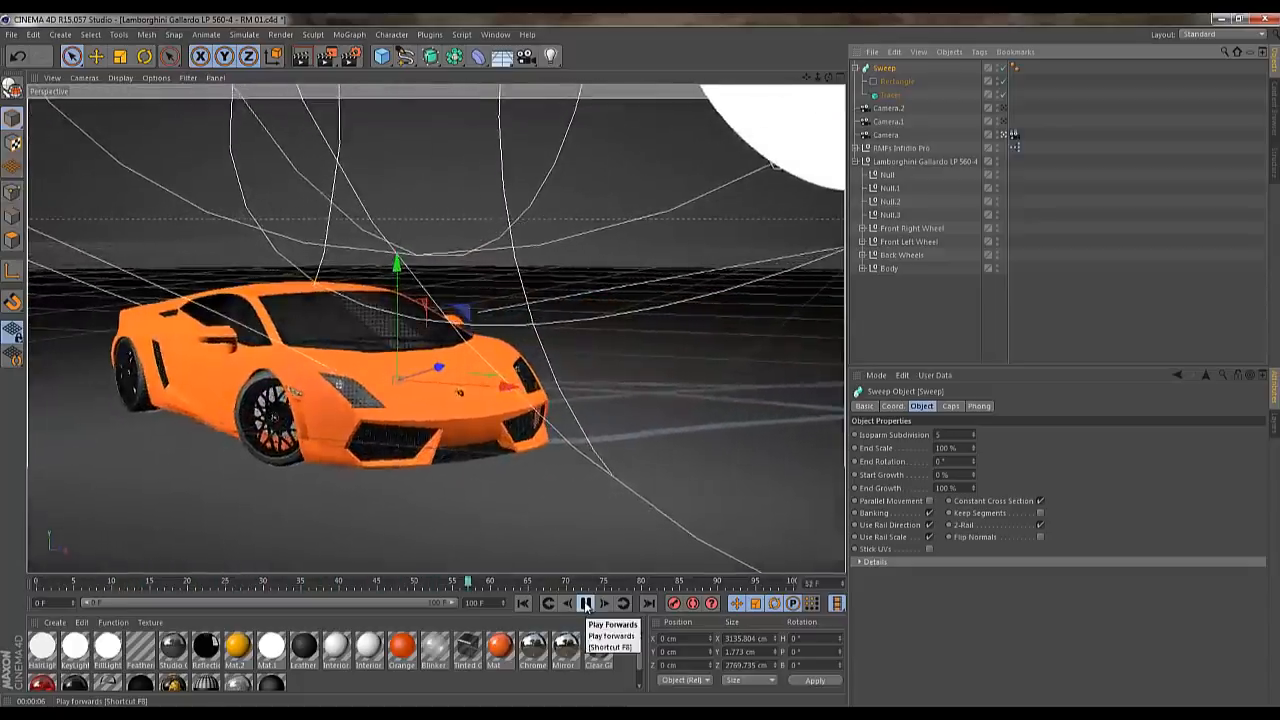
{"action": "left_click", "coordinate": [586, 604]}
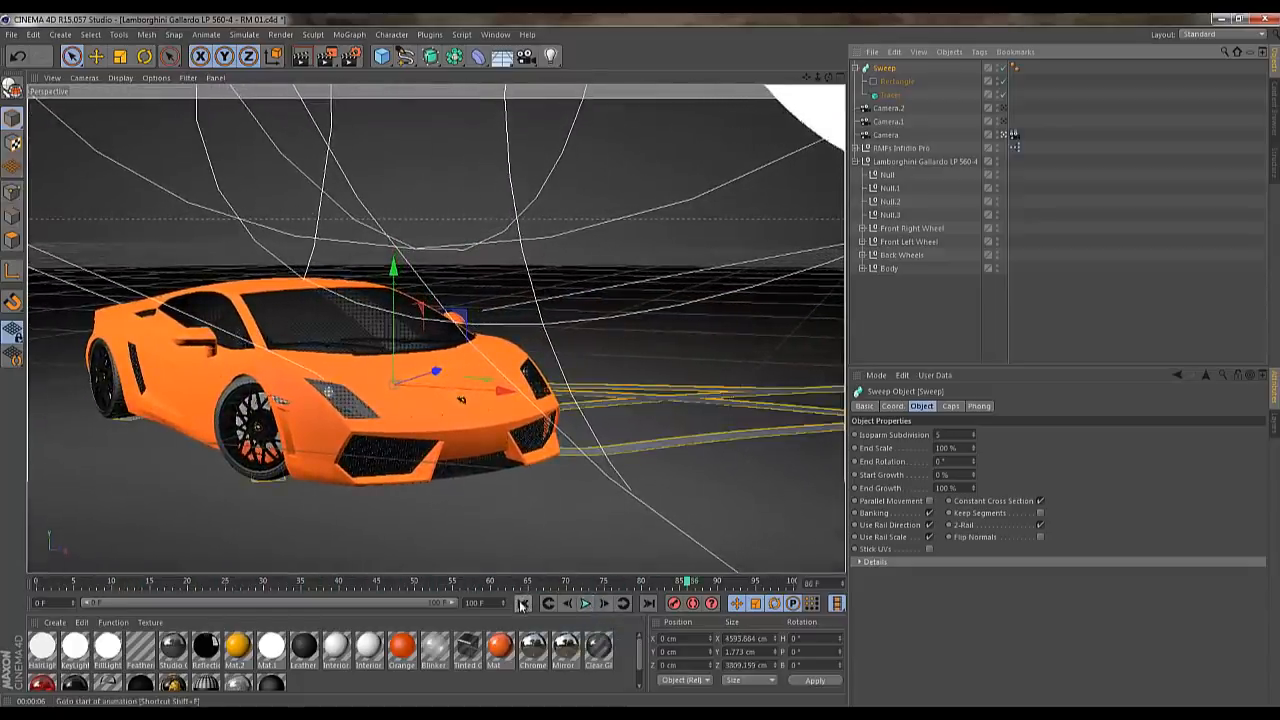
{"action": "left_click", "coordinate": [522, 604]}
{"action": "left_click", "coordinate": [586, 604]}
{"action": "left_click", "coordinate": [585, 608]}
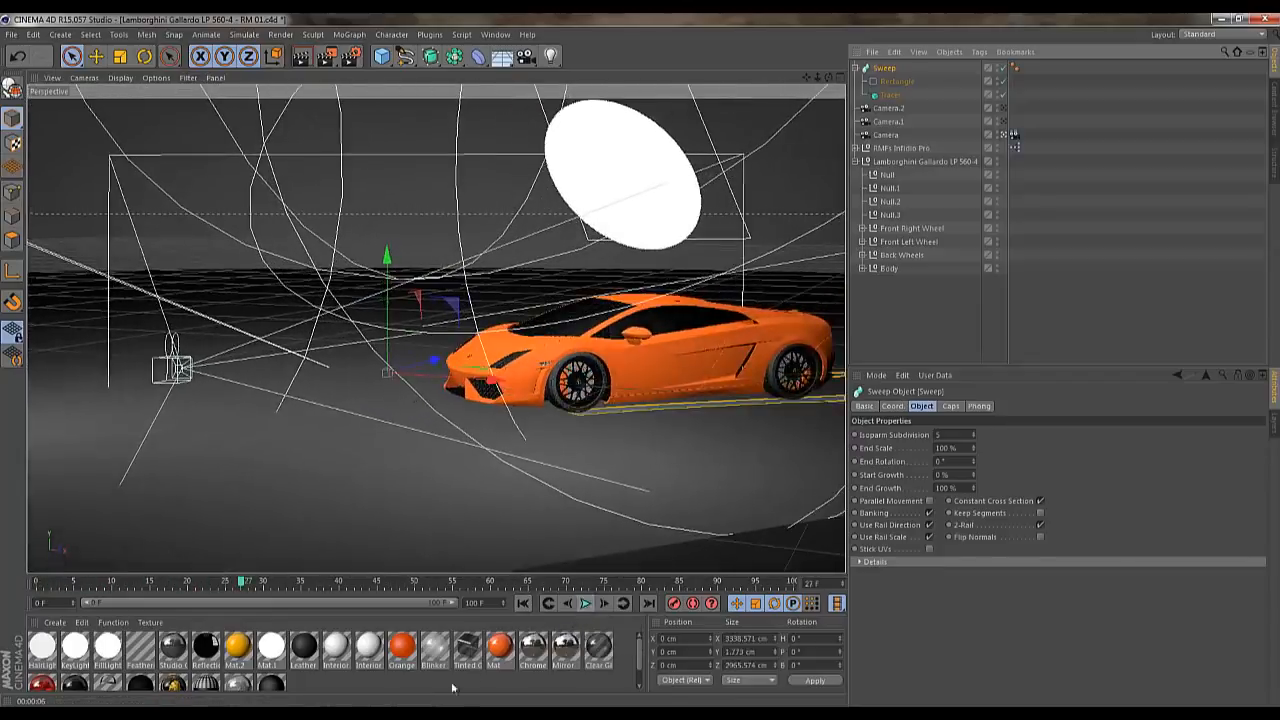
Apply the black Mat material at the end of the material list to the Sweep and play the animation to frame 45
{"action": "scroll", "coordinate": [524, 689], "scroll_direction": "down", "scroll_amount": 1}
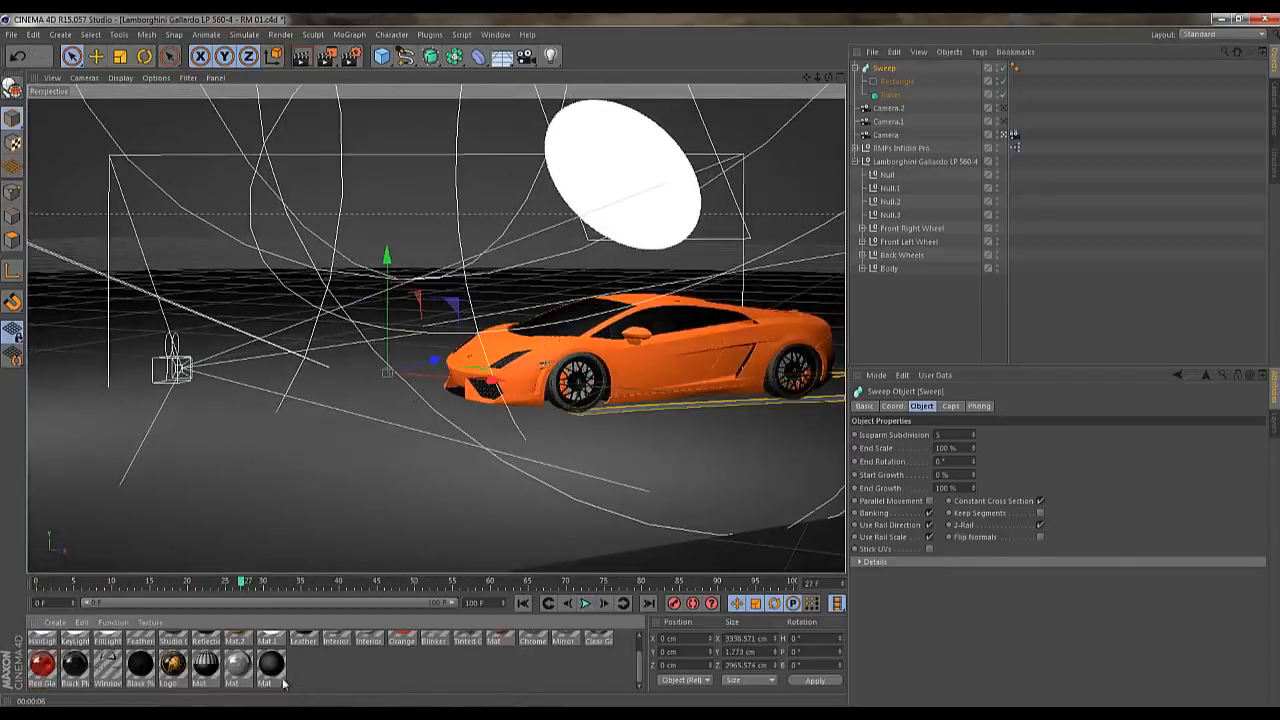
{"action": "left_click_drag", "start_coordinate": [272, 668], "coordinate": [844, 344]}
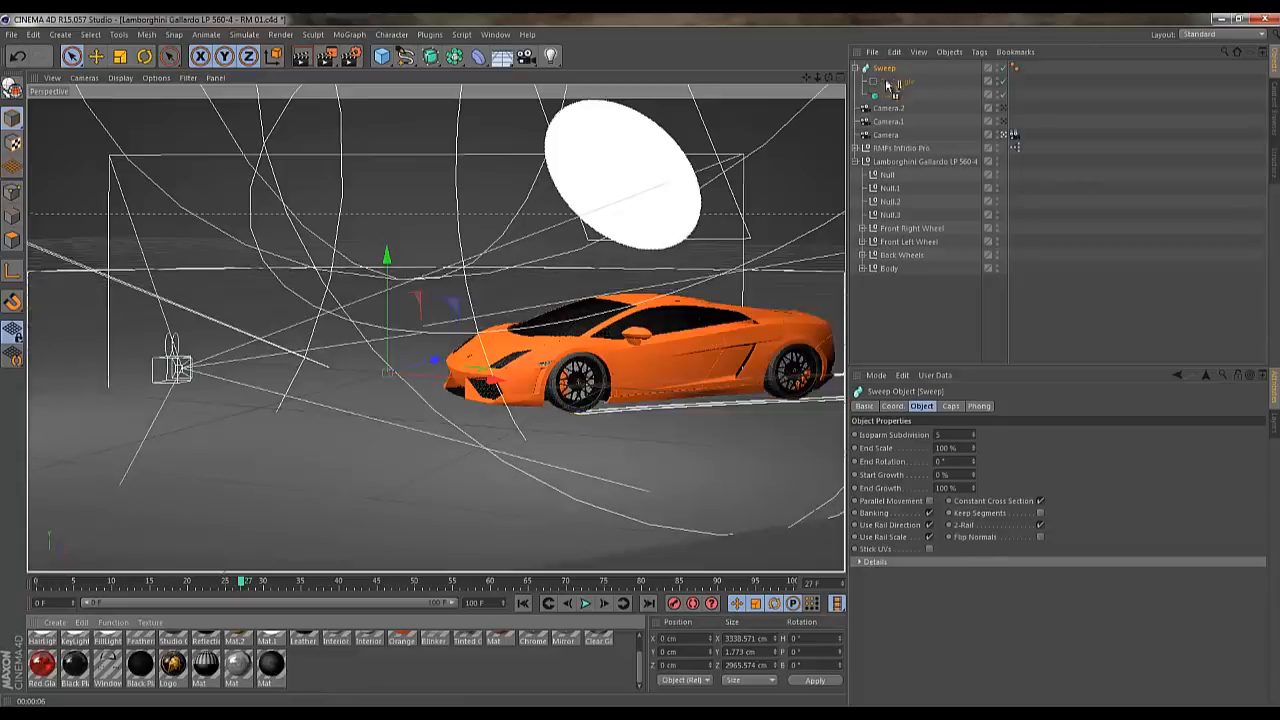
{"action": "left_click_drag", "start_coordinate": [893, 70], "coordinate": [888, 68]}
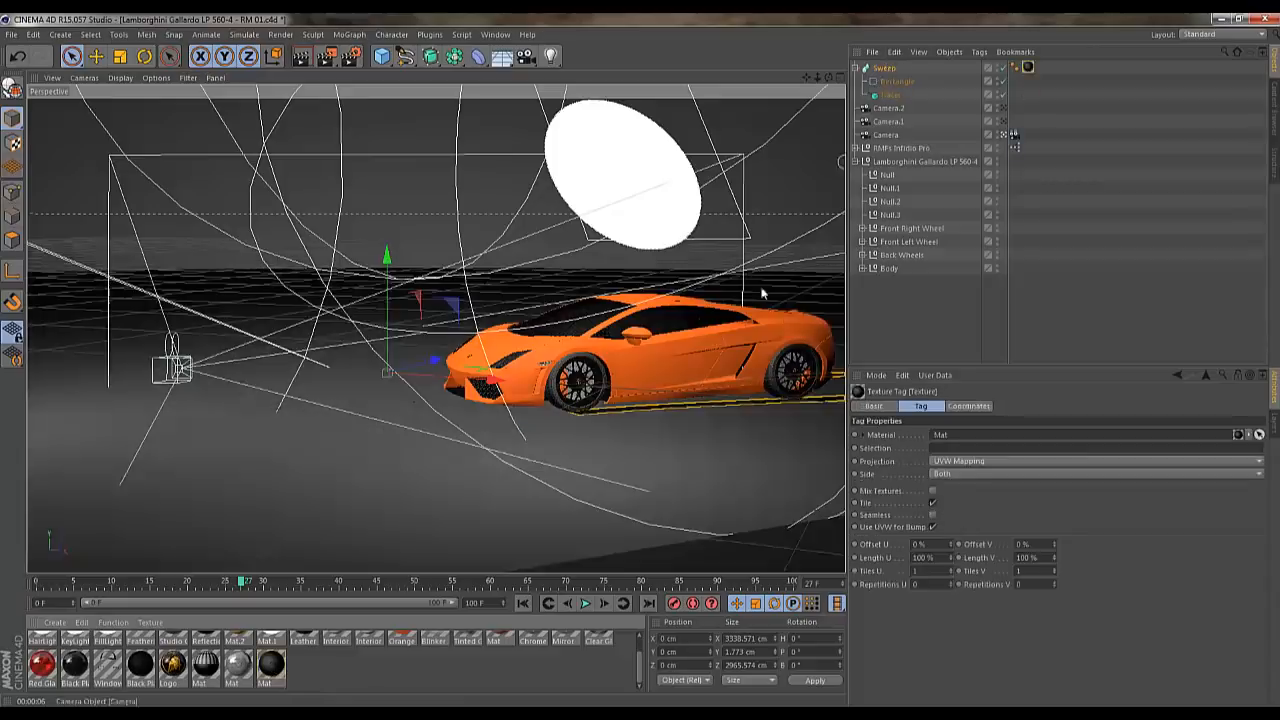
{"action": "left_click", "coordinate": [585, 604]}
{"action": "left_click", "coordinate": [585, 604]}
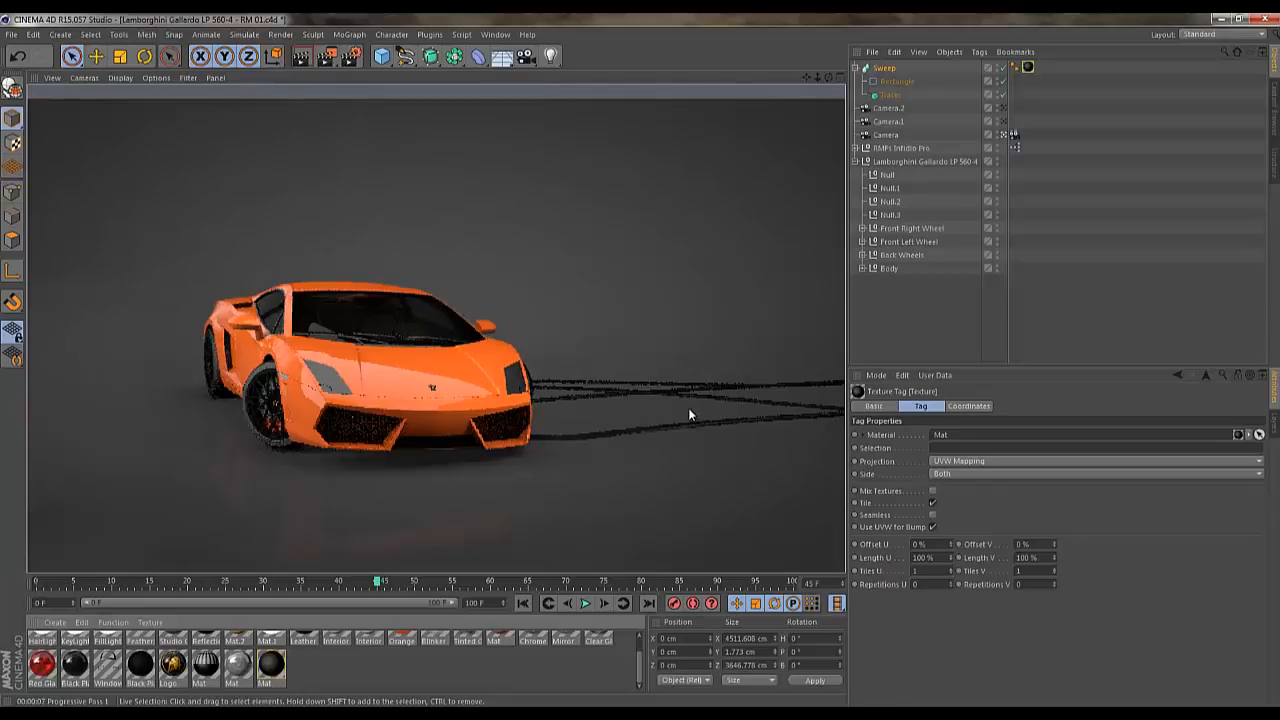
Reduce the height of the Sweep's Rectangle profile to 0.2 cm and reselect the Sweep
{"action": "left_click", "coordinate": [897, 81]}
{"action": "left_click", "coordinate": [954, 448]}
{"action": "type", "text": "0.2"}
{"action": "key", "text": "Return"}
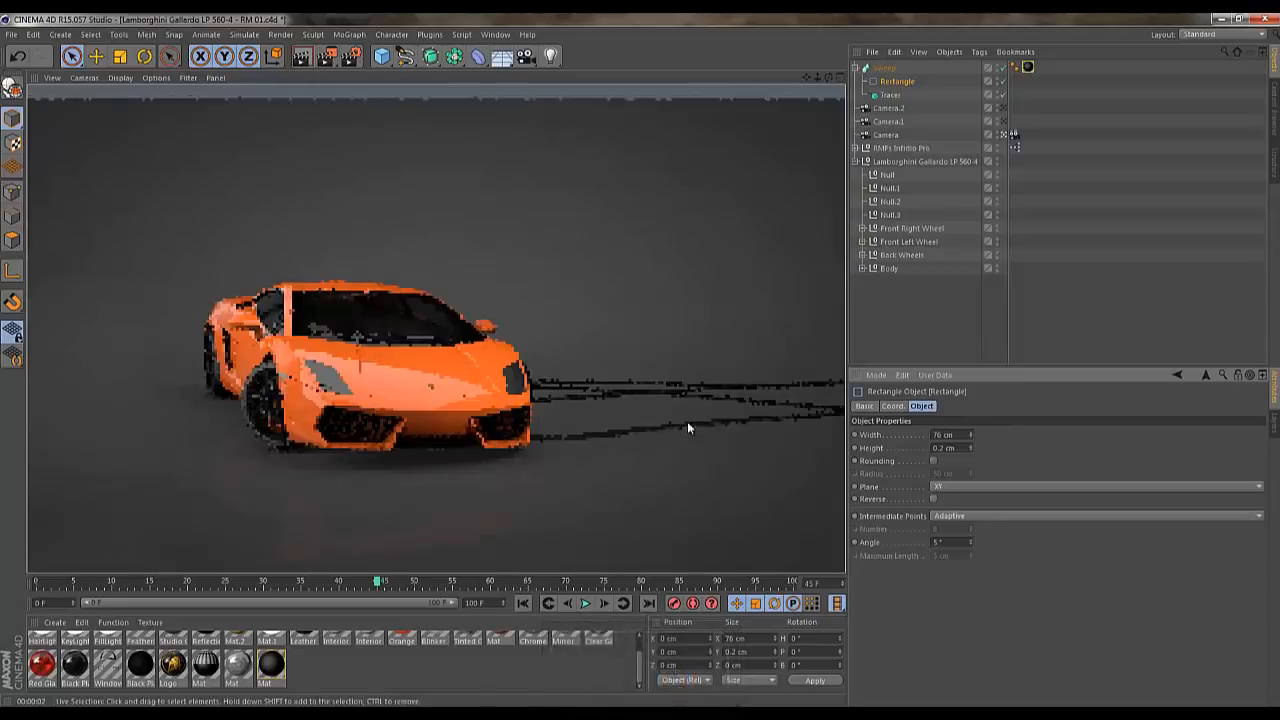
{"action": "left_click", "coordinate": [885, 68]}
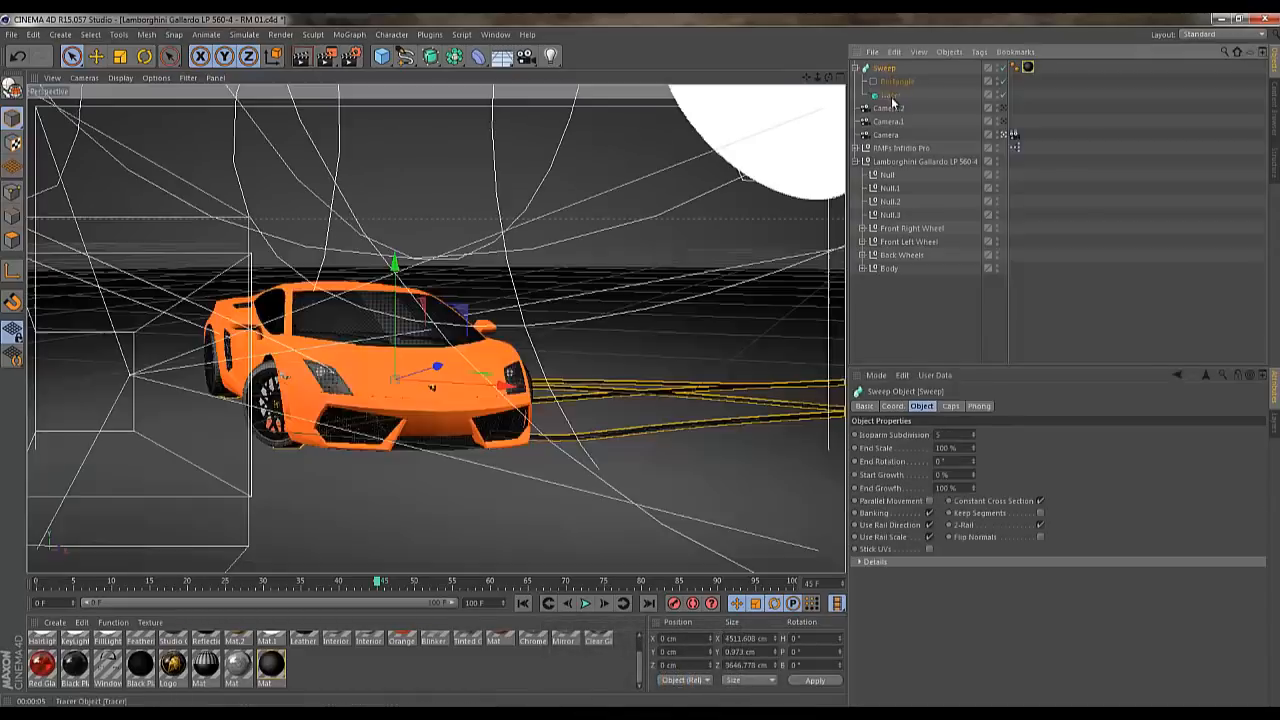
Raise the four wheel nulls together to a Y position of about -110.9 cm and replay the animation from the start
{"action": "left_click", "coordinate": [888, 175]}
{"action": "left_click", "coordinate": [889, 215], "text": "shift"}
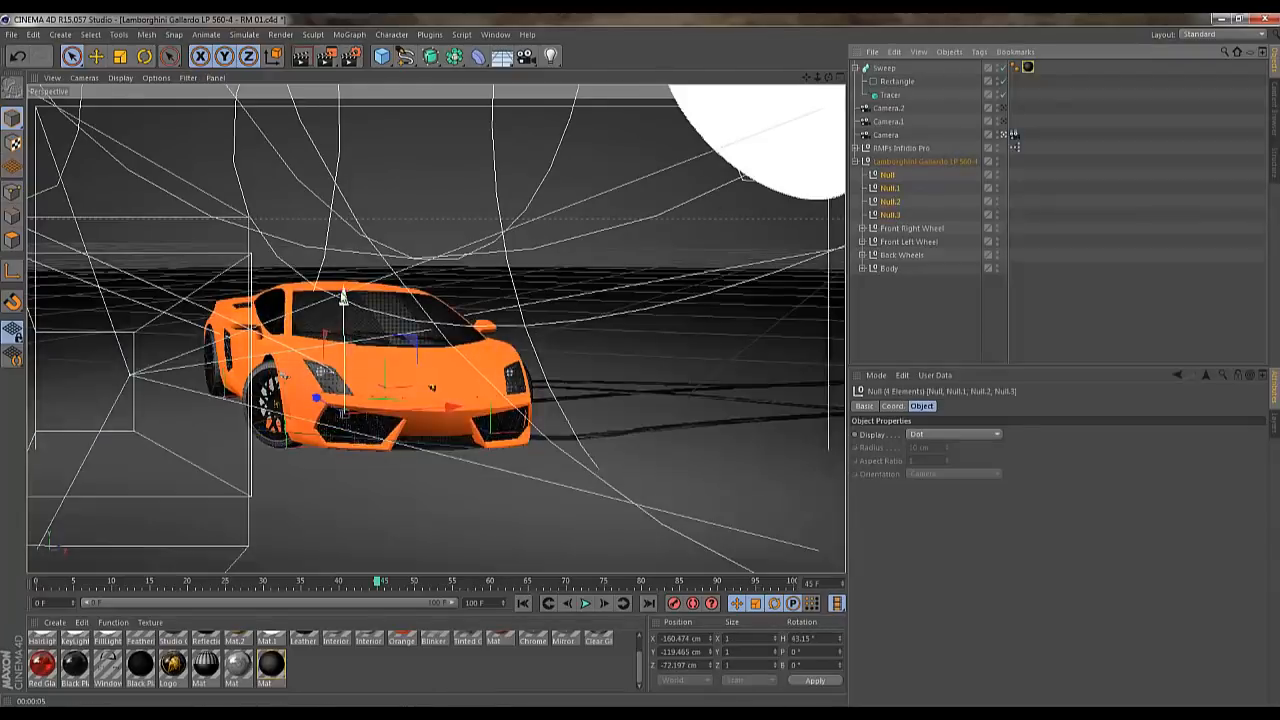
{"action": "left_click_drag", "start_coordinate": [343, 297], "coordinate": [343, 289]}
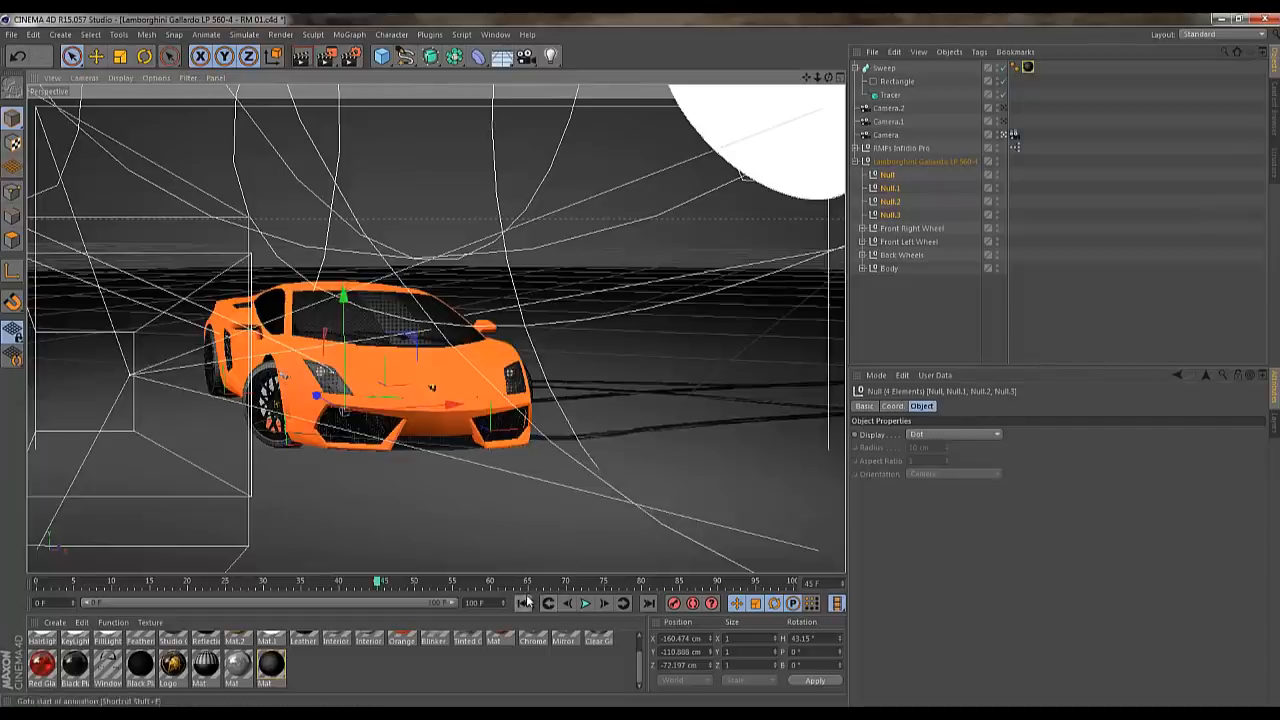
{"action": "left_click", "coordinate": [525, 601]}
{"action": "left_click", "coordinate": [586, 603]}
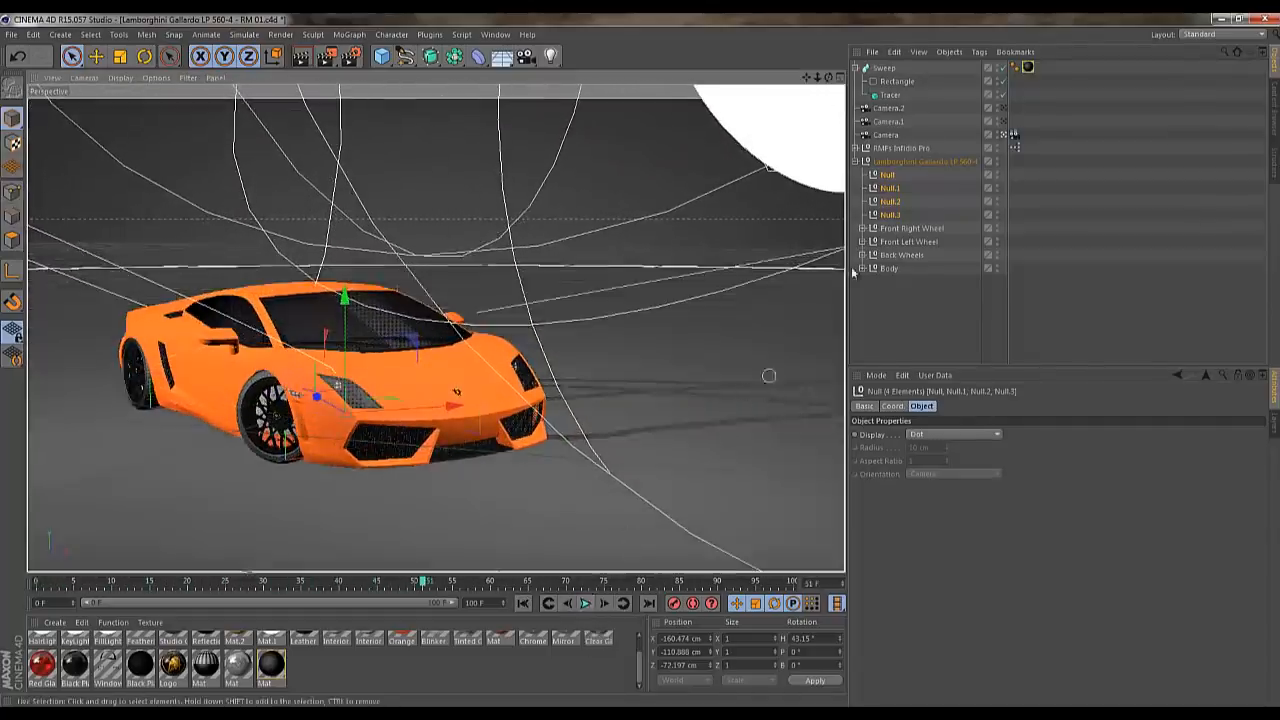
Leave the scene camera and examine the tracks behind the car from a free view, checking the Sweep's growth settings
{"action": "left_click", "coordinate": [1004, 135]}
{"action": "left_click_drag", "start_coordinate": [817, 78], "coordinate": [643, 361]}
{"action": "left_click_drag", "start_coordinate": [828, 80], "coordinate": [643, 363]}
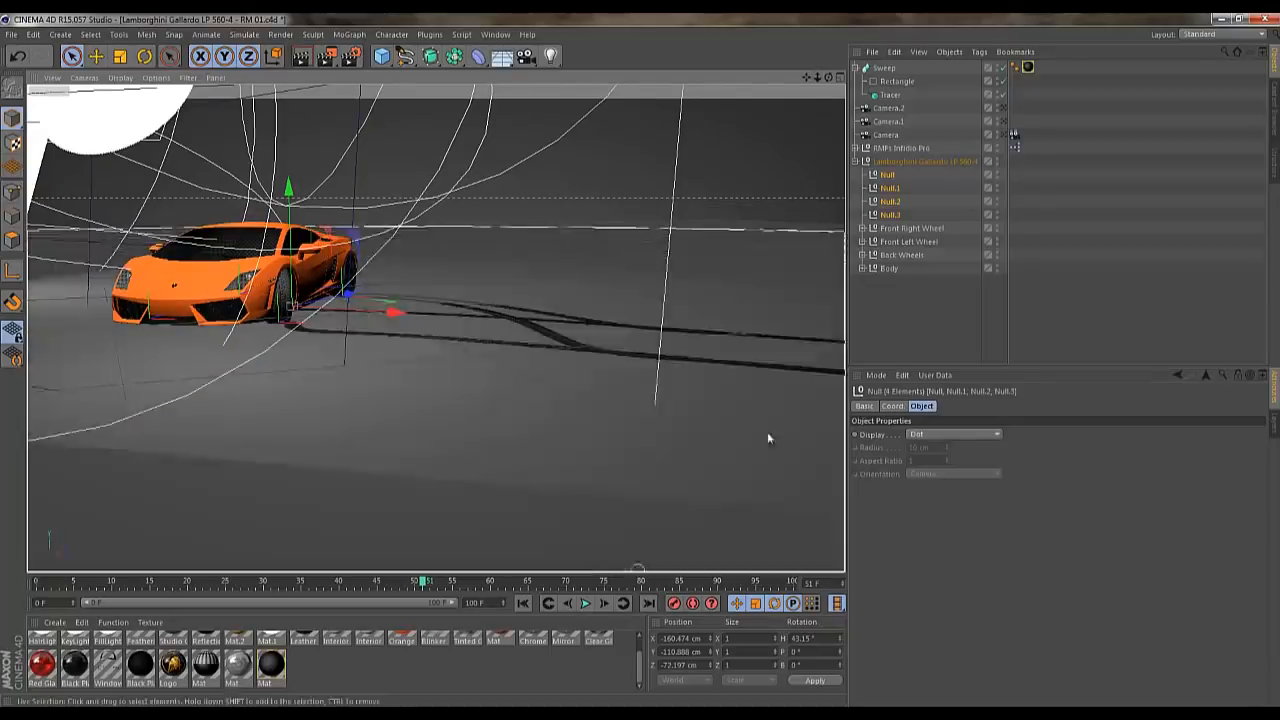
{"action": "left_click", "coordinate": [885, 68]}
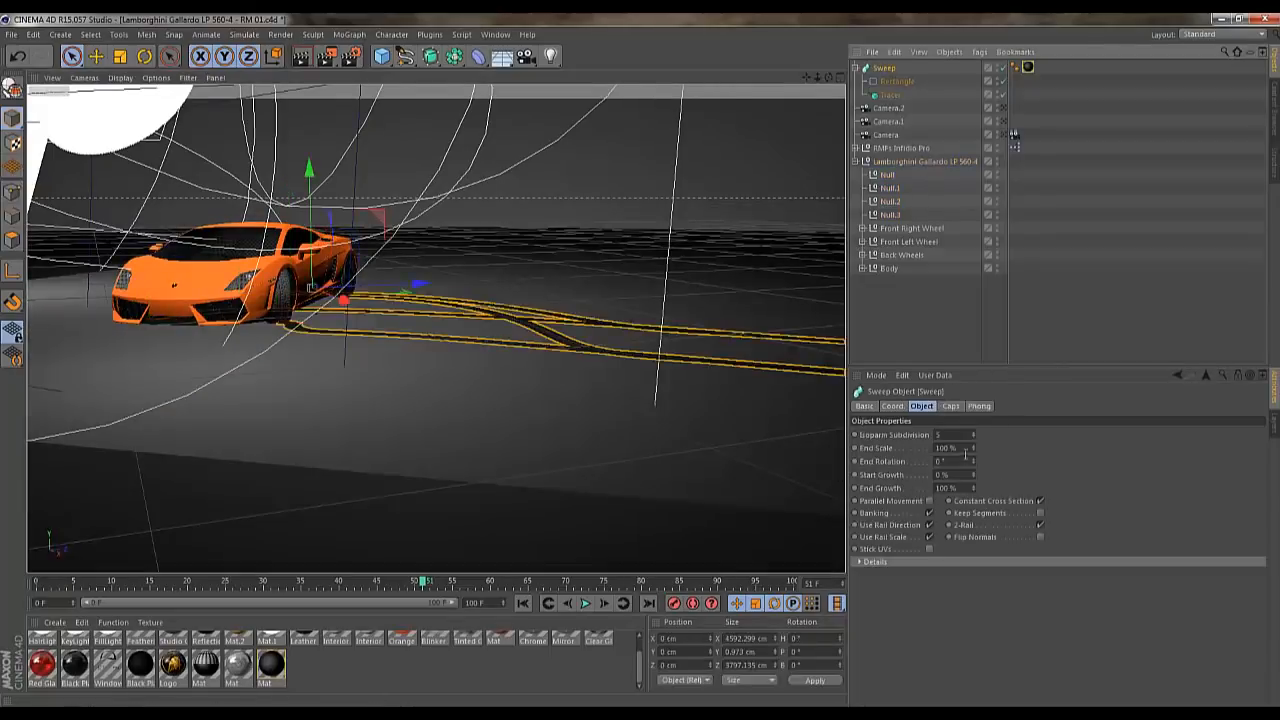
{"action": "left_click_drag", "start_coordinate": [972, 474], "coordinate": [974, 482]}
Make three copies of the Sweep together with its Rectangle and Tracer
{"action": "left_click", "coordinate": [892, 96]}
{"action": "left_click", "coordinate": [886, 69]}
{"action": "key", "text": "ctrl+c"}
{"action": "key", "text": "ctrl+v"}
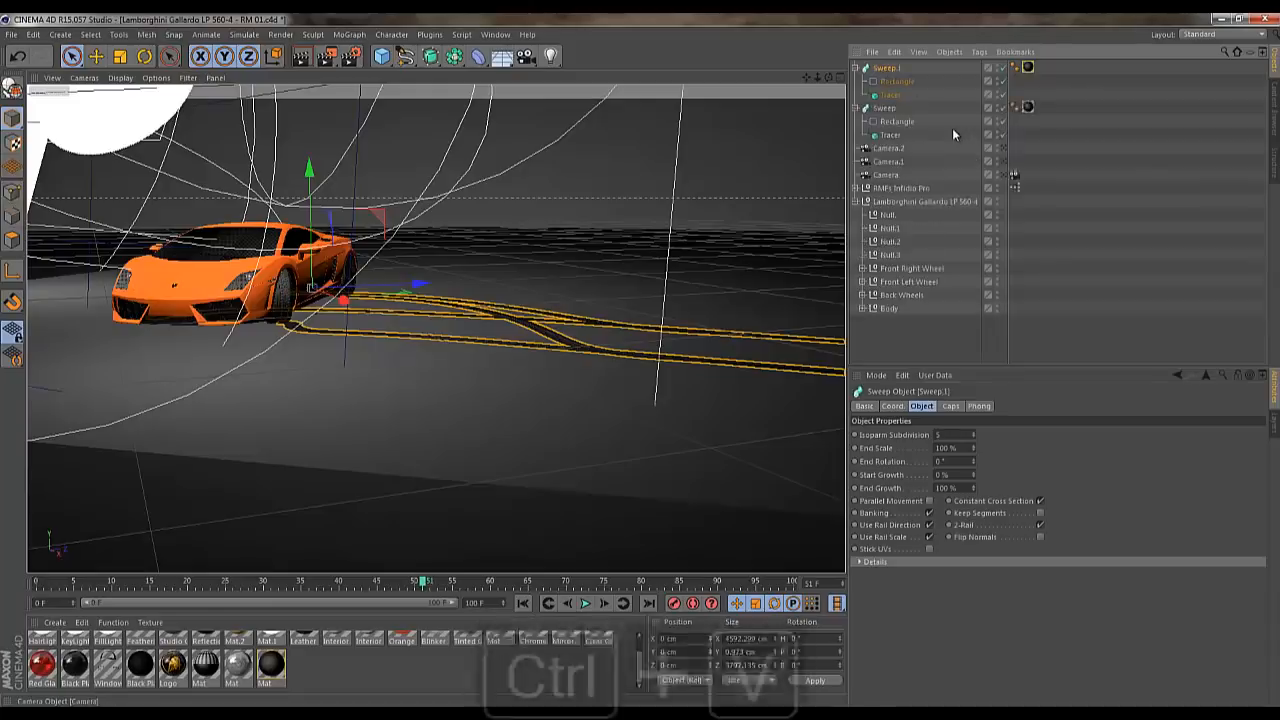
{"action": "key", "text": "ctrl+v"}
{"action": "key", "text": "ctrl+v"}
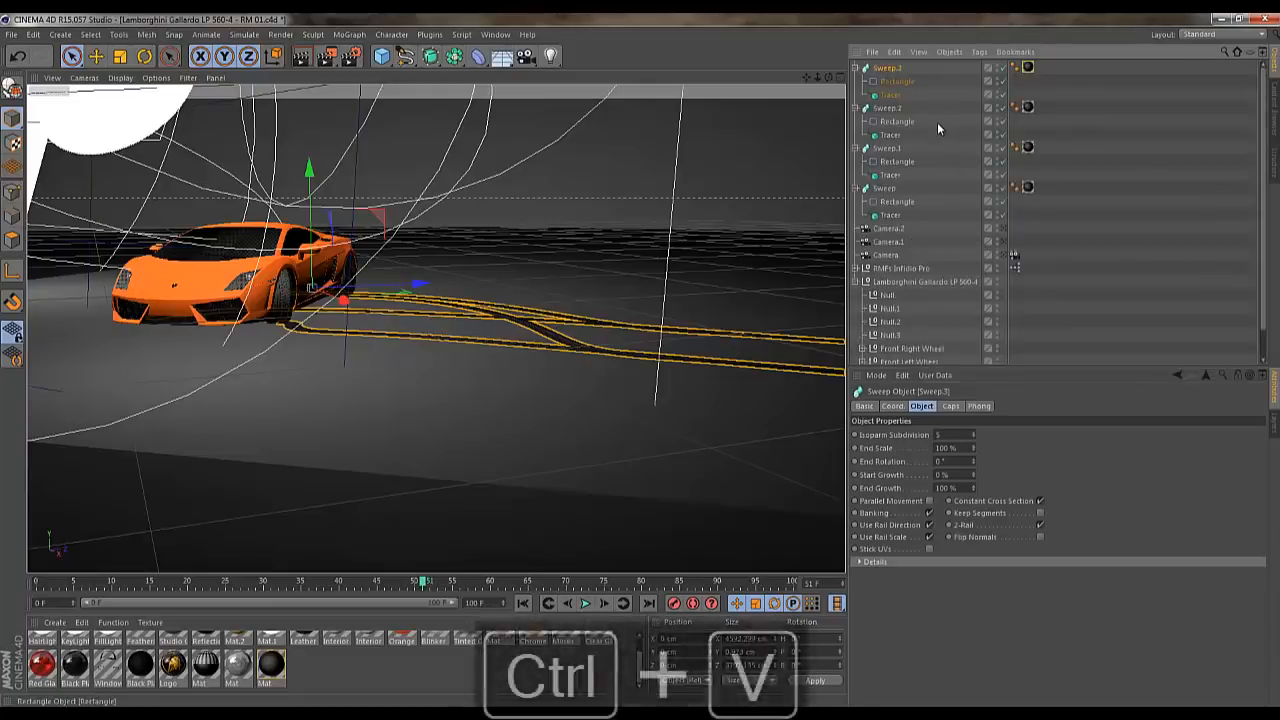
Reduce the trace links of the four Tracers to one null each, keeping Null.1 in Sweep.1 and Null.3 in Sweep.3
{"action": "left_click", "coordinate": [890, 215]}
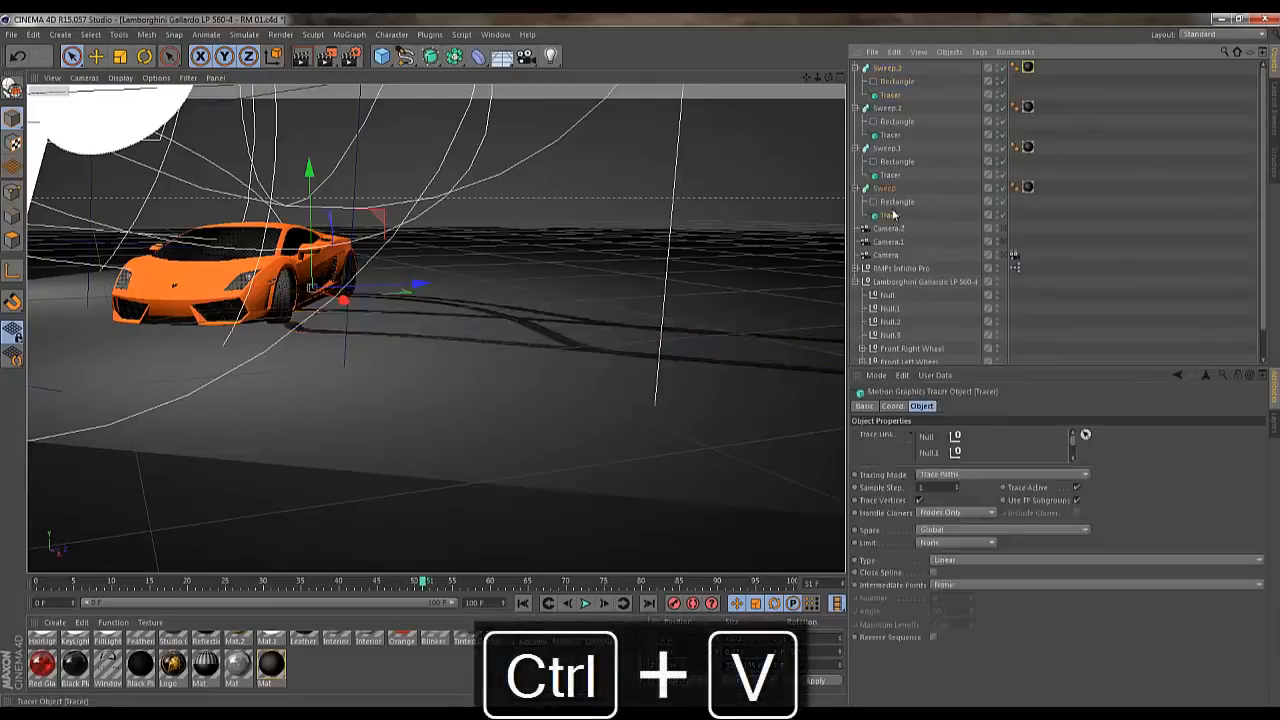
{"action": "left_click", "coordinate": [927, 438]}
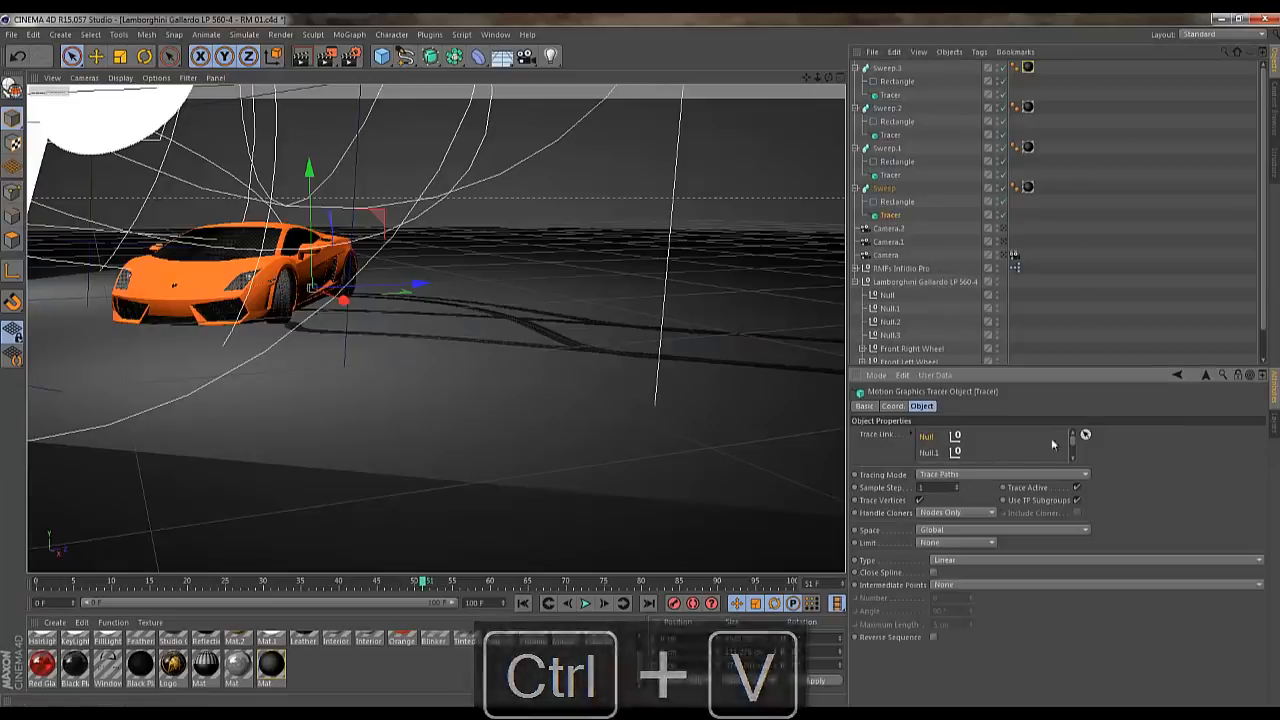
{"action": "key", "text": "Delete"}
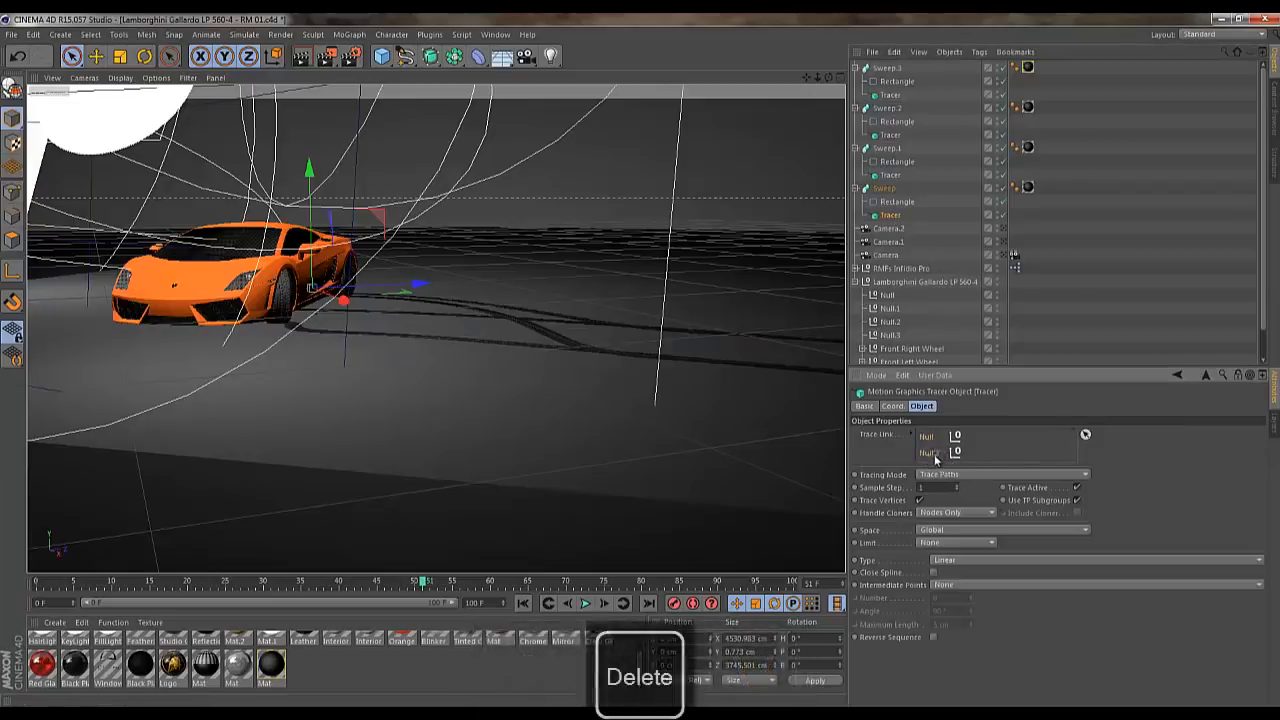
{"action": "left_click", "coordinate": [889, 176]}
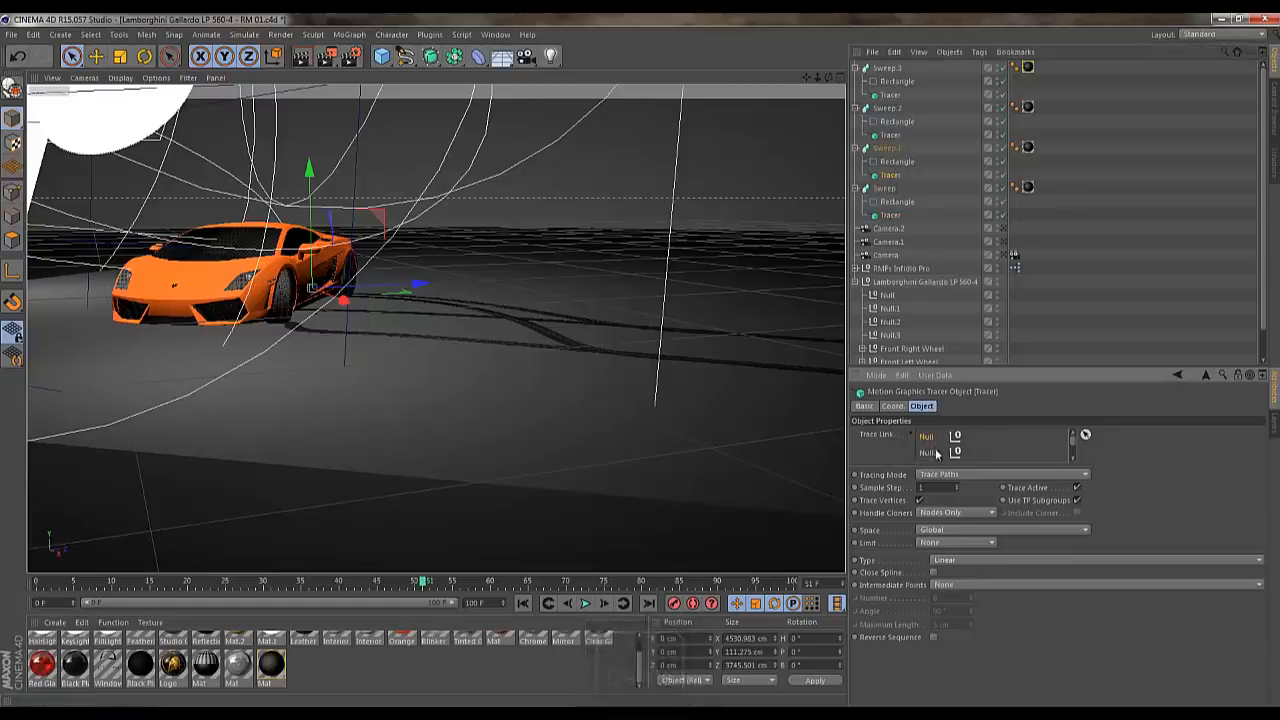
{"action": "key", "text": "Delete"}
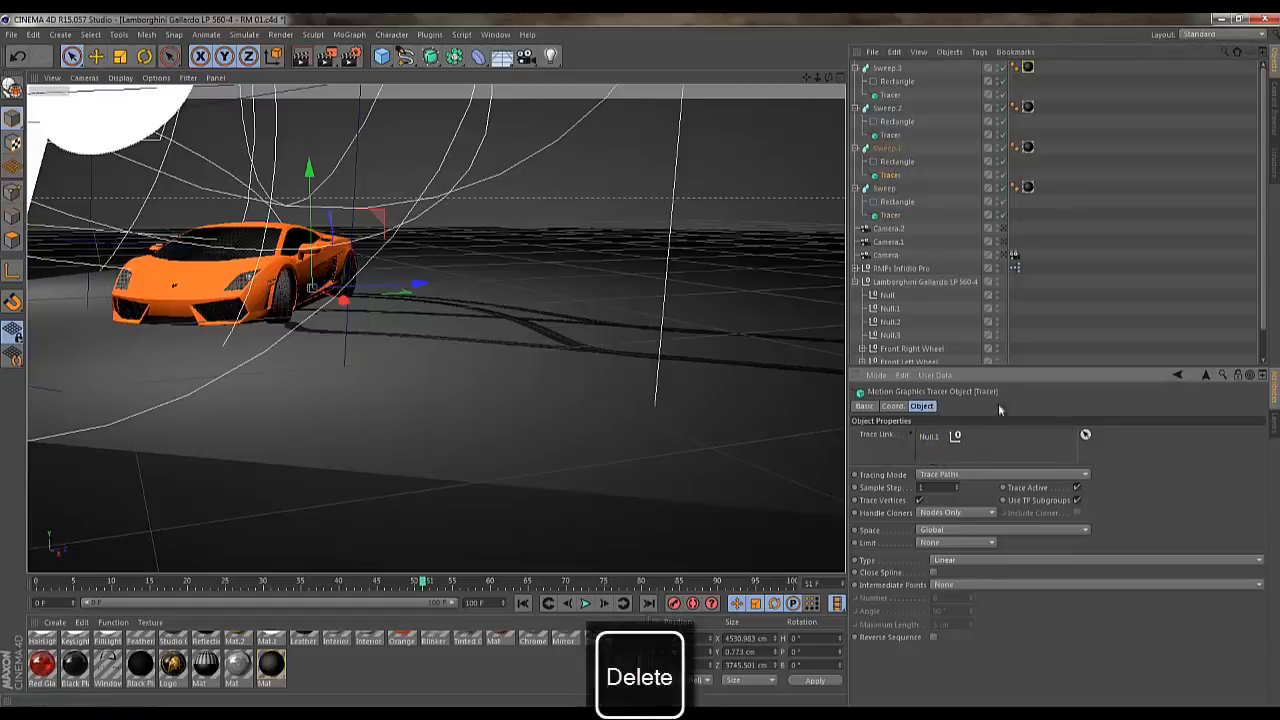
{"action": "left_click", "coordinate": [889, 135], "text": "ctrl"}
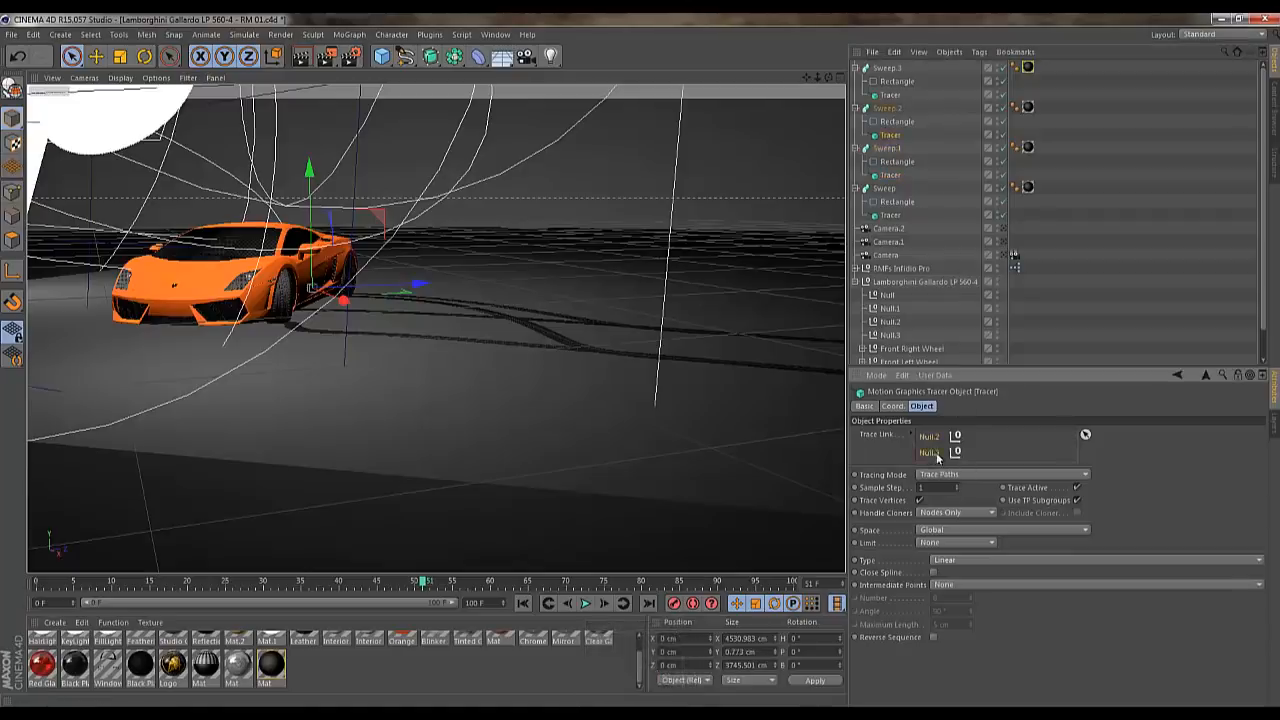
{"action": "left_click", "coordinate": [891, 96], "text": "ctrl"}
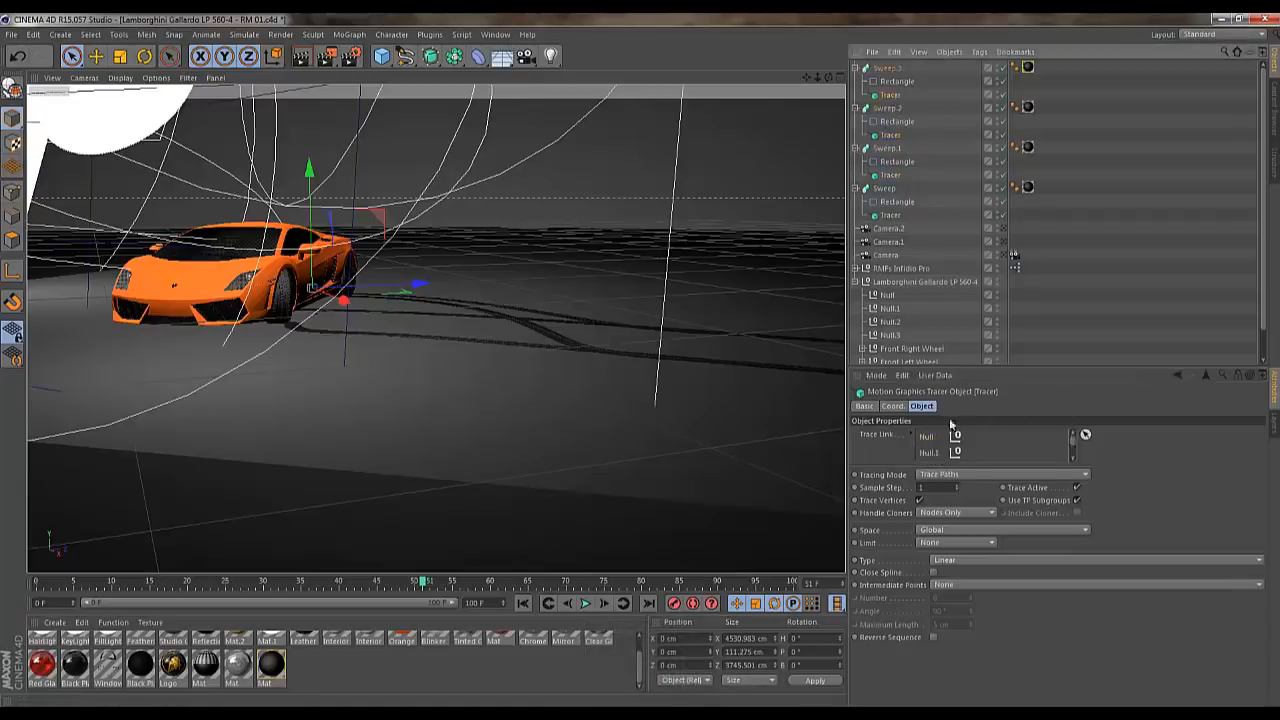
{"action": "left_click_drag", "start_coordinate": [928, 440], "coordinate": [937, 450]}
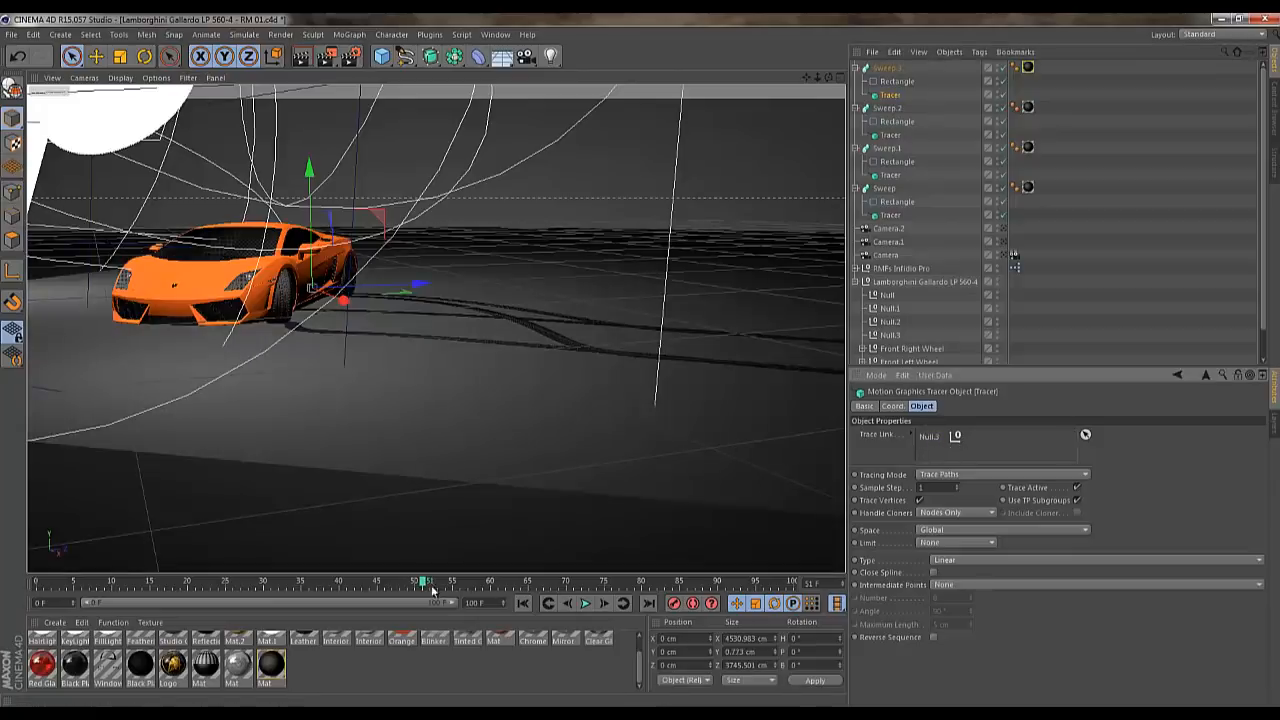
Replay the animation from the first frame and scrub to frame 28 to check the four separate tracks
{"action": "left_click", "coordinate": [522, 603]}
{"action": "left_click", "coordinate": [585, 603]}
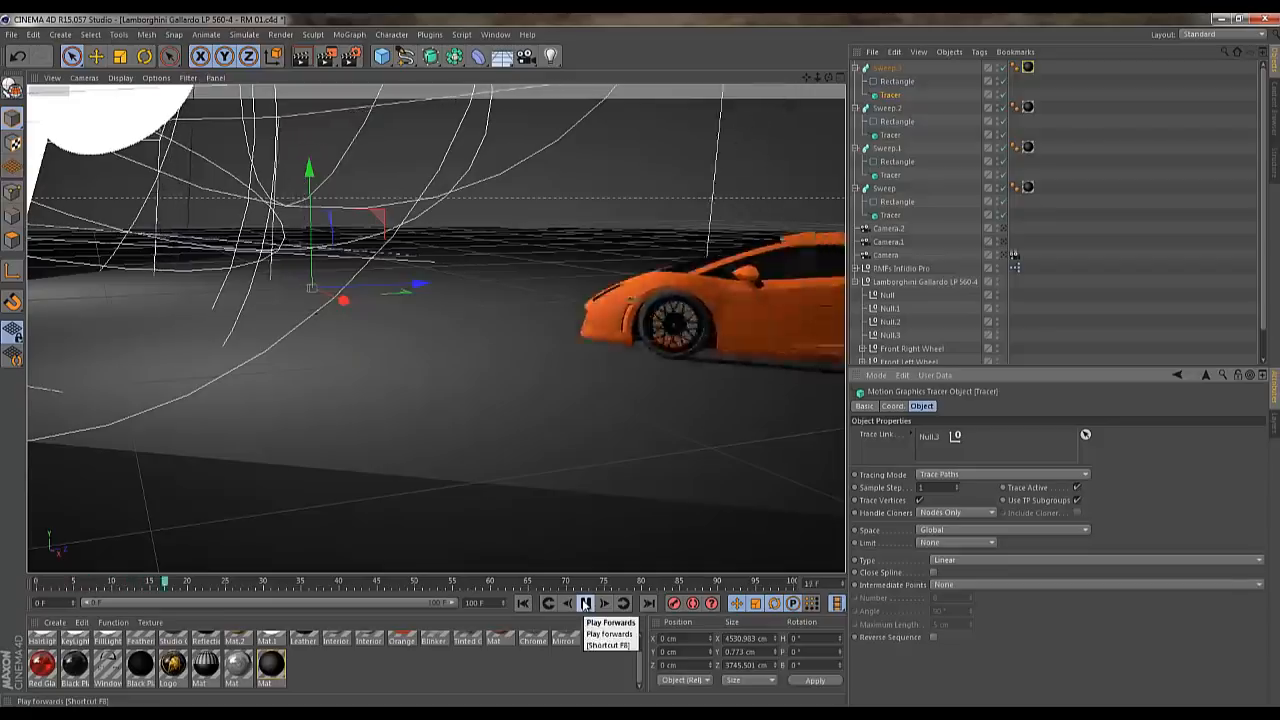
{"action": "left_click", "coordinate": [585, 603]}
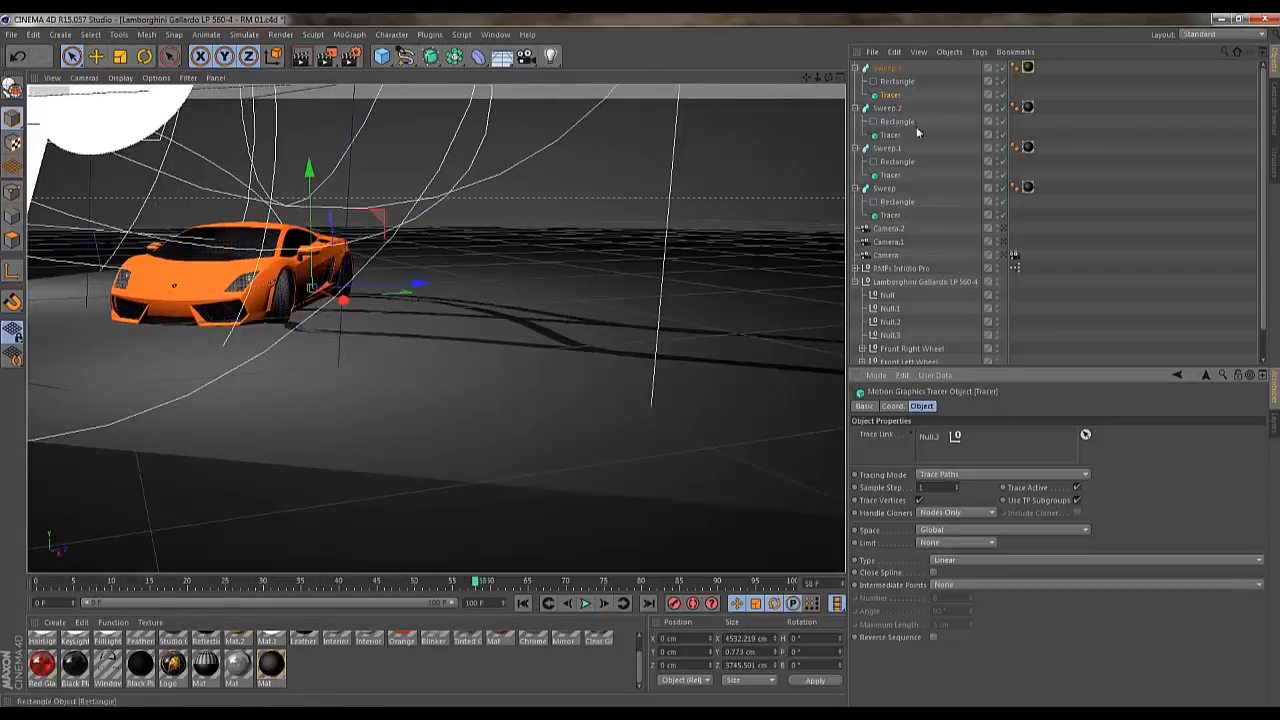
{"action": "left_click_drag", "start_coordinate": [482, 591], "coordinate": [90, 586]}
{"action": "mouse_move", "coordinate": [18, 604]}
{"action": "left_mouse_down"}
{"action": "mouse_move", "coordinate": [201, 623]}
{"action": "mouse_move", "coordinate": [280, 614]}
{"action": "mouse_move", "coordinate": [251, 621]}
{"action": "left_mouse_up"}
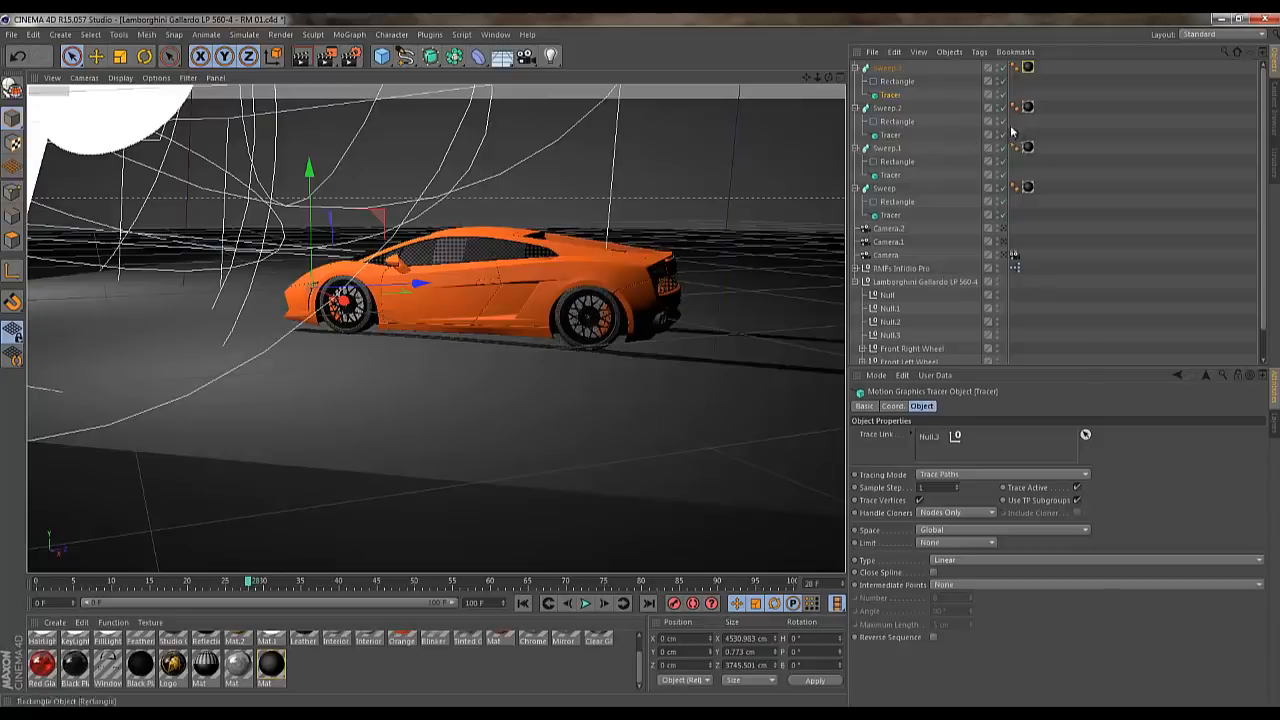
Disable every sweep except Sweep.3 and scrub to frame 22 from the car's other side to identify its wheel
{"action": "left_click_drag", "start_coordinate": [1001, 68], "coordinate": [1006, 218]}
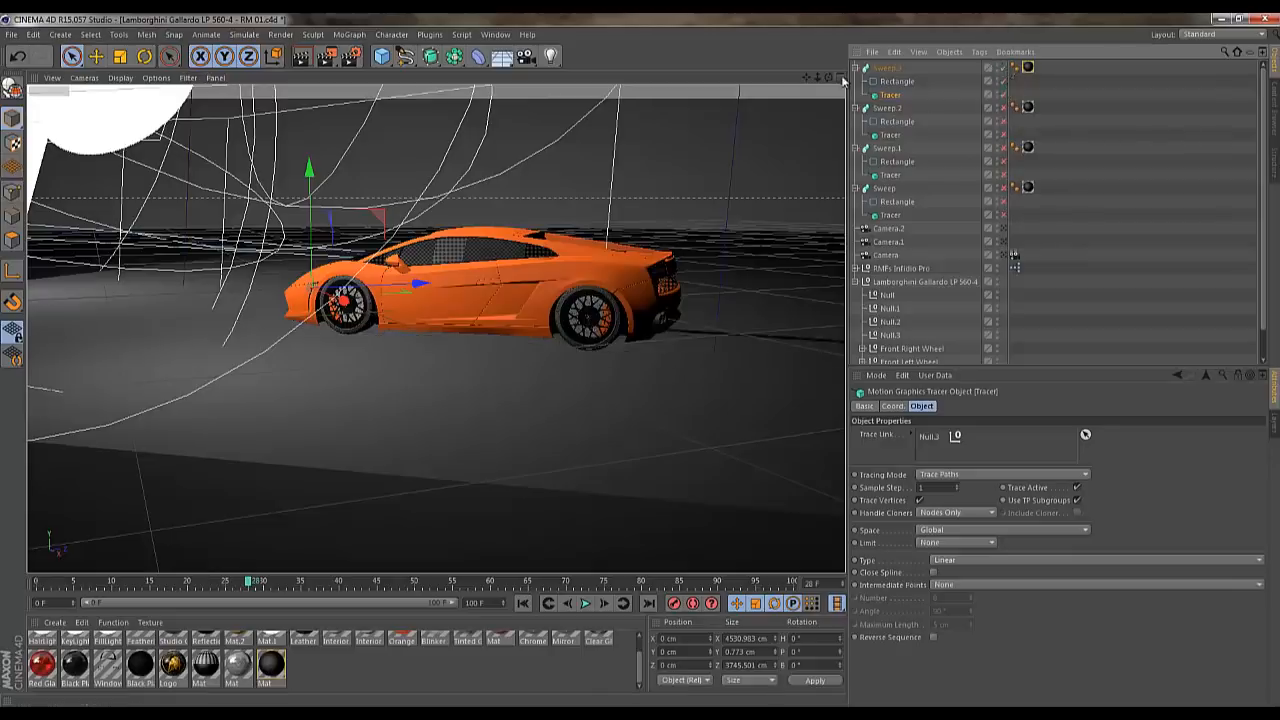
{"action": "left_click_drag", "start_coordinate": [835, 83], "coordinate": [548, 514]}
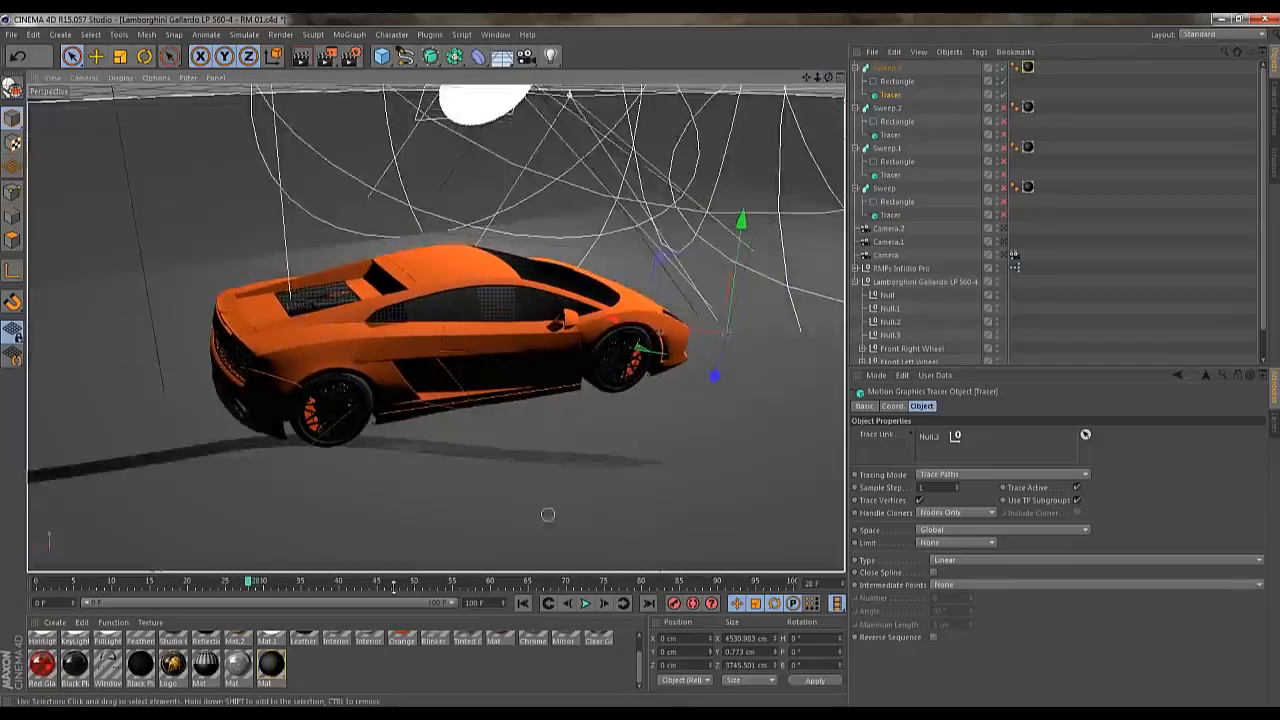
{"action": "left_click_drag", "start_coordinate": [255, 585], "coordinate": [122, 590]}
{"action": "left_click_drag", "start_coordinate": [293, 578], "coordinate": [204, 598]}
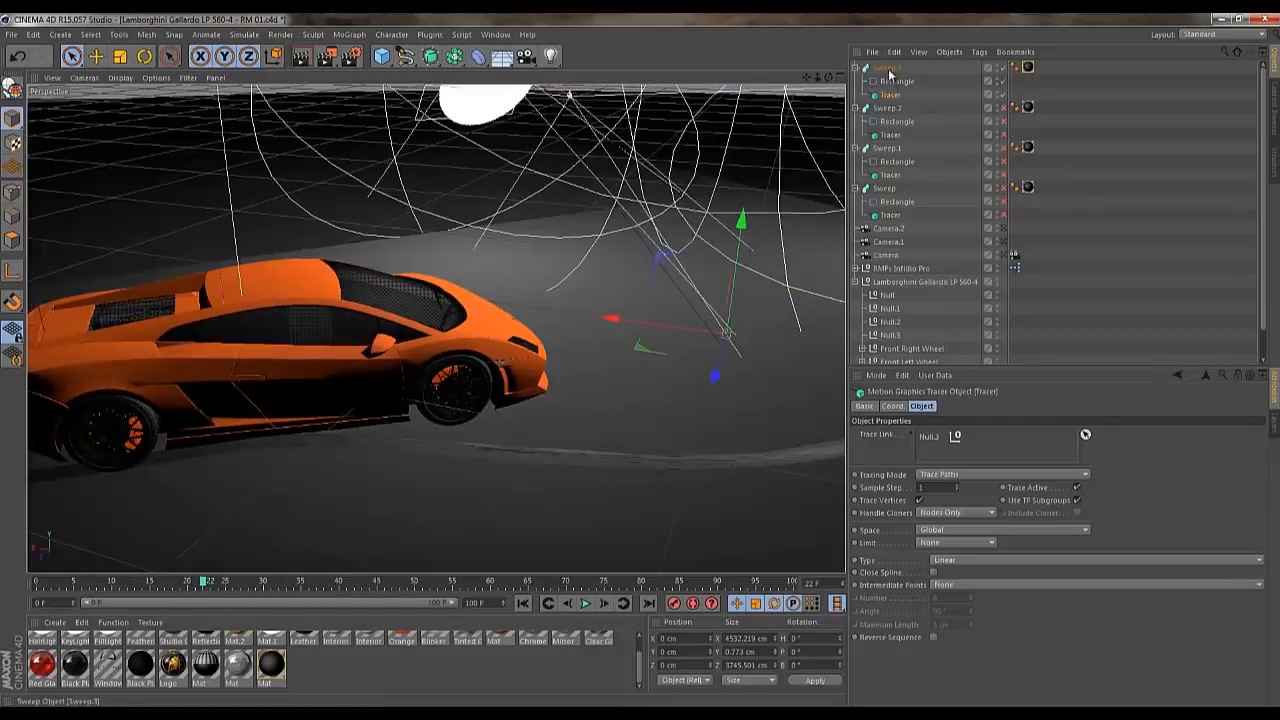
{"action": "double_click", "coordinate": [888, 69]}
{"action": "type", "text": "BL"}
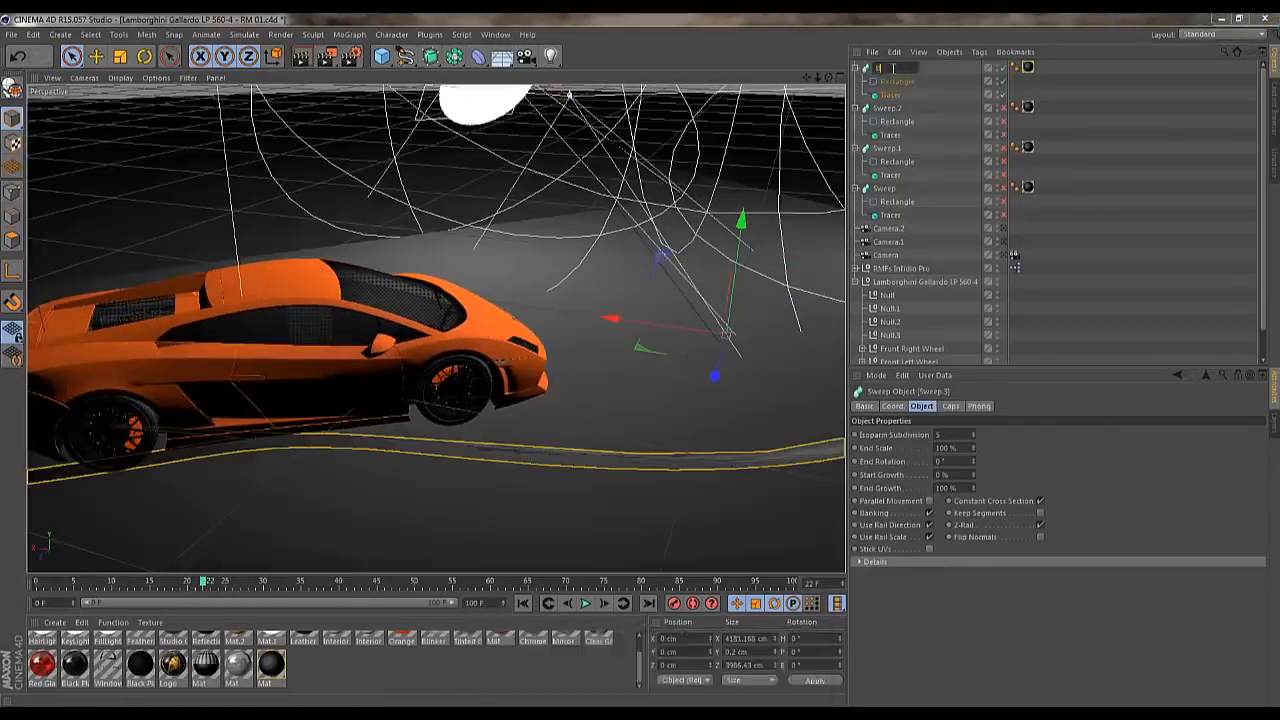
{"action": "key", "text": "Return"}
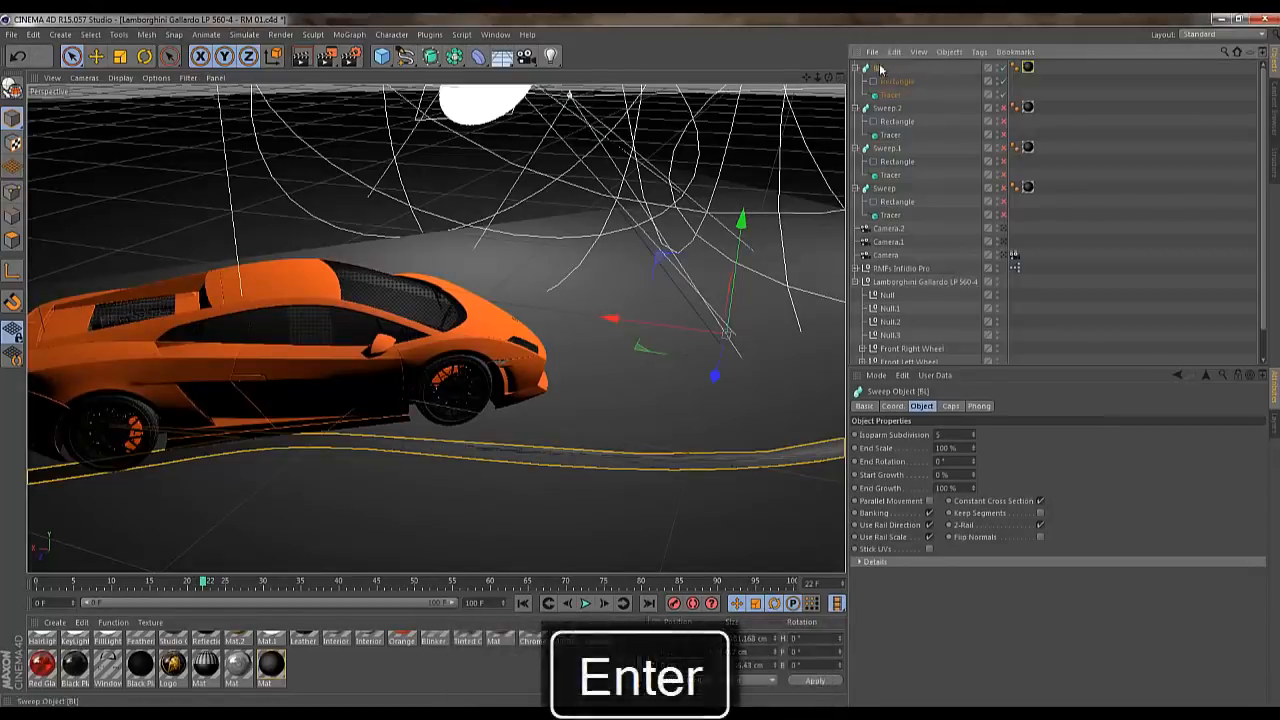
{"action": "key", "text": "ctrl+z"}
{"action": "key", "text": "ctrl+z"}
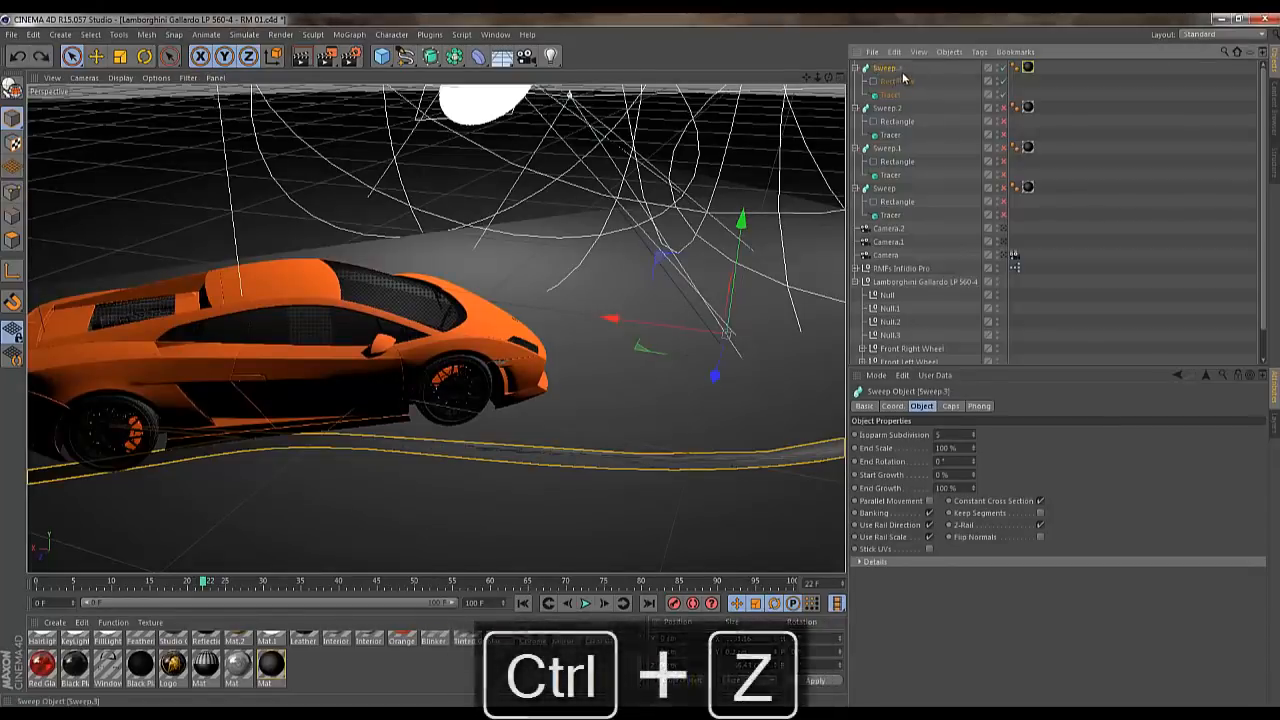
Rename Sweep.3 as Sweep.3 BL
{"action": "key", "text": "space"}
{"action": "type", "text": "BL"}
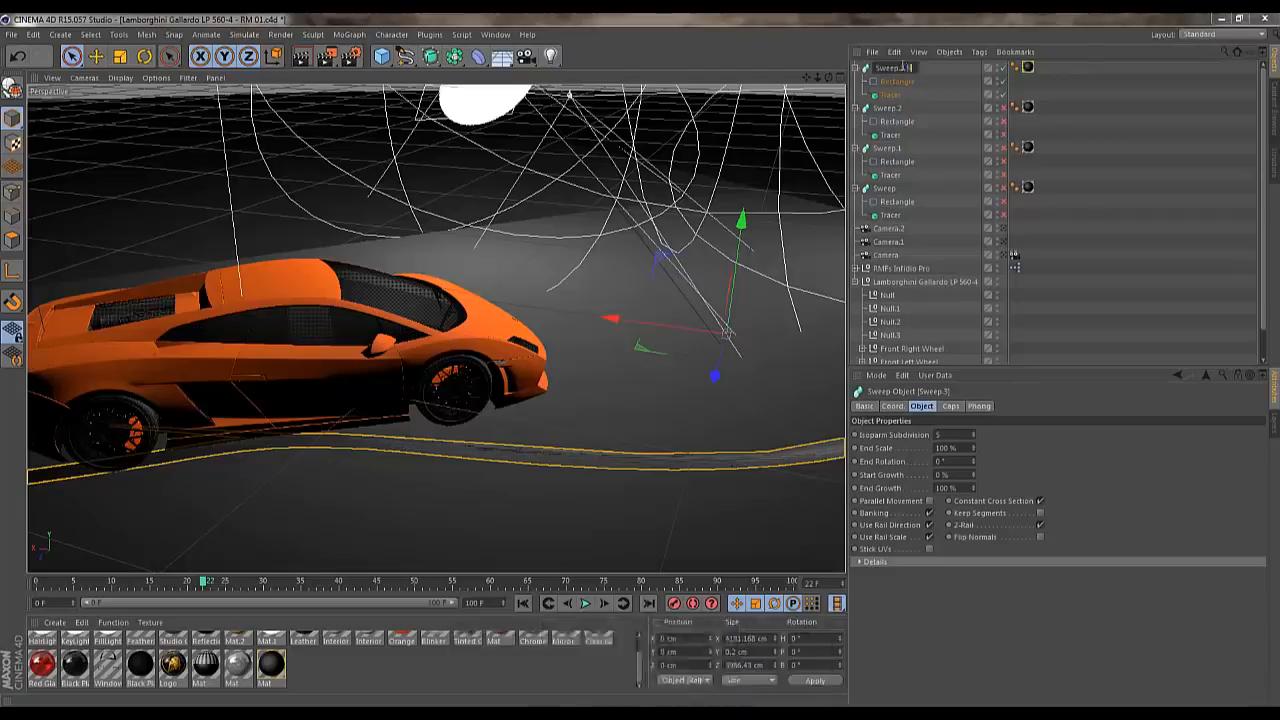
{"action": "key", "text": "Return"}
Enable only Sweep.2, scrub to frame 45 to identify its wheel, and rename it Sweep.2 BR
{"action": "left_click", "coordinate": [897, 110]}
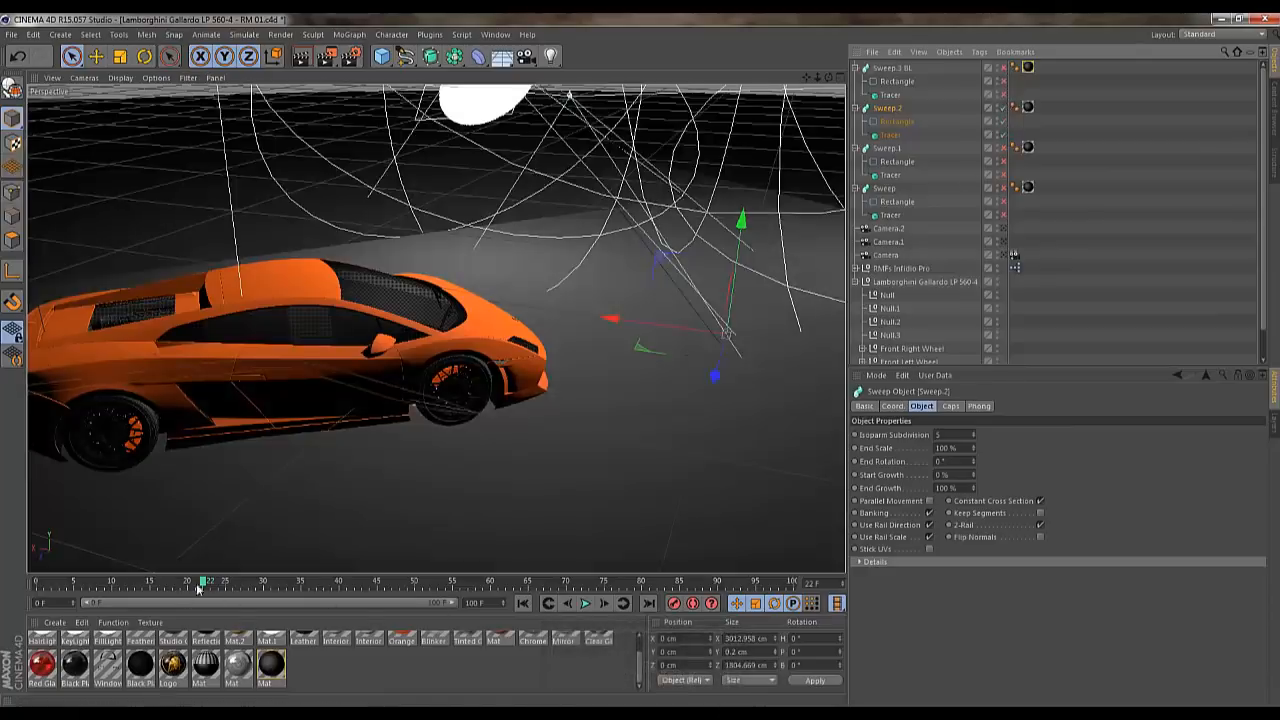
{"action": "left_click_drag", "start_coordinate": [205, 584], "coordinate": [378, 586]}
{"action": "double_click", "coordinate": [890, 107]}
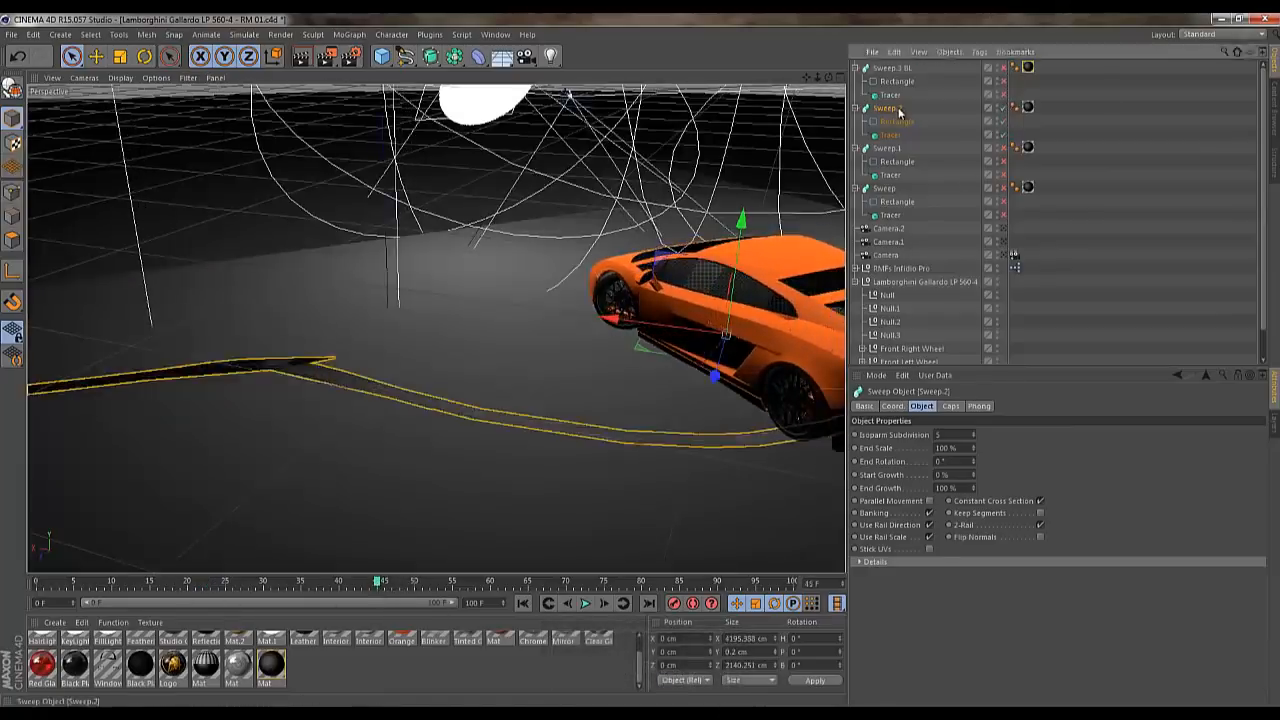
{"action": "type", "text": "BR"}
{"action": "key", "text": "Return"}
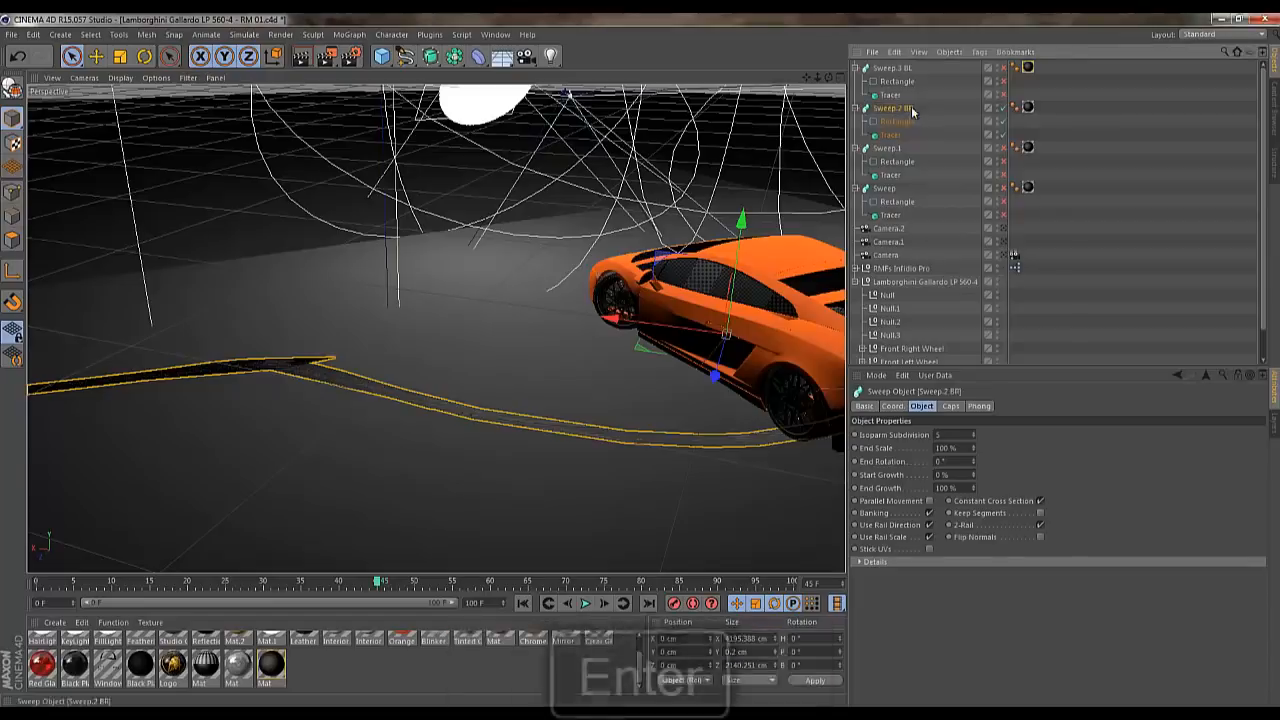
Enable only Sweep.1, play the animation from the first frame to frame 31 to identify its wheel, and rename it Sweep.1 FL
{"action": "left_click", "coordinate": [893, 153]}
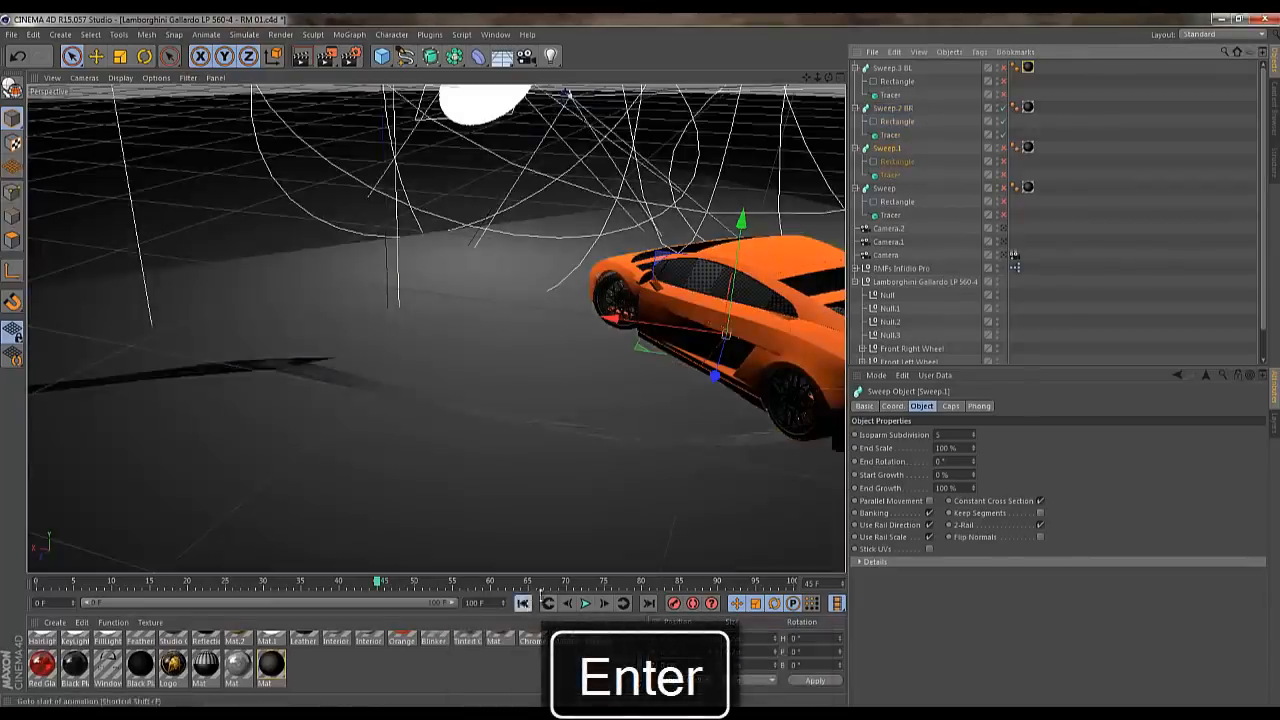
{"action": "left_click", "coordinate": [524, 603]}
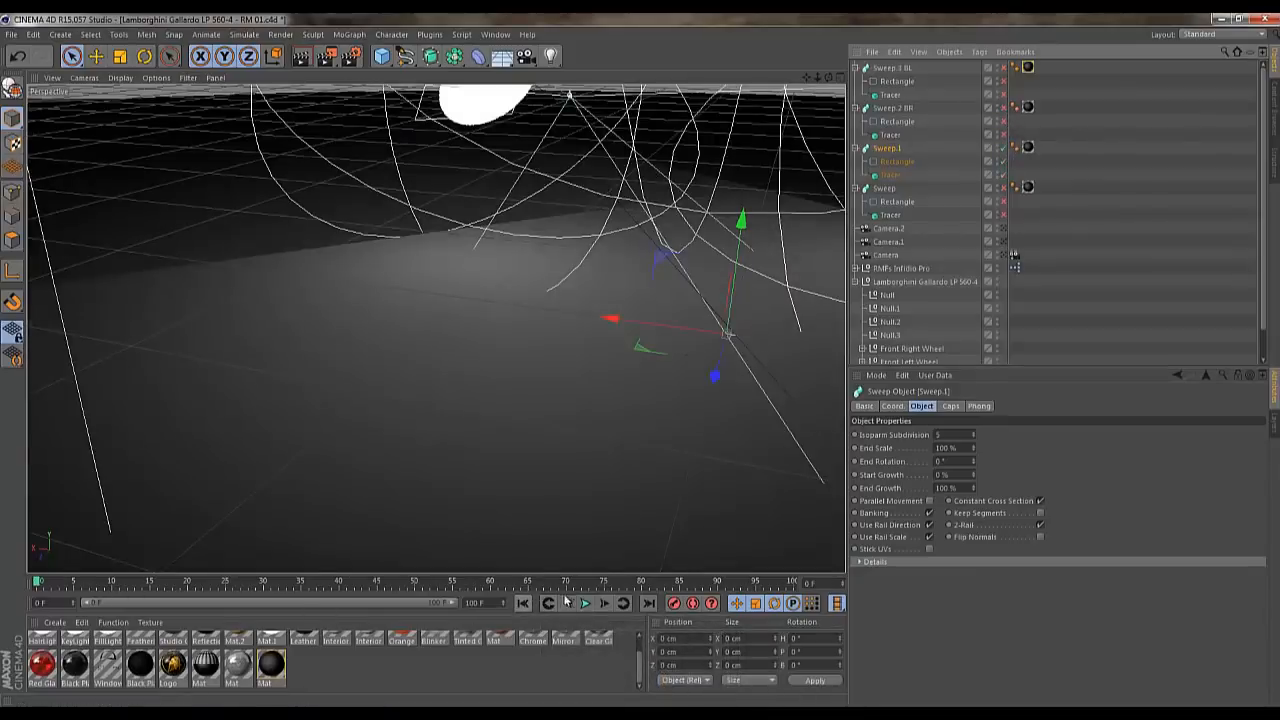
{"action": "left_click", "coordinate": [585, 603]}
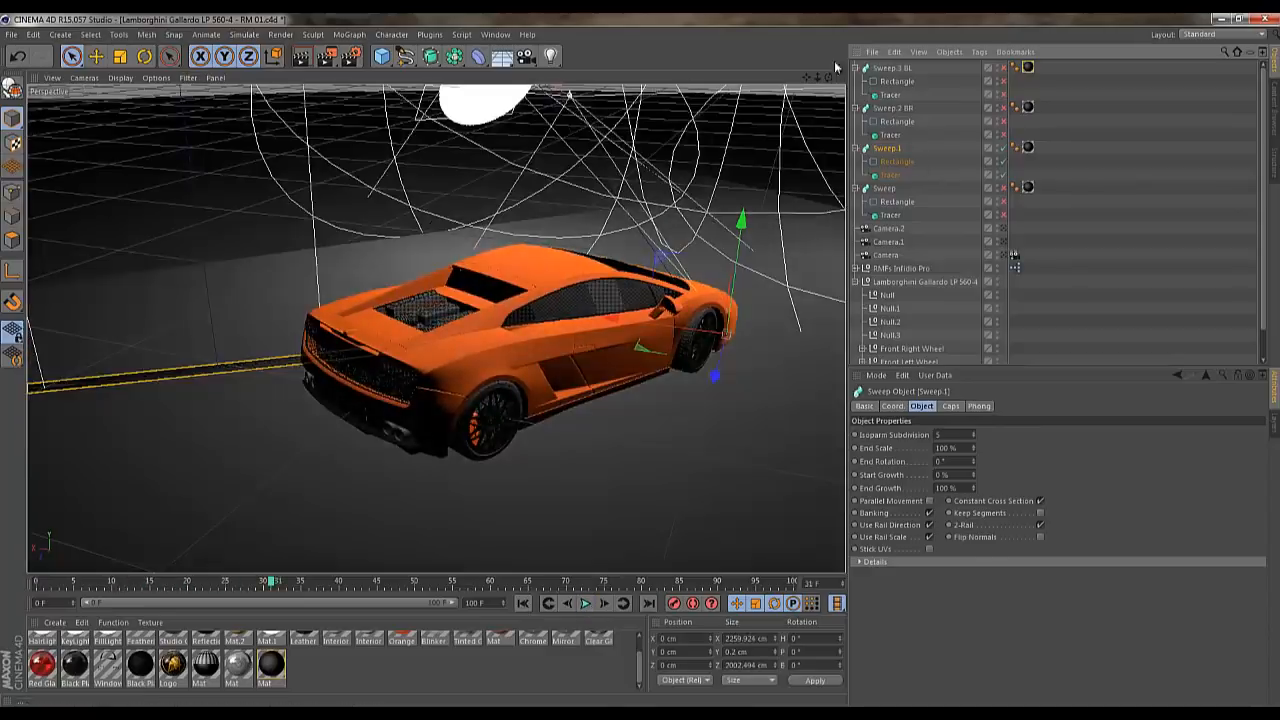
{"action": "double_click", "coordinate": [888, 148]}
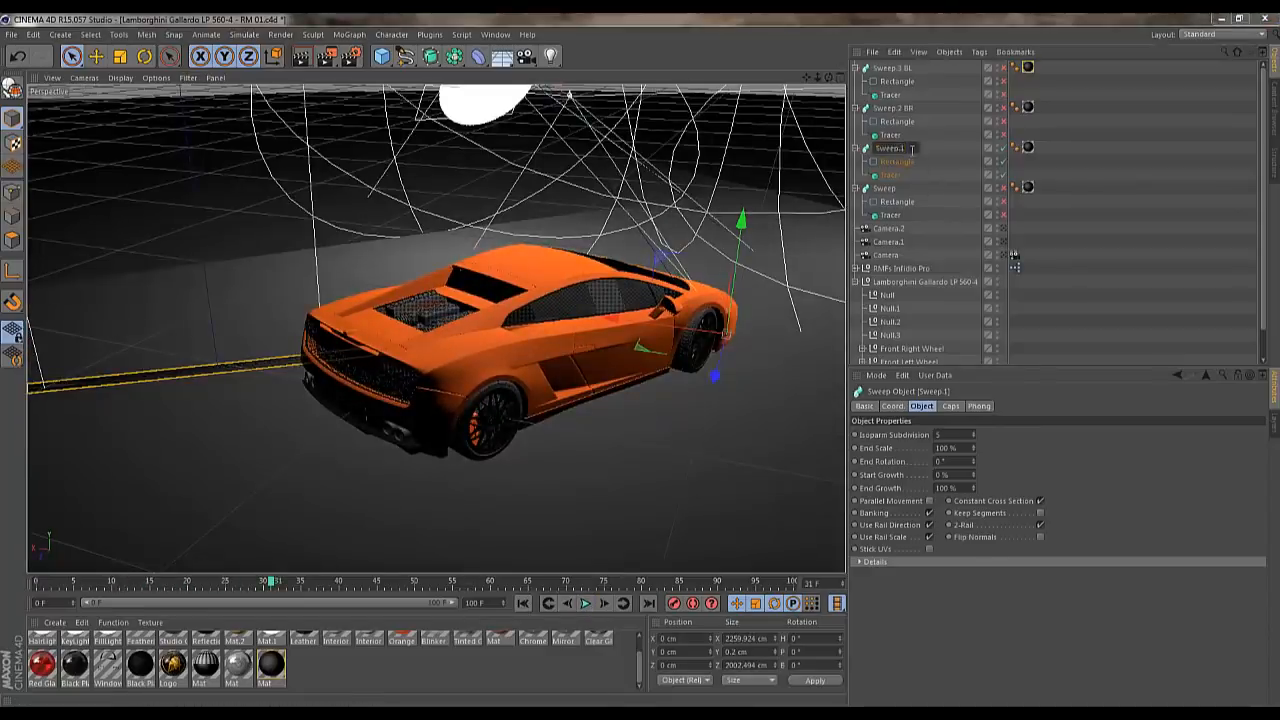
{"action": "type", "text": "FL"}
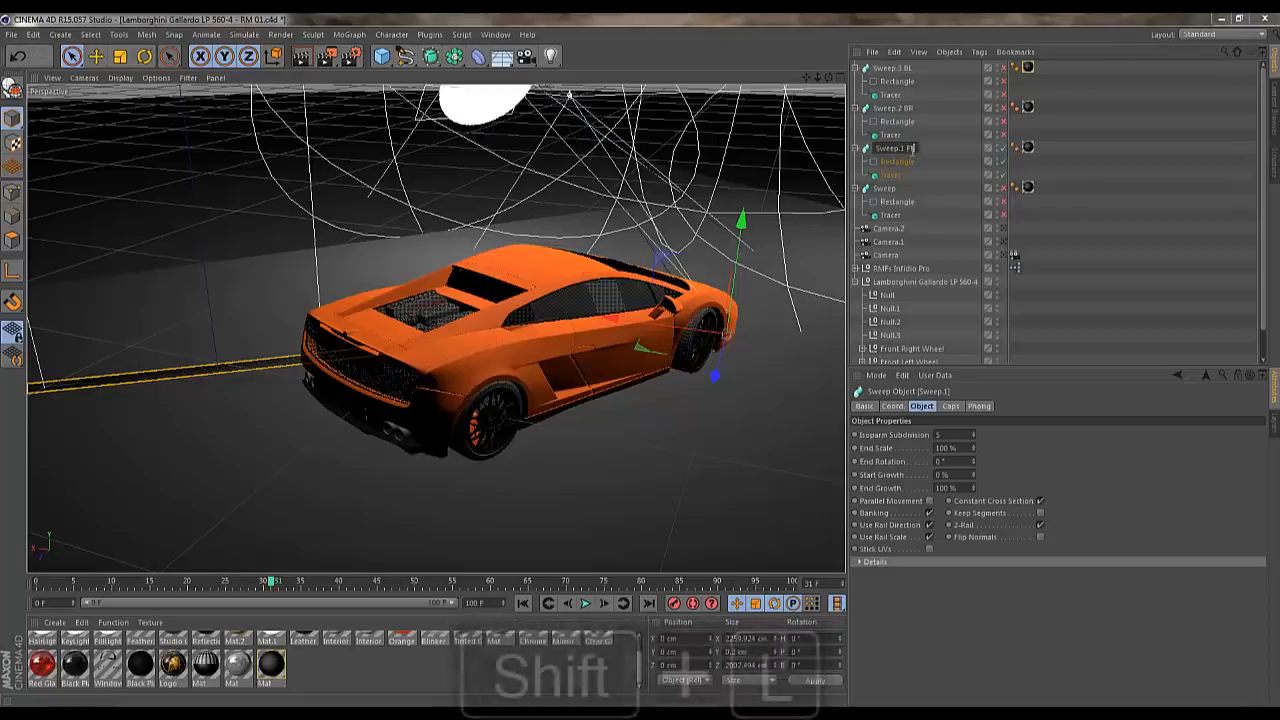
Rename the remaining Sweep as Sweep FR and re-enable all four sweeps
{"action": "left_click", "coordinate": [893, 192]}
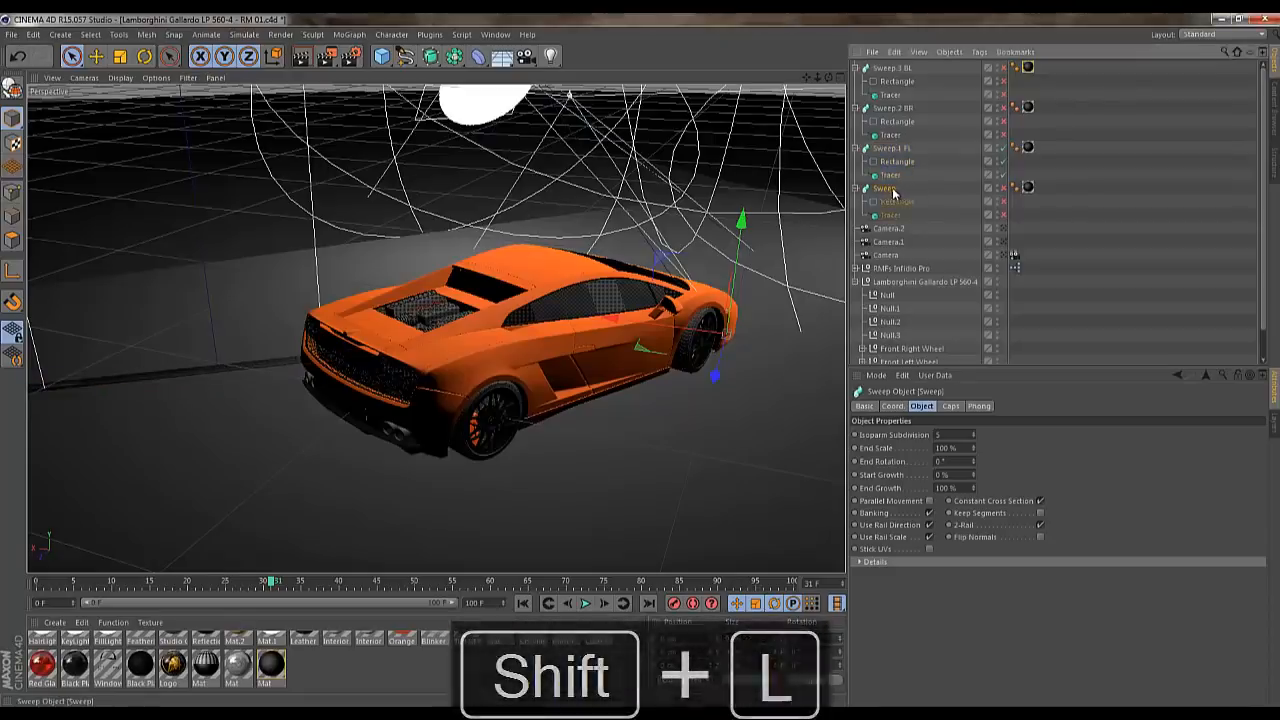
{"action": "double_click", "coordinate": [890, 190]}
{"action": "type", "text": "FR"}
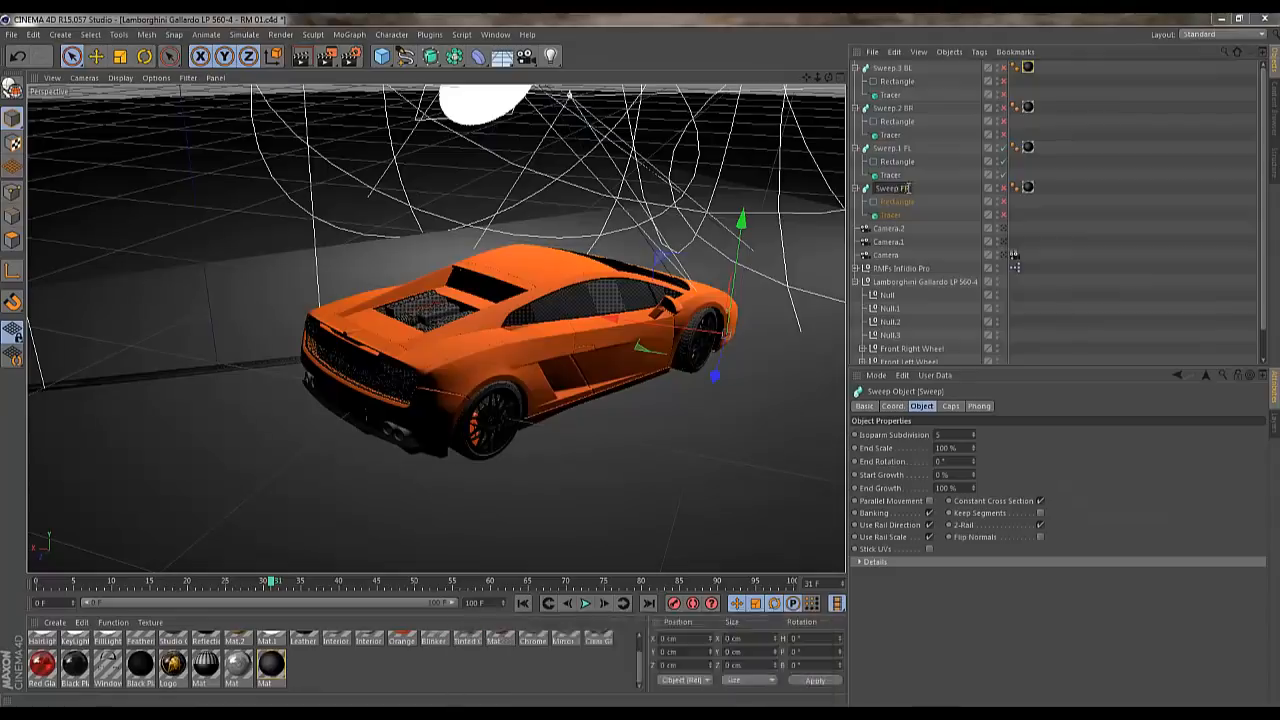
{"action": "key", "text": "Return"}
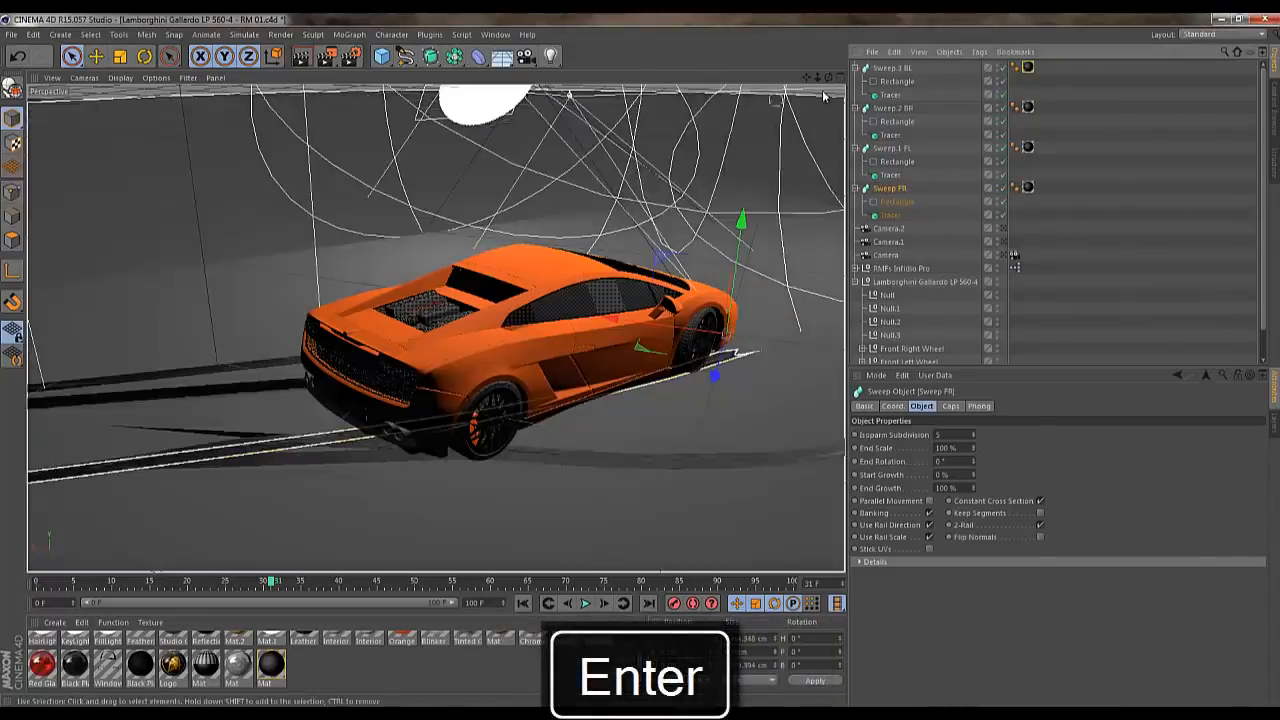
Try shortening the rear tracks at frame 27 by setting the Start Growth of Sweep.3 BL and Sweep.2 BR to 82 %
{"action": "mouse_move", "coordinate": [828, 77]}
{"action": "left_mouse_down"}
{"action": "mouse_move", "coordinate": [640, 359]}
{"action": "mouse_move", "coordinate": [817, 79]}
{"action": "left_mouse_up"}
{"action": "left_click_drag", "start_coordinate": [643, 366], "coordinate": [643, 366]}
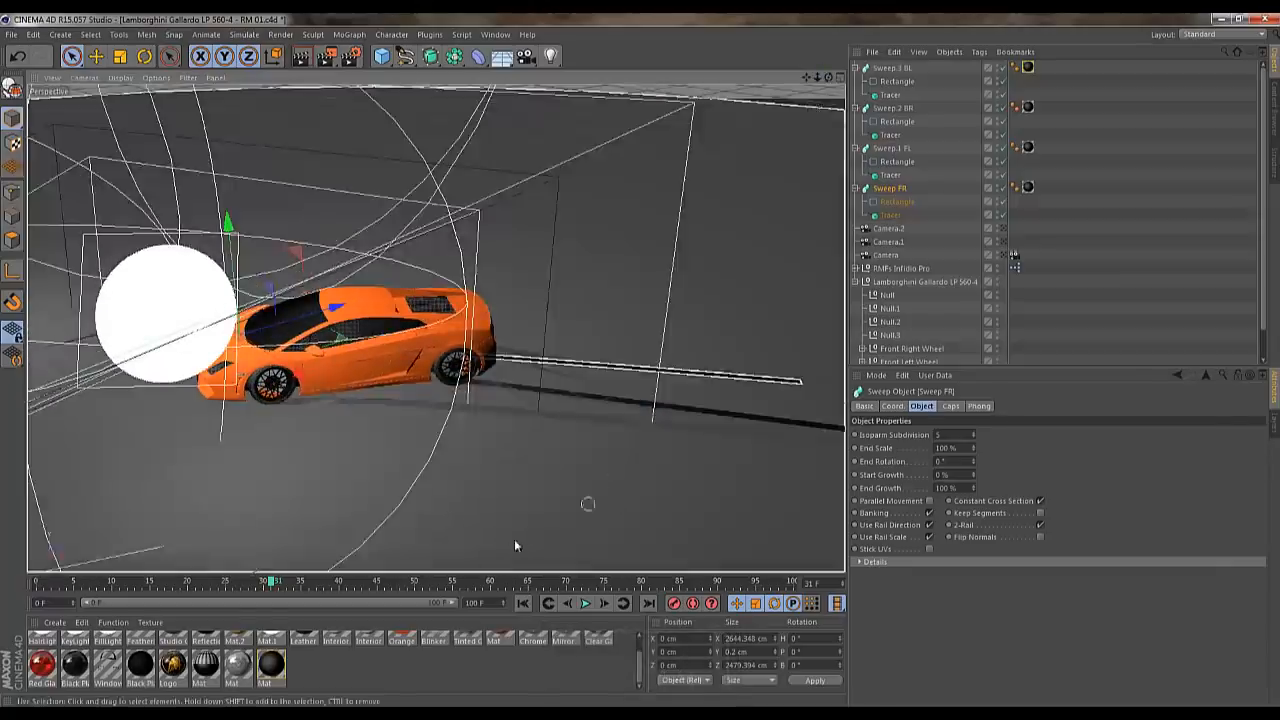
{"action": "left_click_drag", "start_coordinate": [277, 583], "coordinate": [243, 593]}
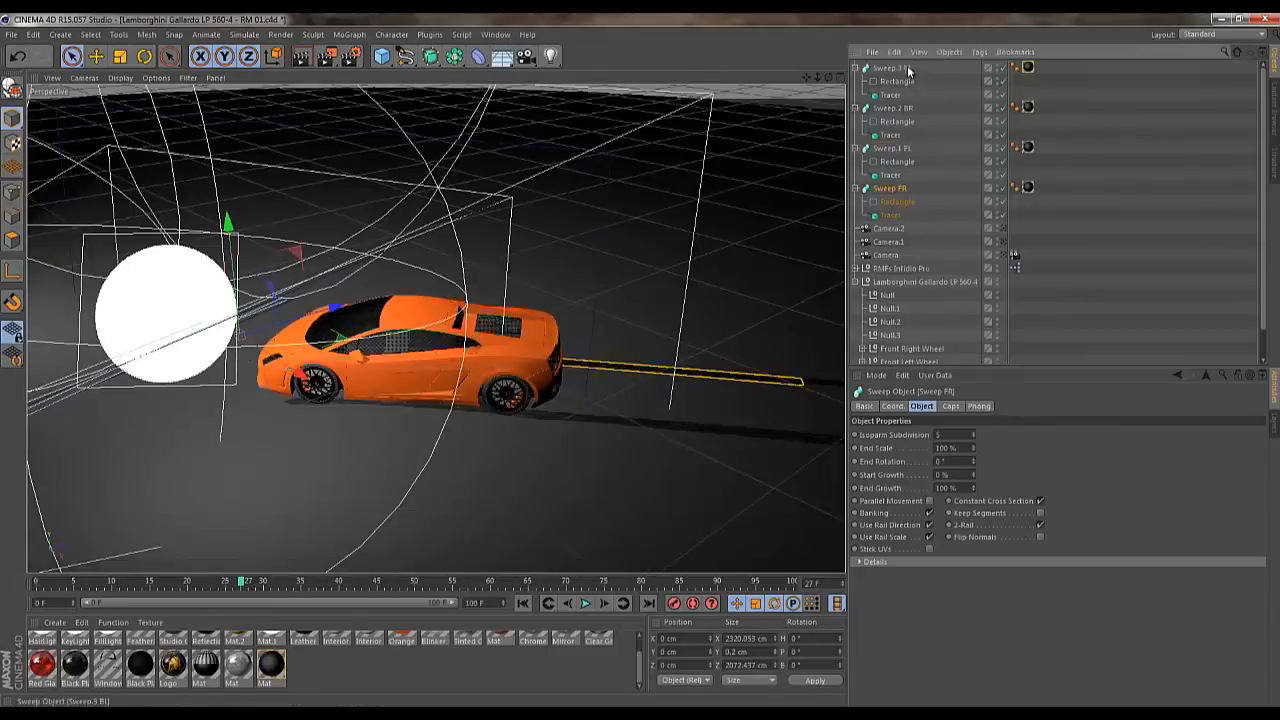
{"action": "left_click", "coordinate": [908, 68]}
{"action": "left_click", "coordinate": [906, 108], "text": "shift"}
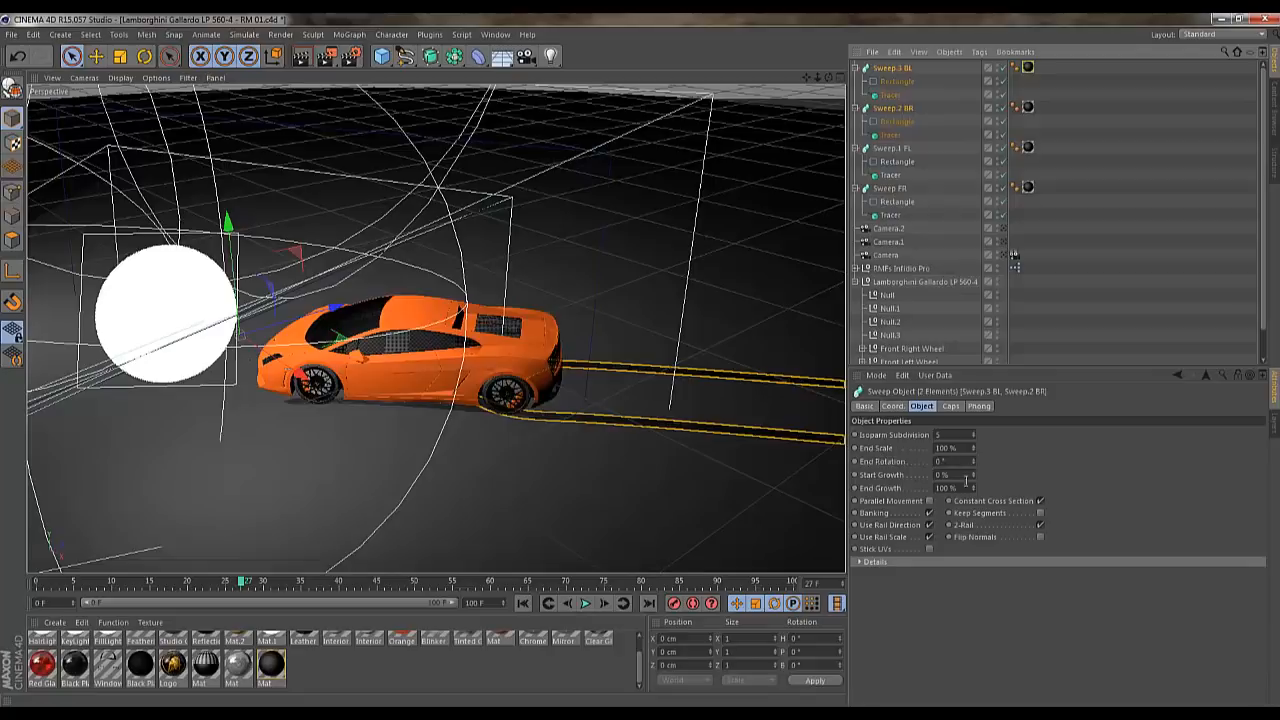
{"action": "left_click_drag", "start_coordinate": [974, 473], "coordinate": [974, 470]}
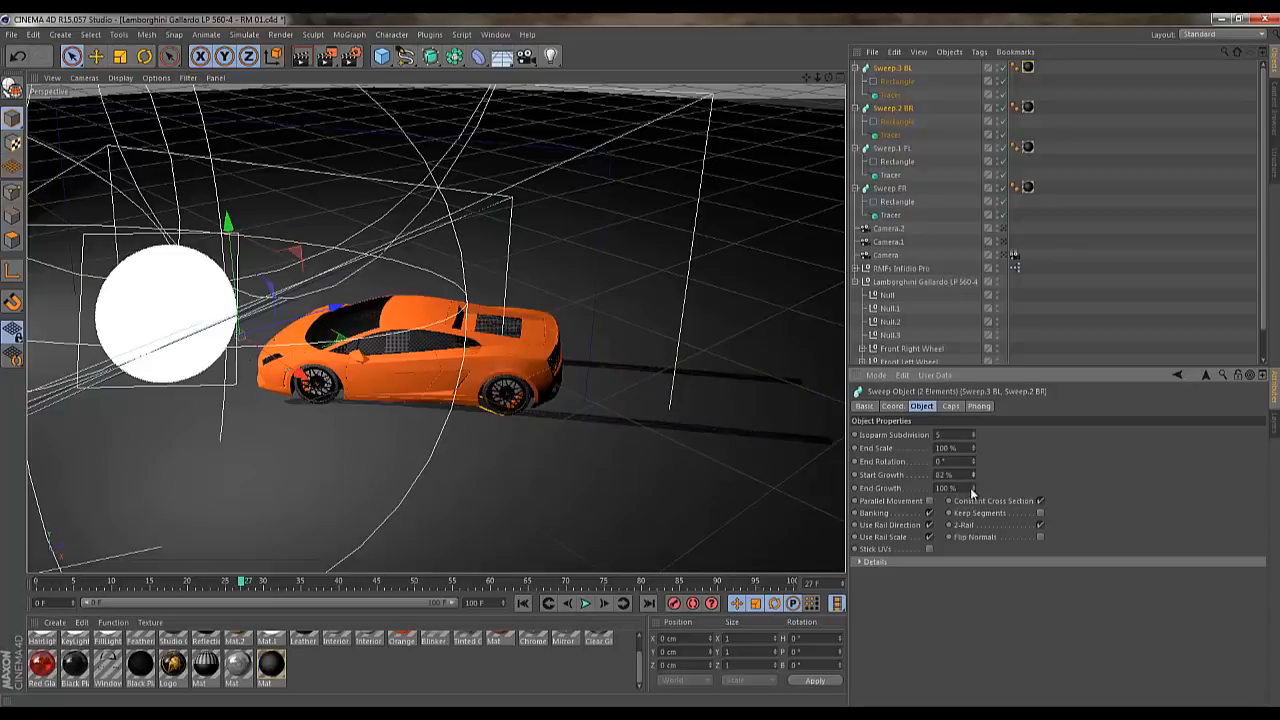
Replay the animation from the first frame and scrub to frame 38 to check how the rear tracks grow
{"action": "left_click_drag", "start_coordinate": [241, 585], "coordinate": [34, 601]}
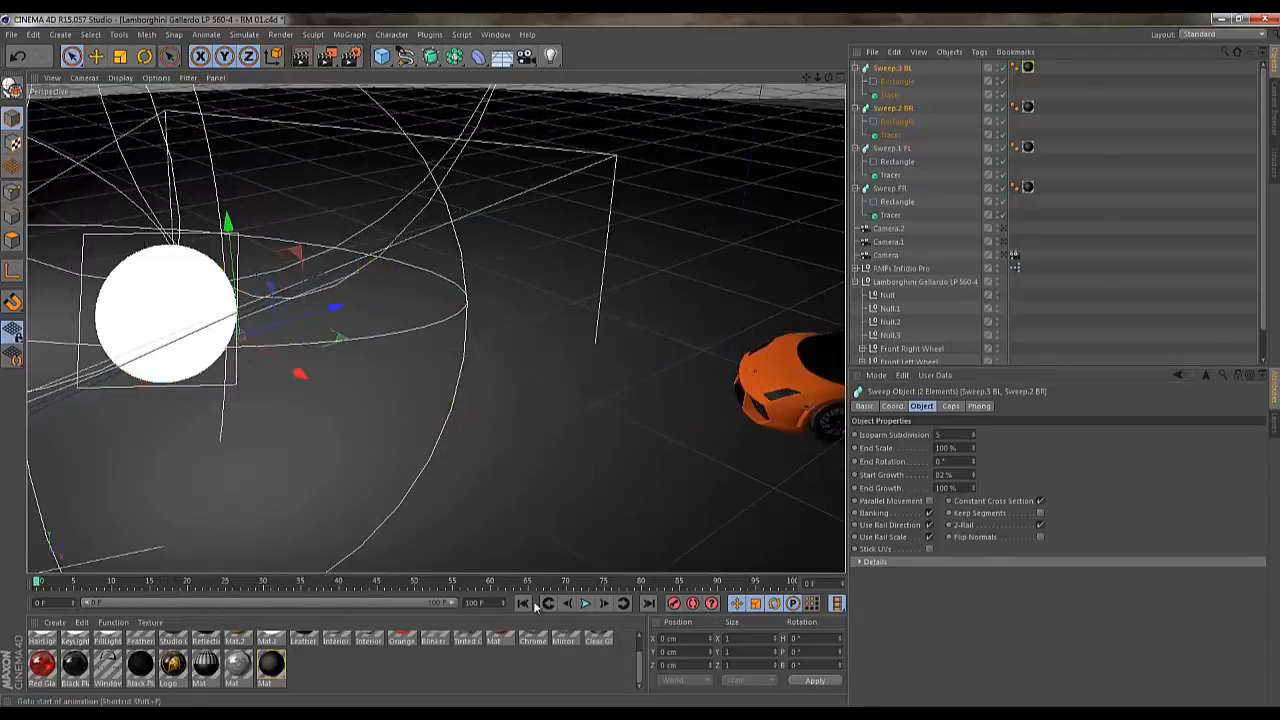
{"action": "left_click", "coordinate": [585, 603]}
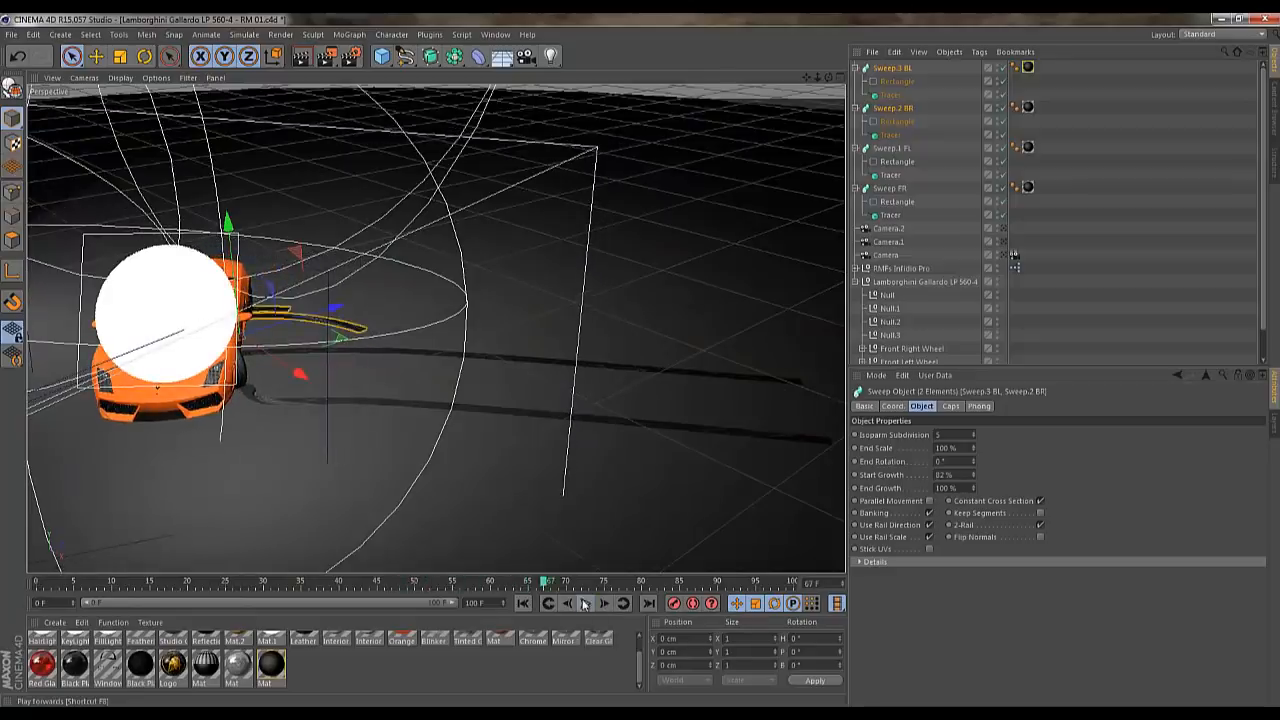
{"action": "left_click_drag", "start_coordinate": [533, 586], "coordinate": [24, 608]}
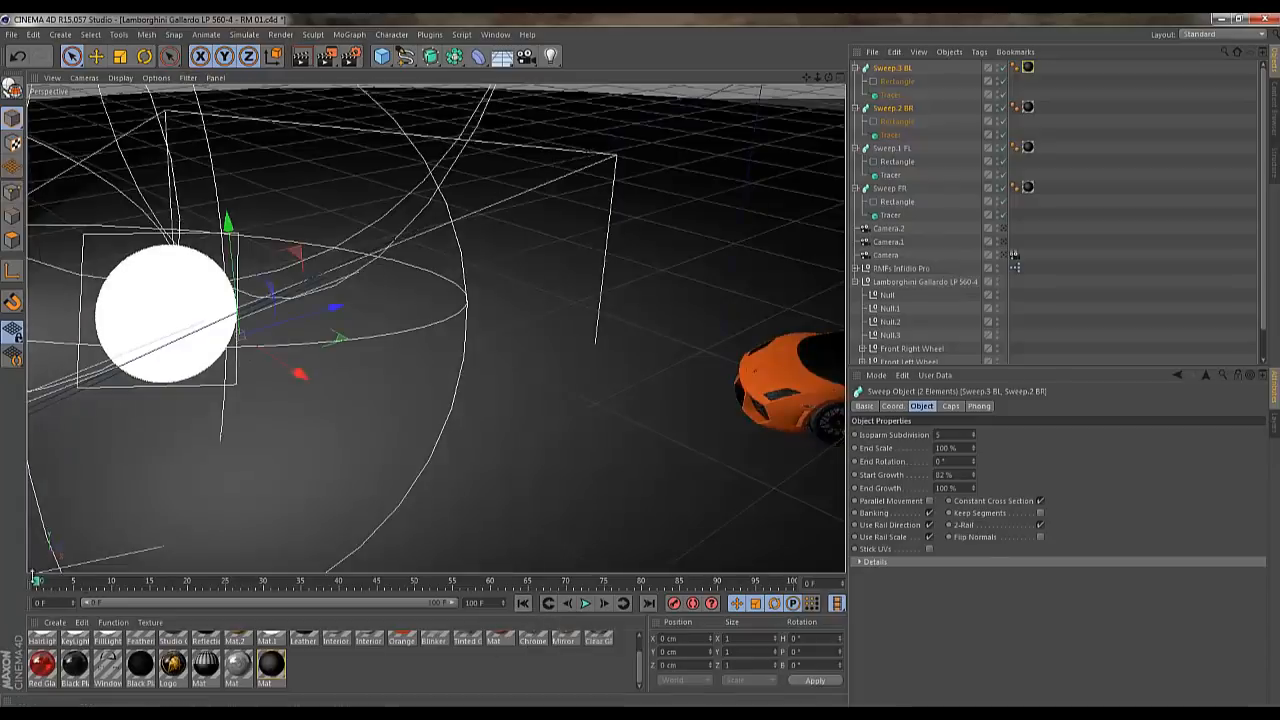
{"action": "left_click_drag", "start_coordinate": [37, 582], "coordinate": [323, 585]}
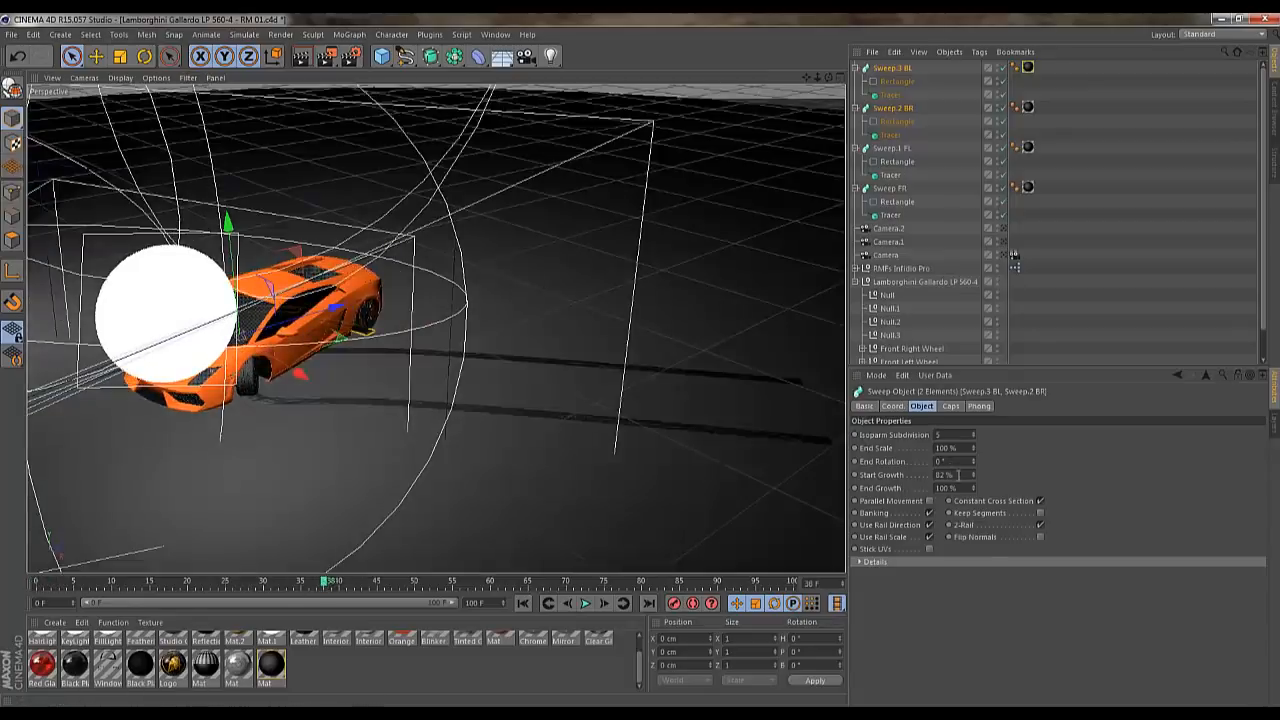
Reset the Start Growth of Sweep.3 BL and Sweep.2 BR to 0 %
{"action": "left_click", "coordinate": [958, 475]}
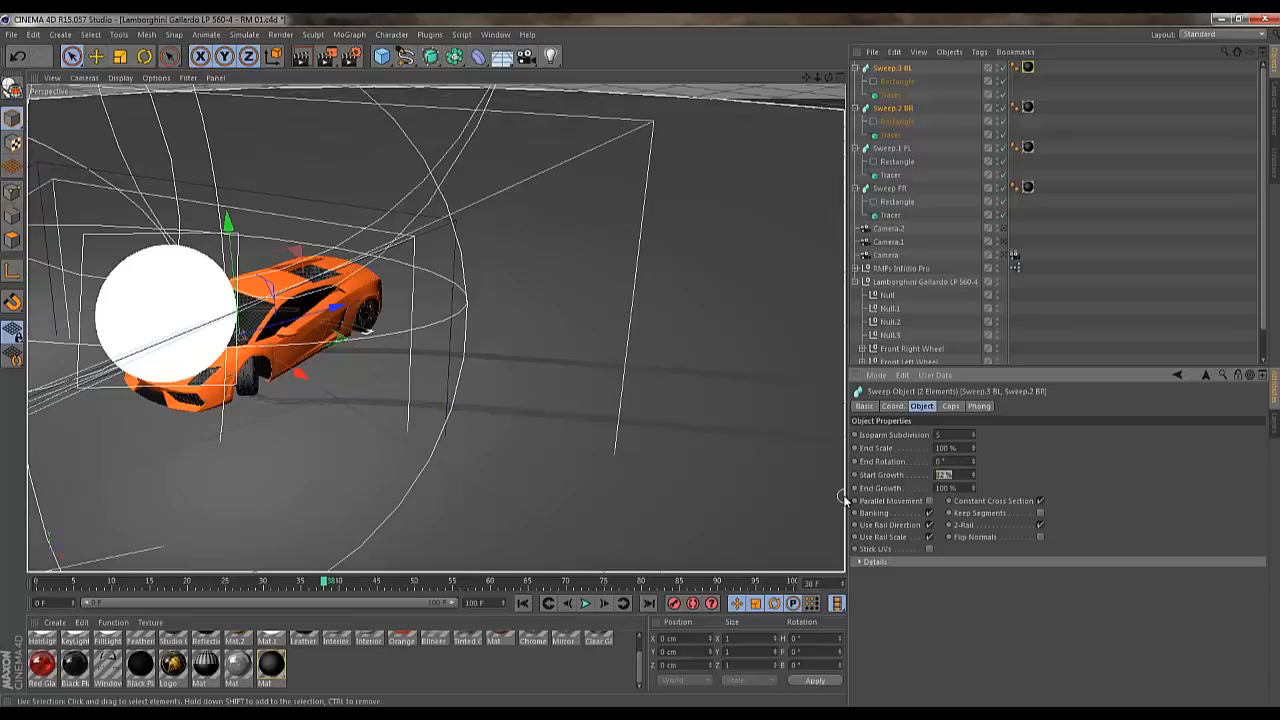
{"action": "type", "text": "0"}
{"action": "key", "text": "Return"}
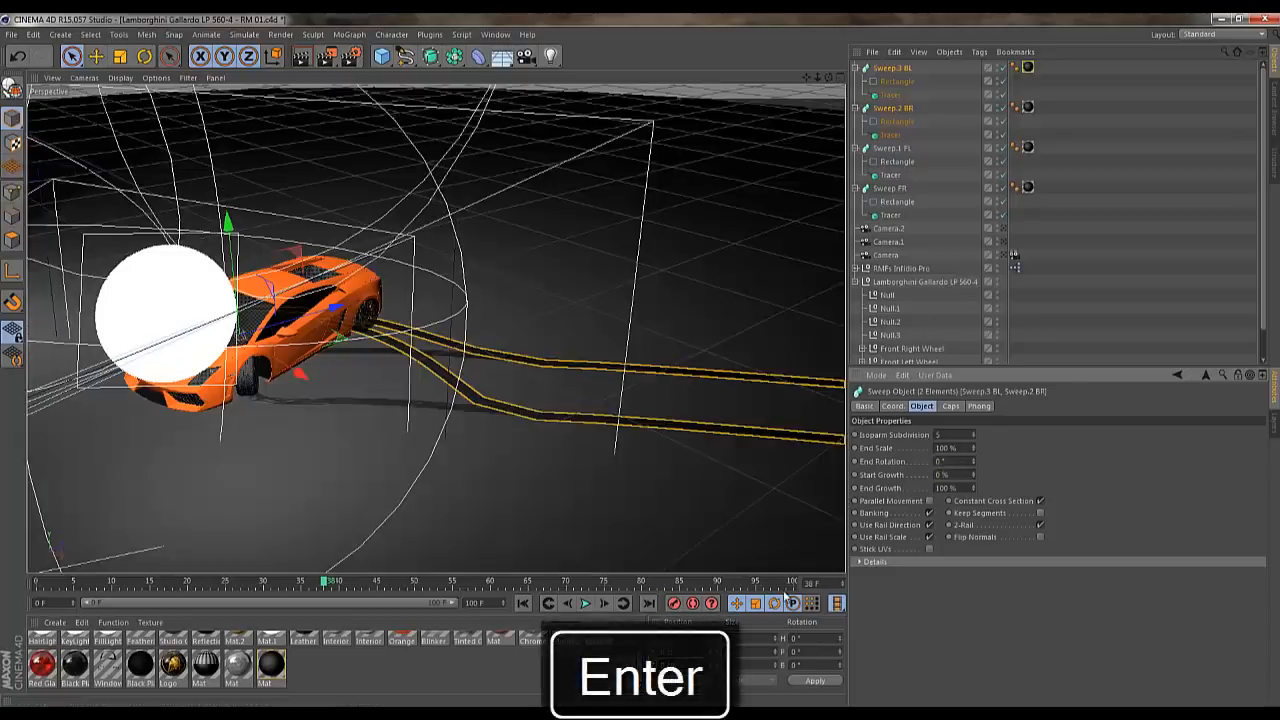
Select all four sweeps and play the animation from the first frame to frame 82 to generate the full tracks
{"action": "left_click", "coordinate": [524, 603]}
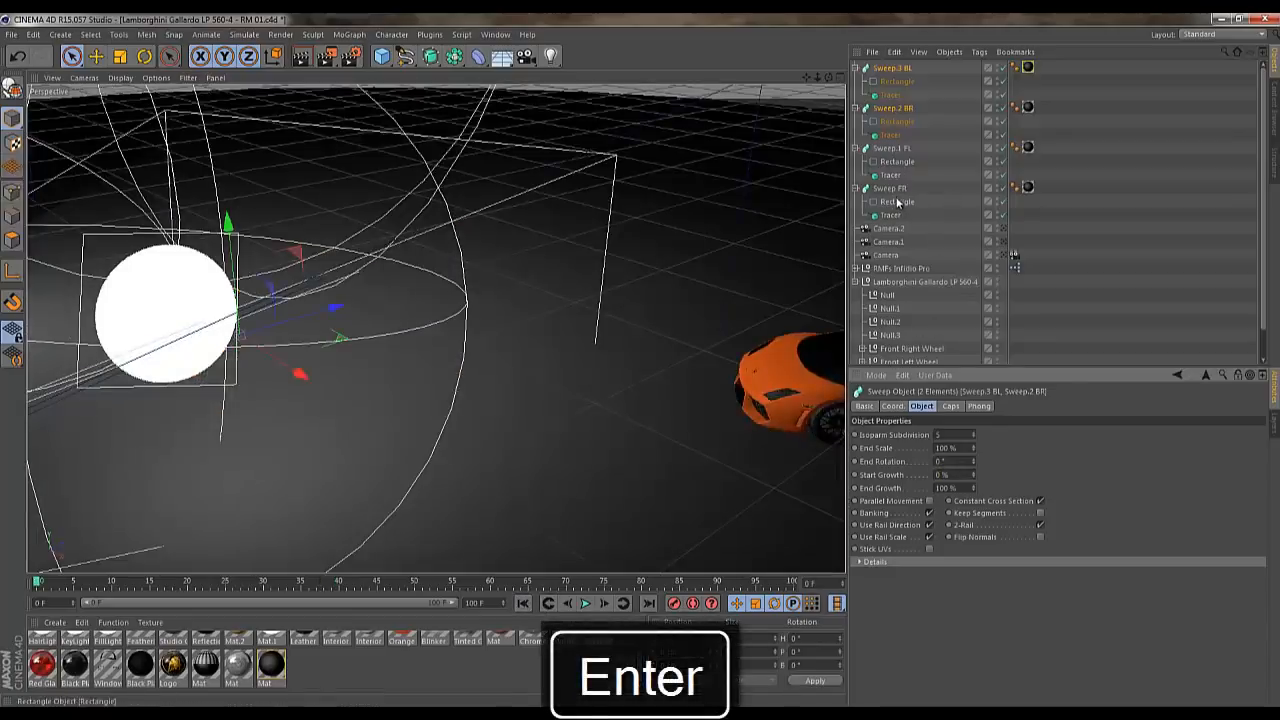
{"action": "left_click", "coordinate": [900, 191]}
{"action": "left_click", "coordinate": [904, 149], "text": "ctrl"}
{"action": "left_click", "coordinate": [903, 110], "text": "ctrl"}
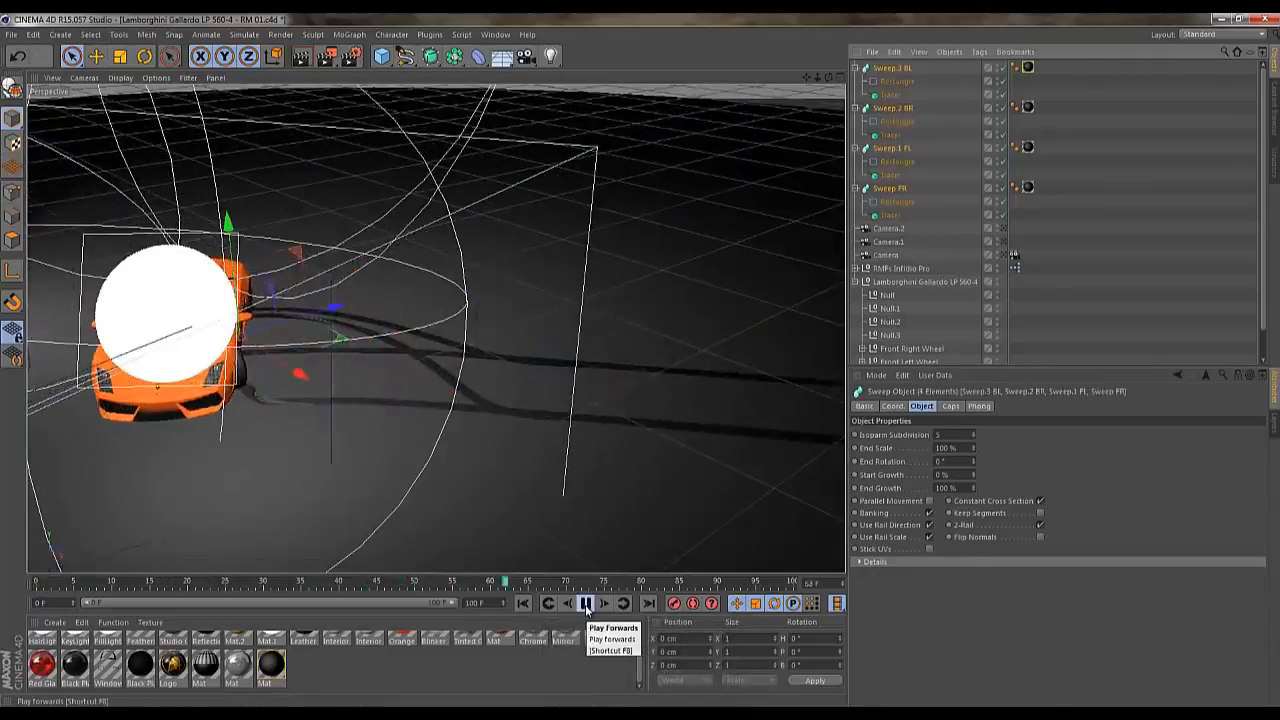
{"action": "left_click", "coordinate": [586, 603]}
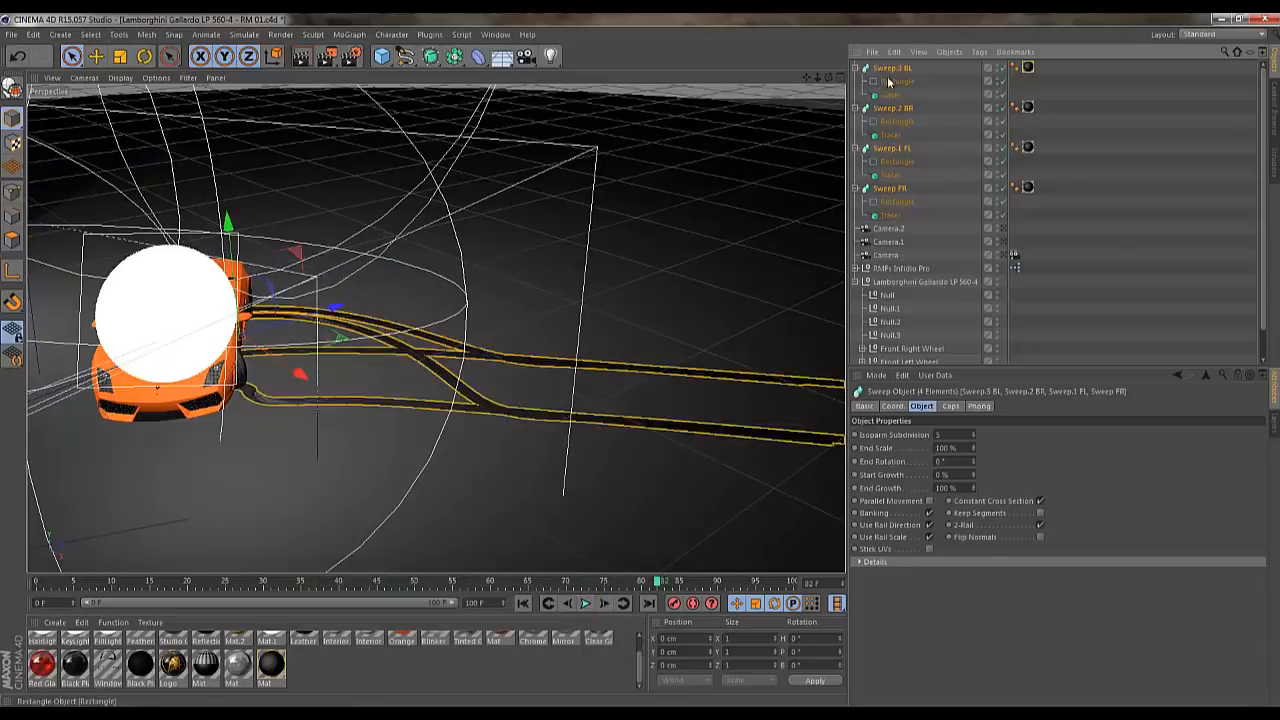
Convert the Tracers of all four sweeps into splines with Current State to Object
{"action": "left_click", "coordinate": [891, 95]}
{"action": "left_click", "coordinate": [891, 135], "text": "ctrl"}
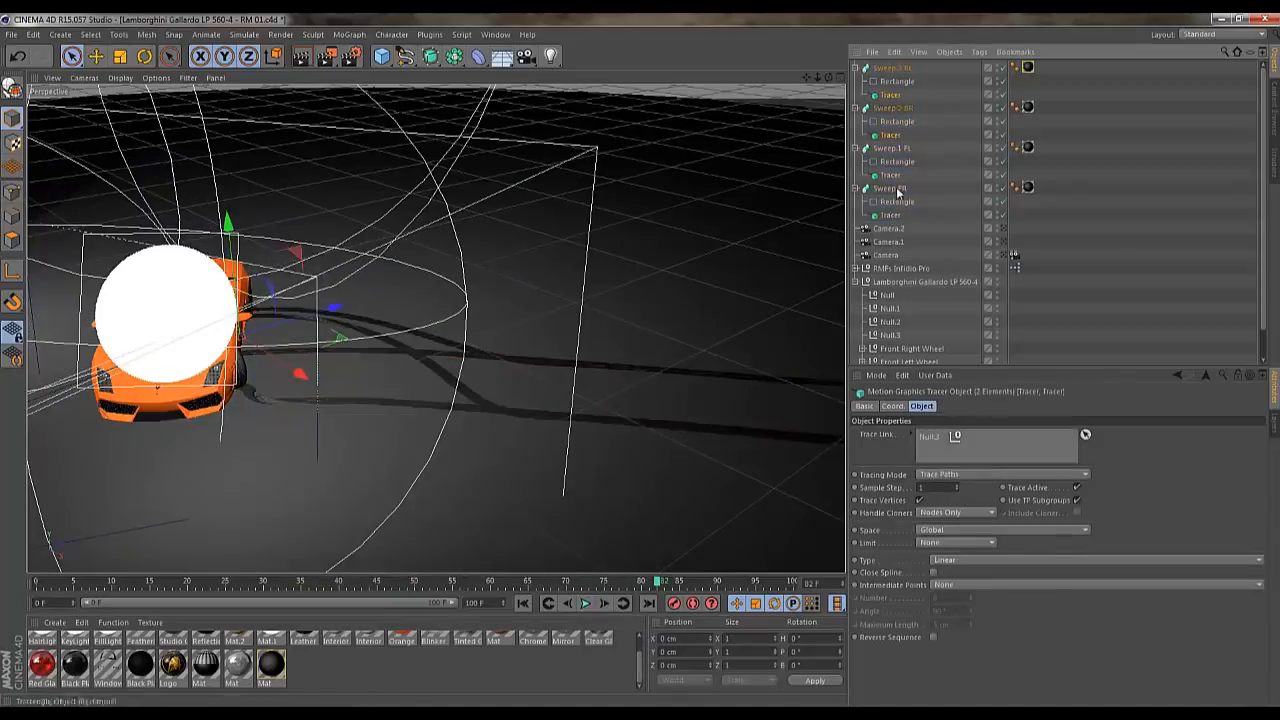
{"action": "right_click", "coordinate": [896, 217]}
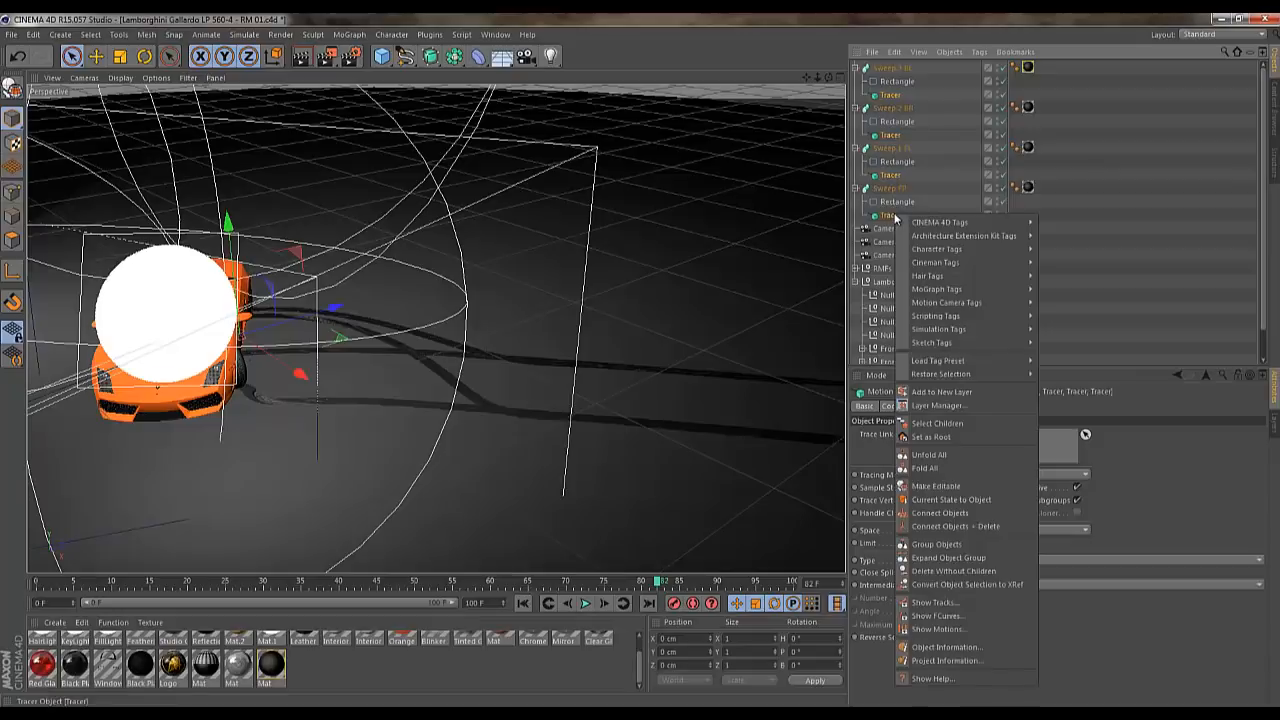
{"action": "left_click", "coordinate": [976, 500]}
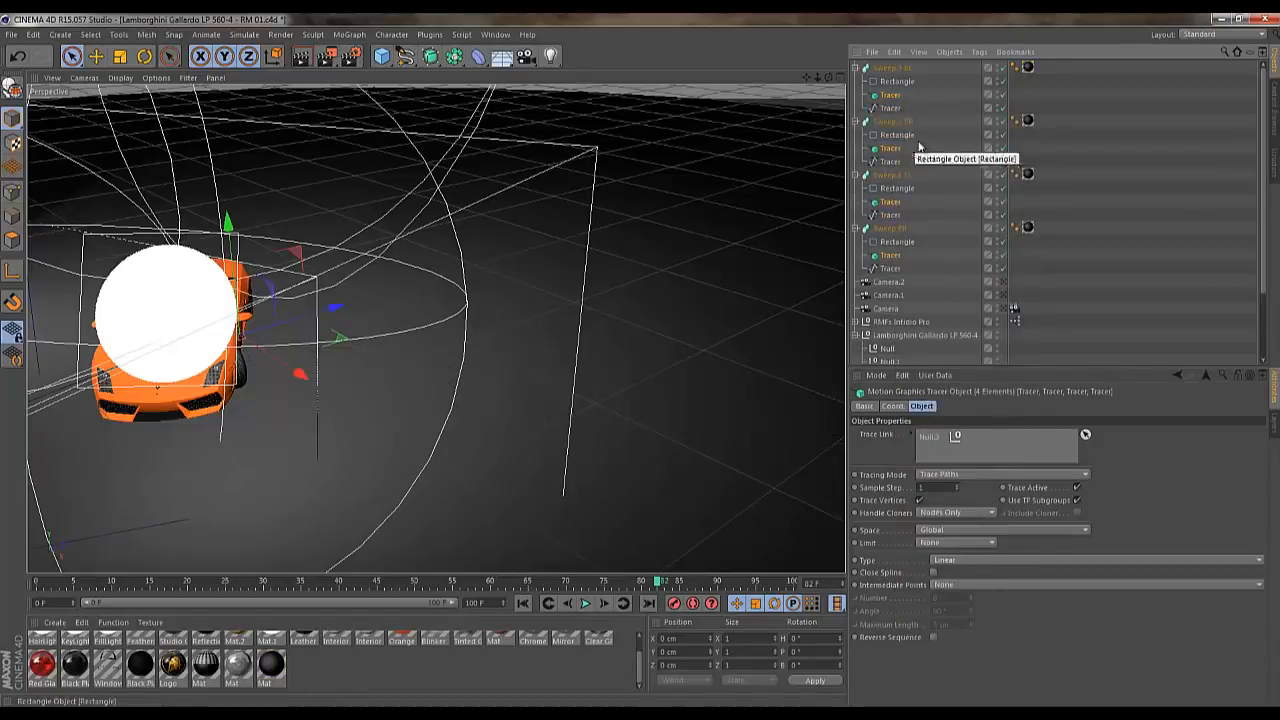
Delete the original Tracer generator from each of the four sweeps, keeping only the converted splines
{"action": "left_click", "coordinate": [892, 96]}
{"action": "key", "text": "Delete"}
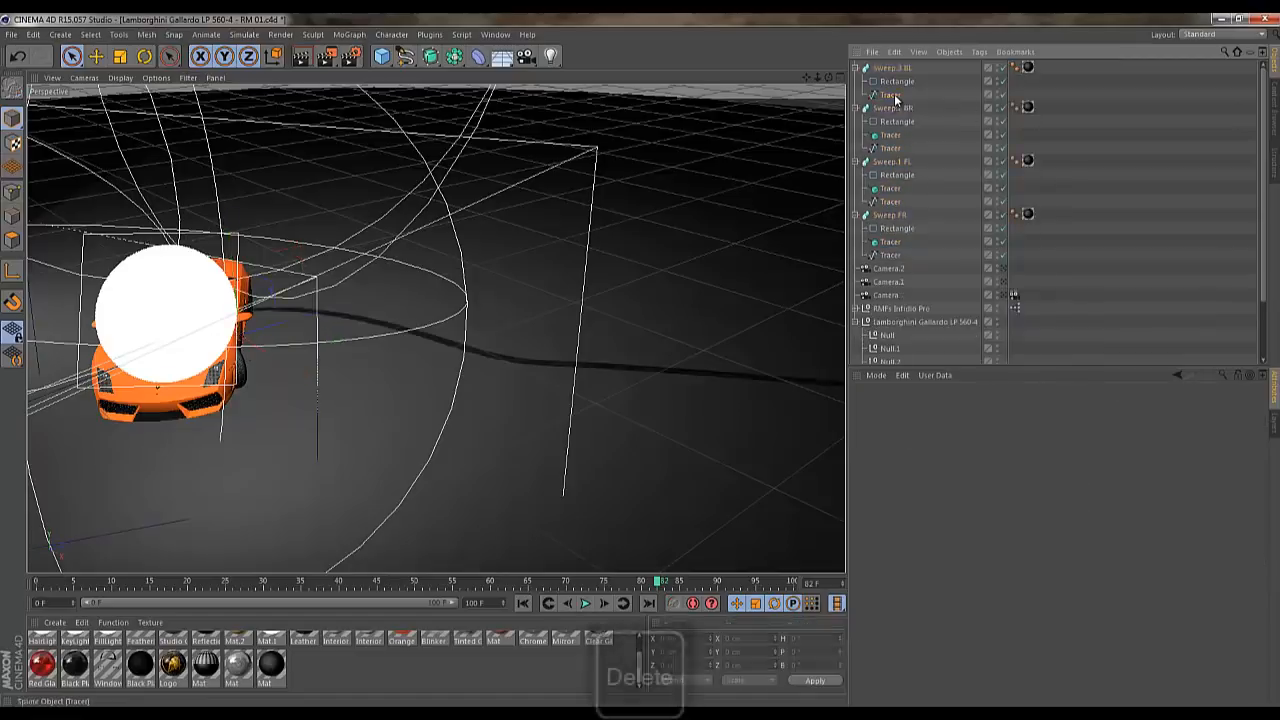
{"action": "left_click", "coordinate": [896, 134]}
{"action": "key", "text": "Delete"}
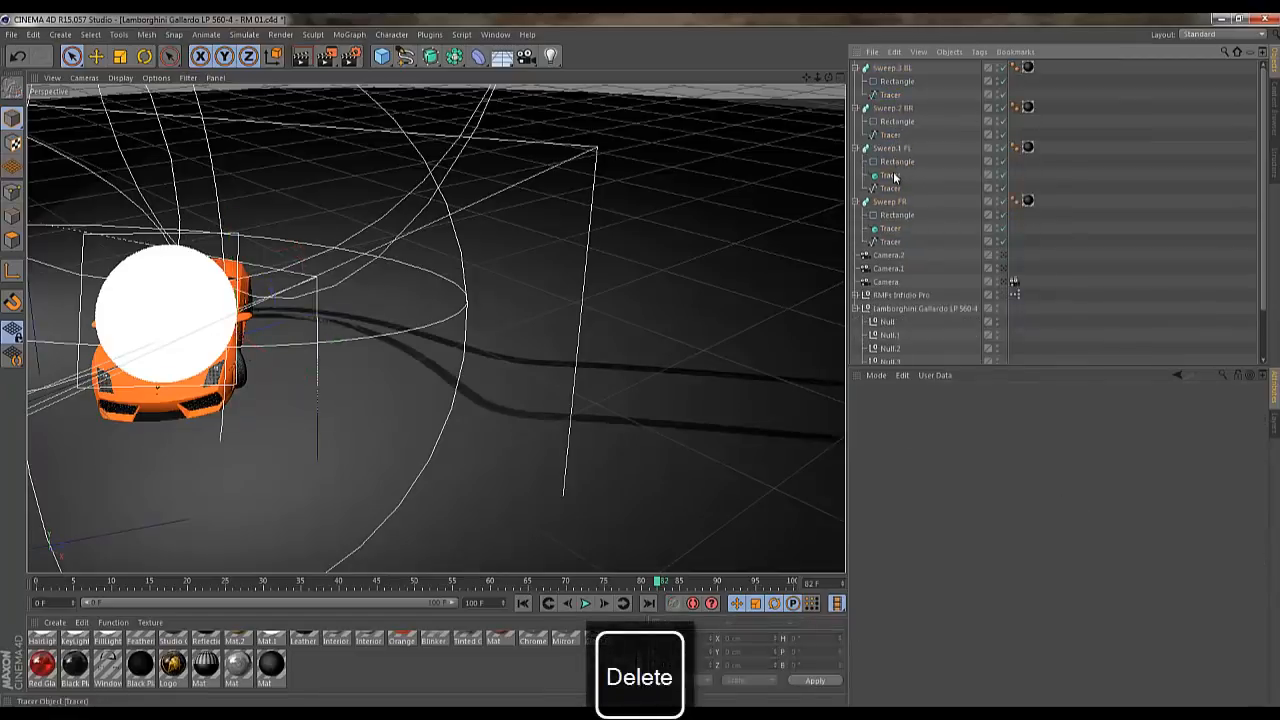
{"action": "left_click", "coordinate": [894, 176]}
{"action": "key", "text": "Delete"}
{"action": "key", "text": "Delete"}
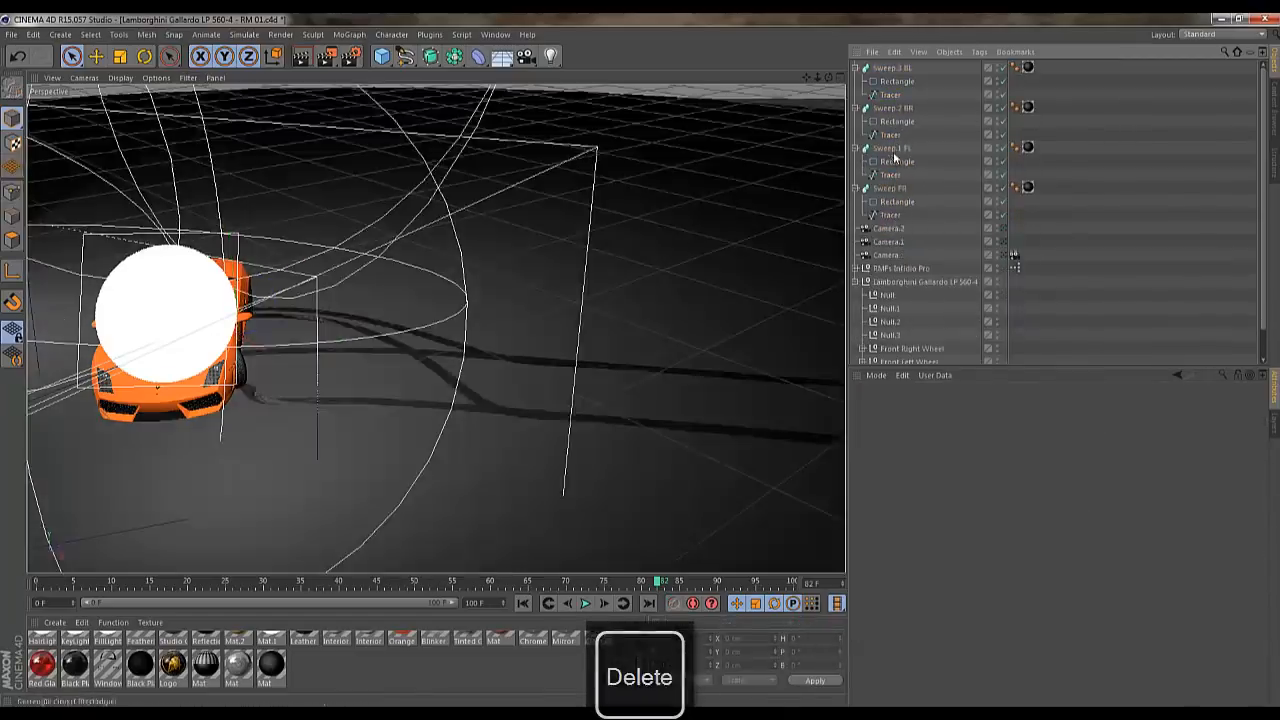
Try raising the Start Growth of Sweep.3 BL and scrub back to frame 0 to test trimming the static track
{"action": "left_click", "coordinate": [891, 68]}
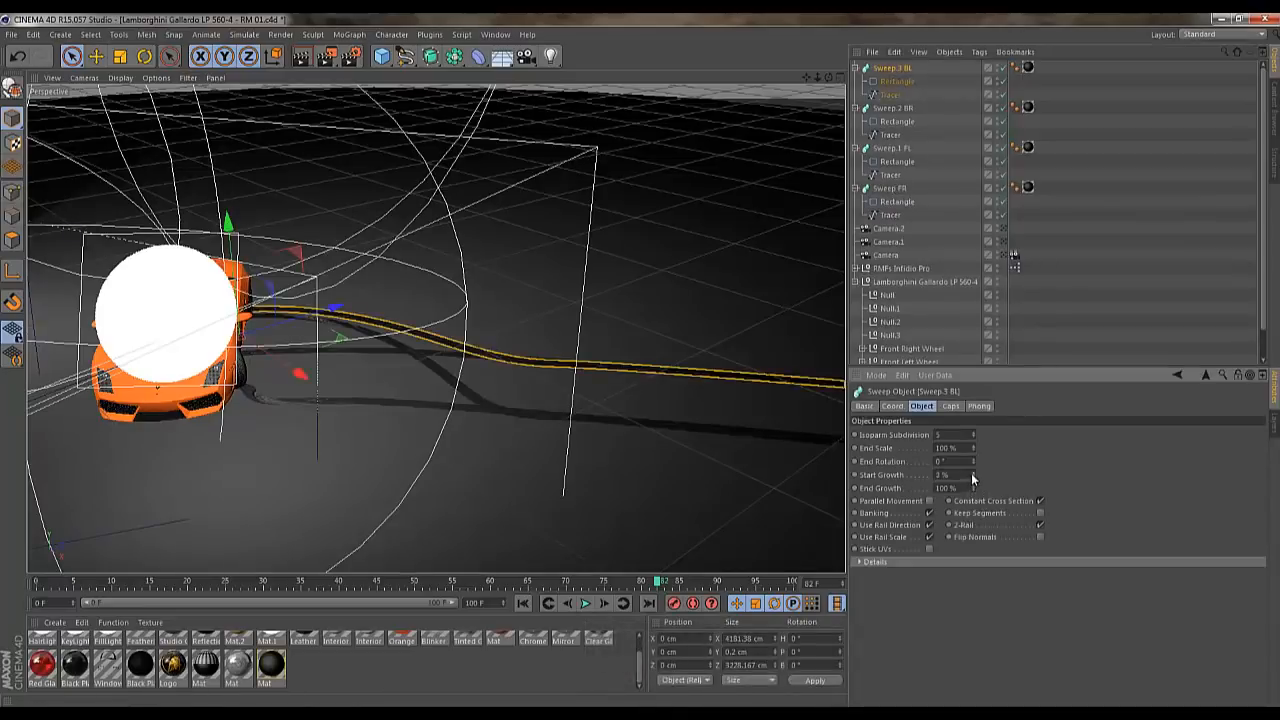
{"action": "left_click_drag", "start_coordinate": [972, 476], "coordinate": [971, 470]}
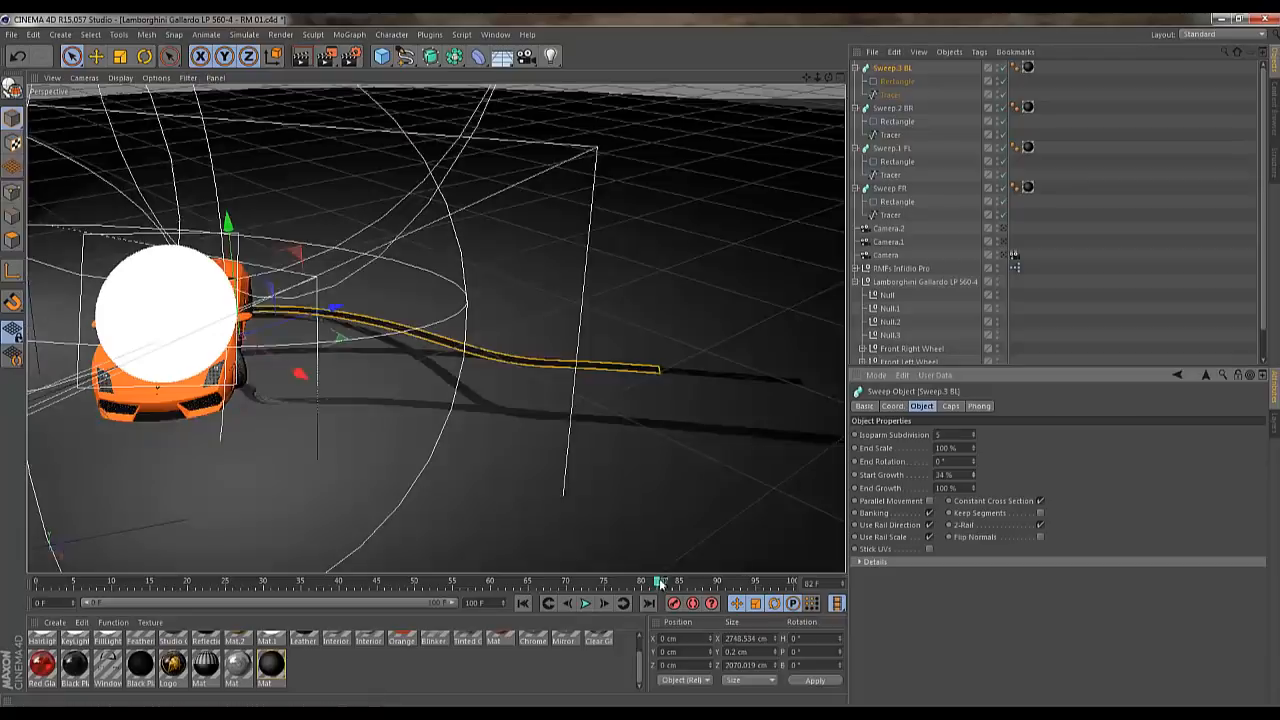
{"action": "left_click_drag", "start_coordinate": [660, 581], "coordinate": [37, 585]}
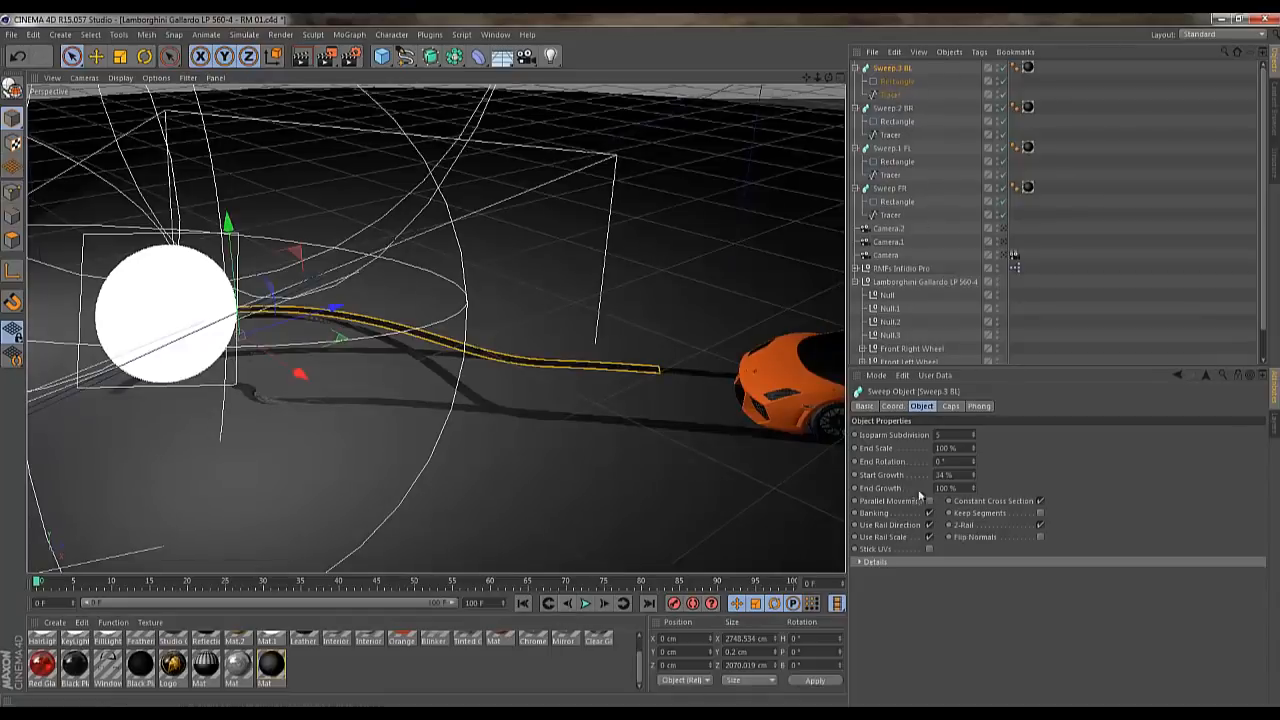
At frame 28, set both Start Growth and End Growth of Sweep.3 BL and Sweep.2 BR to 55 %
{"action": "left_click", "coordinate": [893, 108], "text": "ctrl"}
{"action": "left_click", "coordinate": [428, 583]}
{"action": "left_click_drag", "start_coordinate": [428, 583], "coordinate": [251, 593]}
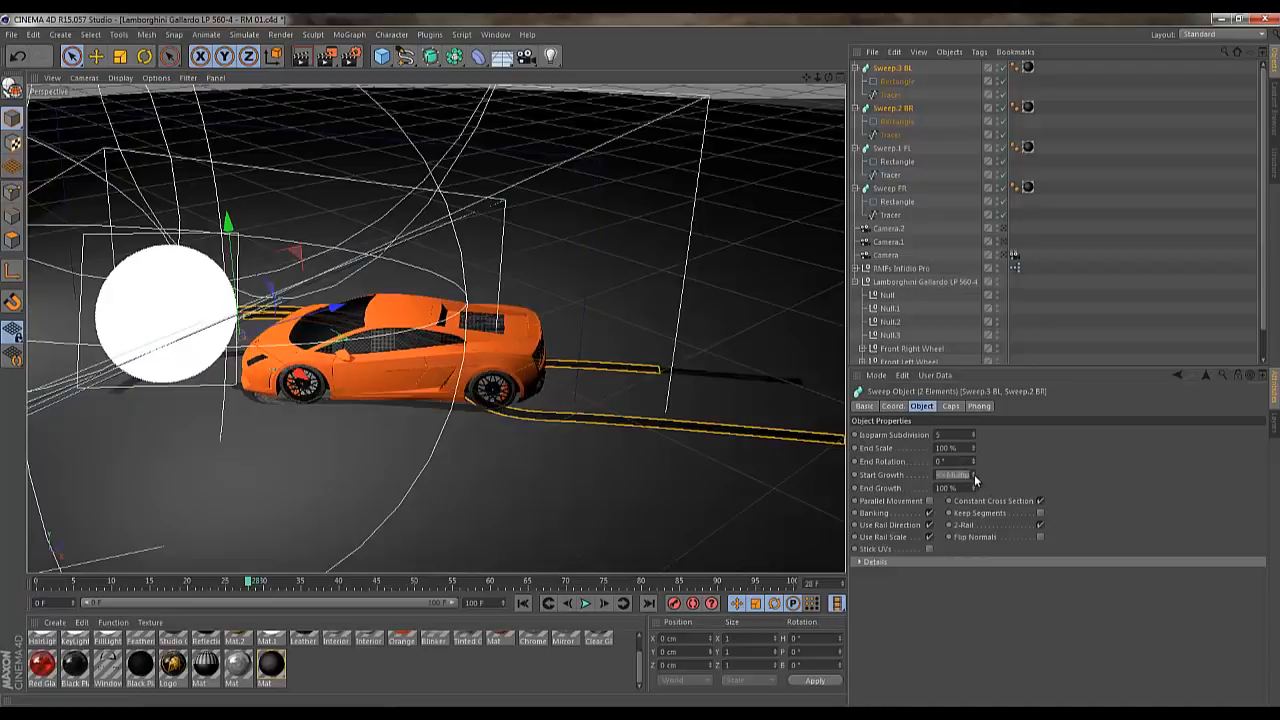
{"action": "left_click", "coordinate": [974, 474]}
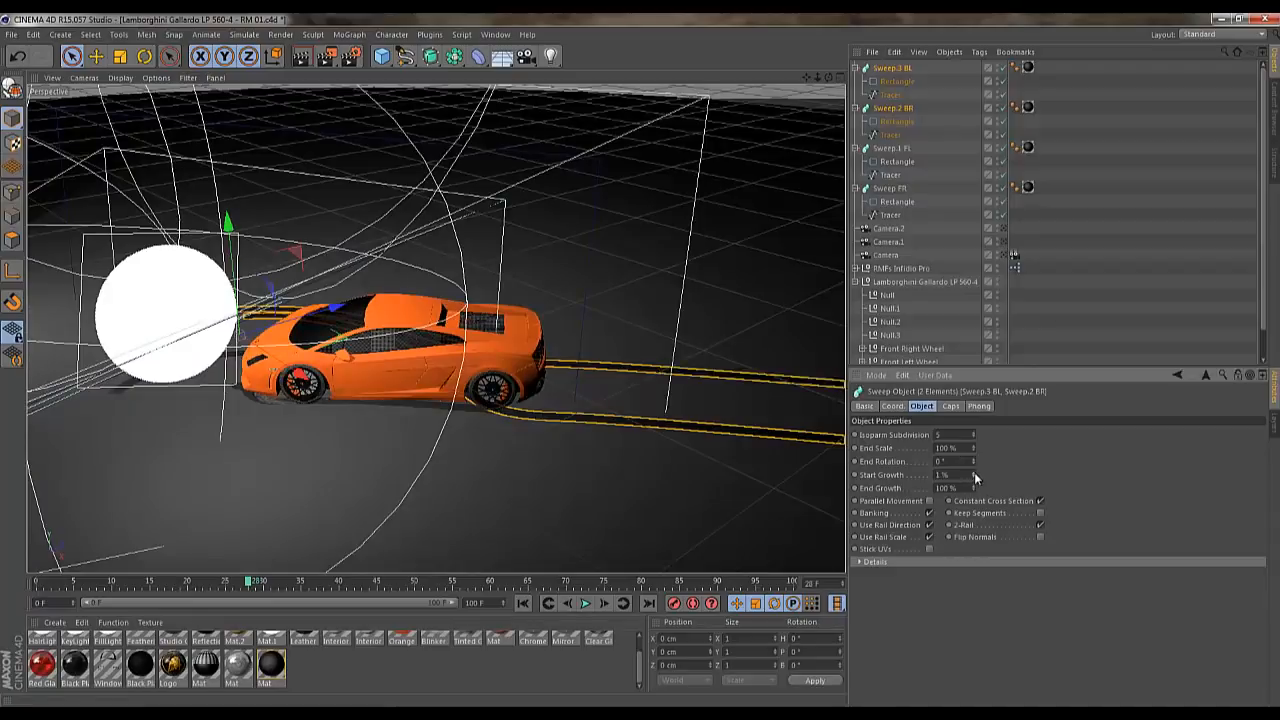
{"action": "left_click_drag", "start_coordinate": [974, 470], "coordinate": [974, 470]}
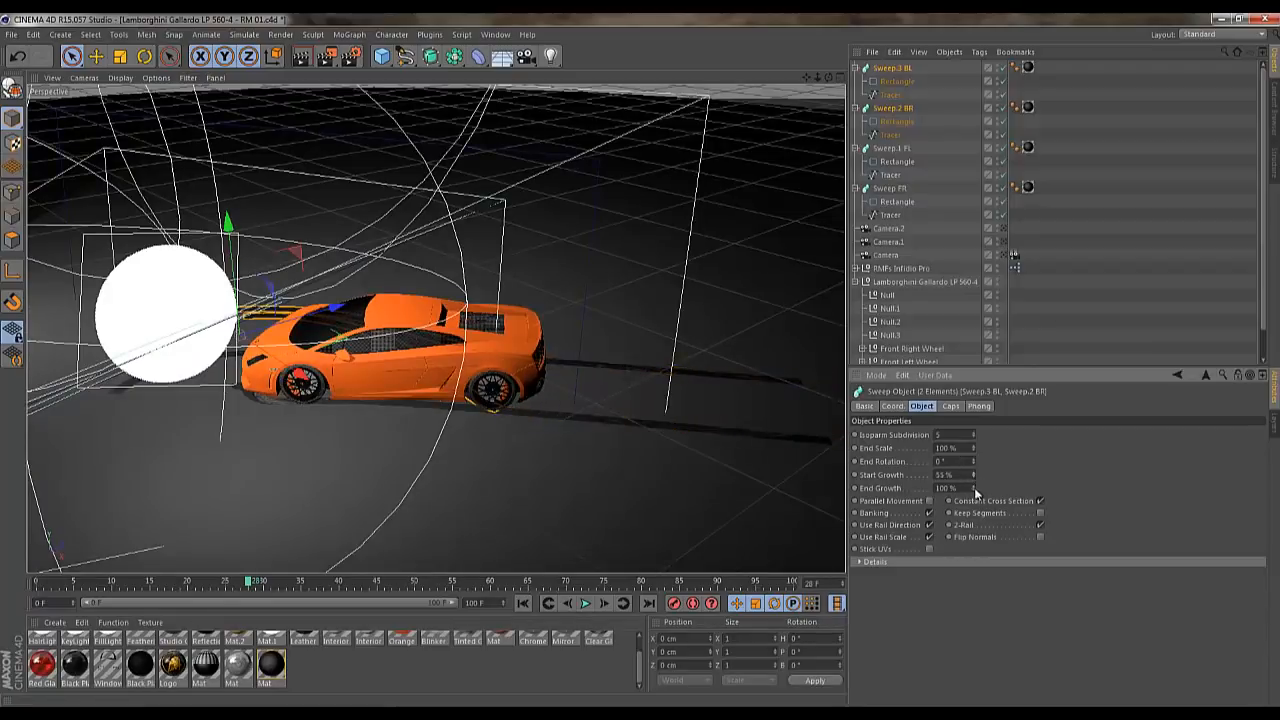
{"action": "type", "text": "55"}
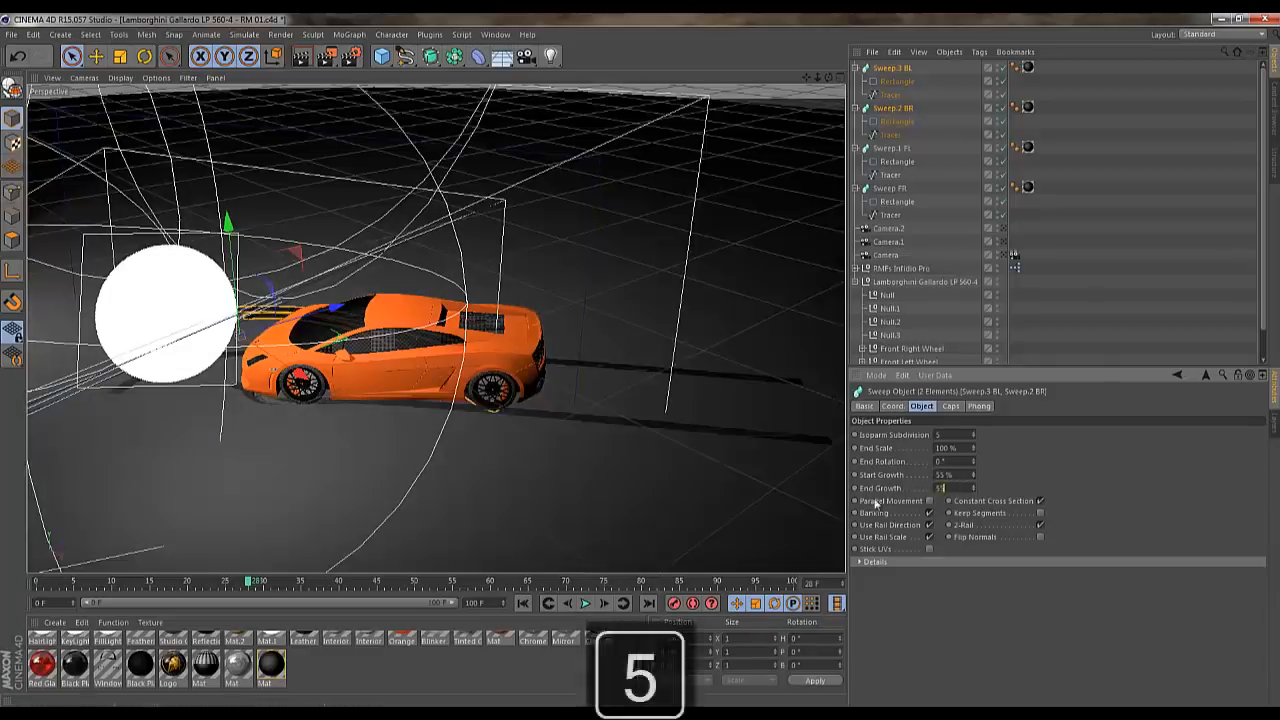
{"action": "key", "text": "Return"}
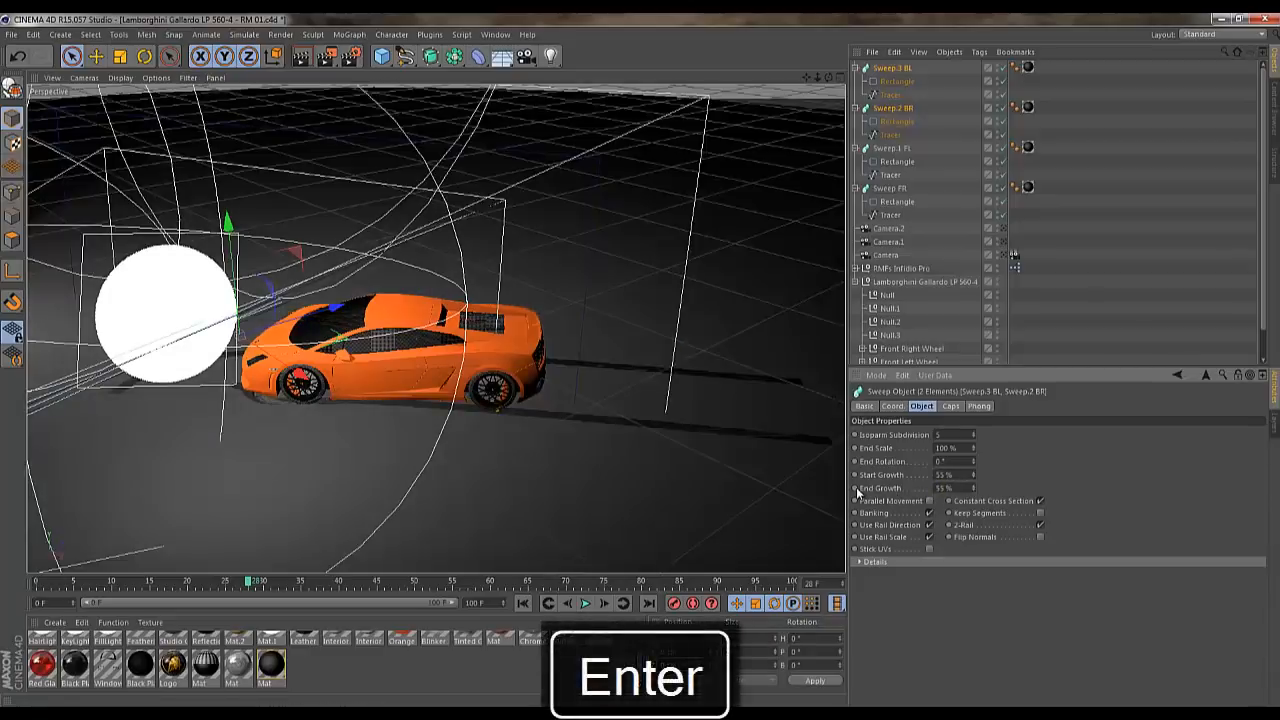
Keyframe End Growth of Sweep.3 BL and Sweep.2 BR at 55 % on frame 28 and 100 % on frame 53, and play the animation
{"action": "left_click_drag", "start_coordinate": [251, 589], "coordinate": [437, 574]}
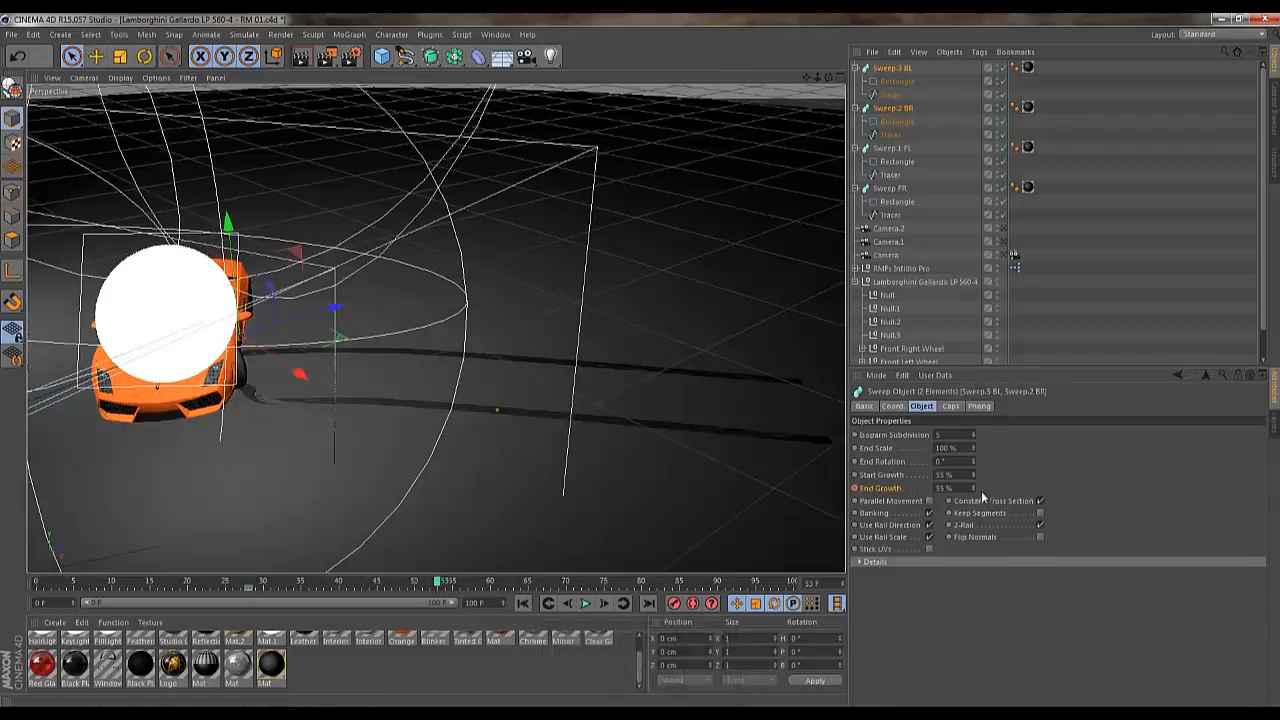
{"action": "left_click_drag", "start_coordinate": [972, 491], "coordinate": [973, 480]}
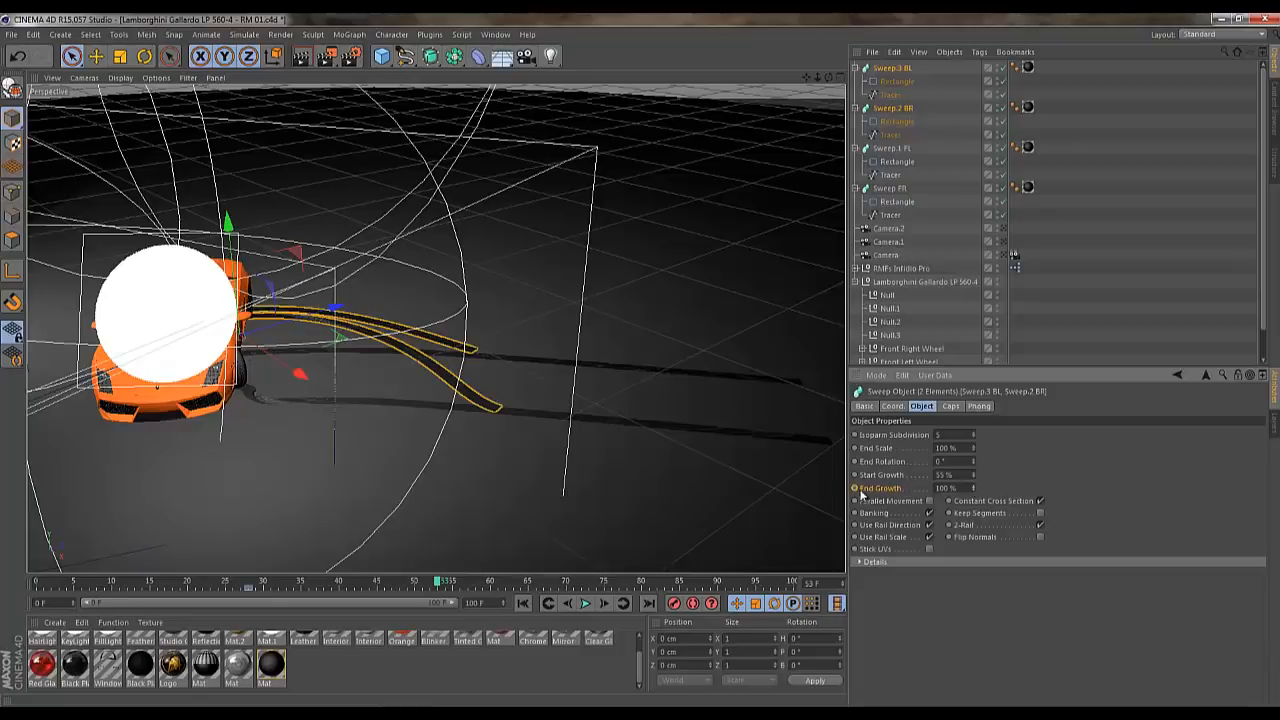
{"action": "left_click", "coordinate": [523, 606]}
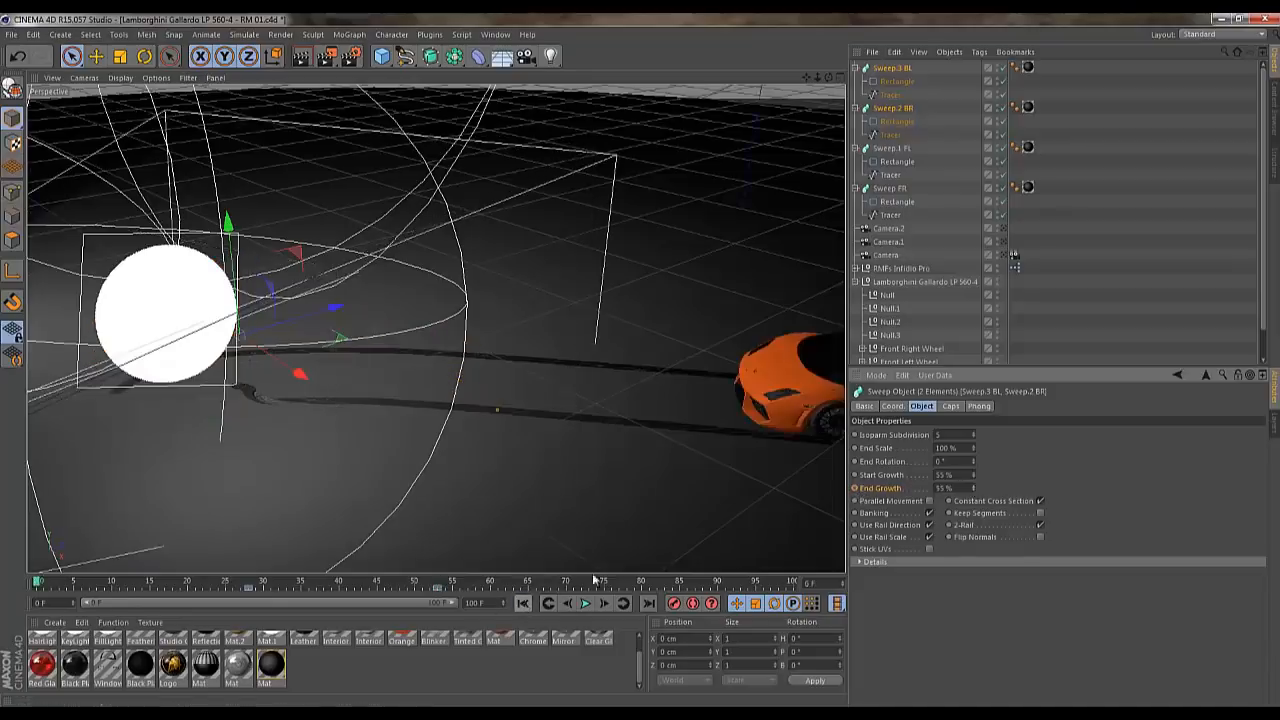
{"action": "left_click", "coordinate": [585, 604]}
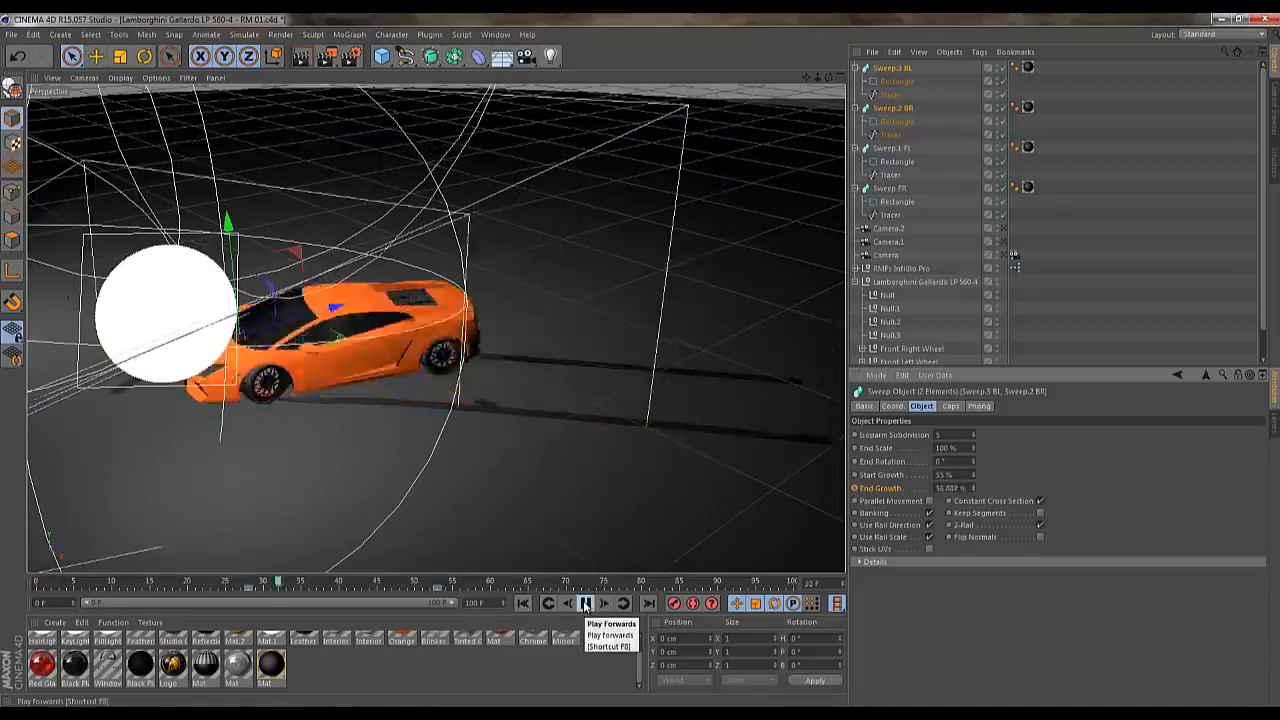
{"action": "left_click", "coordinate": [585, 604]}
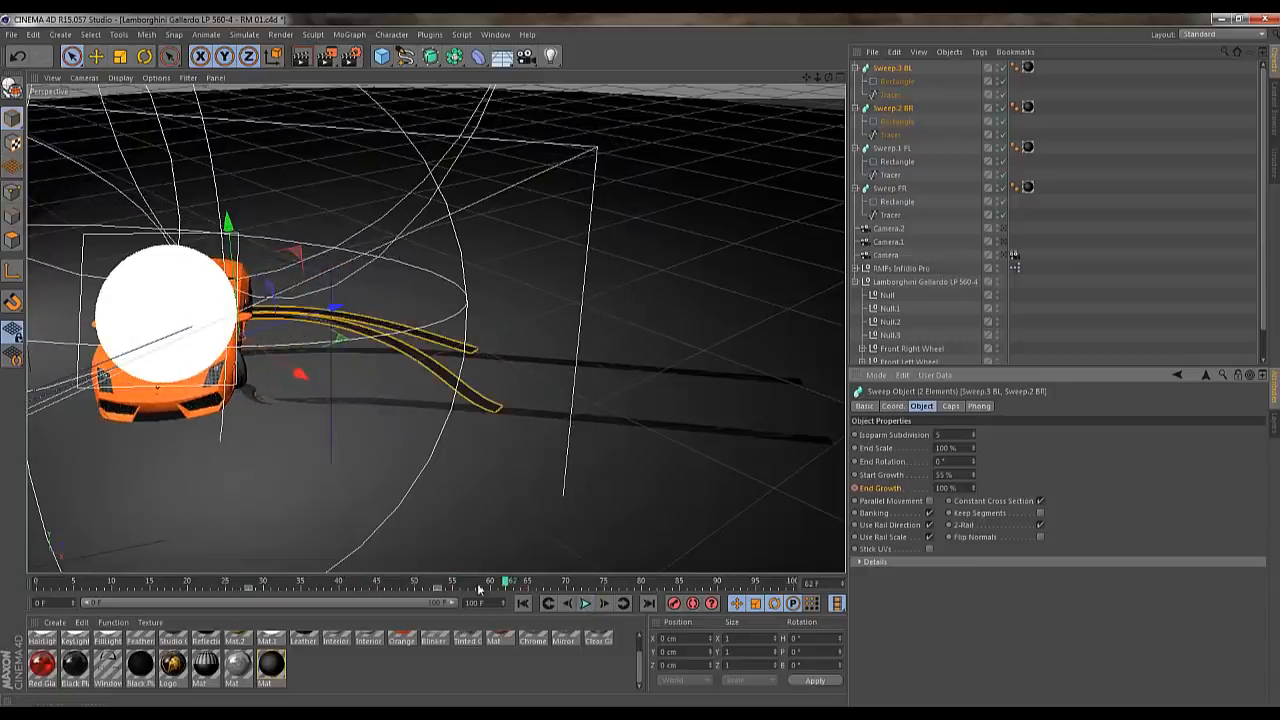
{"action": "left_click_drag", "start_coordinate": [505, 584], "coordinate": [55, 582]}
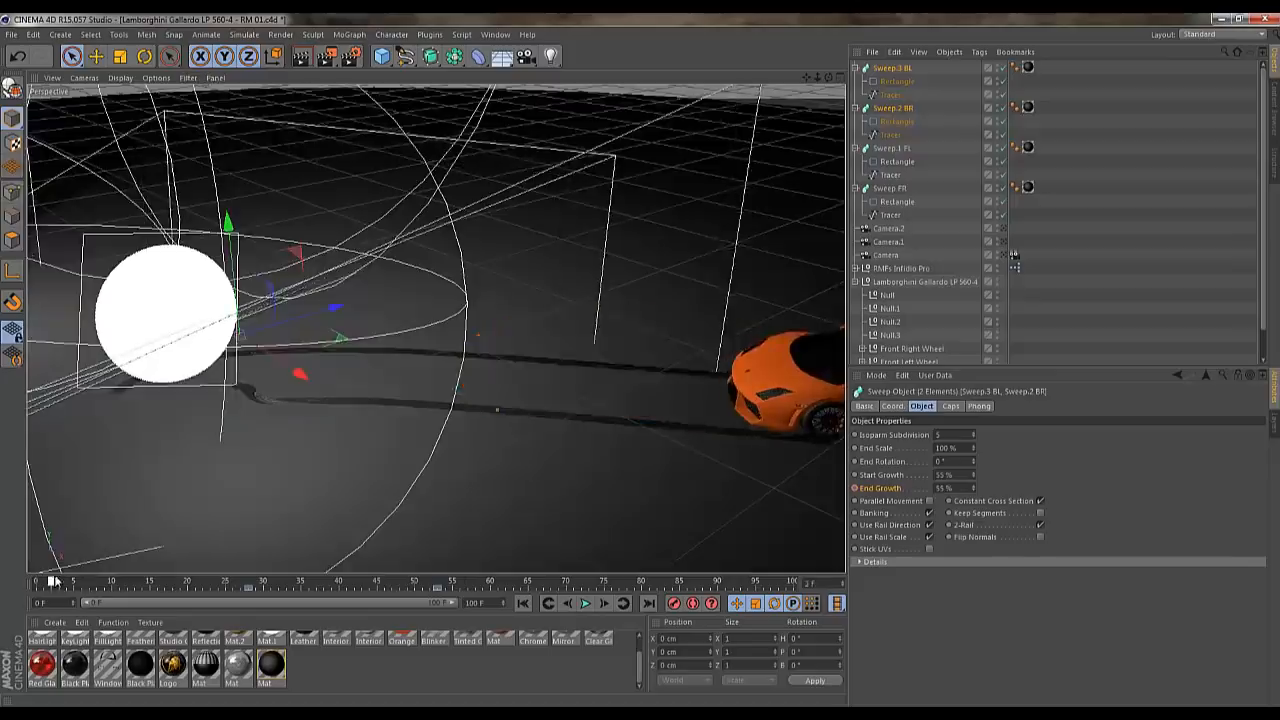
In the Animation layout, set the End Growth keys of Sweep.3 BL and Sweep.2 BR to Linear interpolation and play back the result
{"action": "left_click", "coordinate": [1212, 34]}
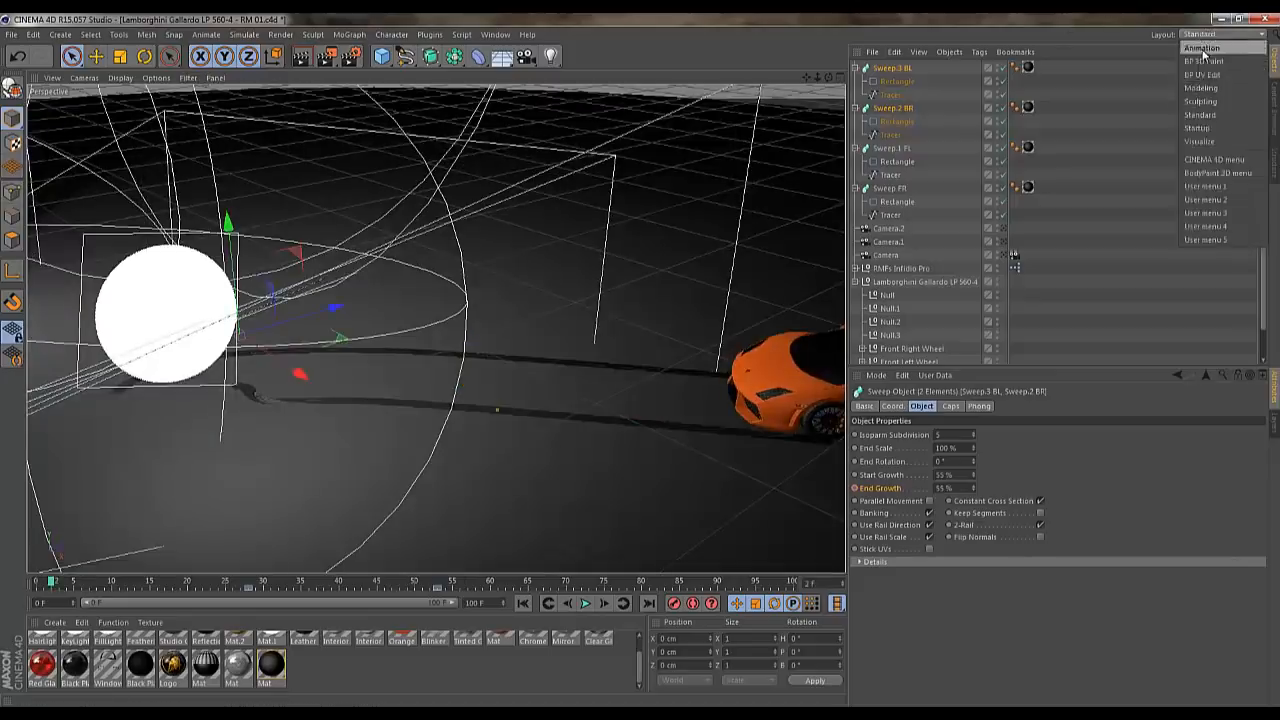
{"action": "left_click", "coordinate": [1208, 50]}
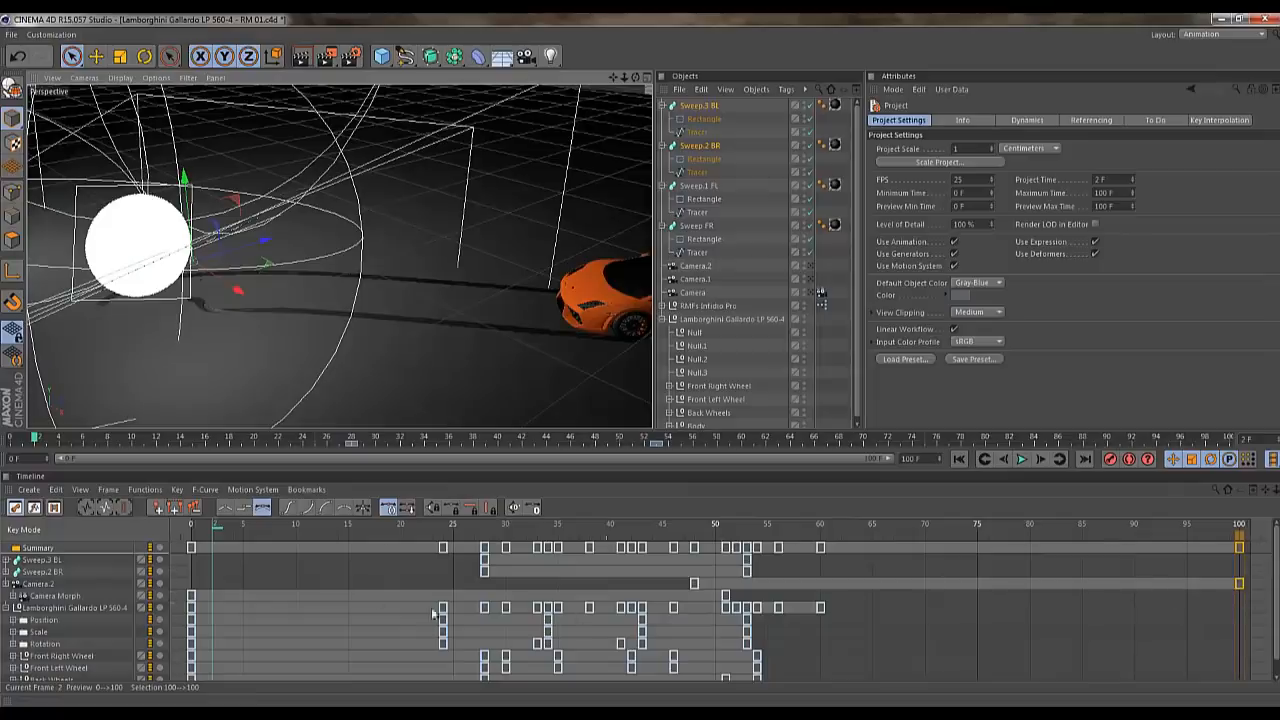
{"action": "left_click_drag", "start_coordinate": [772, 562], "coordinate": [332, 580]}
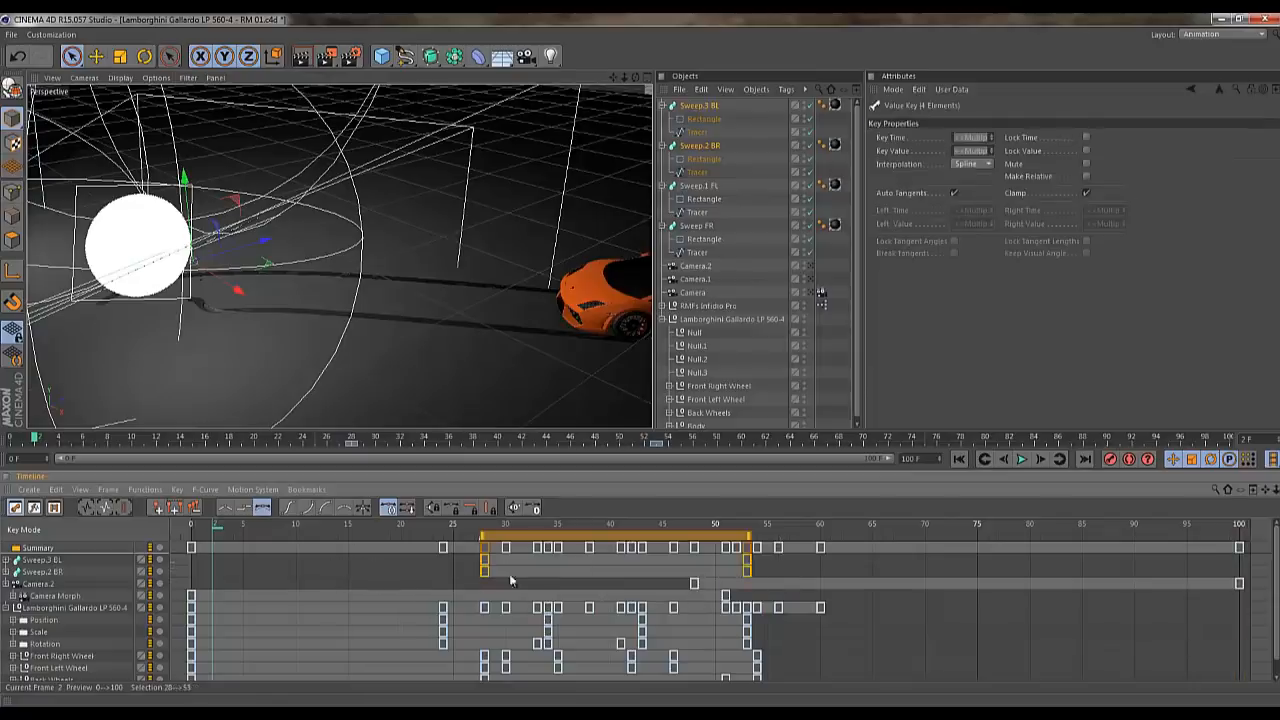
{"action": "left_click", "coordinate": [225, 508]}
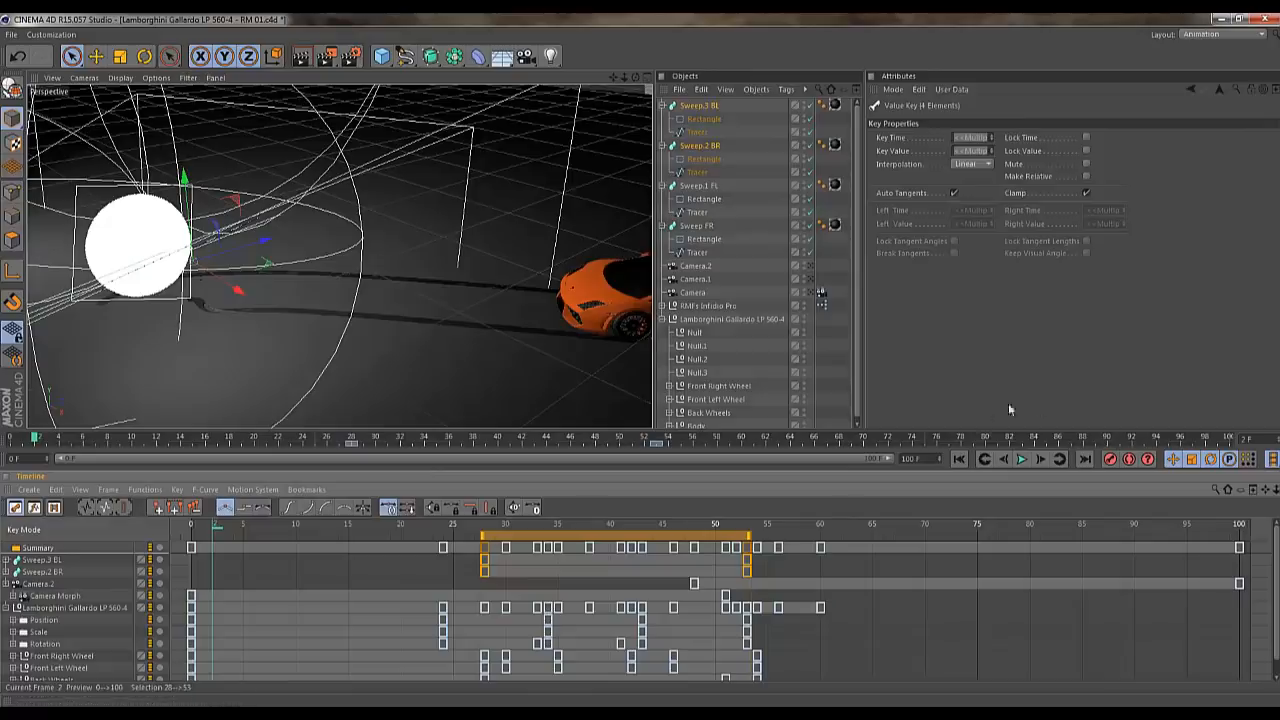
{"action": "key", "text": "F8"}
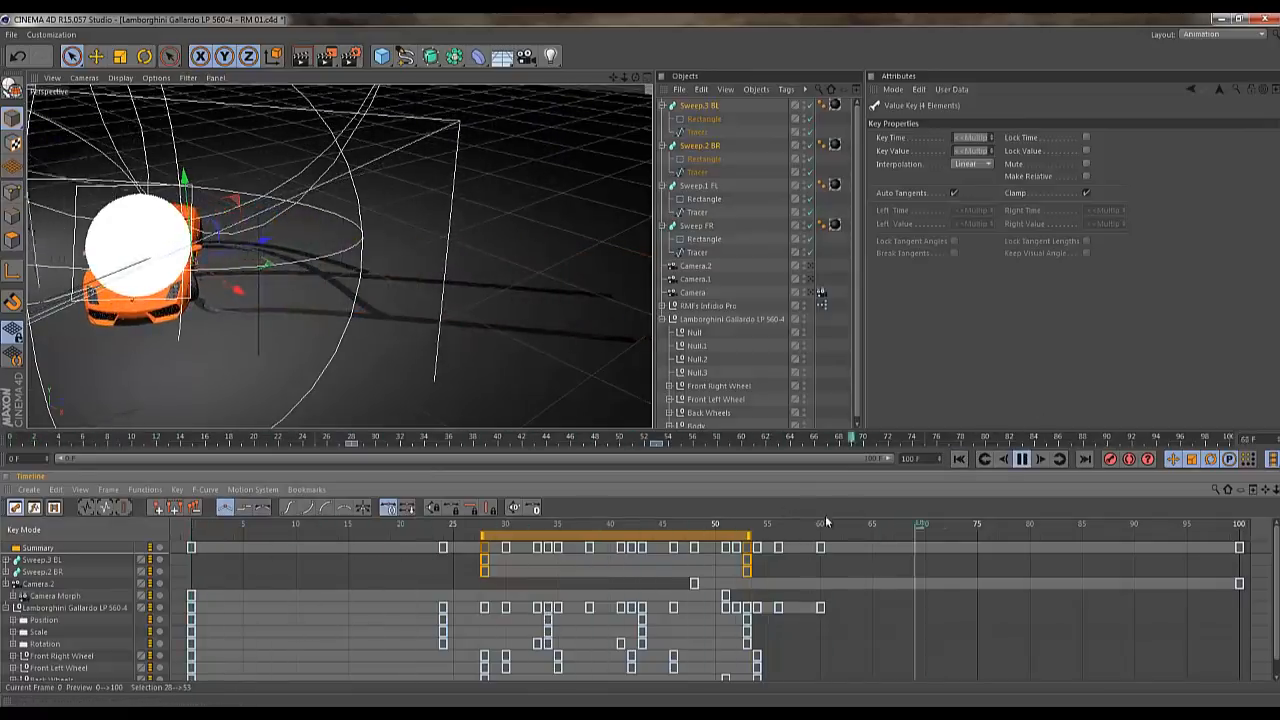
{"action": "left_click", "coordinate": [1022, 460]}
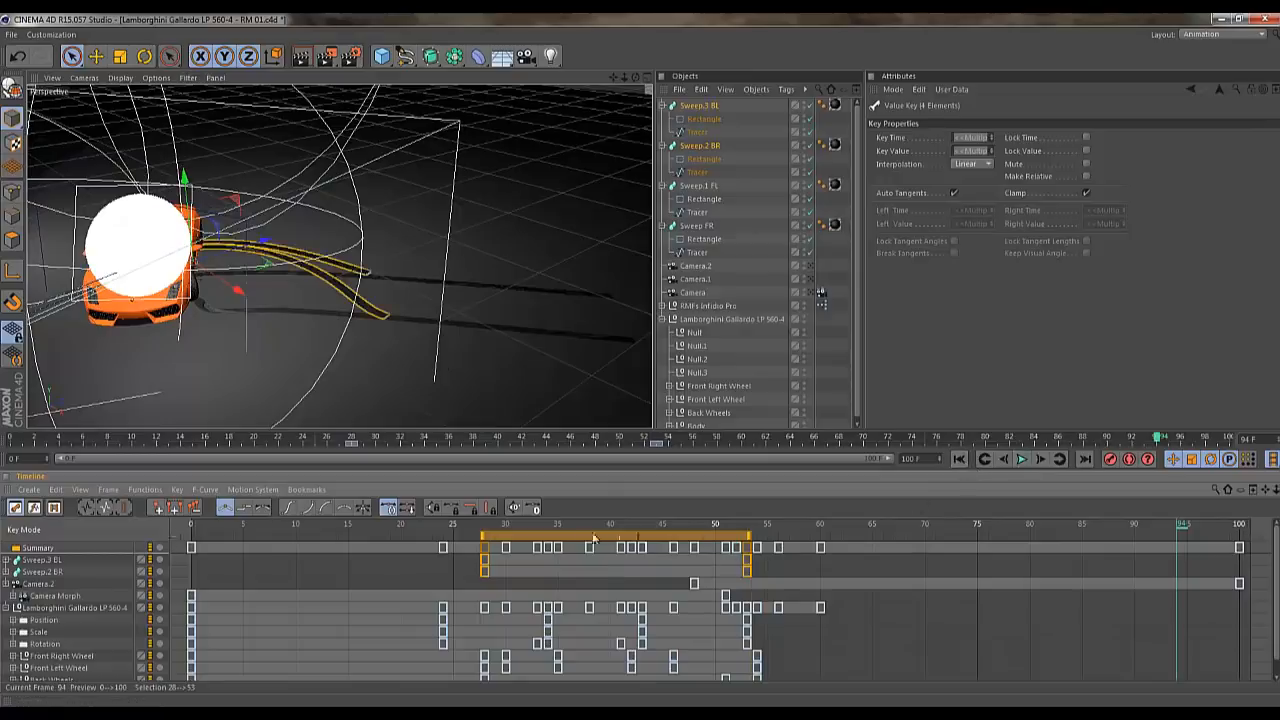
{"action": "left_click_drag", "start_coordinate": [565, 522], "coordinate": [643, 523]}
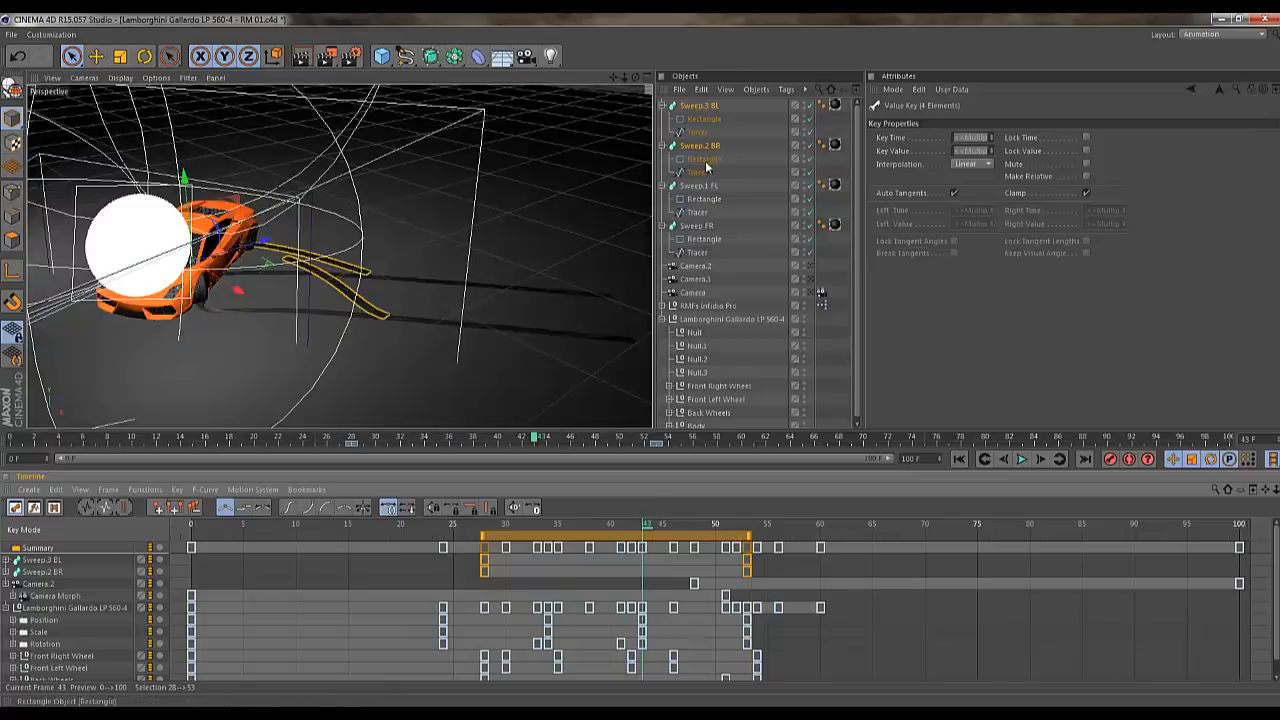
Delete the frame 53 End Growth keys of Sweep.3 BL and Sweep.2 BR
{"action": "left_click_drag", "start_coordinate": [661, 567], "coordinate": [423, 575]}
{"action": "left_click_drag", "start_coordinate": [609, 526], "coordinate": [486, 533]}
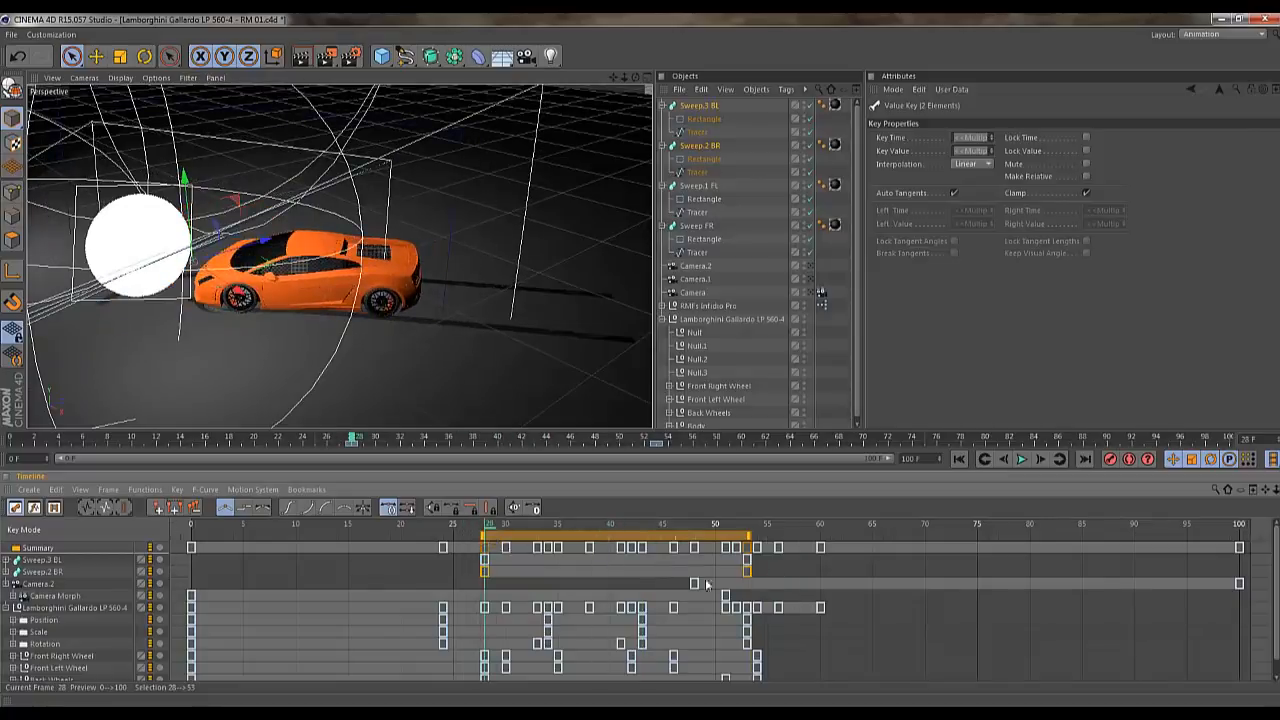
{"action": "left_click_drag", "start_coordinate": [762, 573], "coordinate": [728, 552]}
{"action": "left_click", "coordinate": [772, 570]}
{"action": "key", "text": "Delete"}
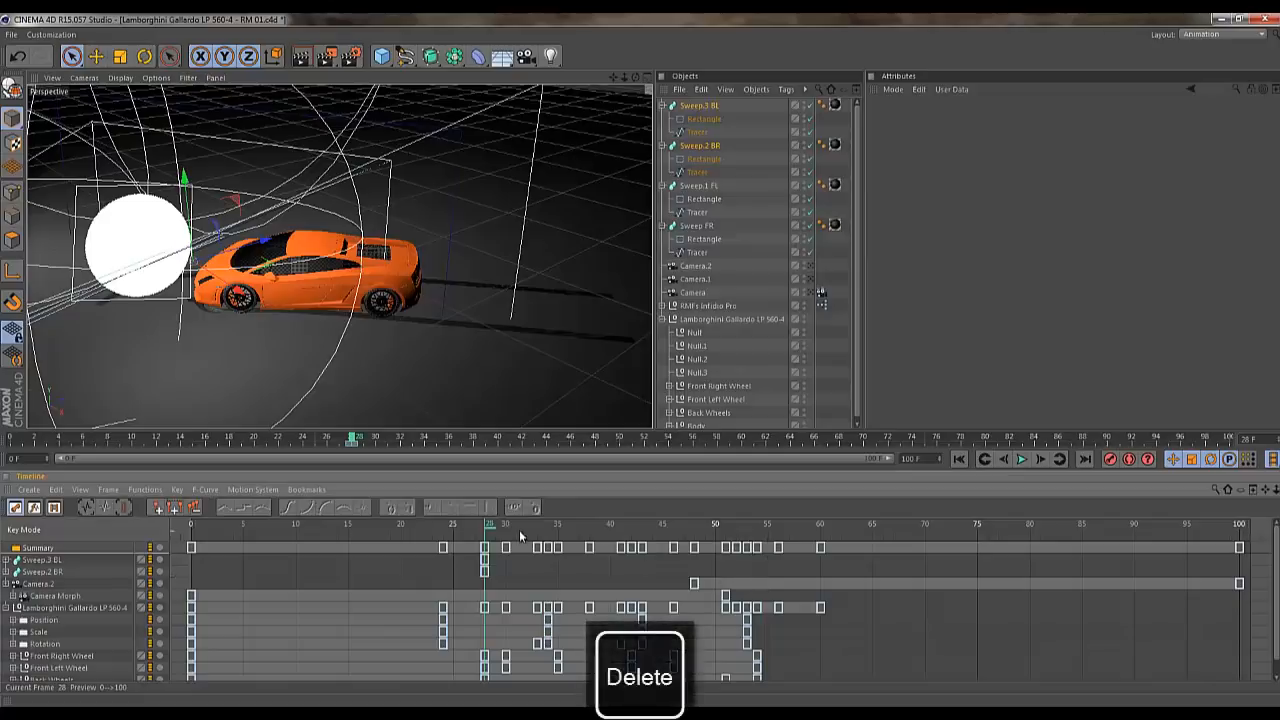
Keyframe the End Growth of Sweep.3 BL alone at 100 % on frame 51
{"action": "left_click", "coordinate": [697, 107]}
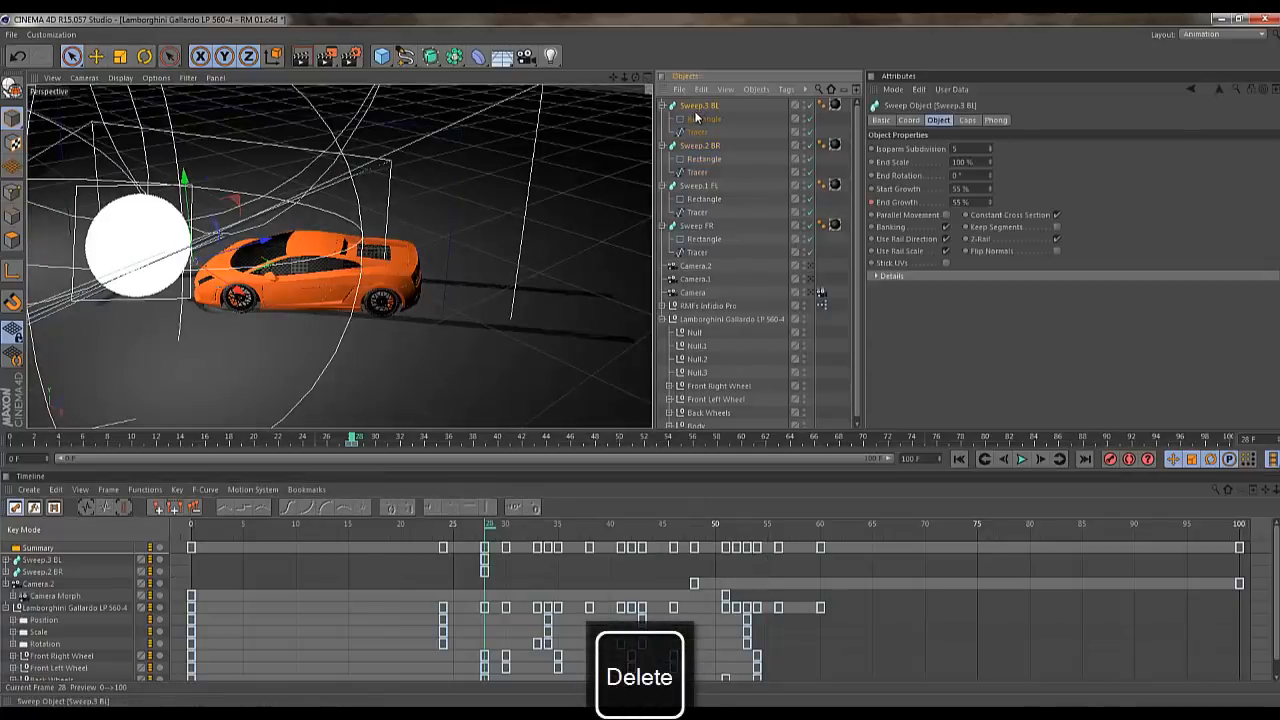
{"action": "left_click_drag", "start_coordinate": [488, 533], "coordinate": [729, 520]}
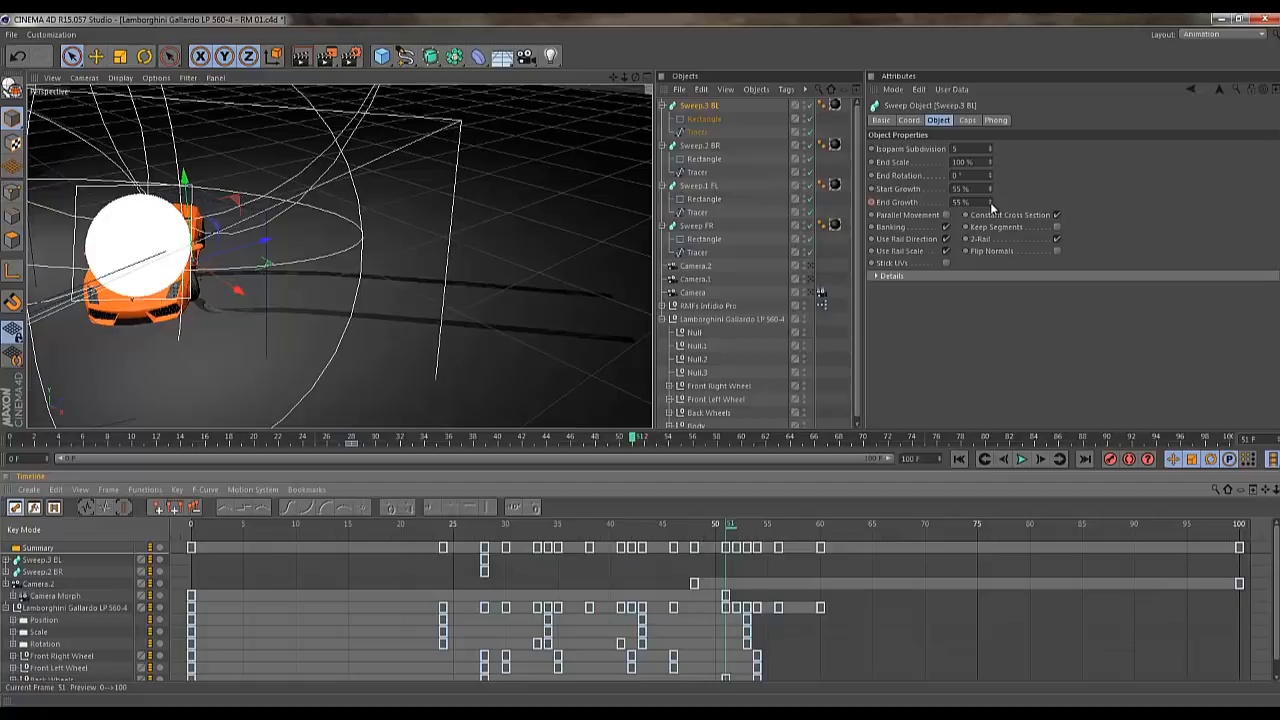
{"action": "left_click_drag", "start_coordinate": [990, 203], "coordinate": [990, 177]}
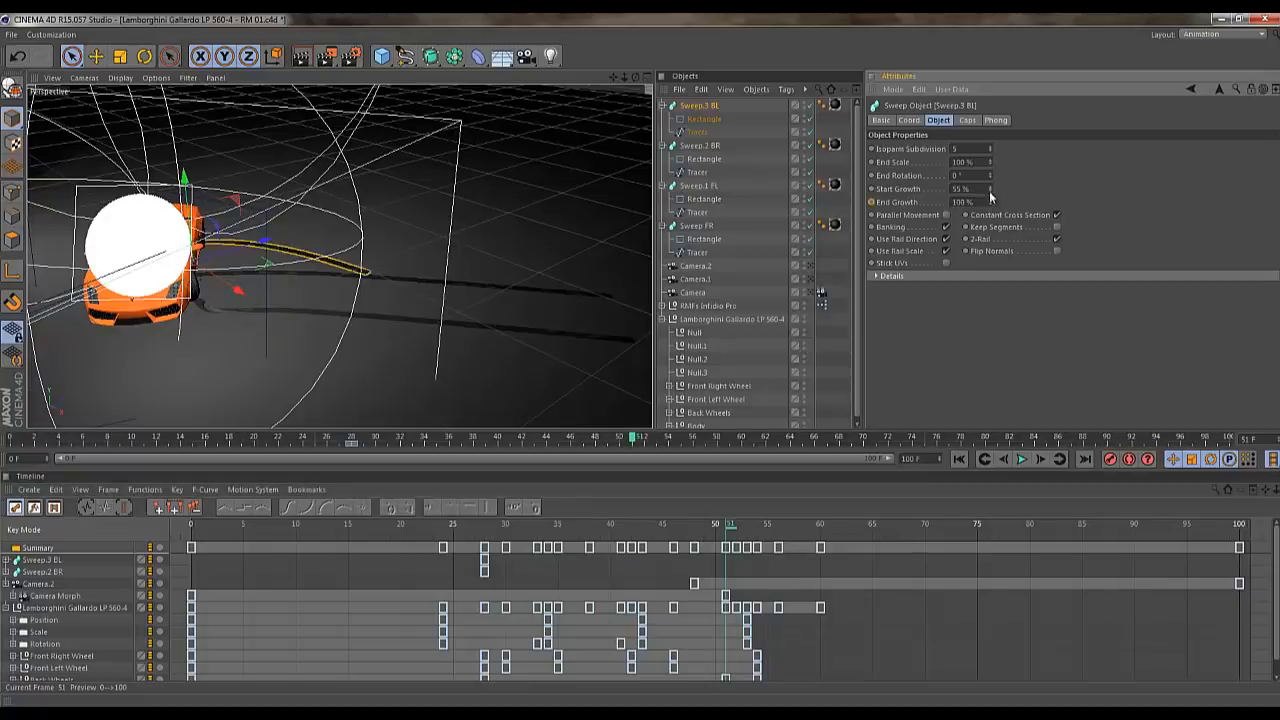
{"action": "left_click", "coordinate": [871, 202]}
Keyframe the End Growth of Sweep.2 BR at 100 % on frame 50
{"action": "left_click_drag", "start_coordinate": [478, 523], "coordinate": [485, 556]}
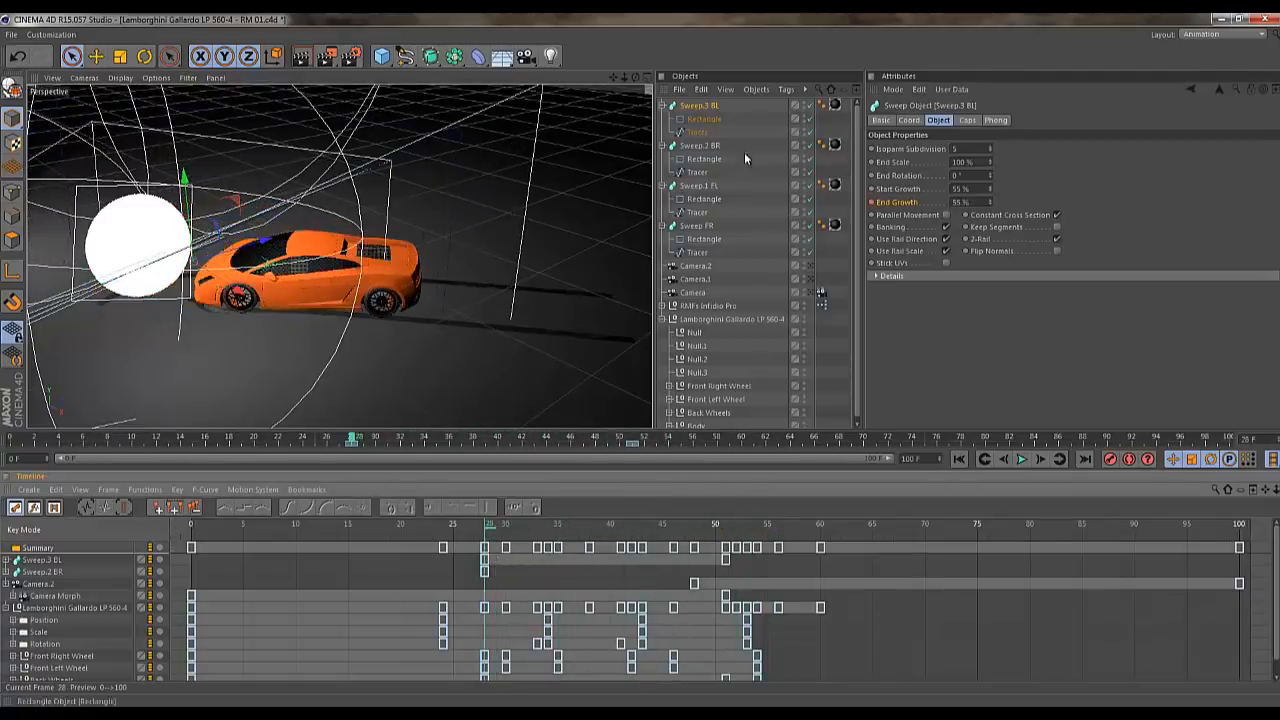
{"action": "left_click", "coordinate": [709, 147]}
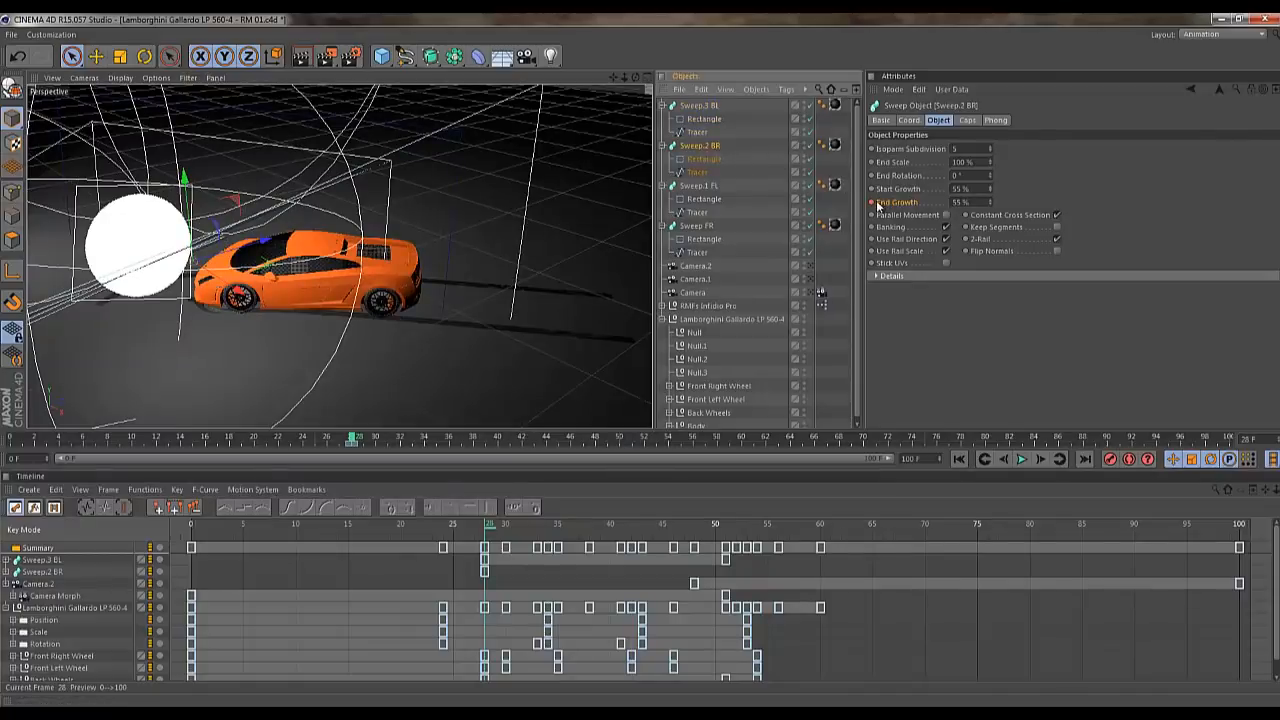
{"action": "left_click_drag", "start_coordinate": [490, 527], "coordinate": [717, 513]}
{"action": "left_click_drag", "start_coordinate": [991, 204], "coordinate": [989, 204]}
{"action": "left_click", "coordinate": [874, 203]}
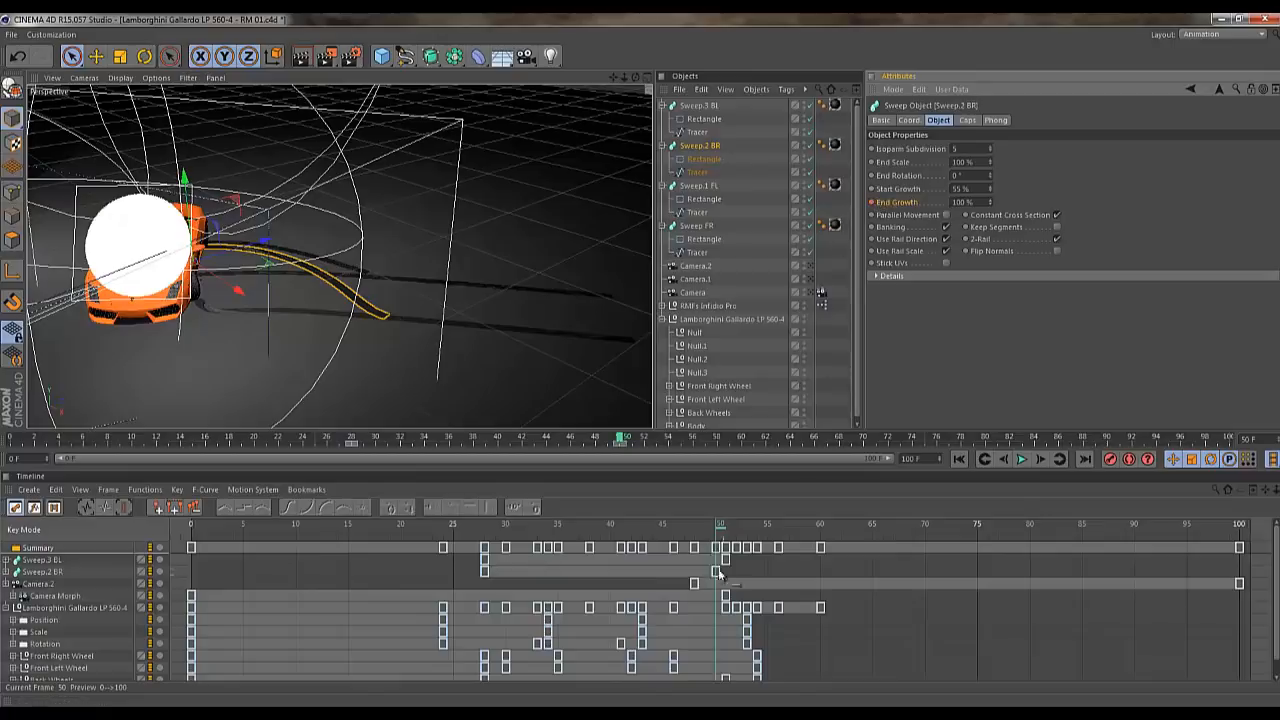
Add intermediate End Growth keys to Sweep.2 BR, 85.545 % at frame 40 and 75.818 % at frame 35, and scrub through the motion
{"action": "left_click_drag", "start_coordinate": [721, 531], "coordinate": [616, 540]}
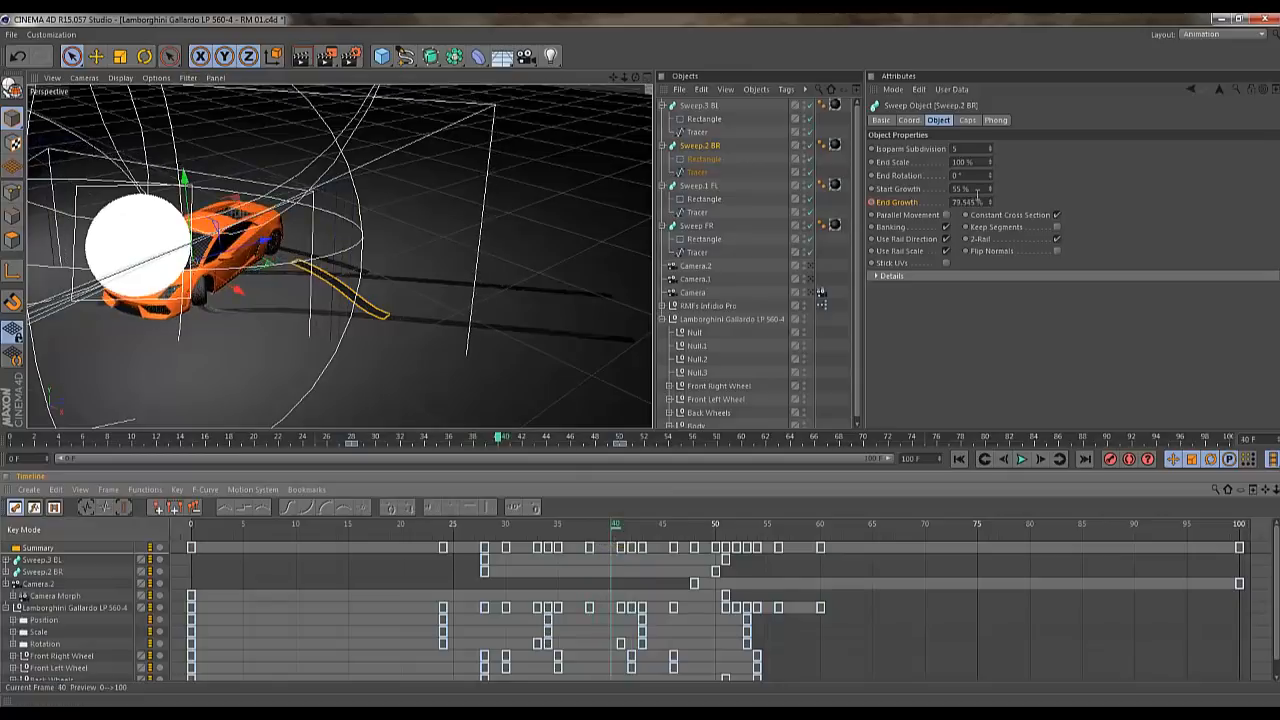
{"action": "left_click_drag", "start_coordinate": [988, 201], "coordinate": [990, 203]}
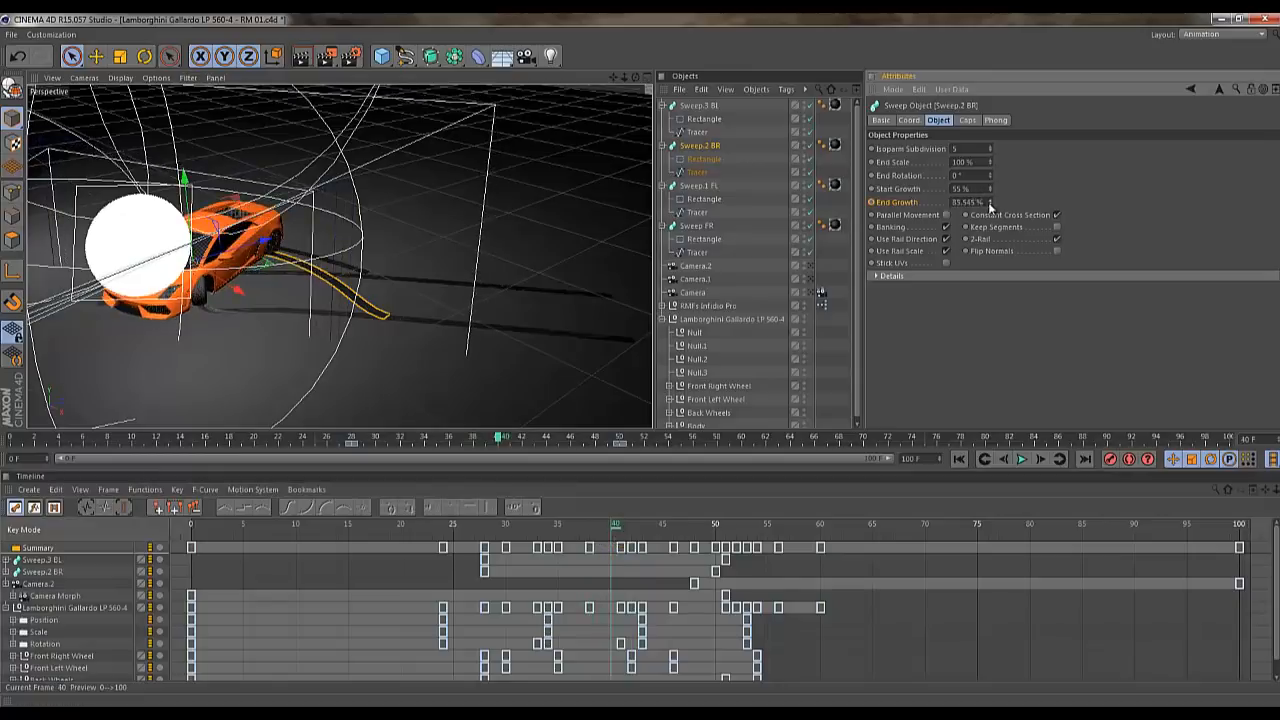
{"action": "left_click_drag", "start_coordinate": [620, 531], "coordinate": [563, 532]}
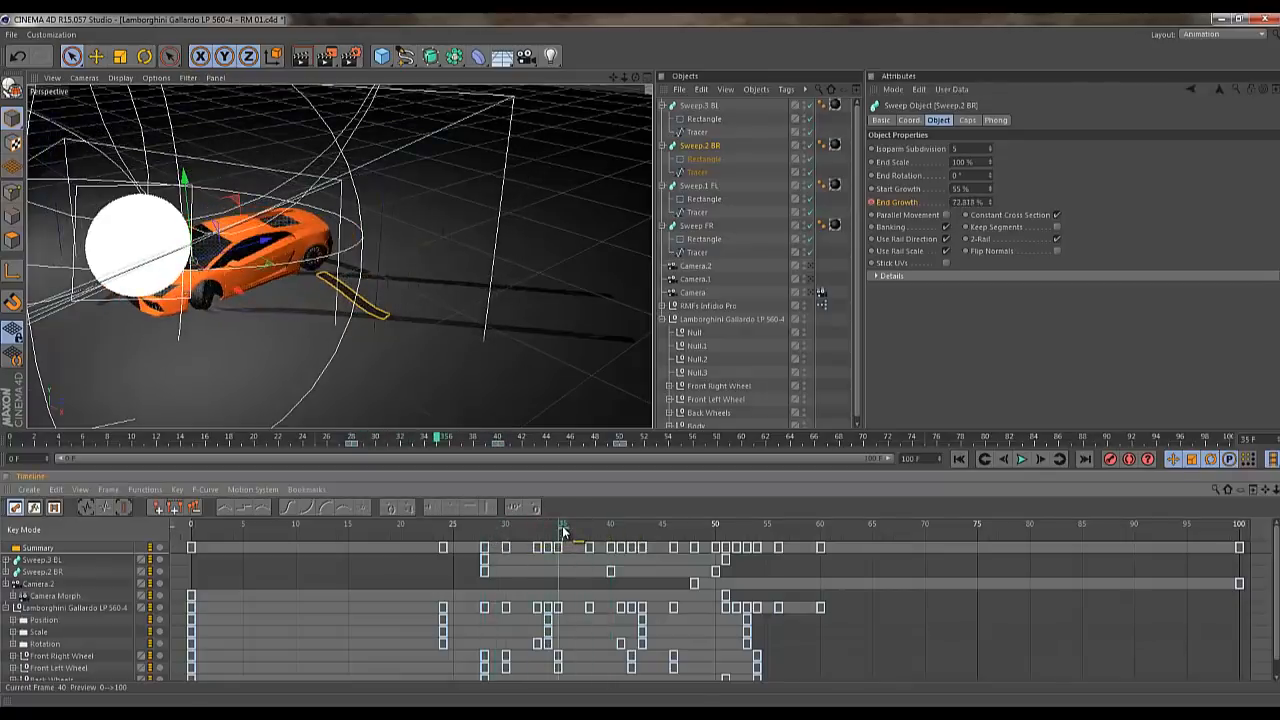
{"action": "left_click", "coordinate": [968, 204]}
{"action": "key", "text": "Up"}
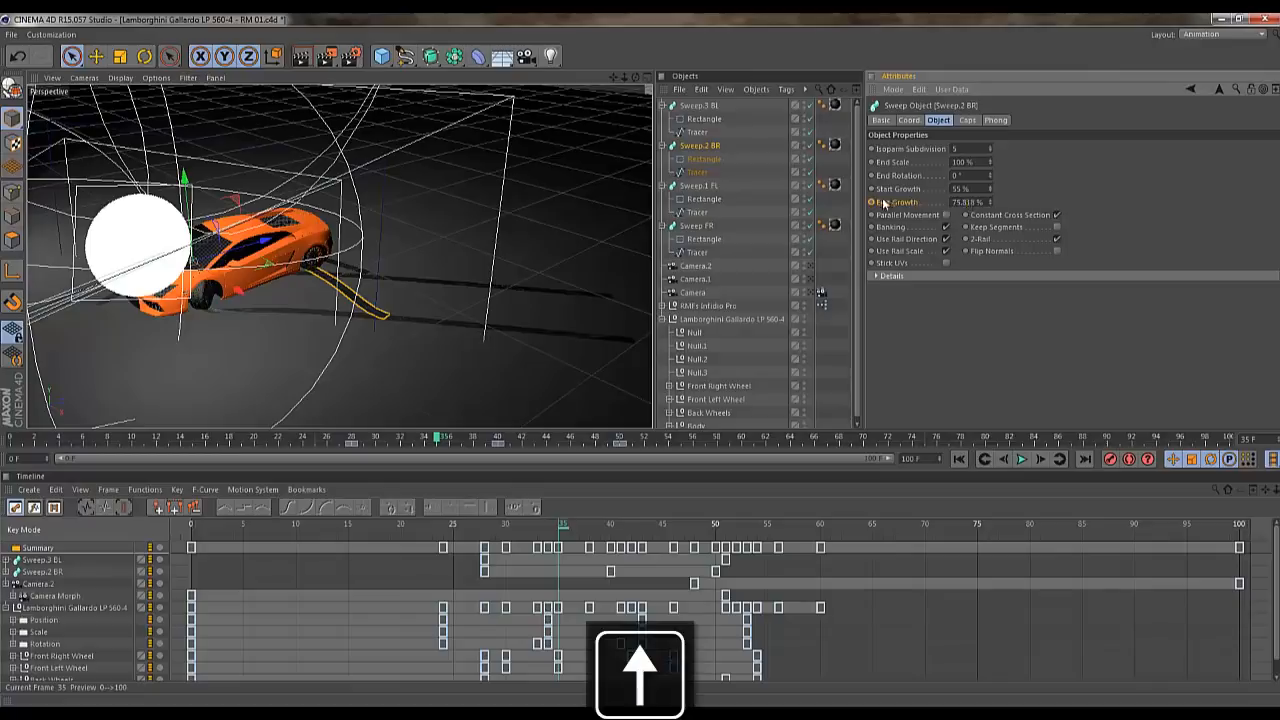
{"action": "left_click_drag", "start_coordinate": [562, 531], "coordinate": [770, 535]}
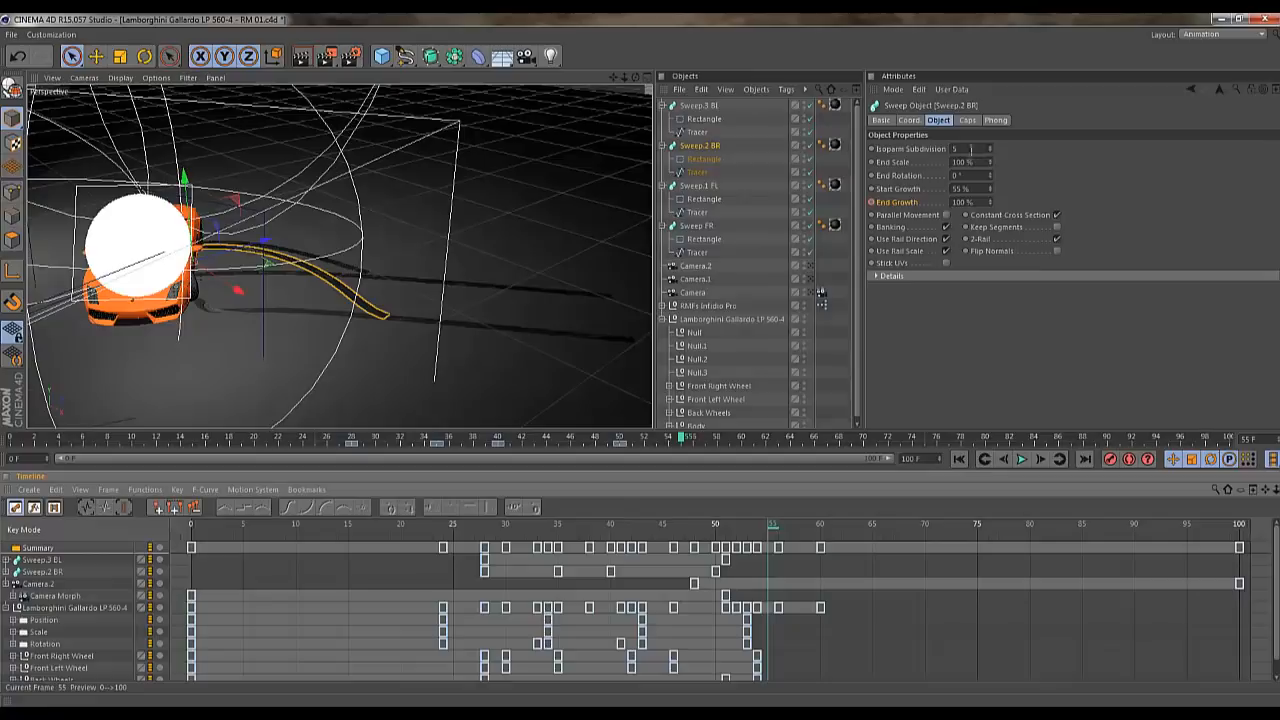
At frame 32, set Start Growth and End Growth of Sweep.1 FL to 90 % and keyframe its End Growth
{"action": "left_click", "coordinate": [709, 192]}
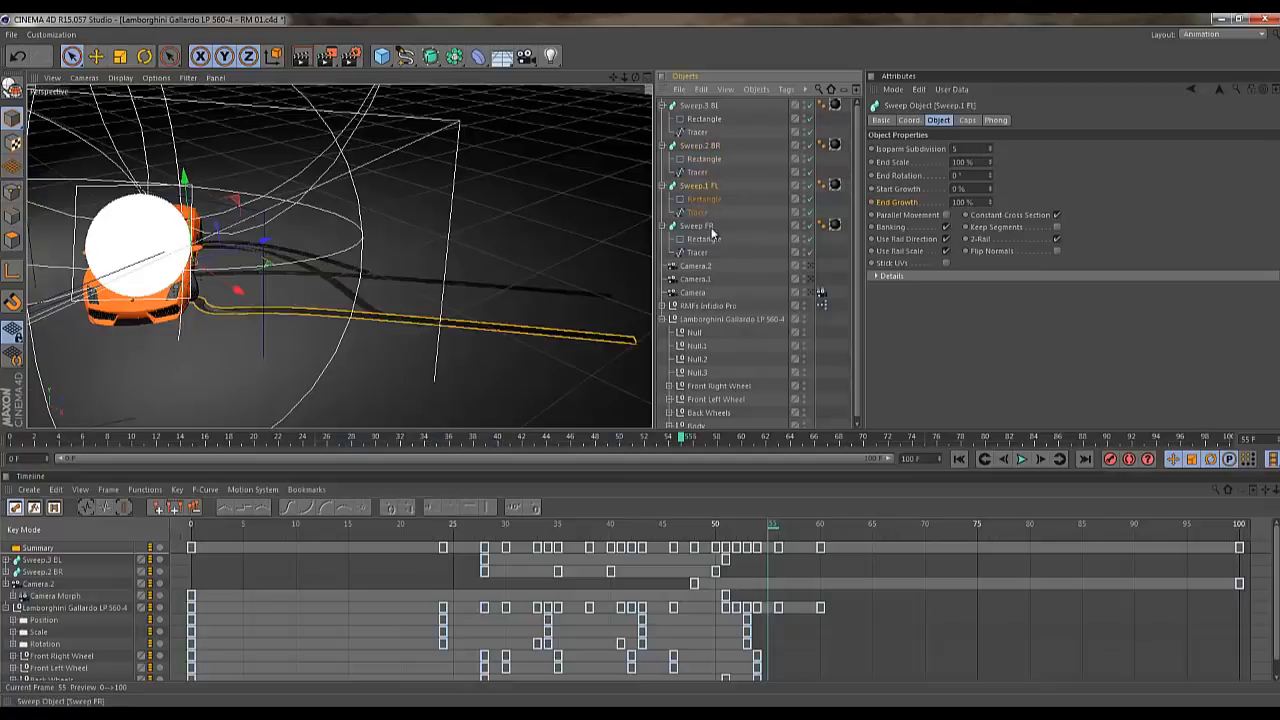
{"action": "left_click", "coordinate": [700, 226], "text": "ctrl"}
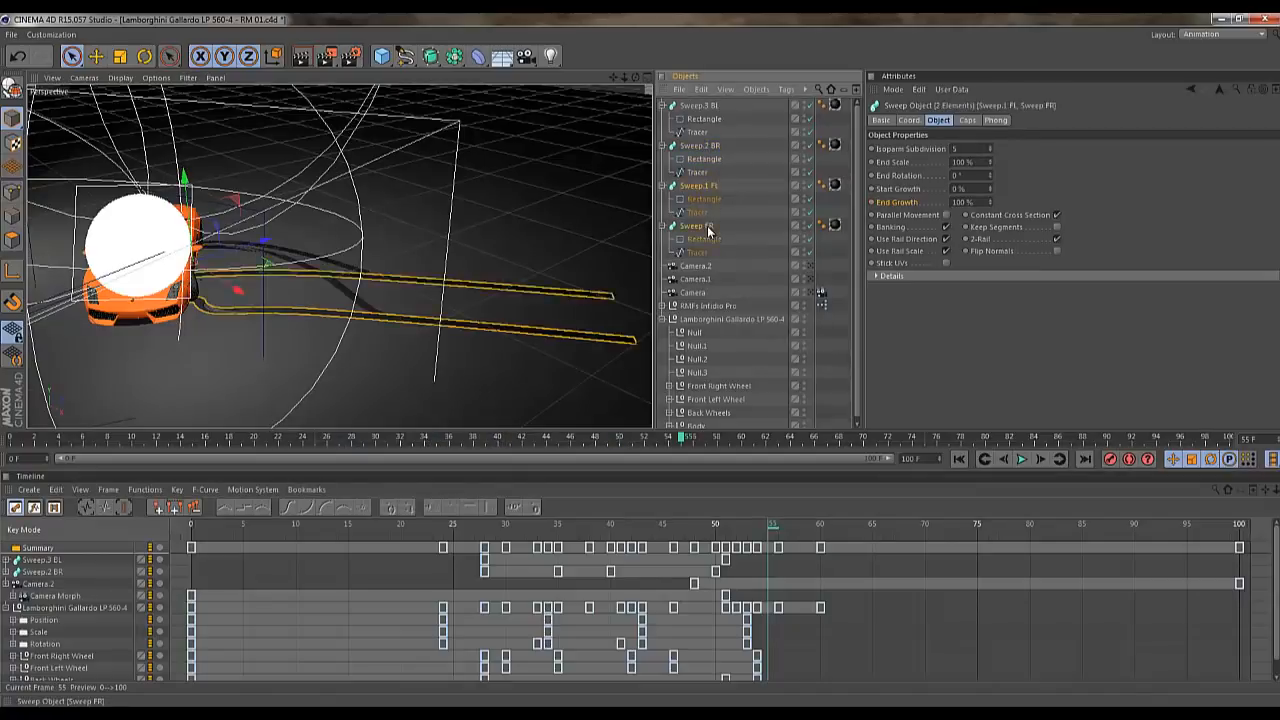
{"action": "left_click_drag", "start_coordinate": [765, 527], "coordinate": [525, 527]}
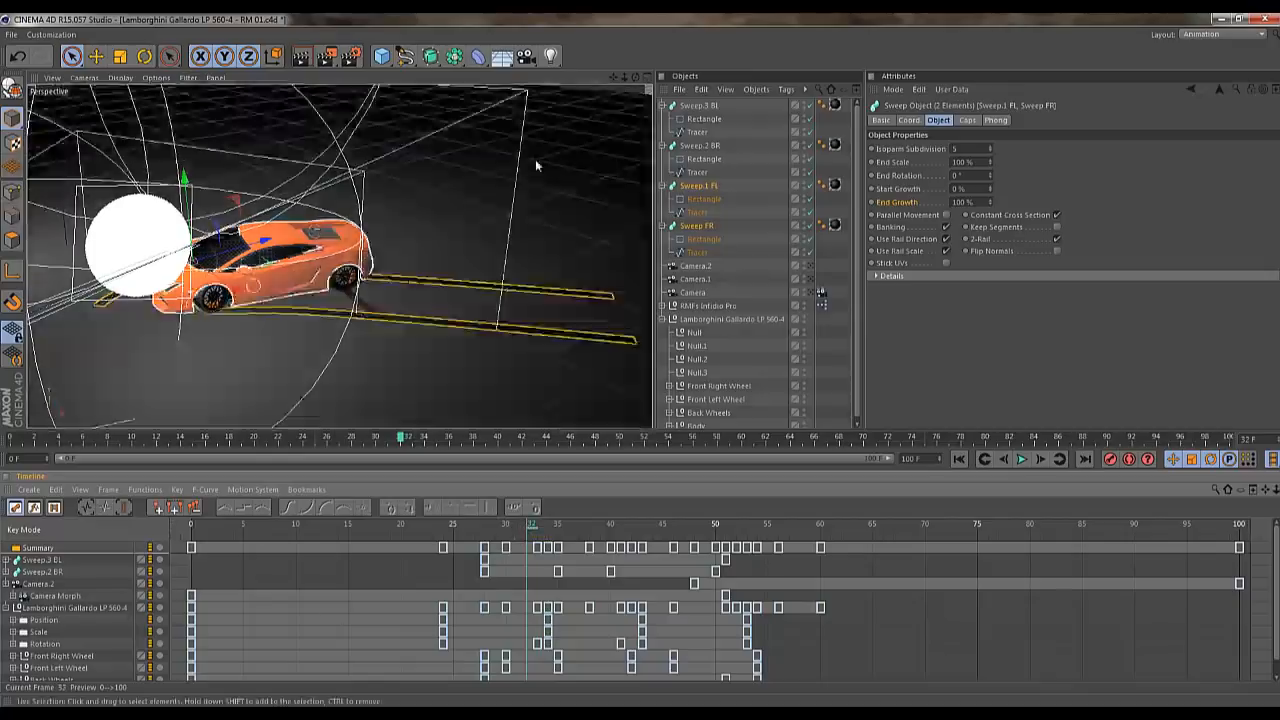
{"action": "left_click", "coordinate": [239, 312]}
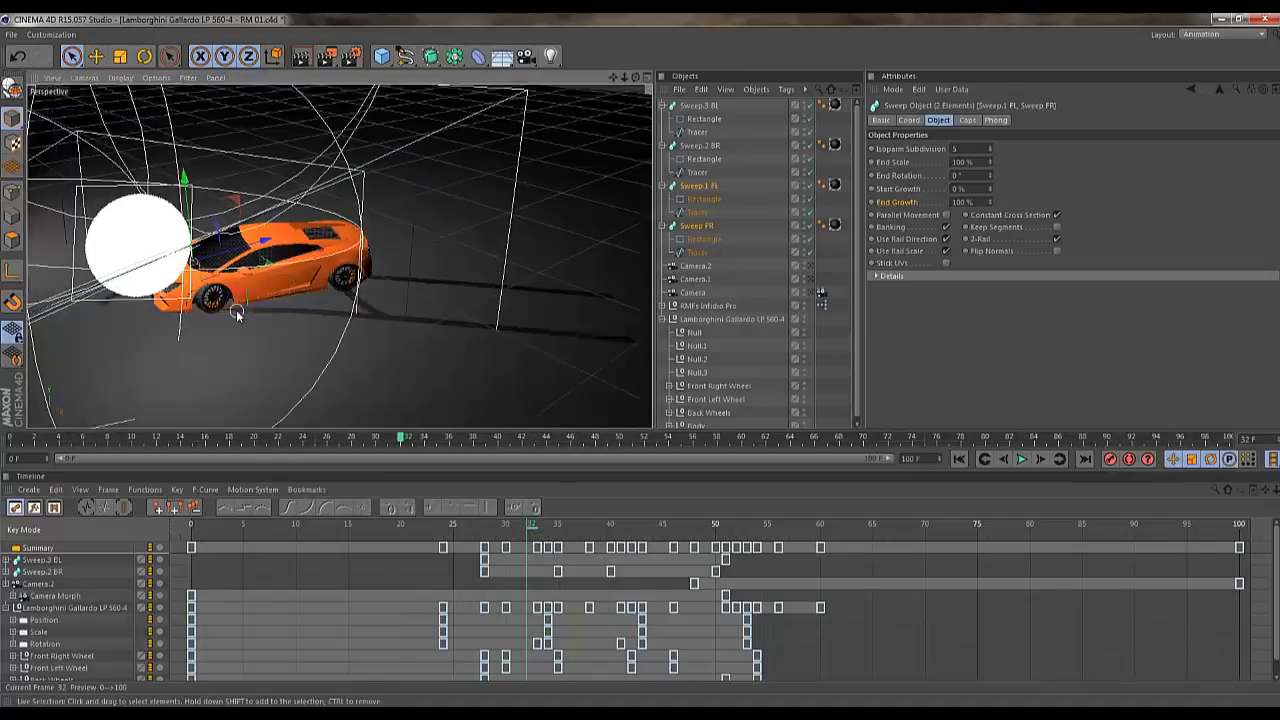
{"action": "left_click", "coordinate": [704, 187]}
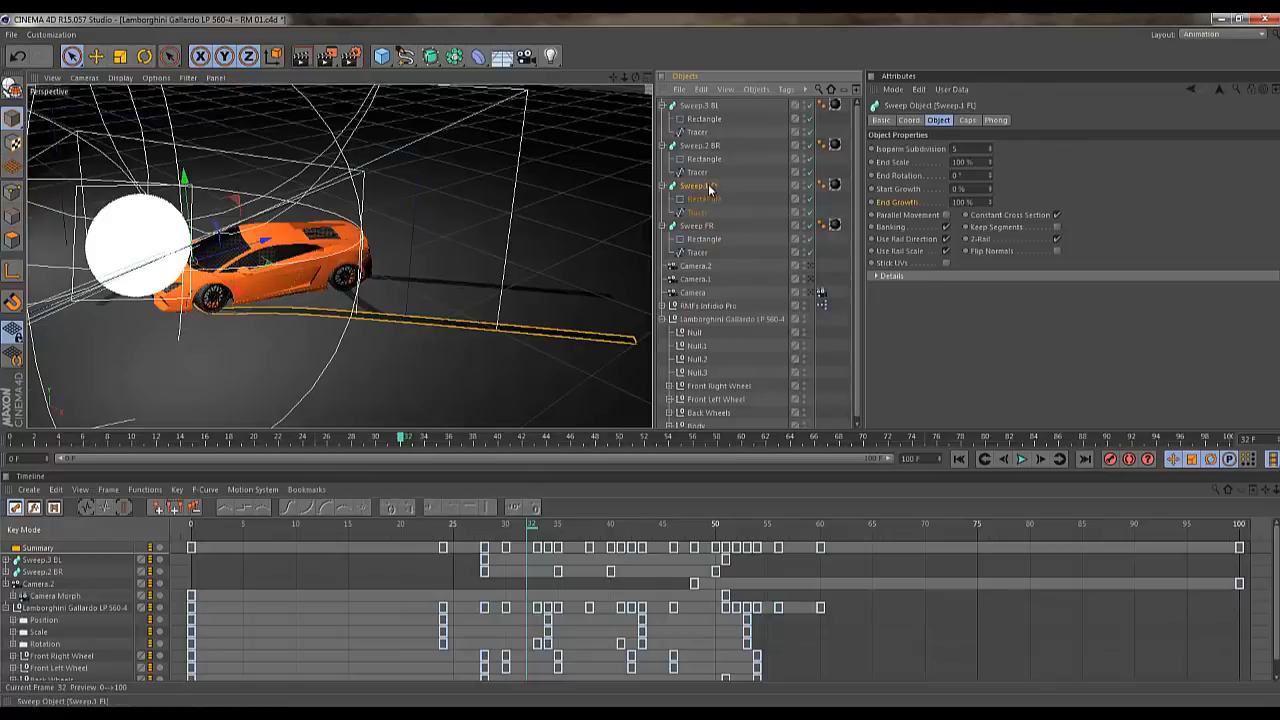
{"action": "left_click_drag", "start_coordinate": [990, 188], "coordinate": [991, 188]}
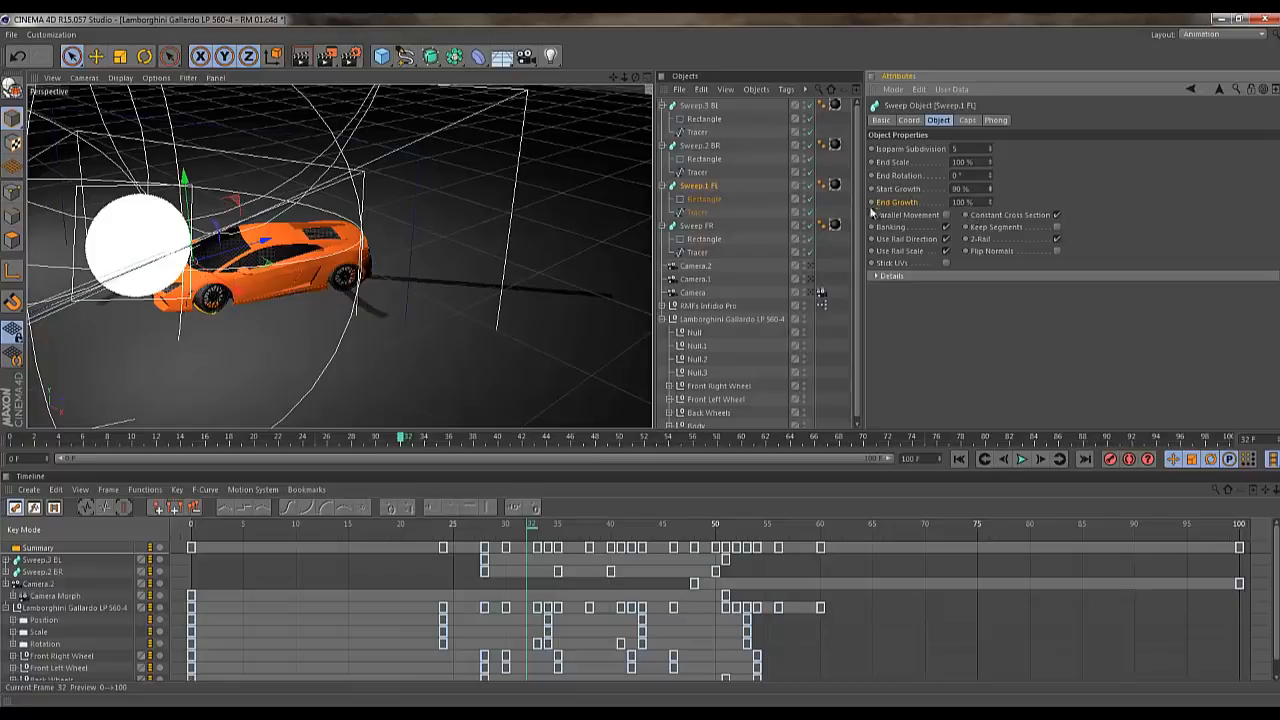
{"action": "left_click", "coordinate": [965, 202]}
{"action": "key", "text": "Return"}
{"action": "left_click", "coordinate": [872, 202]}
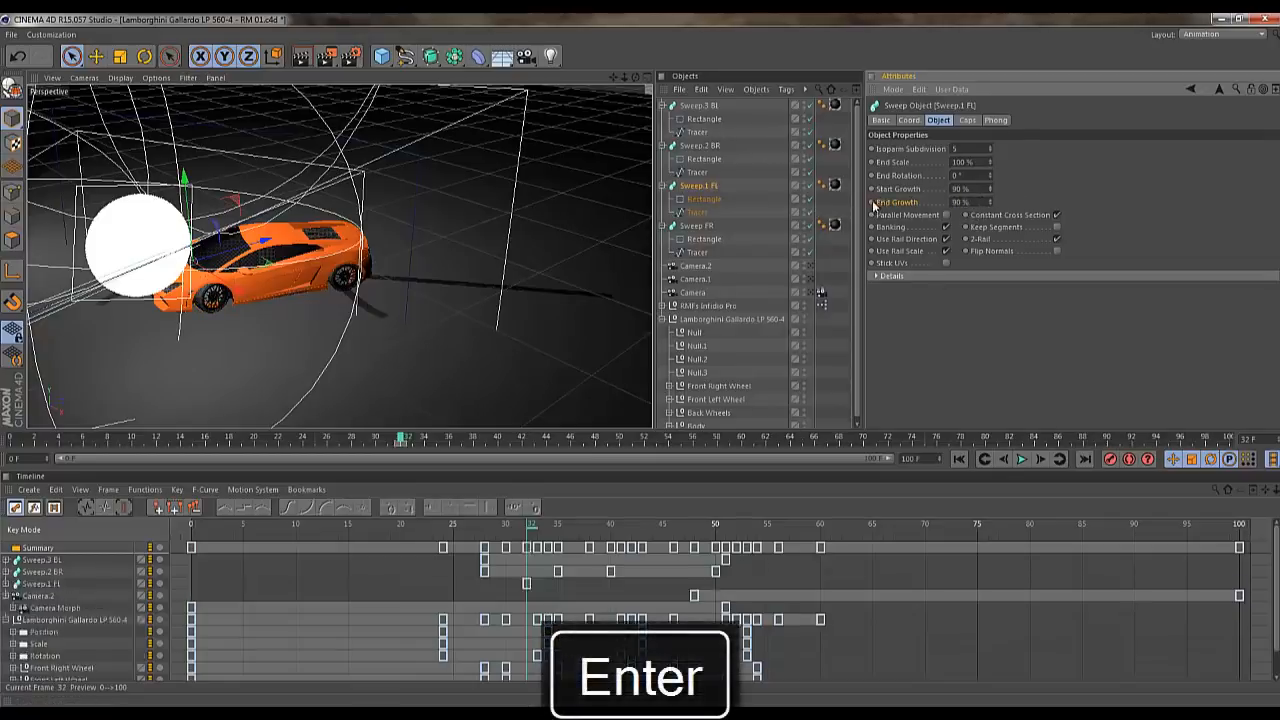
Raise the End Growth of Sweep.1 FL to its maximum at frame 41, keyframe it and scrub back to frame 35
{"action": "left_click_drag", "start_coordinate": [540, 522], "coordinate": [630, 510]}
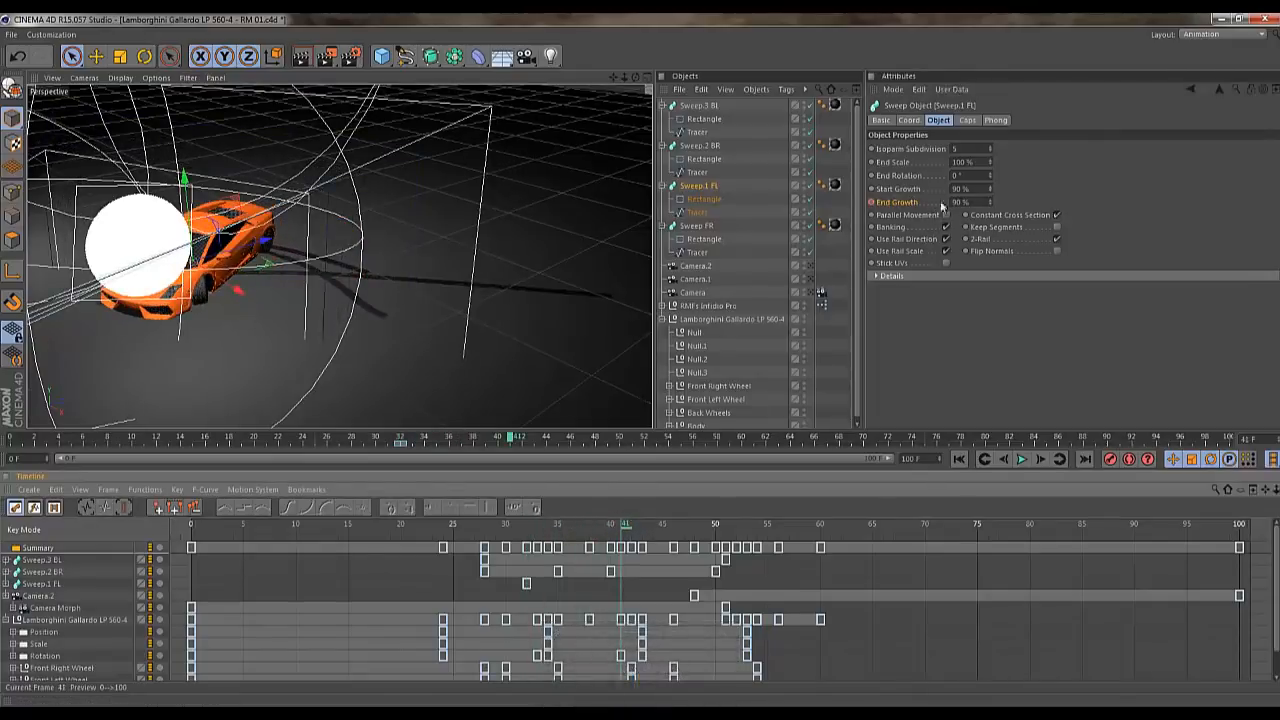
{"action": "left_click_drag", "start_coordinate": [988, 202], "coordinate": [988, 197]}
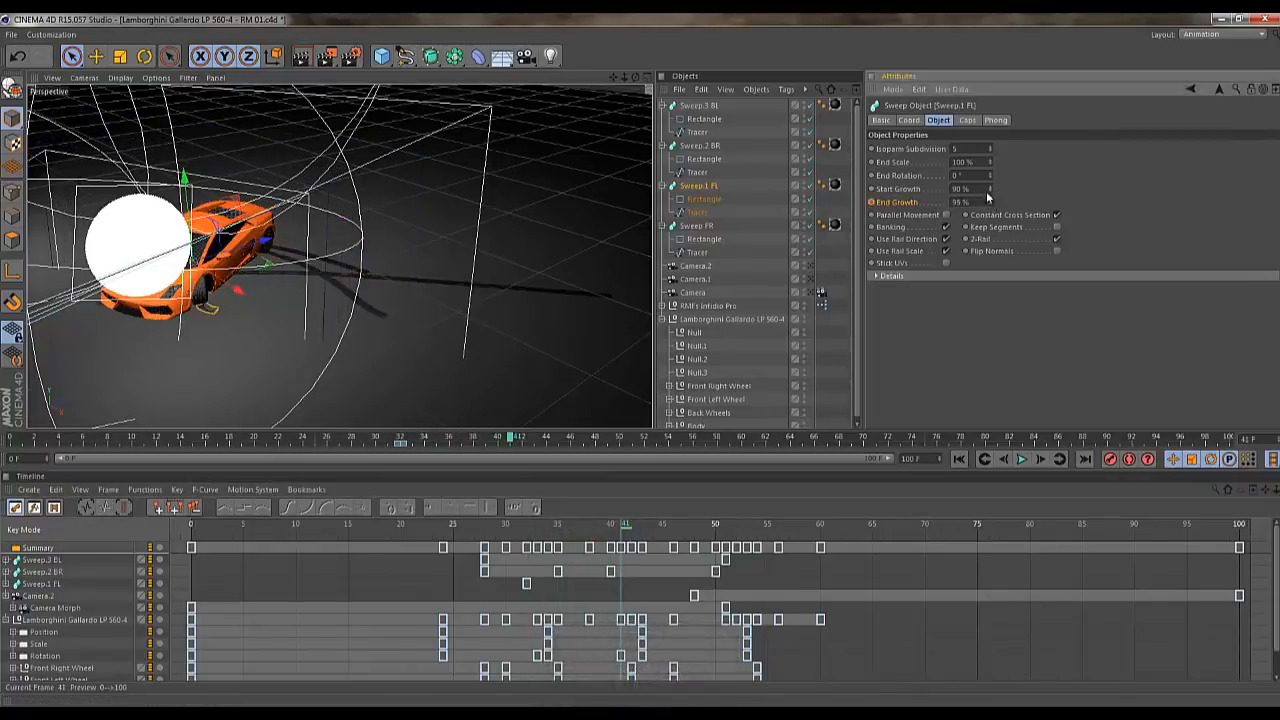
{"action": "left_click", "coordinate": [872, 203], "text": "ctrl"}
{"action": "left_click_drag", "start_coordinate": [624, 528], "coordinate": [557, 541]}
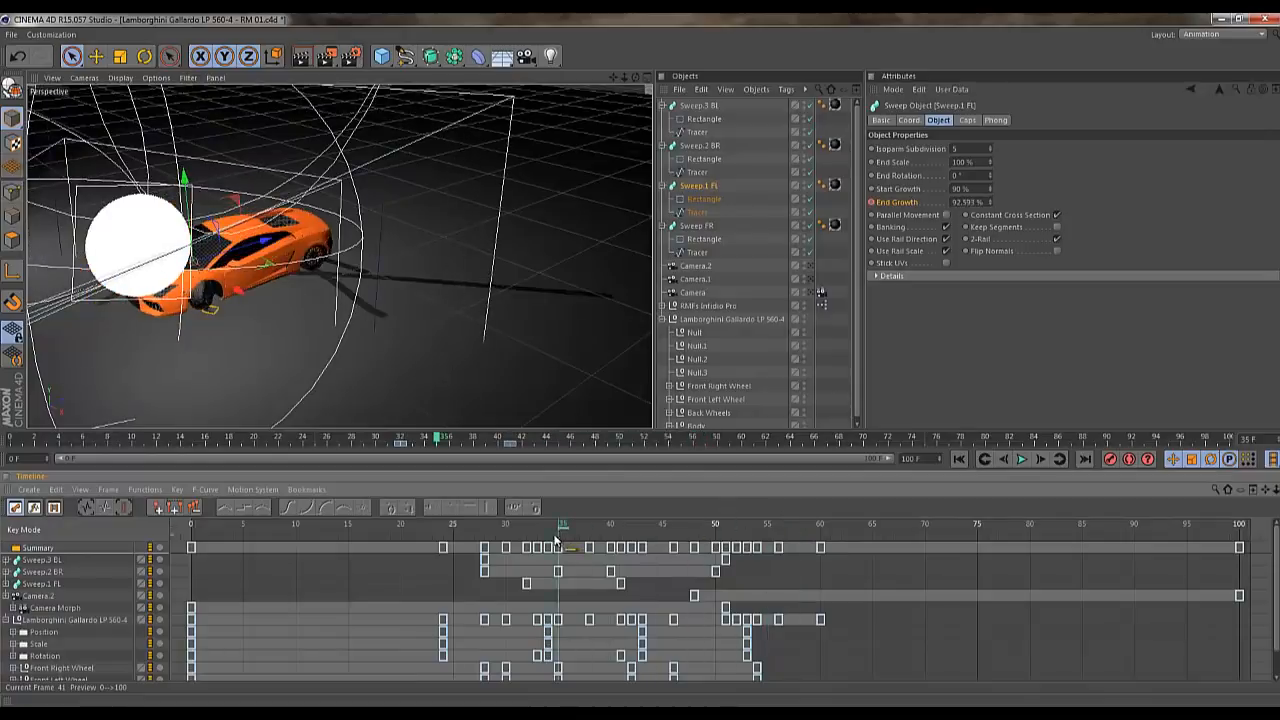
At frame 40, set the Start Growth of Sweep FR to 90 % and keyframe its End Growth
{"action": "left_click", "coordinate": [697, 226]}
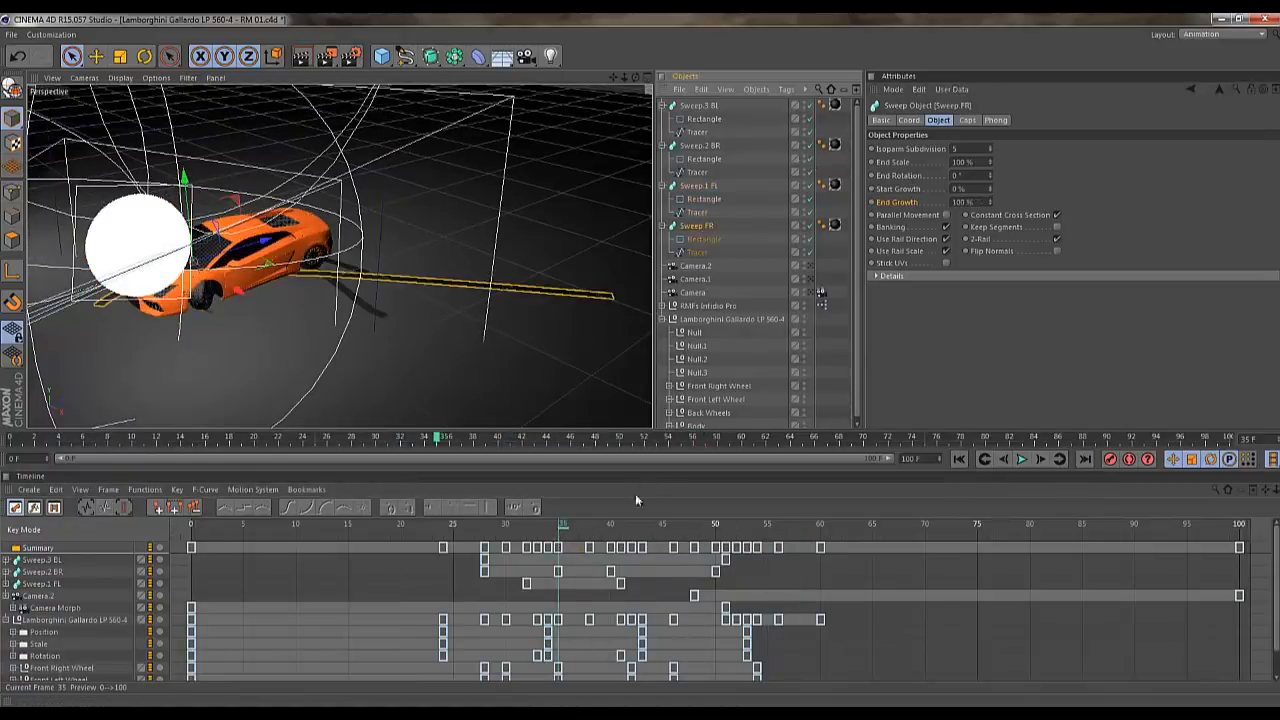
{"action": "left_click_drag", "start_coordinate": [565, 534], "coordinate": [613, 522]}
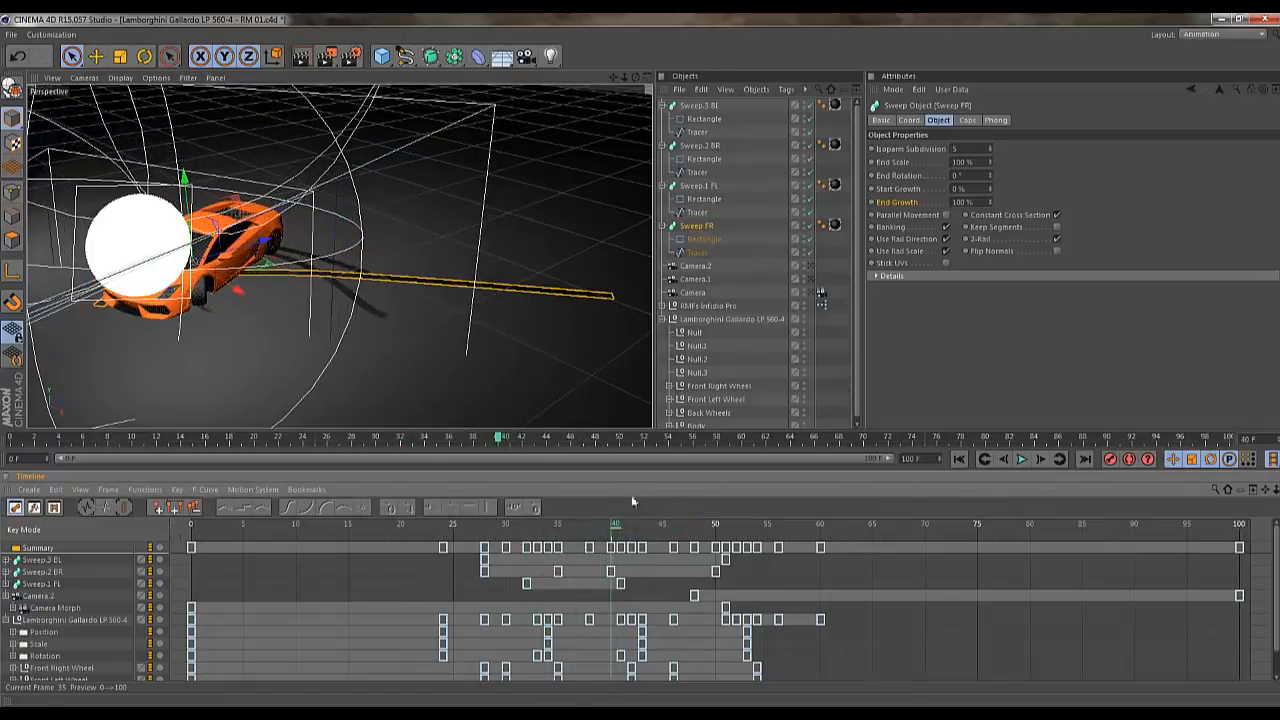
{"action": "left_click", "coordinate": [990, 189]}
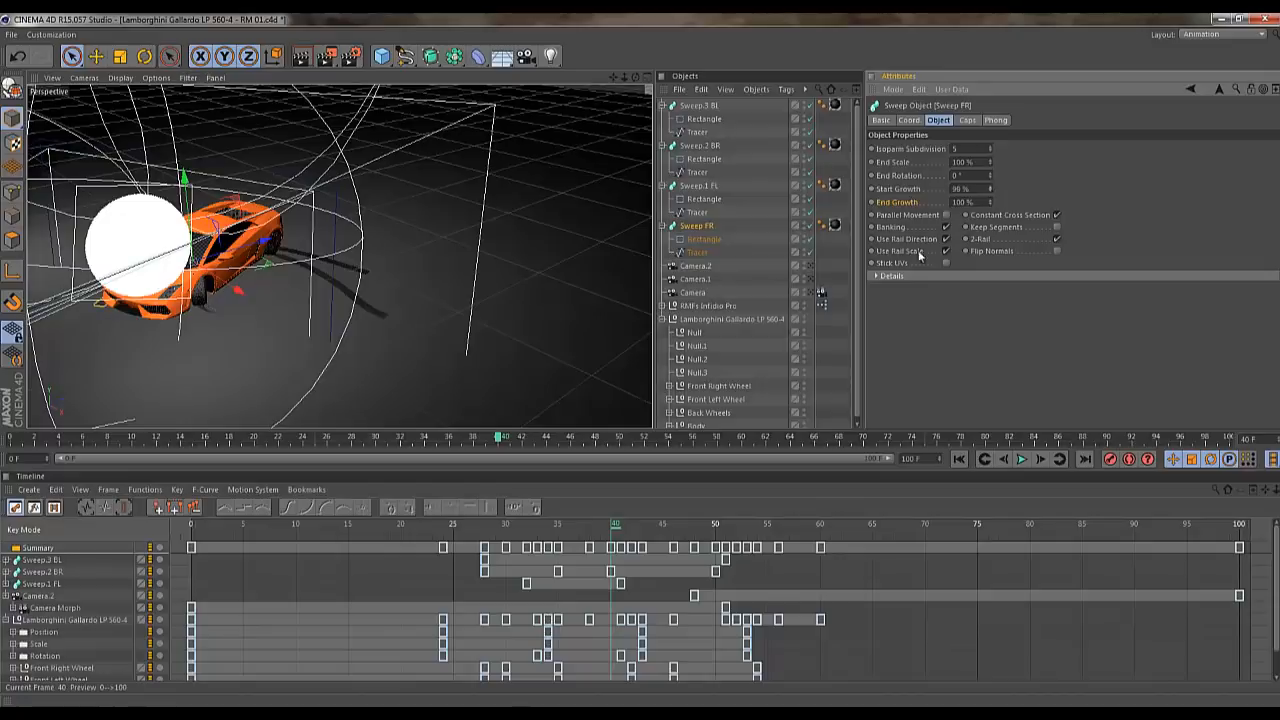
{"action": "left_click_drag", "start_coordinate": [636, 78], "coordinate": [625, 366]}
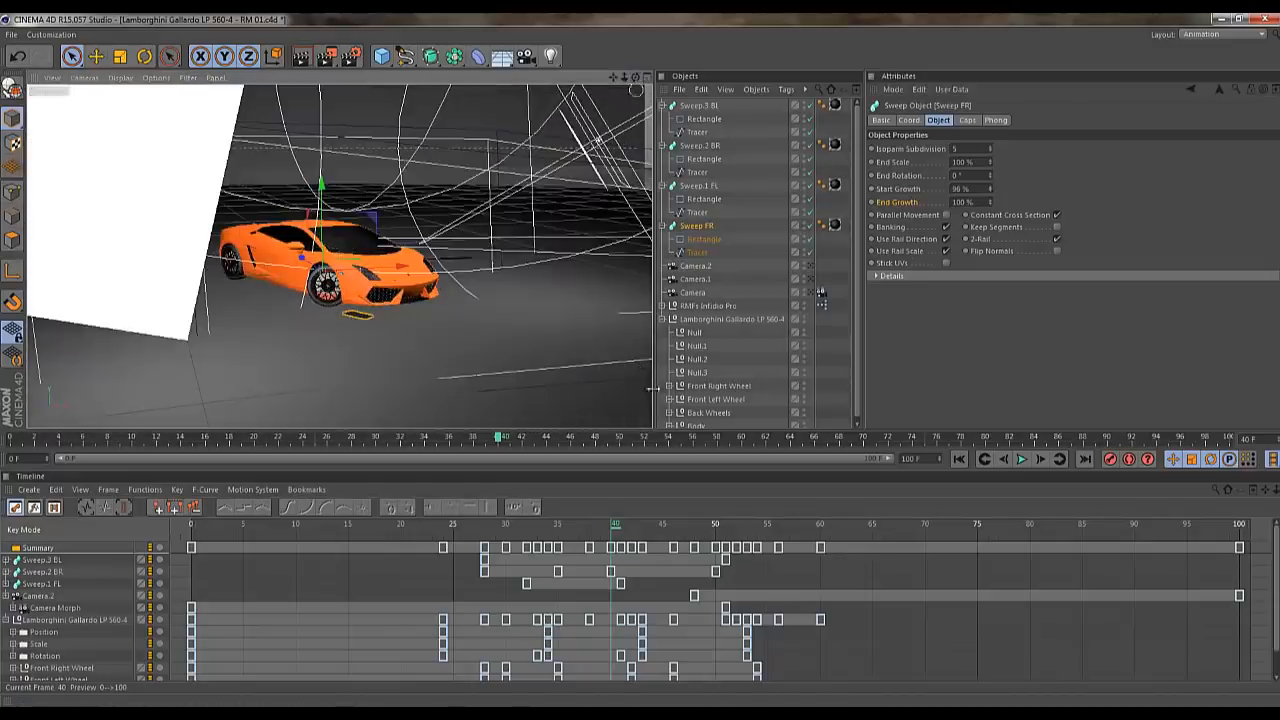
{"action": "left_click_drag", "start_coordinate": [617, 530], "coordinate": [614, 528]}
{"action": "left_click", "coordinate": [990, 189]}
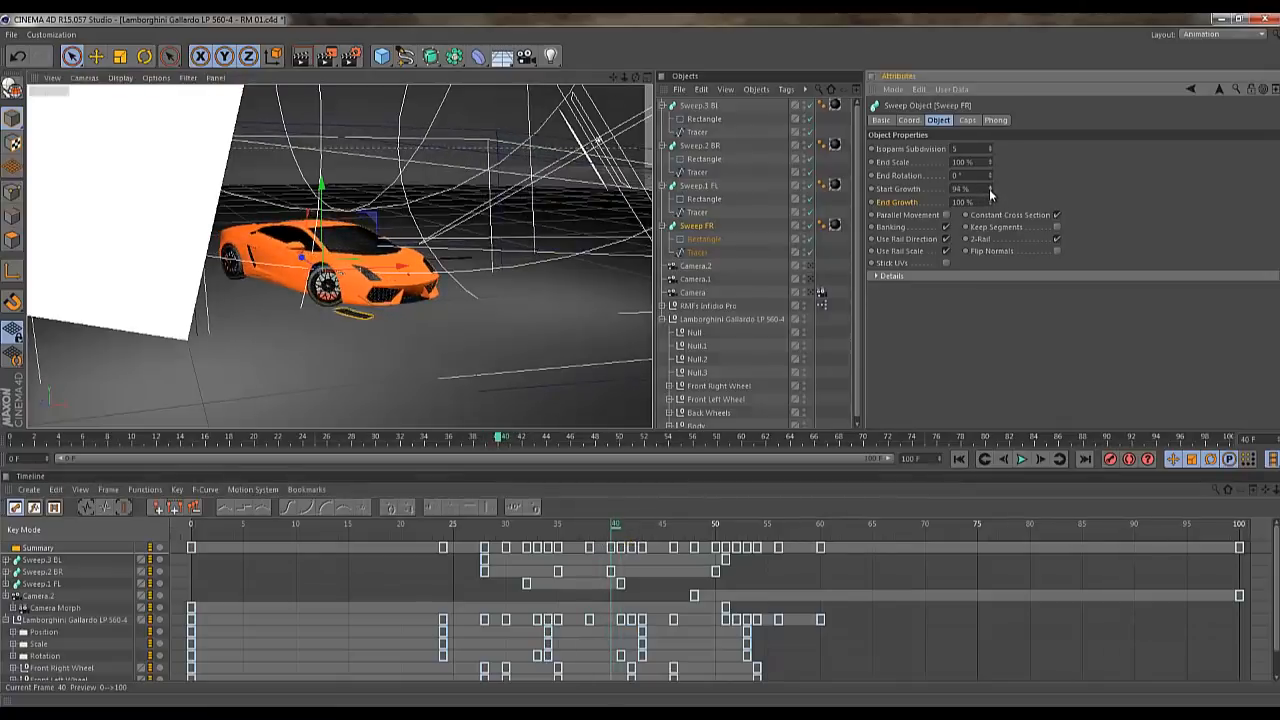
{"action": "left_click", "coordinate": [873, 203]}
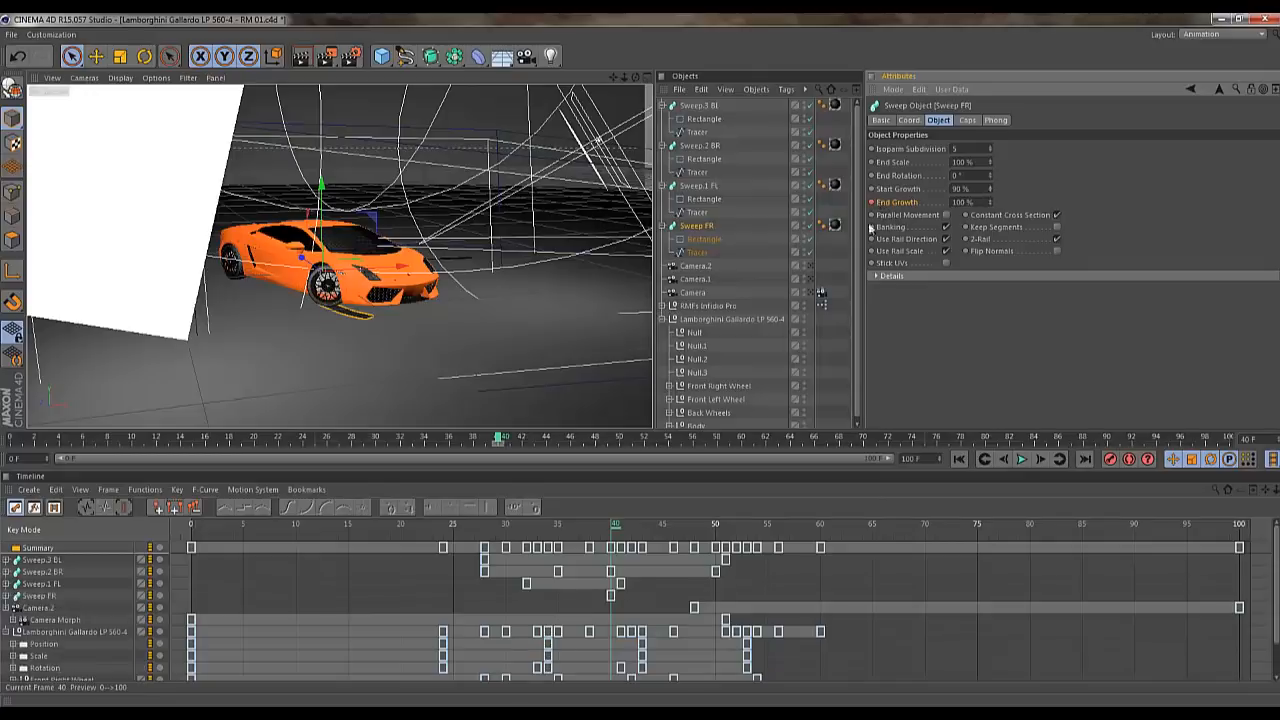
{"action": "left_click_drag", "start_coordinate": [613, 528], "coordinate": [715, 520]}
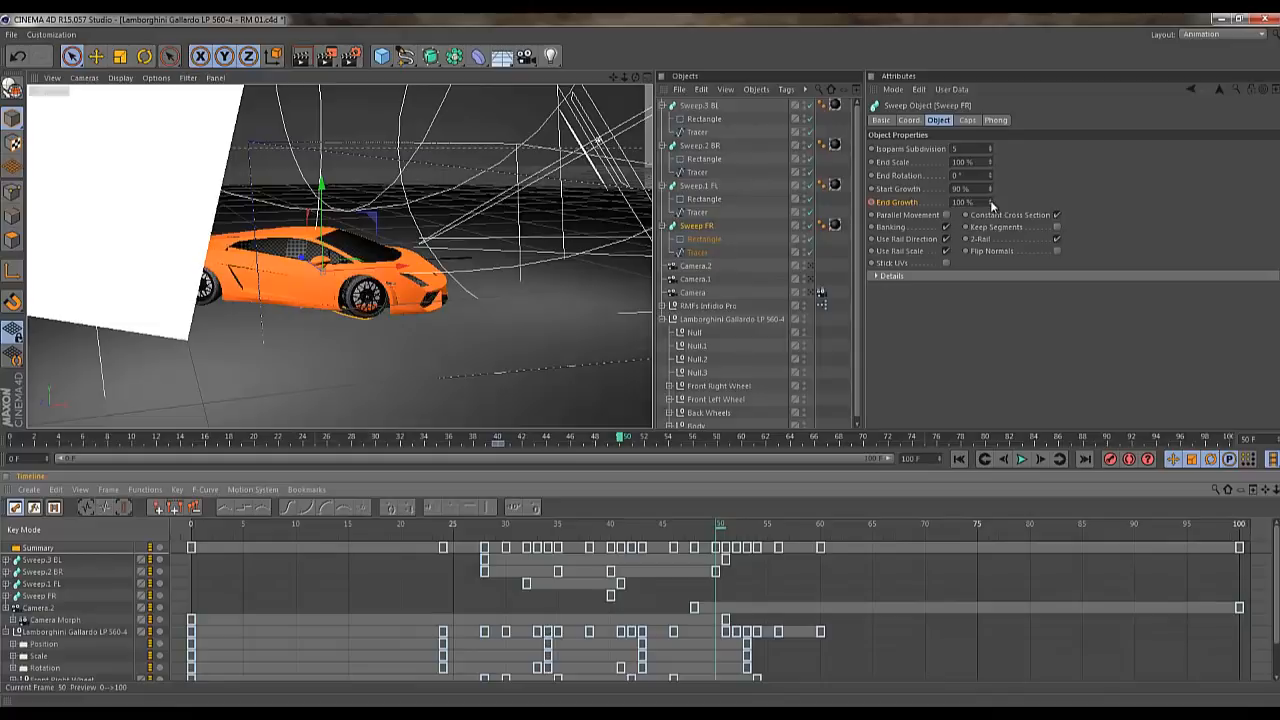
{"action": "left_click", "coordinate": [977, 202]}
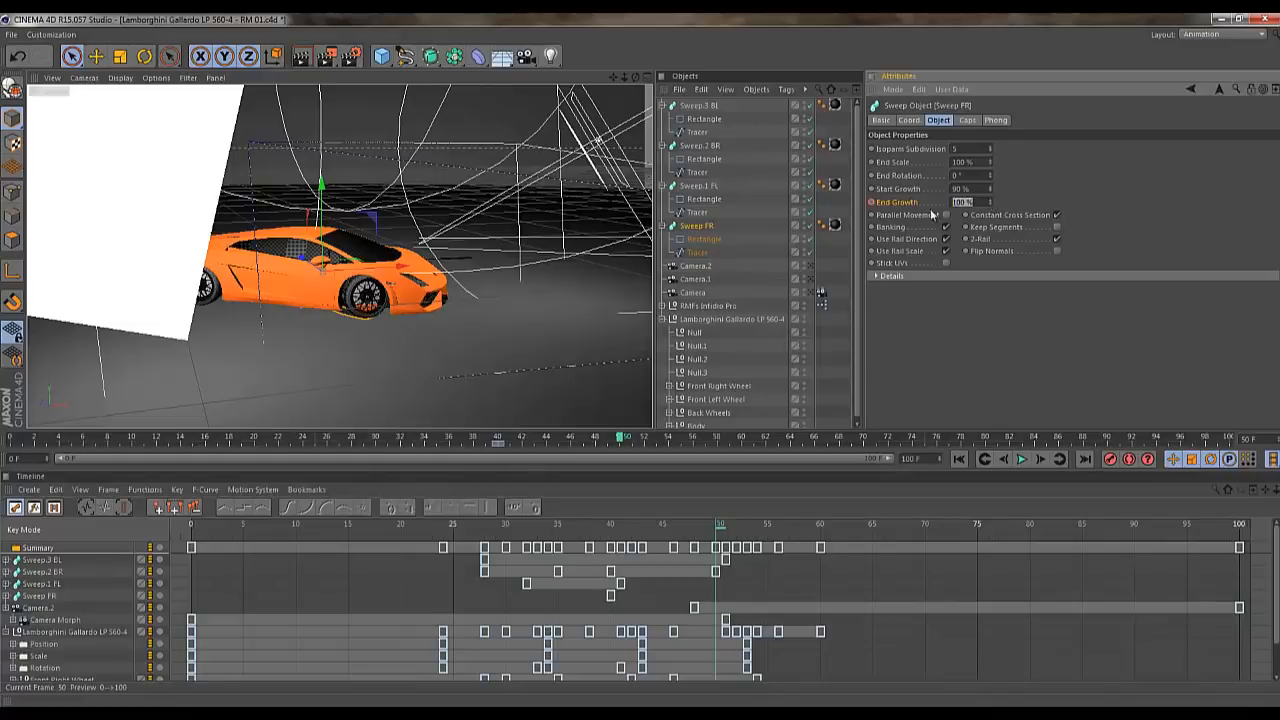
{"action": "type", "text": "90"}
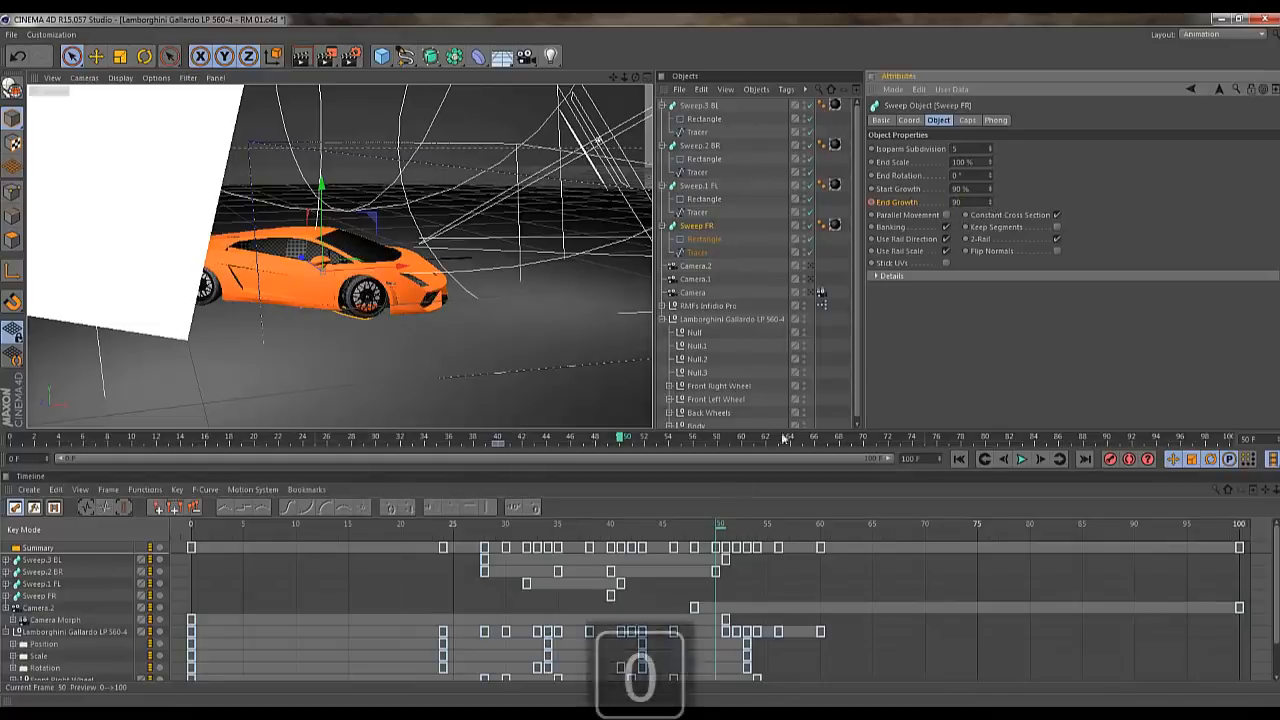
Return to frame 40, set the End Growth of Sweep FR to 90 % and update its keyframe
{"action": "left_click", "coordinate": [614, 522]}
{"action": "left_click_drag", "start_coordinate": [968, 205], "coordinate": [875, 209]}
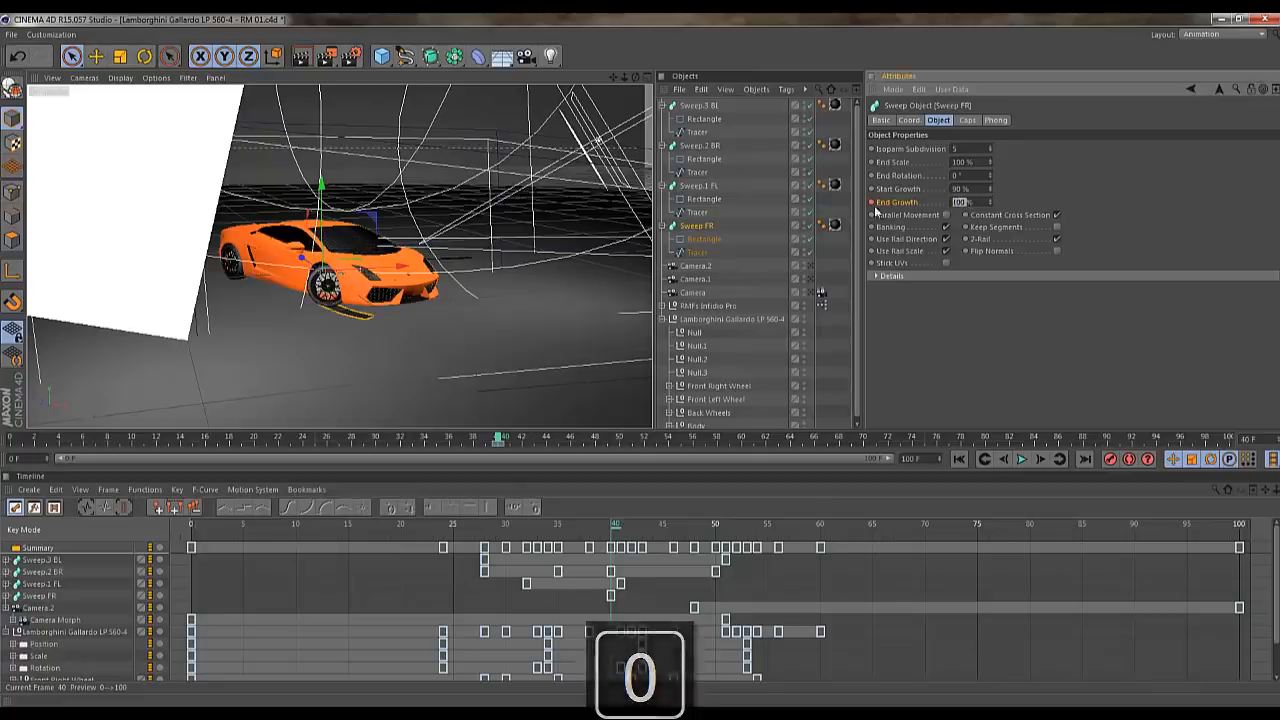
{"action": "type", "text": "90"}
{"action": "left_click", "coordinate": [871, 204], "text": "ctrl"}
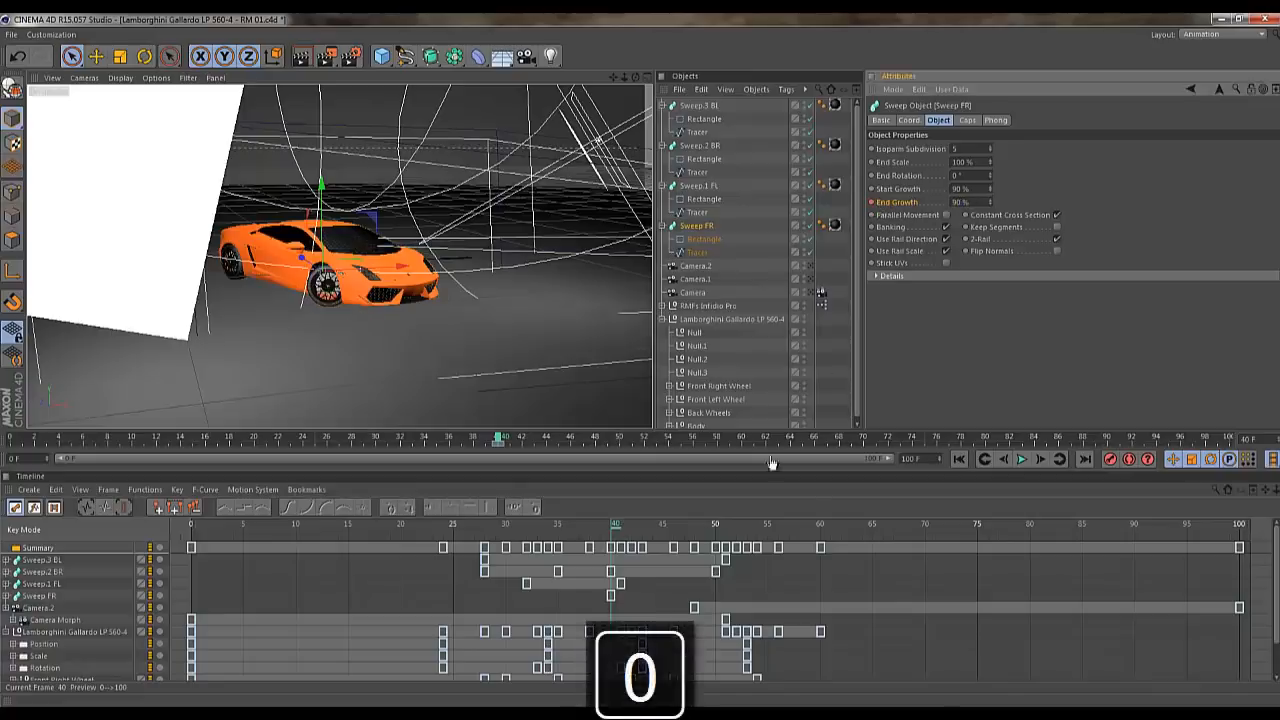
Keyframe the End Growth of Sweep FR at 100 % on frame 51 and scrub back to frame 32
{"action": "mouse_move", "coordinate": [706, 528]}
{"action": "left_mouse_down"}
{"action": "mouse_move", "coordinate": [753, 514]}
{"action": "mouse_move", "coordinate": [718, 527]}
{"action": "mouse_move", "coordinate": [729, 524]}
{"action": "left_mouse_up"}
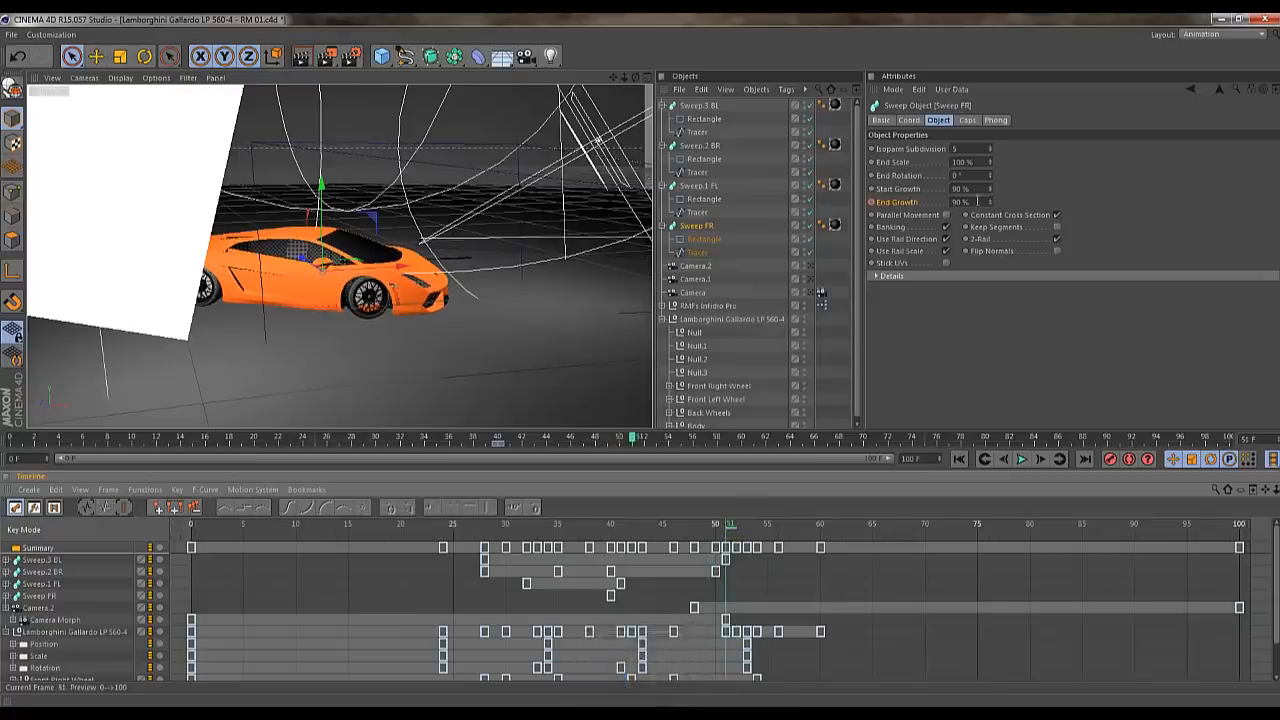
{"action": "left_click_drag", "start_coordinate": [968, 202], "coordinate": [820, 233]}
{"action": "type", "text": "10"}
{"action": "key", "text": "Return"}
{"action": "type", "text": "100"}
{"action": "key", "text": "Return"}
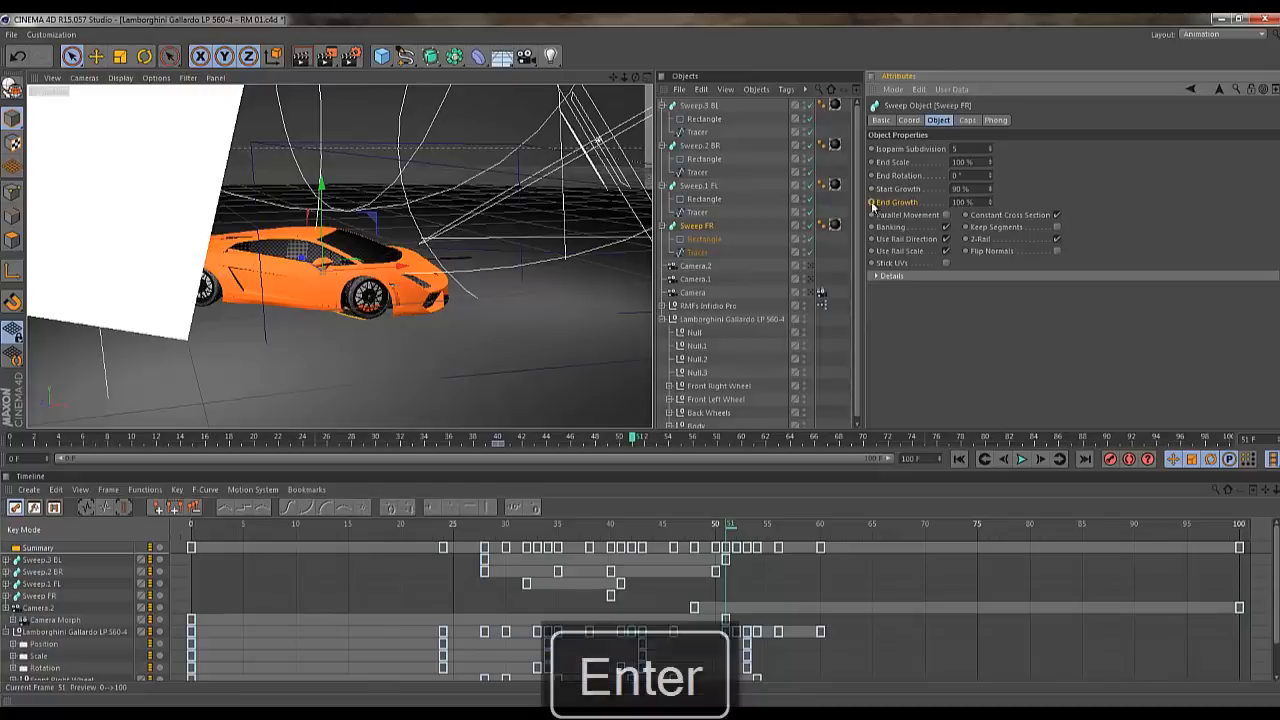
{"action": "left_click_drag", "start_coordinate": [735, 530], "coordinate": [525, 541]}
Play the animation from the first frame through the object named Camera and render the active view
{"action": "left_click", "coordinate": [811, 293]}
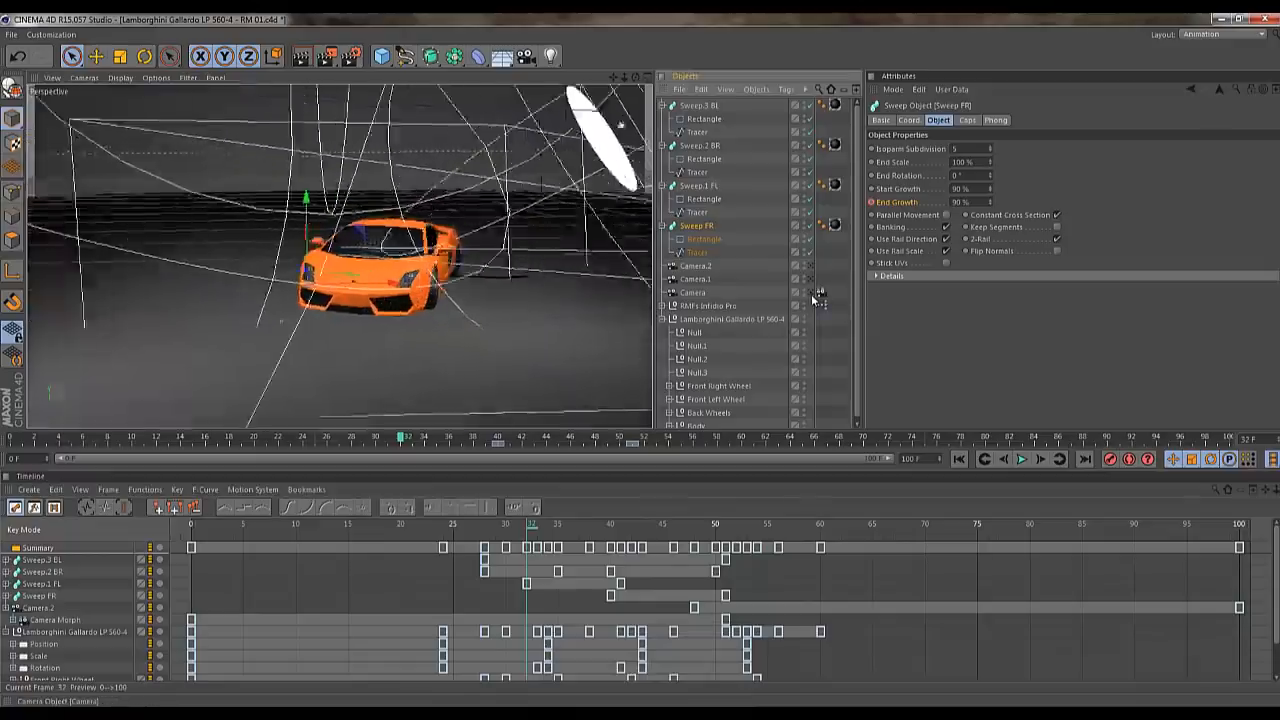
{"action": "left_click", "coordinate": [959, 460]}
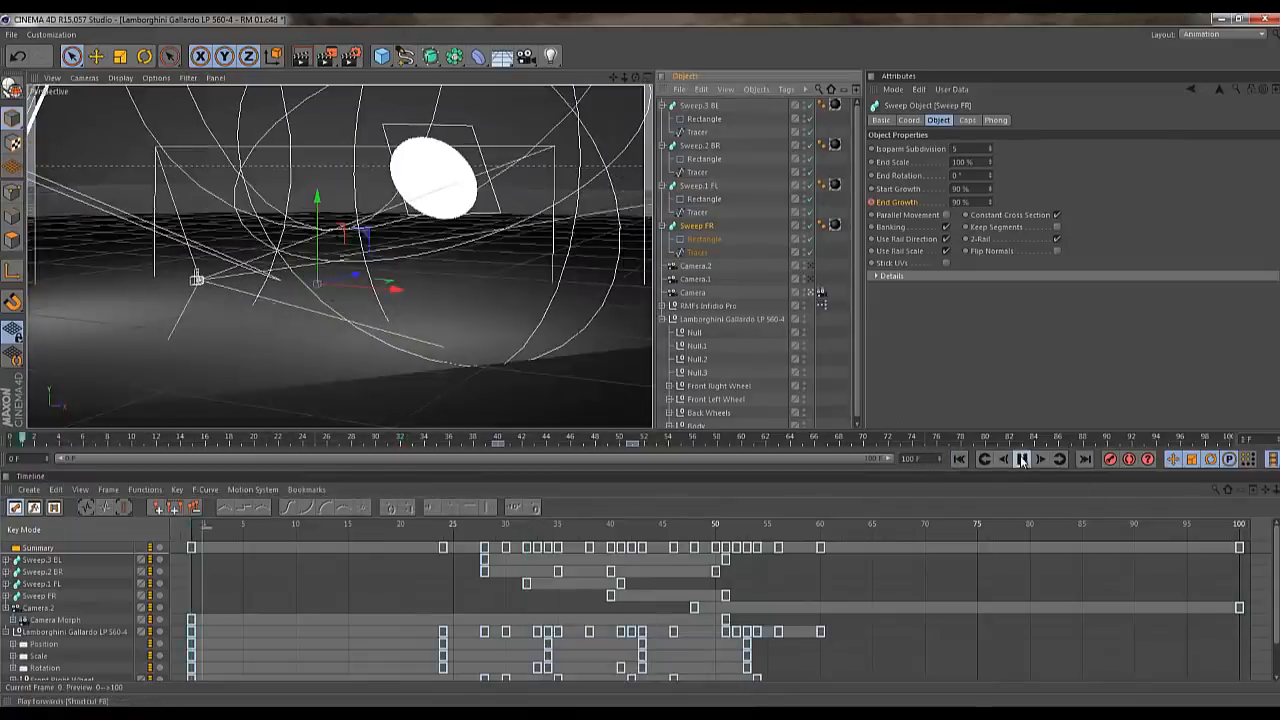
{"action": "left_click", "coordinate": [1022, 459]}
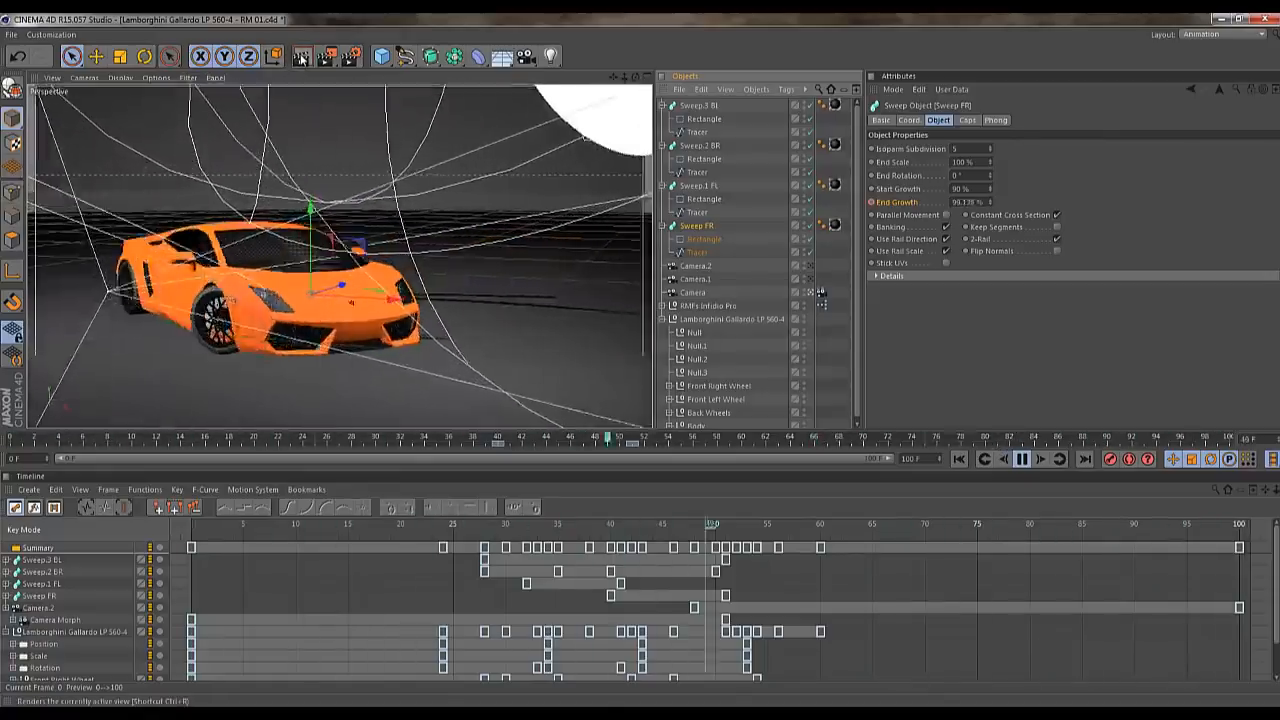
{"action": "left_click", "coordinate": [301, 58]}
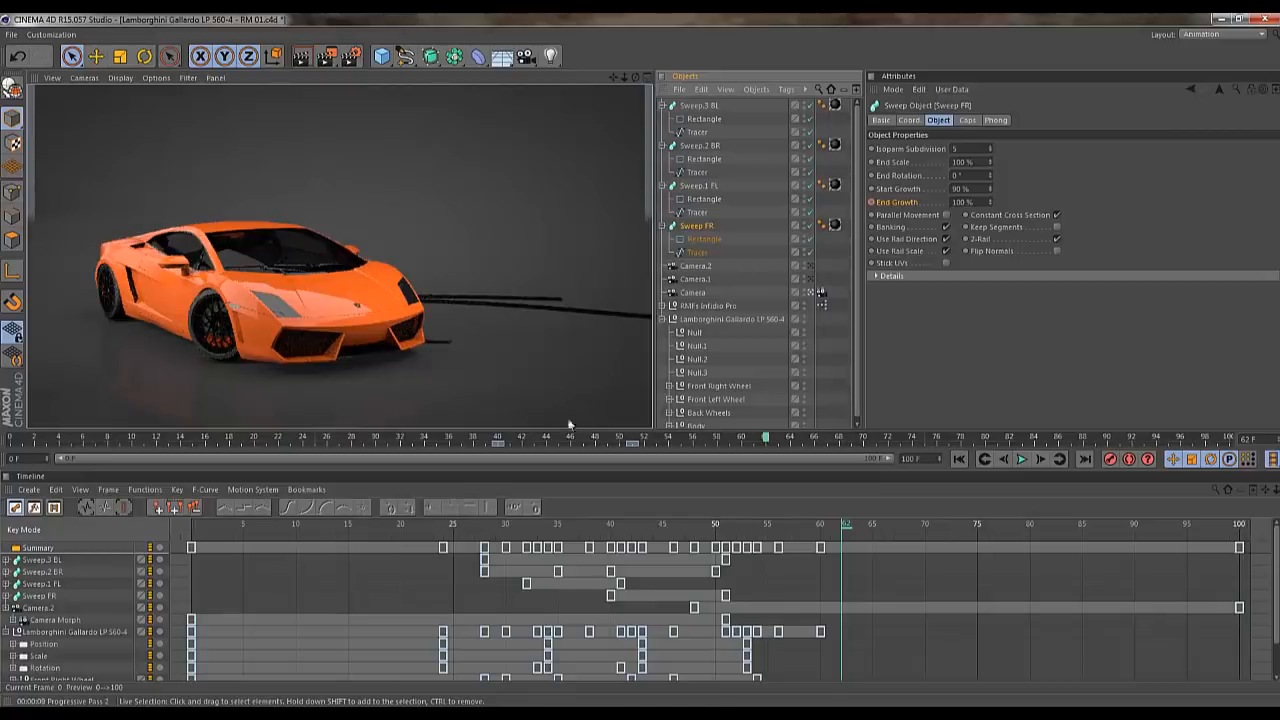
Switch to the Standard layout and create a new material
{"action": "left_click", "coordinate": [1210, 38]}
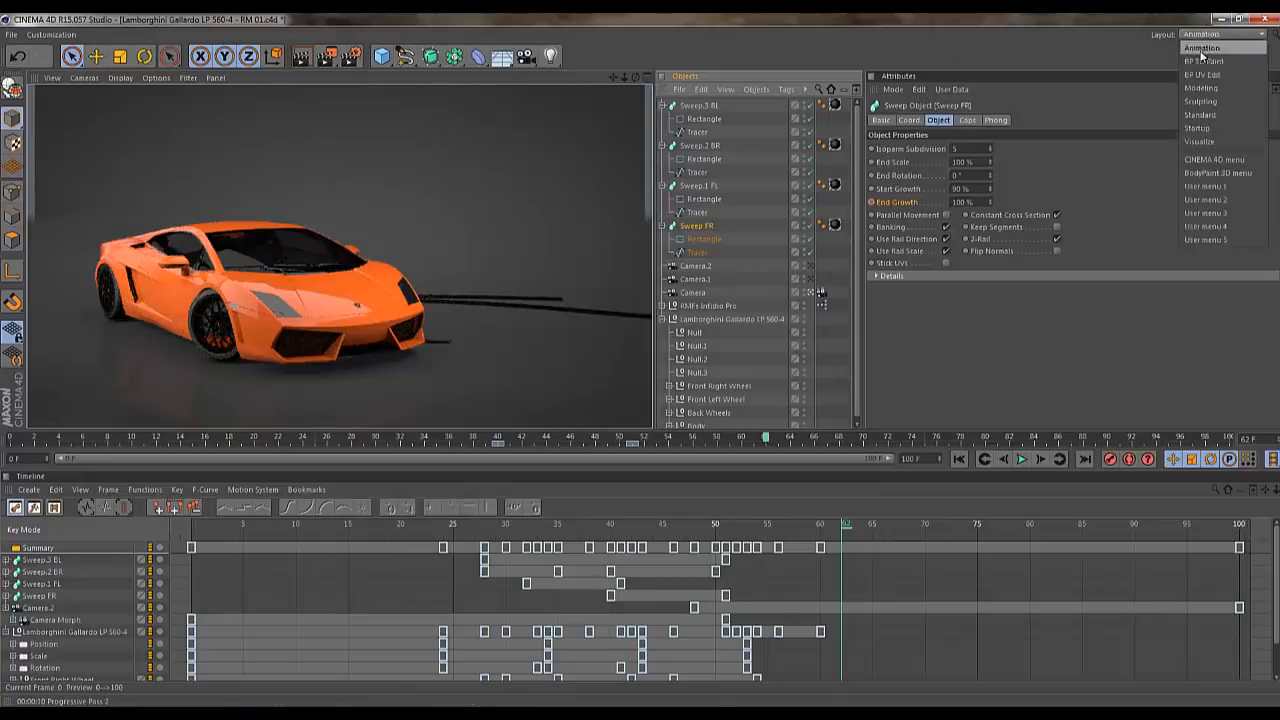
{"action": "left_click", "coordinate": [1212, 128]}
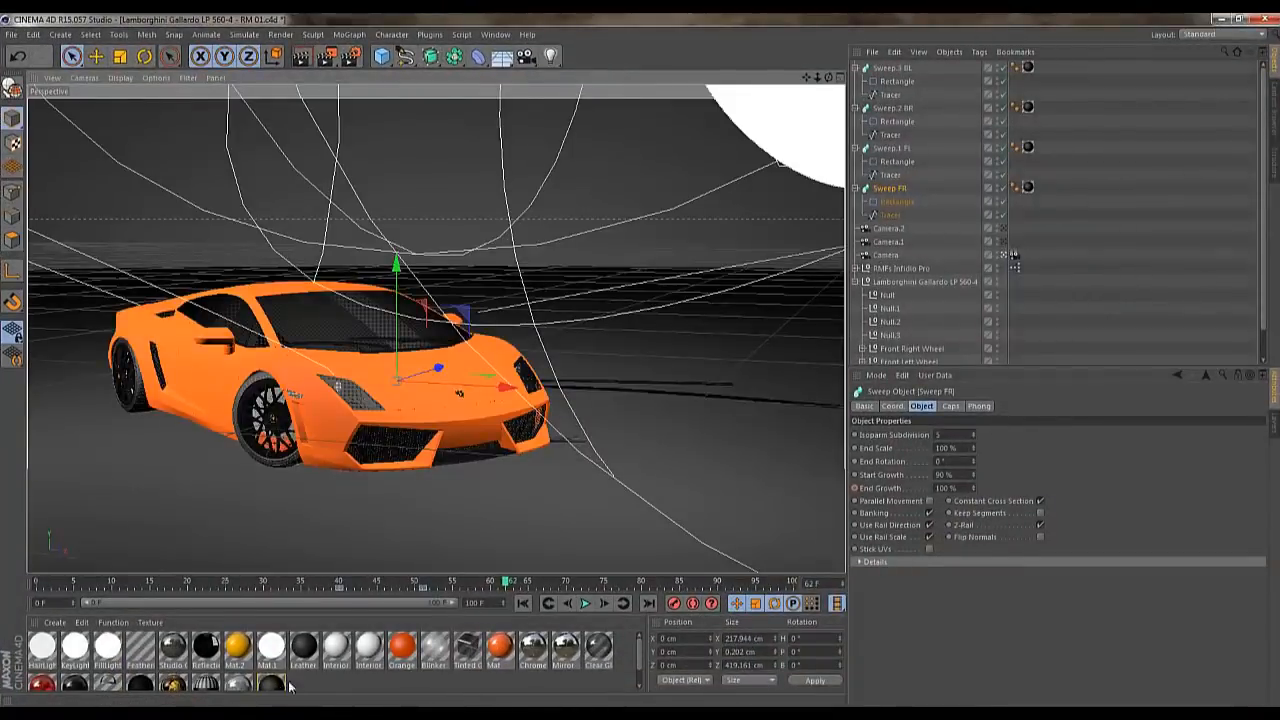
{"action": "double_click", "coordinate": [290, 685]}
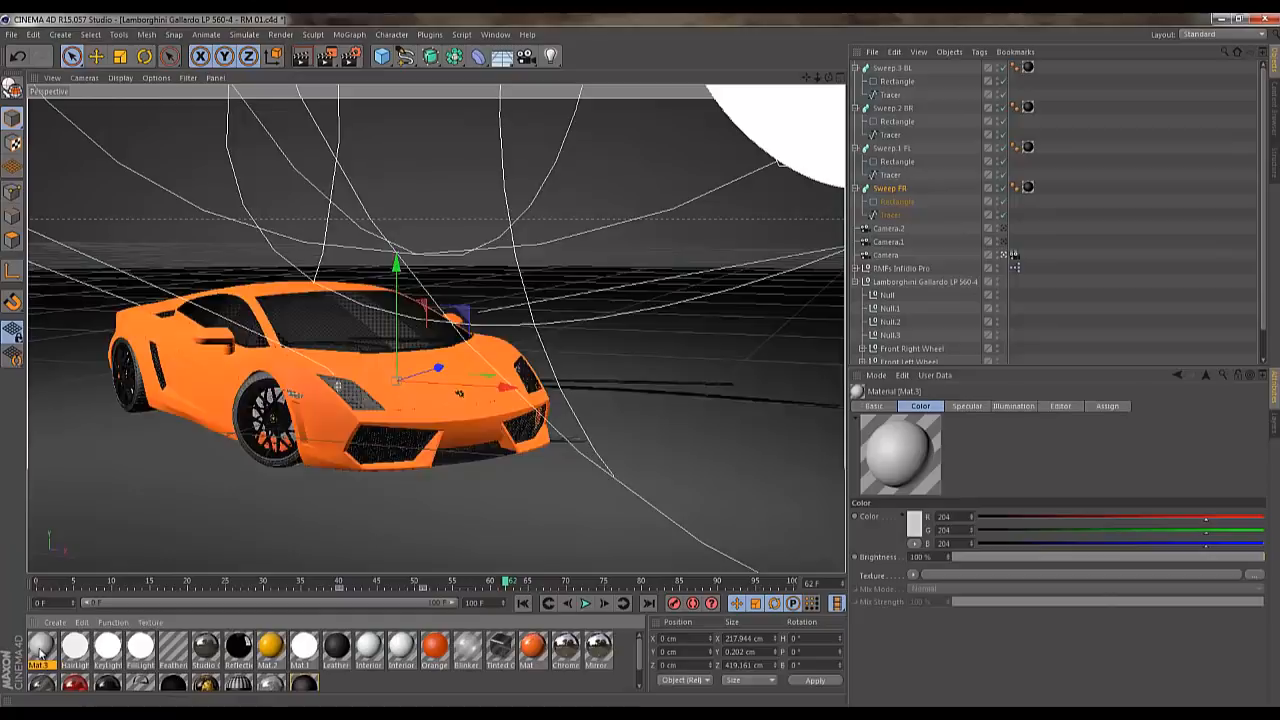
Set the new material Mat.3 to dark grey RGB 62, 62, 62 with a specular brightness of 28 %
{"action": "double_click", "coordinate": [40, 648]}
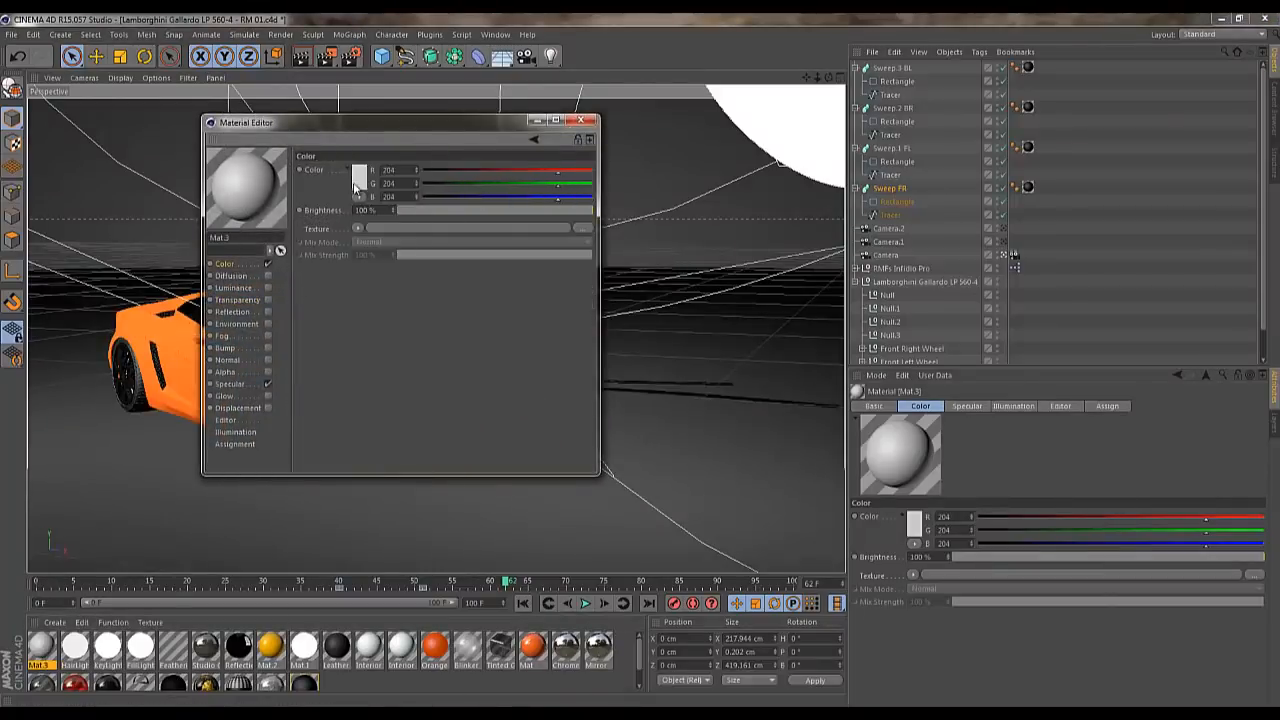
{"action": "left_click", "coordinate": [356, 188]}
{"action": "left_click_drag", "start_coordinate": [285, 146], "coordinate": [280, 191]}
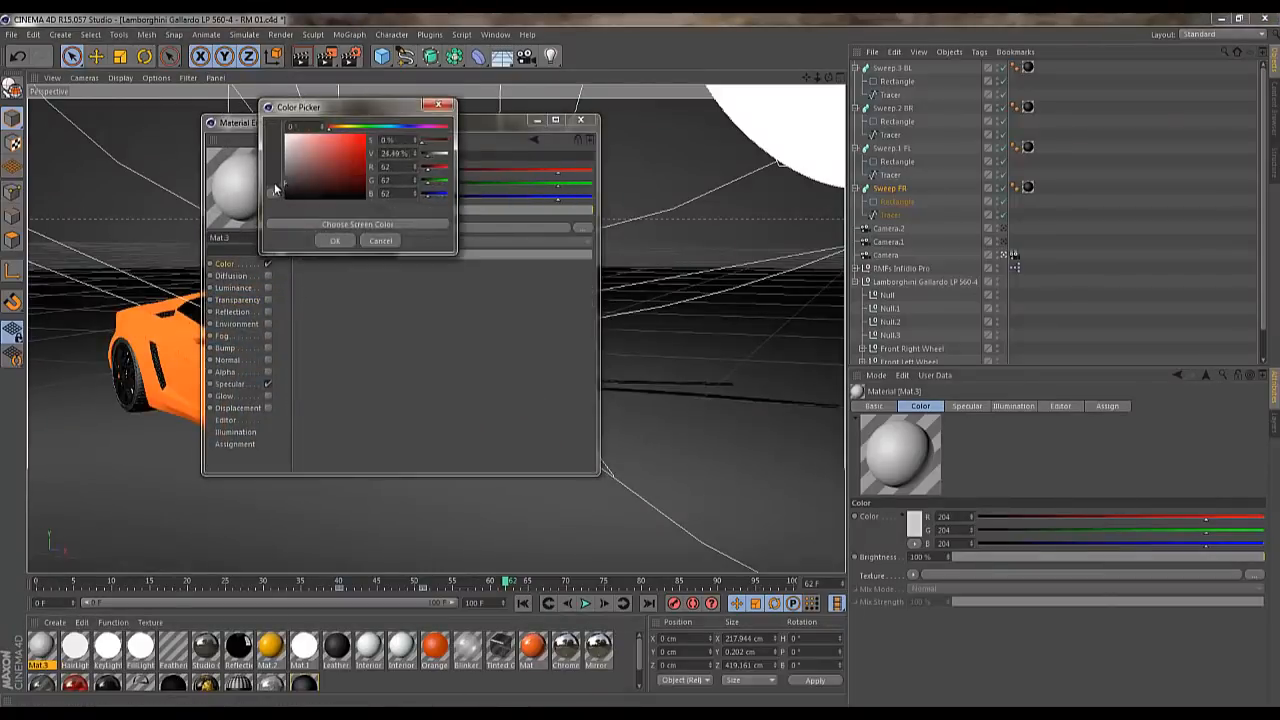
{"action": "left_click", "coordinate": [335, 240]}
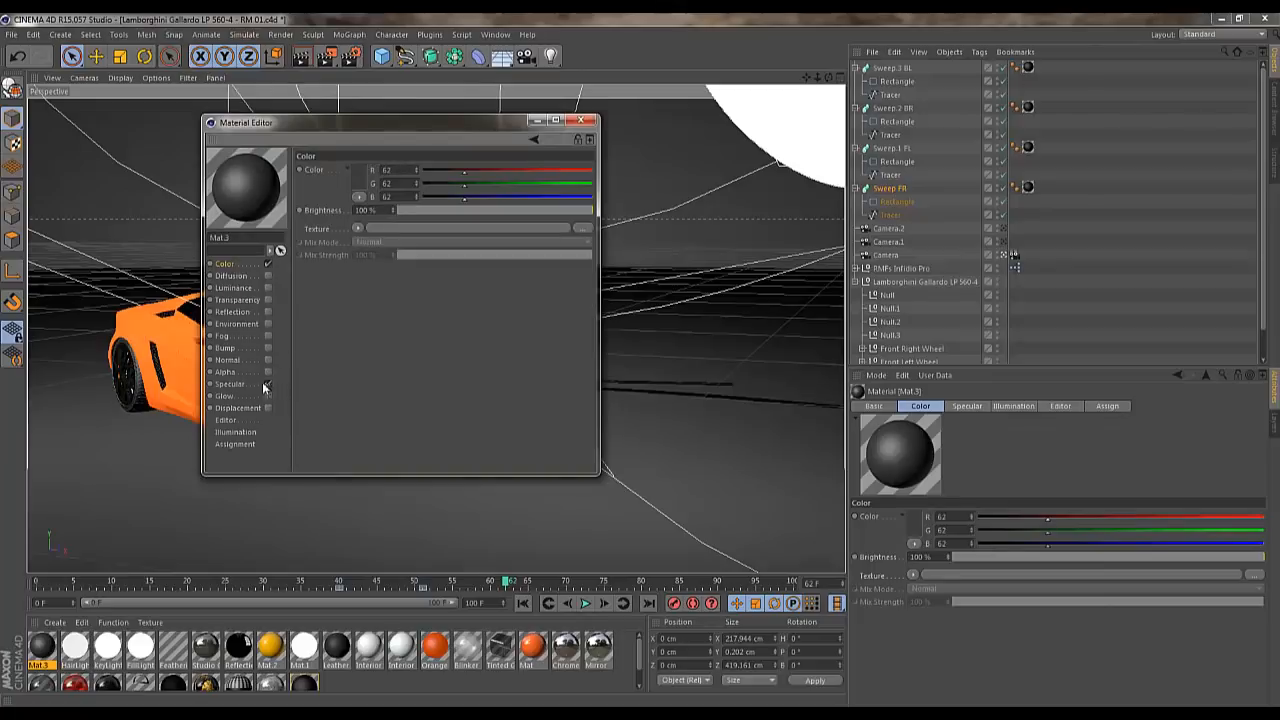
{"action": "left_click", "coordinate": [232, 384]}
{"action": "left_click_drag", "start_coordinate": [433, 211], "coordinate": [445, 213]}
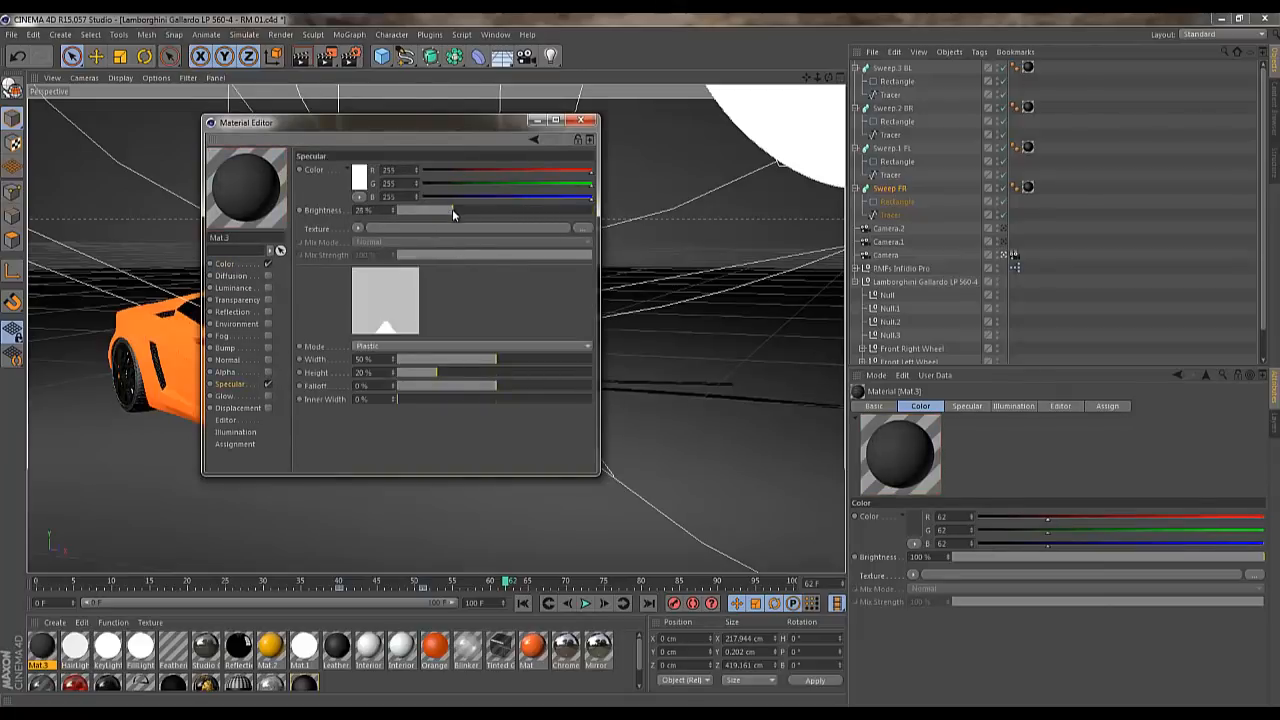
{"action": "left_click", "coordinate": [581, 121]}
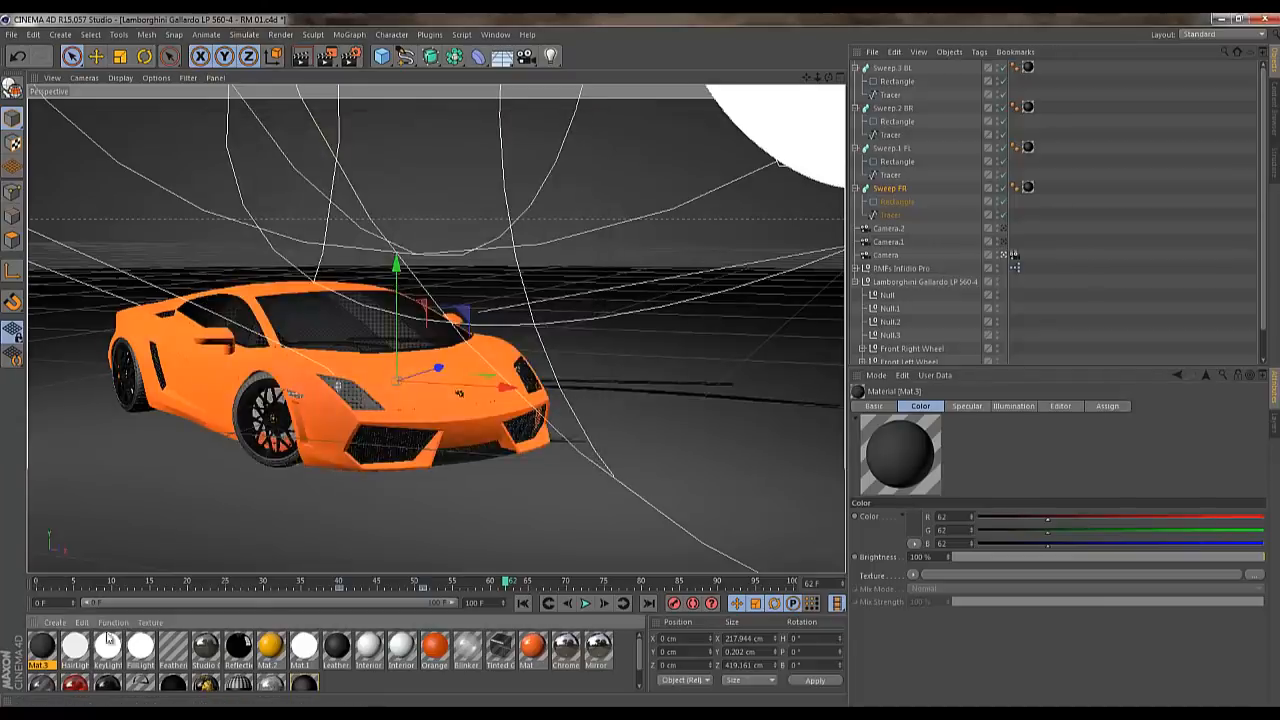
Enable the Bump channel of Mat.3 and load a Gradient shader as its texture
{"action": "double_click", "coordinate": [44, 648]}
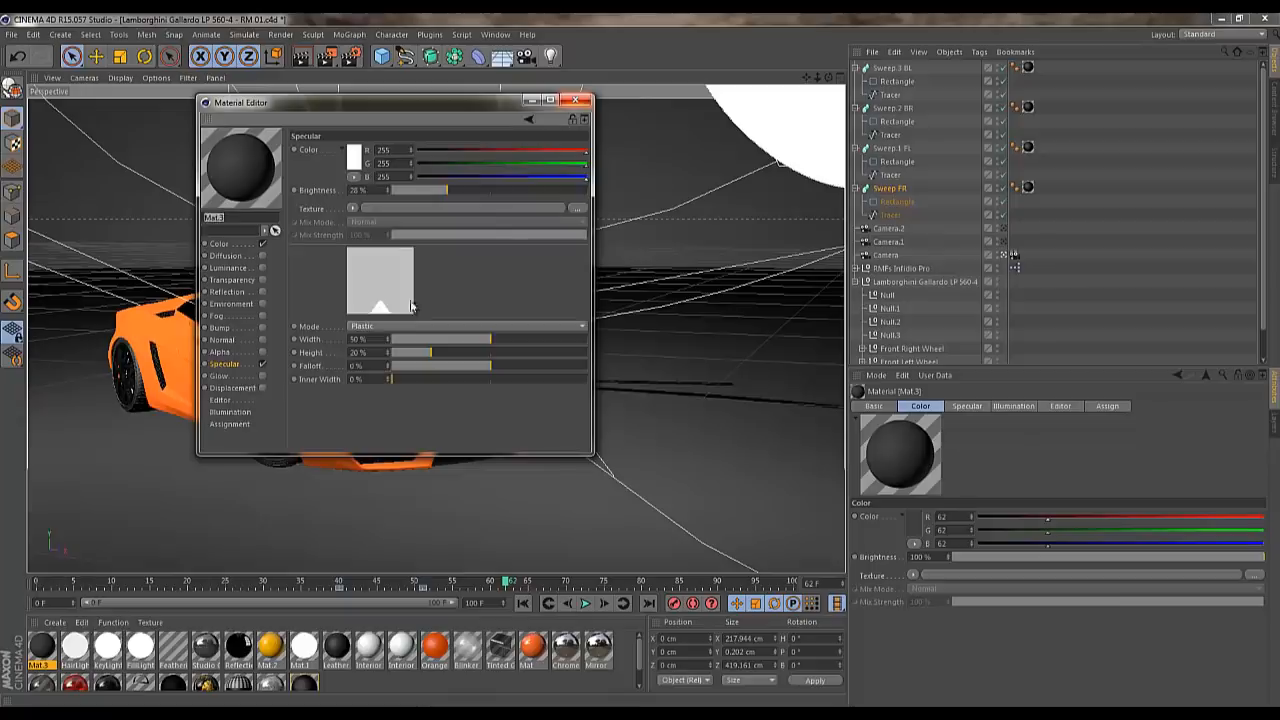
{"action": "left_click", "coordinate": [247, 328]}
{"action": "left_click", "coordinate": [262, 328]}
{"action": "left_click", "coordinate": [345, 180]}
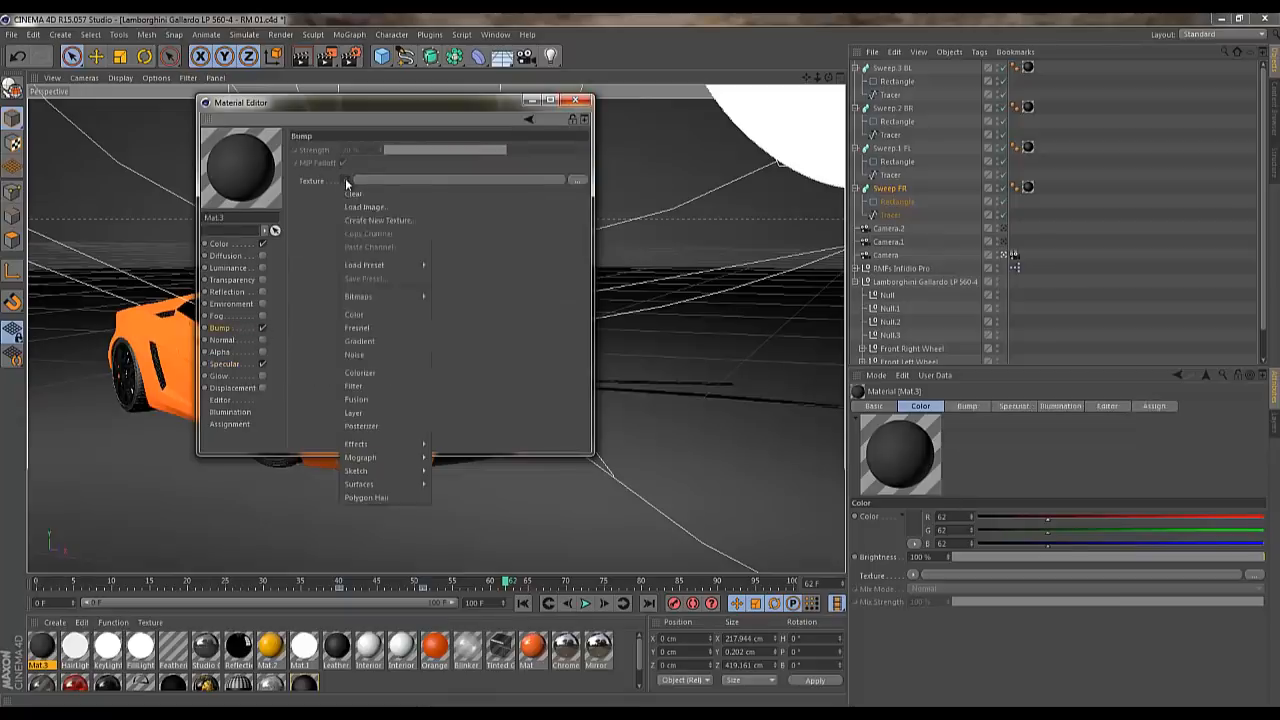
{"action": "left_click", "coordinate": [384, 341]}
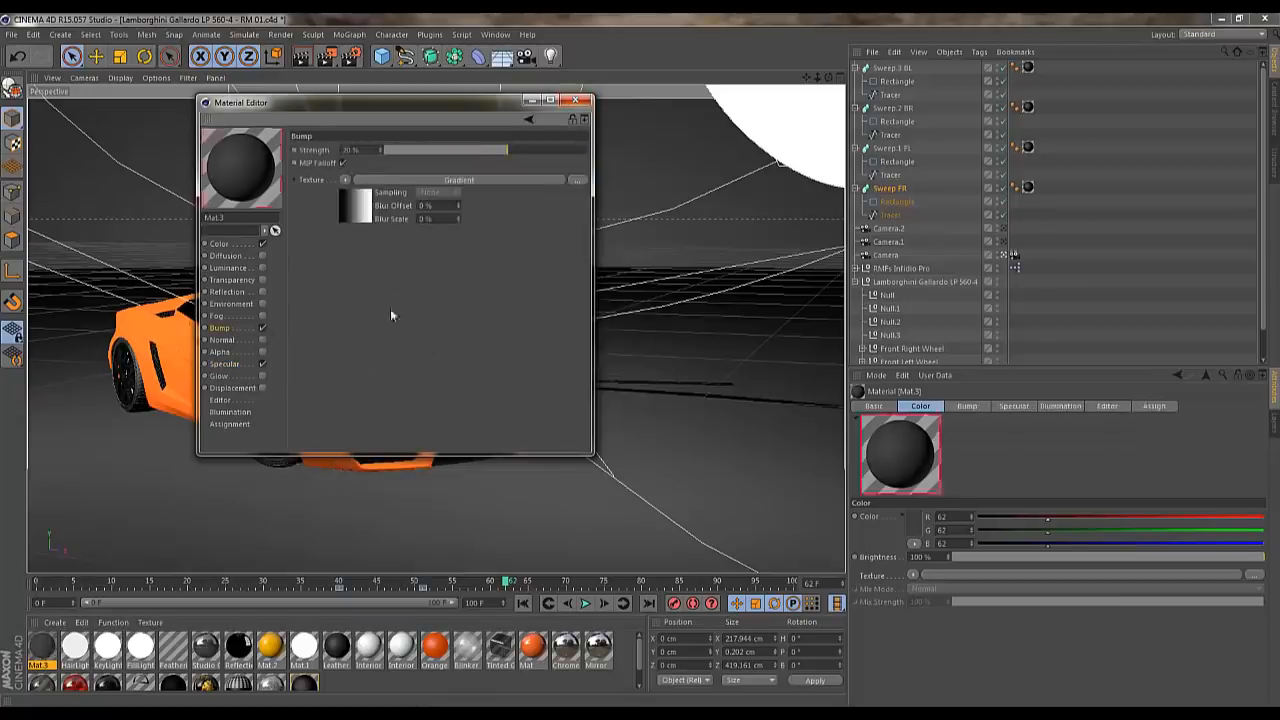
Double the knots of the bump gradient three times to form repeating stripes, and close the material editor
{"action": "left_click", "coordinate": [360, 210]}
{"action": "right_click", "coordinate": [344, 253]}
{"action": "left_click", "coordinate": [378, 271]}
{"action": "right_click", "coordinate": [346, 252]}
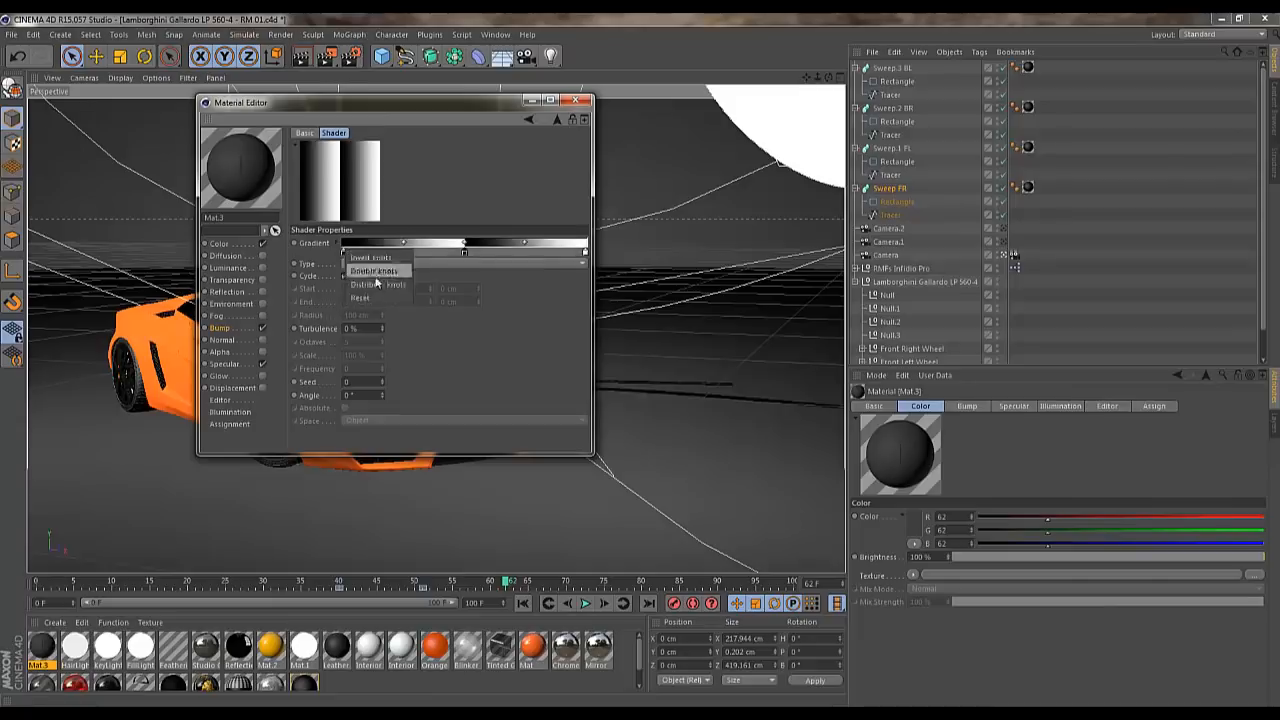
{"action": "left_click", "coordinate": [375, 270]}
{"action": "right_click", "coordinate": [346, 250]}
{"action": "left_click", "coordinate": [377, 269]}
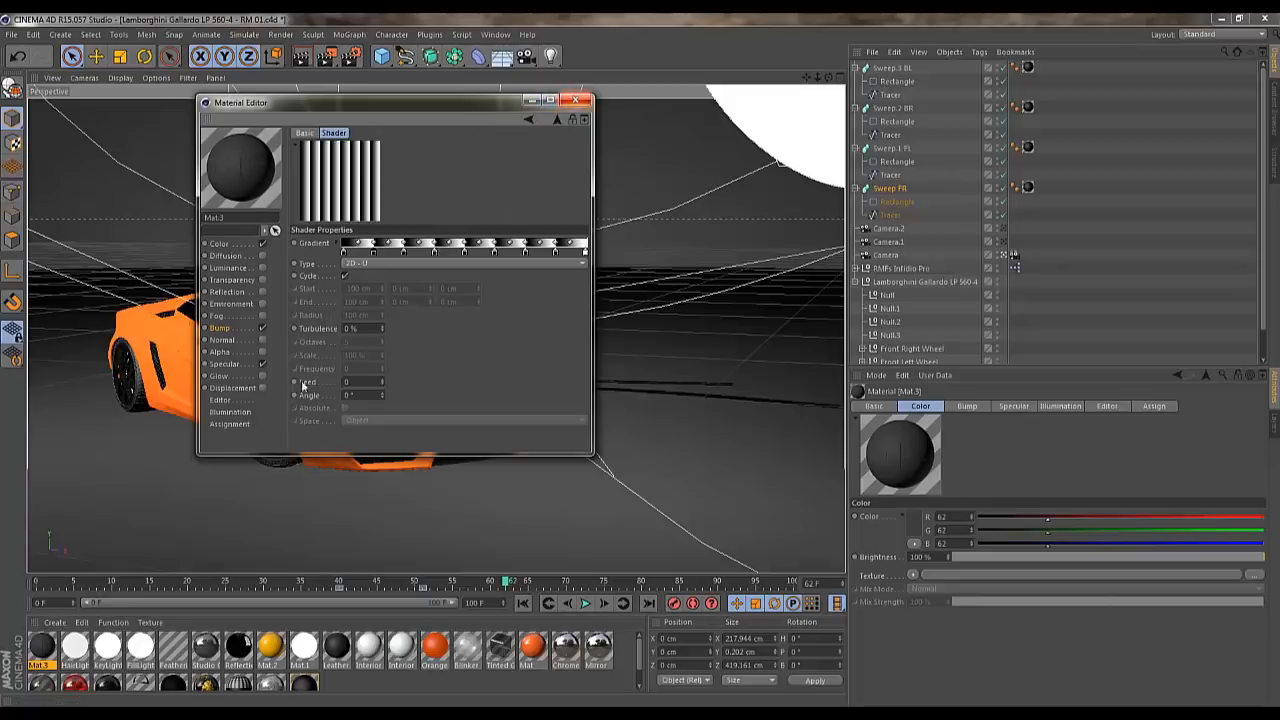
{"action": "left_click", "coordinate": [242, 331]}
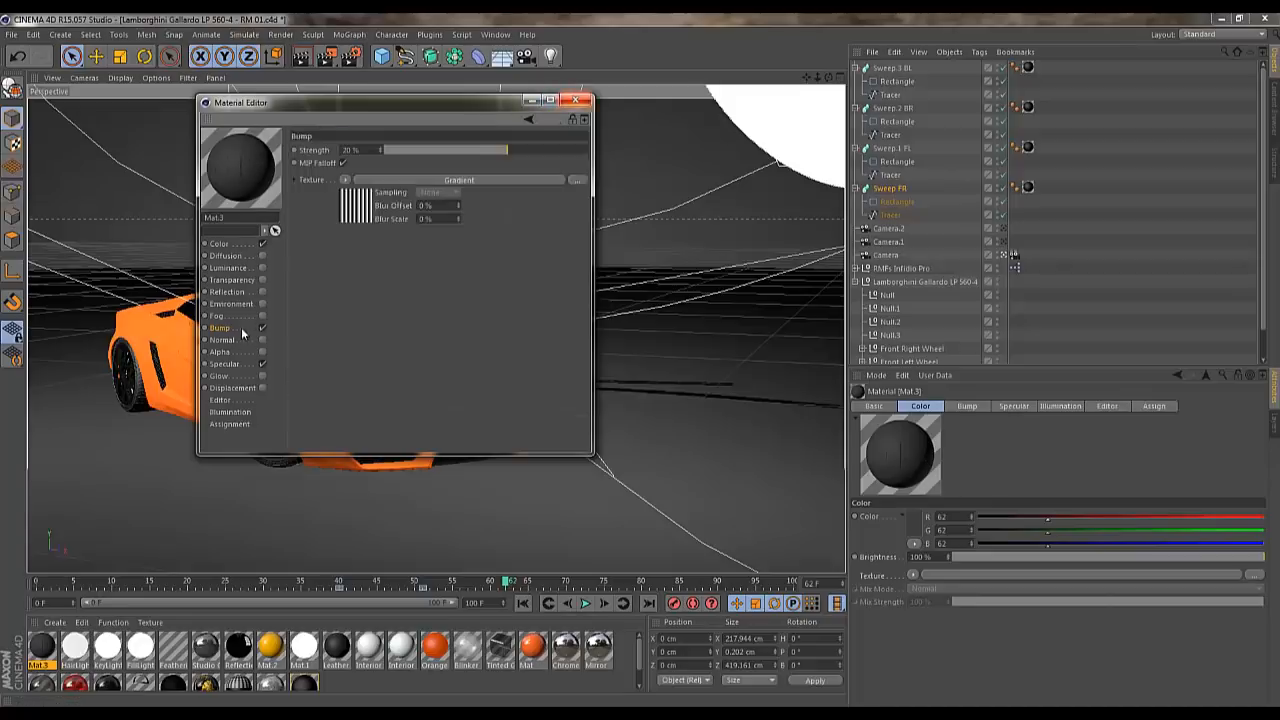
{"action": "left_click", "coordinate": [575, 100]}
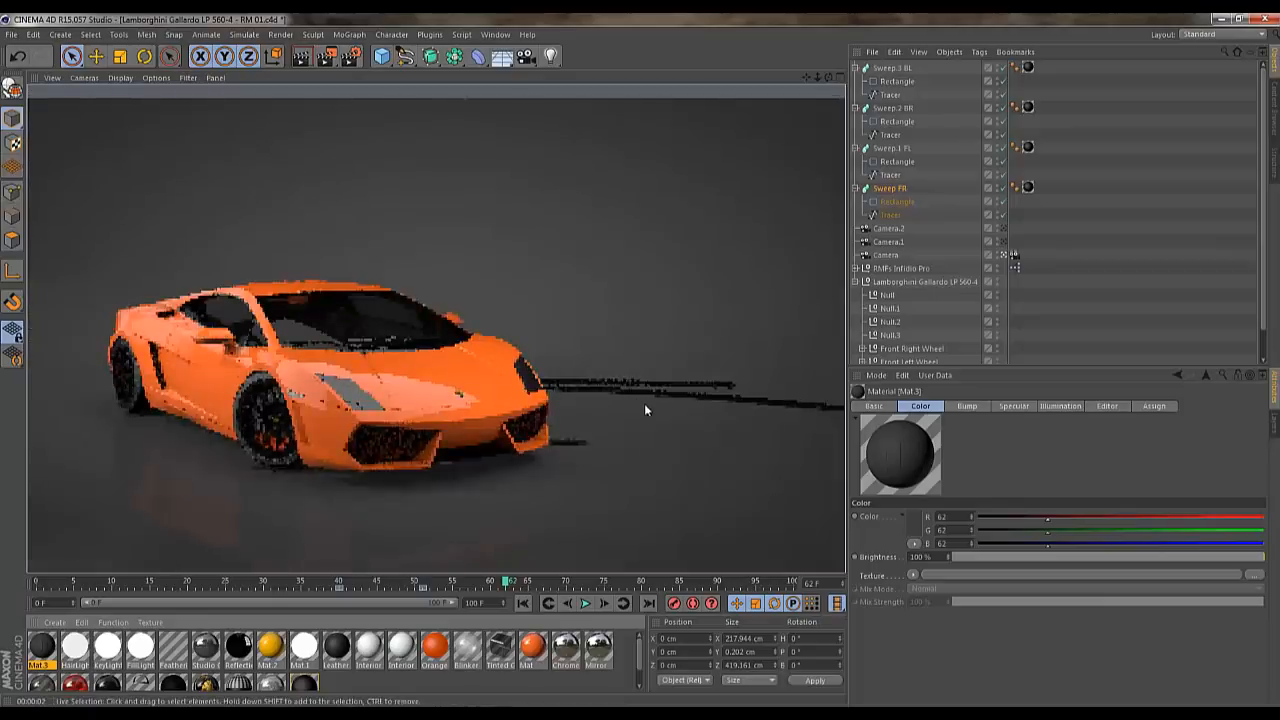
{"action": "left_click_drag", "start_coordinate": [908, 117], "coordinate": [1042, 150]}
{"action": "key", "text": "Delete"}
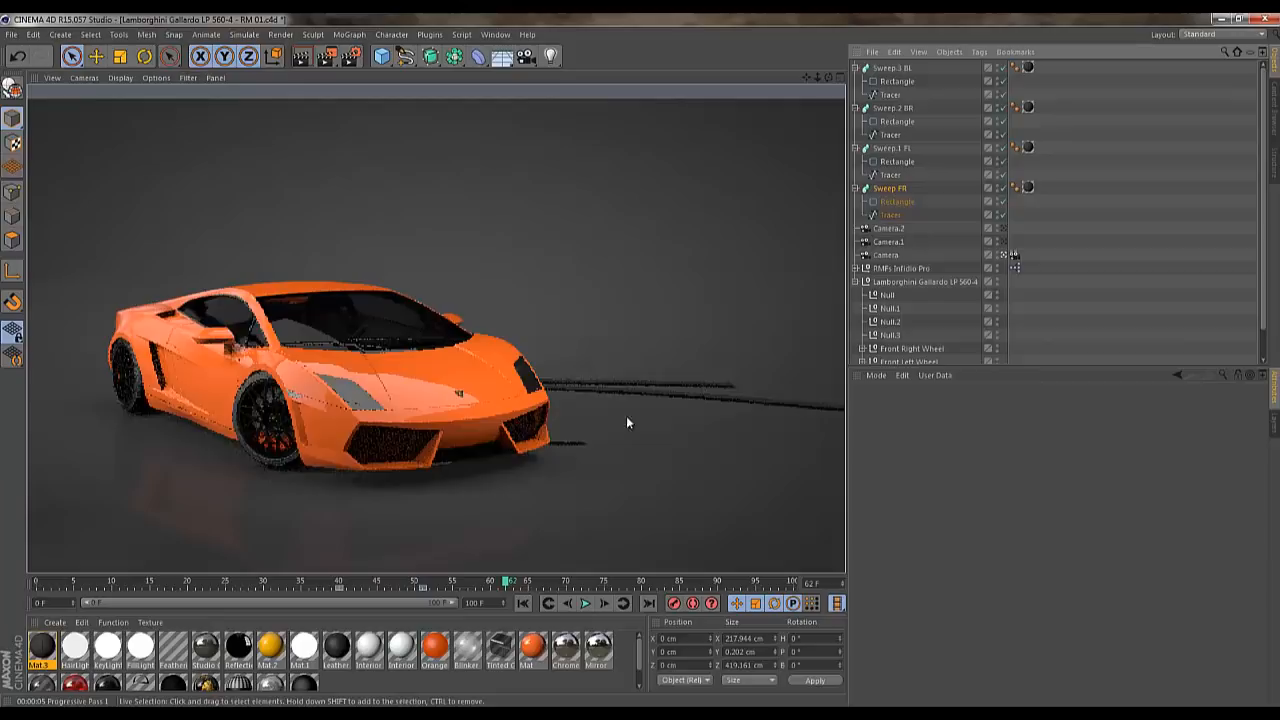
Select all four tyre-track sweeps: Sweep.3 BL, Sweep.2 BR, Sweep.1 FL and Sweep FR
{"action": "left_click", "coordinate": [893, 68]}
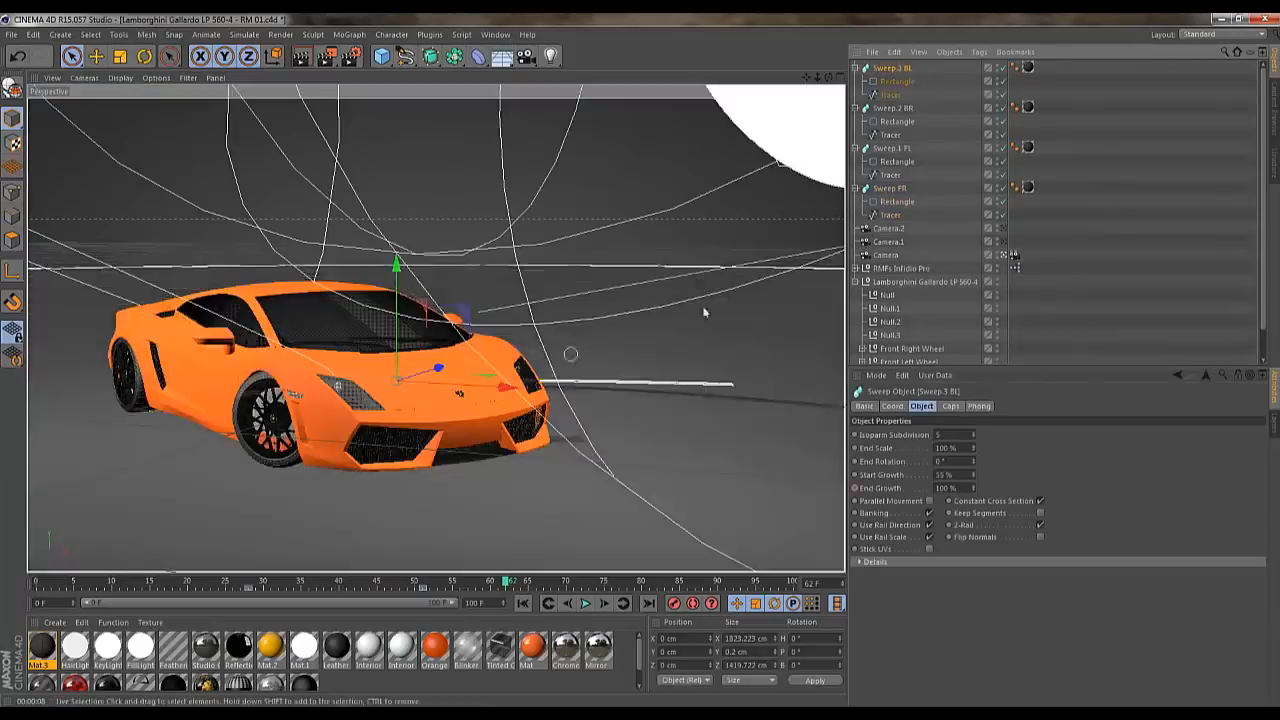
{"action": "left_click", "coordinate": [893, 108], "text": "ctrl"}
{"action": "left_click", "coordinate": [893, 148], "text": "ctrl"}
{"action": "left_click", "coordinate": [890, 188], "text": "ctrl"}
{"action": "right_click", "coordinate": [890, 188]}
{"action": "mouse_move", "coordinate": [940, 195]}
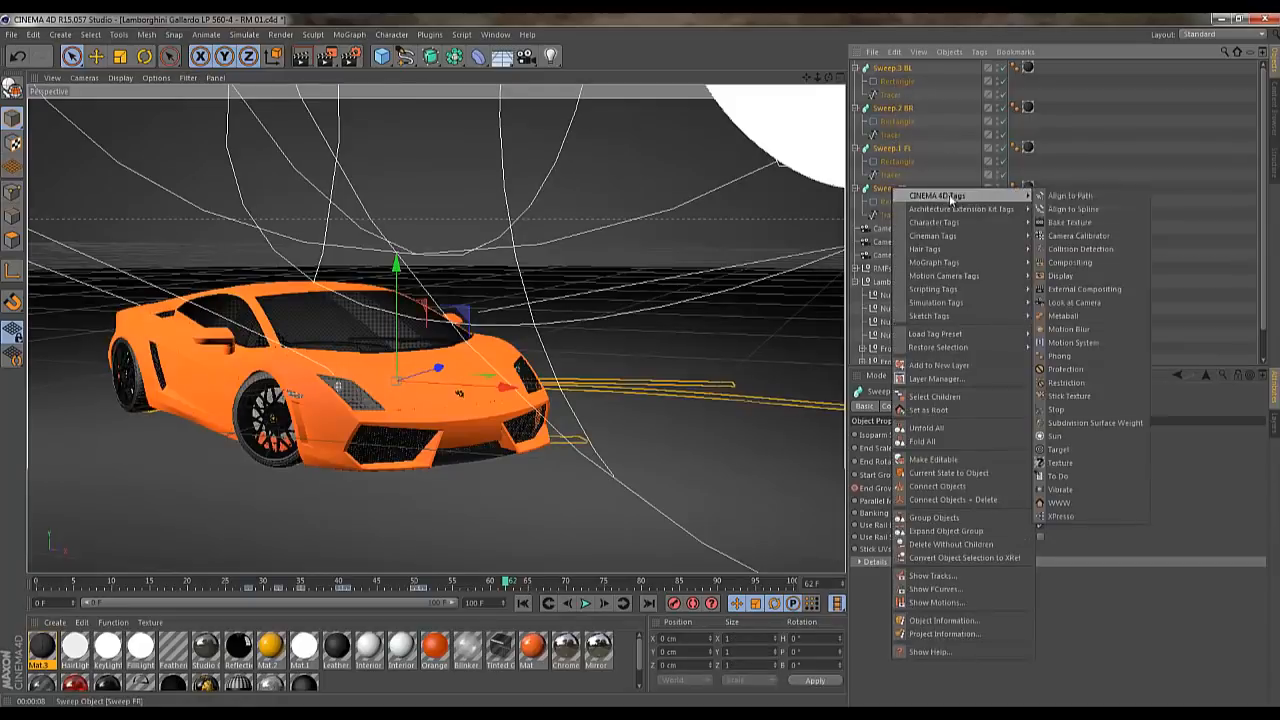
{"action": "left_click", "coordinate": [1083, 289]}
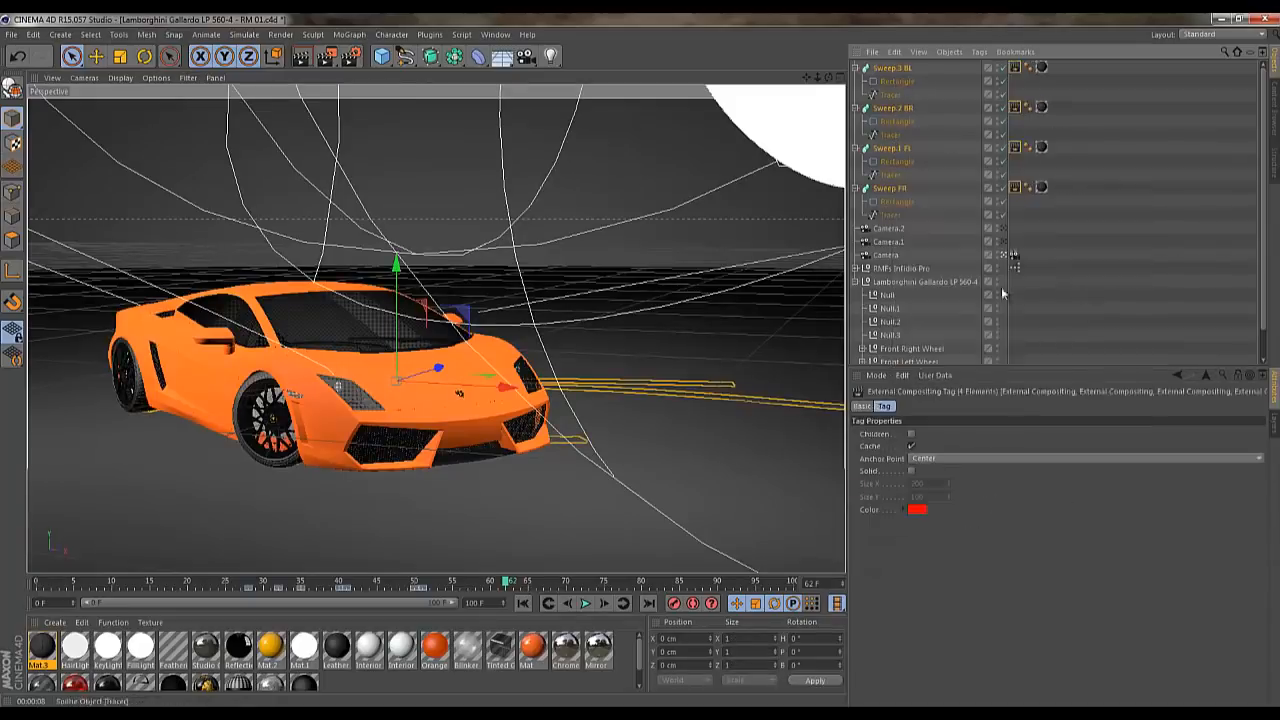
{"action": "key", "text": "ctrl+z"}
Add Compositing tags to the four selected sweeps and disable Seen by AO on them
{"action": "right_click", "coordinate": [893, 68]}
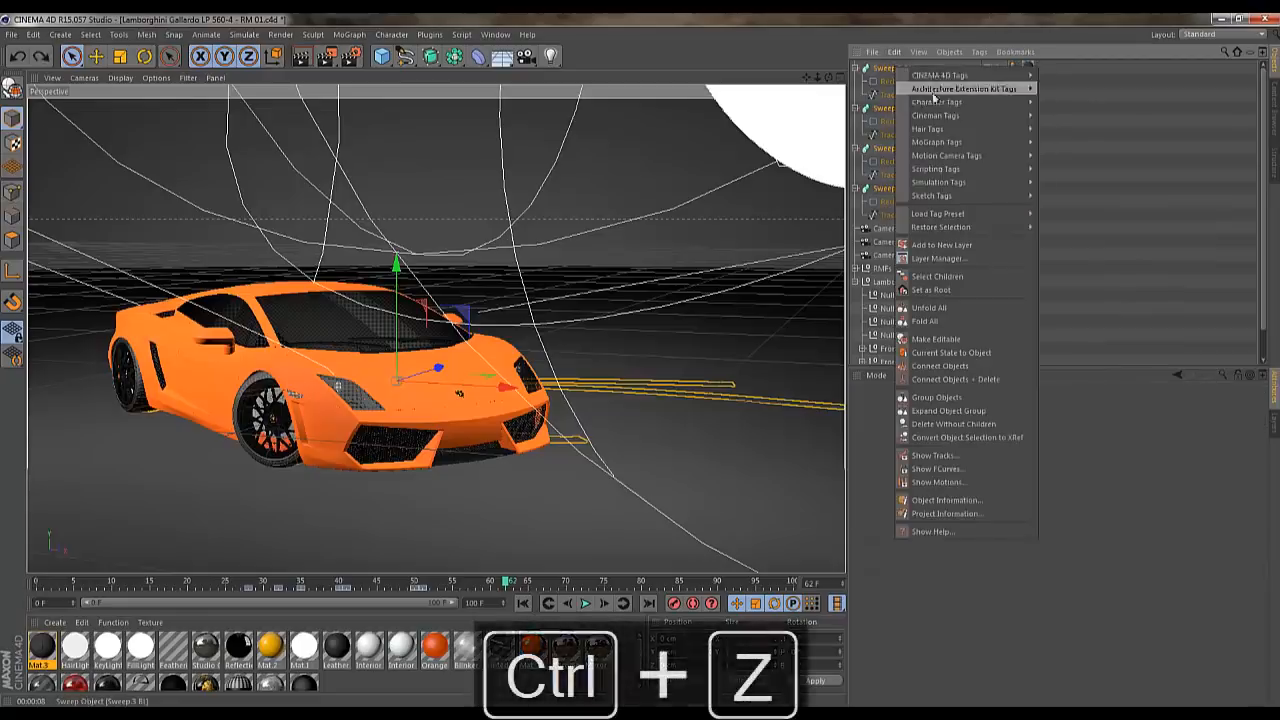
{"action": "mouse_move", "coordinate": [951, 74]}
{"action": "left_click", "coordinate": [1085, 141]}
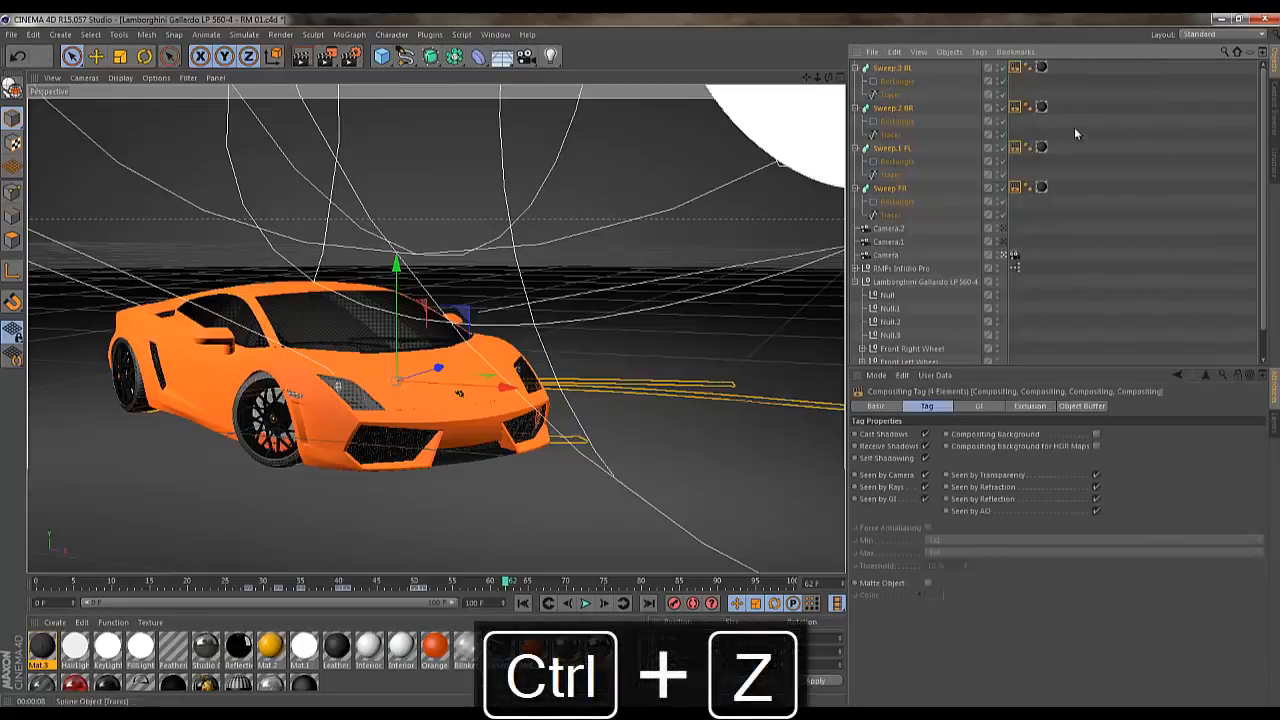
{"action": "left_click", "coordinate": [1096, 511]}
{"action": "left_click", "coordinate": [907, 309]}
Expand the car's Body group and select the headlights_glass object
{"action": "scroll", "coordinate": [922, 285], "scroll_direction": "down", "scroll_amount": 1}
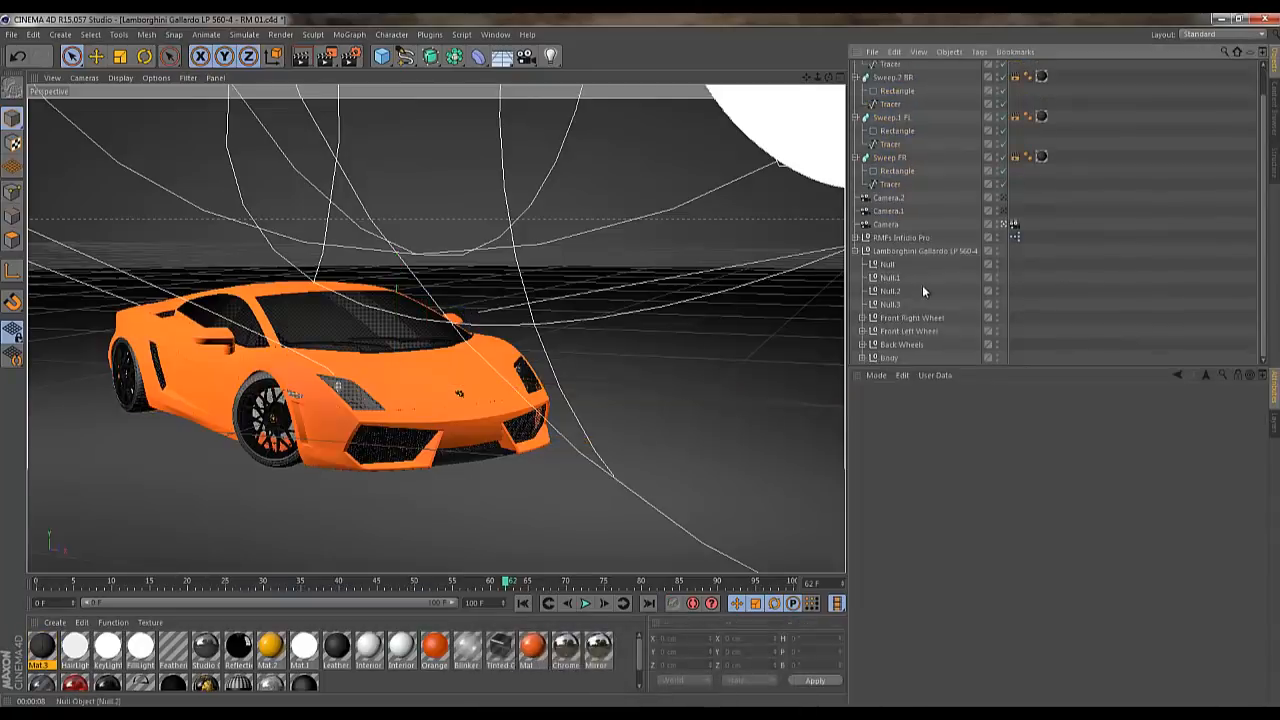
{"action": "left_click", "coordinate": [862, 358]}
{"action": "scroll", "coordinate": [930, 285], "scroll_direction": "down", "scroll_amount": 5}
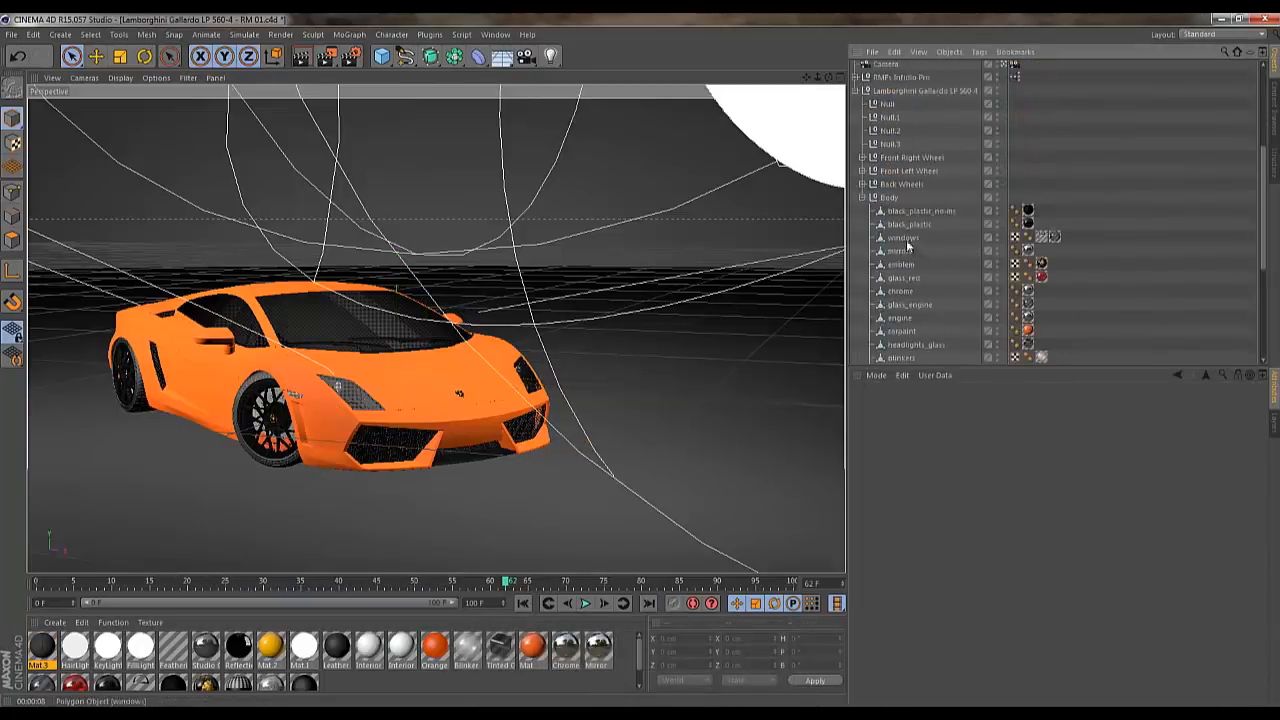
{"action": "scroll", "coordinate": [928, 290], "scroll_direction": "down", "scroll_amount": 5}
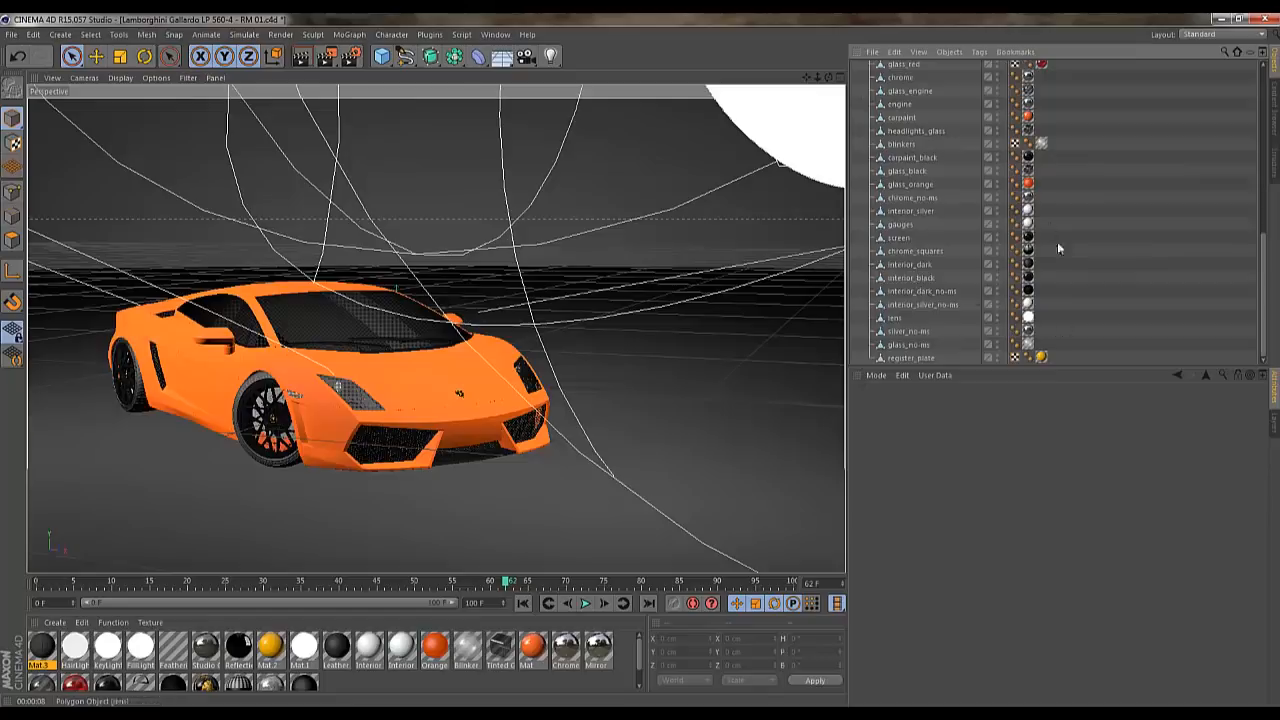
{"action": "left_click", "coordinate": [924, 131]}
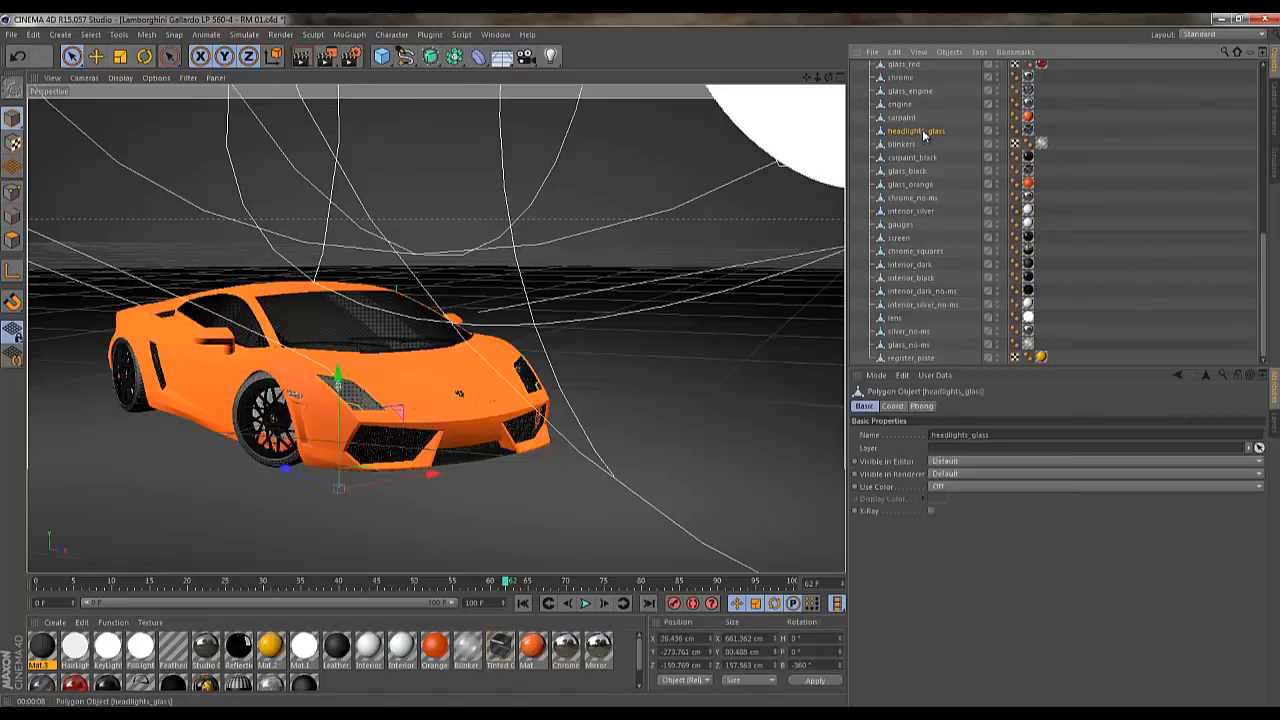
{"action": "right_click", "coordinate": [924, 131]}
{"action": "mouse_move", "coordinate": [983, 140]}
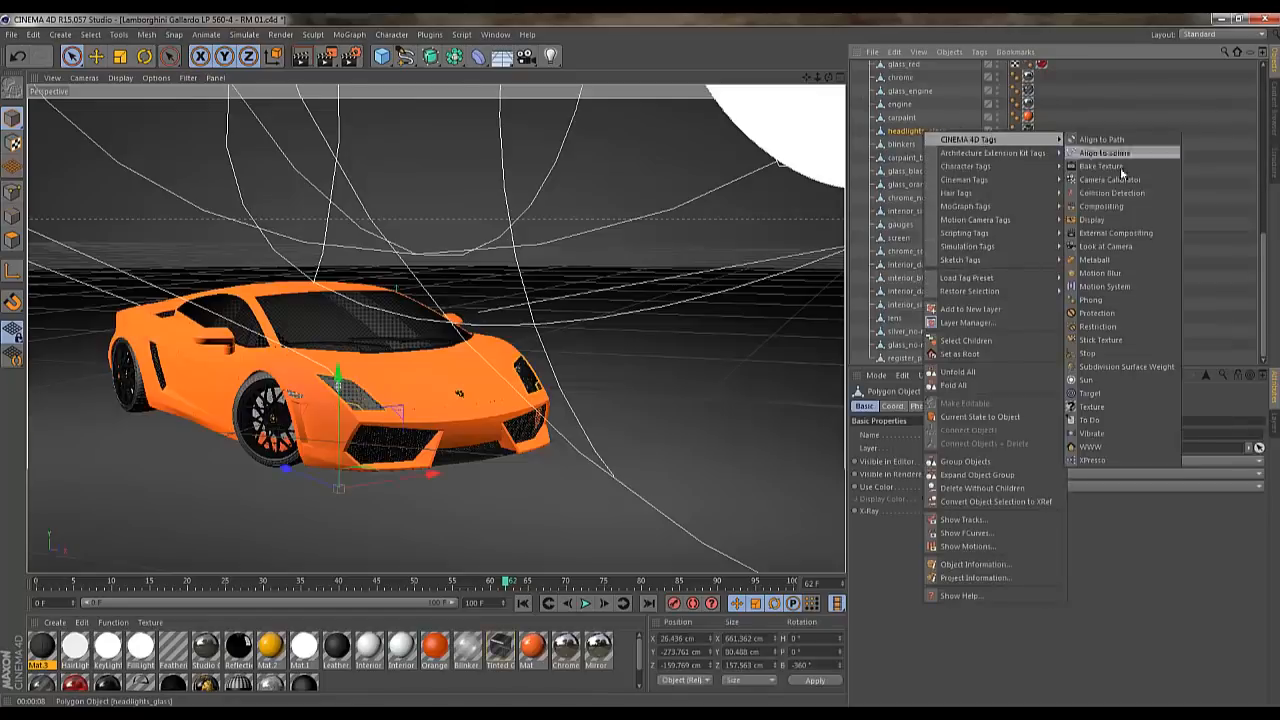
{"action": "left_click", "coordinate": [1134, 237]}
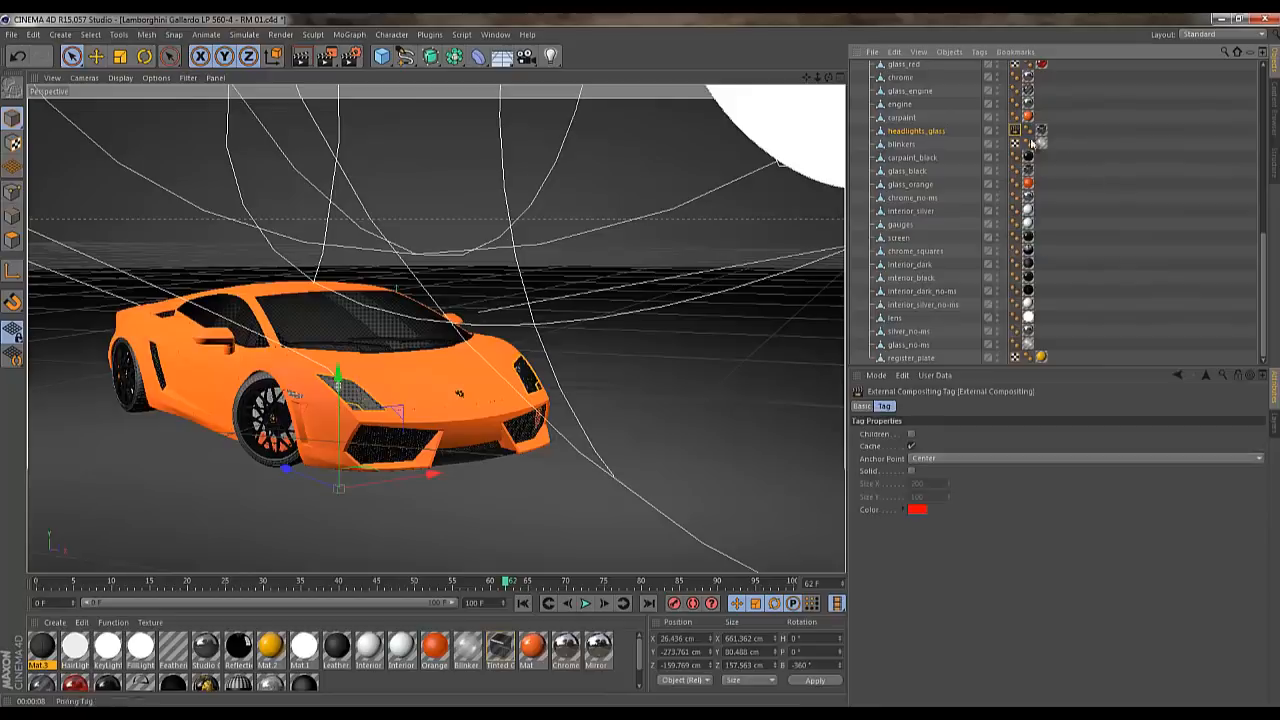
{"action": "key", "text": "ctrl+z"}
Add a Compositing tag to headlights_glass, disable Seen by AO, and render a preview of the view
{"action": "right_click", "coordinate": [912, 131]}
{"action": "mouse_move", "coordinate": [981, 244]}
{"action": "mouse_move", "coordinate": [985, 136]}
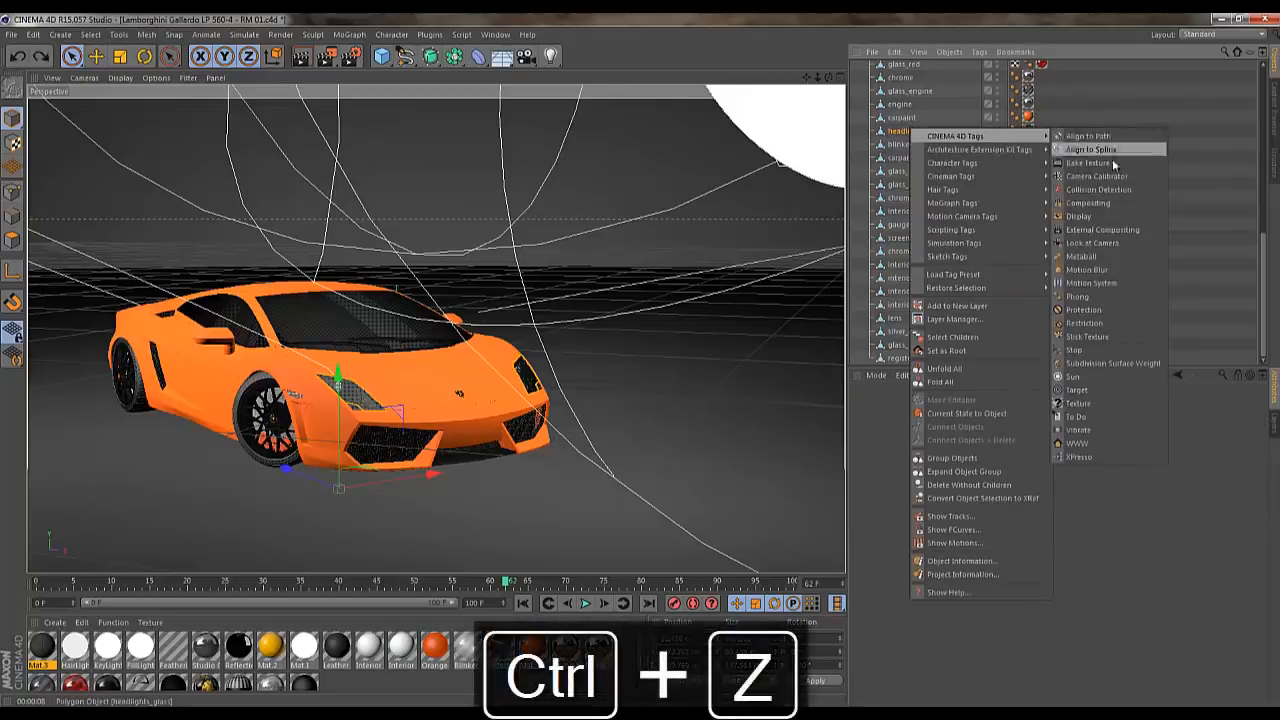
{"action": "left_click", "coordinate": [1110, 205]}
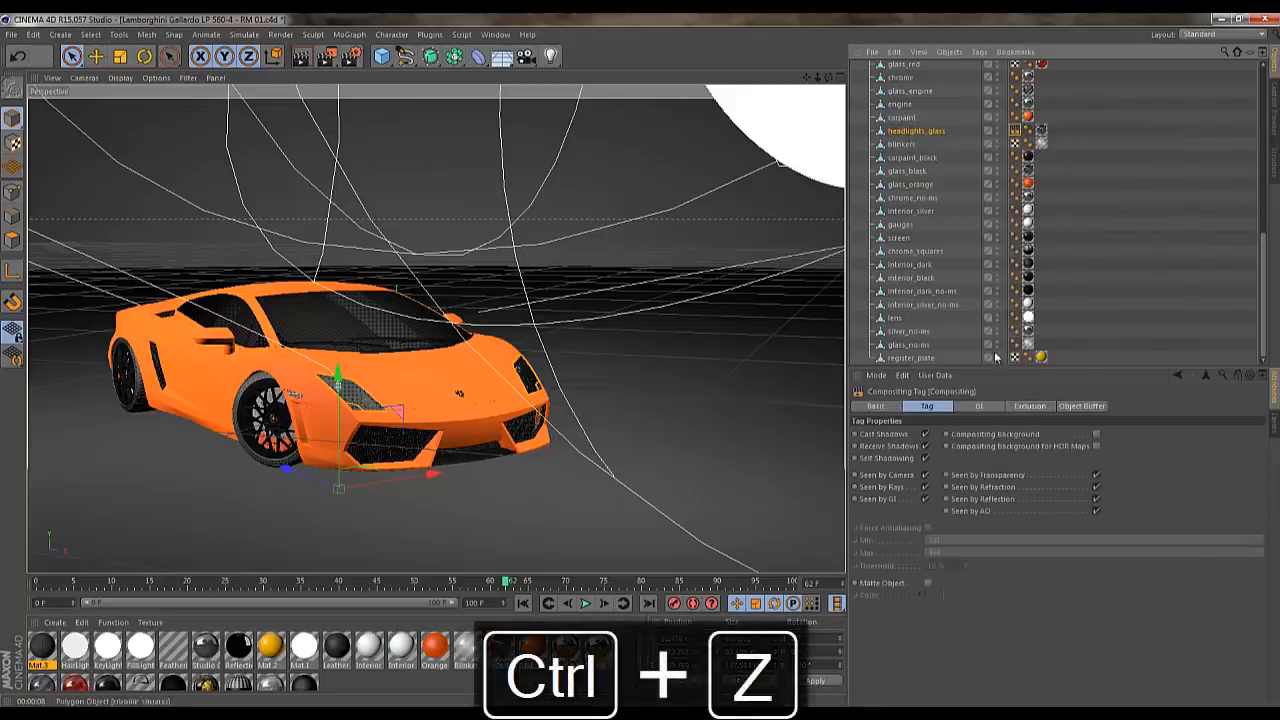
{"action": "left_click", "coordinate": [1096, 511]}
{"action": "left_click", "coordinate": [302, 57]}
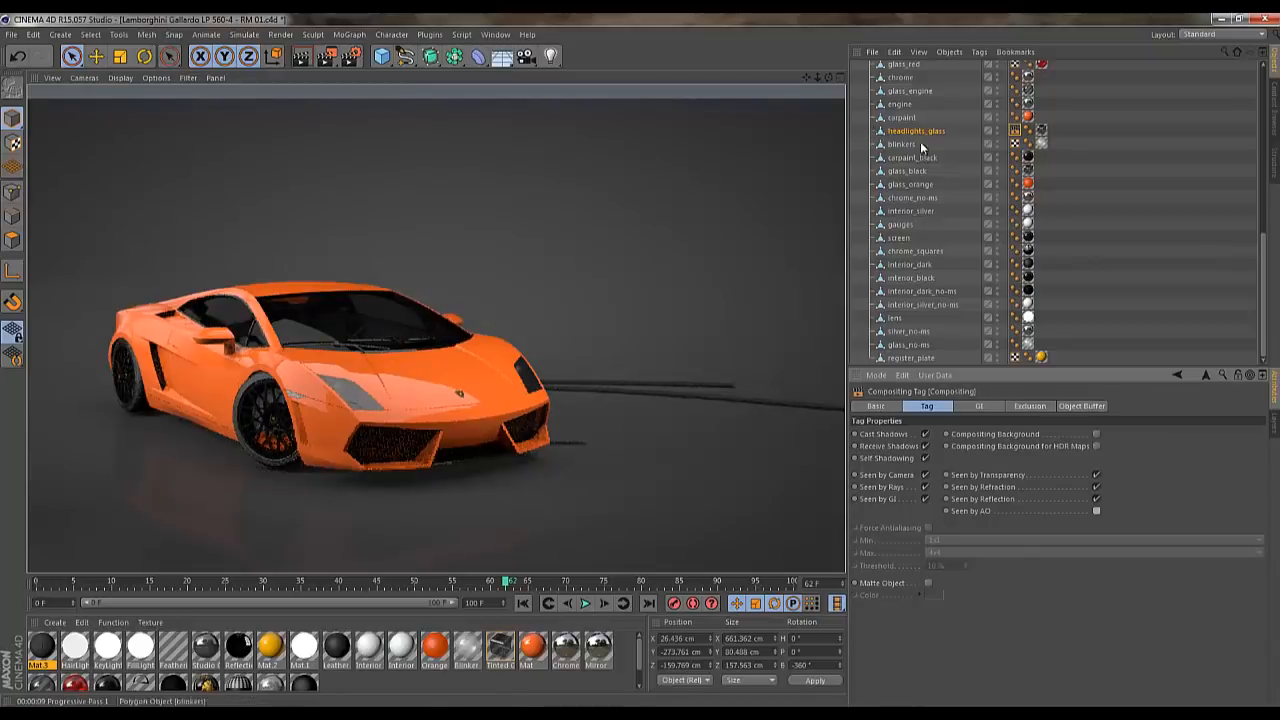
Collapse the car hierarchy and lower the four sweeps slightly along Y outside the camera view, restoring the Camera when done
{"action": "scroll", "coordinate": [920, 150], "scroll_direction": "up", "scroll_amount": 10}
{"action": "left_click", "coordinate": [855, 283]}
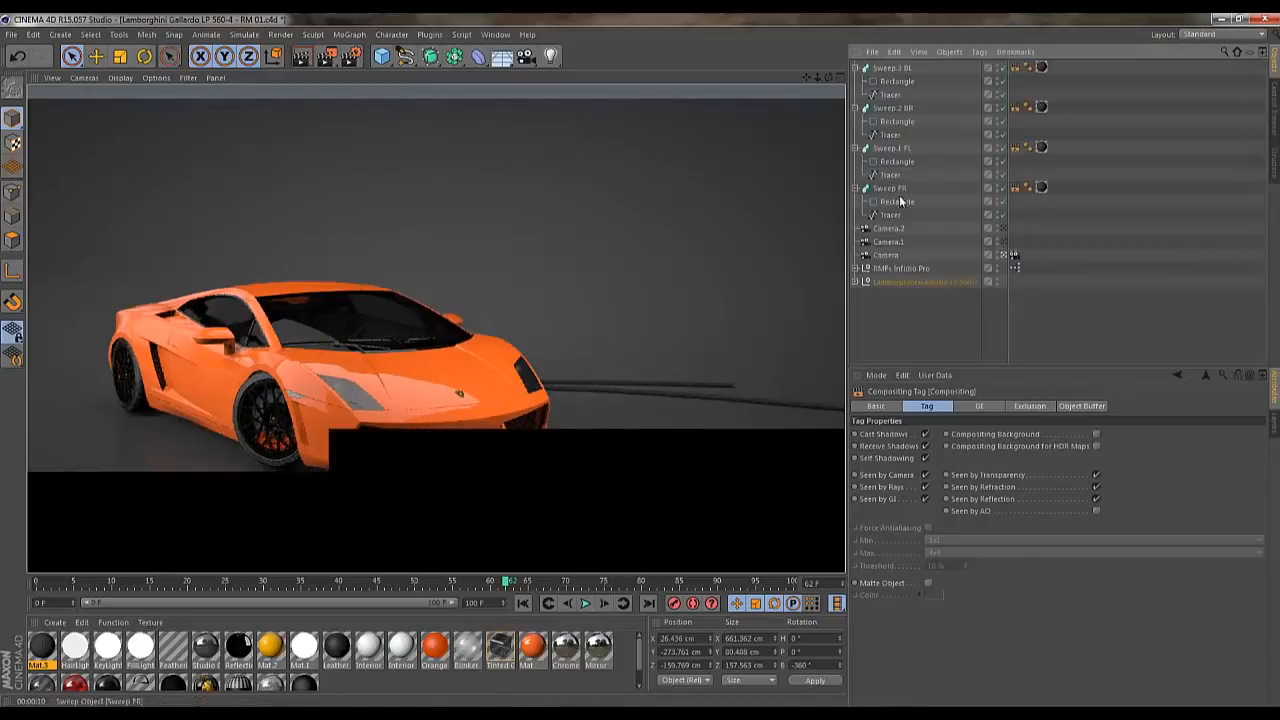
{"action": "left_click", "coordinate": [896, 190]}
{"action": "left_click", "coordinate": [893, 149], "text": "ctrl"}
{"action": "left_click", "coordinate": [892, 108], "text": "ctrl"}
{"action": "left_click", "coordinate": [892, 68], "text": "ctrl"}
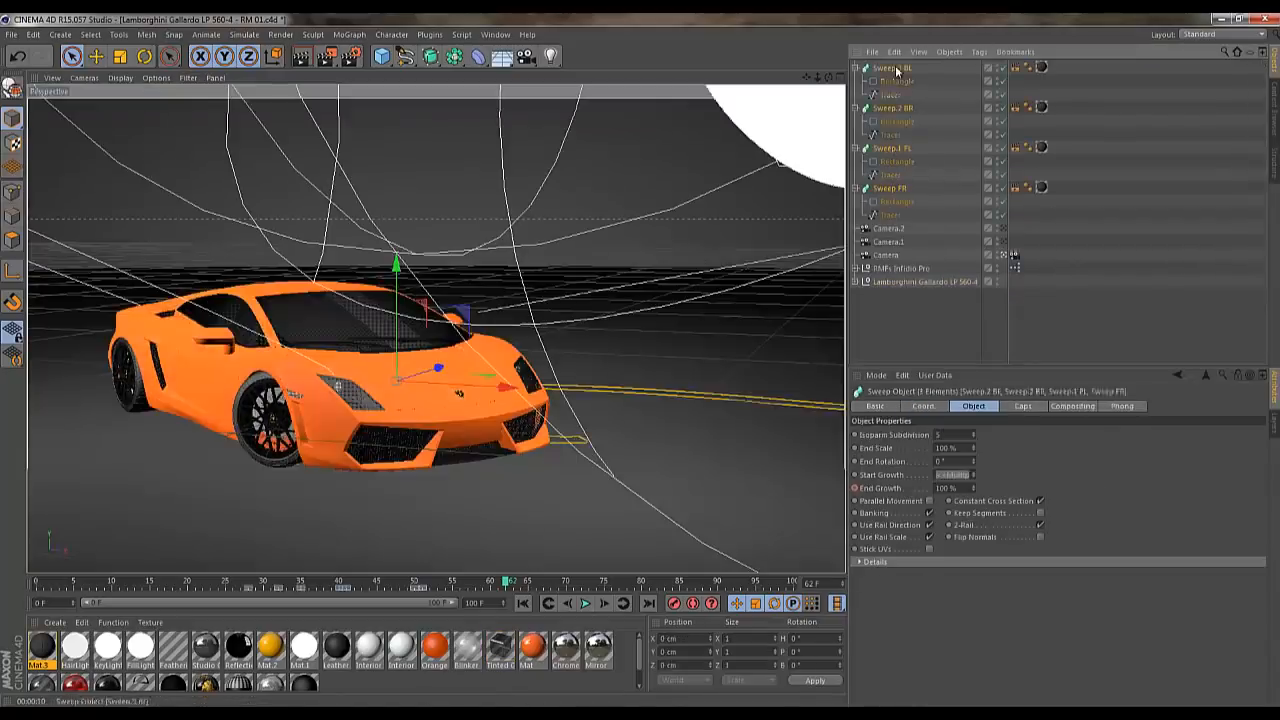
{"action": "left_click", "coordinate": [1003, 255]}
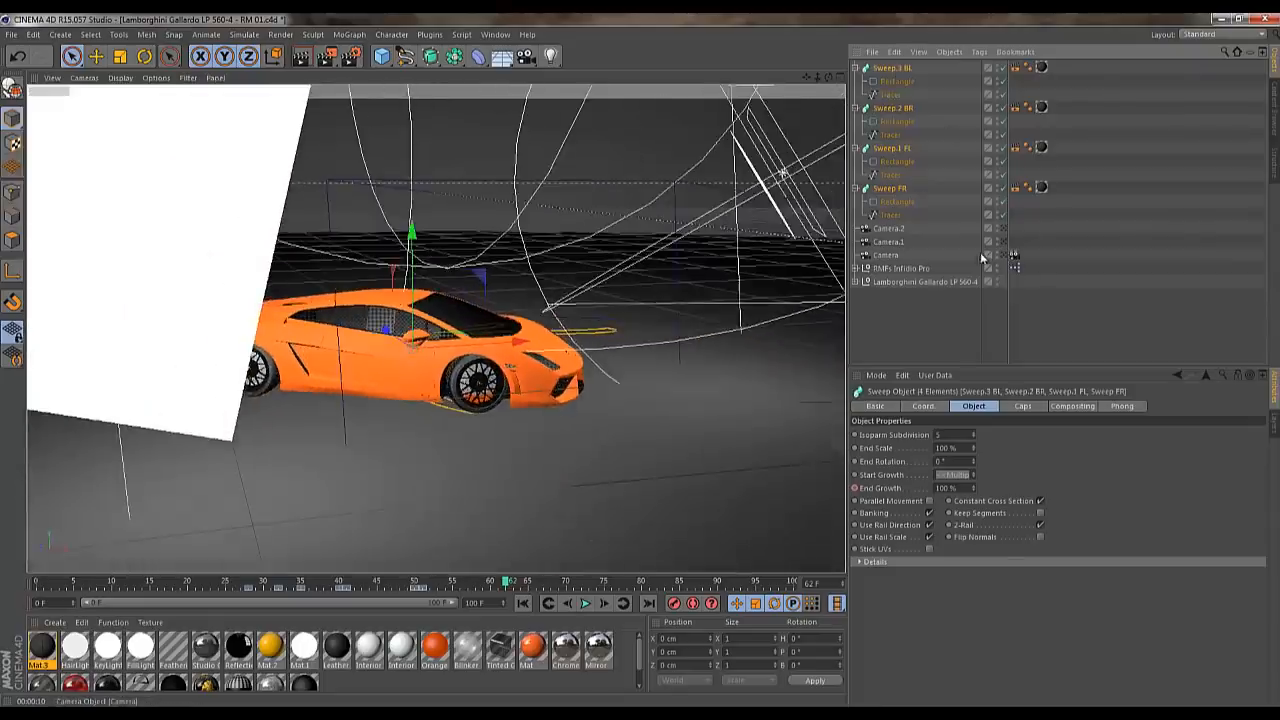
{"action": "key", "text": "s"}
{"action": "left_click_drag", "start_coordinate": [829, 76], "coordinate": [634, 360]}
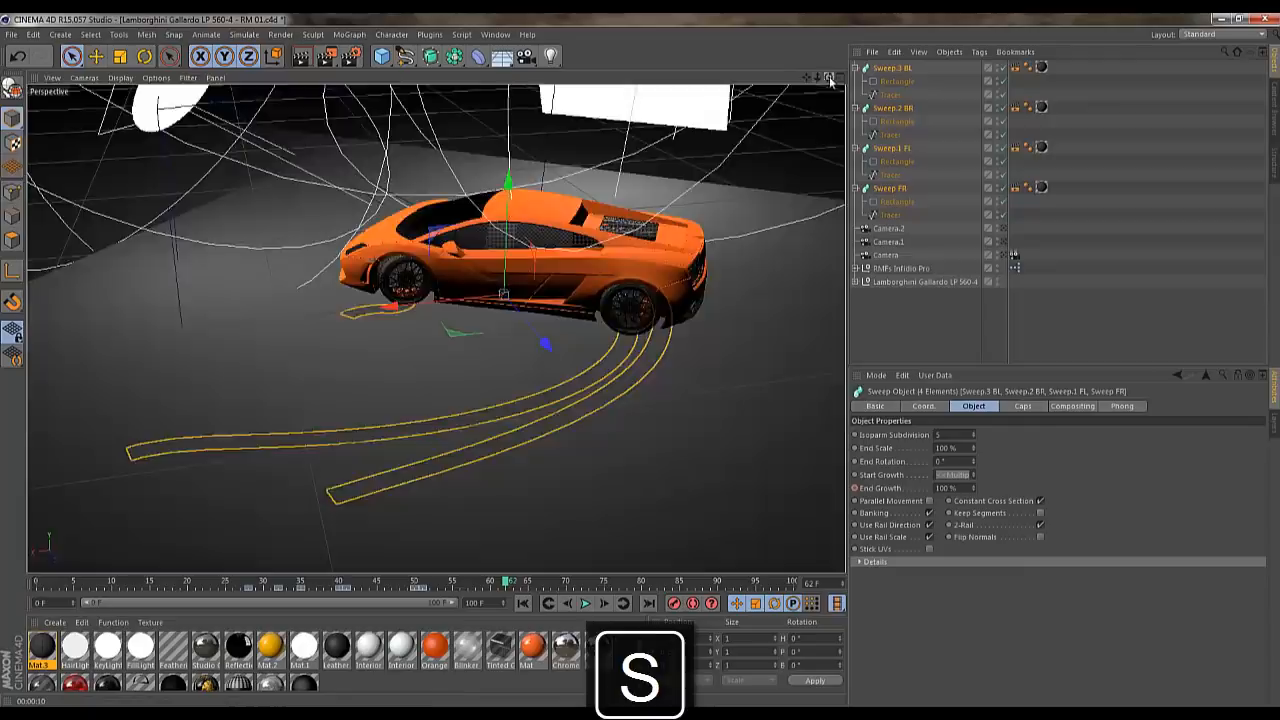
{"action": "left_click_drag", "start_coordinate": [829, 77], "coordinate": [645, 361]}
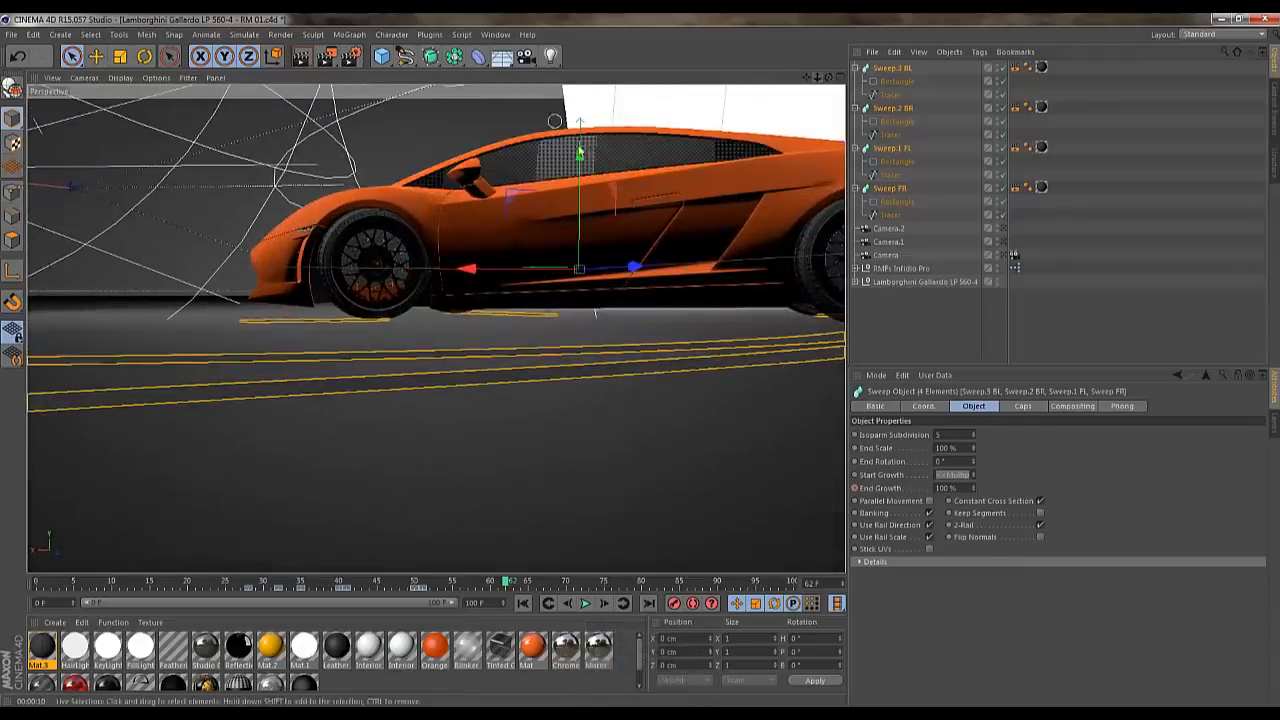
{"action": "left_click_drag", "start_coordinate": [581, 149], "coordinate": [582, 159]}
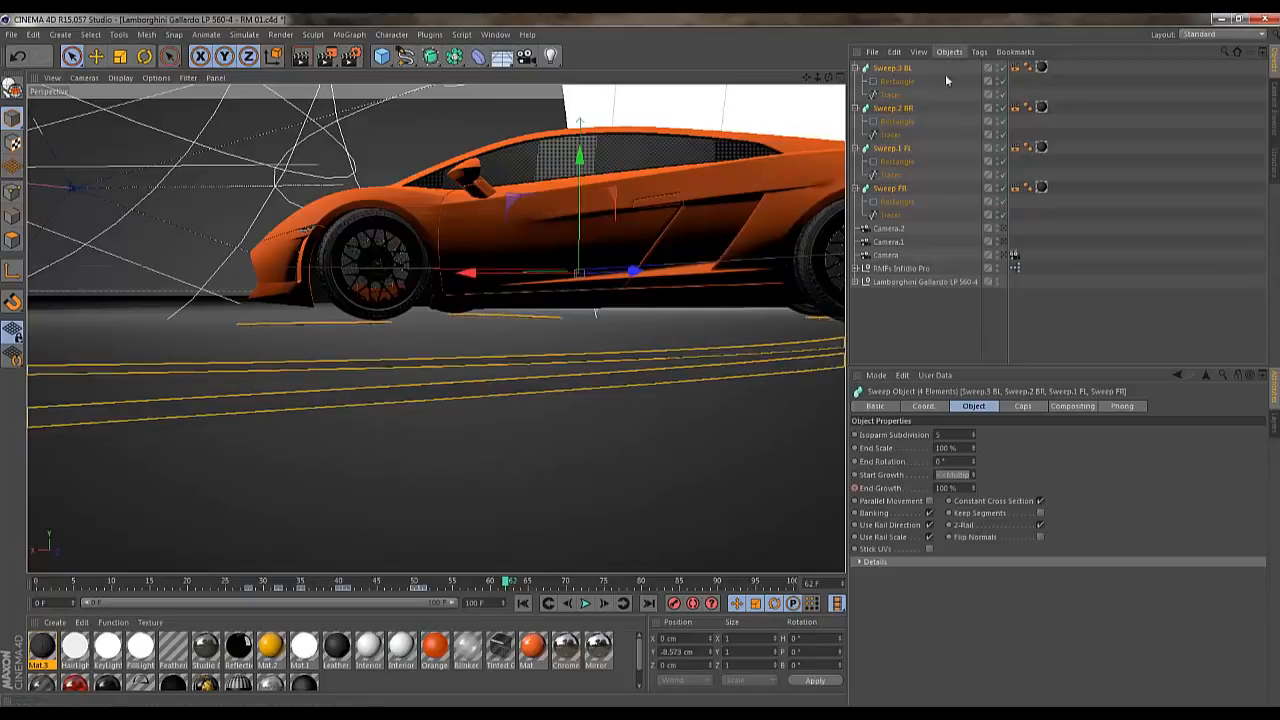
{"action": "left_click", "coordinate": [1005, 256]}
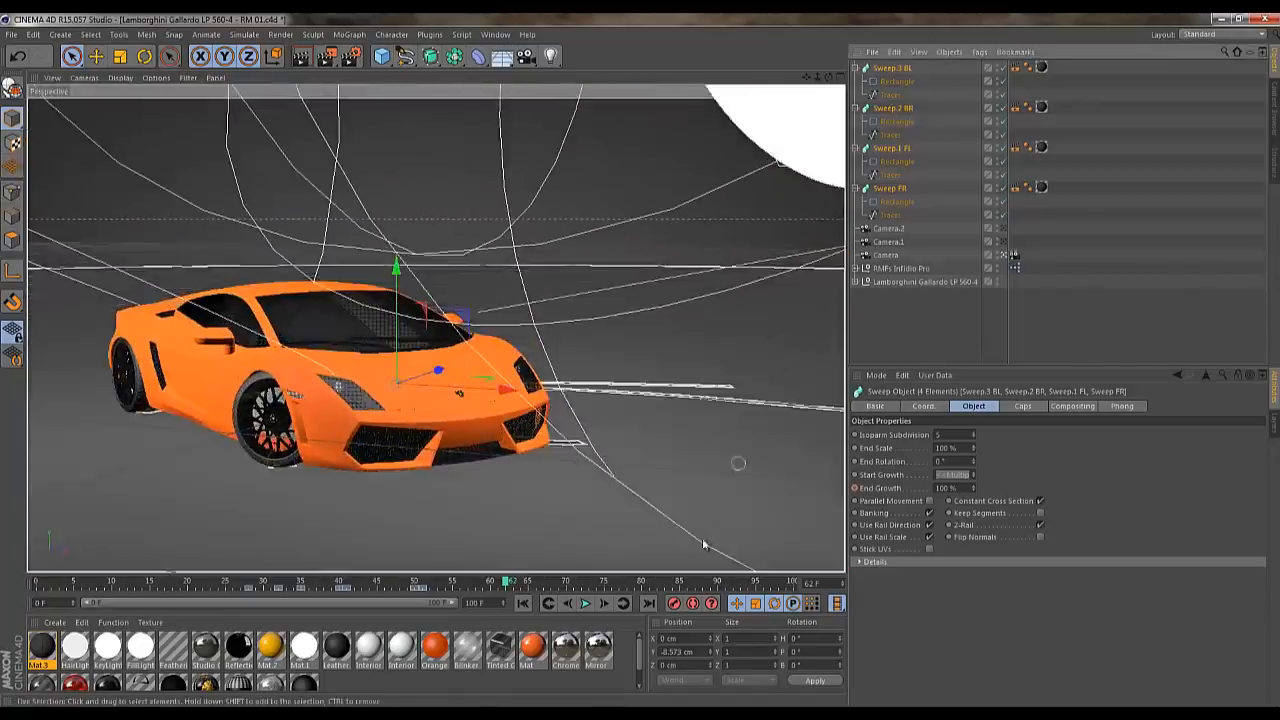
Play the animation through the camera, stop it at frame 56 and render a preview of the tyre tracks
{"action": "left_click", "coordinate": [540, 606]}
{"action": "left_click", "coordinate": [585, 603]}
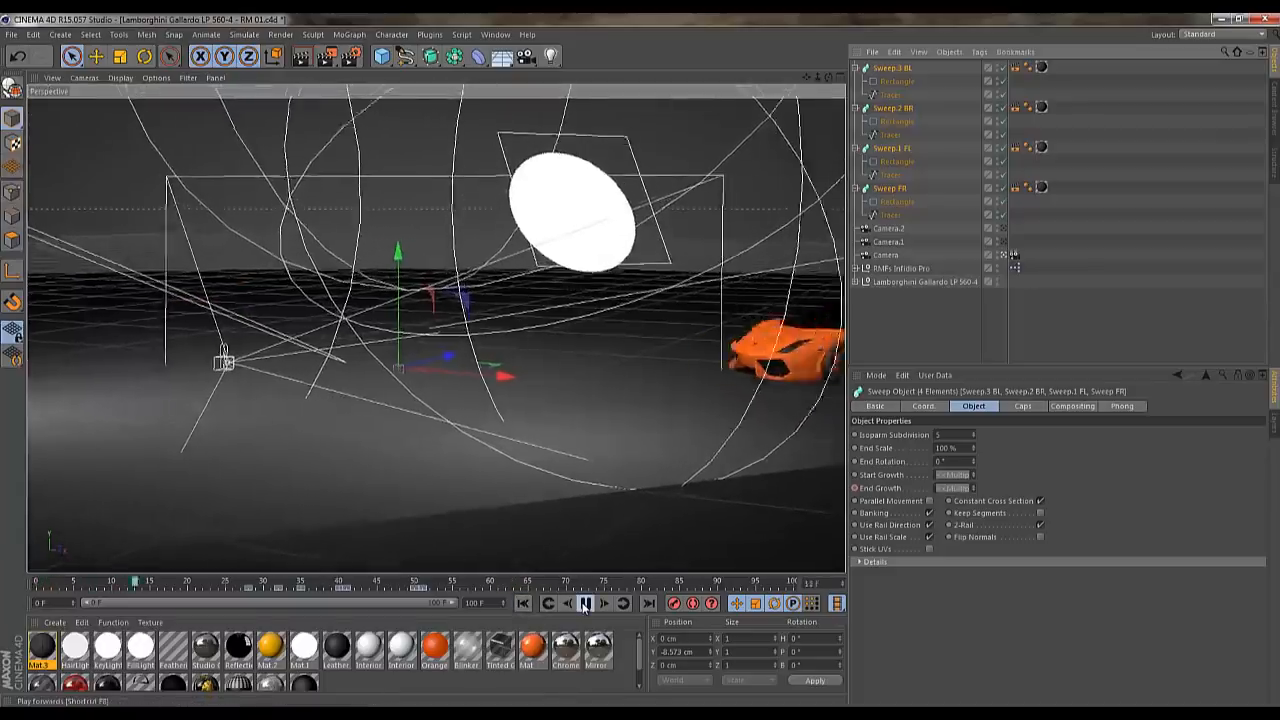
{"action": "left_click", "coordinate": [585, 605]}
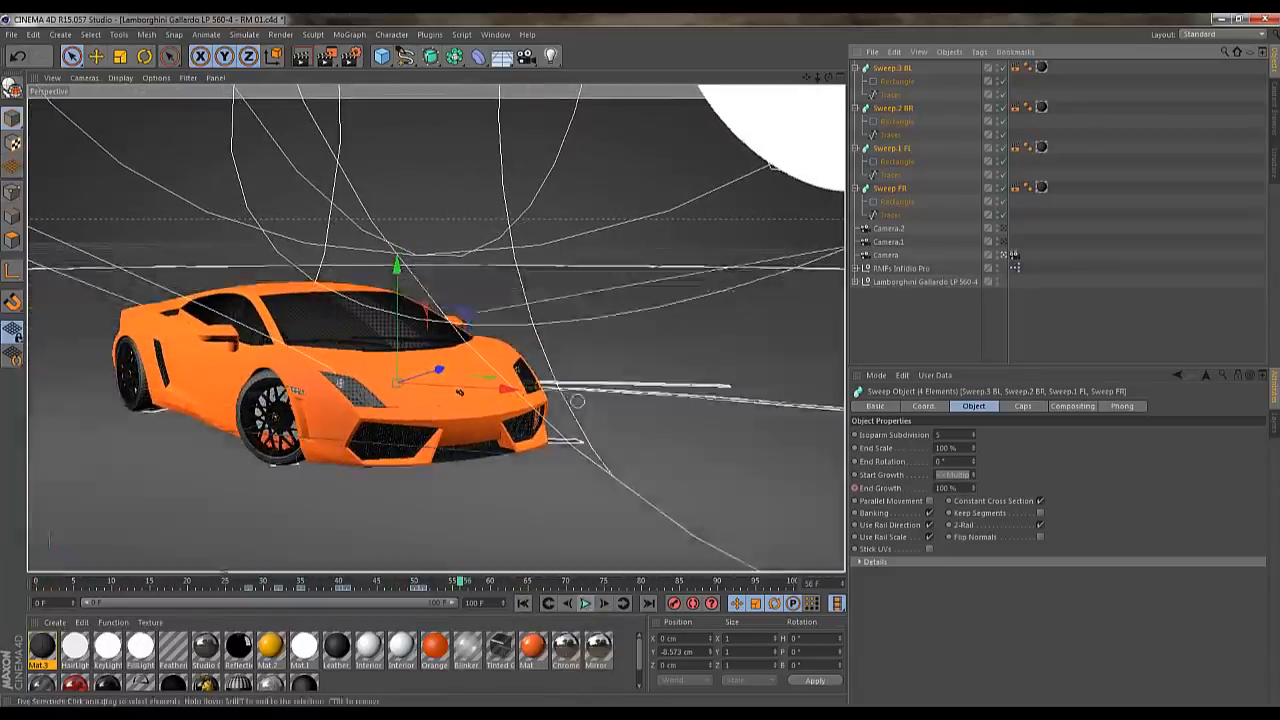
{"action": "left_click", "coordinate": [303, 57]}
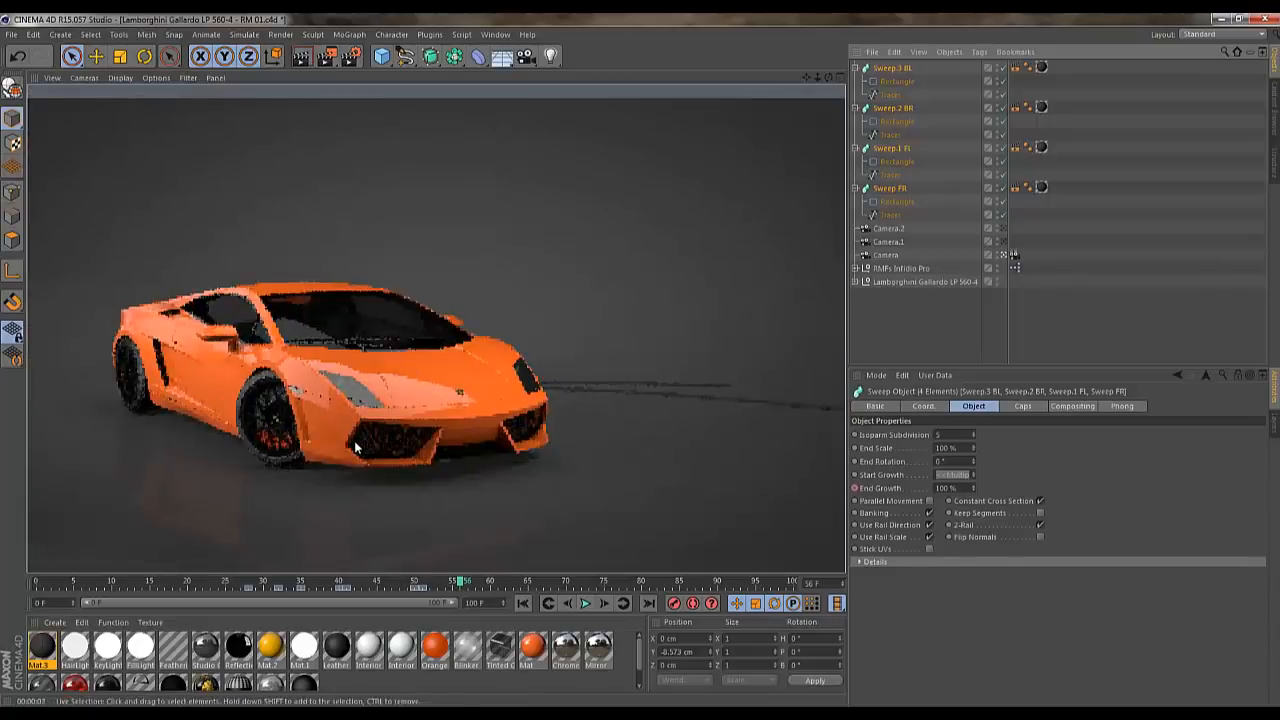
Darken the Mat.3 colour to RGB 26, 26, 26 and close the material editor
{"action": "left_click", "coordinate": [43, 655]}
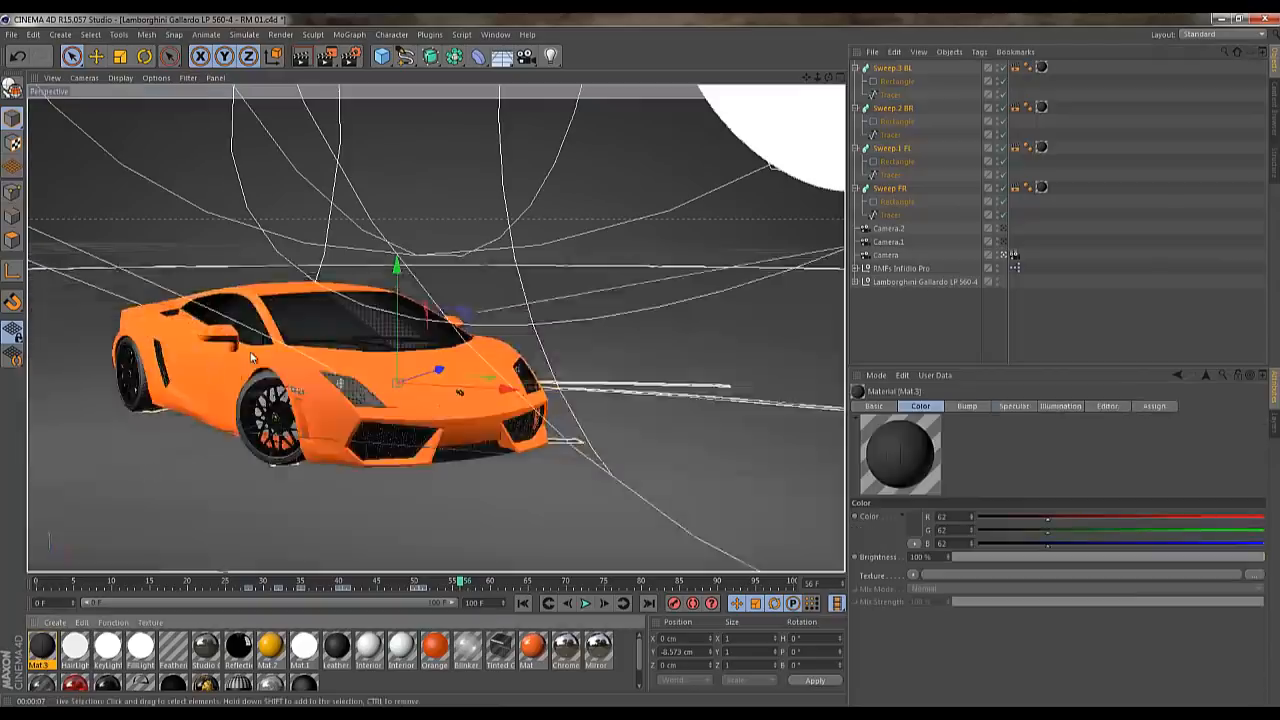
{"action": "double_click", "coordinate": [43, 650]}
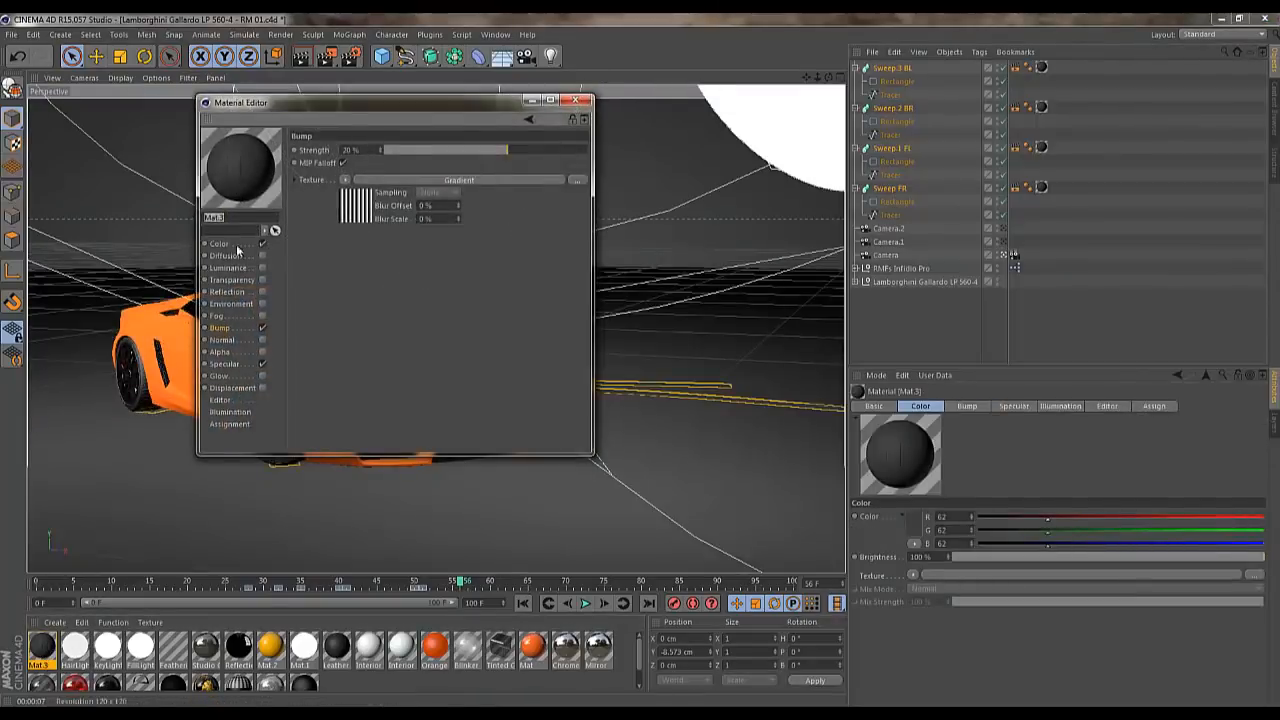
{"action": "left_click", "coordinate": [345, 150]}
{"action": "left_click_drag", "start_coordinate": [301, 159], "coordinate": [282, 167]}
{"action": "left_click", "coordinate": [330, 215]}
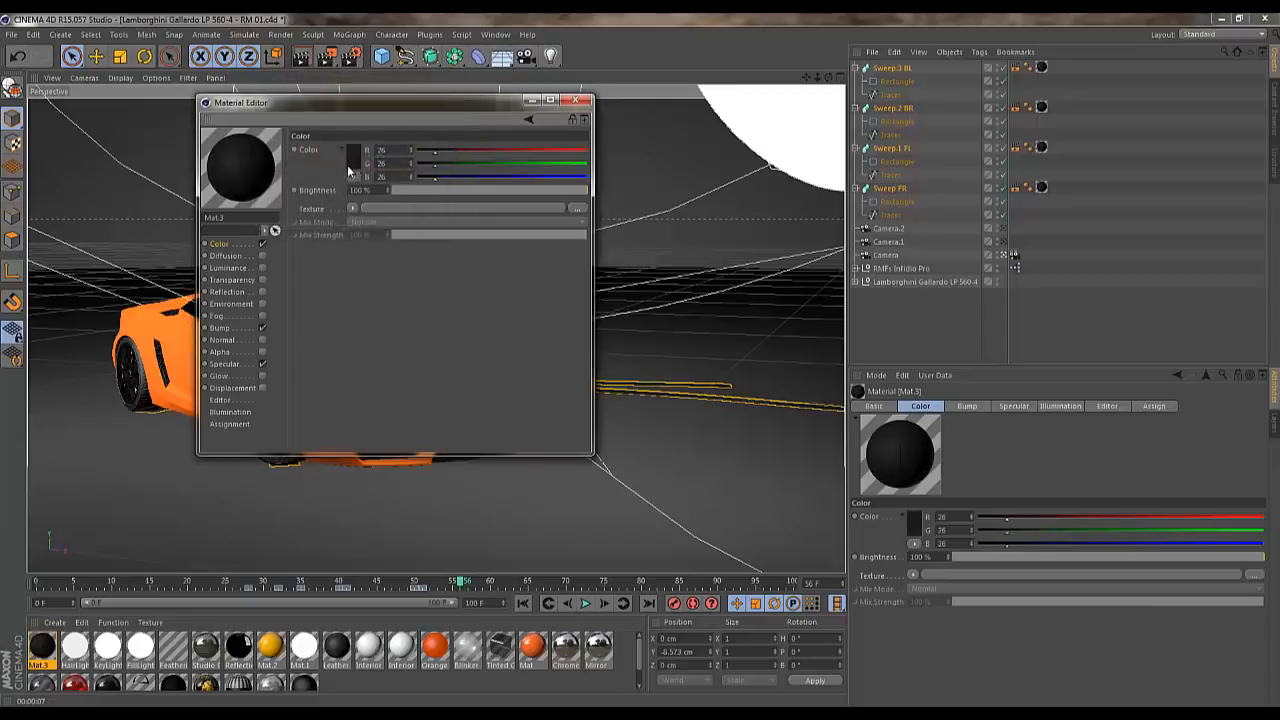
{"action": "left_click", "coordinate": [575, 100]}
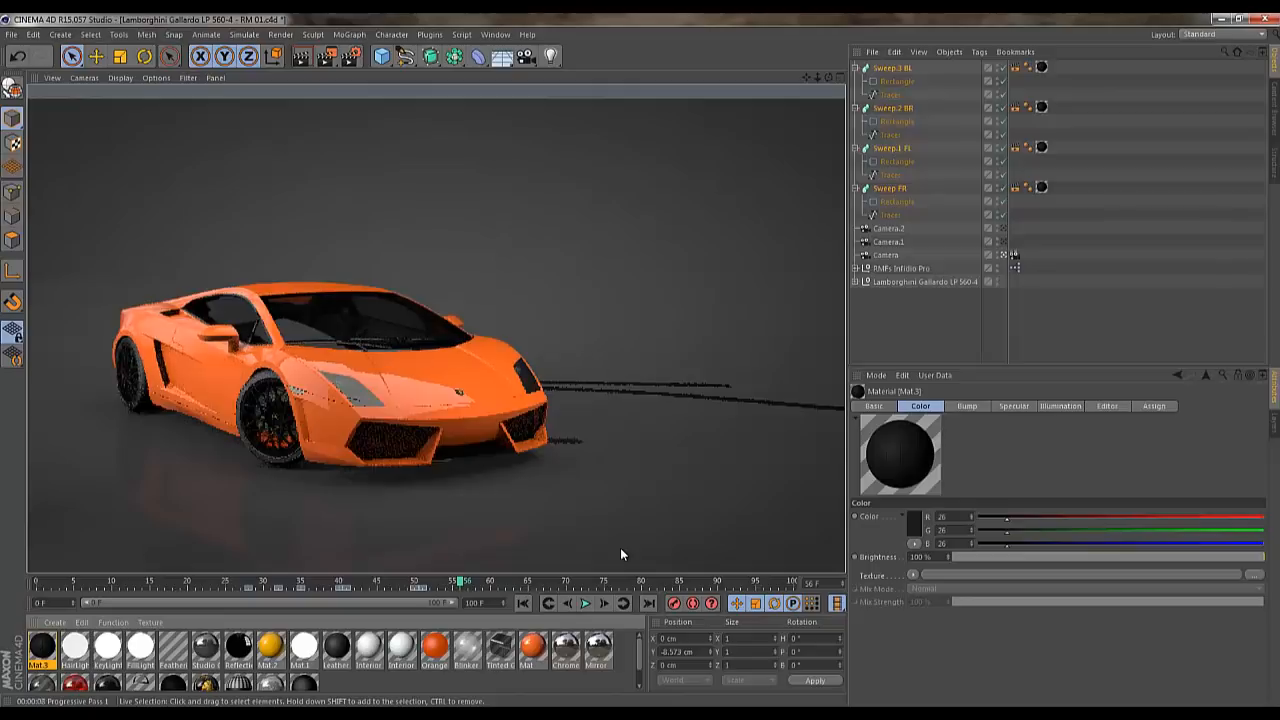
Set the render output's frame range to All Frames and the save format to PNG
{"action": "left_click", "coordinate": [350, 56]}
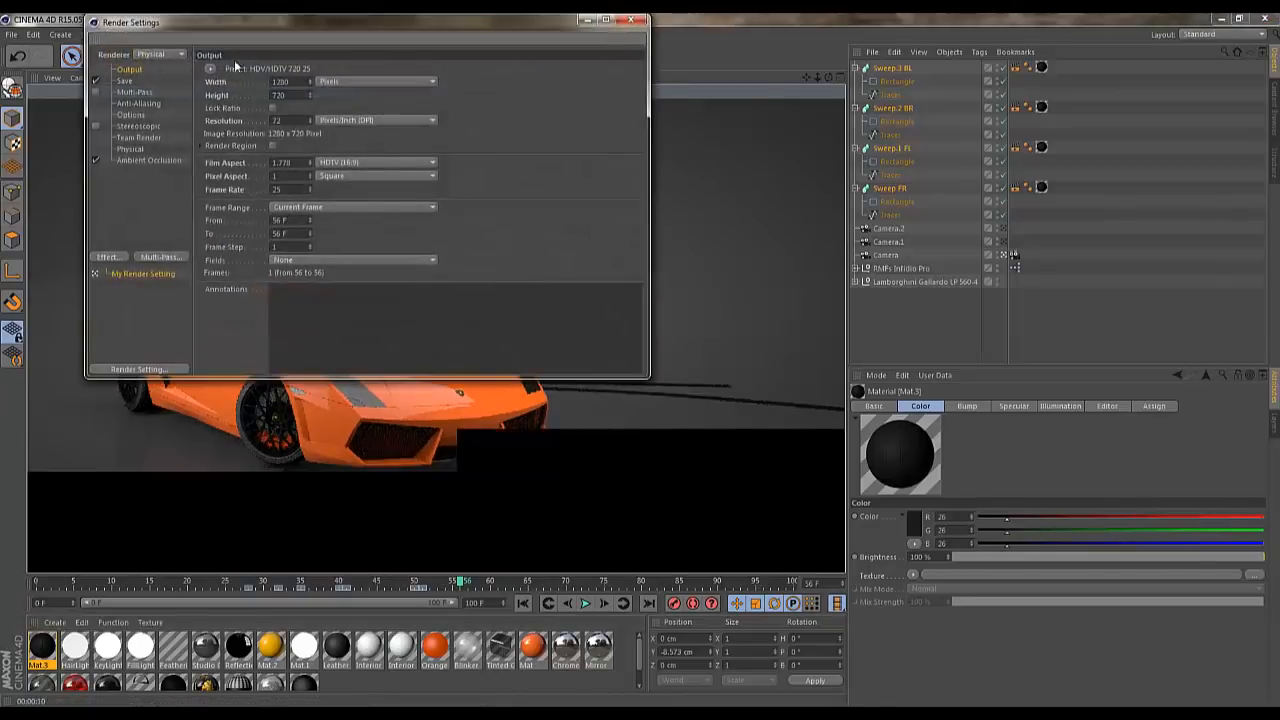
{"action": "left_click", "coordinate": [308, 208]}
{"action": "left_click", "coordinate": [314, 249]}
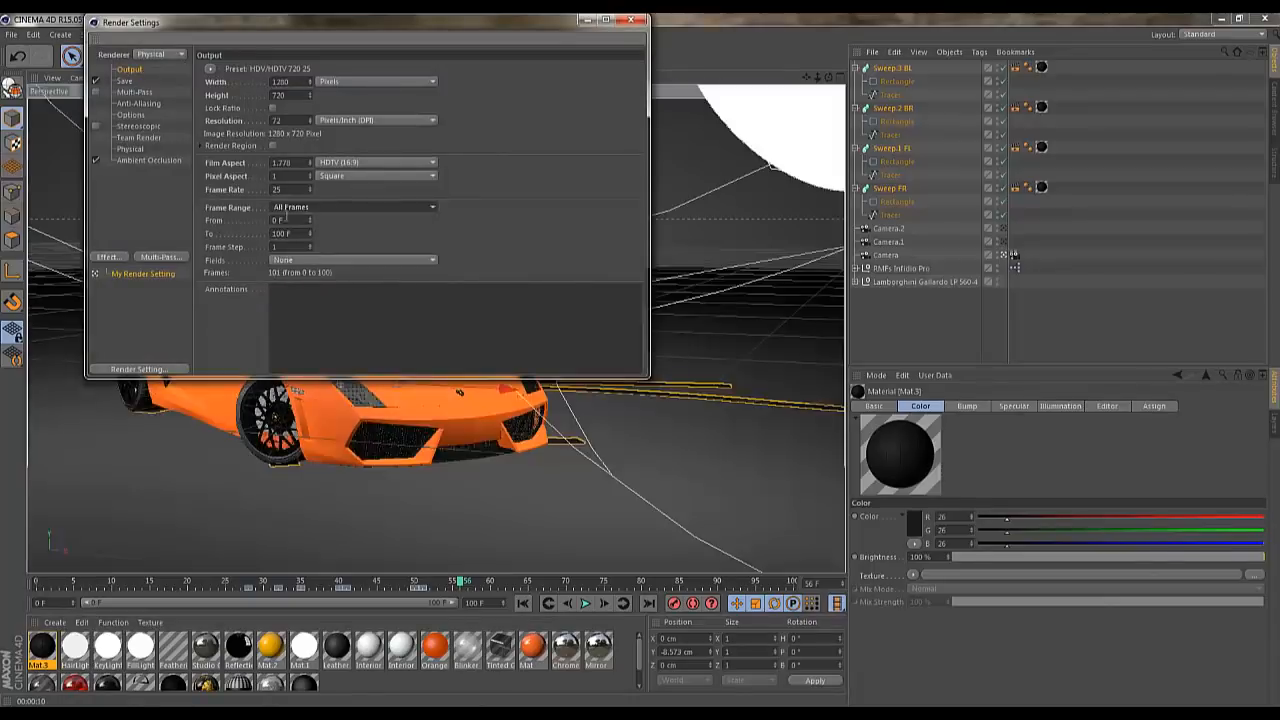
{"action": "left_click", "coordinate": [124, 82]}
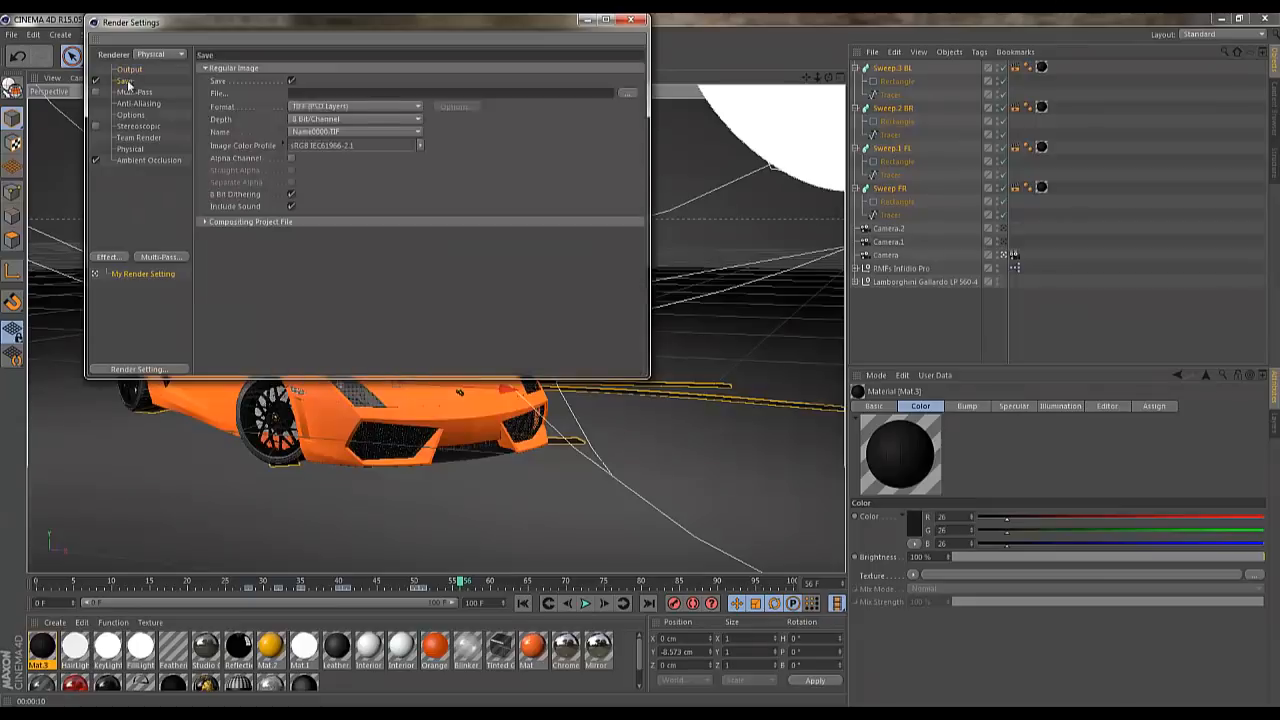
{"action": "left_click", "coordinate": [413, 108]}
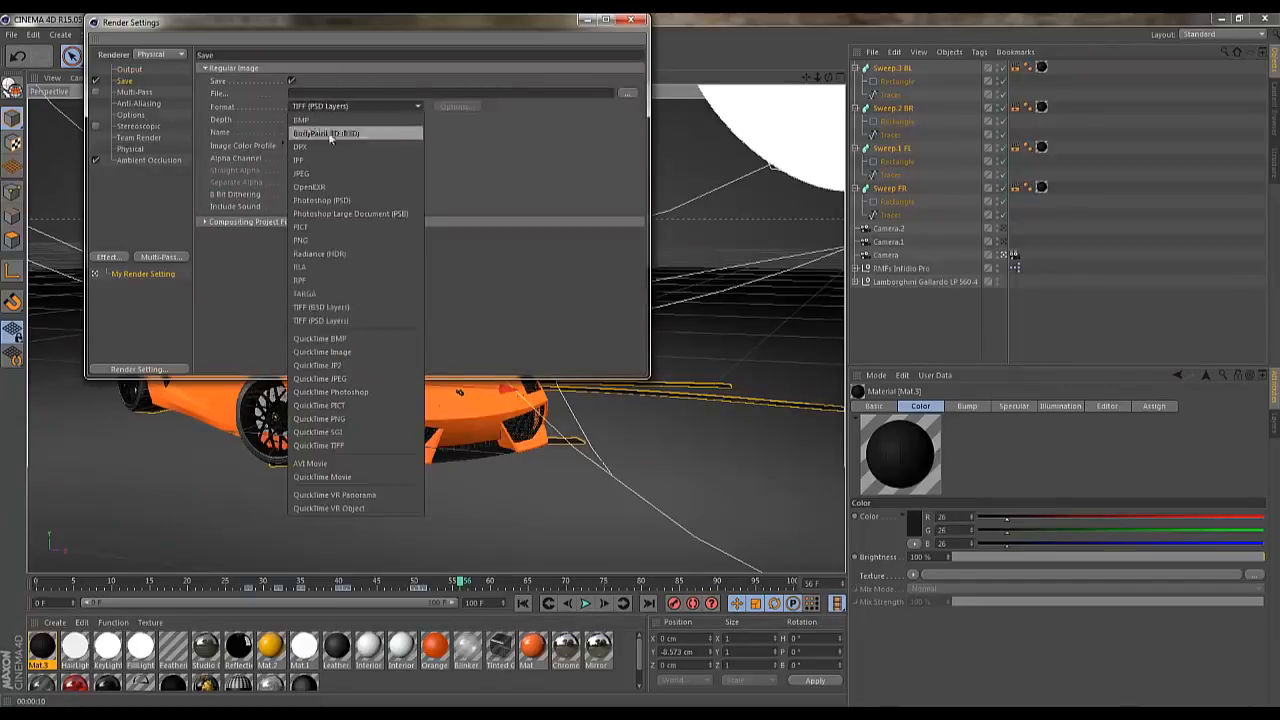
{"action": "left_click", "coordinate": [345, 243]}
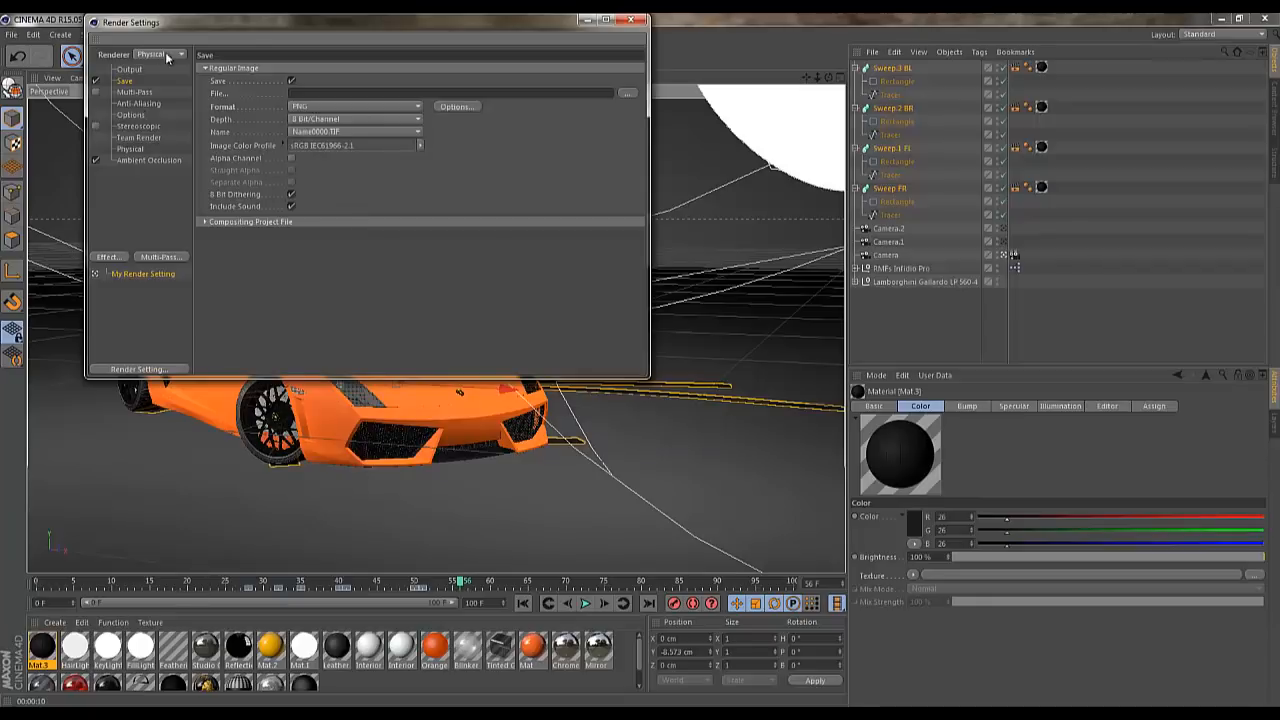
Set the Physical renderer's sampler to Adaptive with Medium sampling quality and close the render settings
{"action": "left_click", "coordinate": [131, 149]}
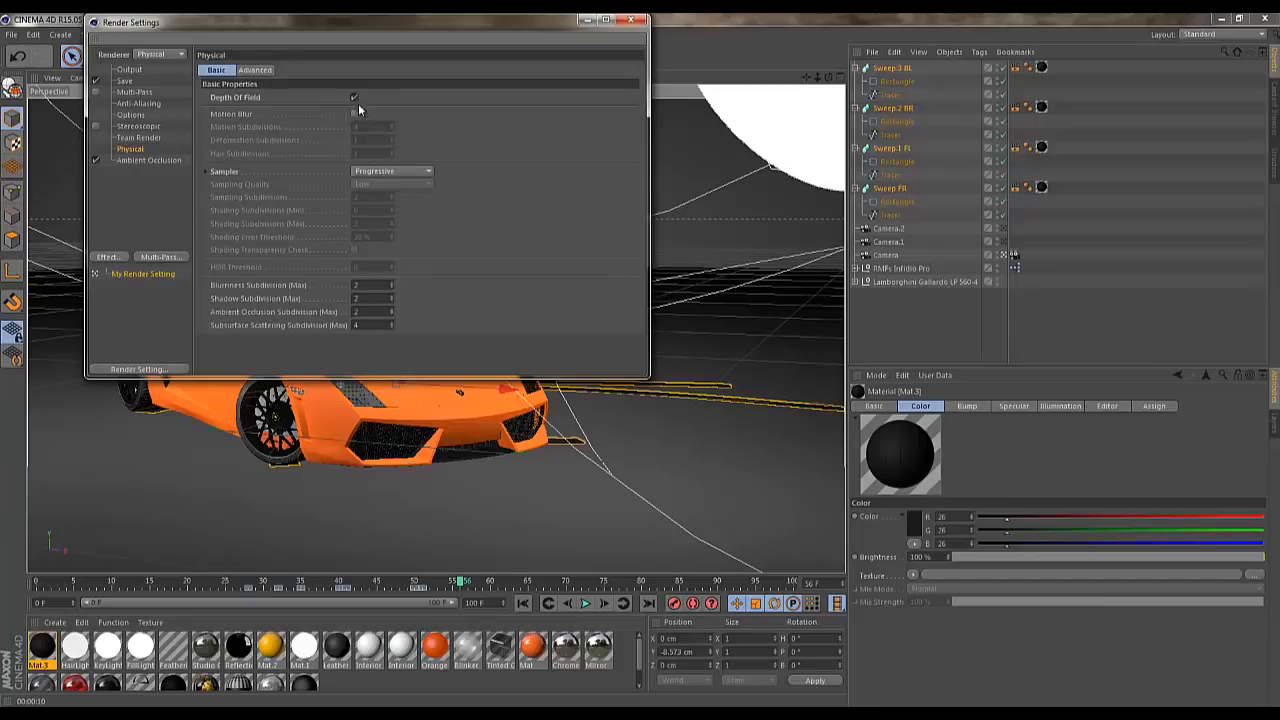
{"action": "left_click", "coordinate": [381, 175]}
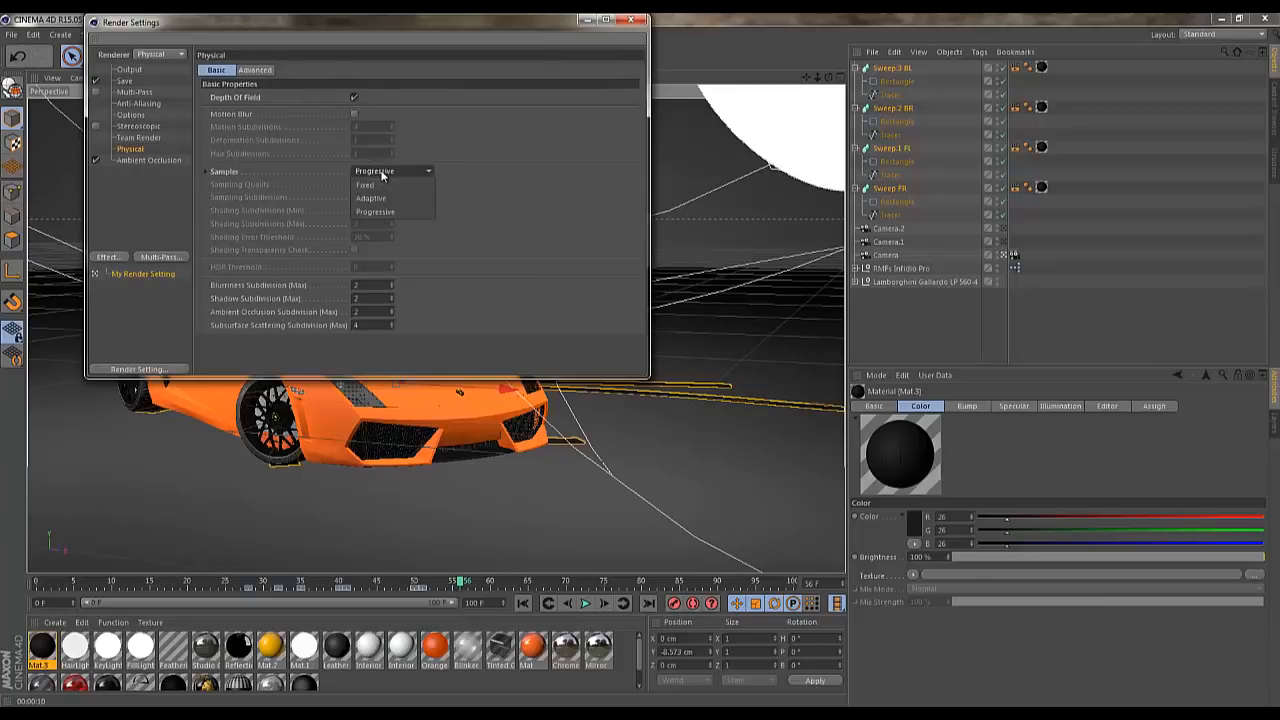
{"action": "left_click", "coordinate": [386, 198]}
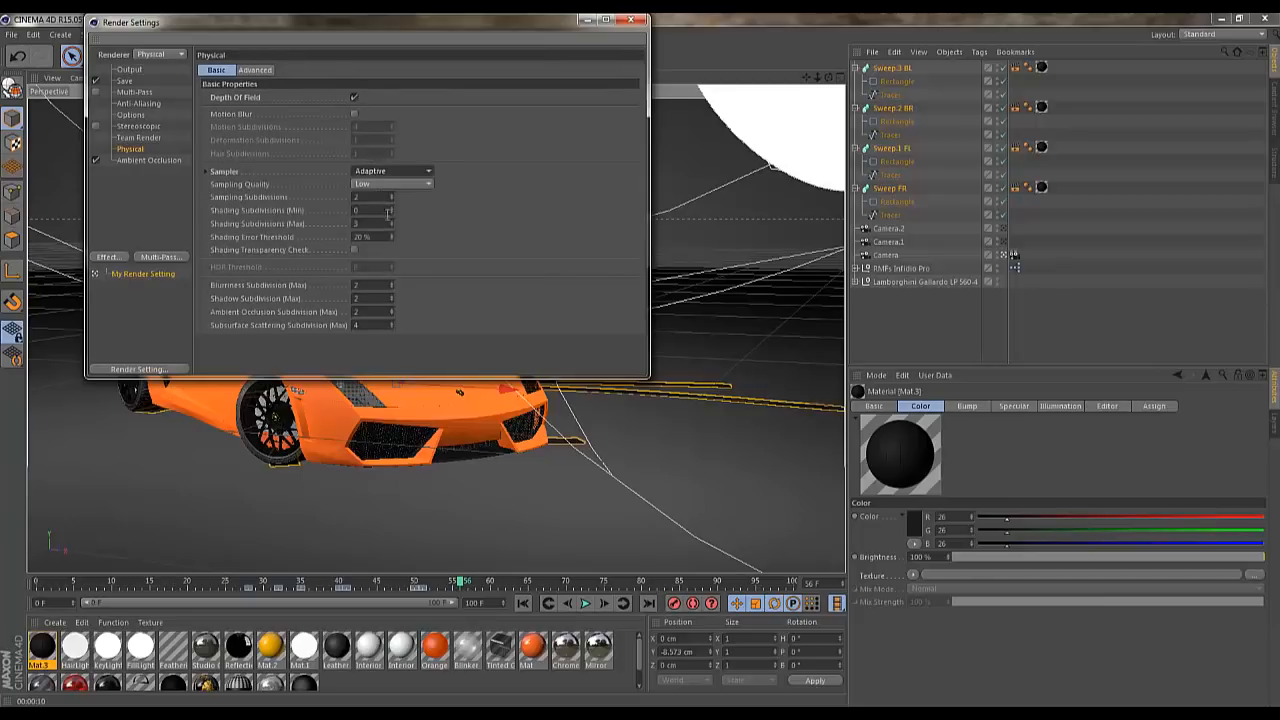
{"action": "left_click", "coordinate": [374, 185]}
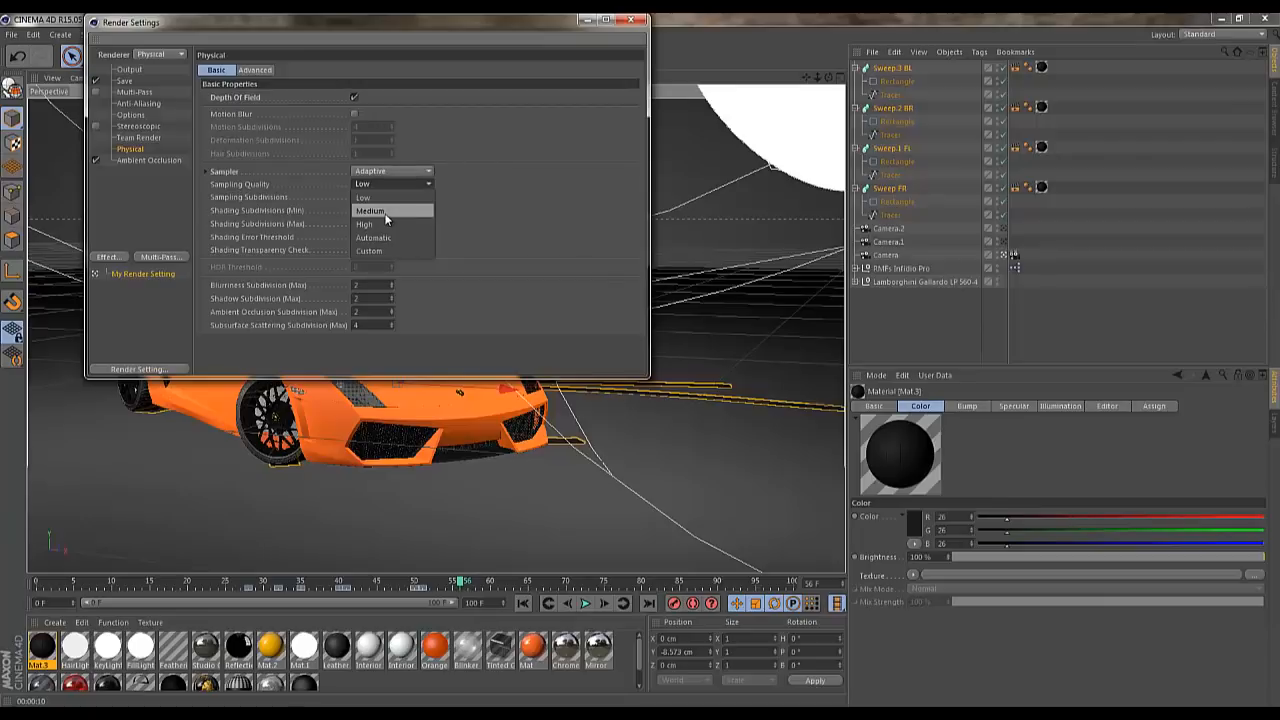
{"action": "left_click", "coordinate": [387, 211]}
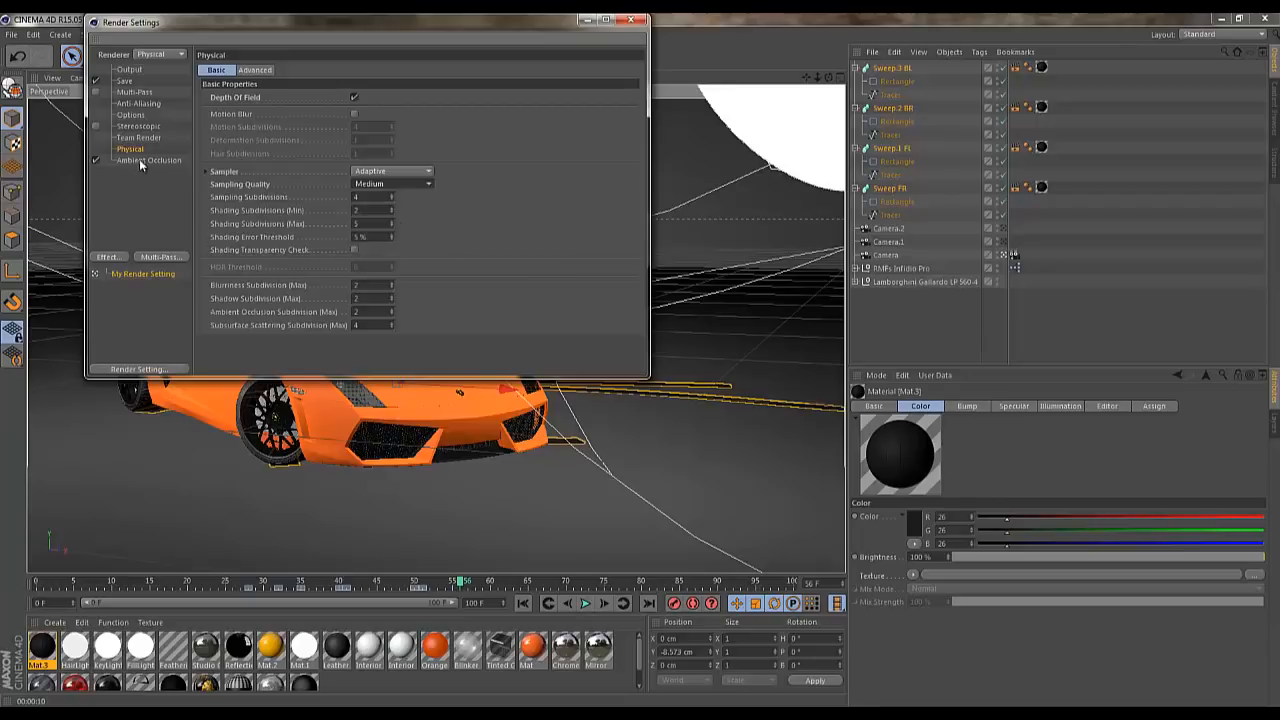
{"action": "left_click", "coordinate": [376, 187]}
{"action": "left_click", "coordinate": [386, 184]}
{"action": "left_click", "coordinate": [632, 20]}
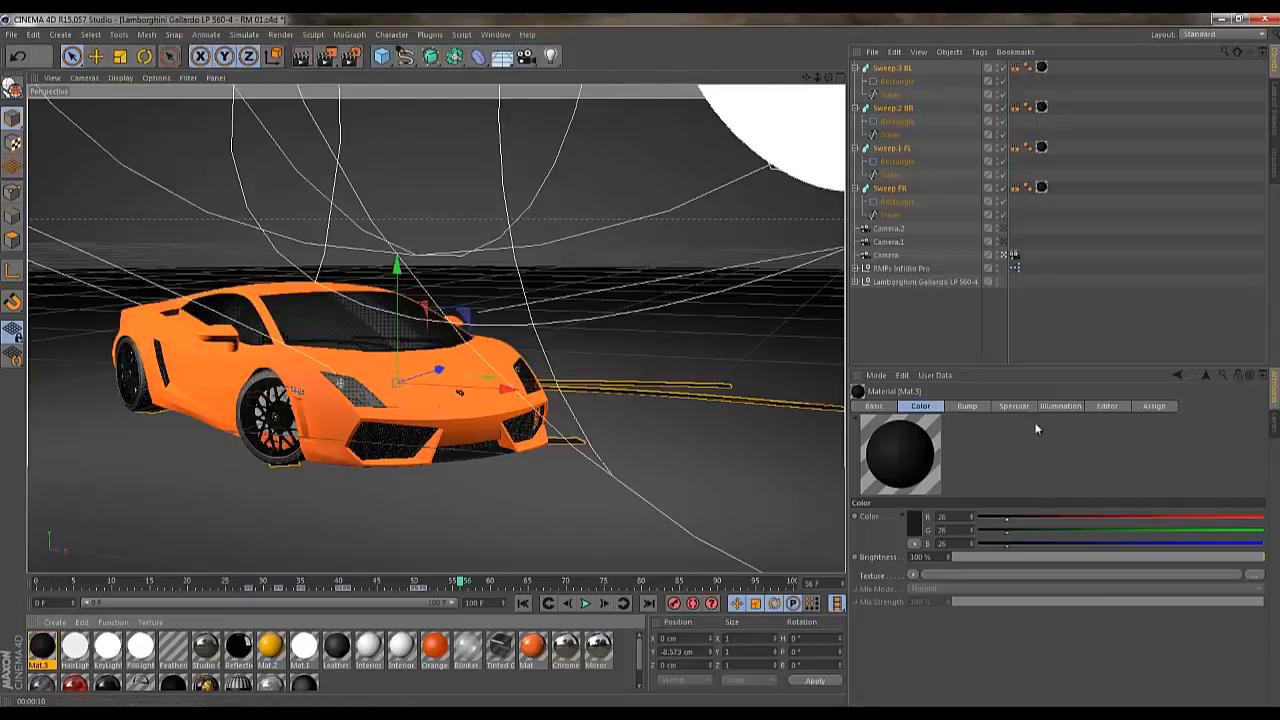
Check the f-stop settings of Camera.1 and Camera.2 and the focus object assigned to Camera.2
{"action": "left_click", "coordinate": [888, 241]}
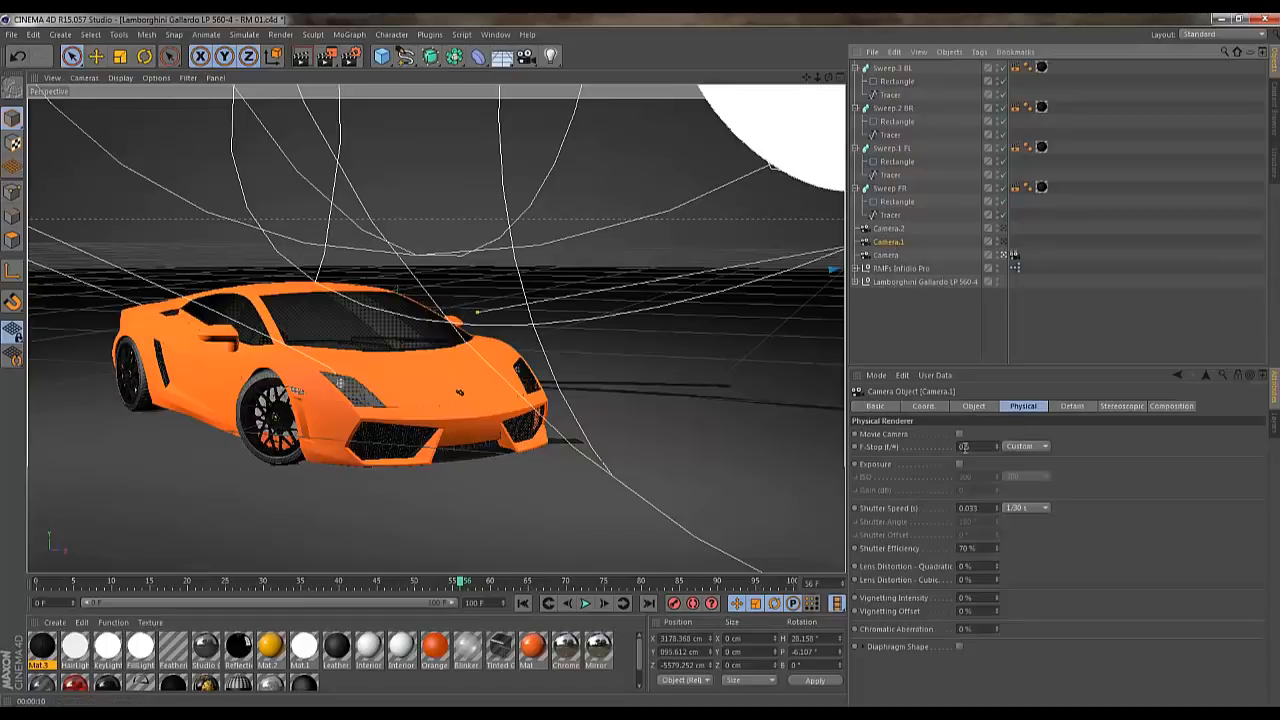
{"action": "left_click", "coordinate": [892, 230]}
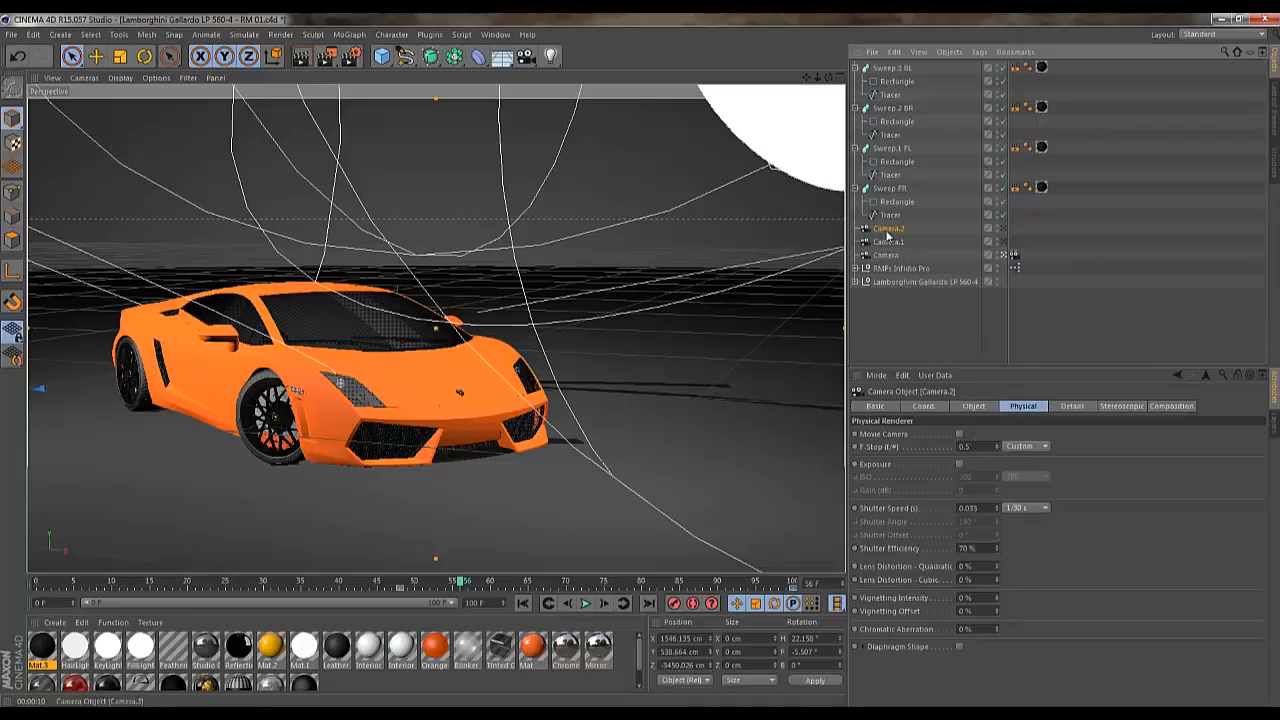
{"action": "left_click", "coordinate": [975, 407]}
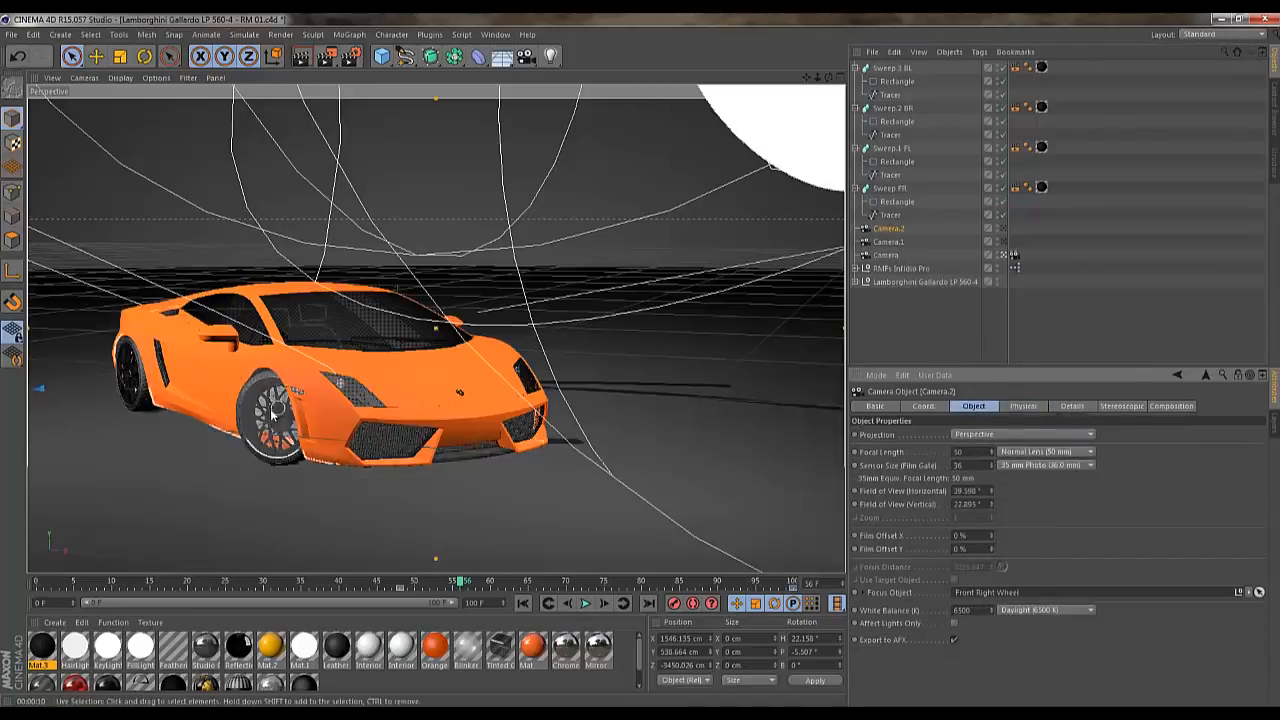
{"action": "left_click", "coordinate": [841, 77]}
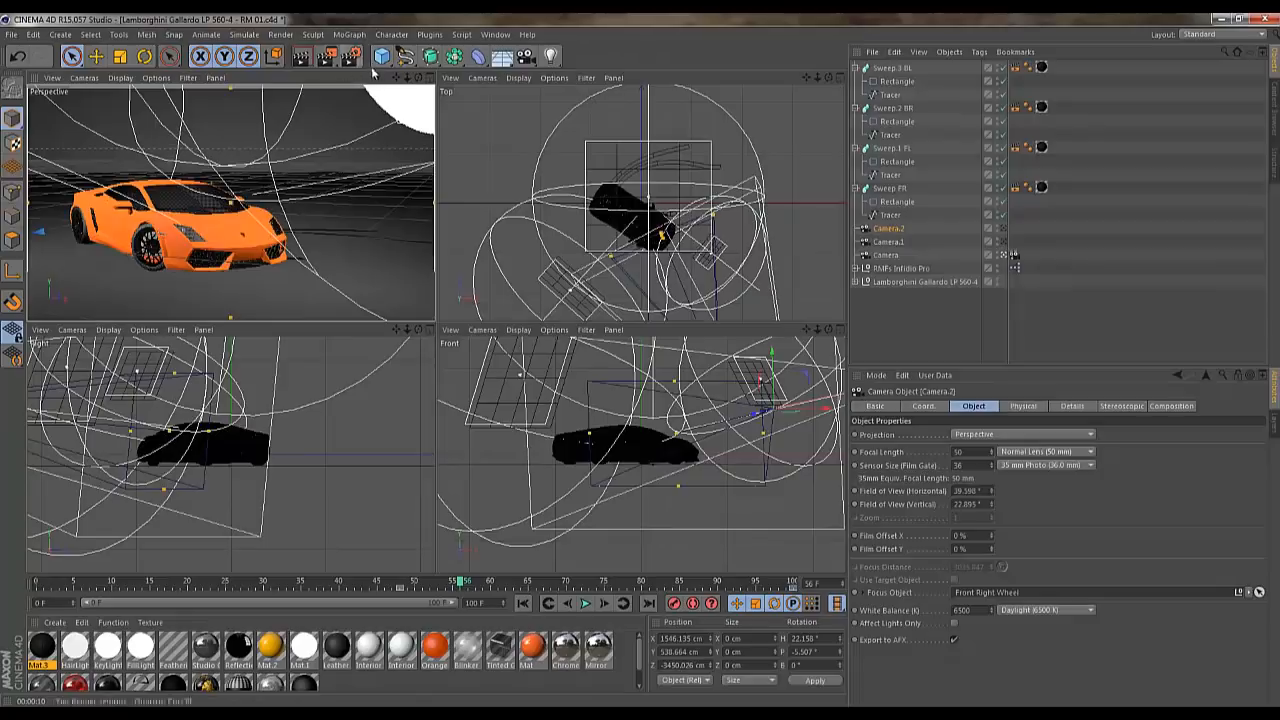
{"action": "left_click", "coordinate": [431, 78]}
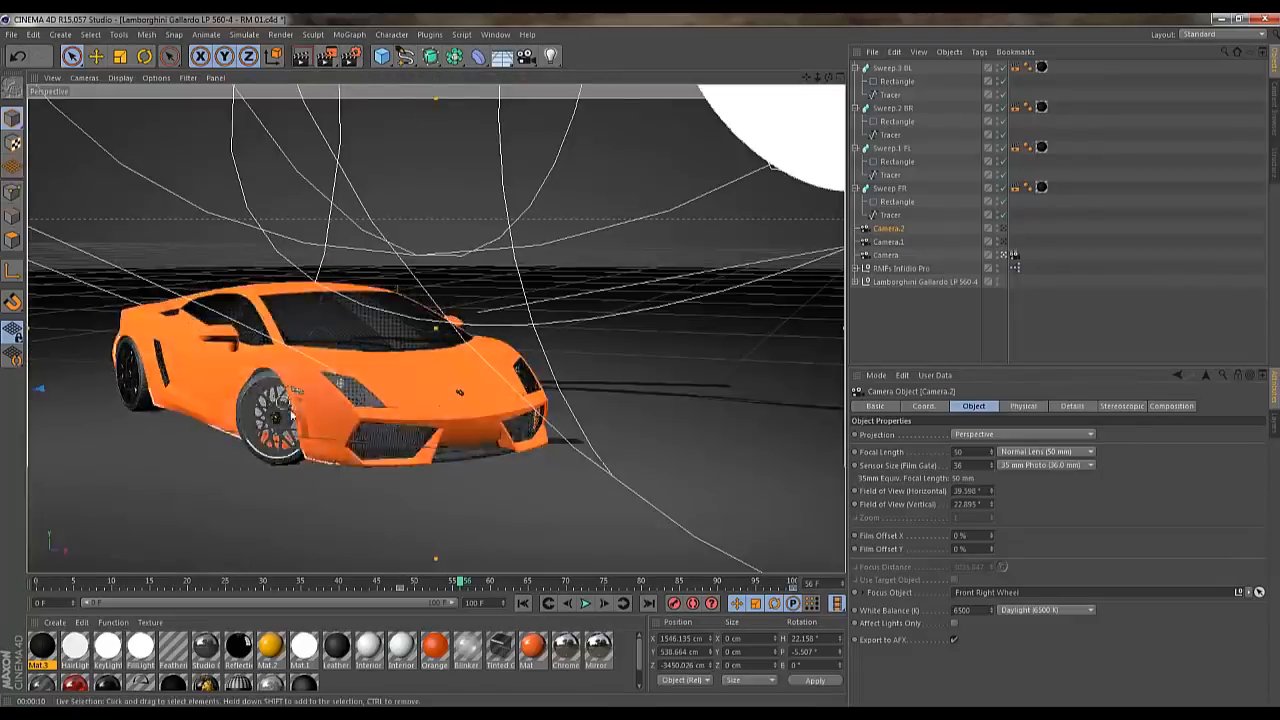
{"action": "left_click", "coordinate": [326, 57]}
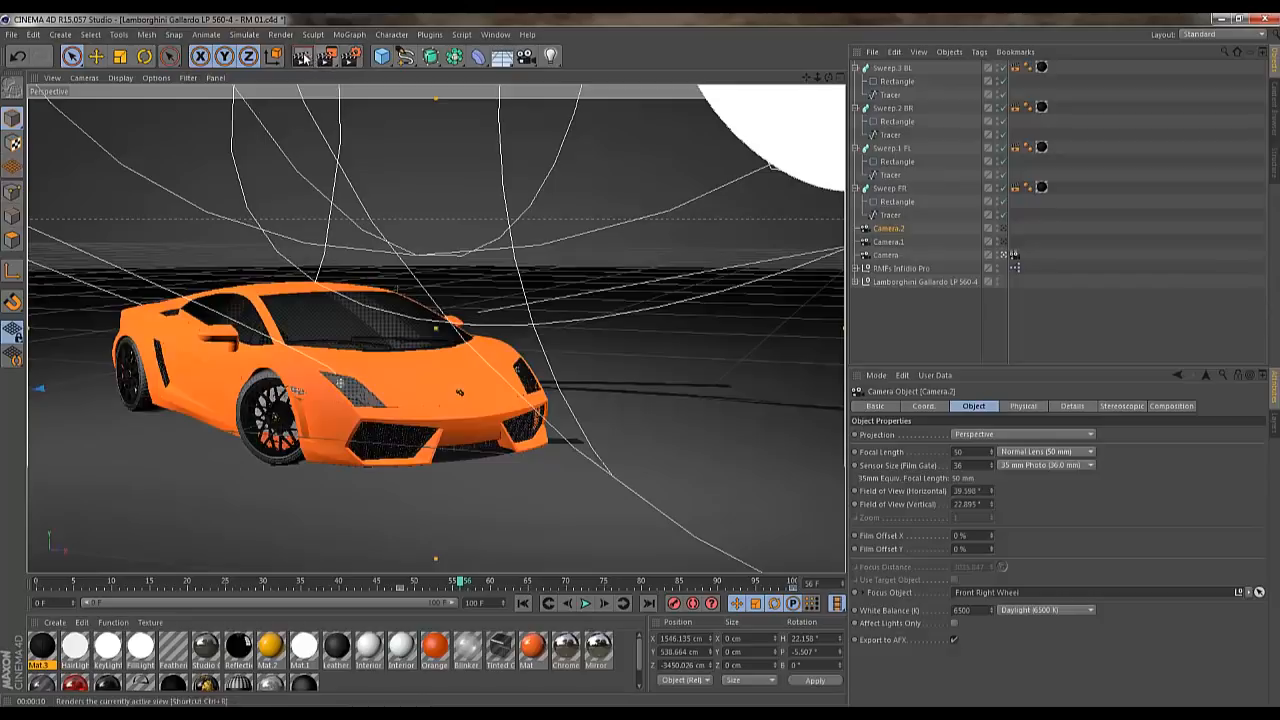